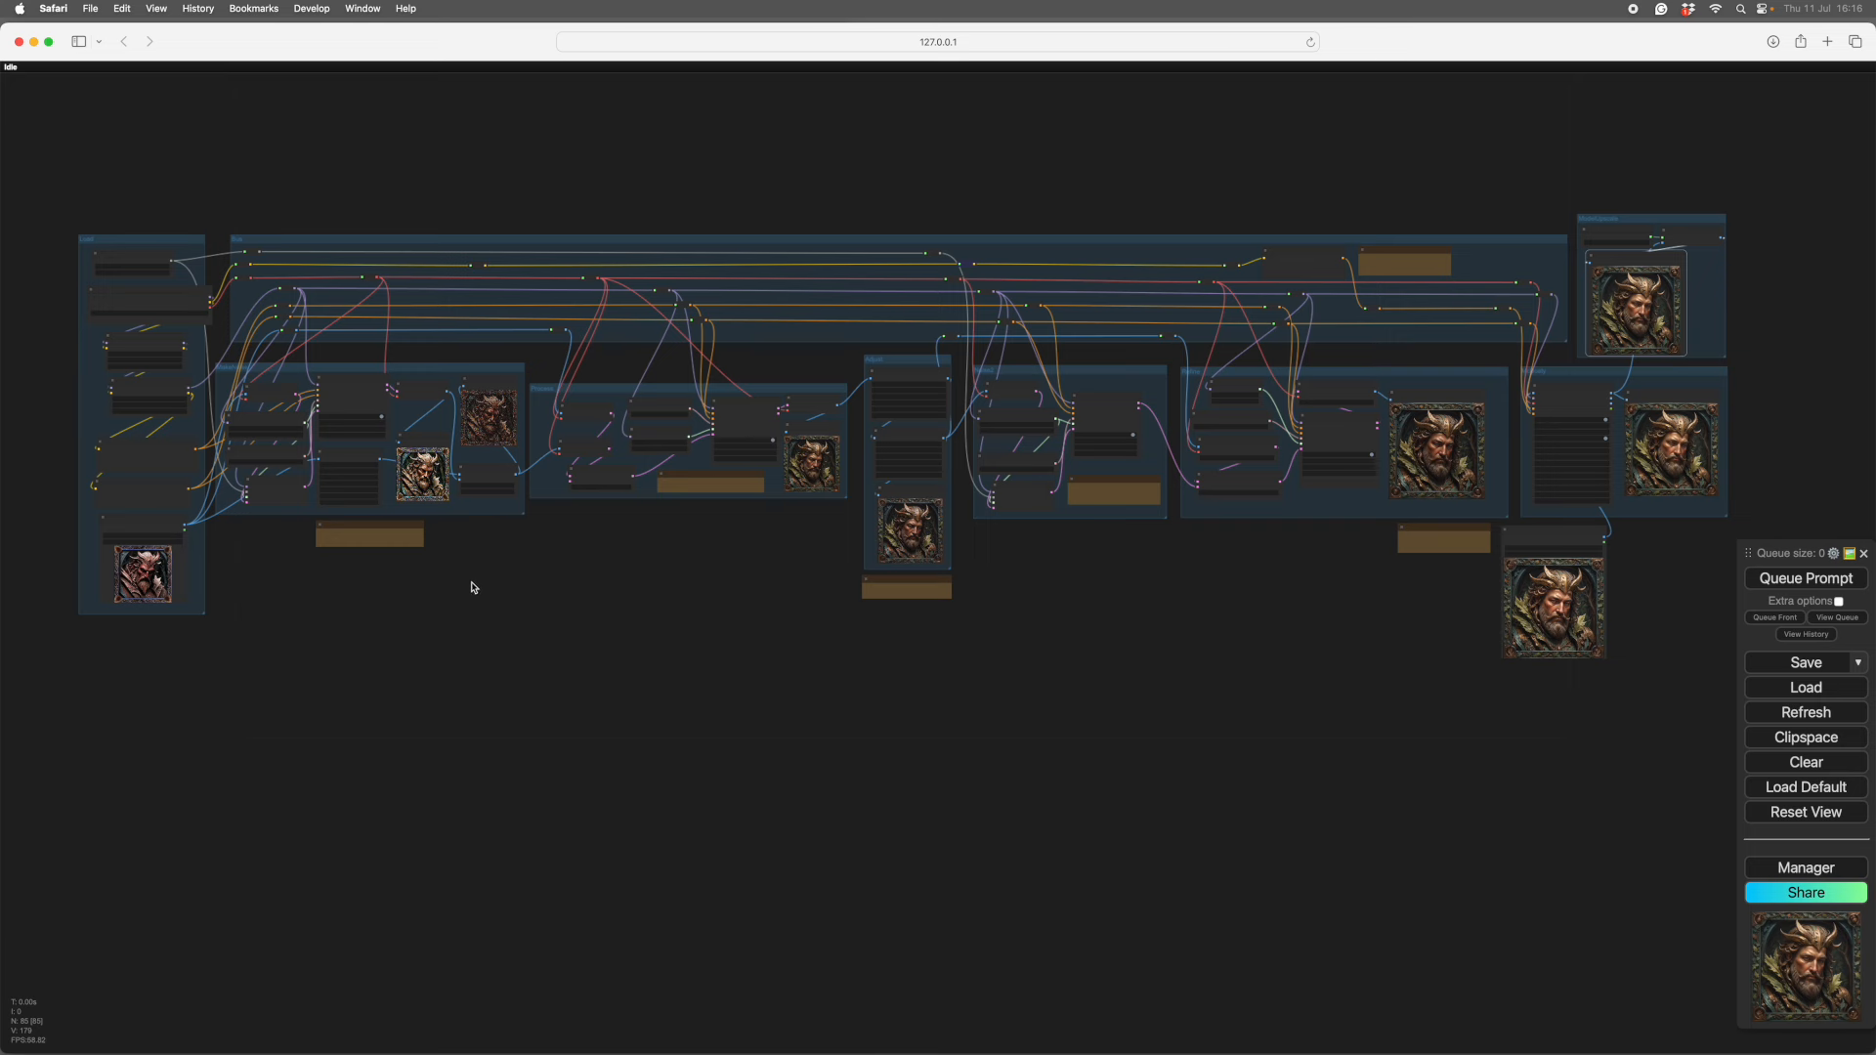
# - Examine the Framer1.png source image in the Load Image node of the workflow's first group
pyautogui.moveTo(473, 575); pyautogui.dragTo(922, 599)
pyautogui.moveTo(746, 611); pyautogui.dragTo(839, 670)
pyautogui.scroll(8, 782, 646)
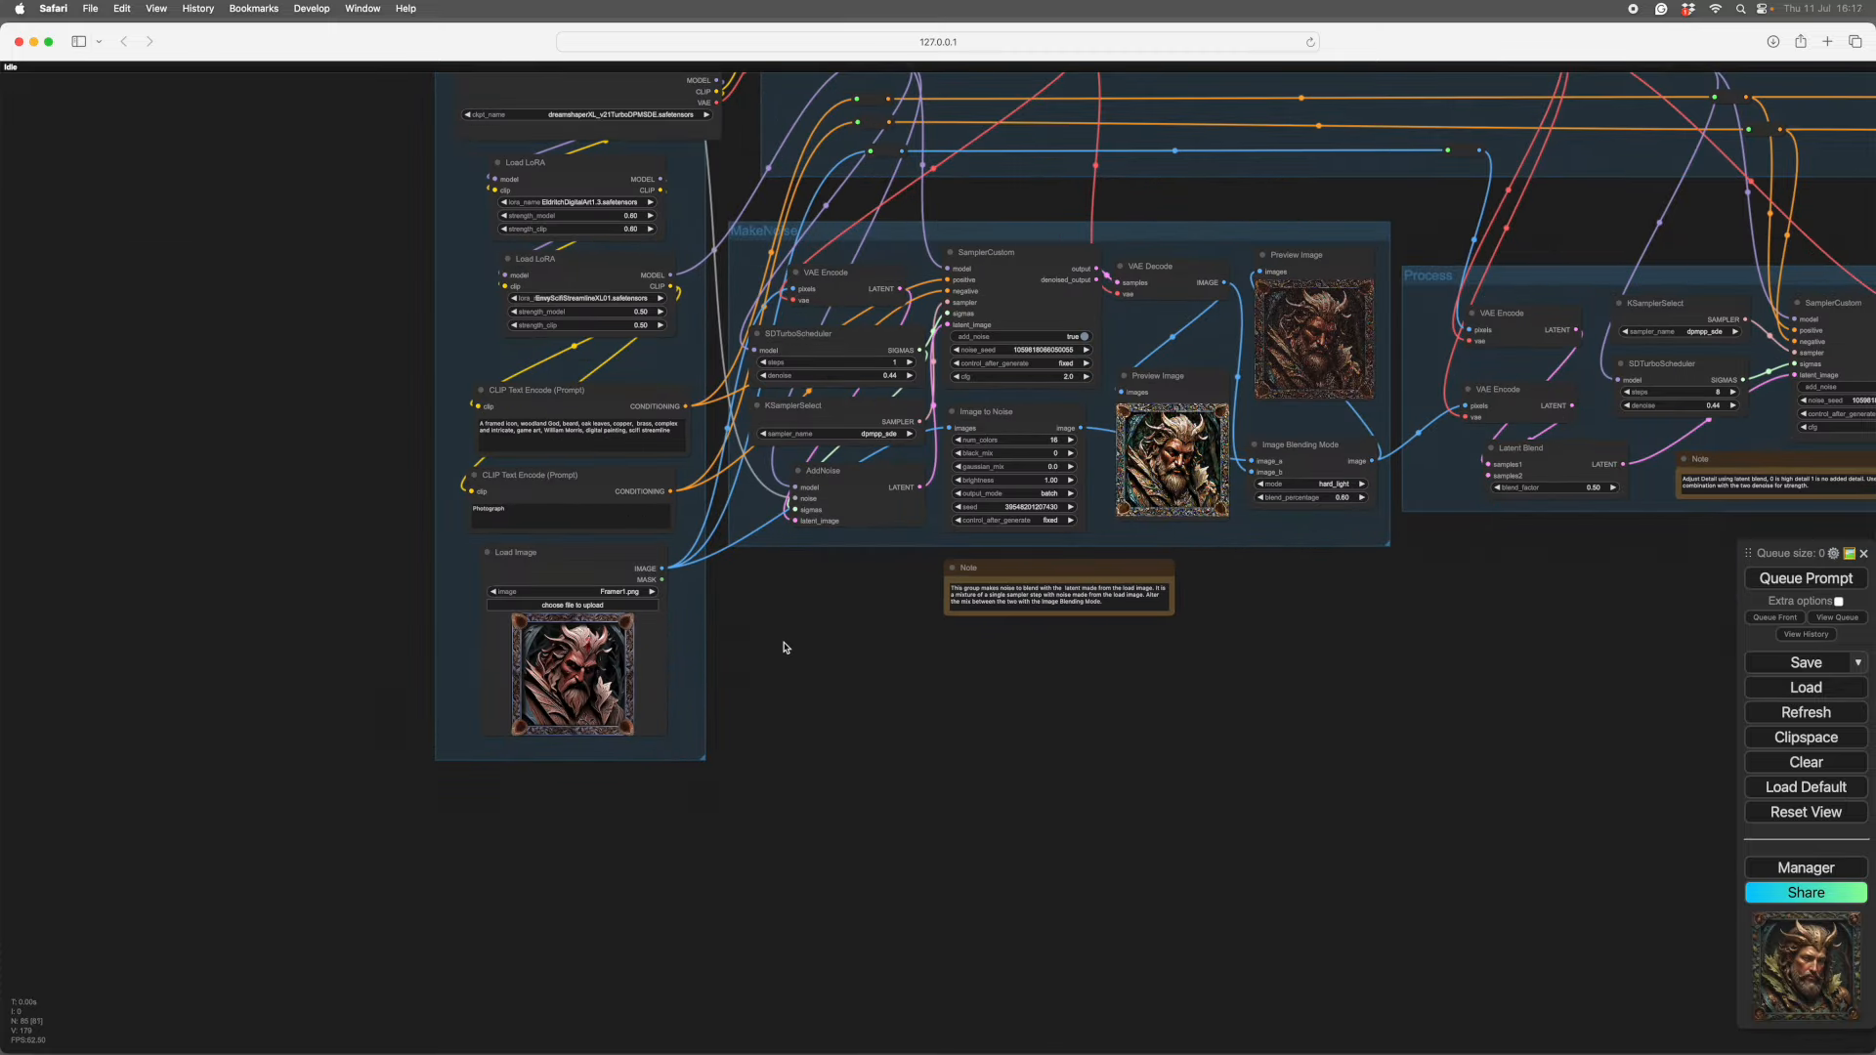
pyautogui.scroll(10, 783, 646)
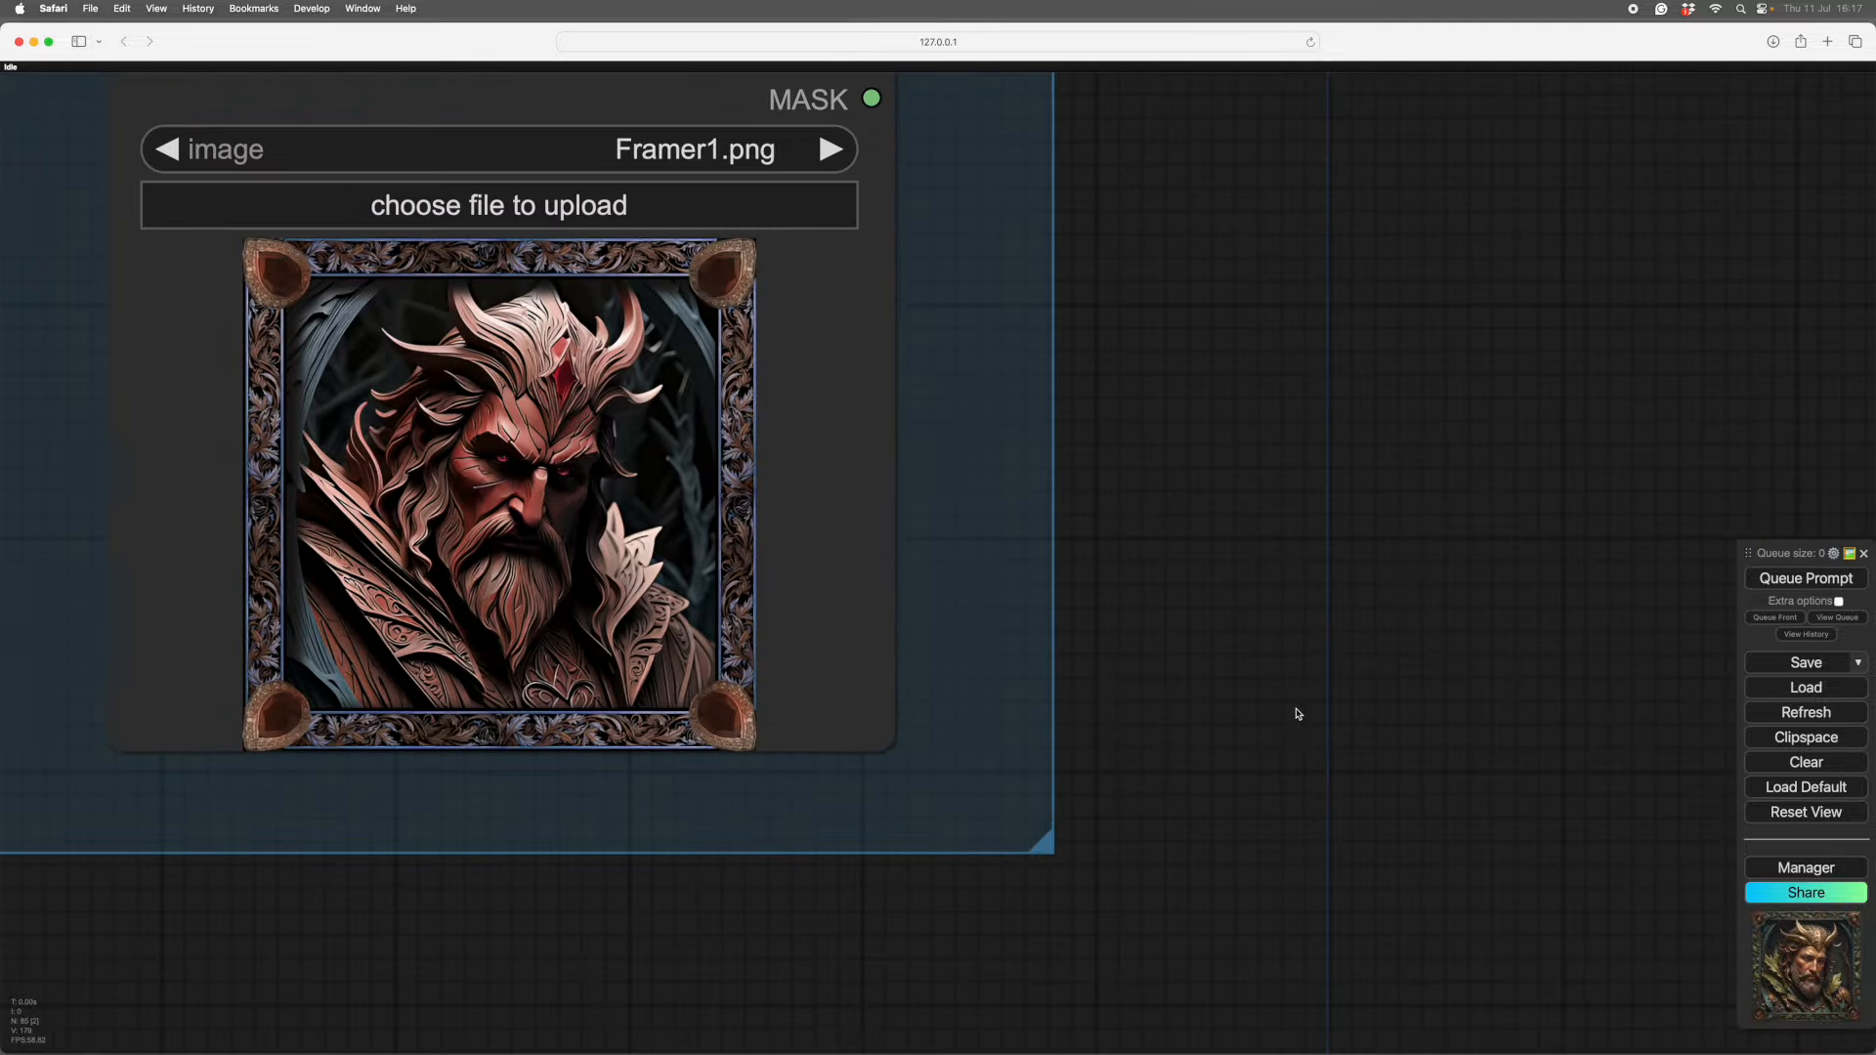
pyautogui.moveTo(1291, 664); pyautogui.dragTo(1510, 722)
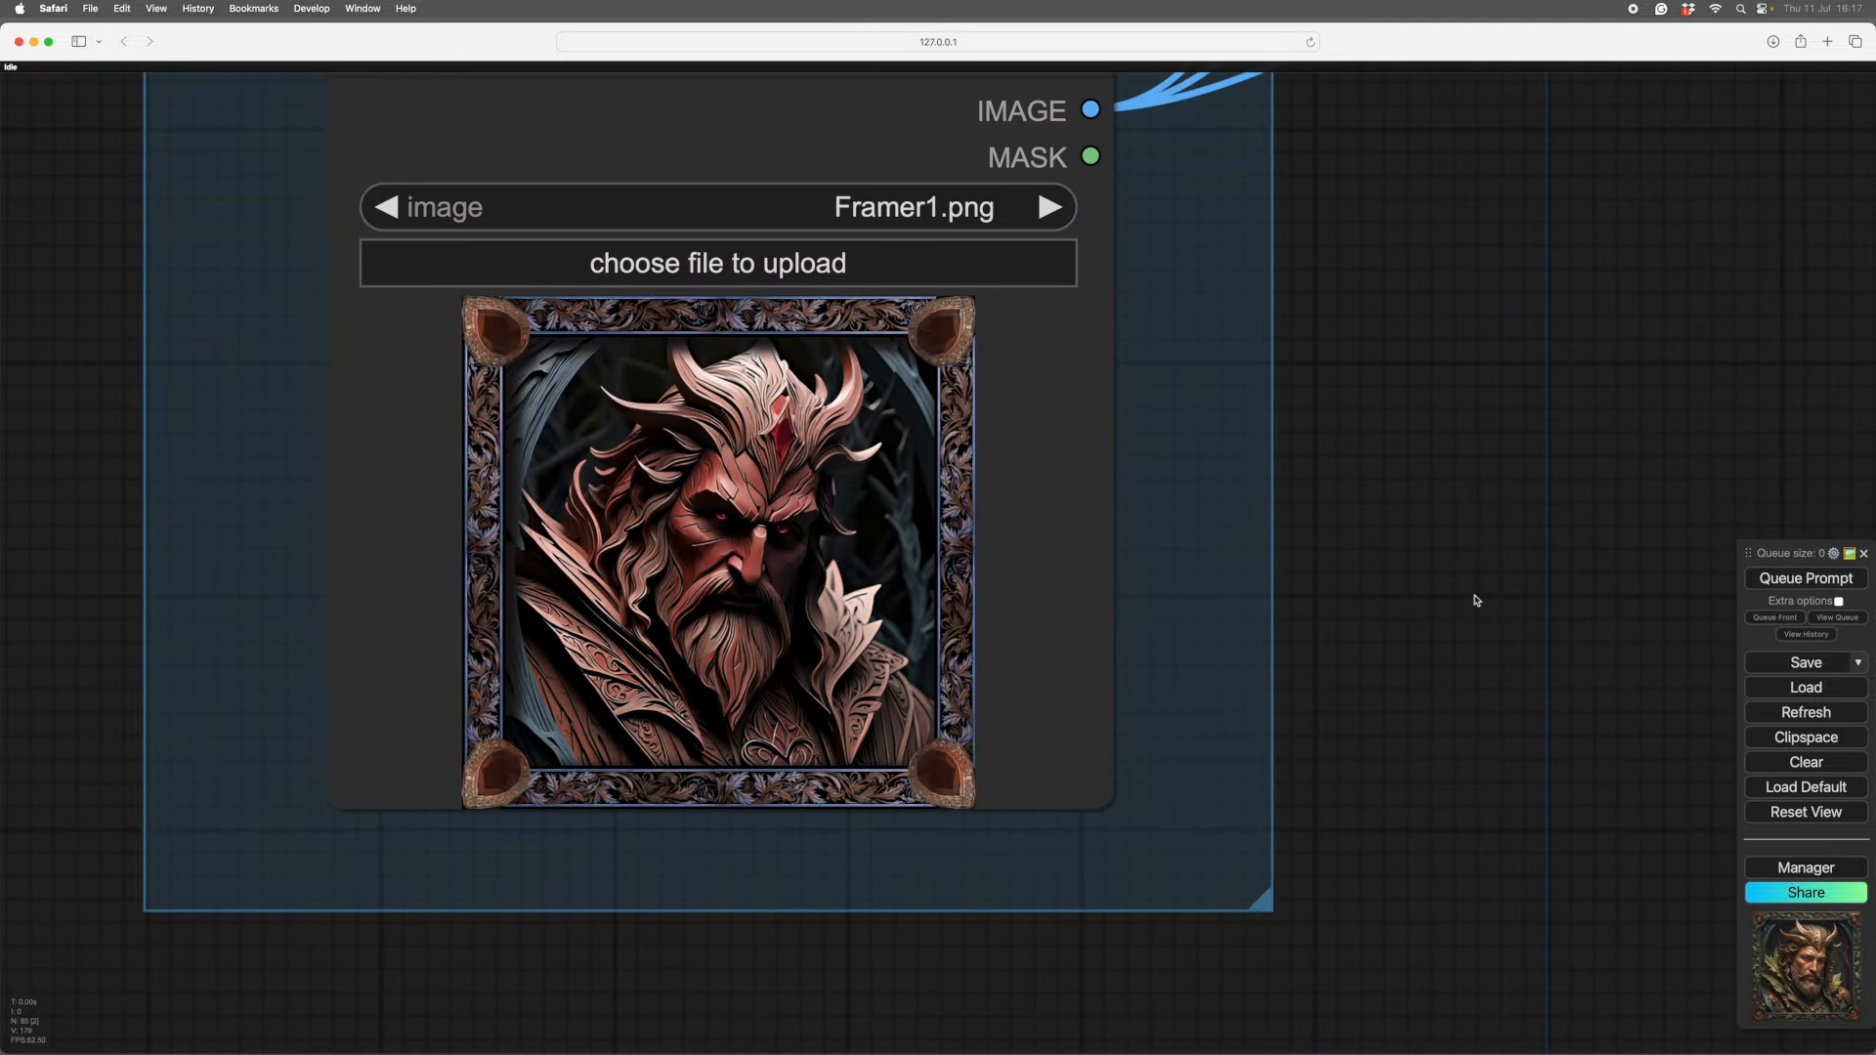
pyautogui.scroll(-6, 1437, 594)
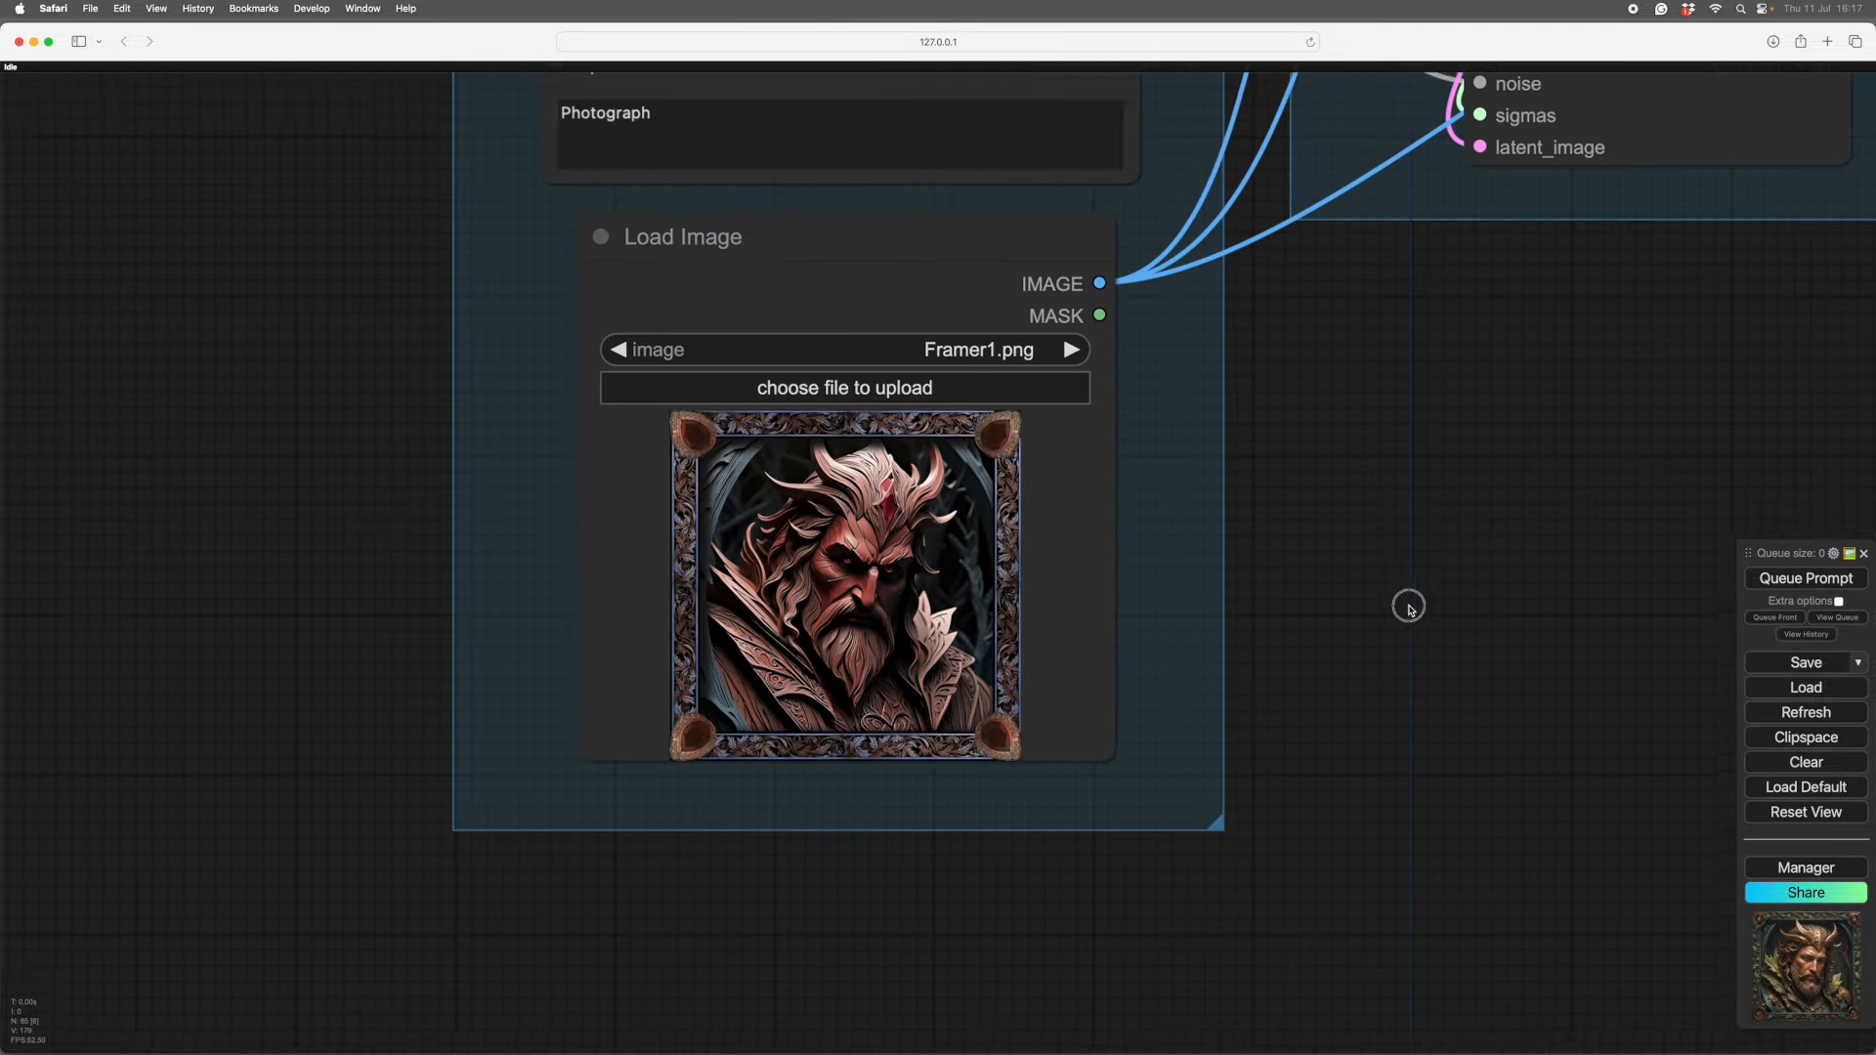
pyautogui.scroll(2, 1378, 603)
pyautogui.scroll(-3, 1346, 619)
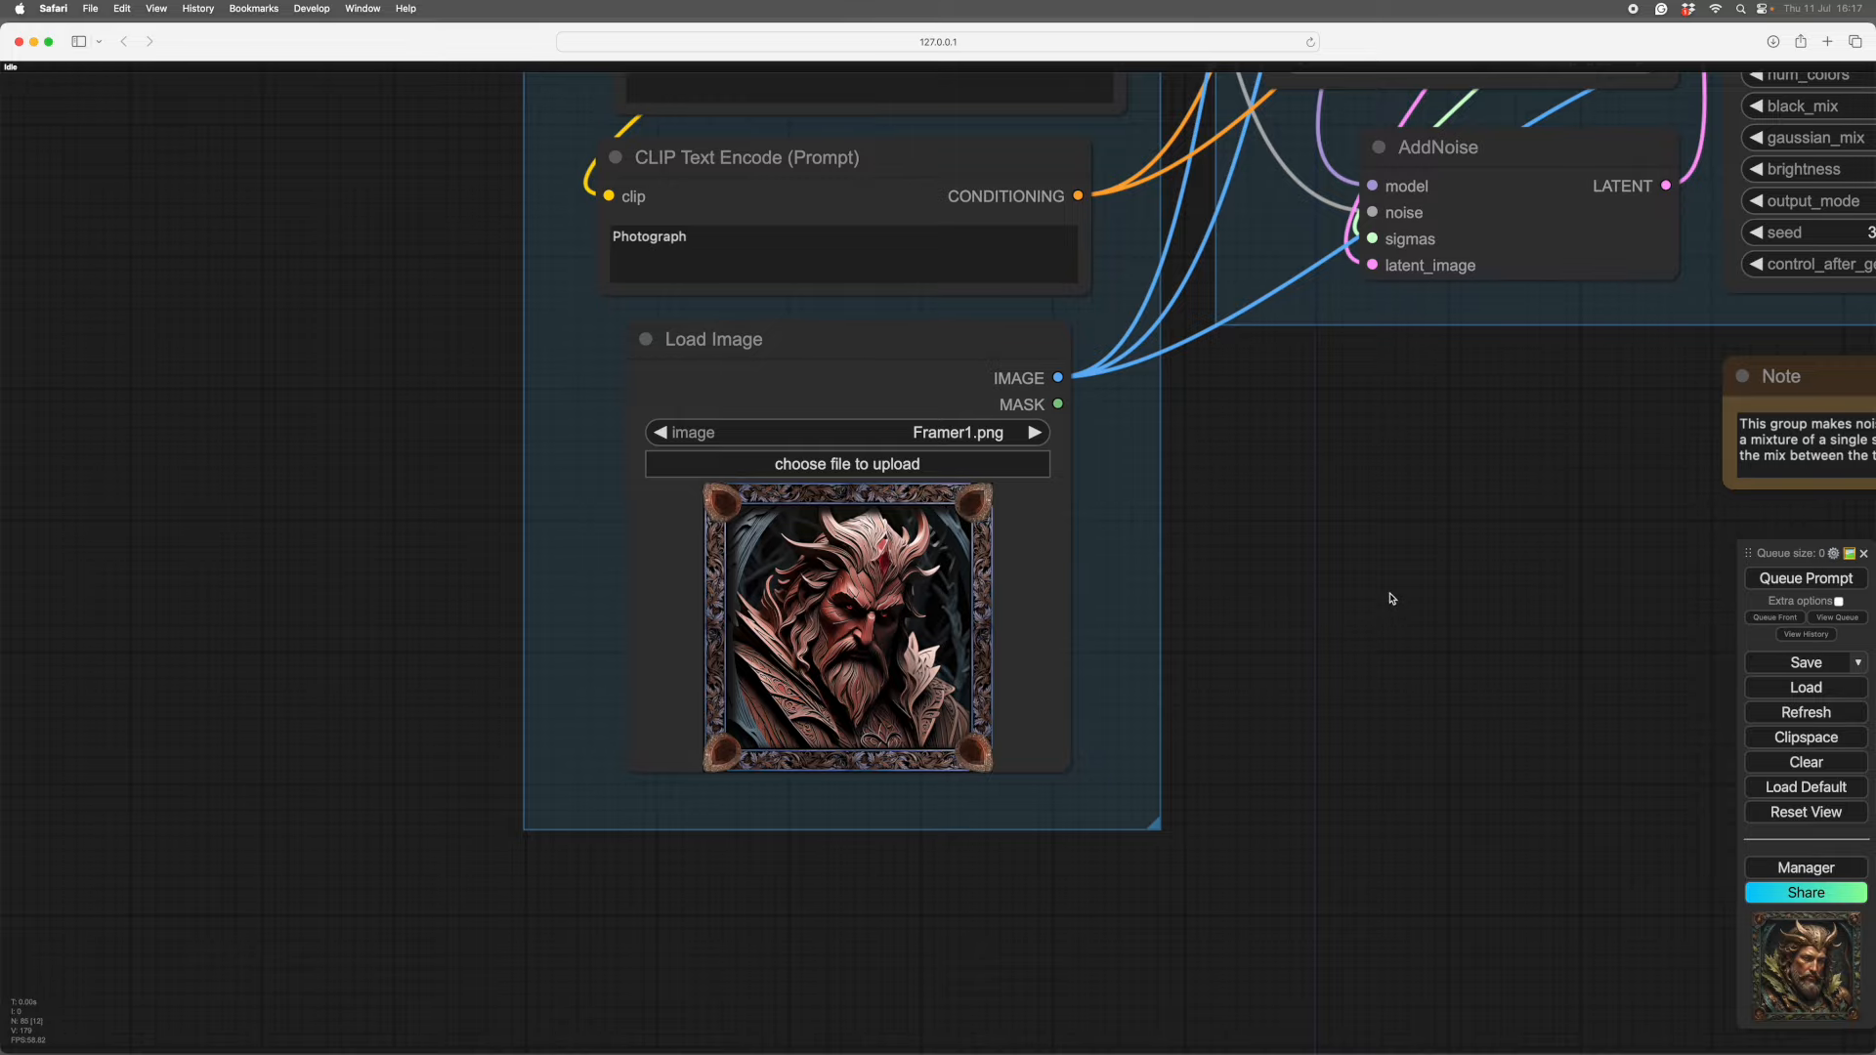
# - Examine the two CLIP Text Encode prompts and the model and clip strengths of the two Load LoRA nodes
pyautogui.scroll(-4, 1390, 595)
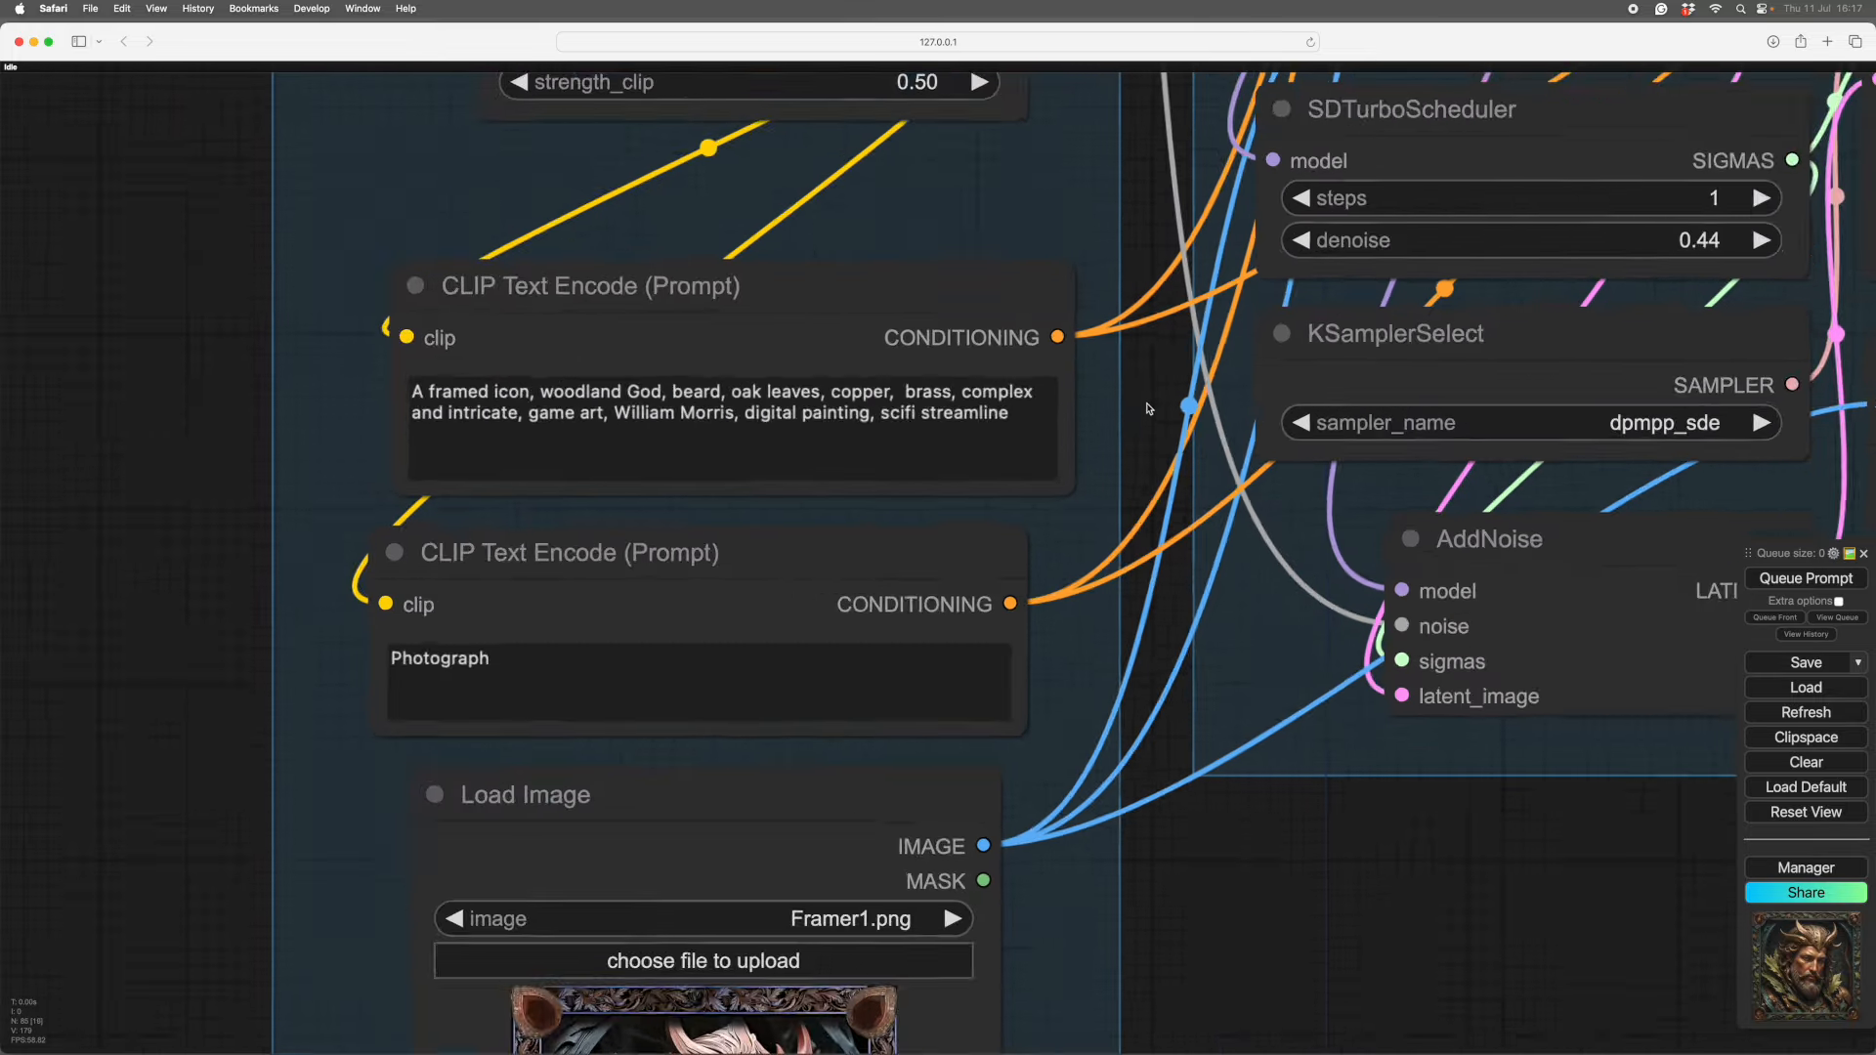
pyautogui.scroll(2, 1151, 410)
pyautogui.moveTo(1136, 411); pyautogui.dragTo(1319, 434)
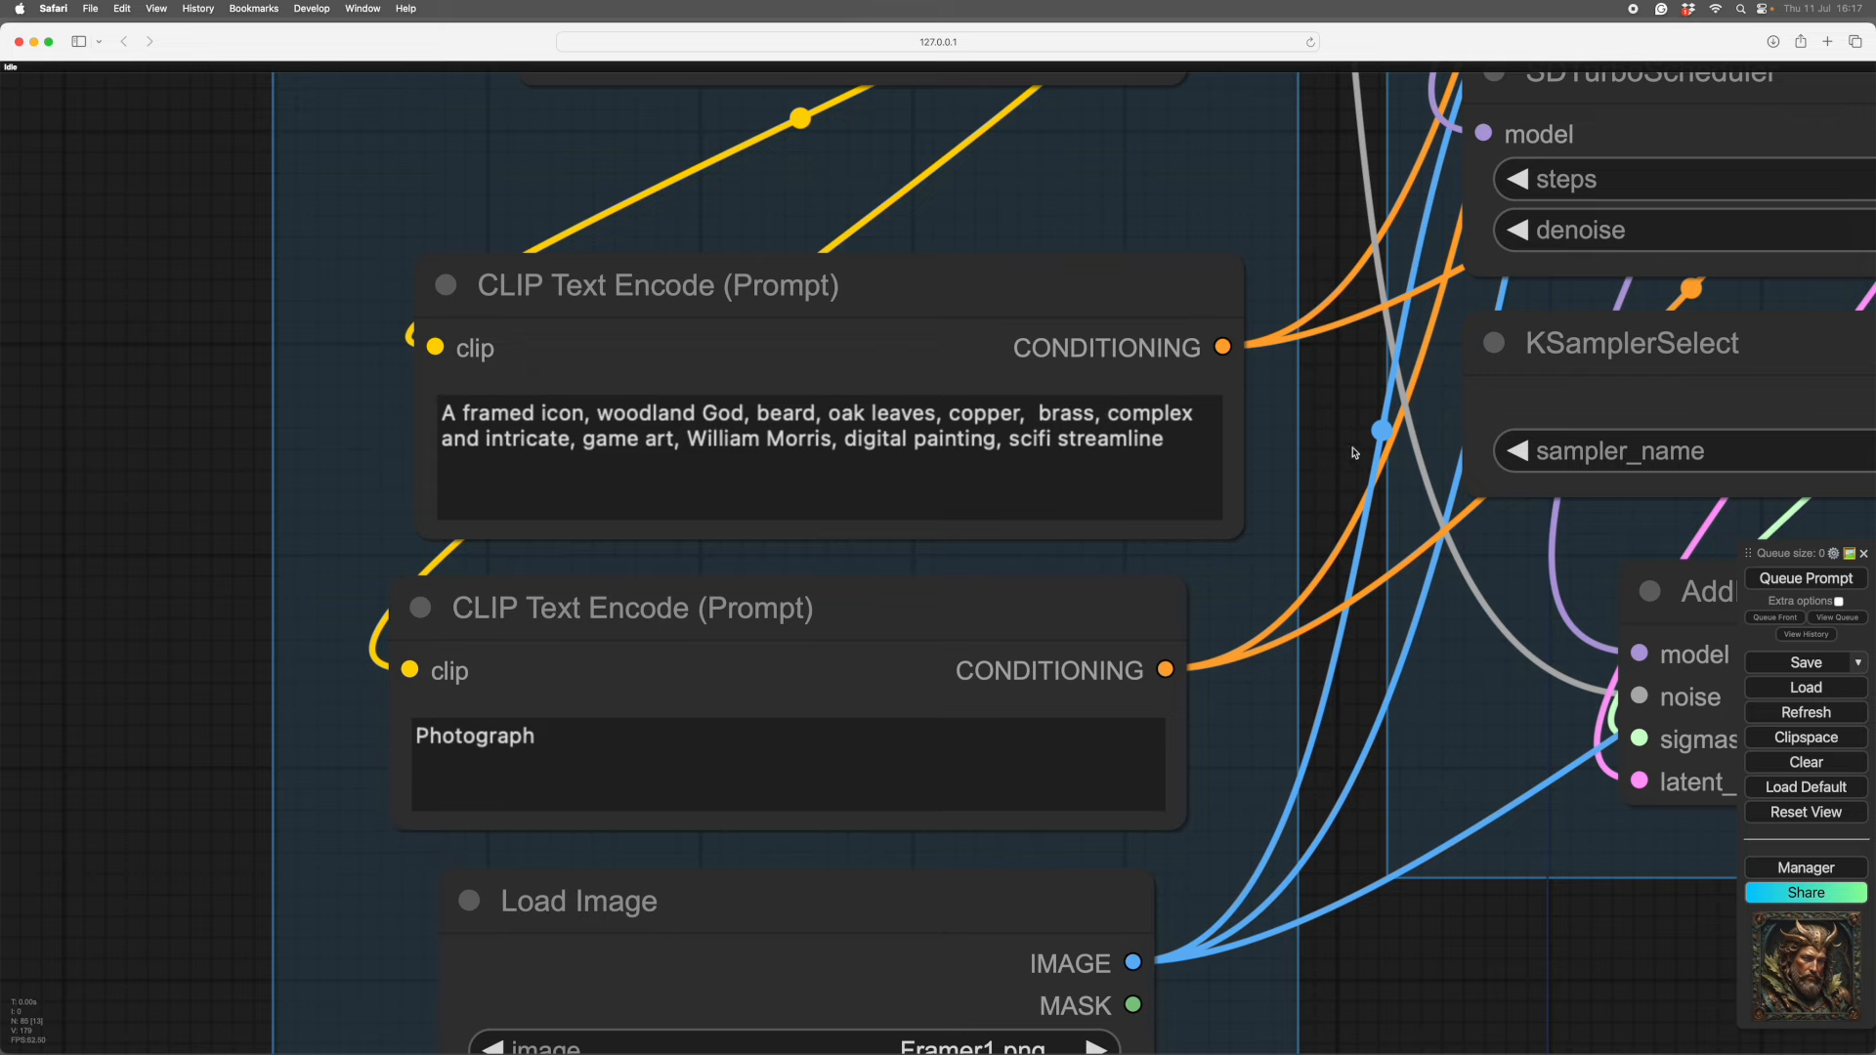
pyautogui.scroll(-5, 1341, 441)
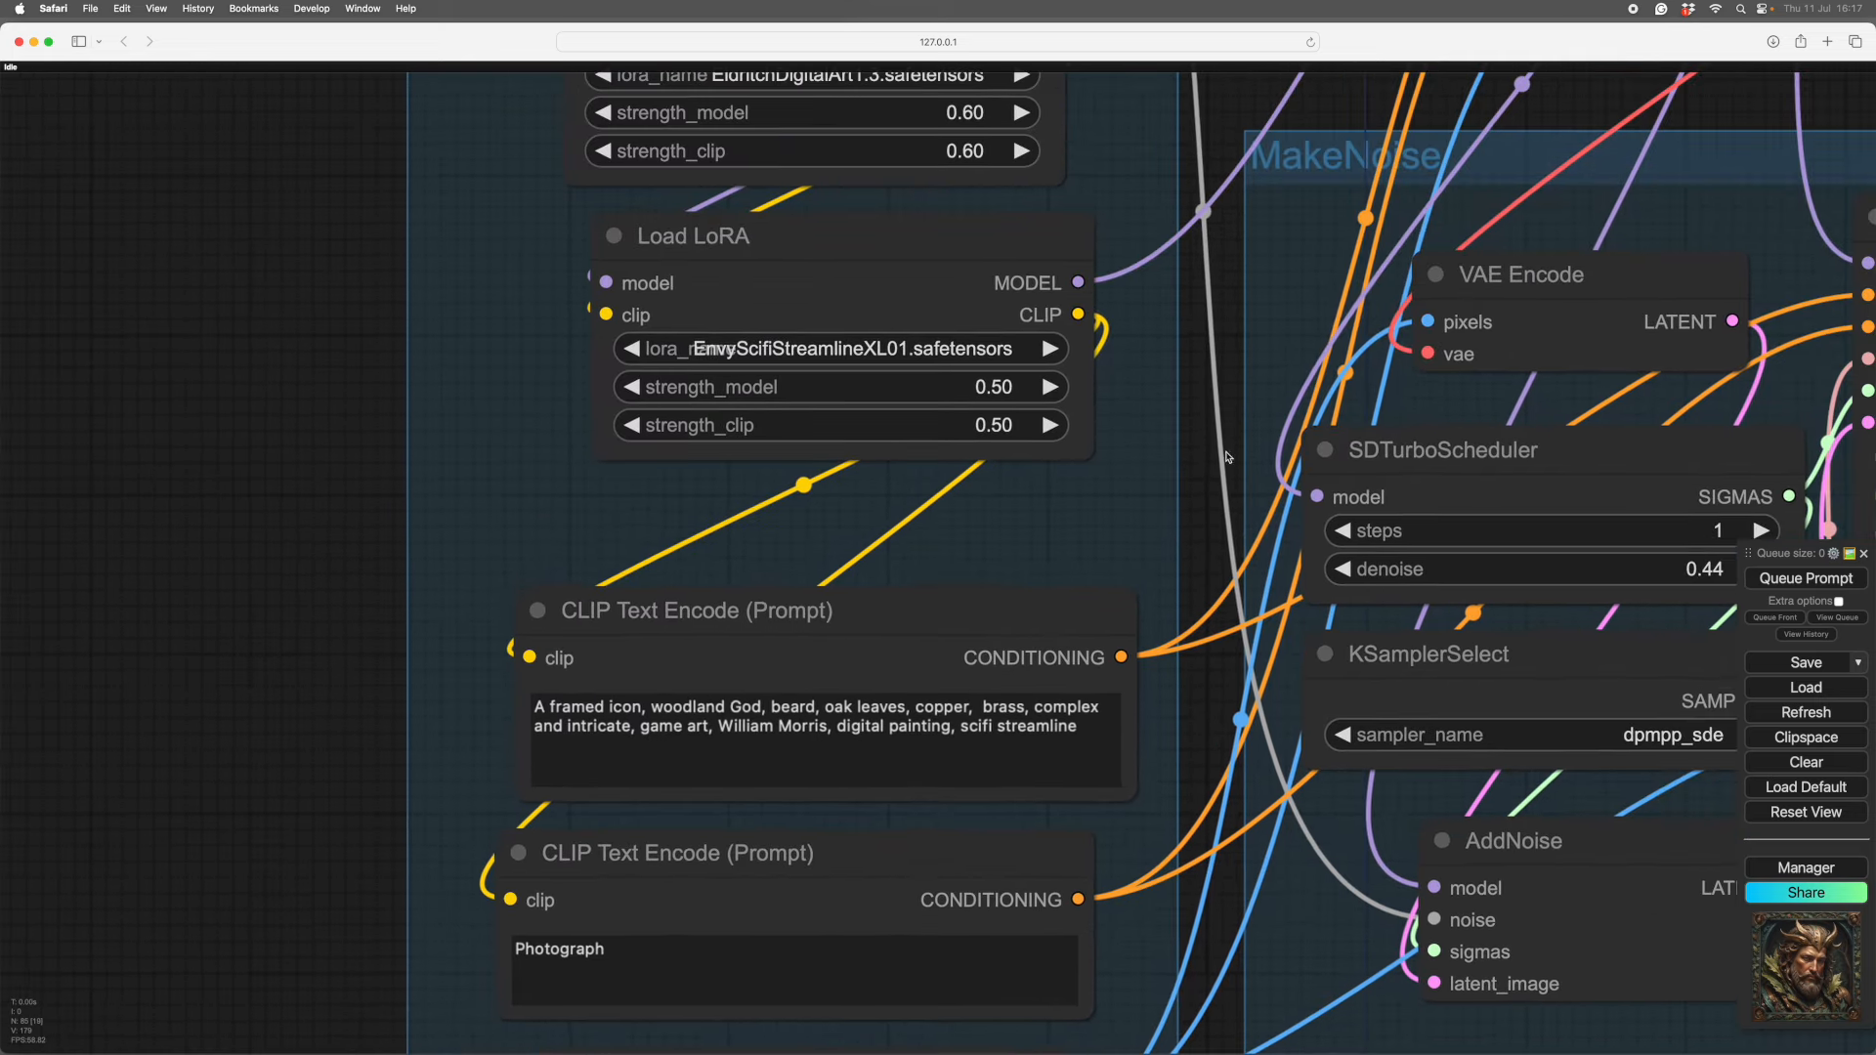
pyautogui.moveTo(1236, 342); pyautogui.dragTo(1221, 540)
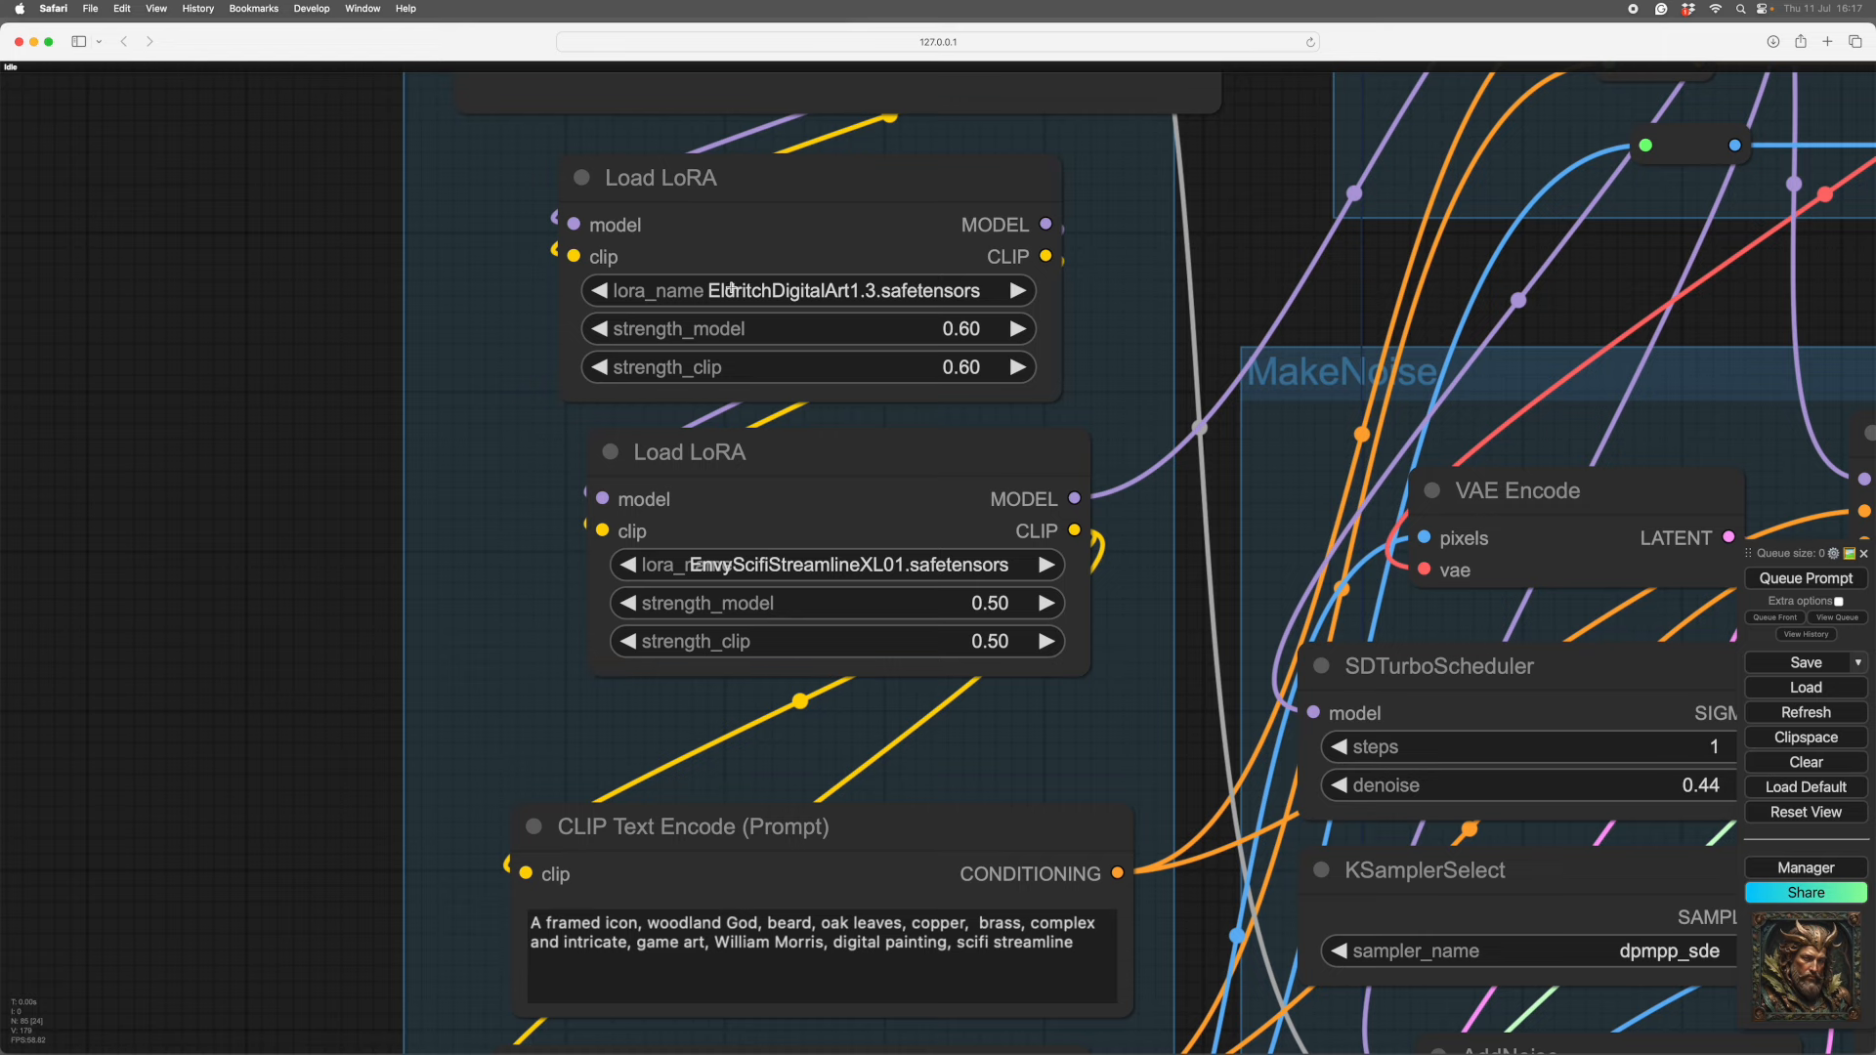
pyautogui.scroll(-3, 1191, 651)
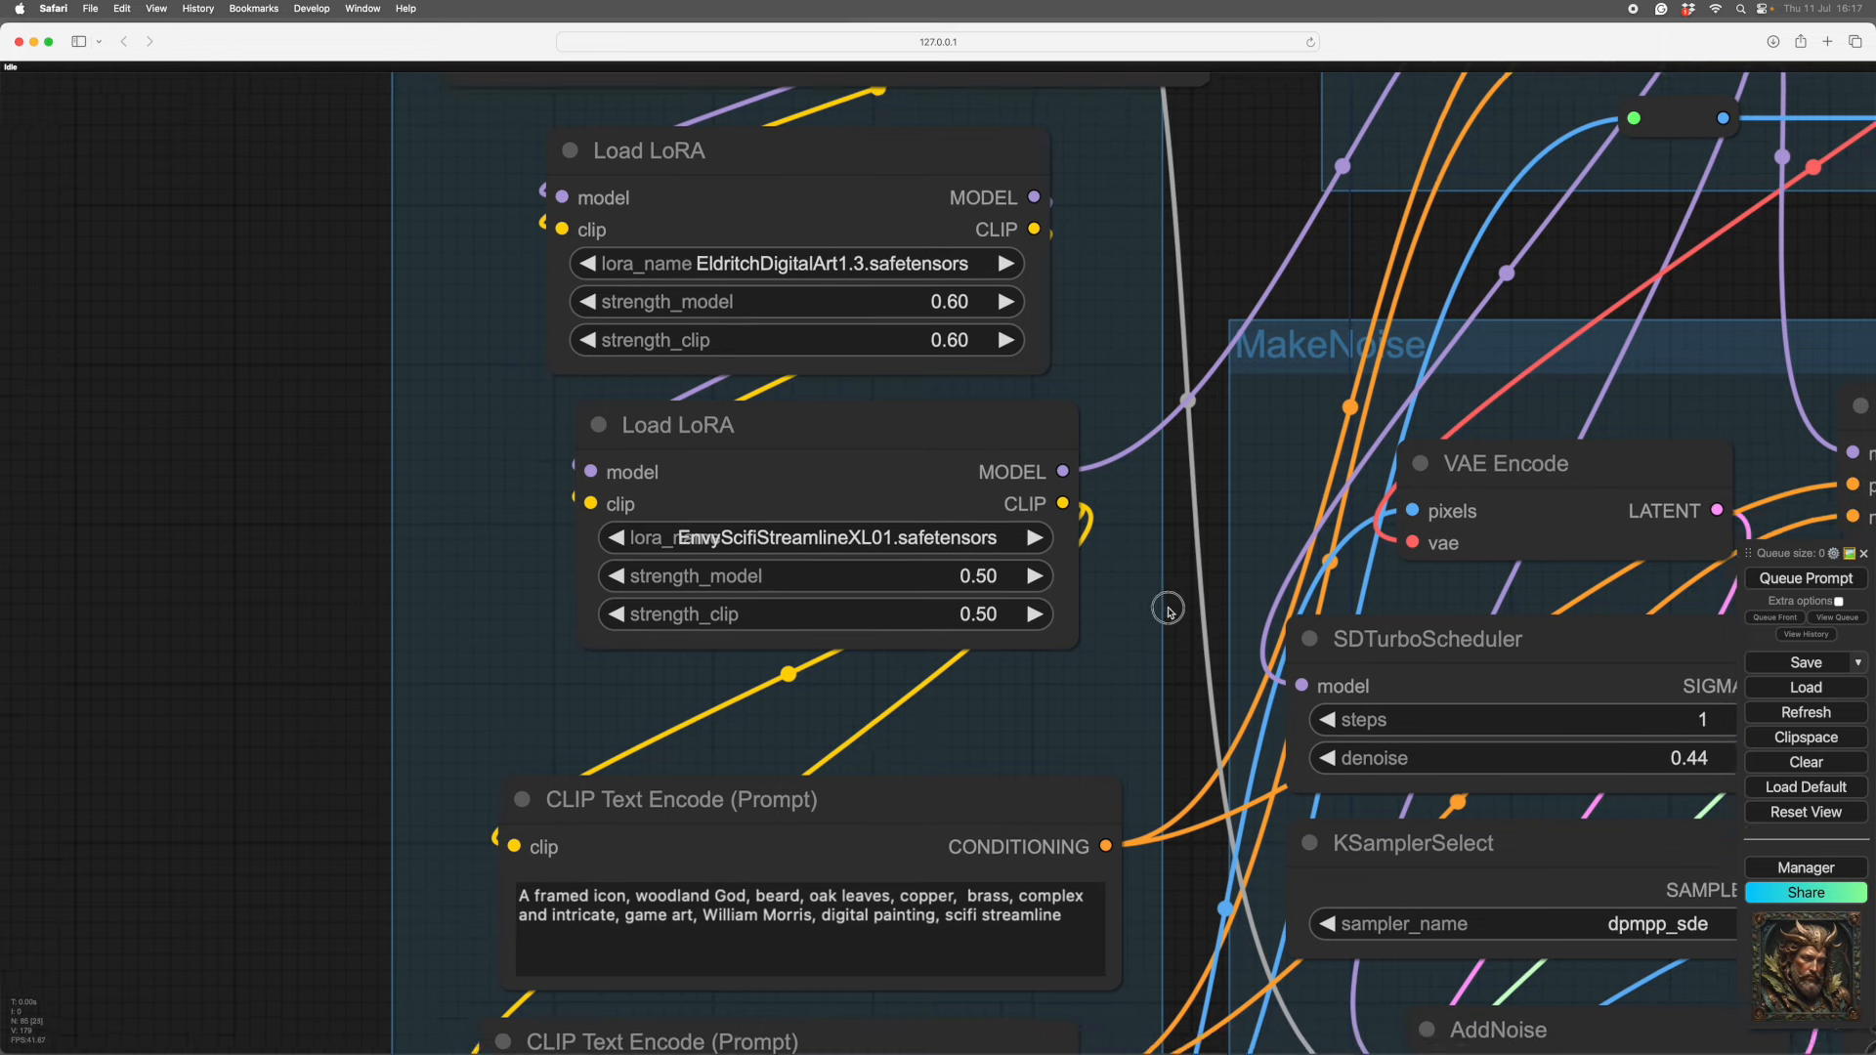
pyautogui.hscroll(3, 1109, 613)
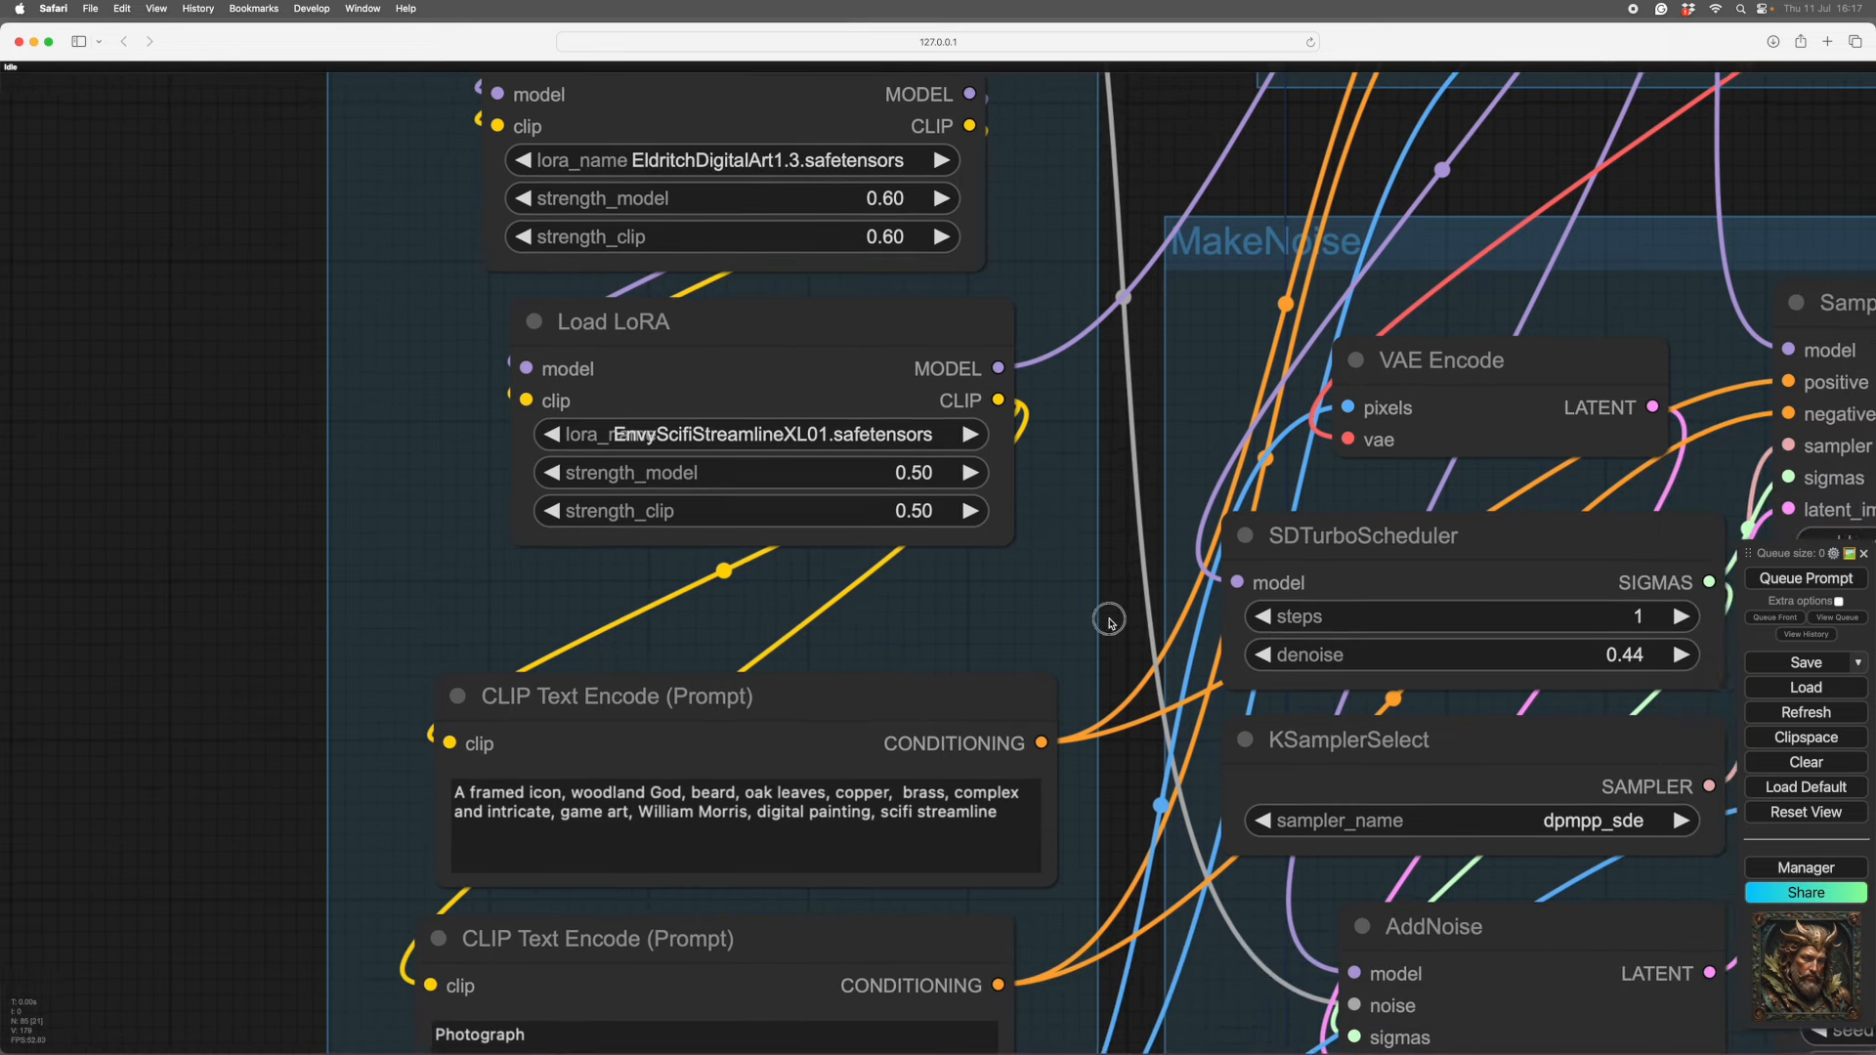
pyautogui.moveTo(766, 328)
pyautogui.mouseDown()
pyautogui.moveTo(745, 329)
pyautogui.moveTo(754, 350)
pyautogui.mouseUp()
pyautogui.scroll(-1, 1065, 549)
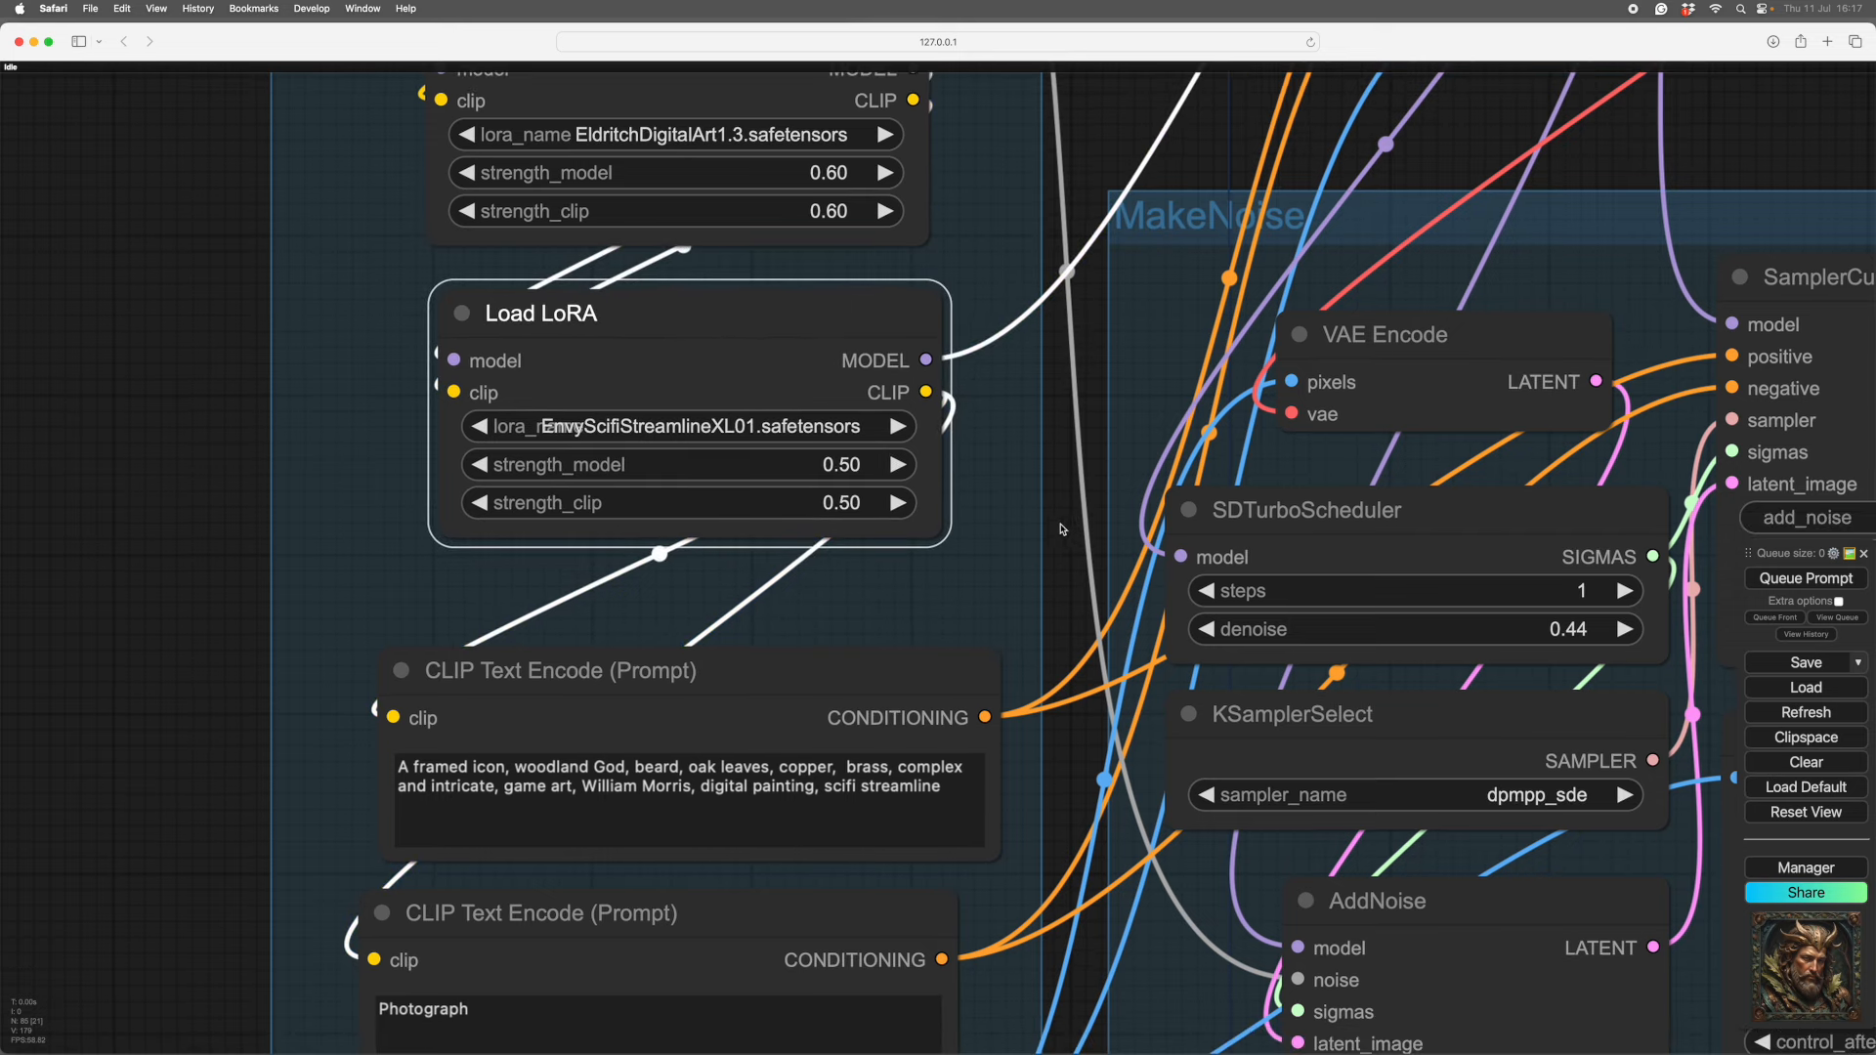
pyautogui.moveTo(1075, 552); pyautogui.dragTo(1065, 491)
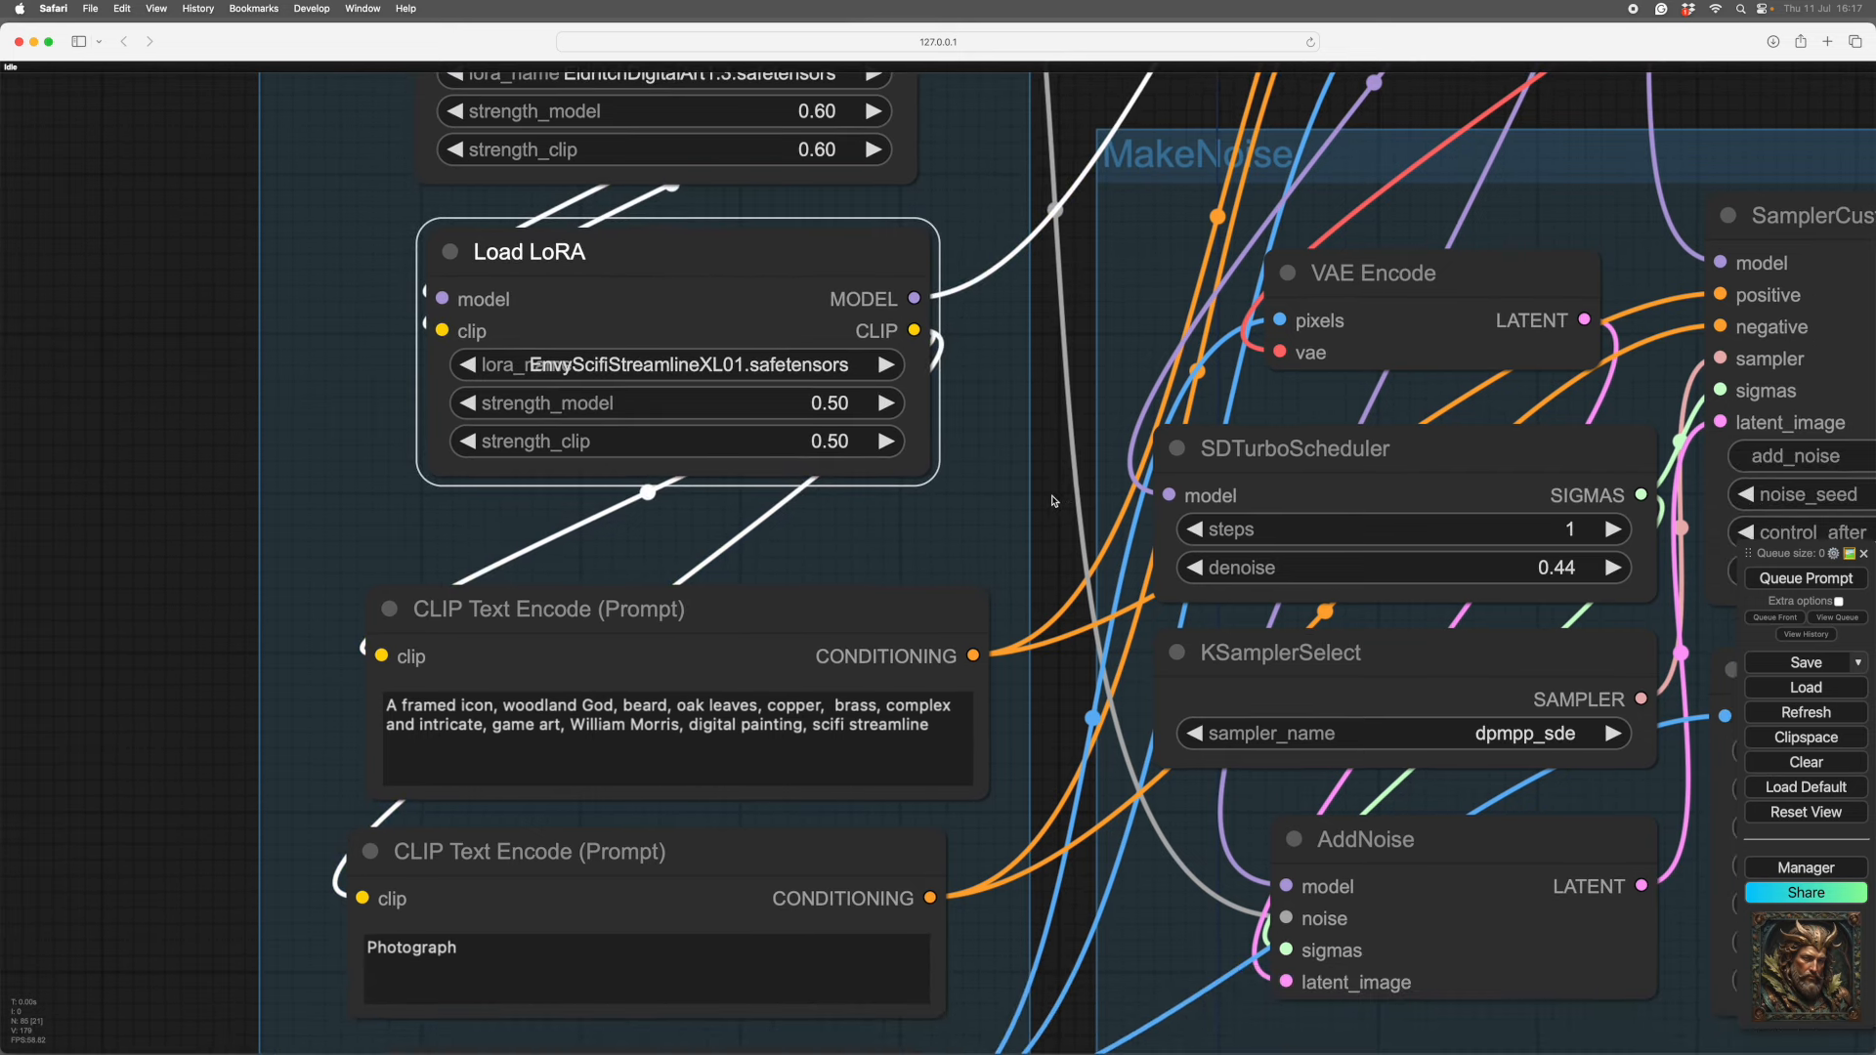
pyautogui.scroll(-3, 1053, 500)
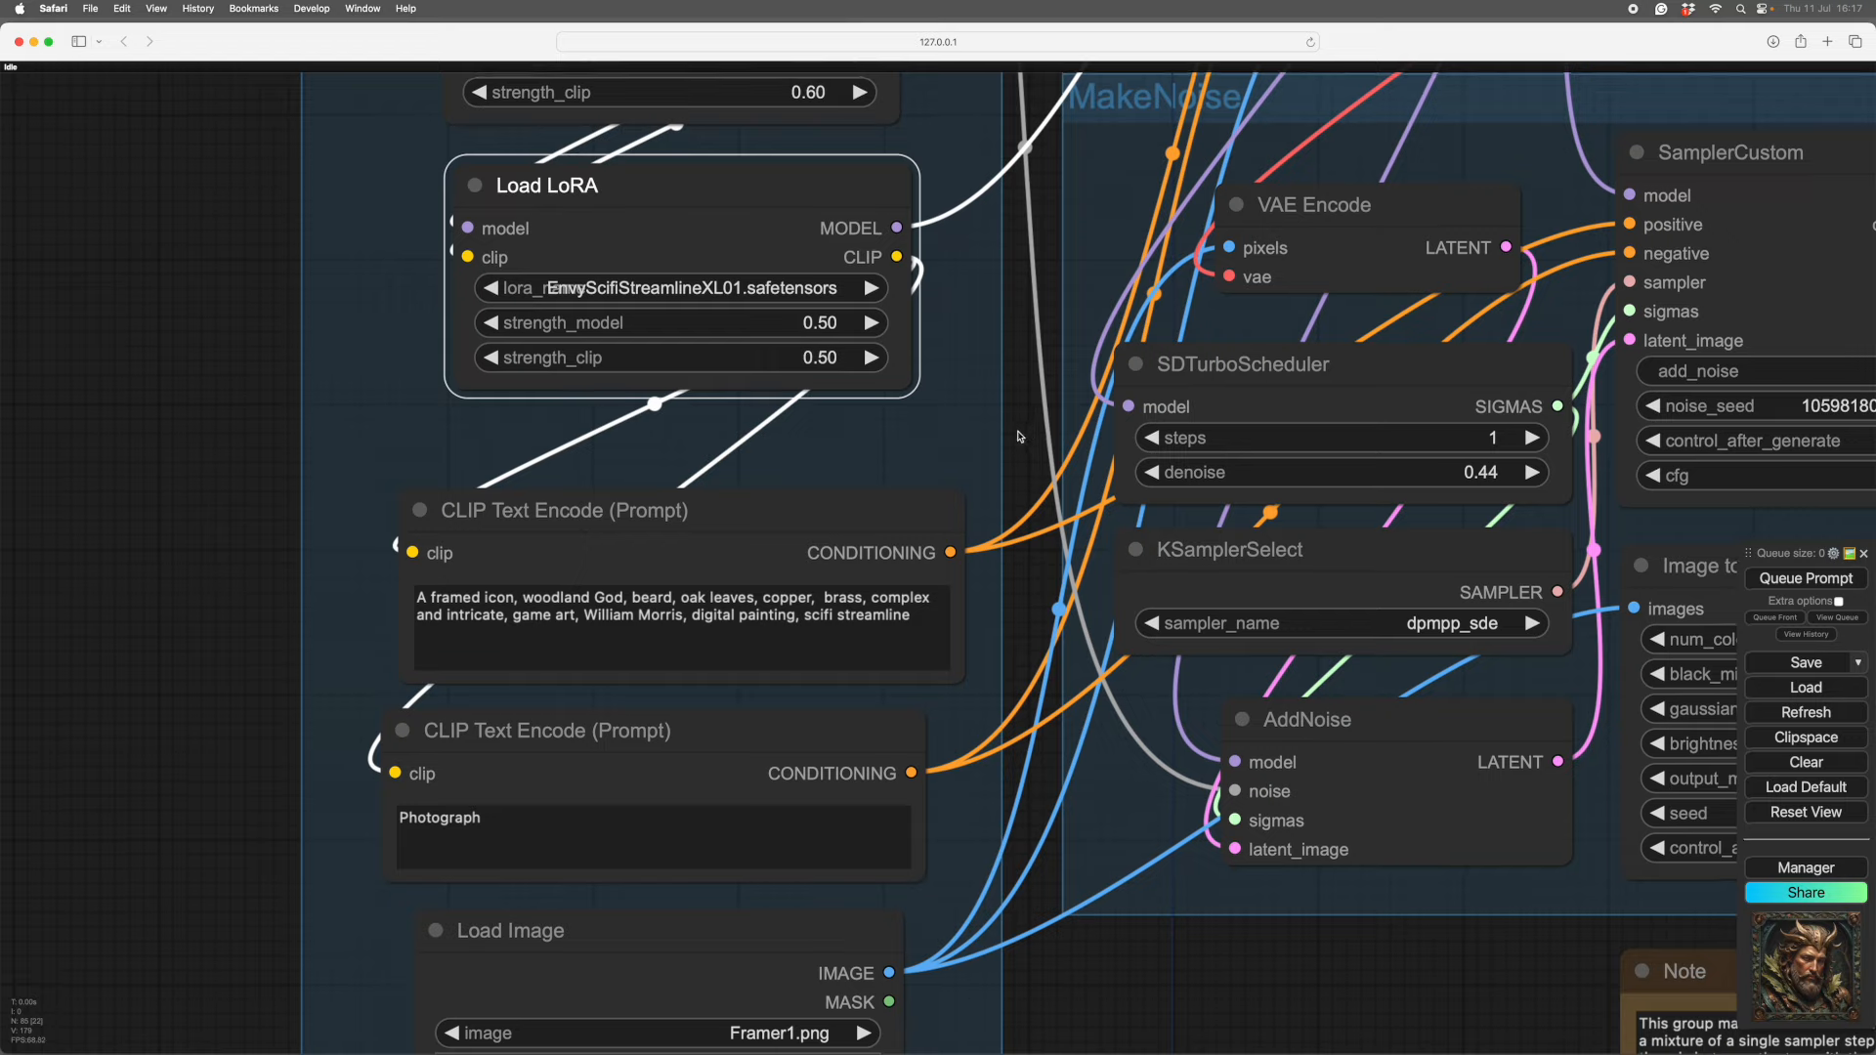
pyautogui.scroll(8, 1019, 437)
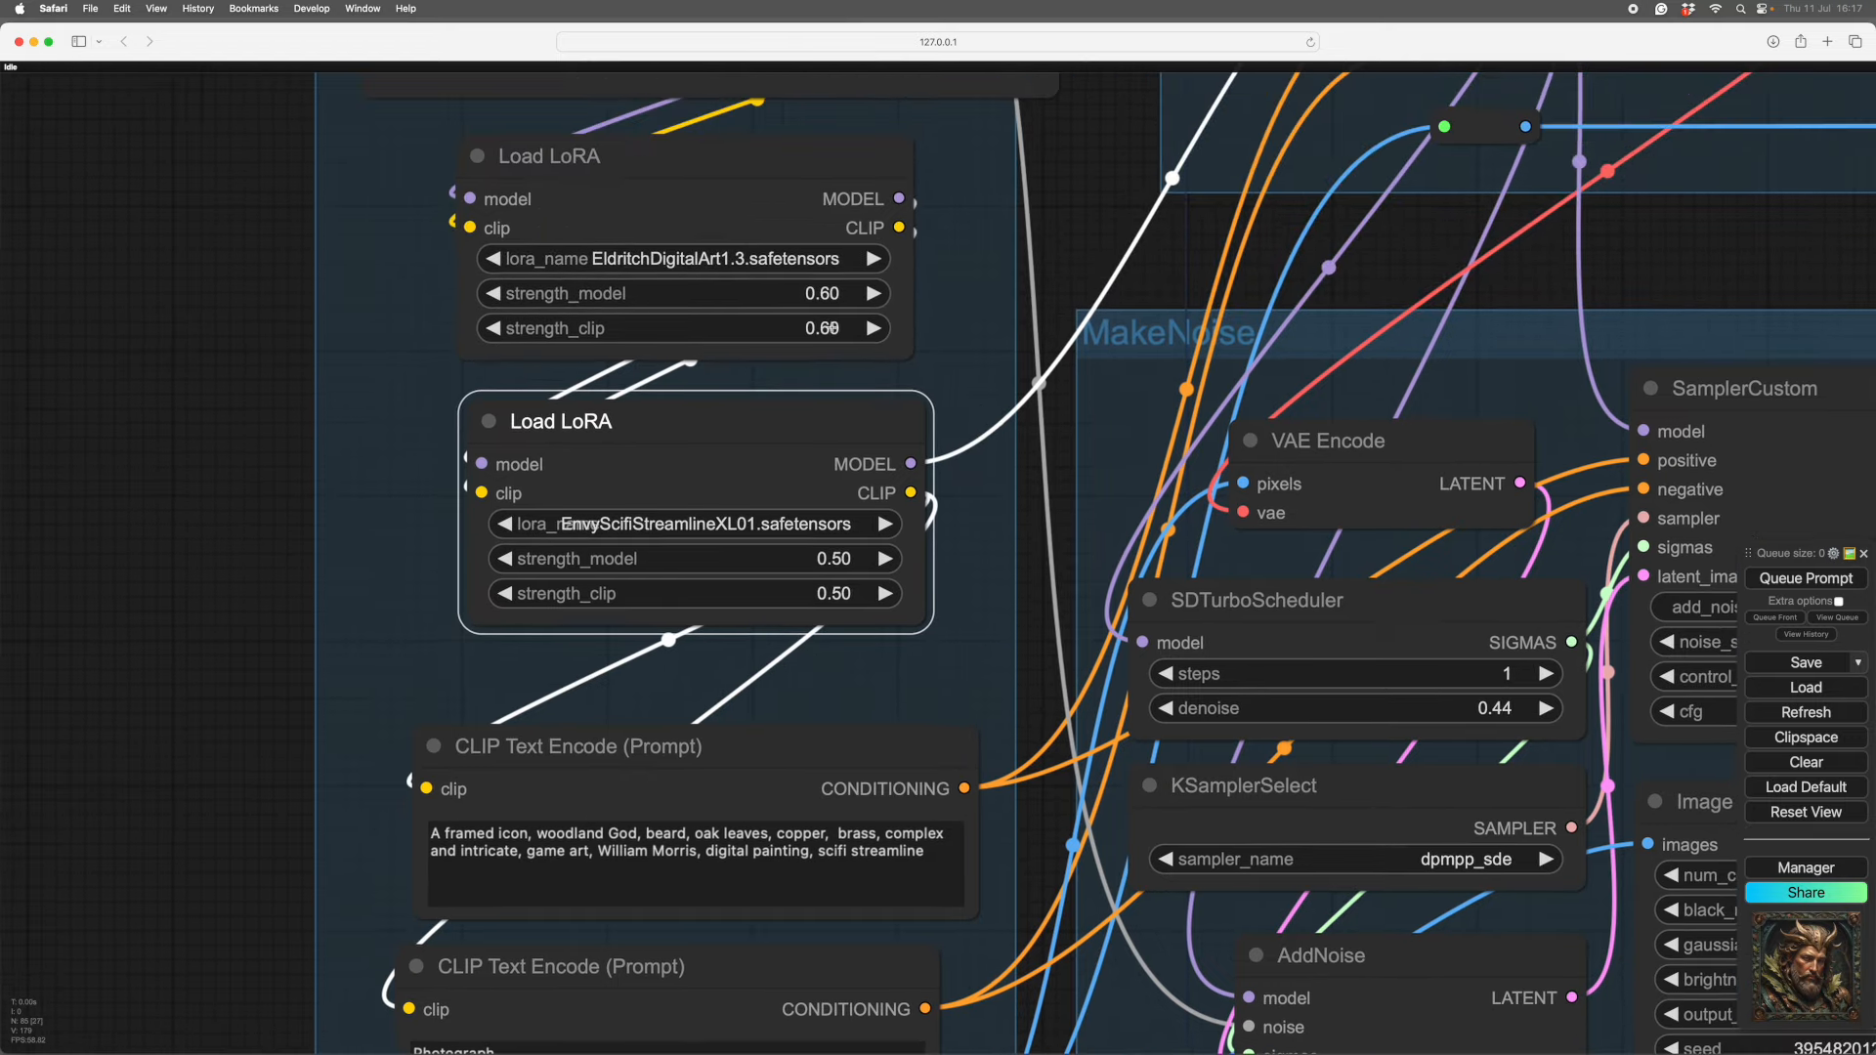
pyautogui.scroll(-5, 1050, 611)
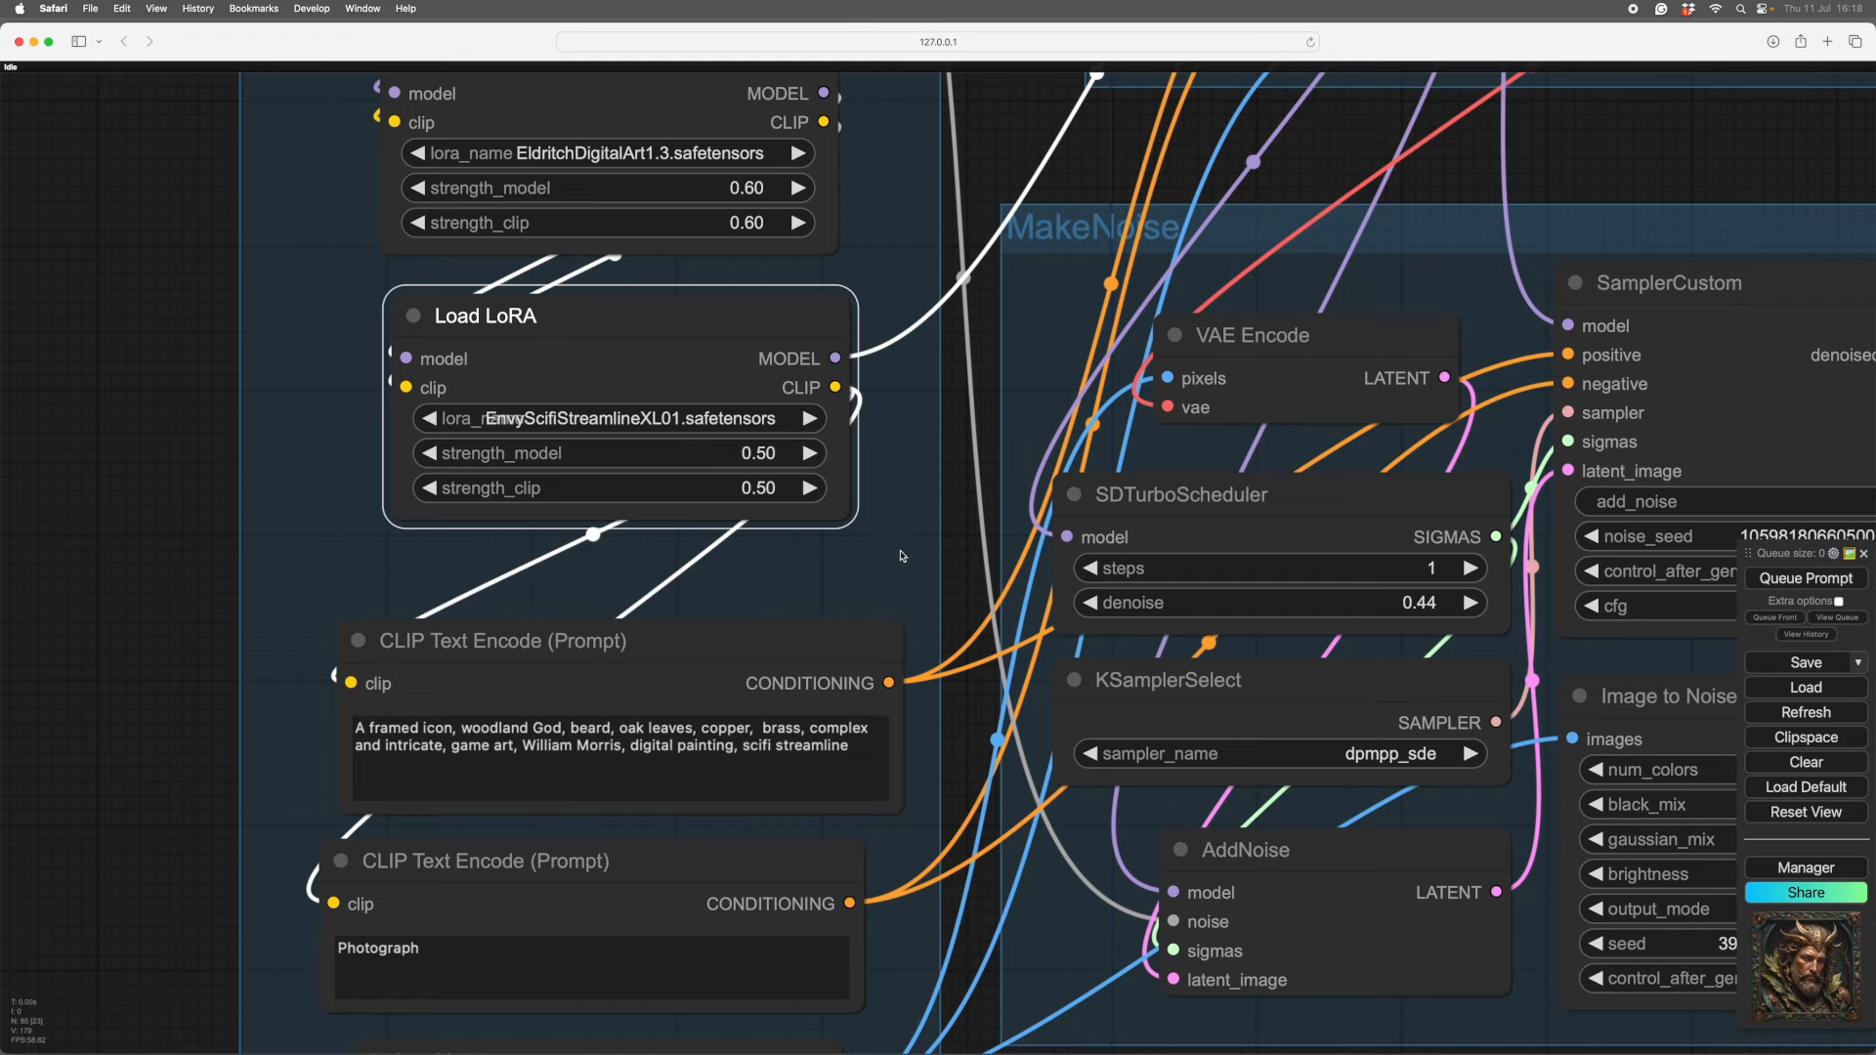
# - Examine the MakeNoise group from its sampler and noise nodes to the preview images, Image Blending Mode node and explanatory note
pyautogui.scroll(-10, 968, 617)
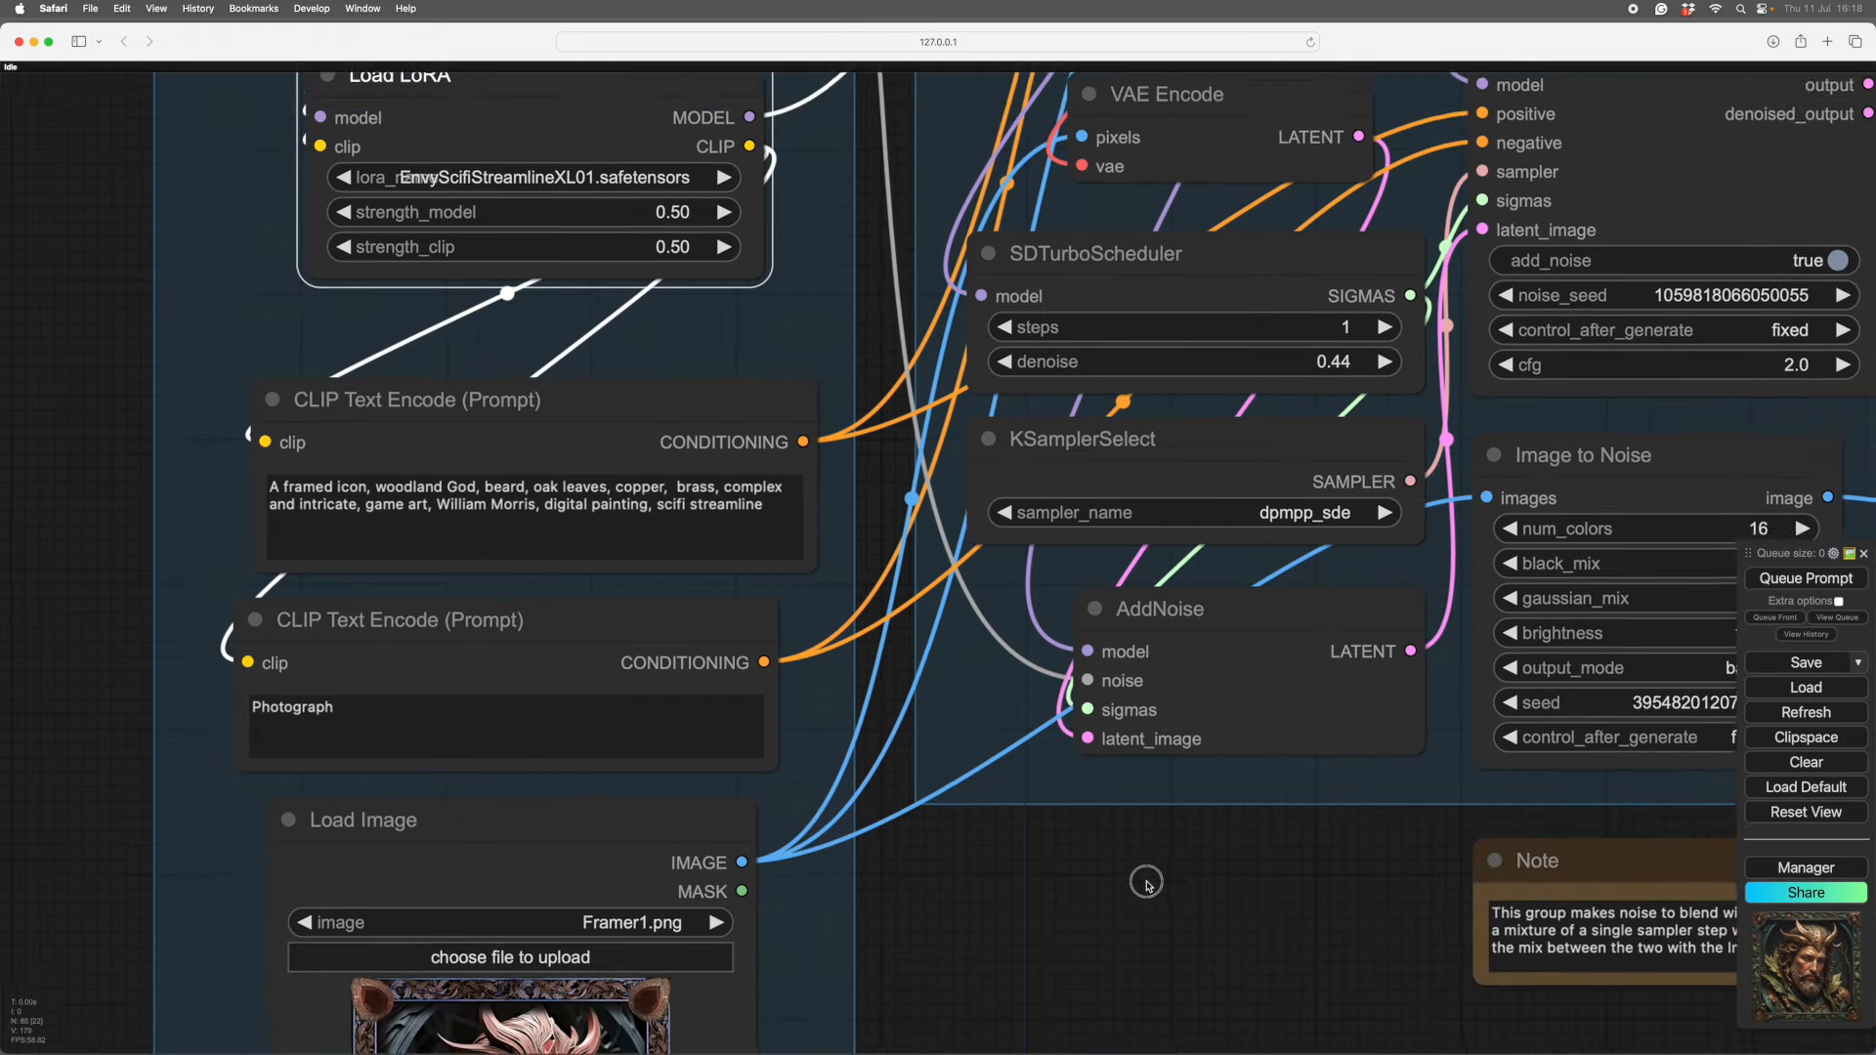
pyautogui.scroll(3, 1158, 844)
pyautogui.scroll(-5, 1143, 904)
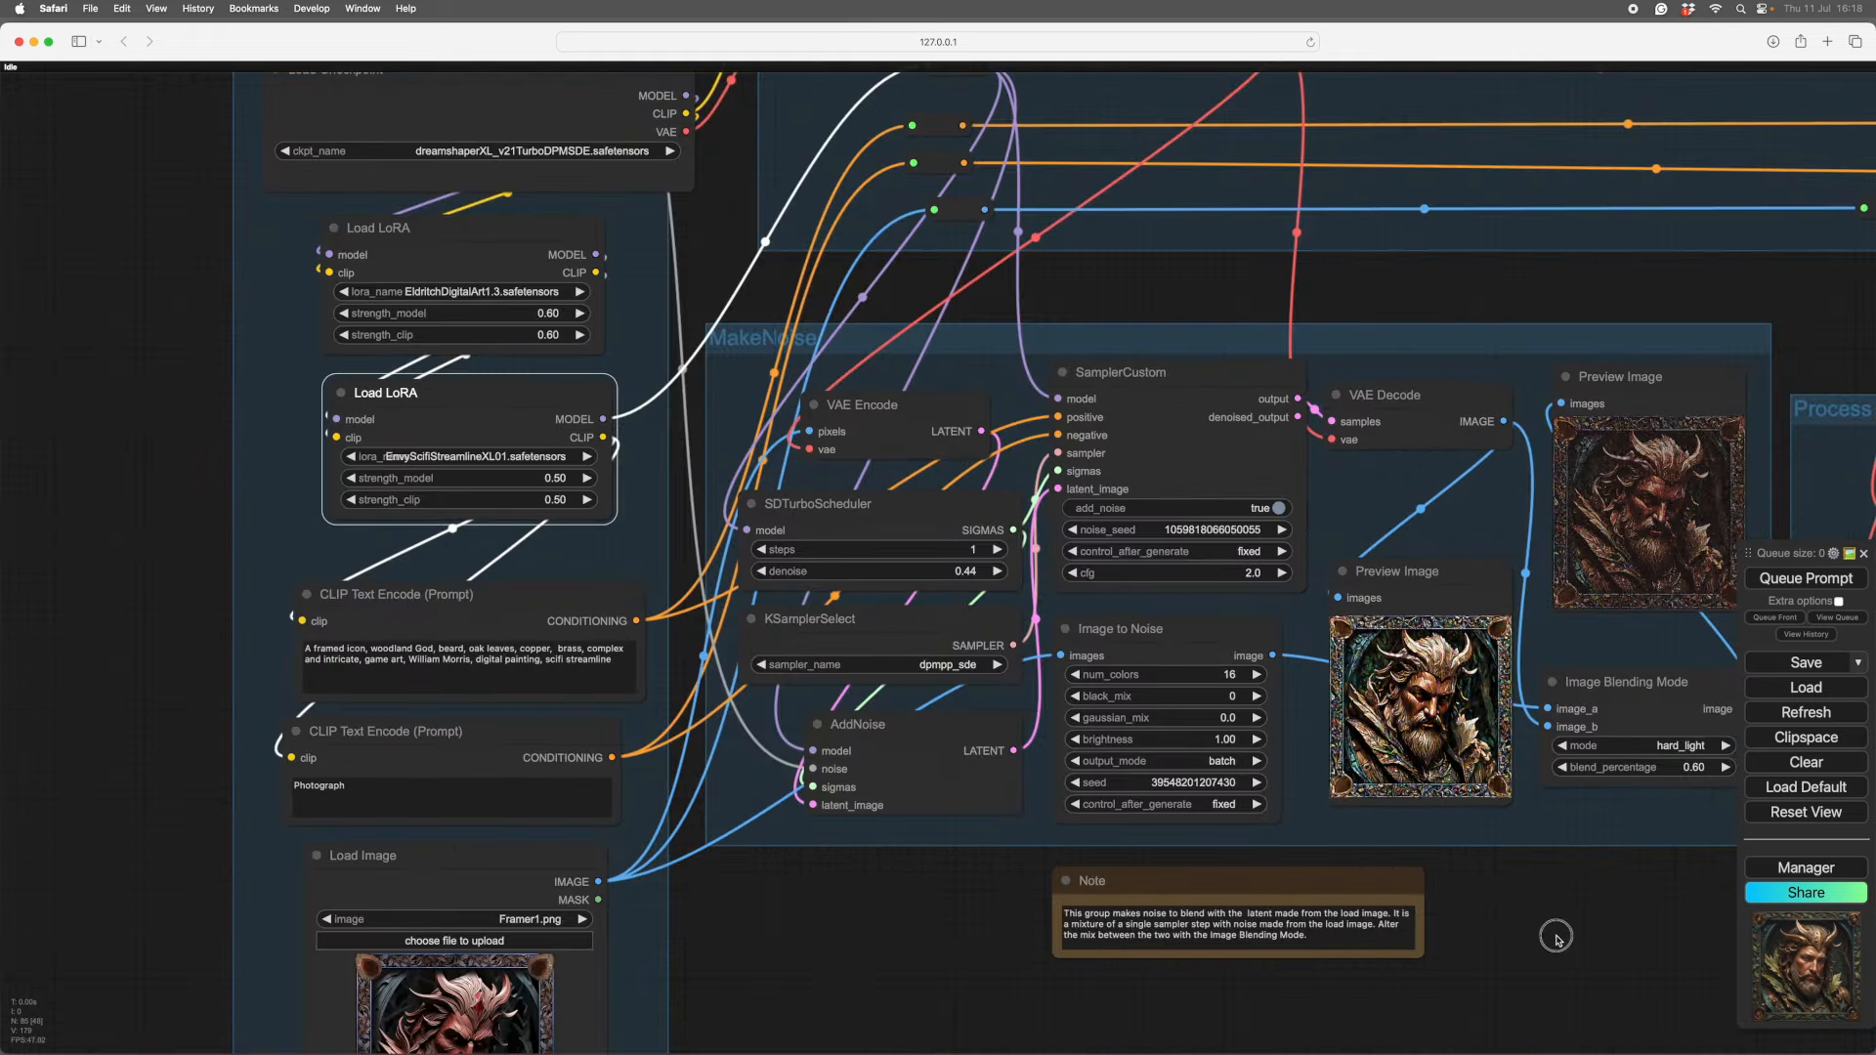
pyautogui.hscroll(3, 1173, 897)
pyautogui.scroll(3, 1173, 896)
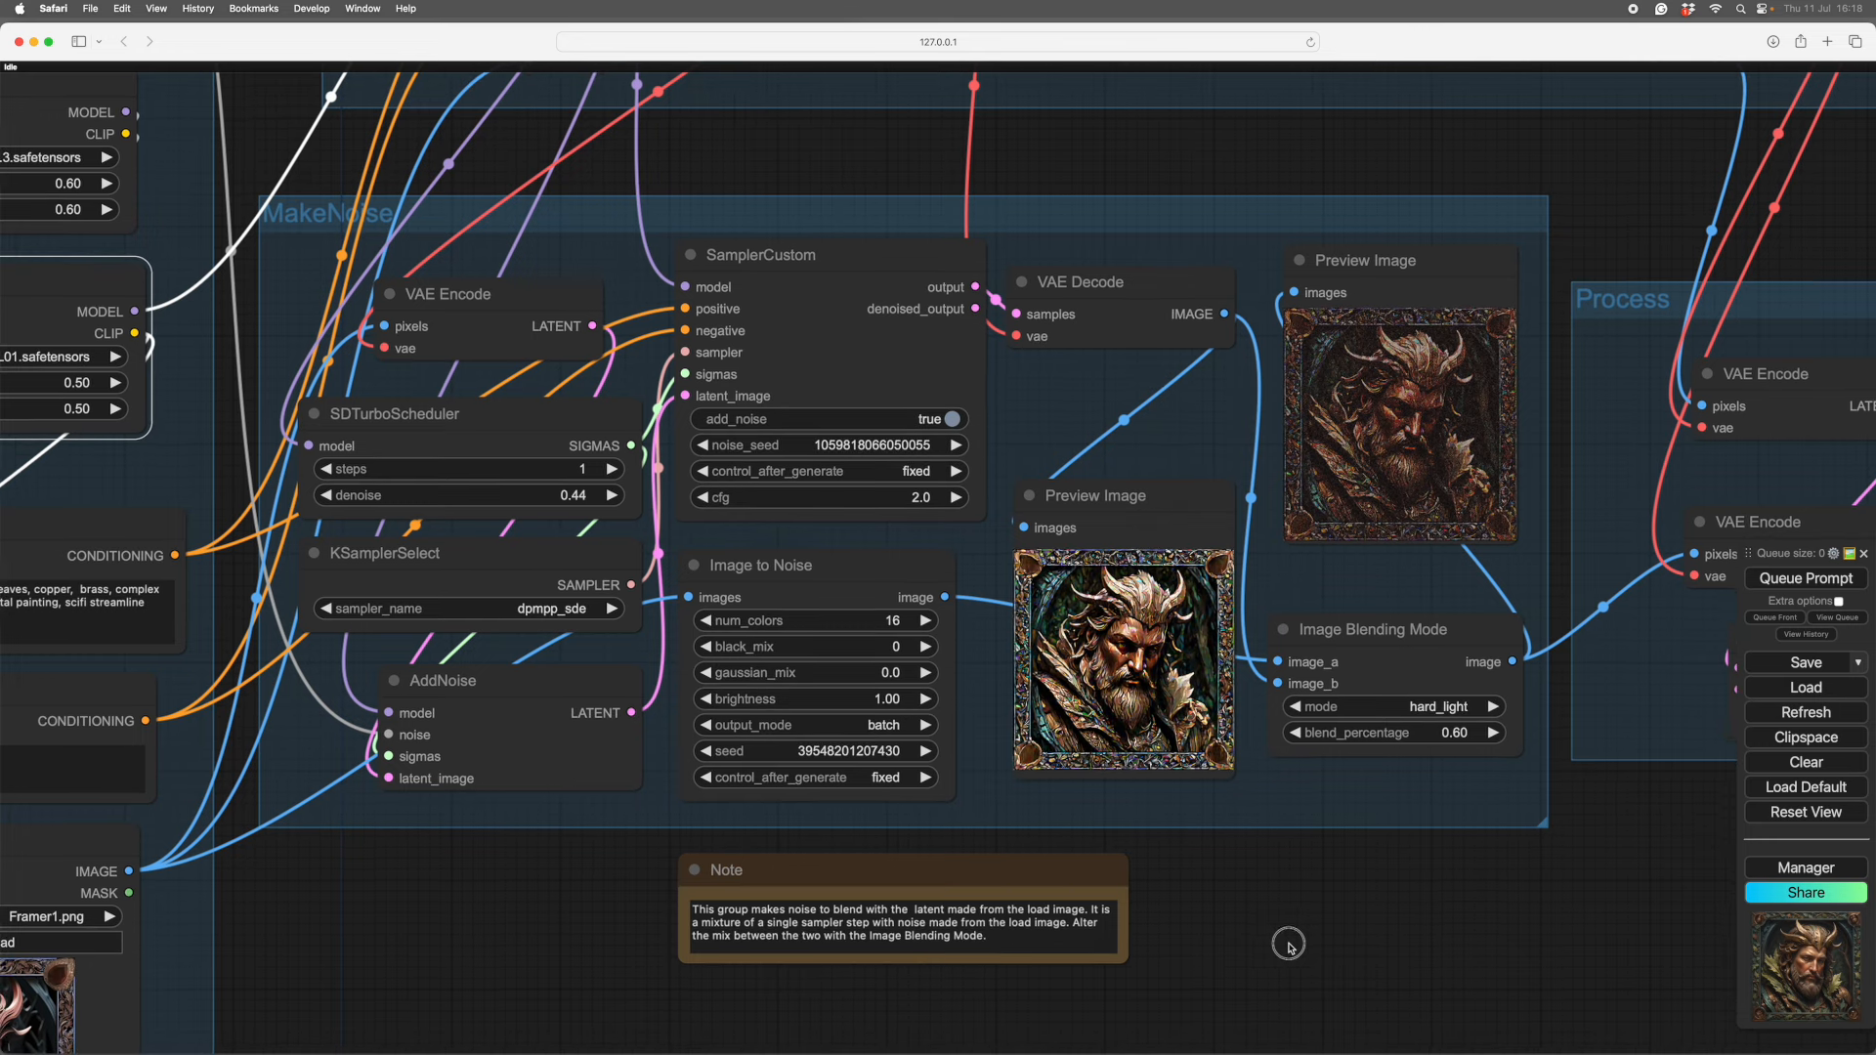
pyautogui.scroll(1, 1290, 946)
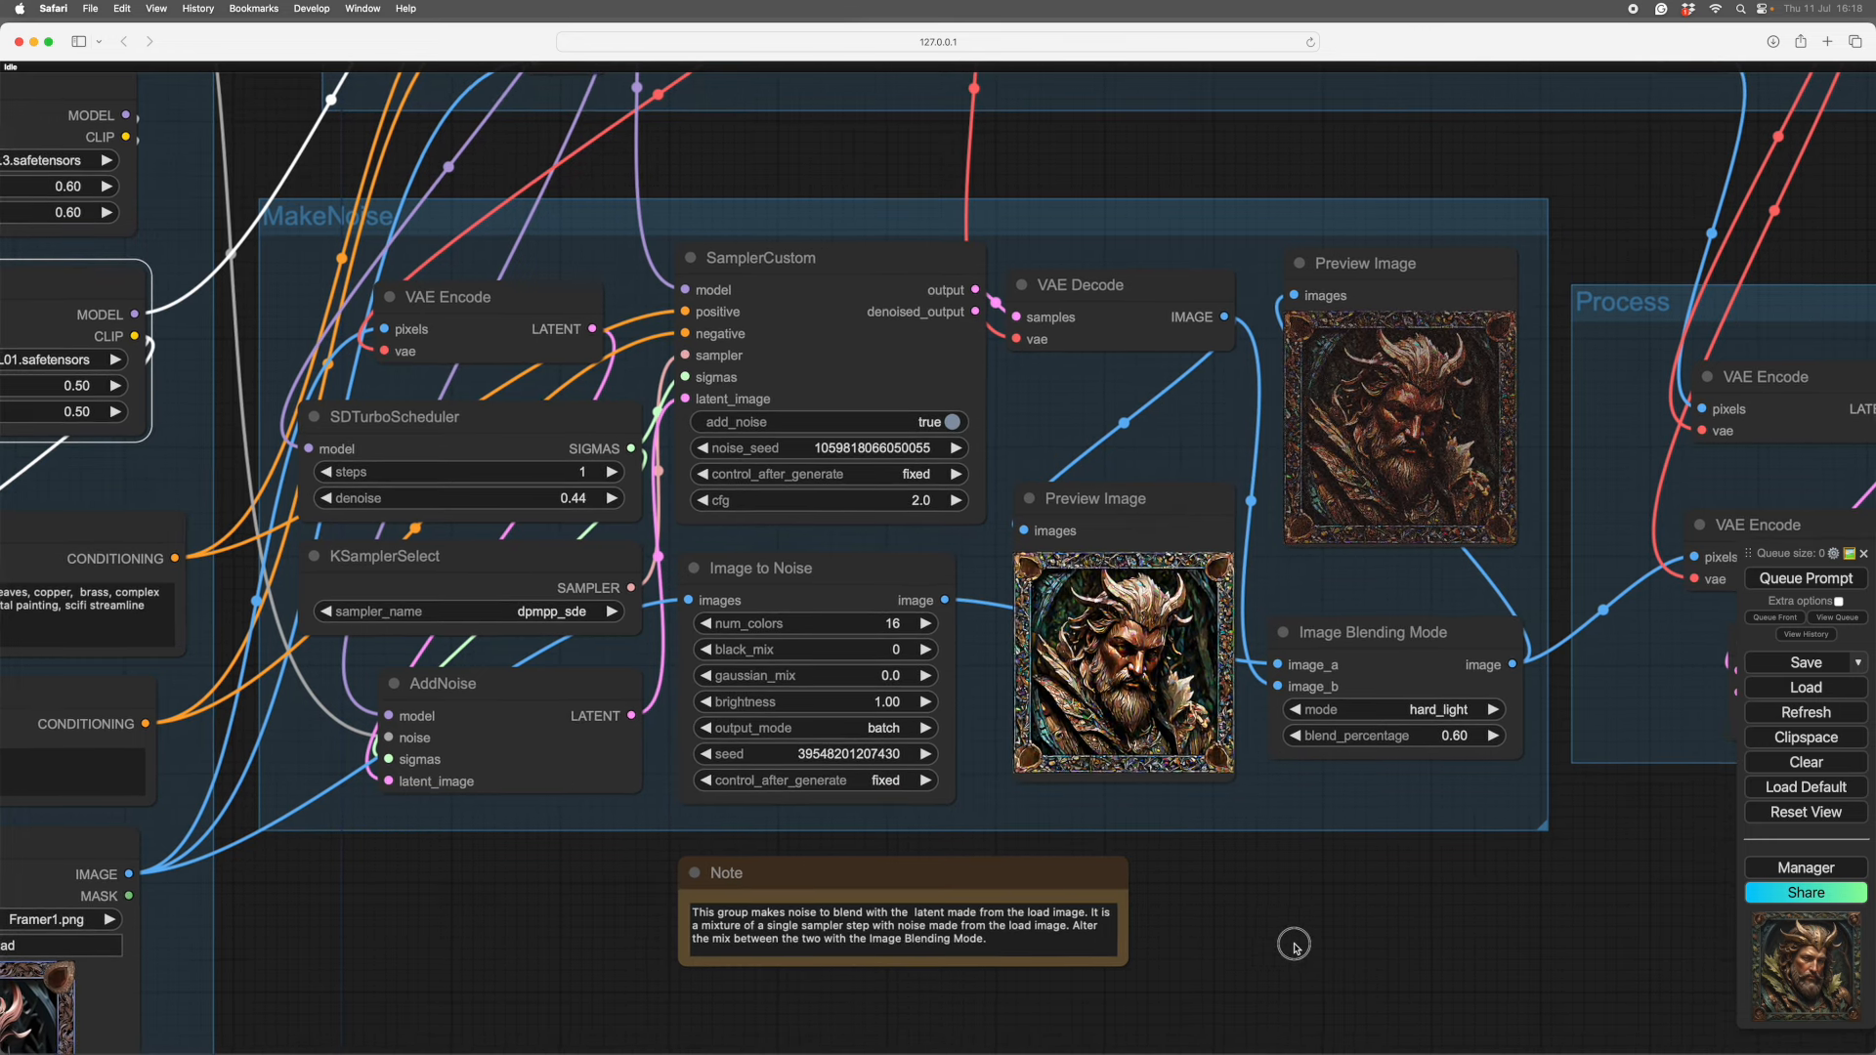
pyautogui.scroll(-1, 1314, 963)
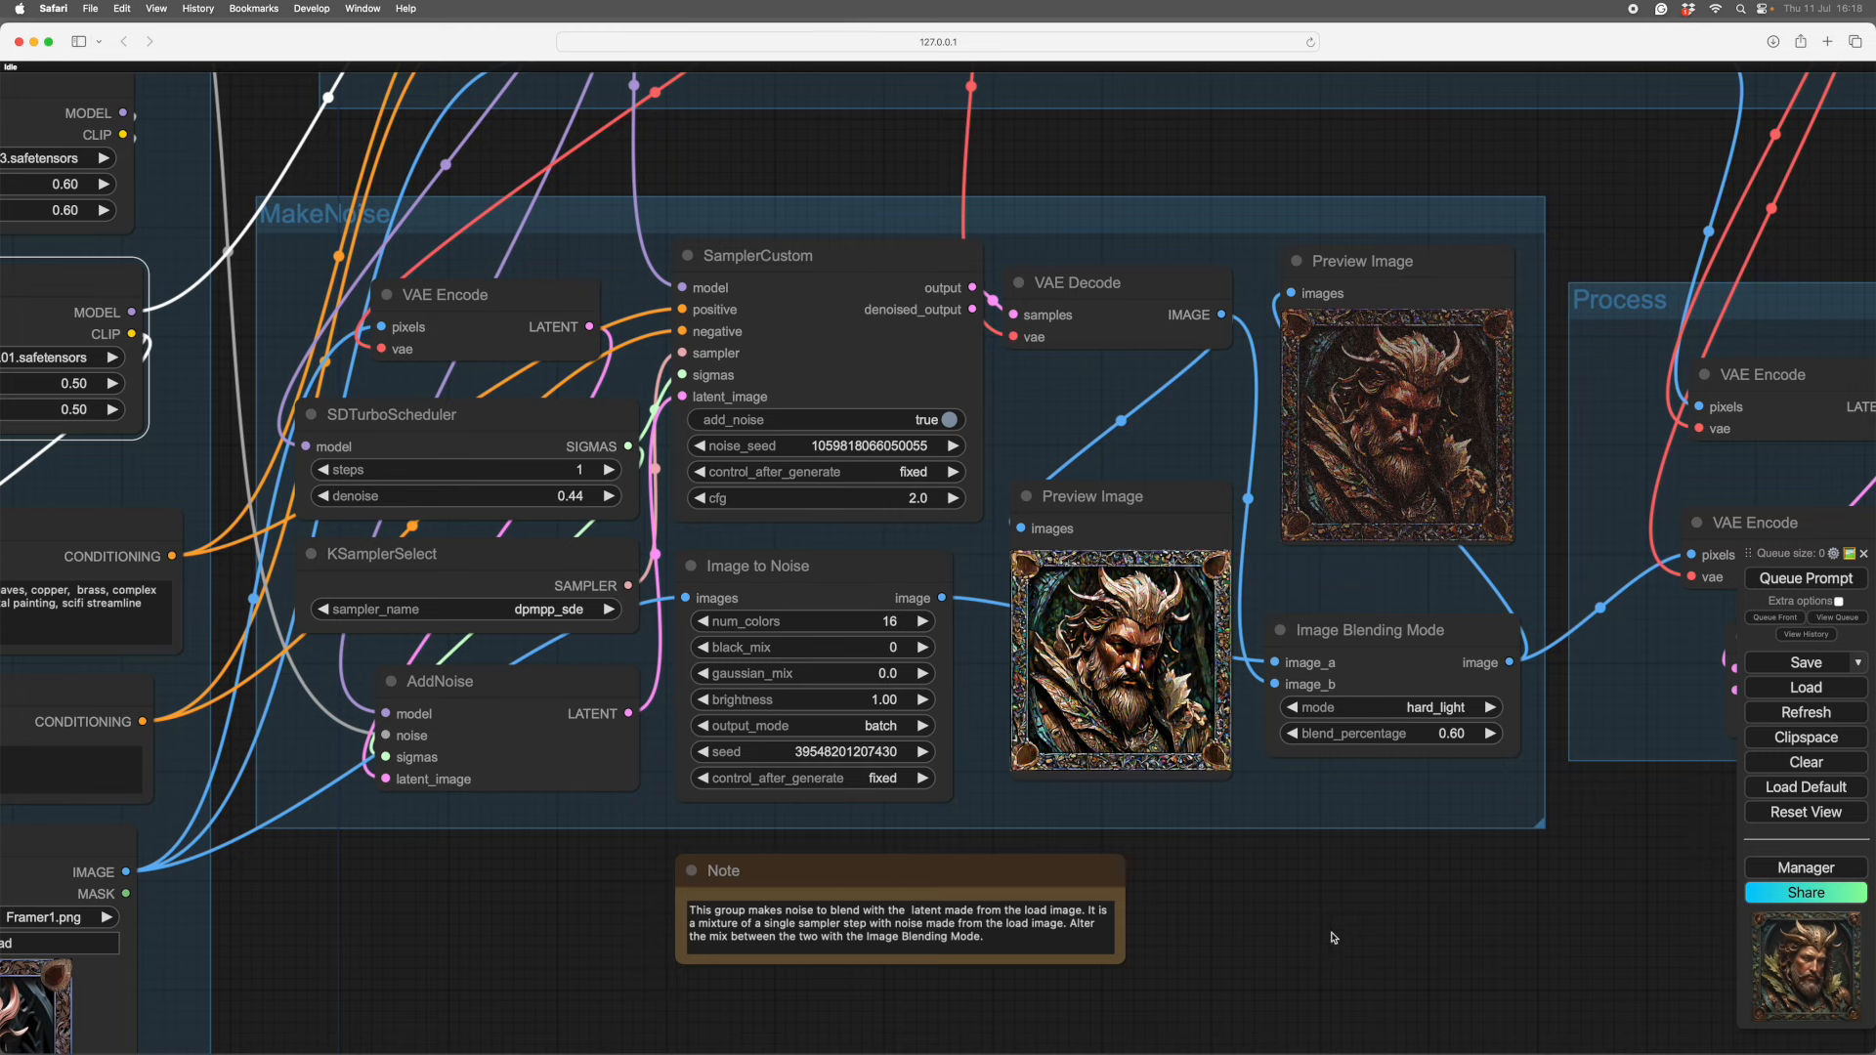
pyautogui.click(1329, 936)
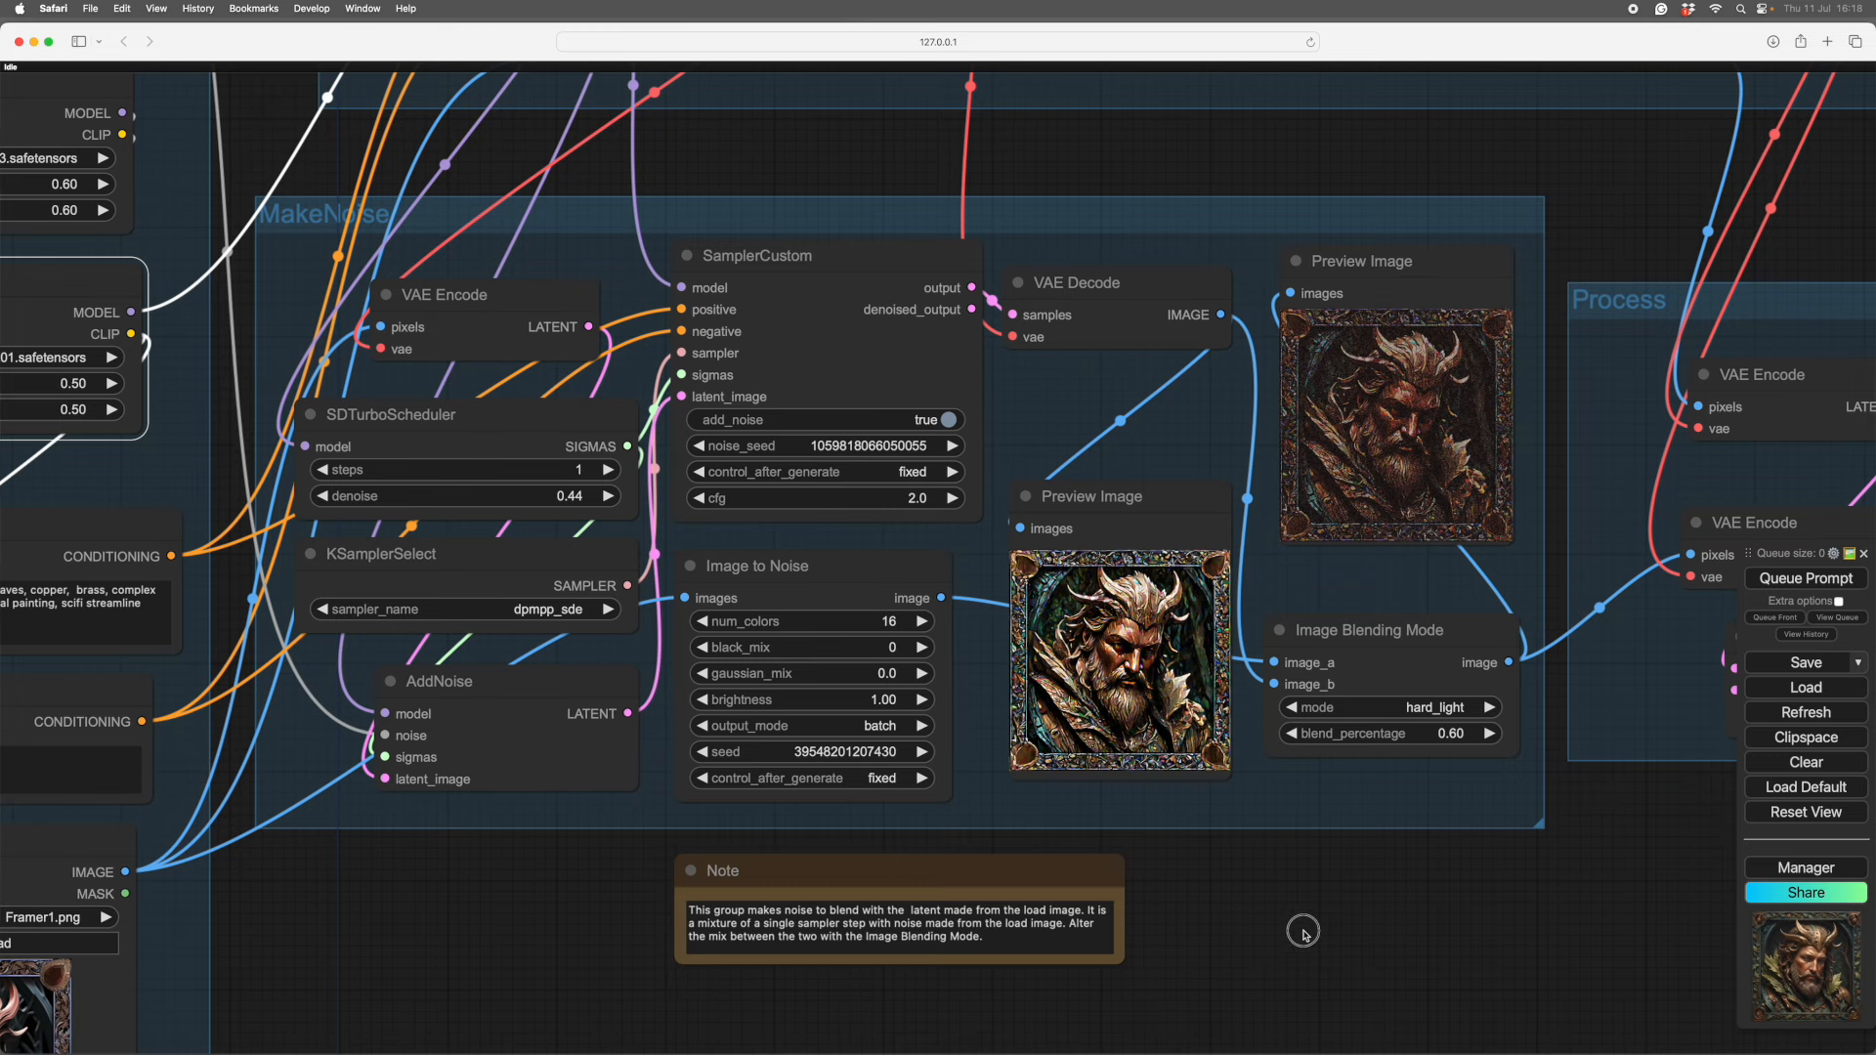
pyautogui.hscroll(1, 1353, 940)
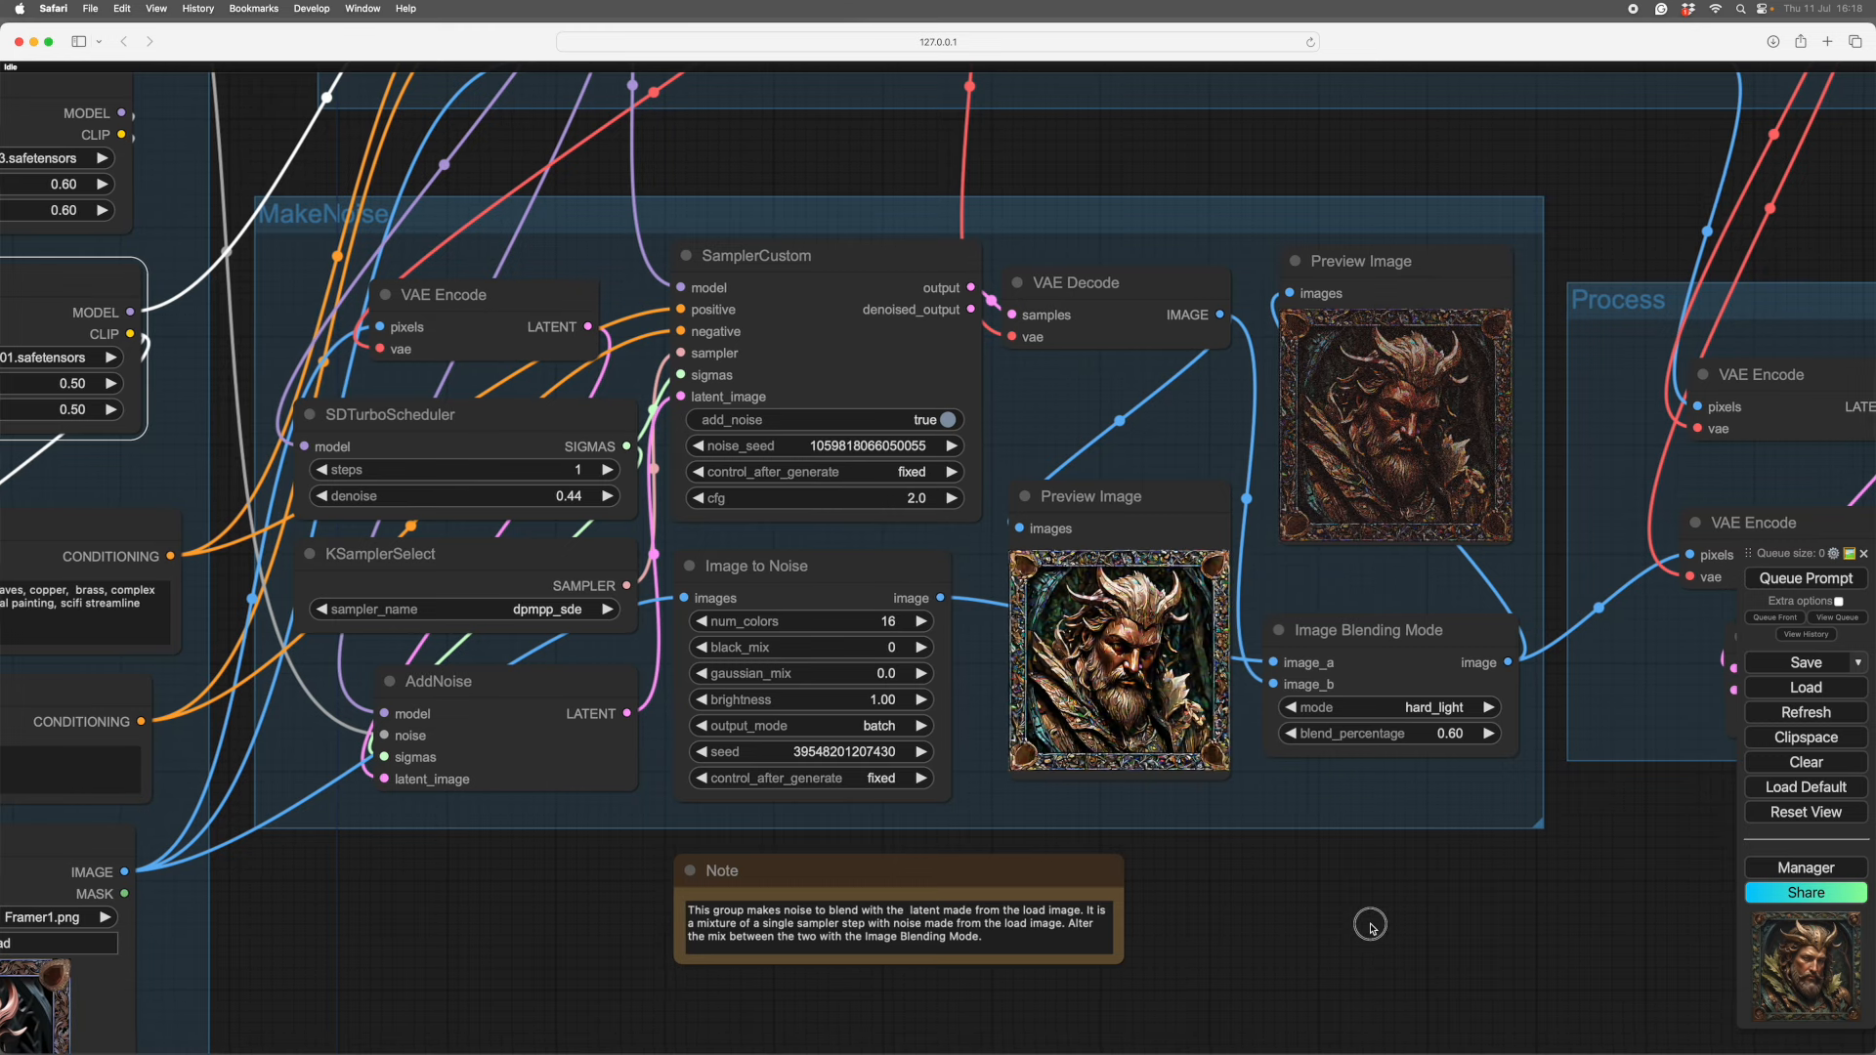
pyautogui.click(1370, 927)
pyautogui.moveTo(1328, 918); pyautogui.dragTo(1323, 930)
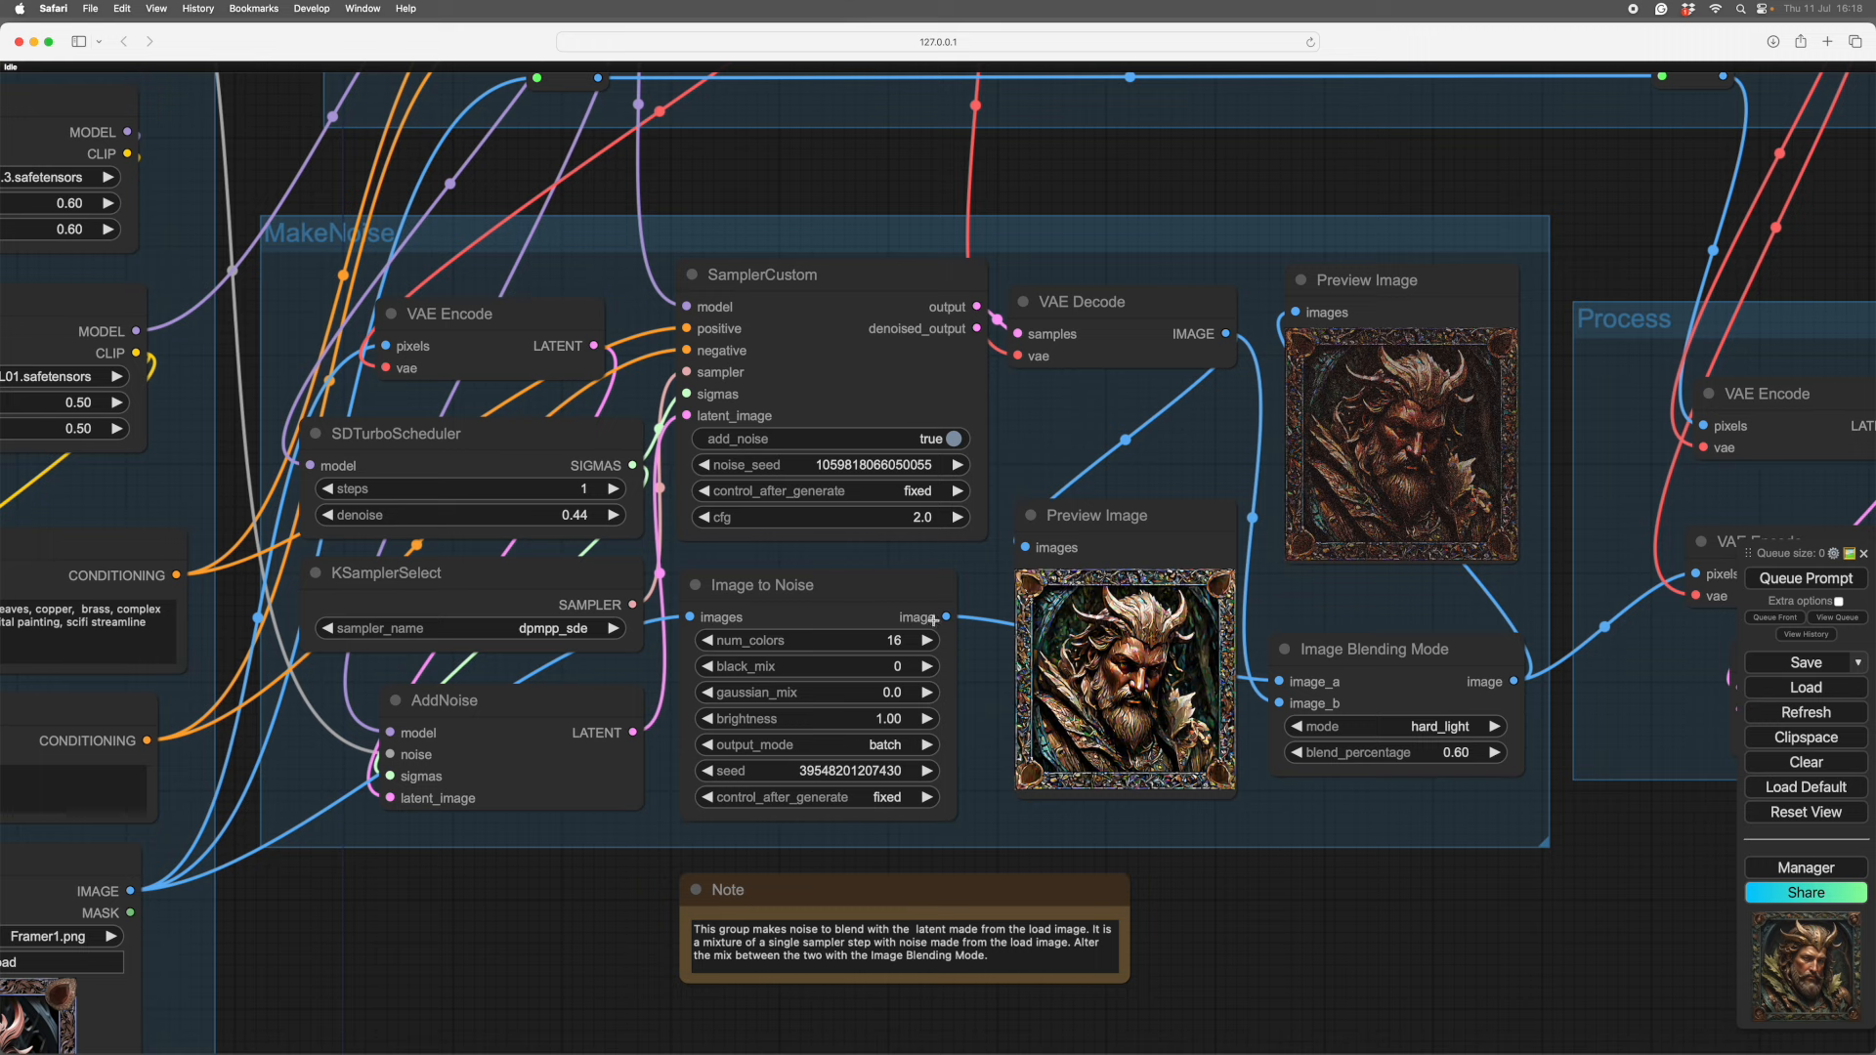
# - Select the Image to Noise node and nudge it slightly within the MakeNoise group
pyautogui.click(902, 590)
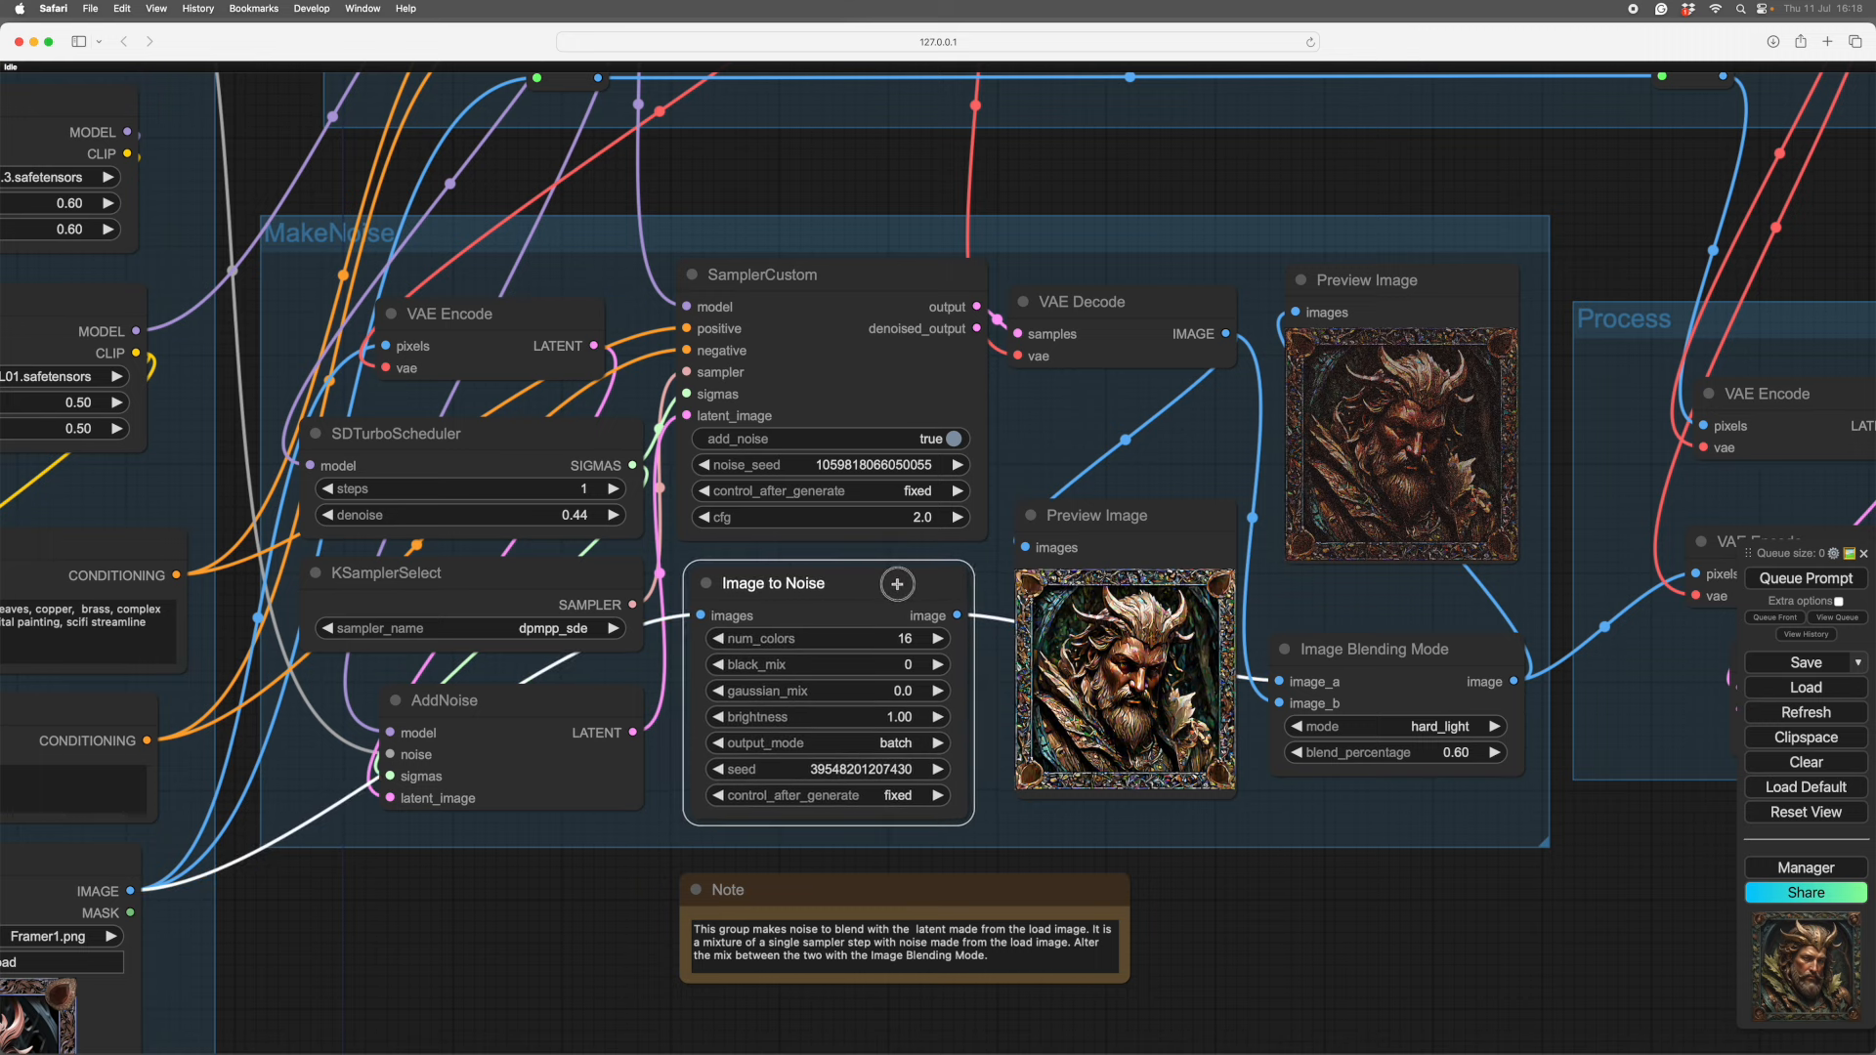
pyautogui.moveTo(898, 586); pyautogui.dragTo(900, 581)
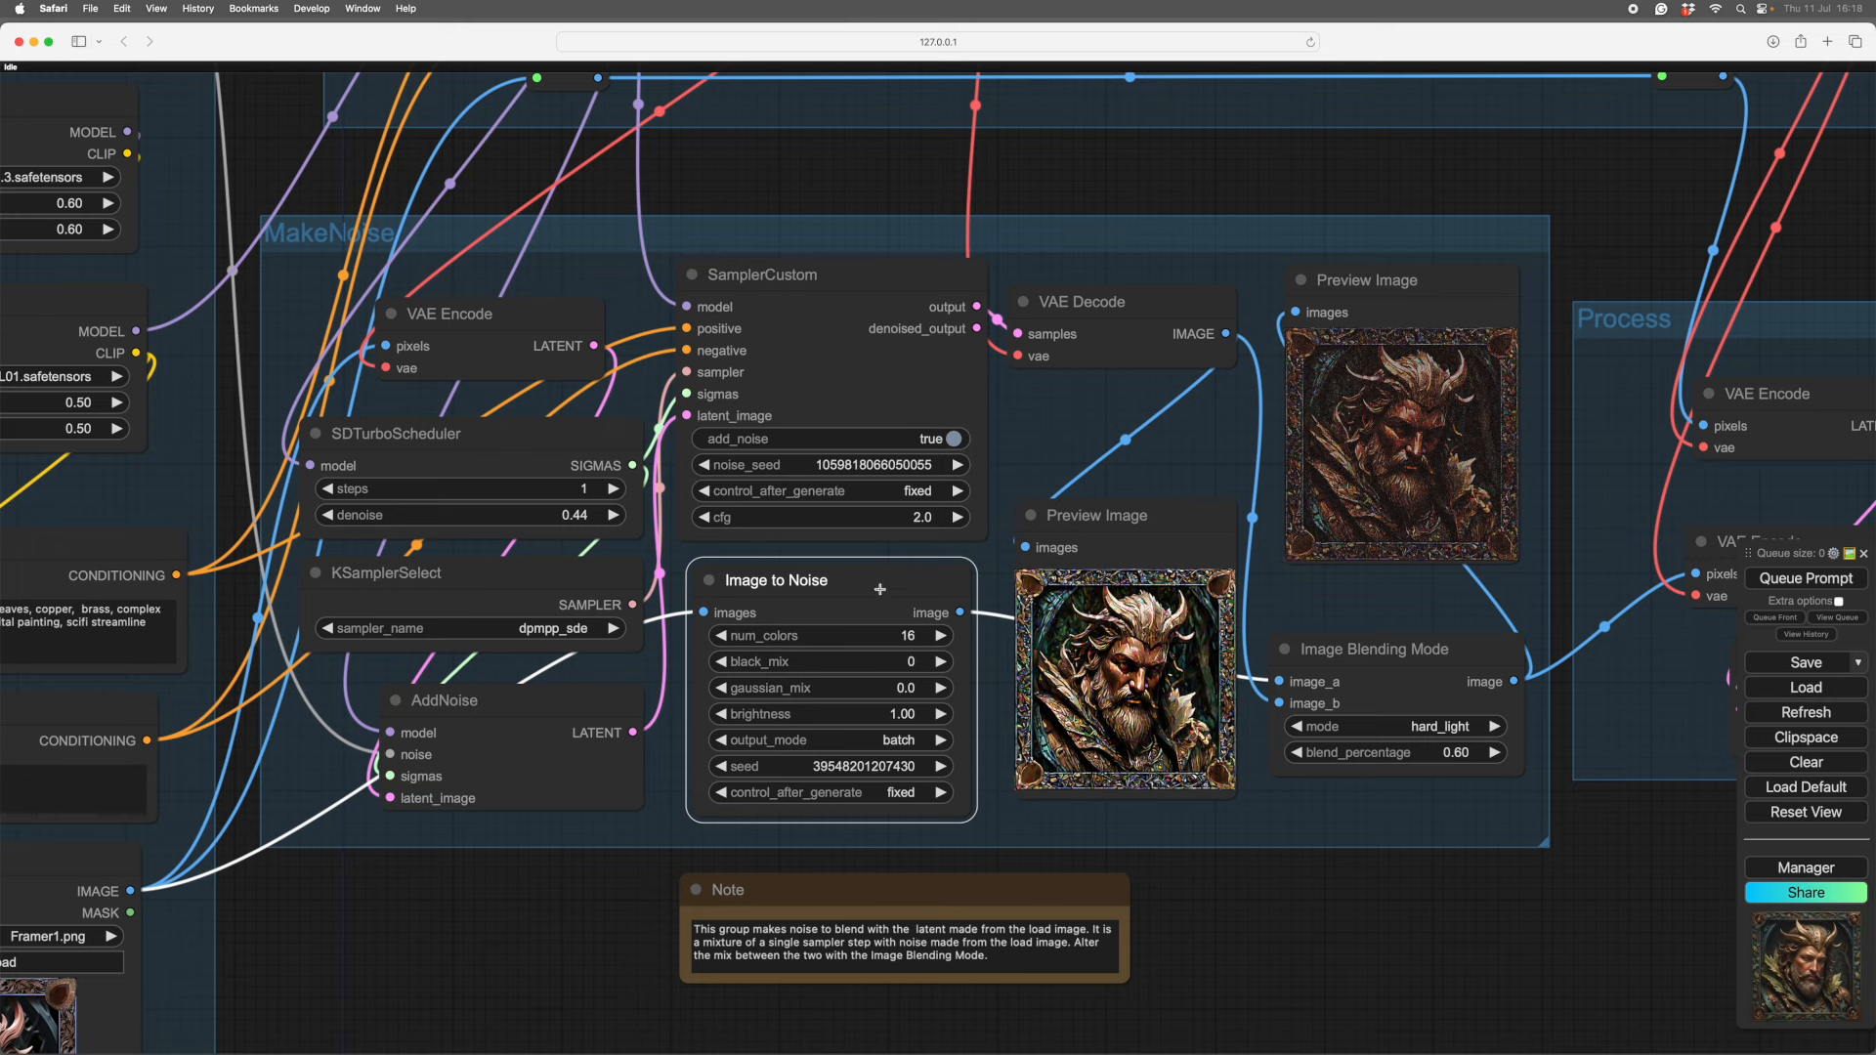
pyautogui.moveTo(879, 583); pyautogui.dragTo(858, 585)
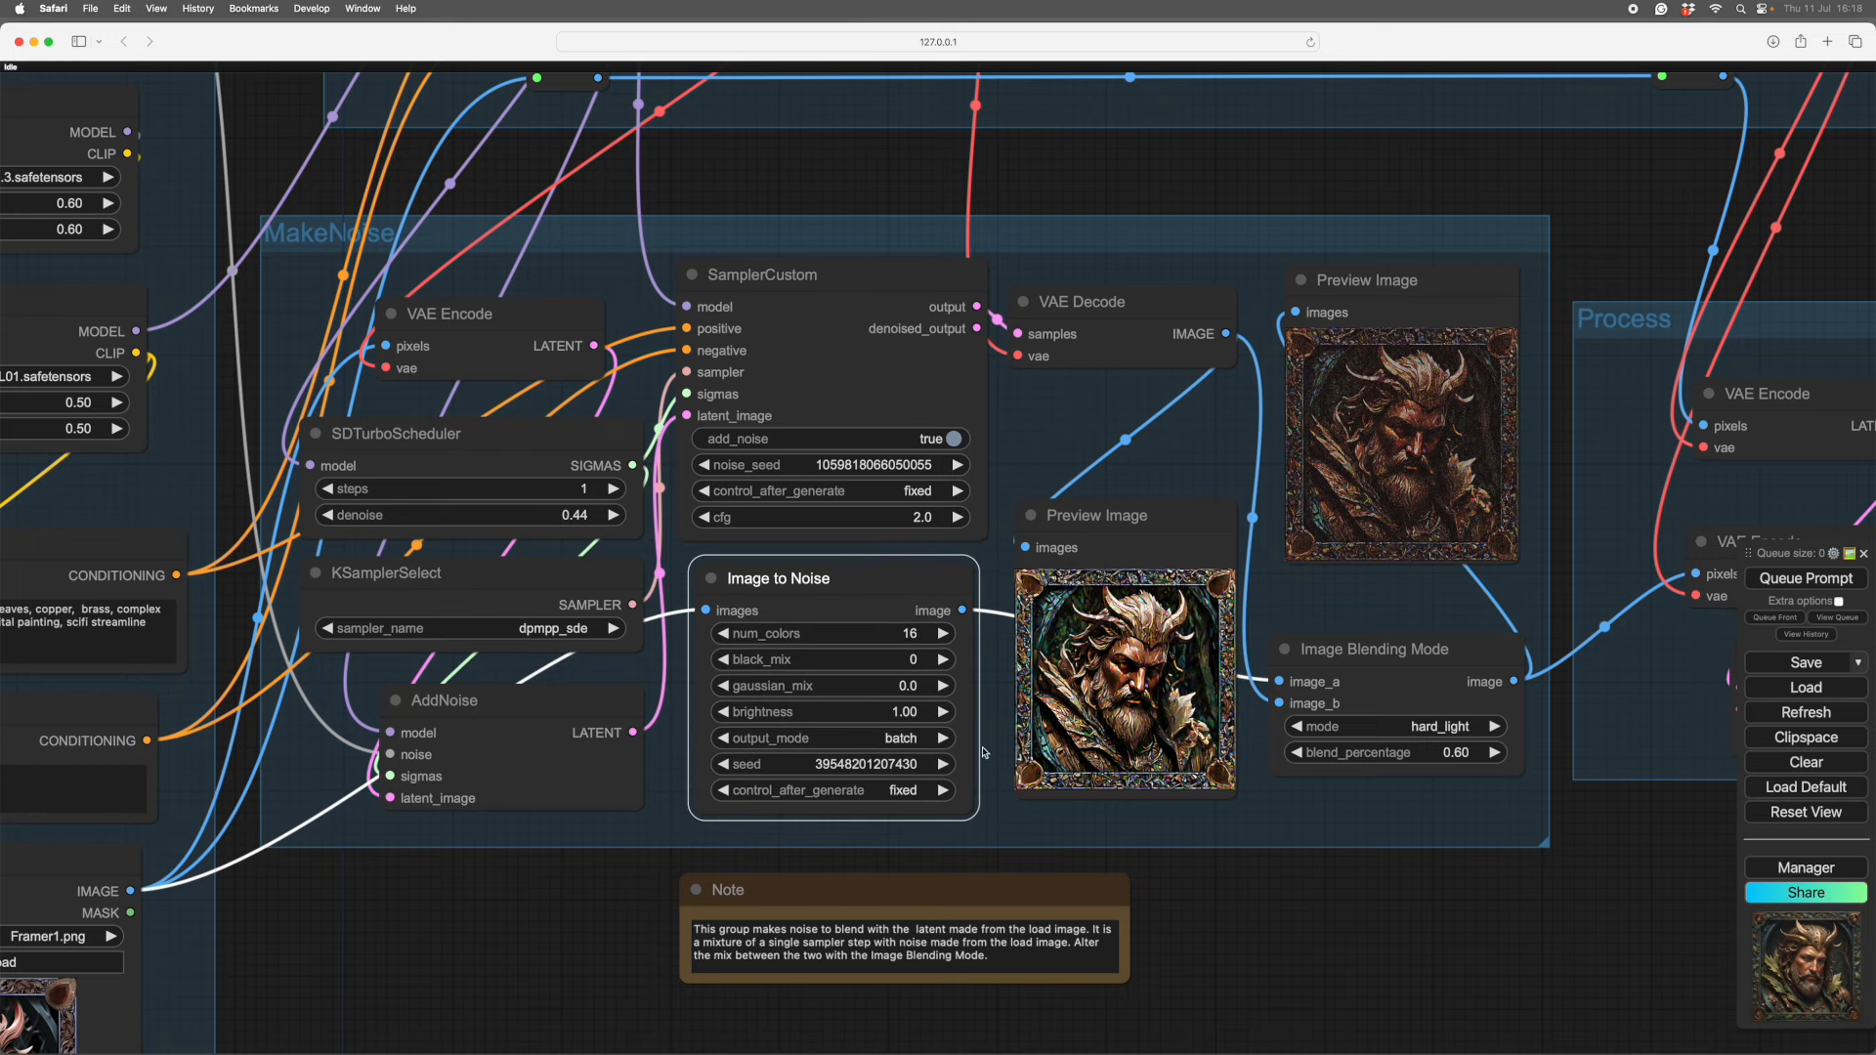
pyautogui.moveTo(373, 970); pyautogui.dragTo(265, 998)
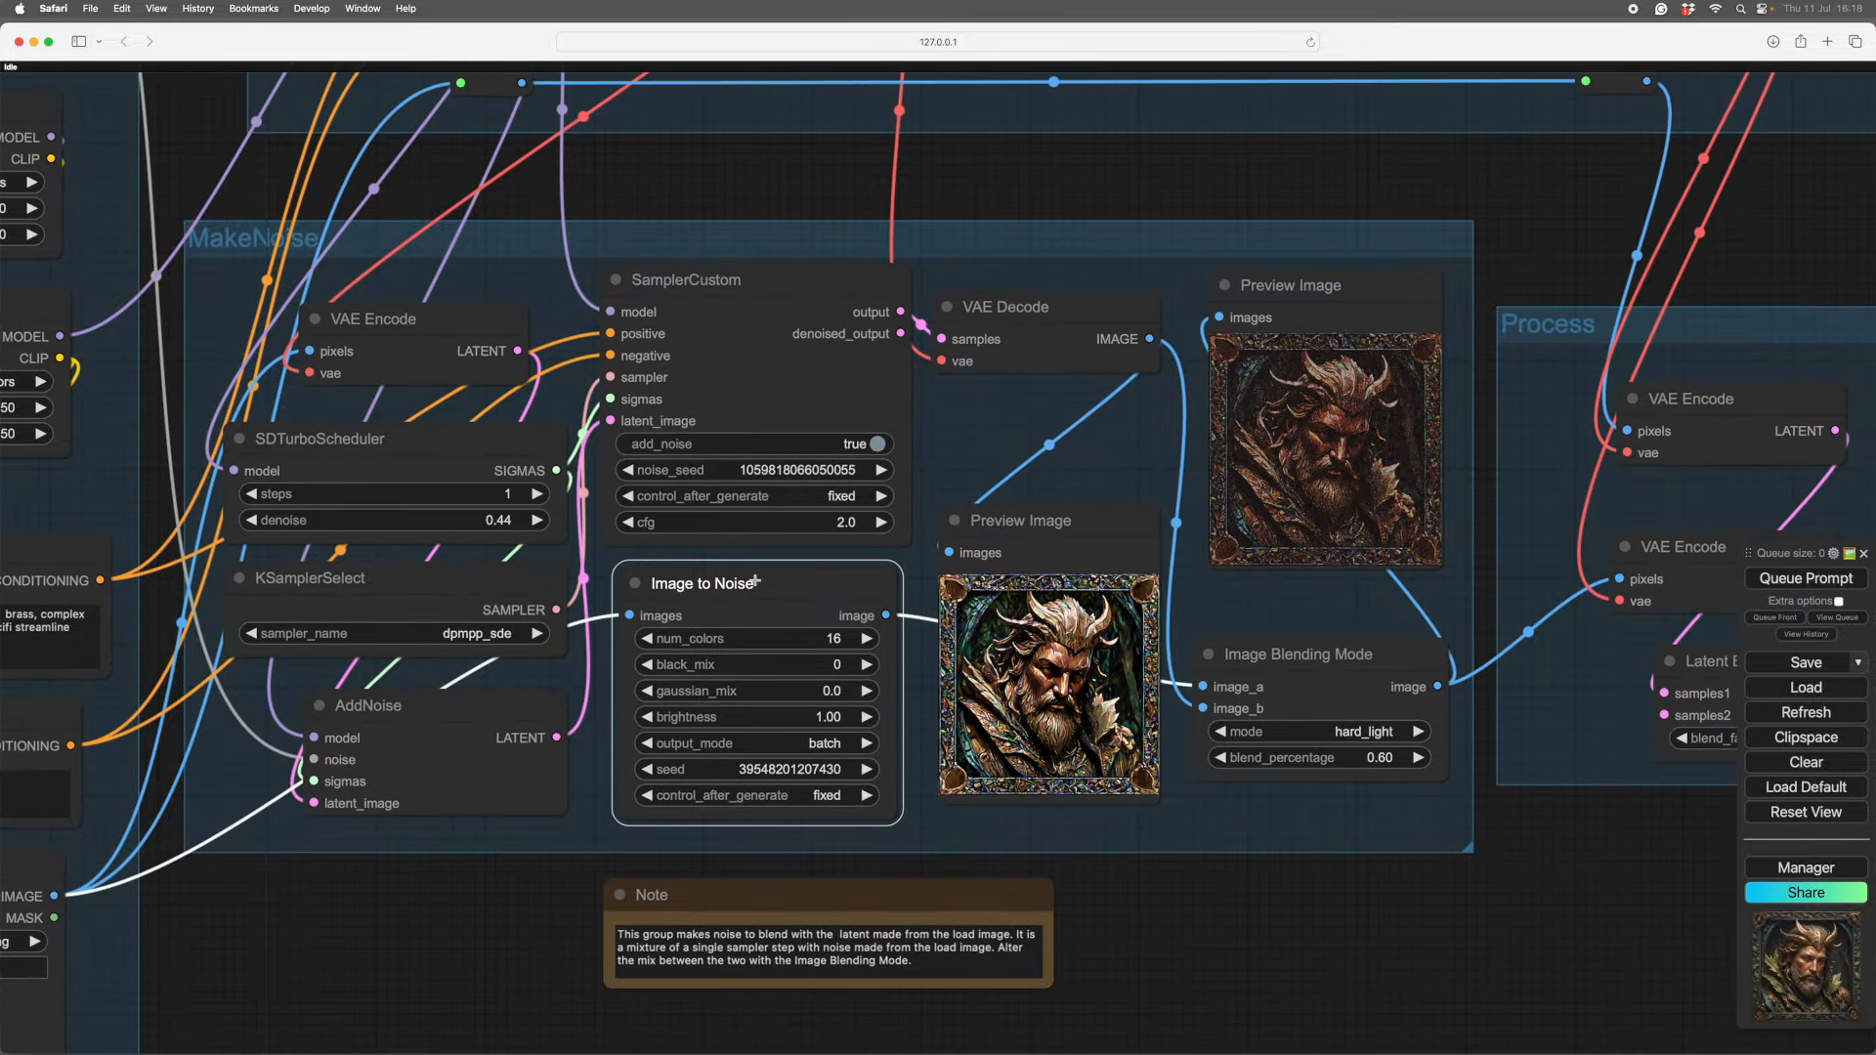
pyautogui.moveTo(755, 581); pyautogui.dragTo(756, 576)
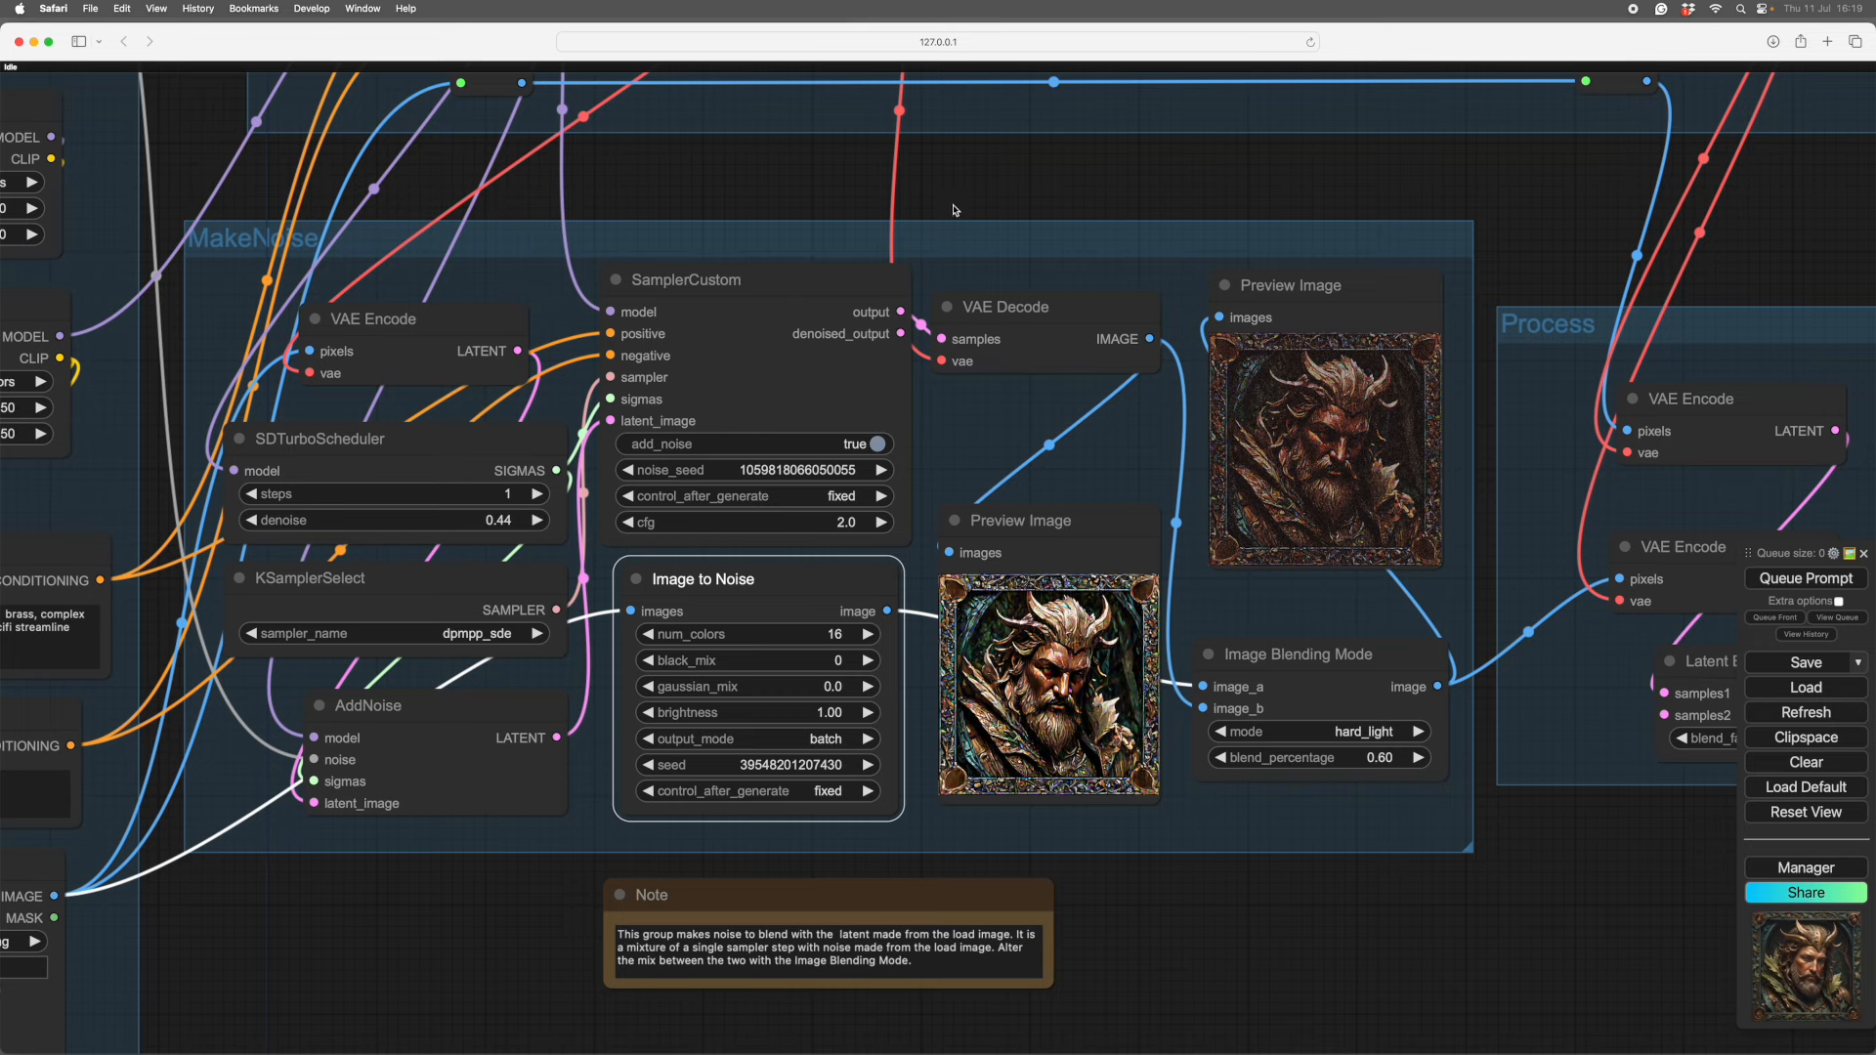
# - Review the Image to Noise settings and how the loaded image feeds the AddNoise, scheduler and SamplerCustom nodes
pyautogui.hscroll(-2, 971, 193)
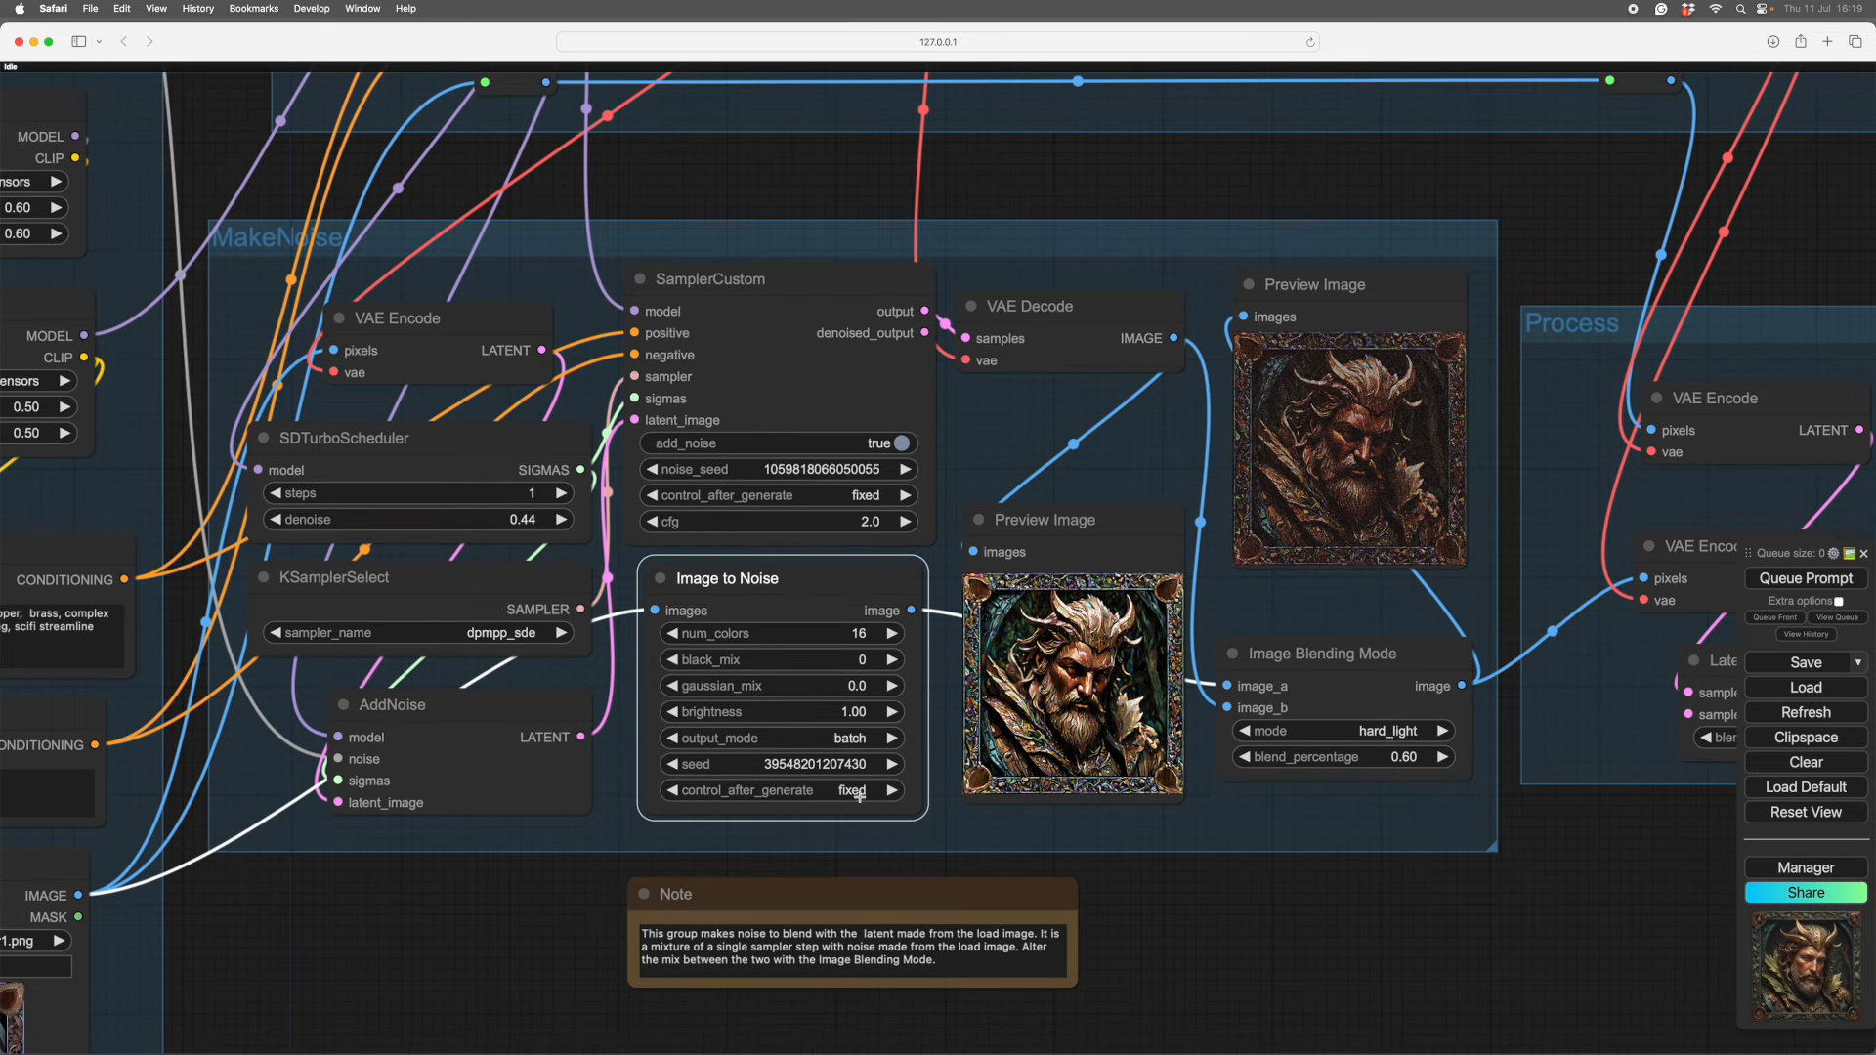
pyautogui.scroll(1, 1202, 927)
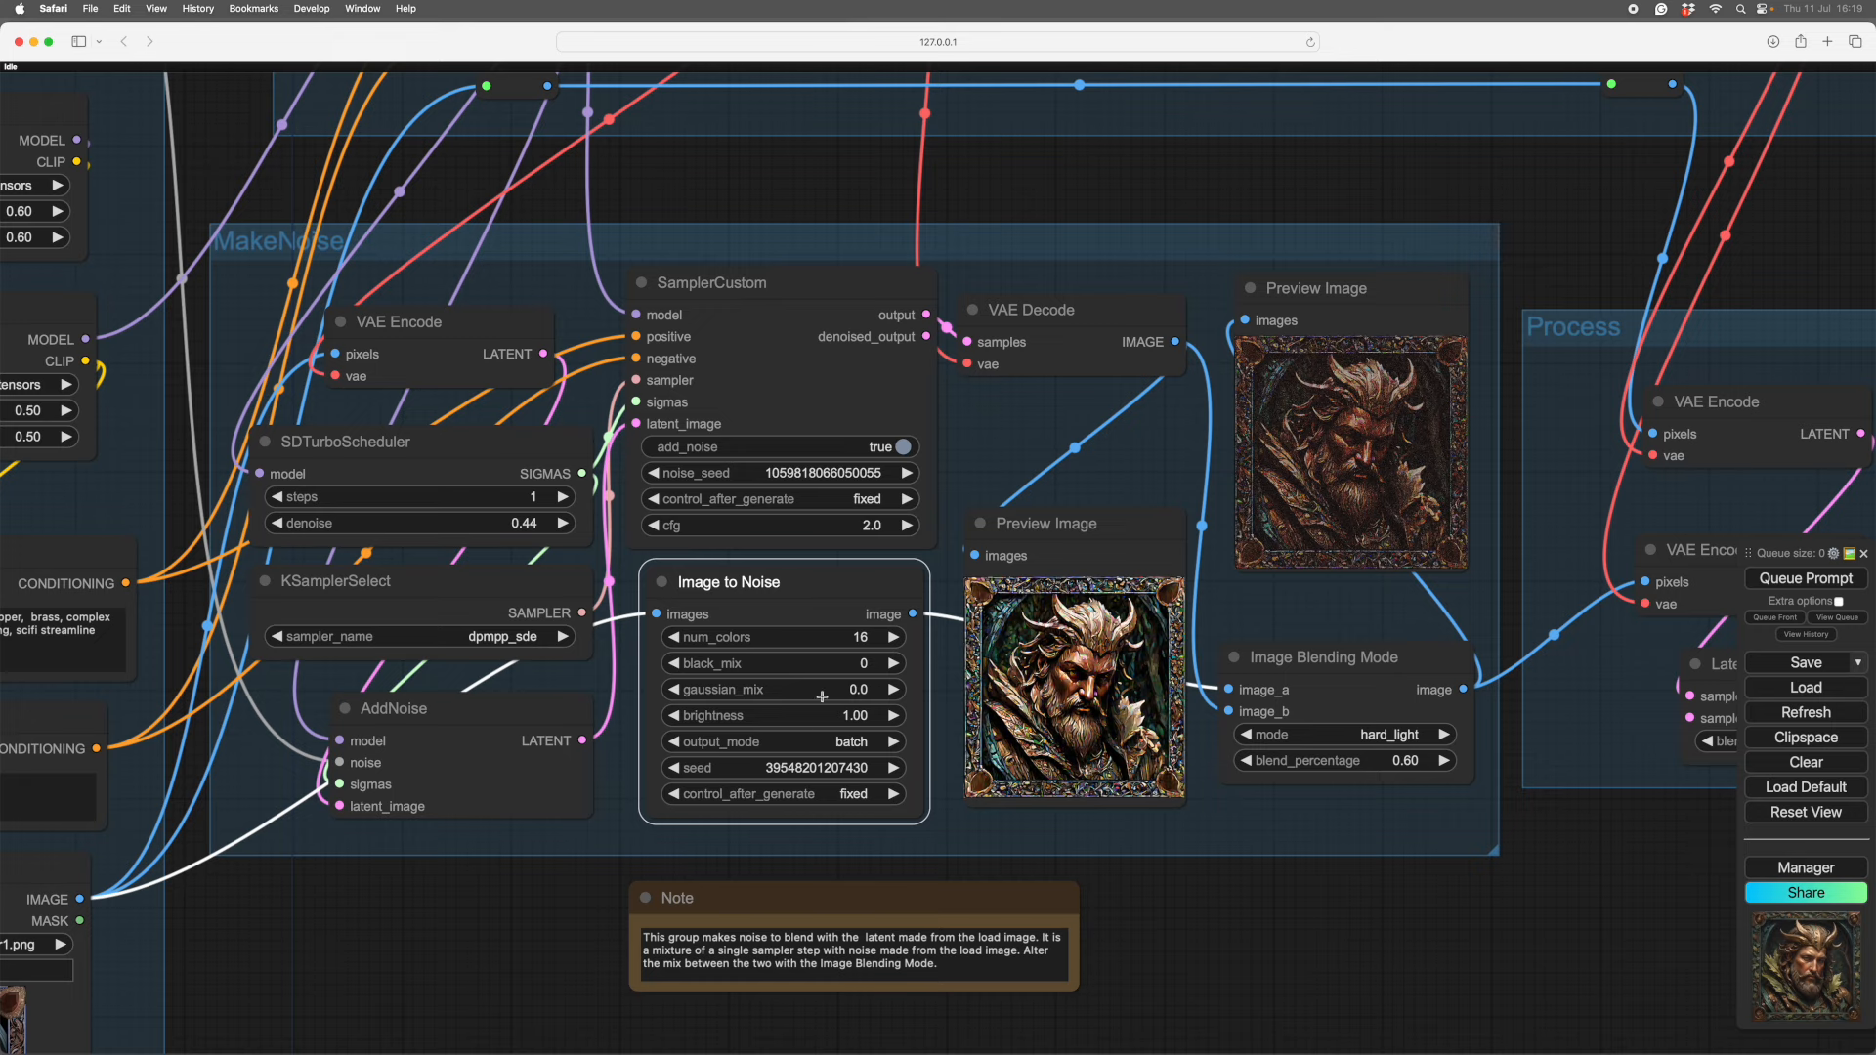
pyautogui.scroll(2, 1239, 897)
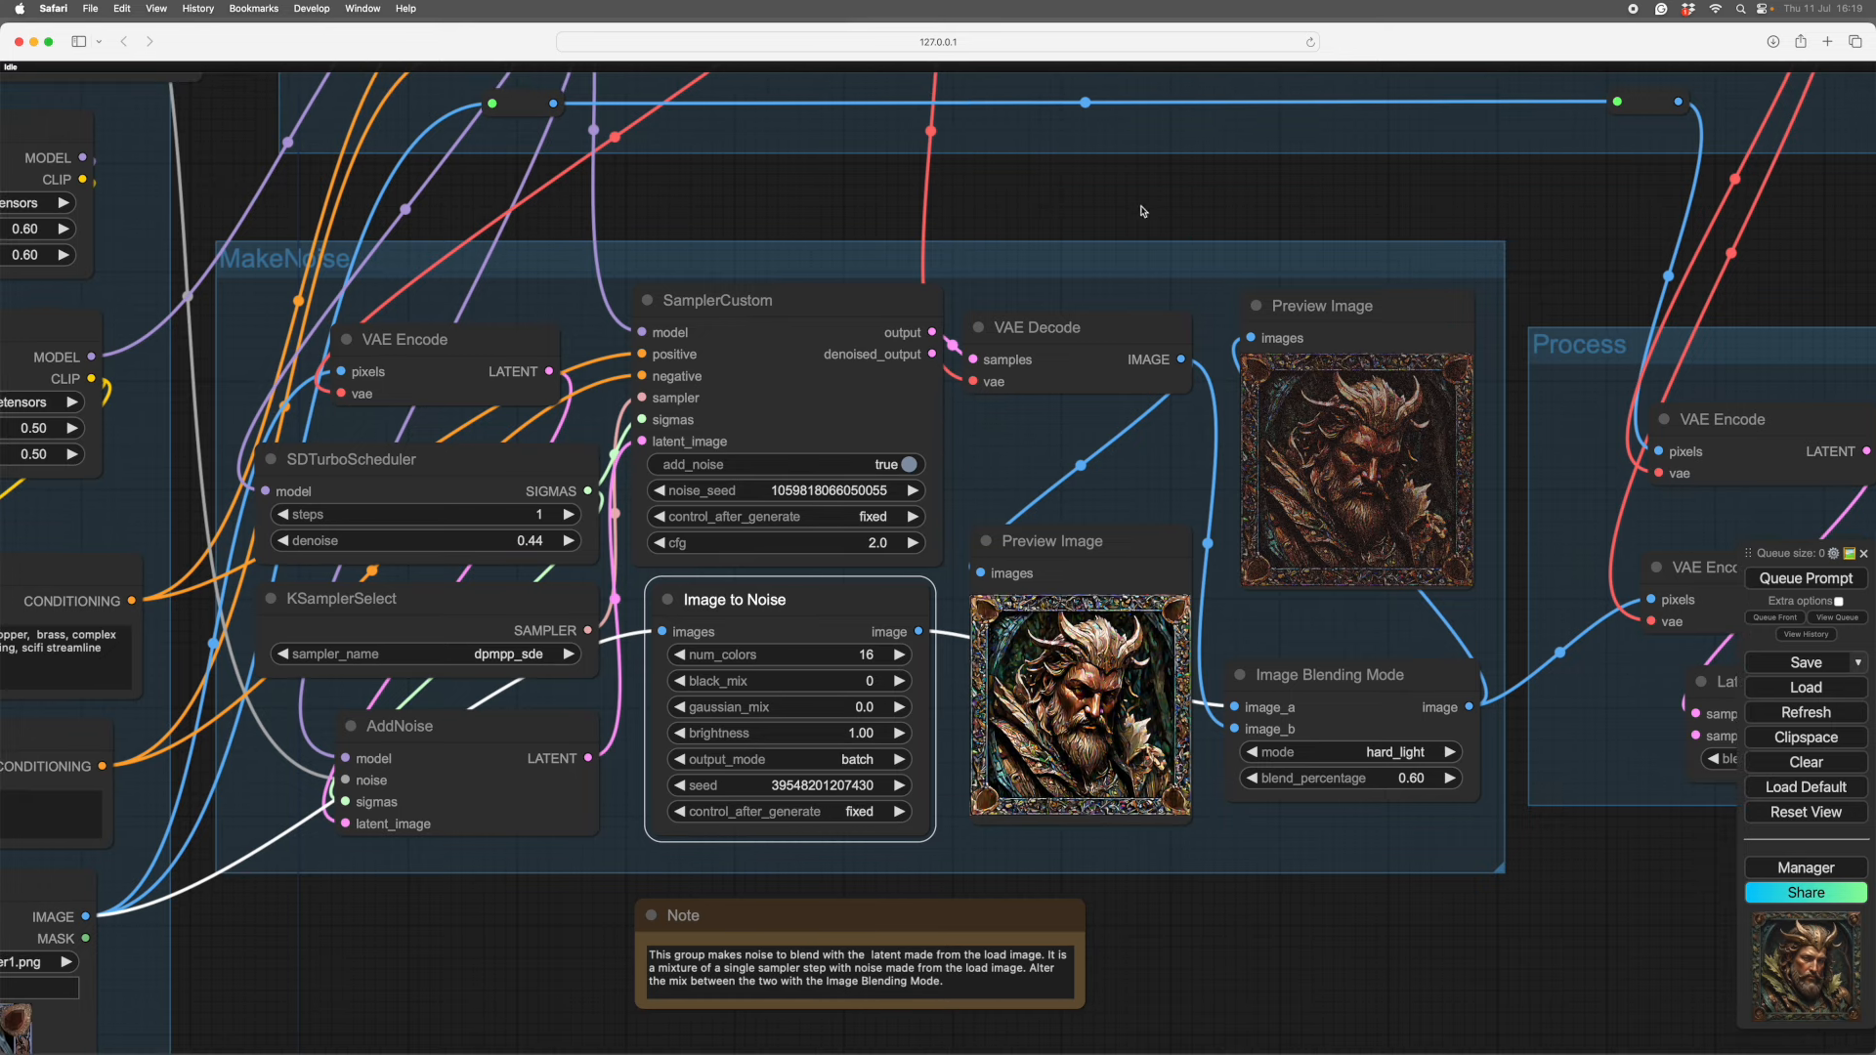
pyautogui.scroll(2, 1002, 457)
pyautogui.hscroll(-2, 475, 991)
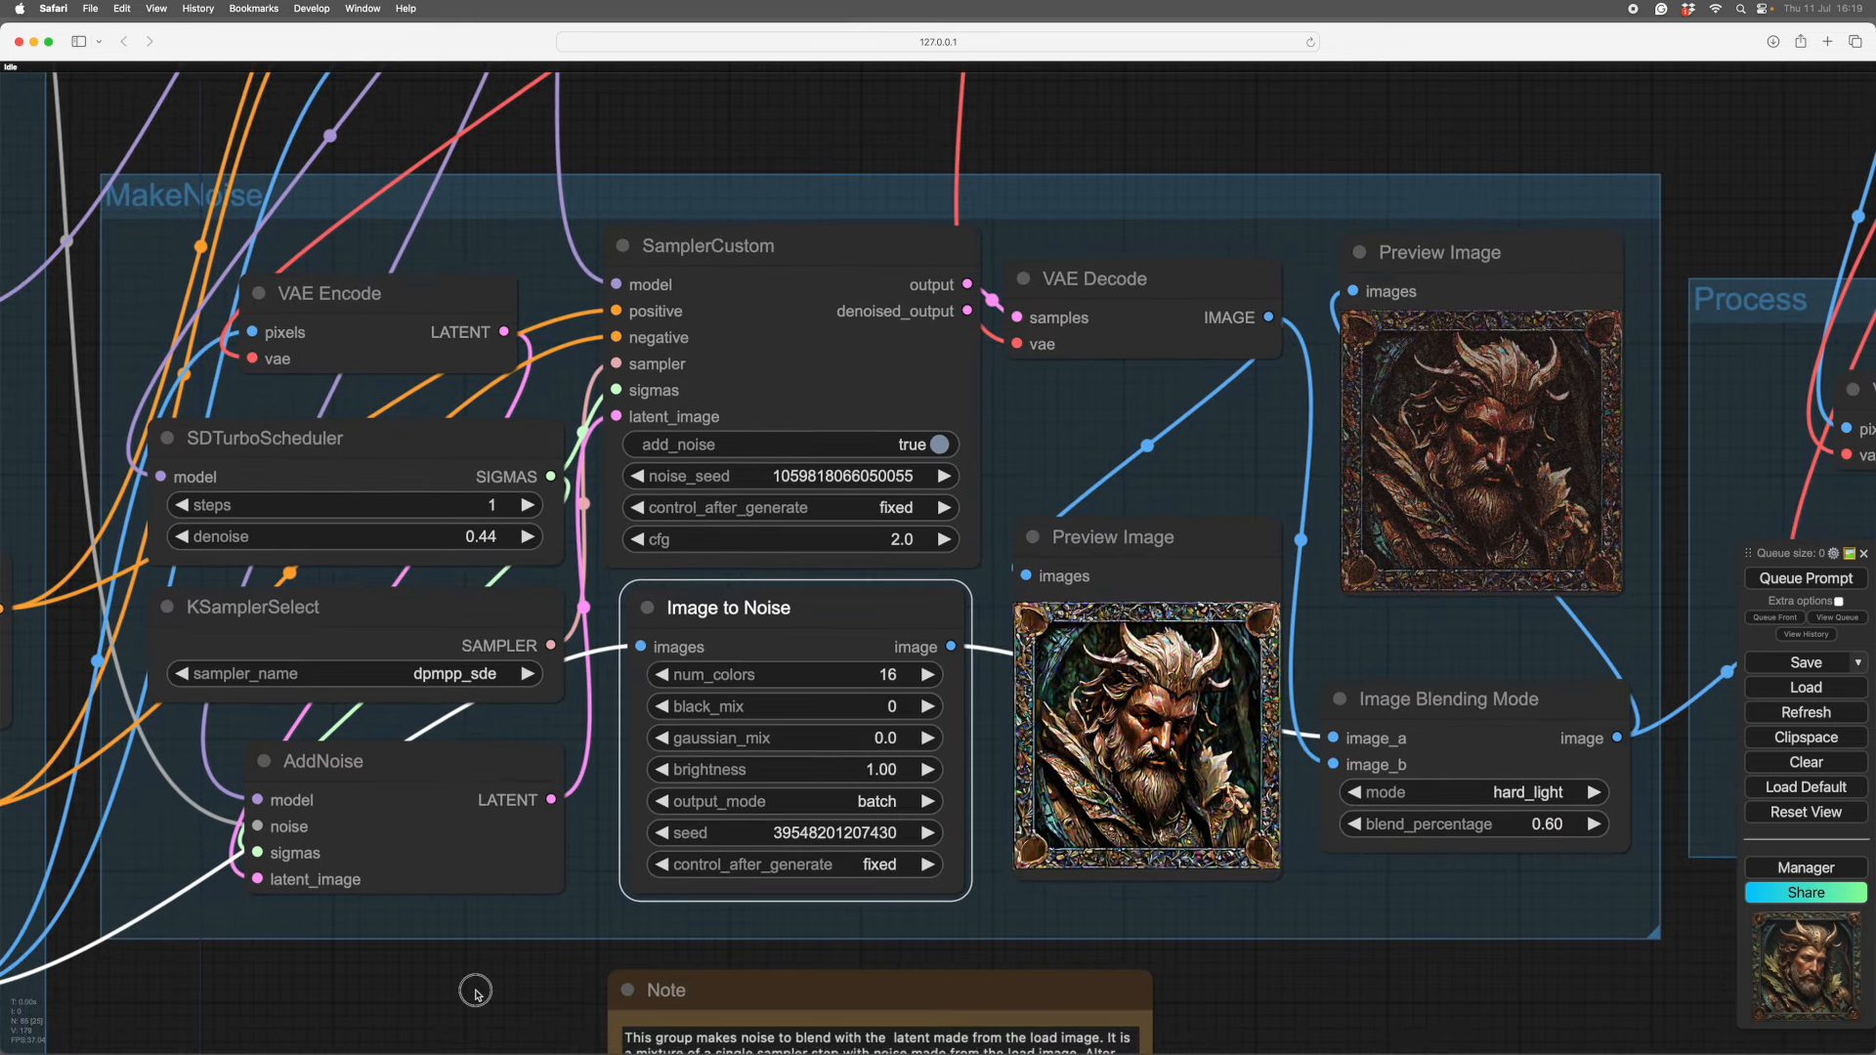
pyautogui.hscroll(-1, 390, 968)
pyautogui.hscroll(-1, 379, 982)
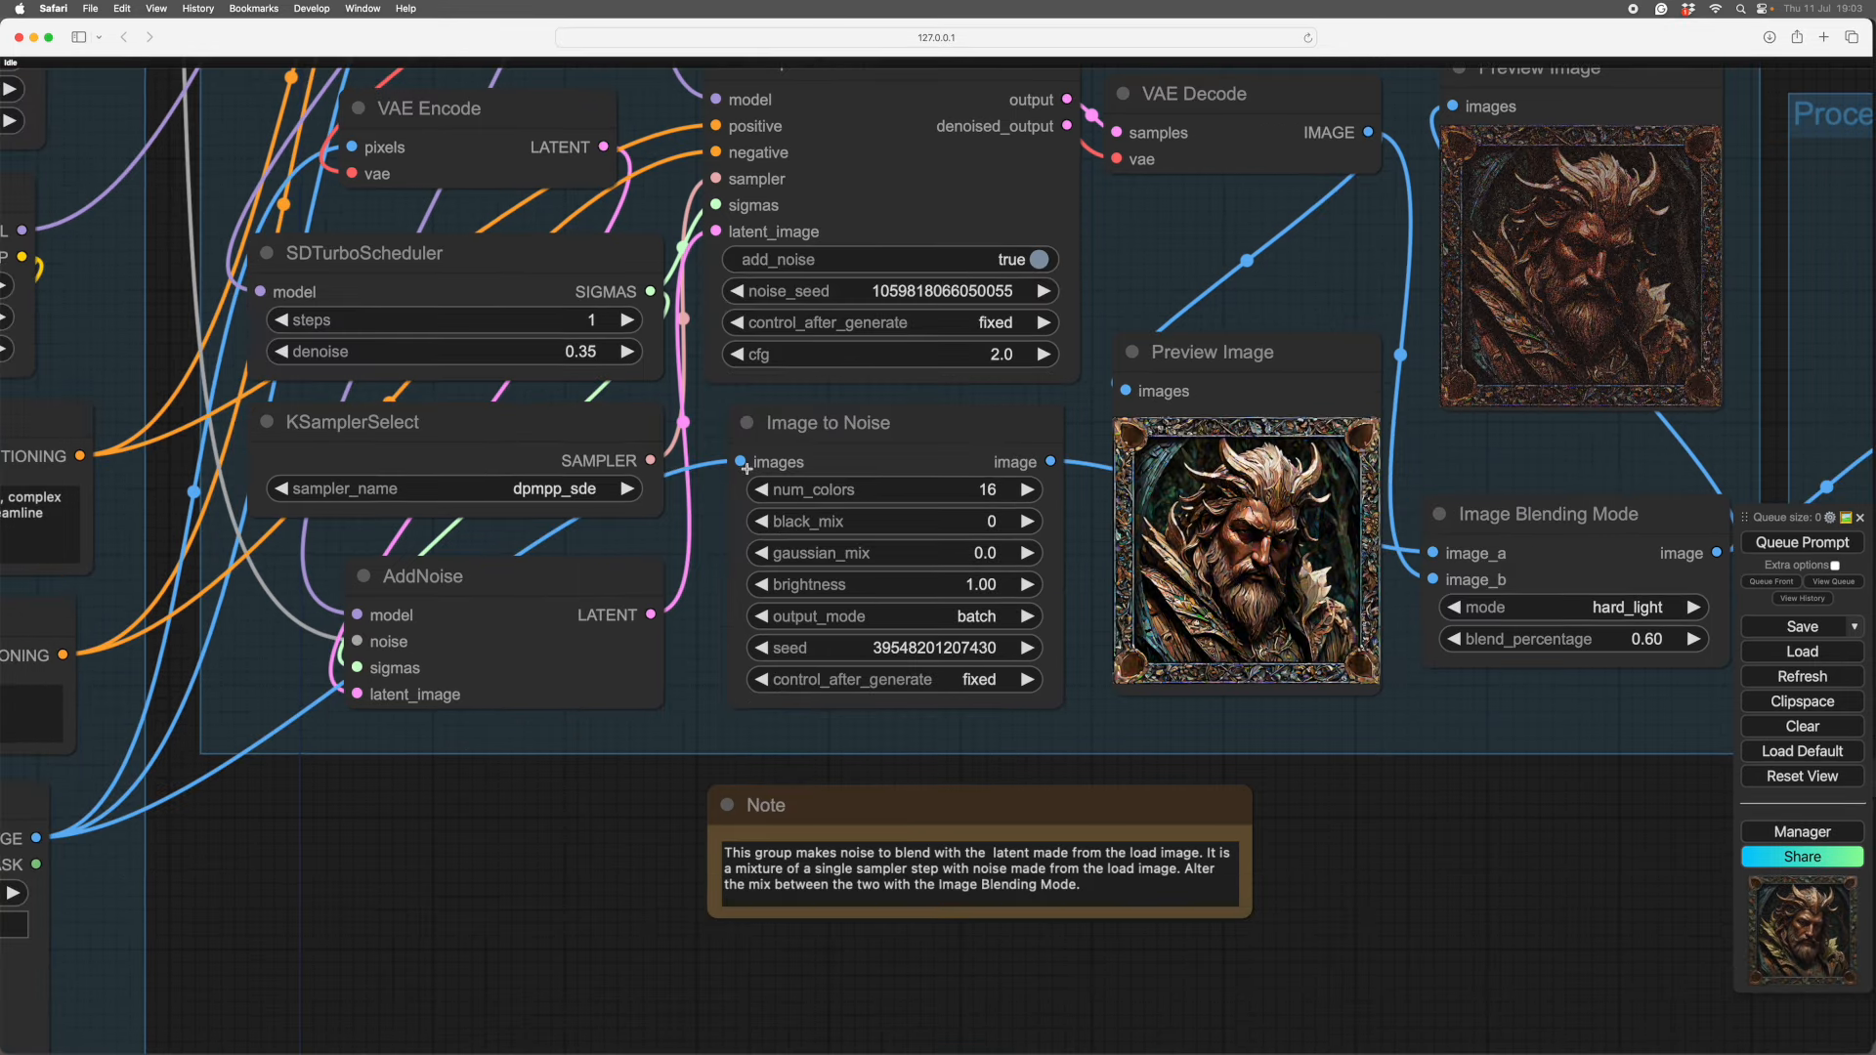
pyautogui.hscroll(-5, 524, 808)
pyautogui.scroll(3, 524, 809)
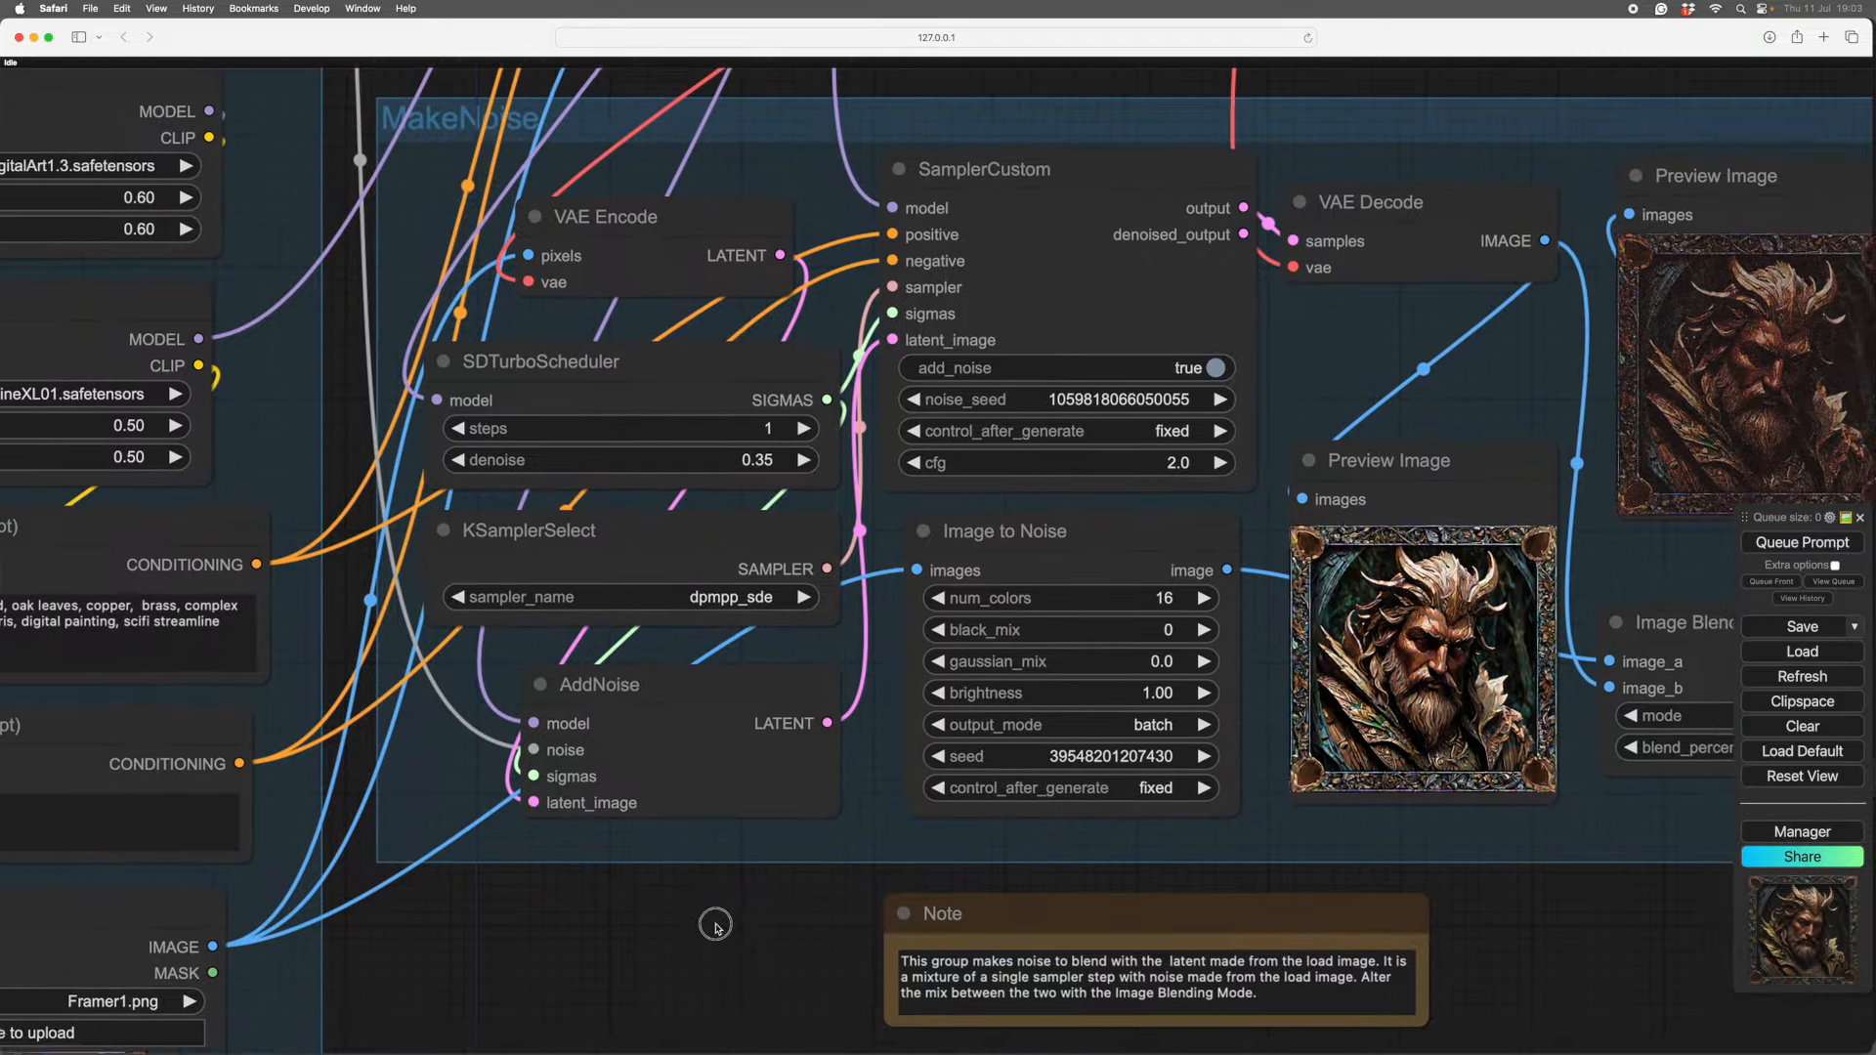
# - Trace the RandomNoise node in the Load group to the AddNoise node in the MakeNoise group
pyautogui.scroll(15, 372, 444)
pyautogui.hscroll(-11, 372, 445)
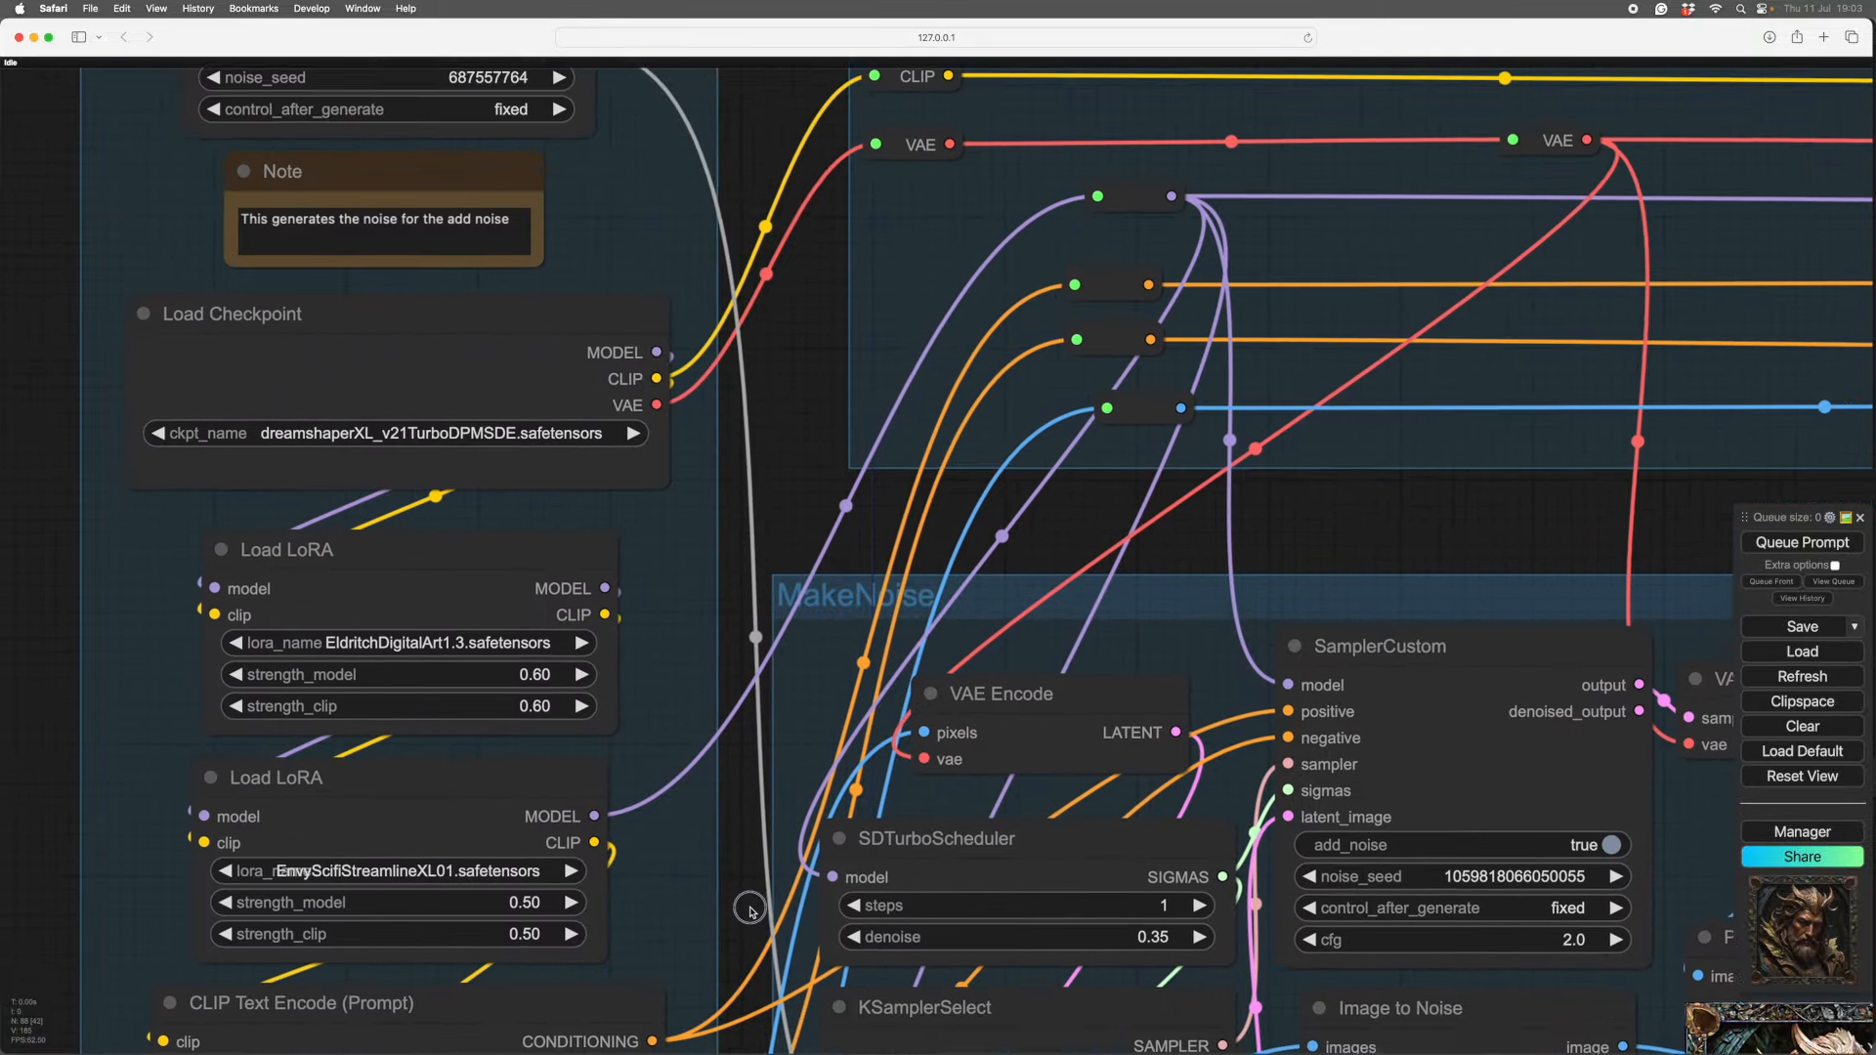
pyautogui.scroll(2, 838, 605)
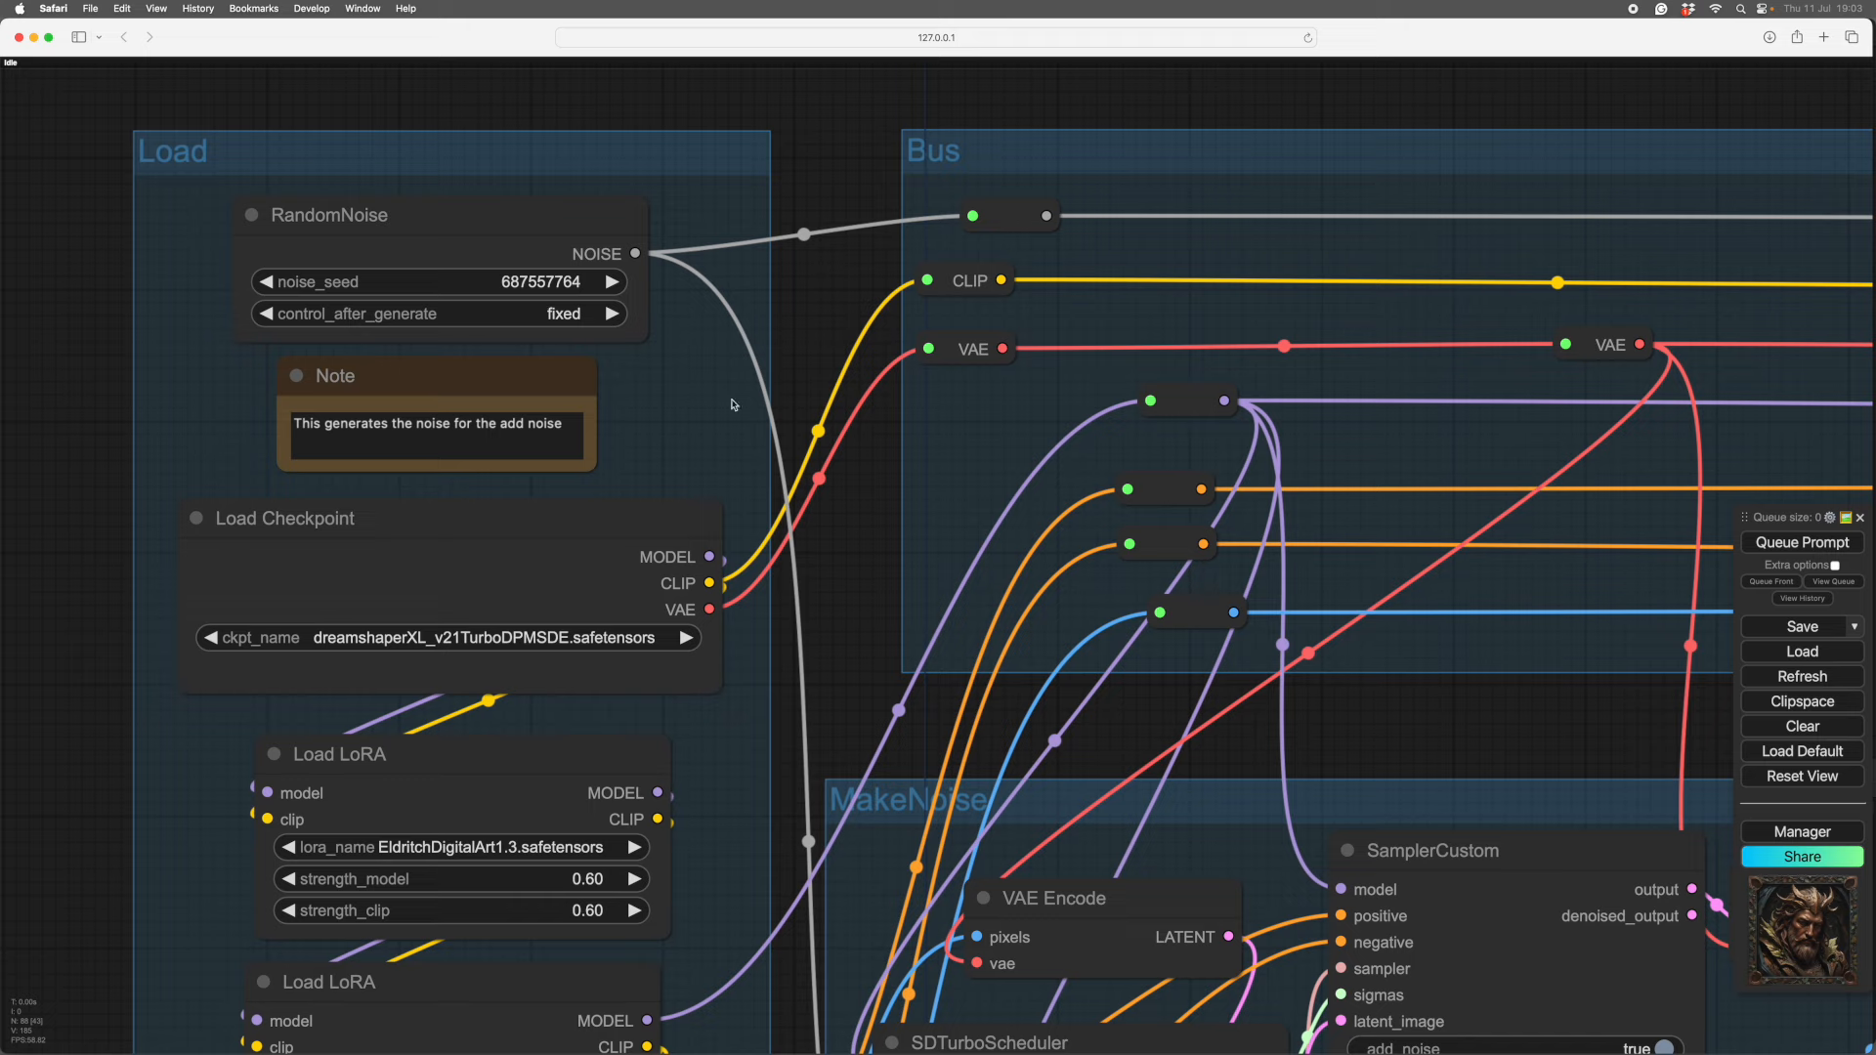
pyautogui.scroll(-20, 854, 665)
pyautogui.hscroll(12, 854, 665)
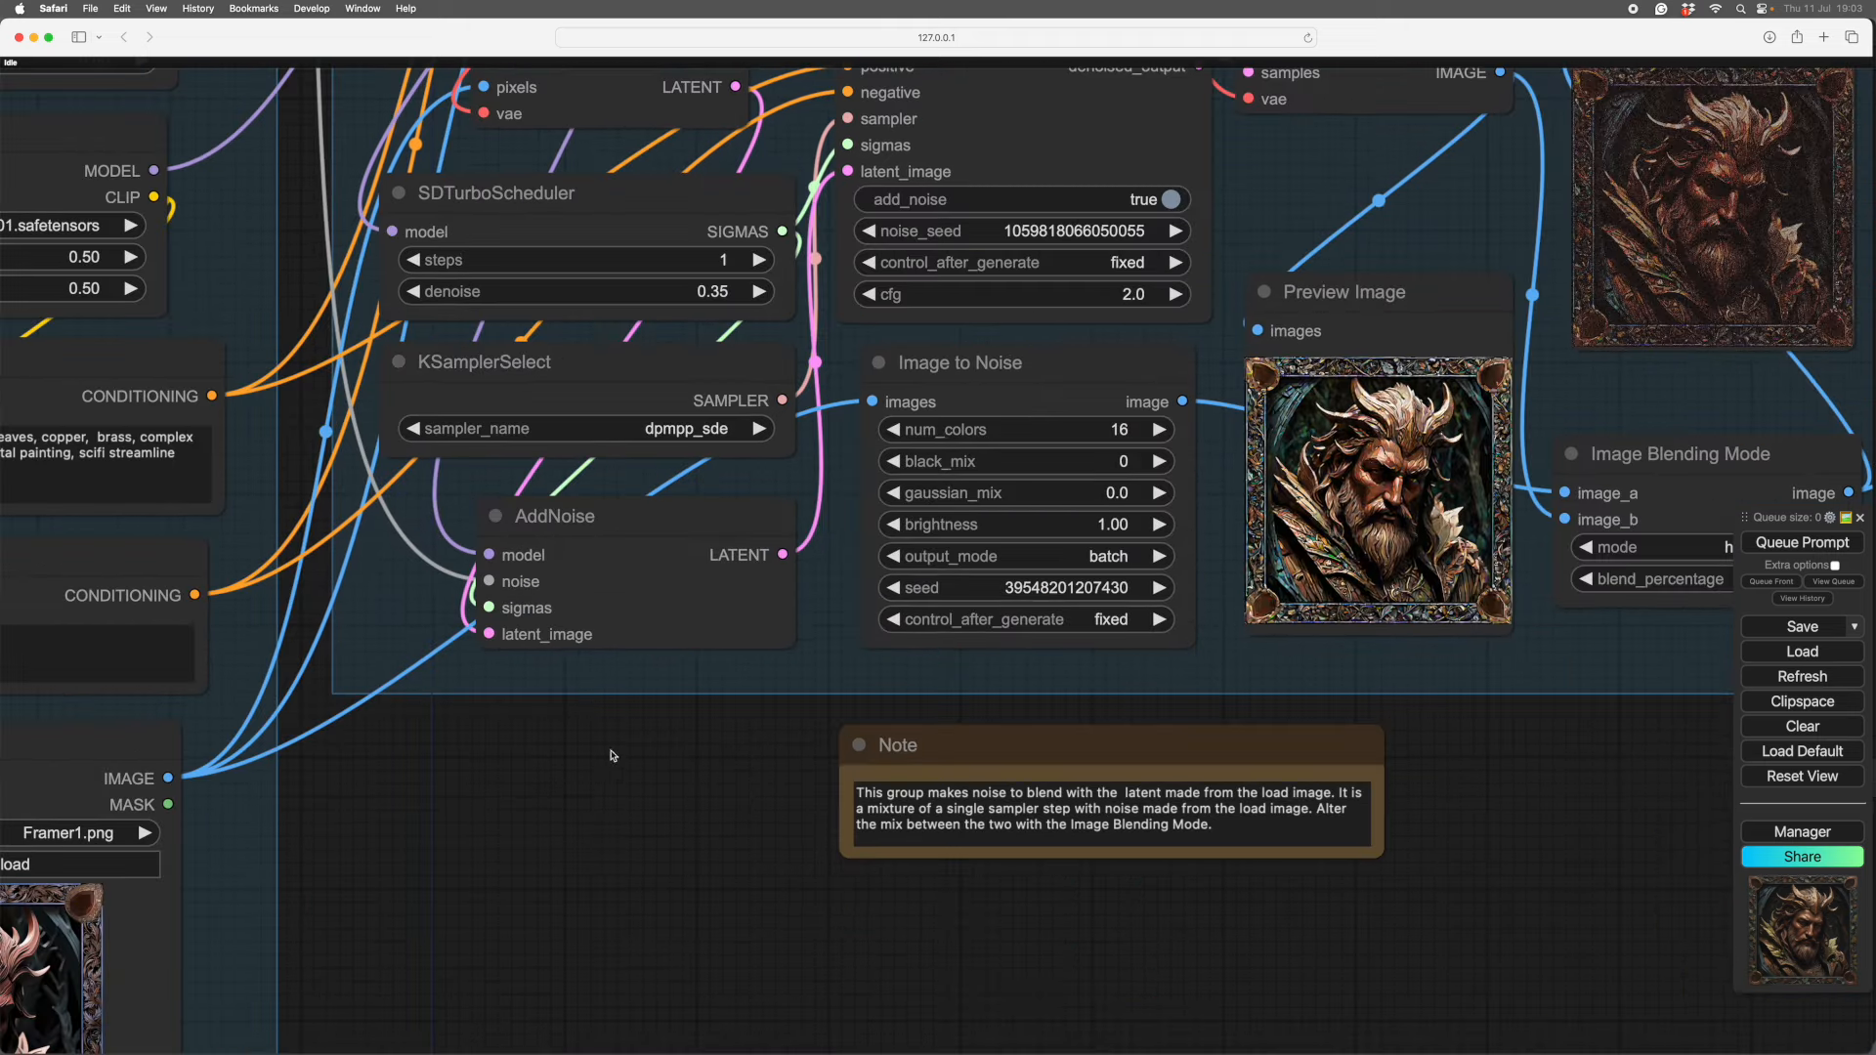
# - Select the AddNoise node and reposition it slightly within the MakeNoise group
pyautogui.scroll(1, 612, 755)
pyautogui.hscroll(1, 613, 755)
pyautogui.moveTo(582, 544); pyautogui.dragTo(553, 539)
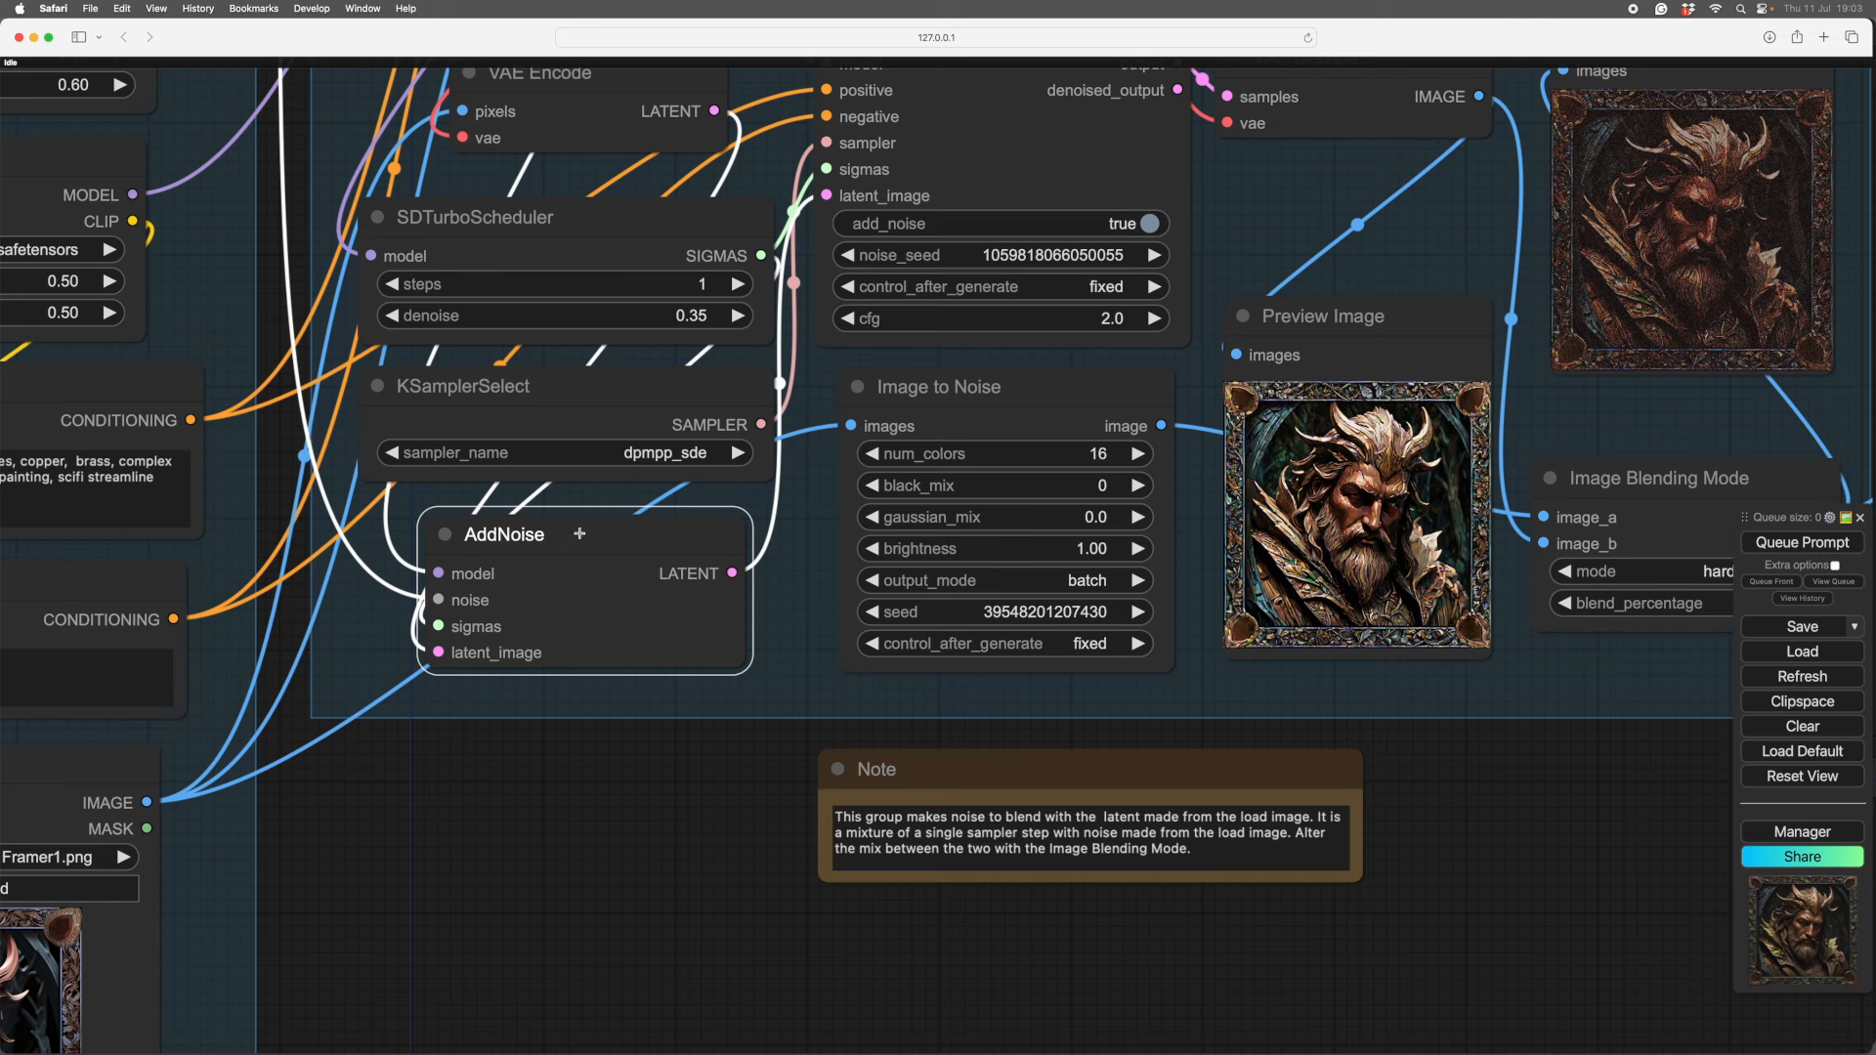
pyautogui.moveTo(580, 534); pyautogui.dragTo(583, 545)
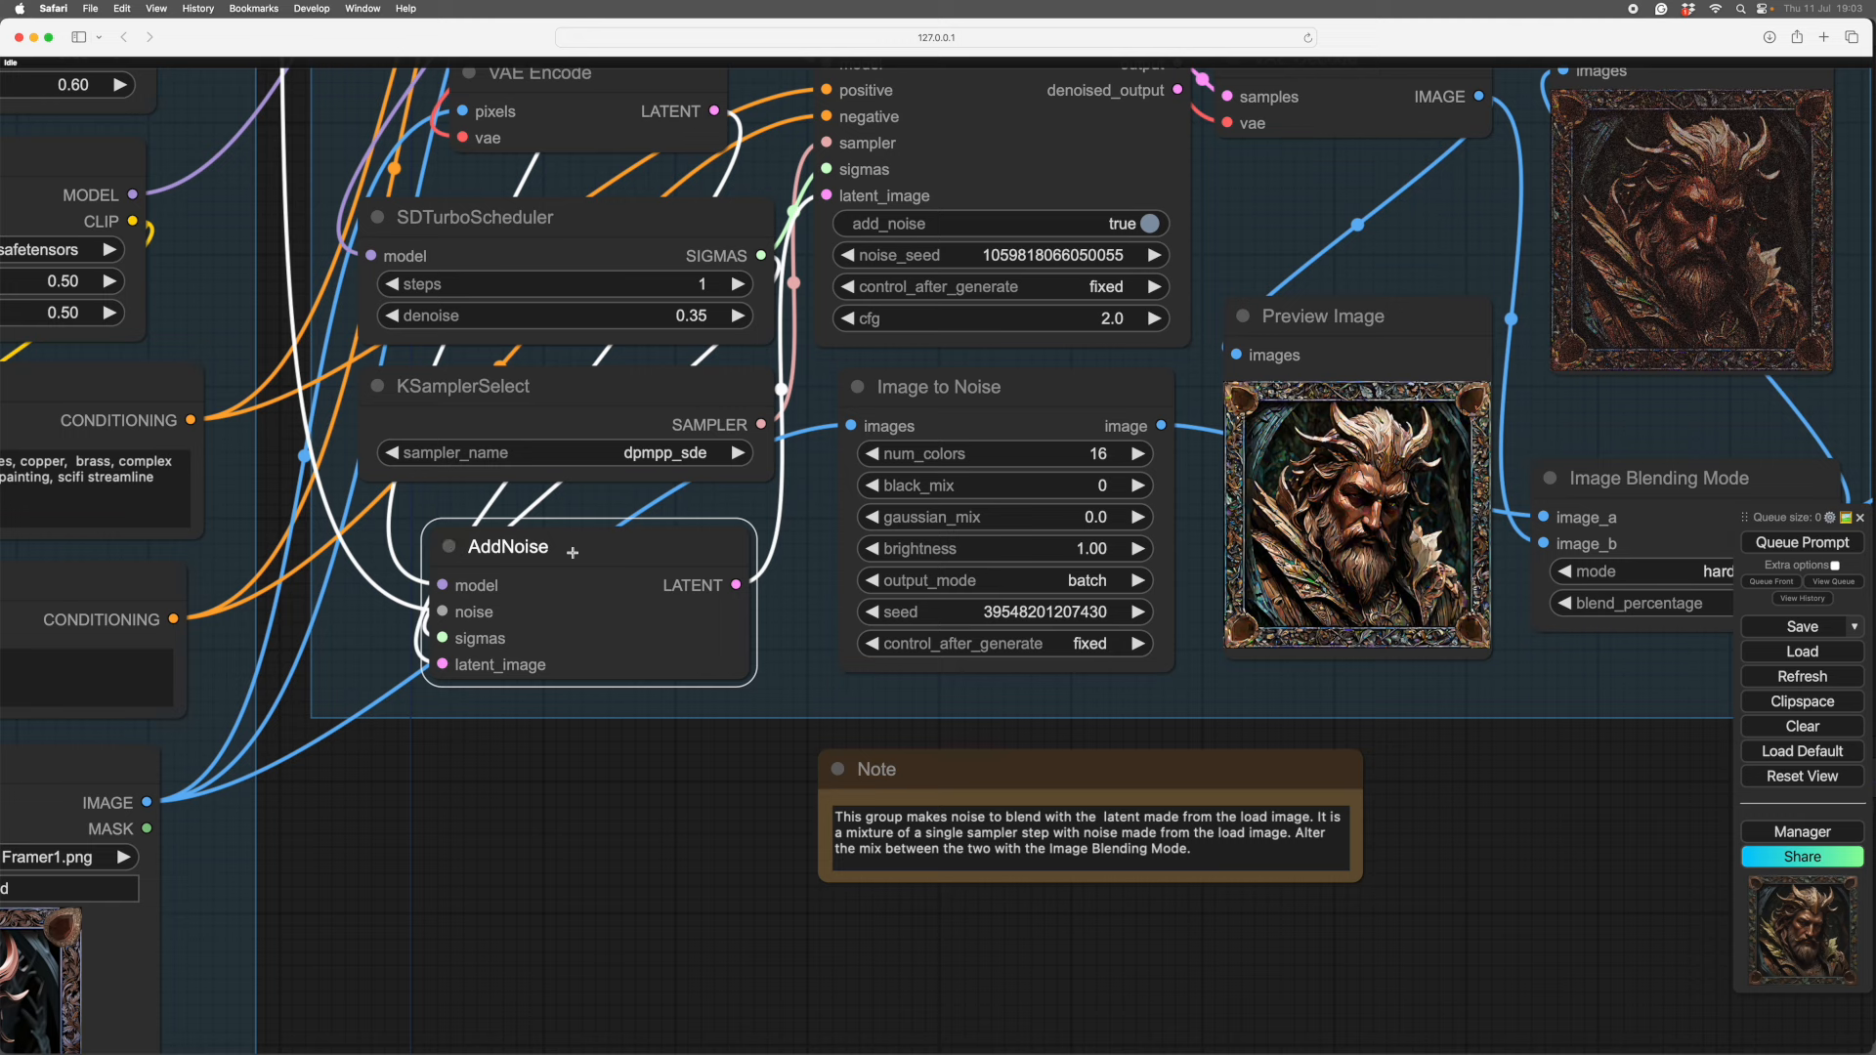
pyautogui.moveTo(572, 554); pyautogui.dragTo(595, 539)
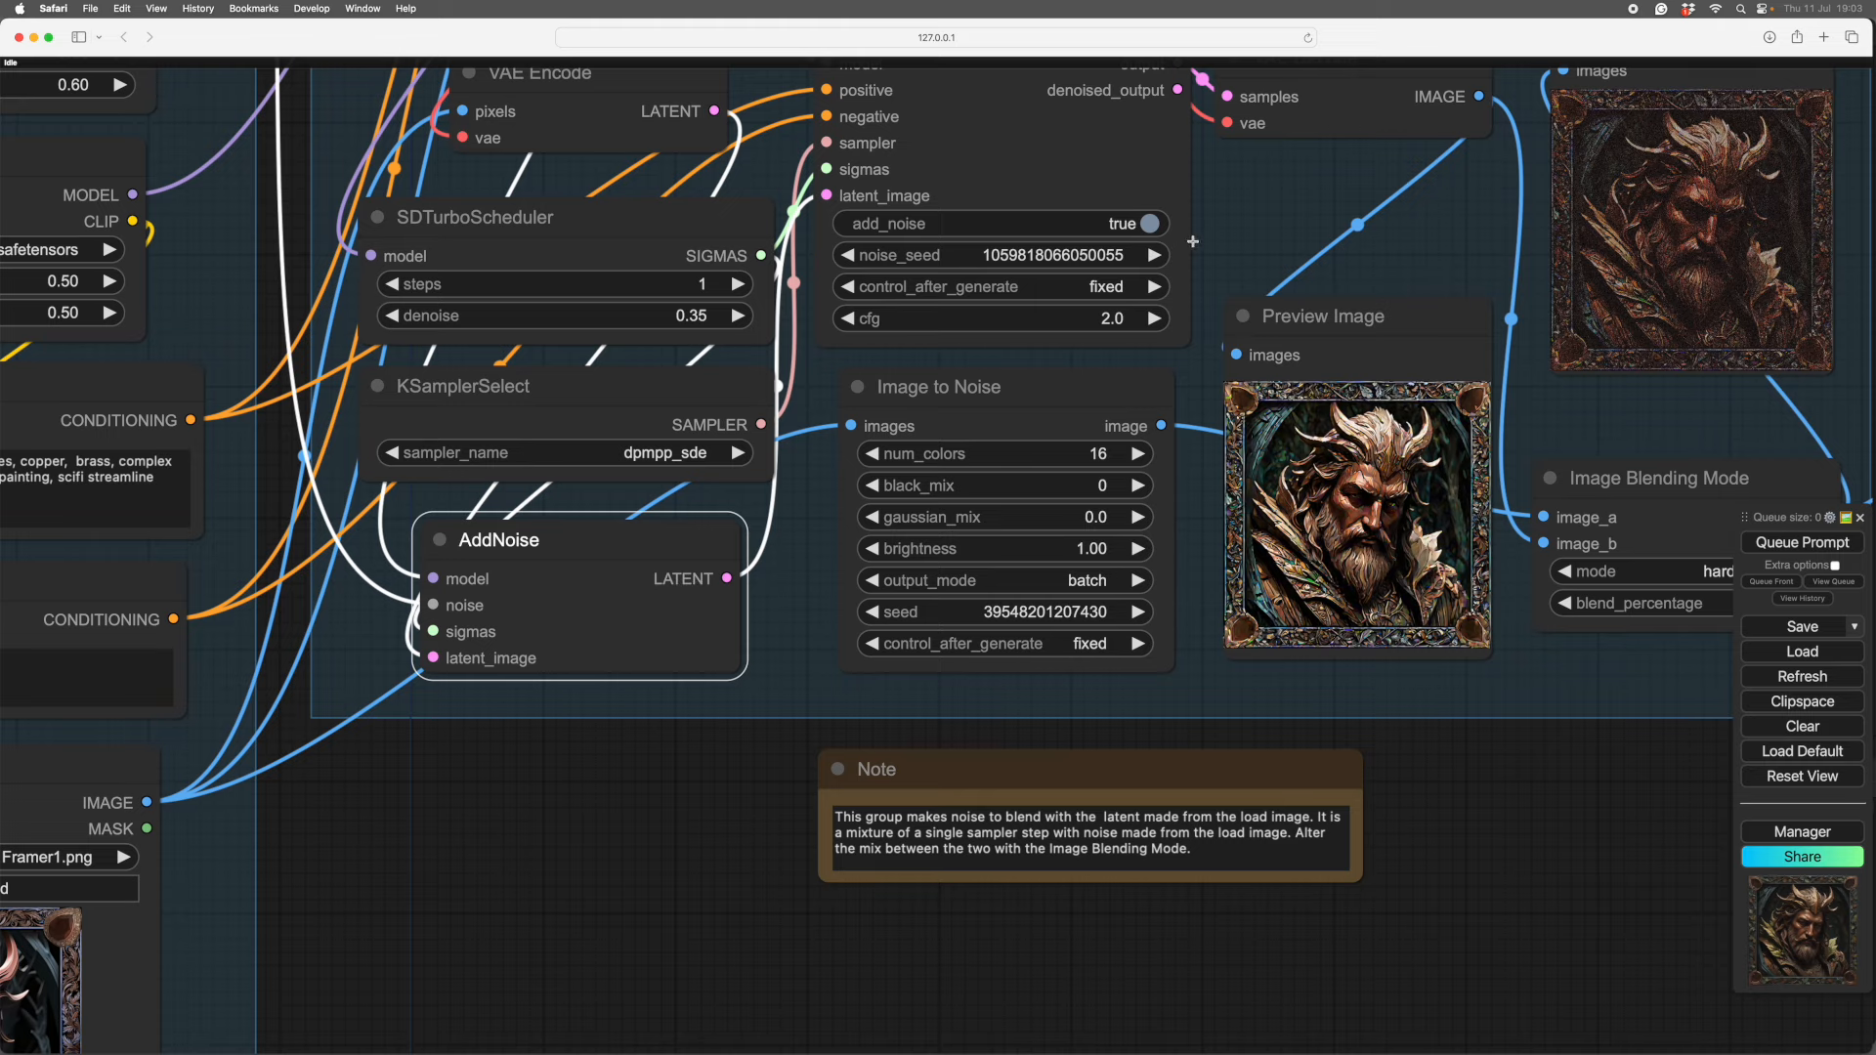
# - Inspect the Image to Noise preview up close and compare it with the node's settings and the Image Blending Mode inputs
pyautogui.moveTo(1243, 202); pyautogui.dragTo(1068, 297)
pyautogui.moveTo(1129, 404); pyautogui.dragTo(1128, 345)
pyautogui.scroll(-2, 1169, 586)
pyautogui.hscroll(3, 1169, 587)
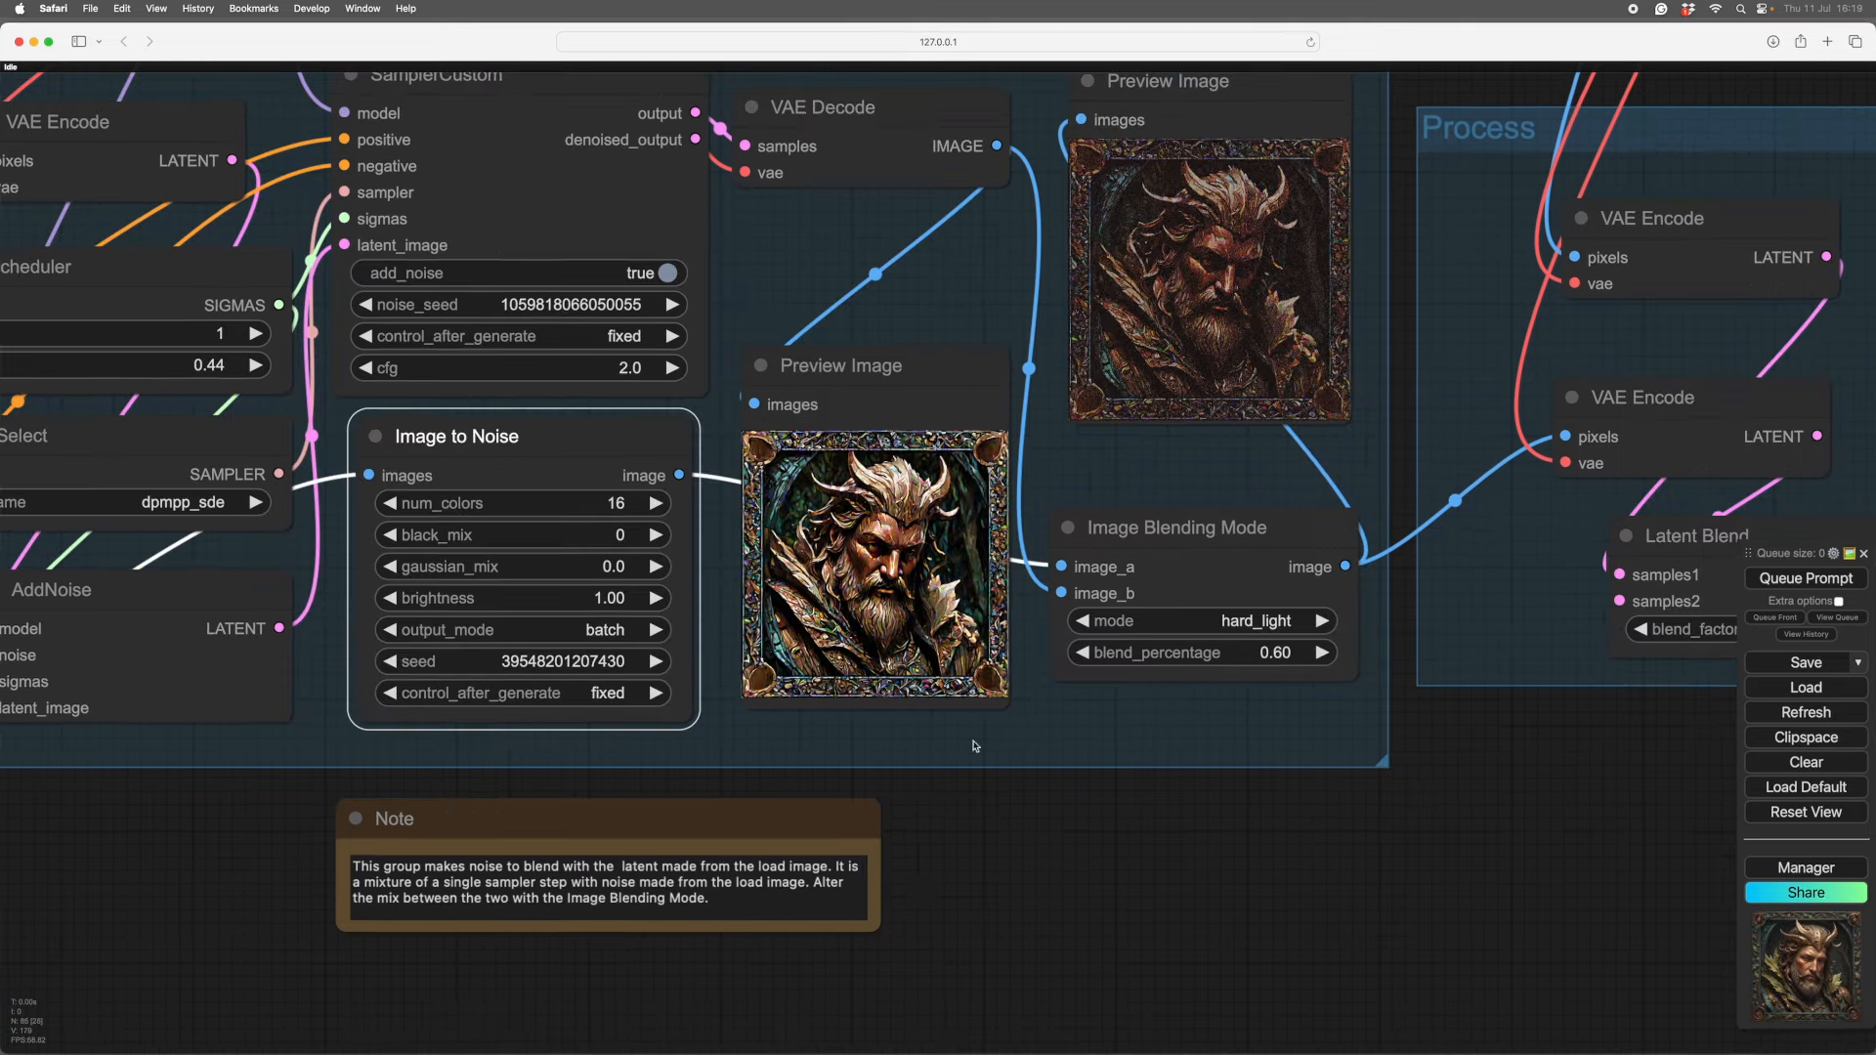
pyautogui.scroll(5, 917, 632)
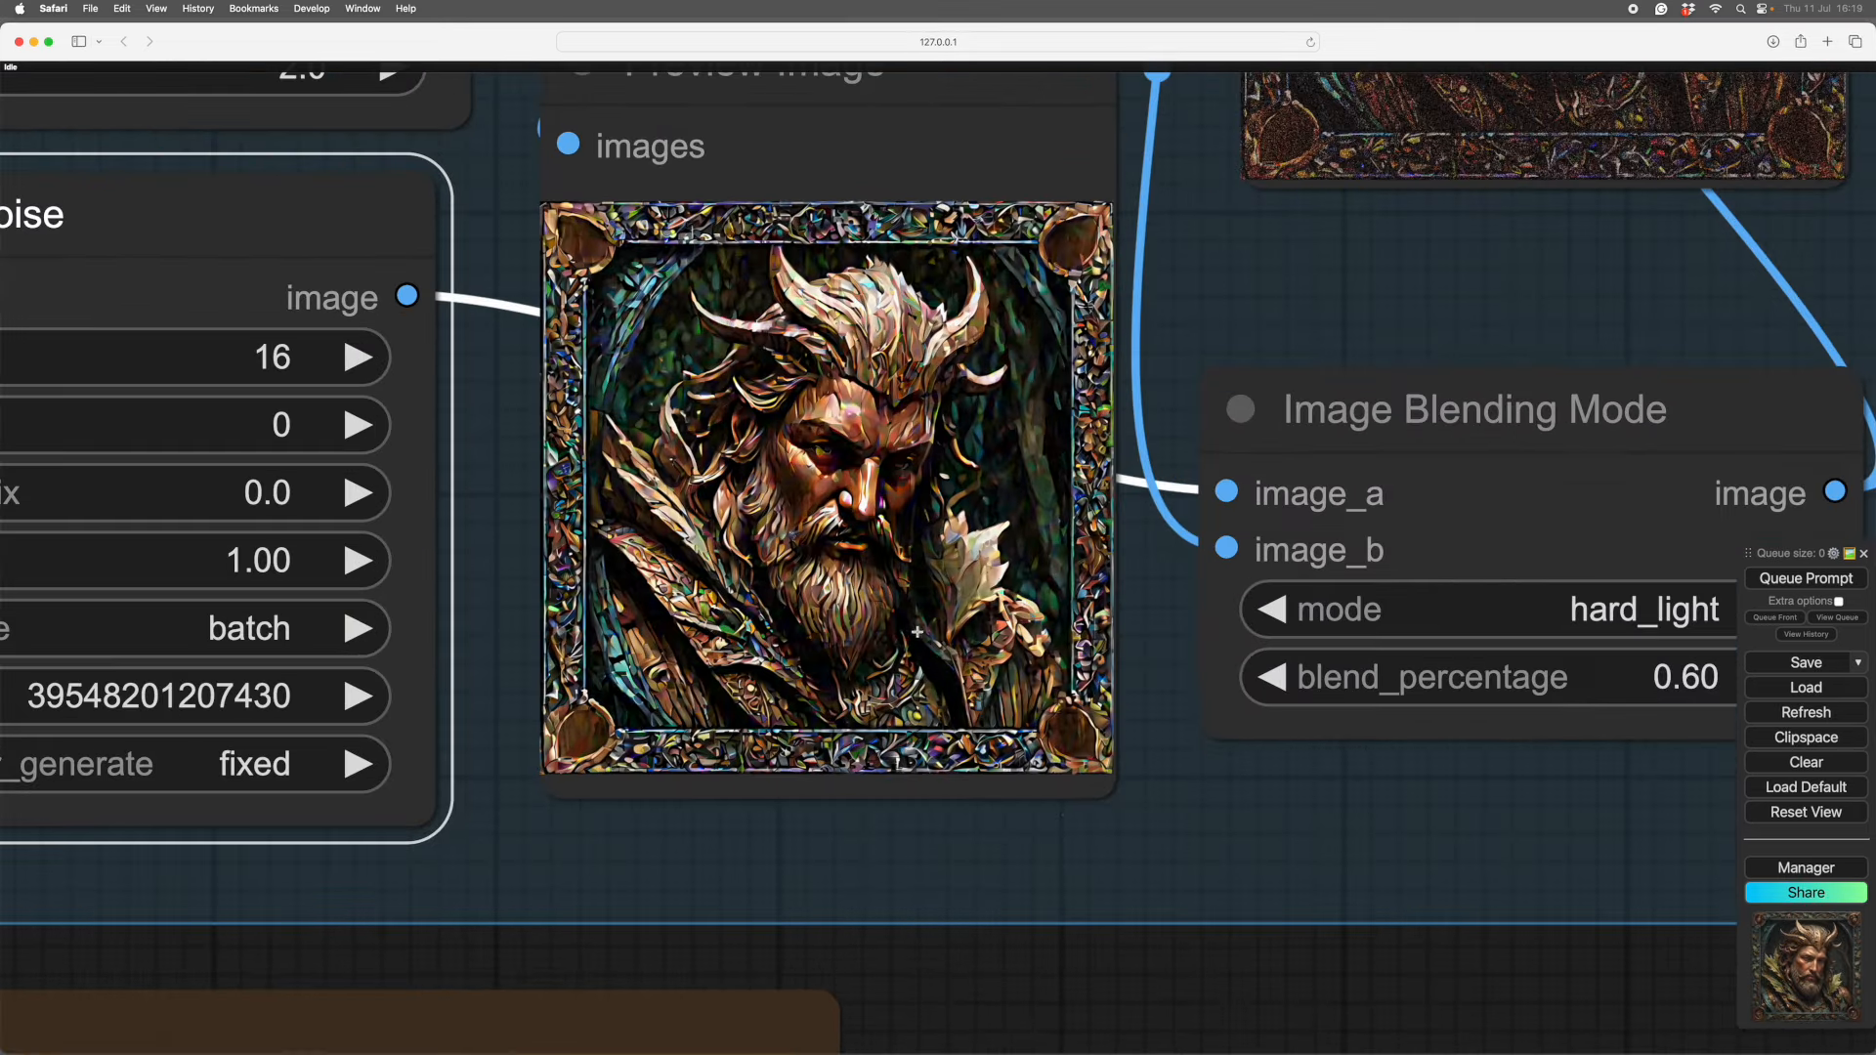
pyautogui.hscroll(-3, 1160, 968)
pyautogui.scroll(1, 1160, 968)
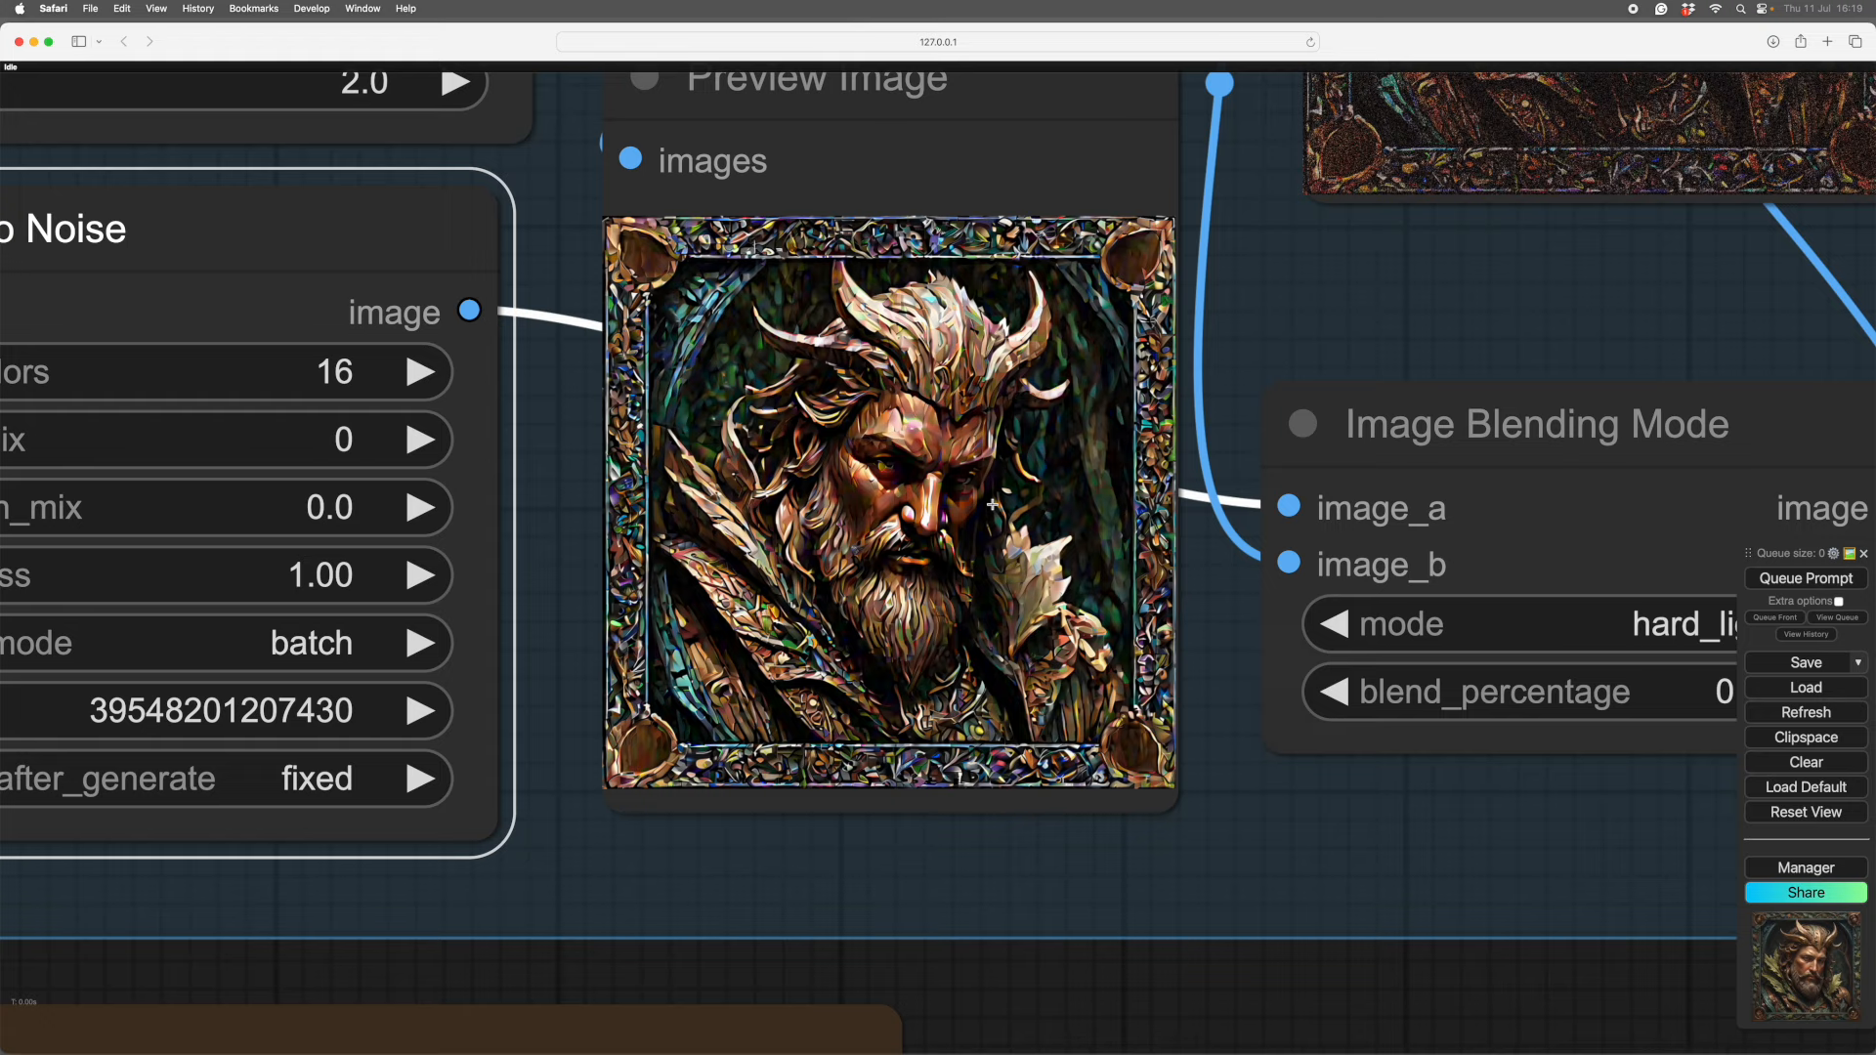
pyautogui.scroll(-3, 993, 504)
pyautogui.scroll(-2, 992, 504)
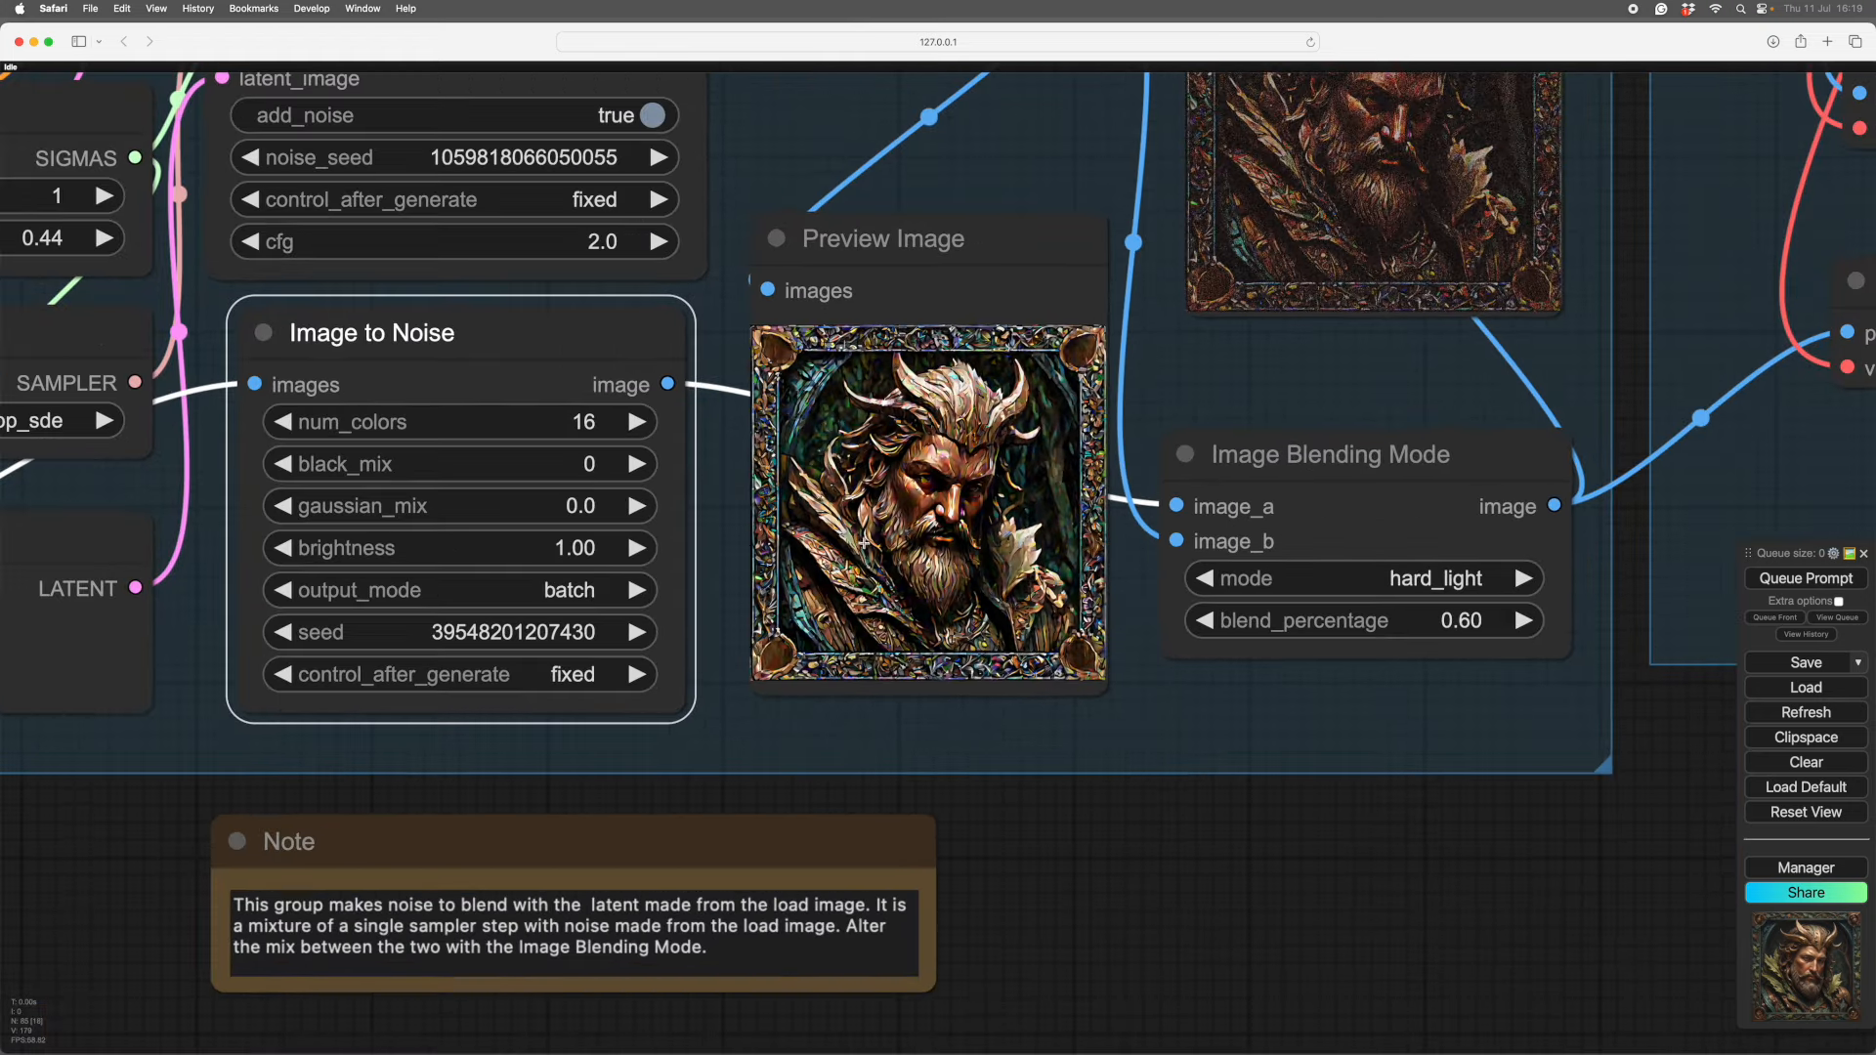
pyautogui.scroll(5, 1090, 668)
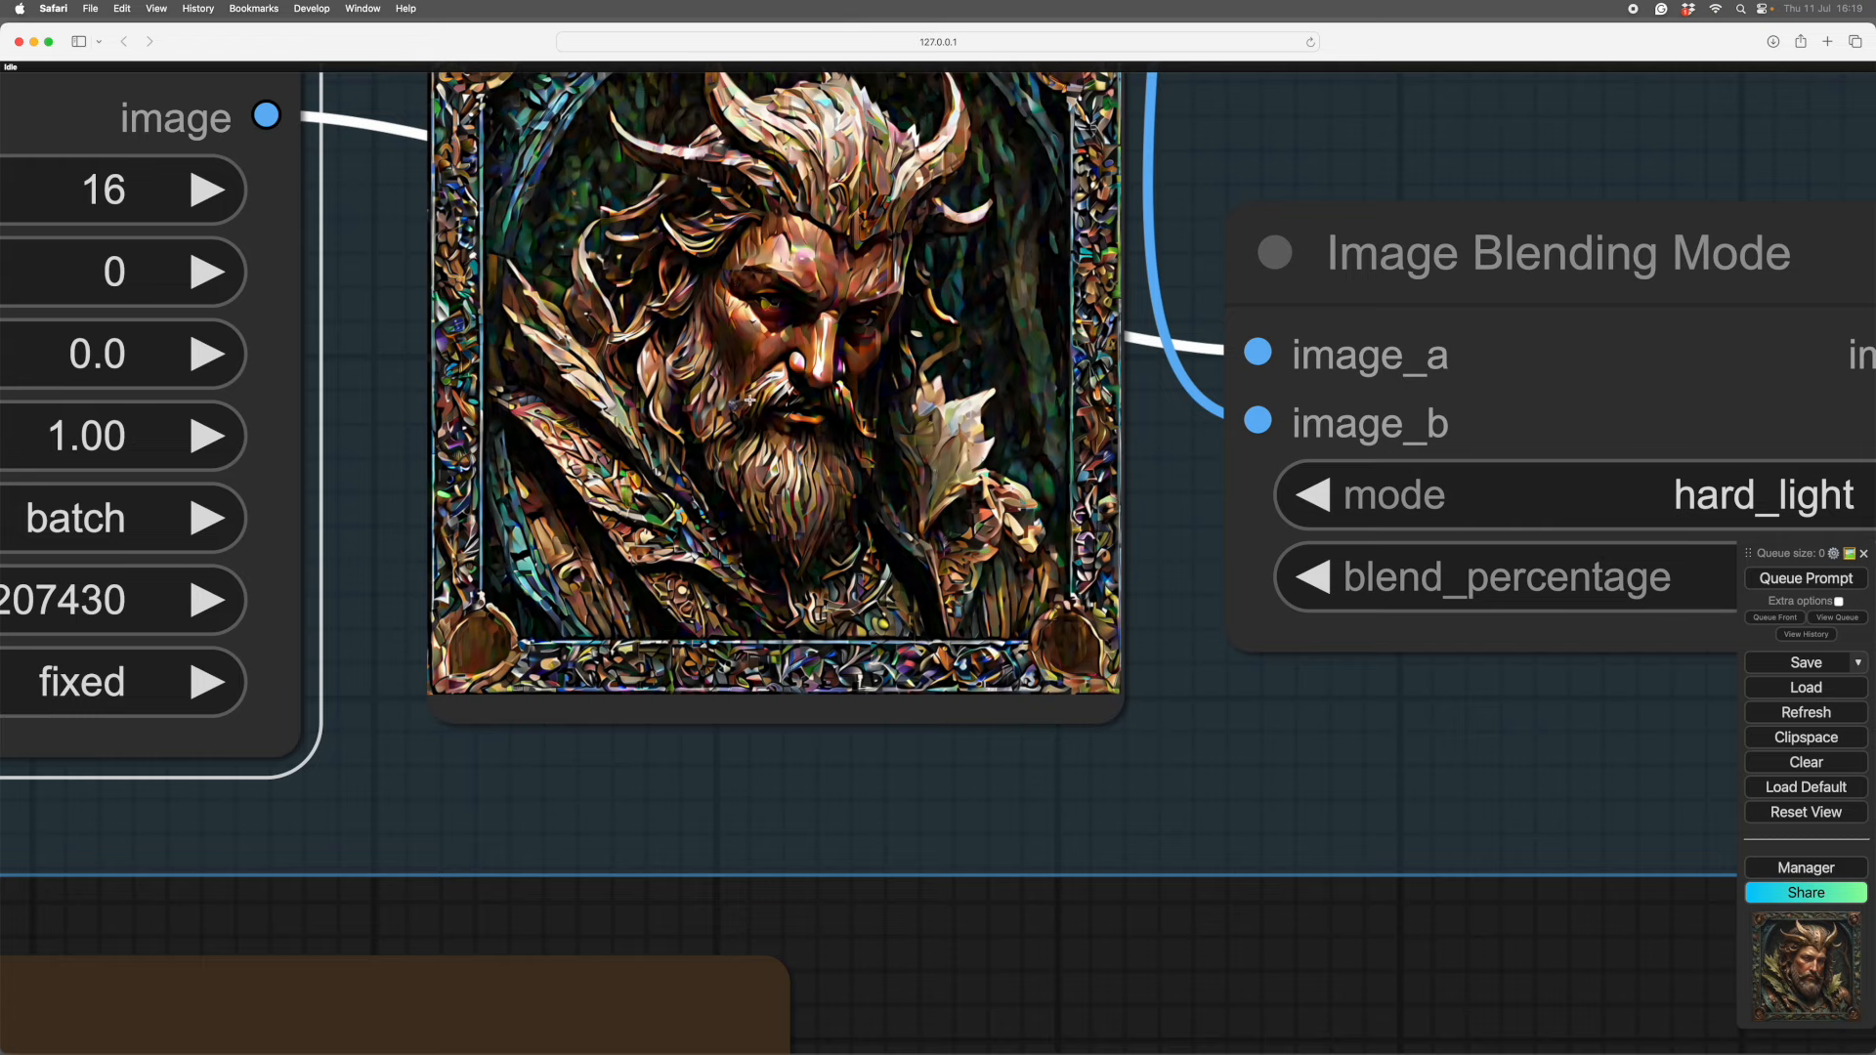
pyautogui.scroll(-3, 750, 399)
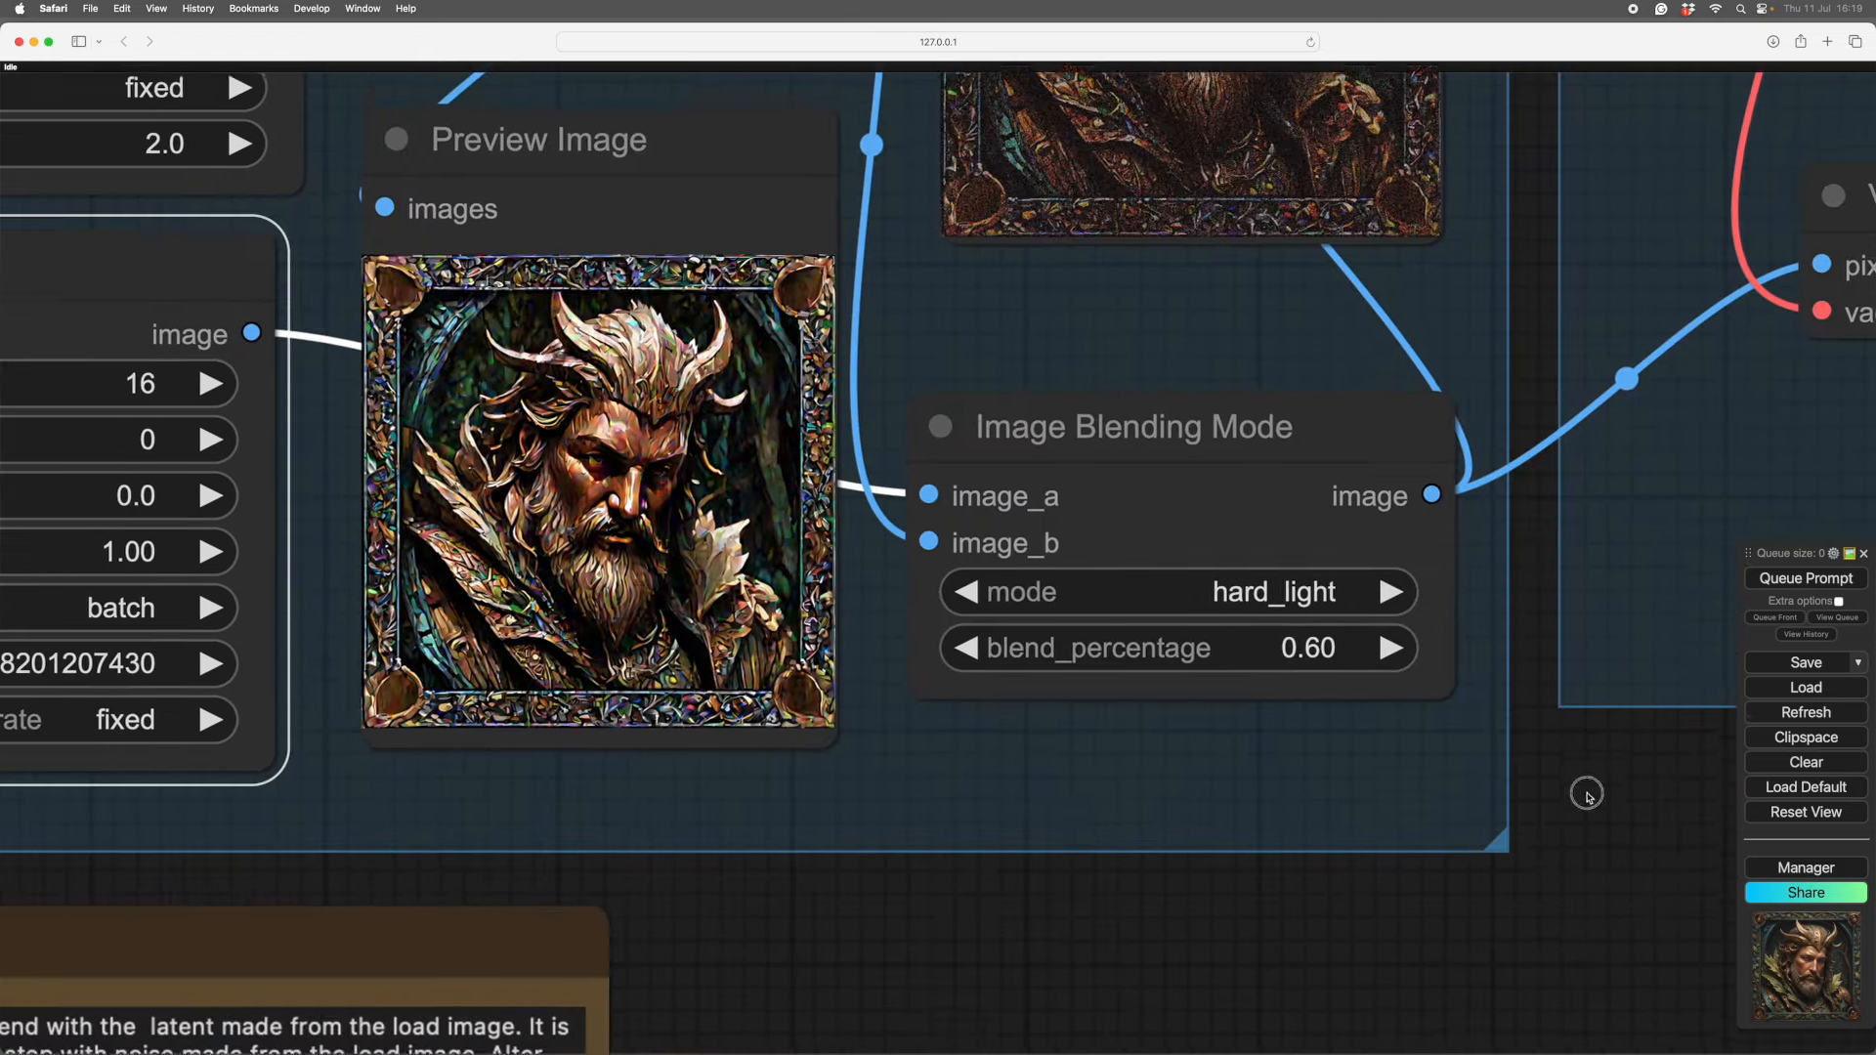
pyautogui.moveTo(1061, 986); pyautogui.dragTo(1719, 916)
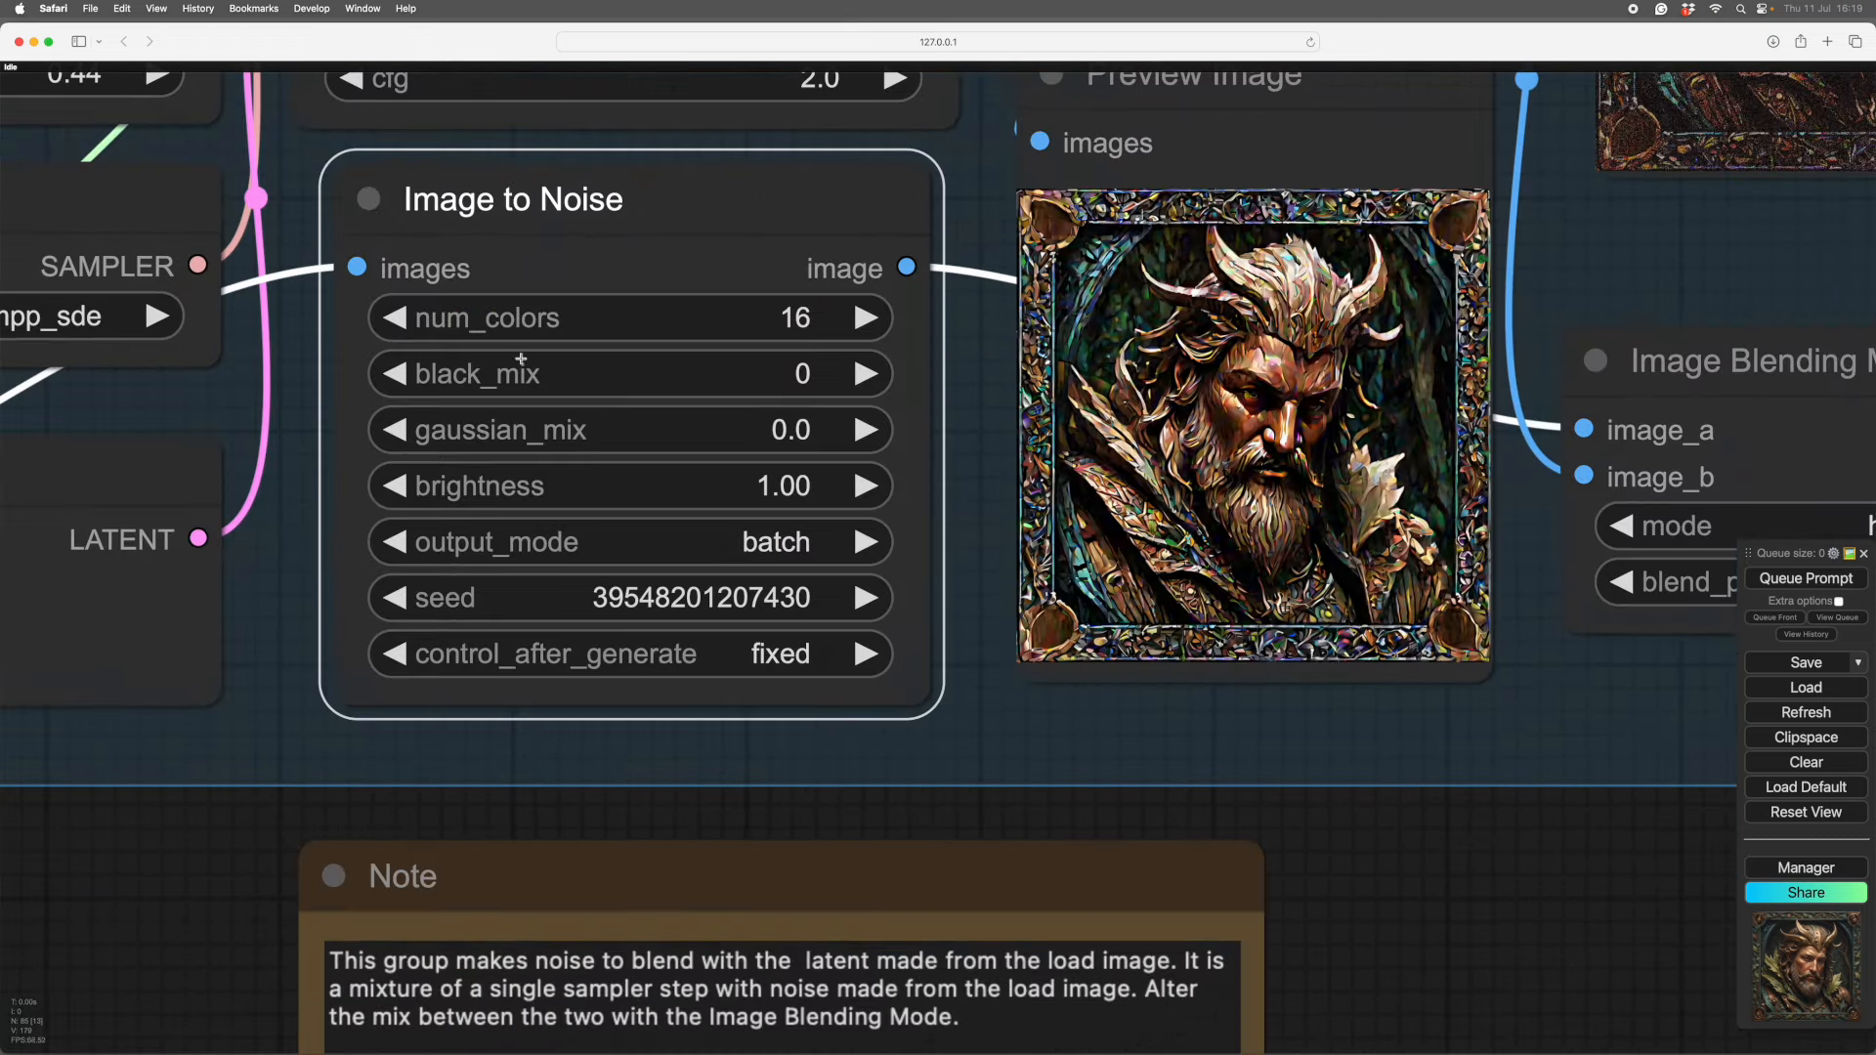
pyautogui.moveTo(1457, 938); pyautogui.dragTo(1323, 654)
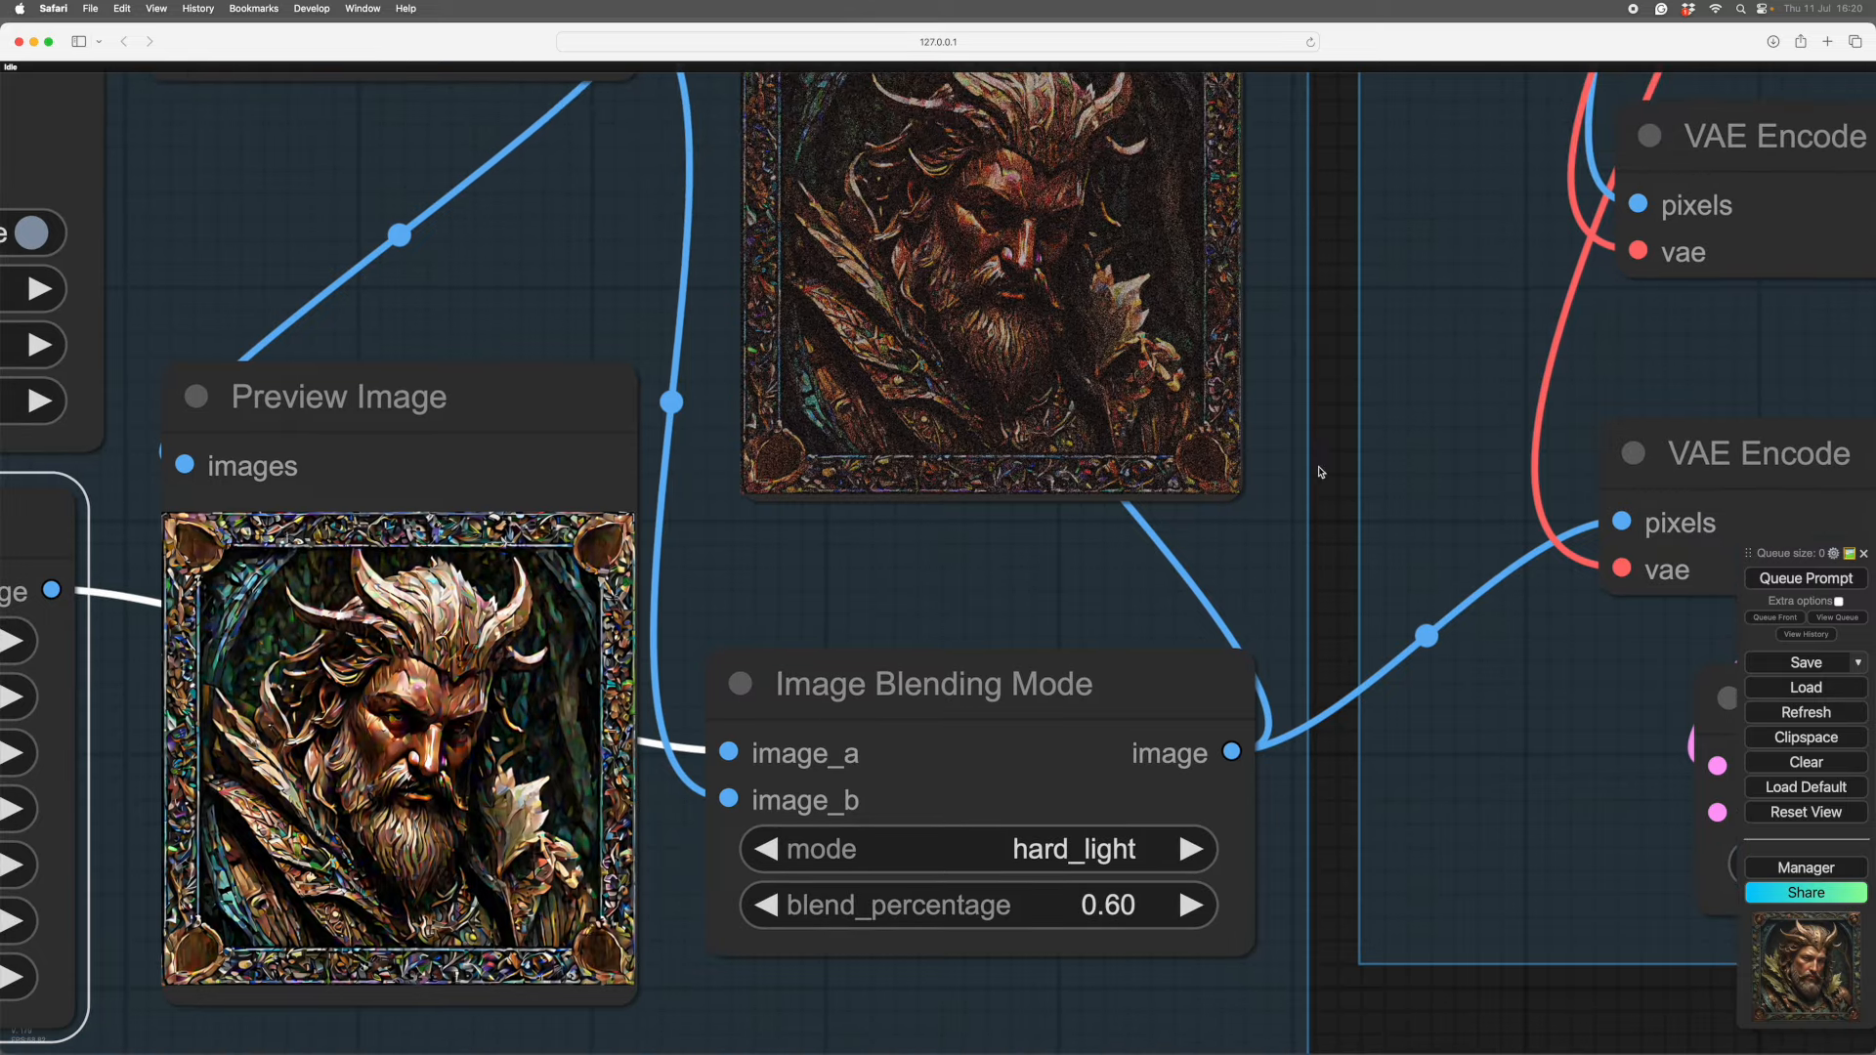
# - Examine the grain in the blended preview image and the Image Blending Mode node that produces it
pyautogui.moveTo(1332, 436); pyautogui.dragTo(1362, 566)
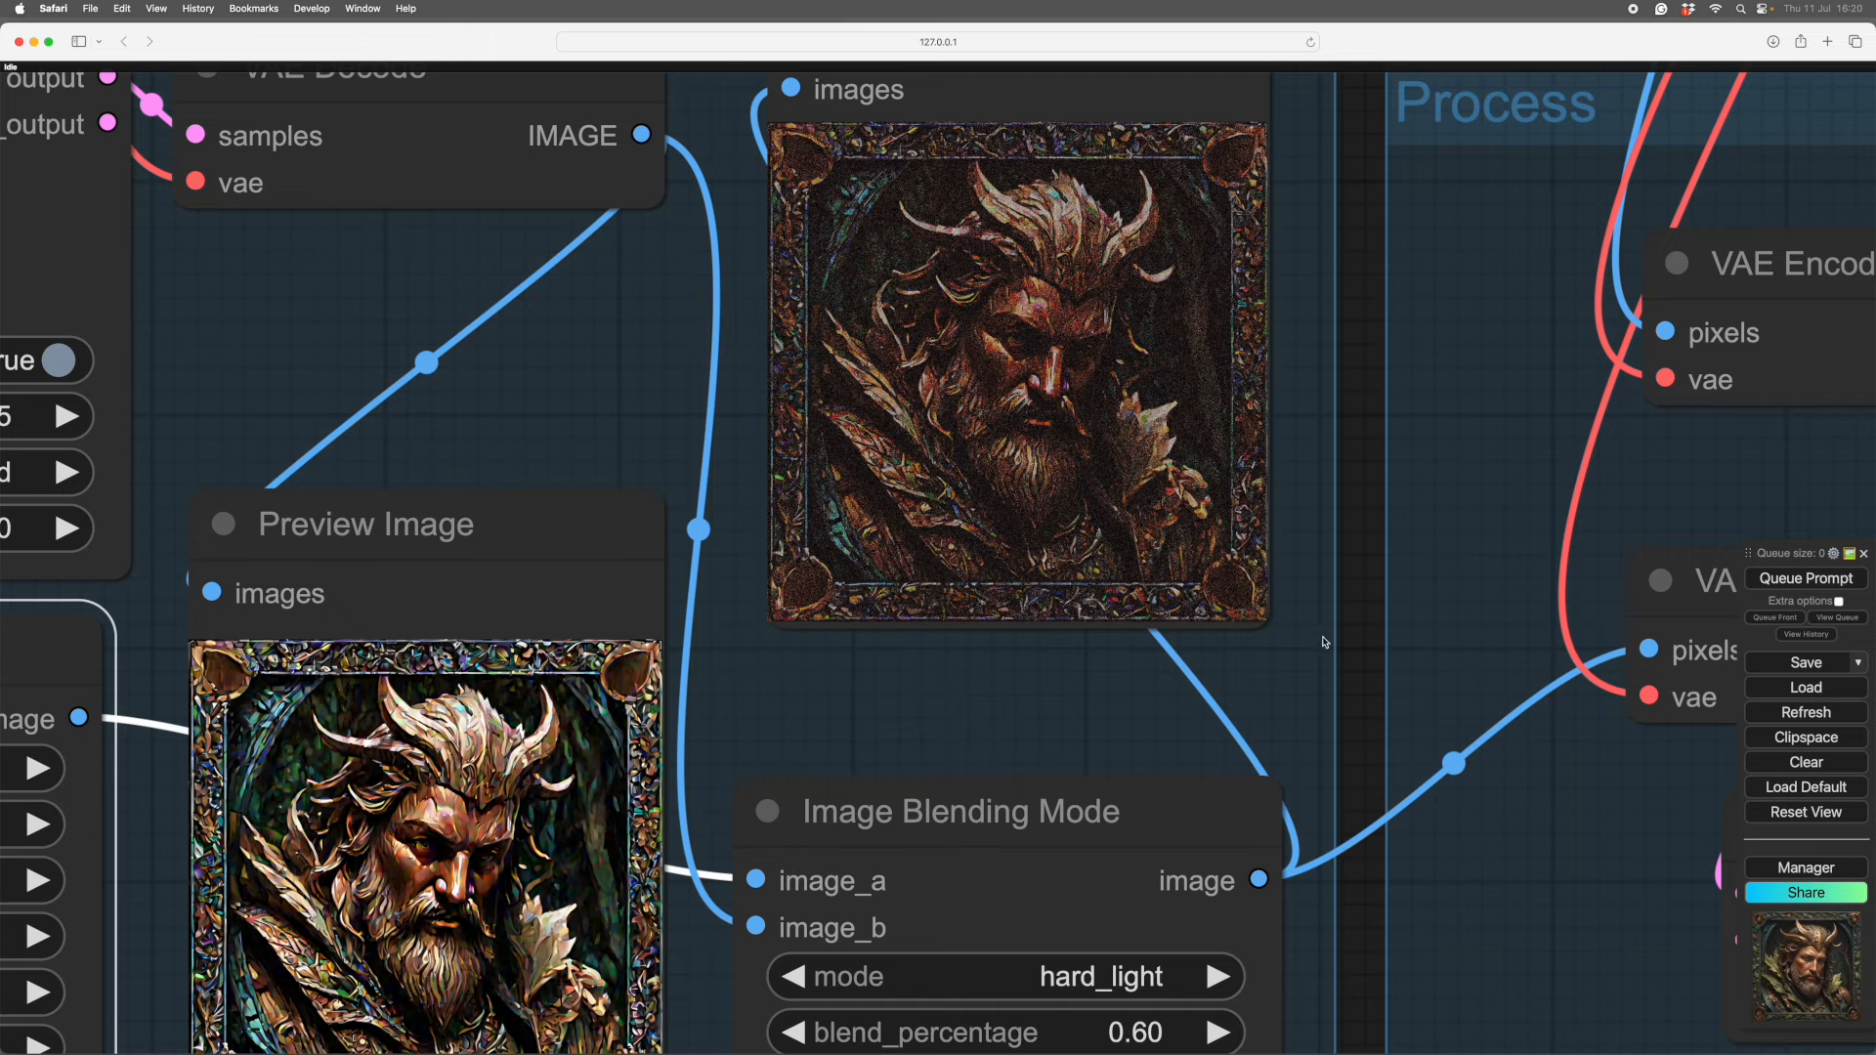
pyautogui.moveTo(1356, 656); pyautogui.dragTo(1280, 798)
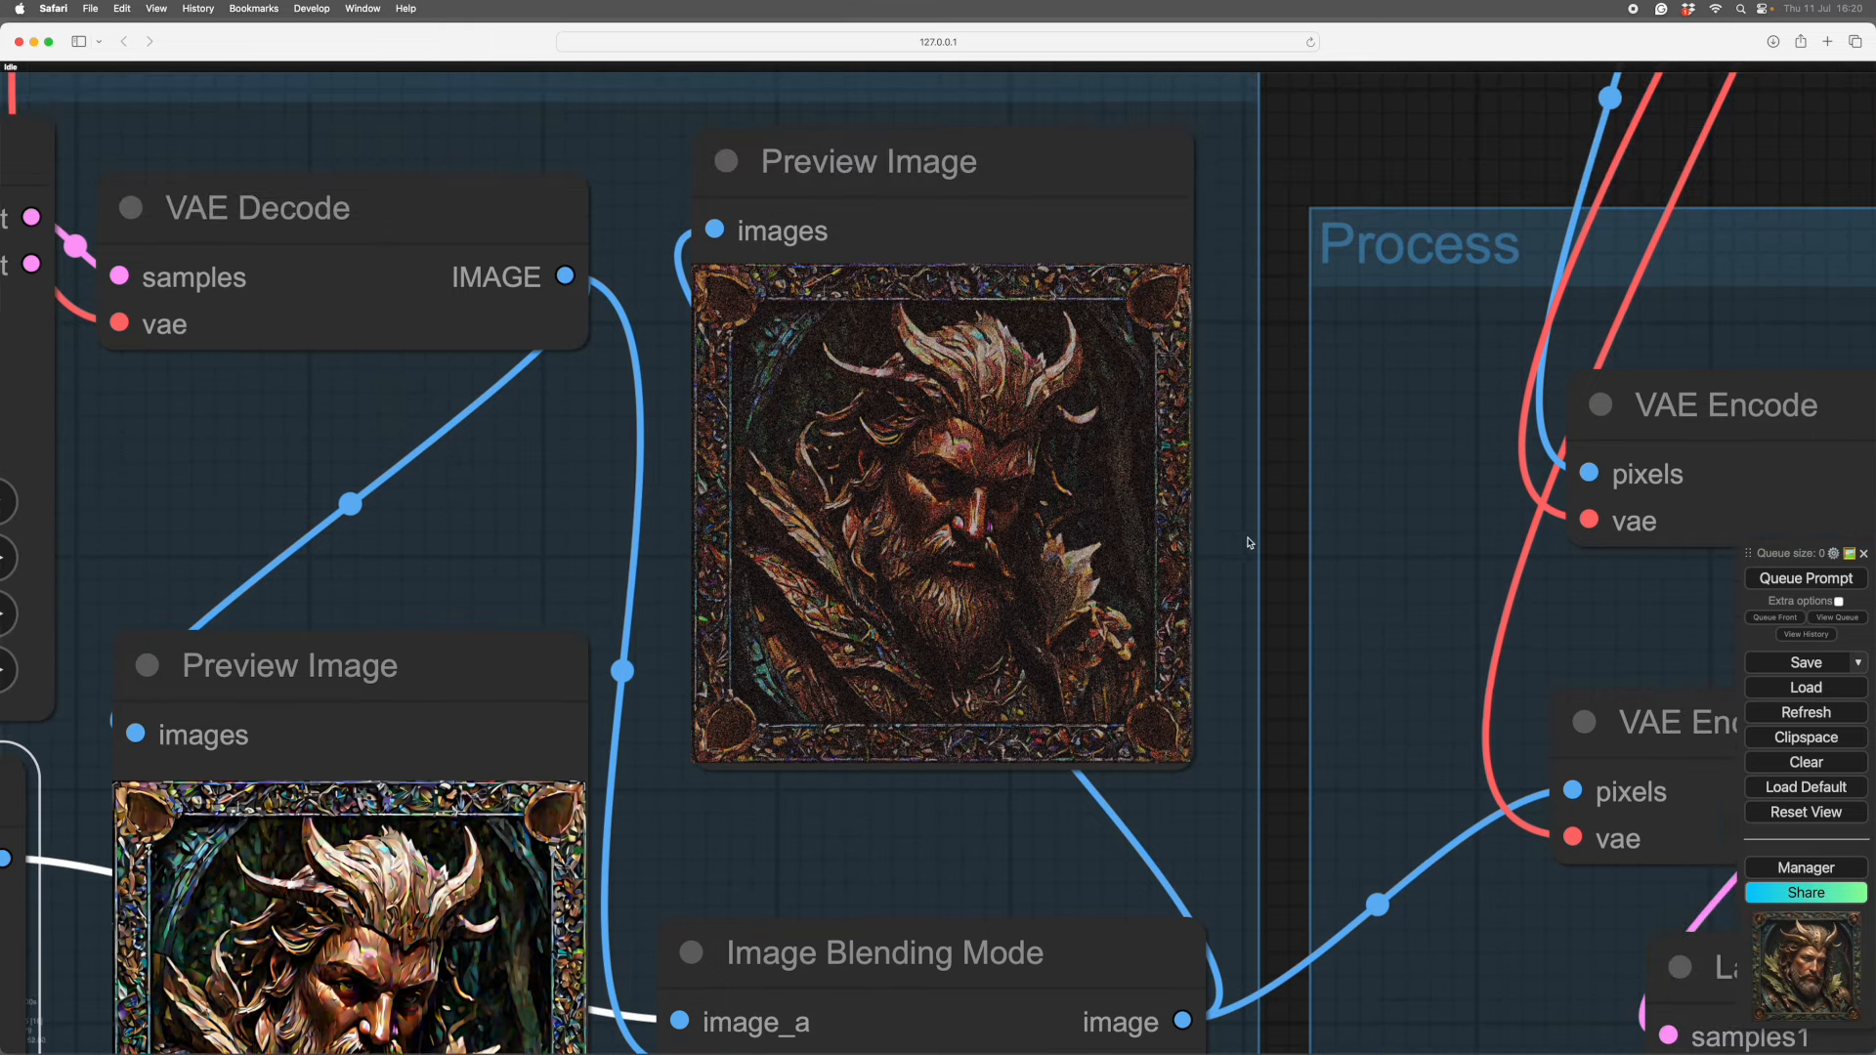
pyautogui.scroll(6, 1251, 548)
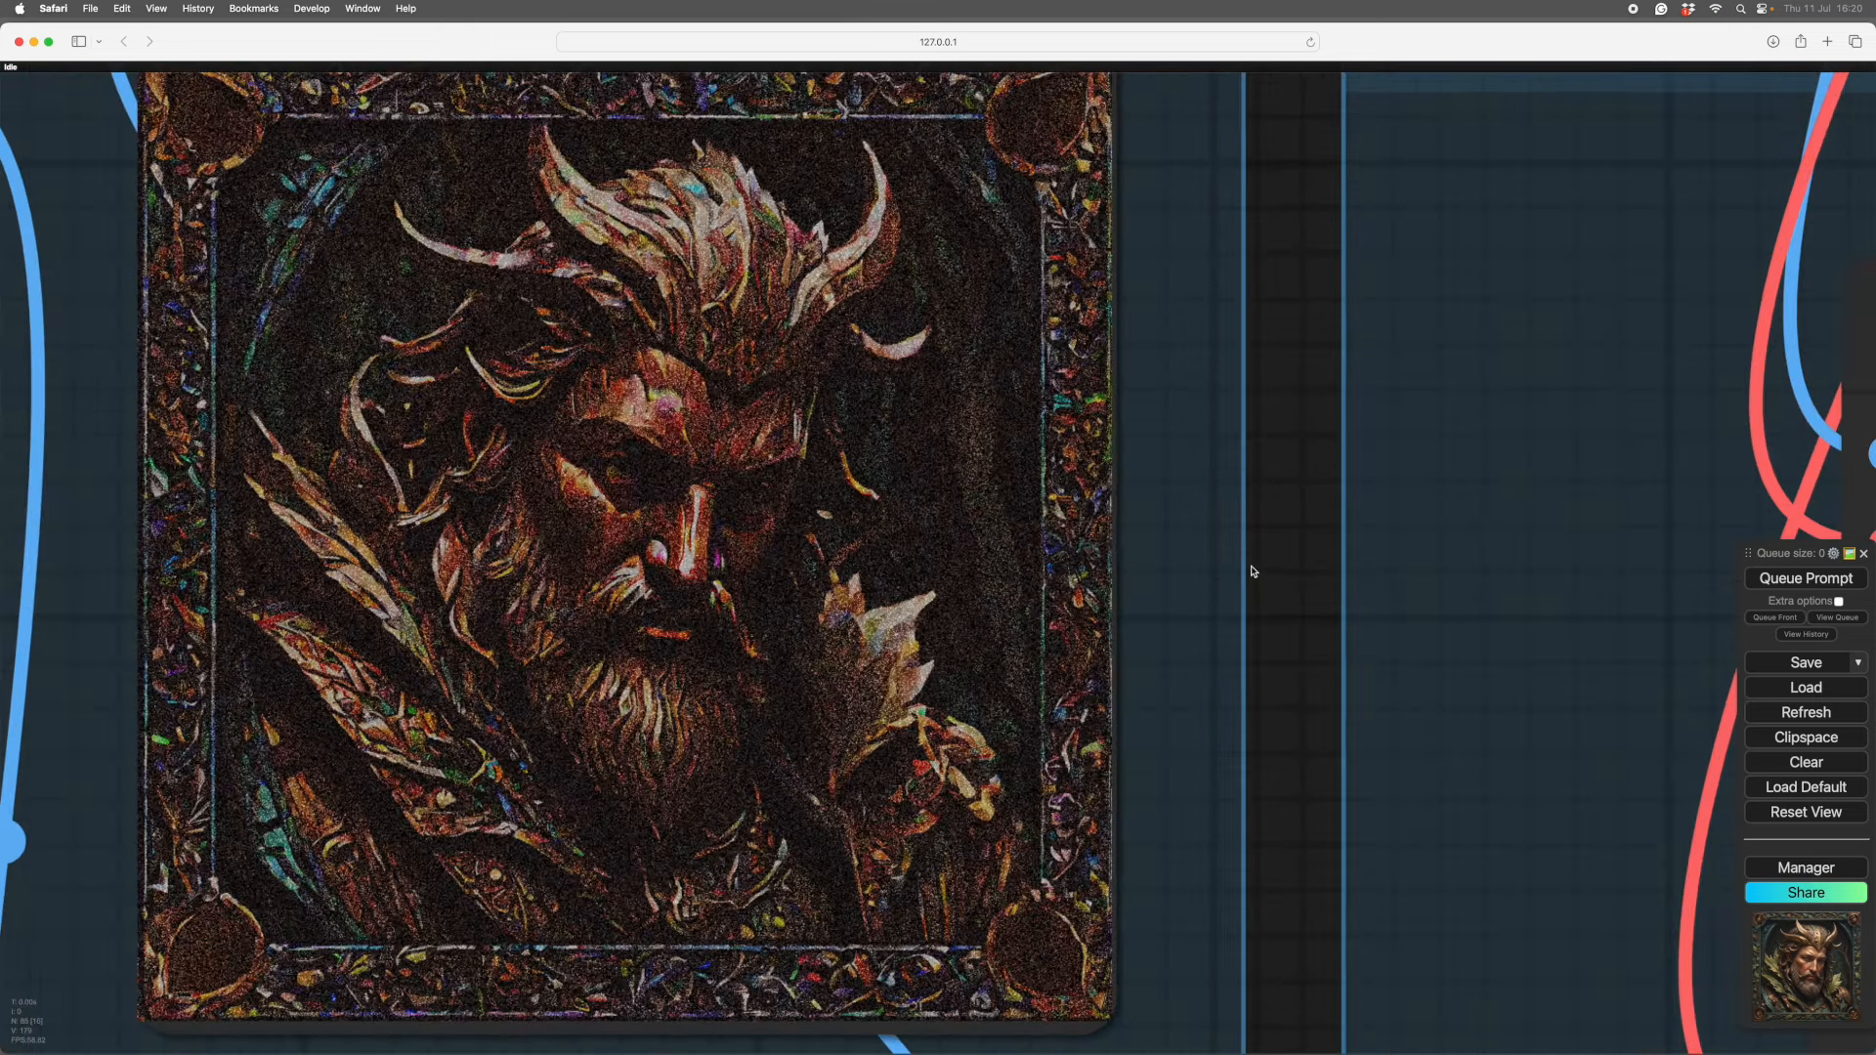
pyautogui.scroll(-10, 1288, 600)
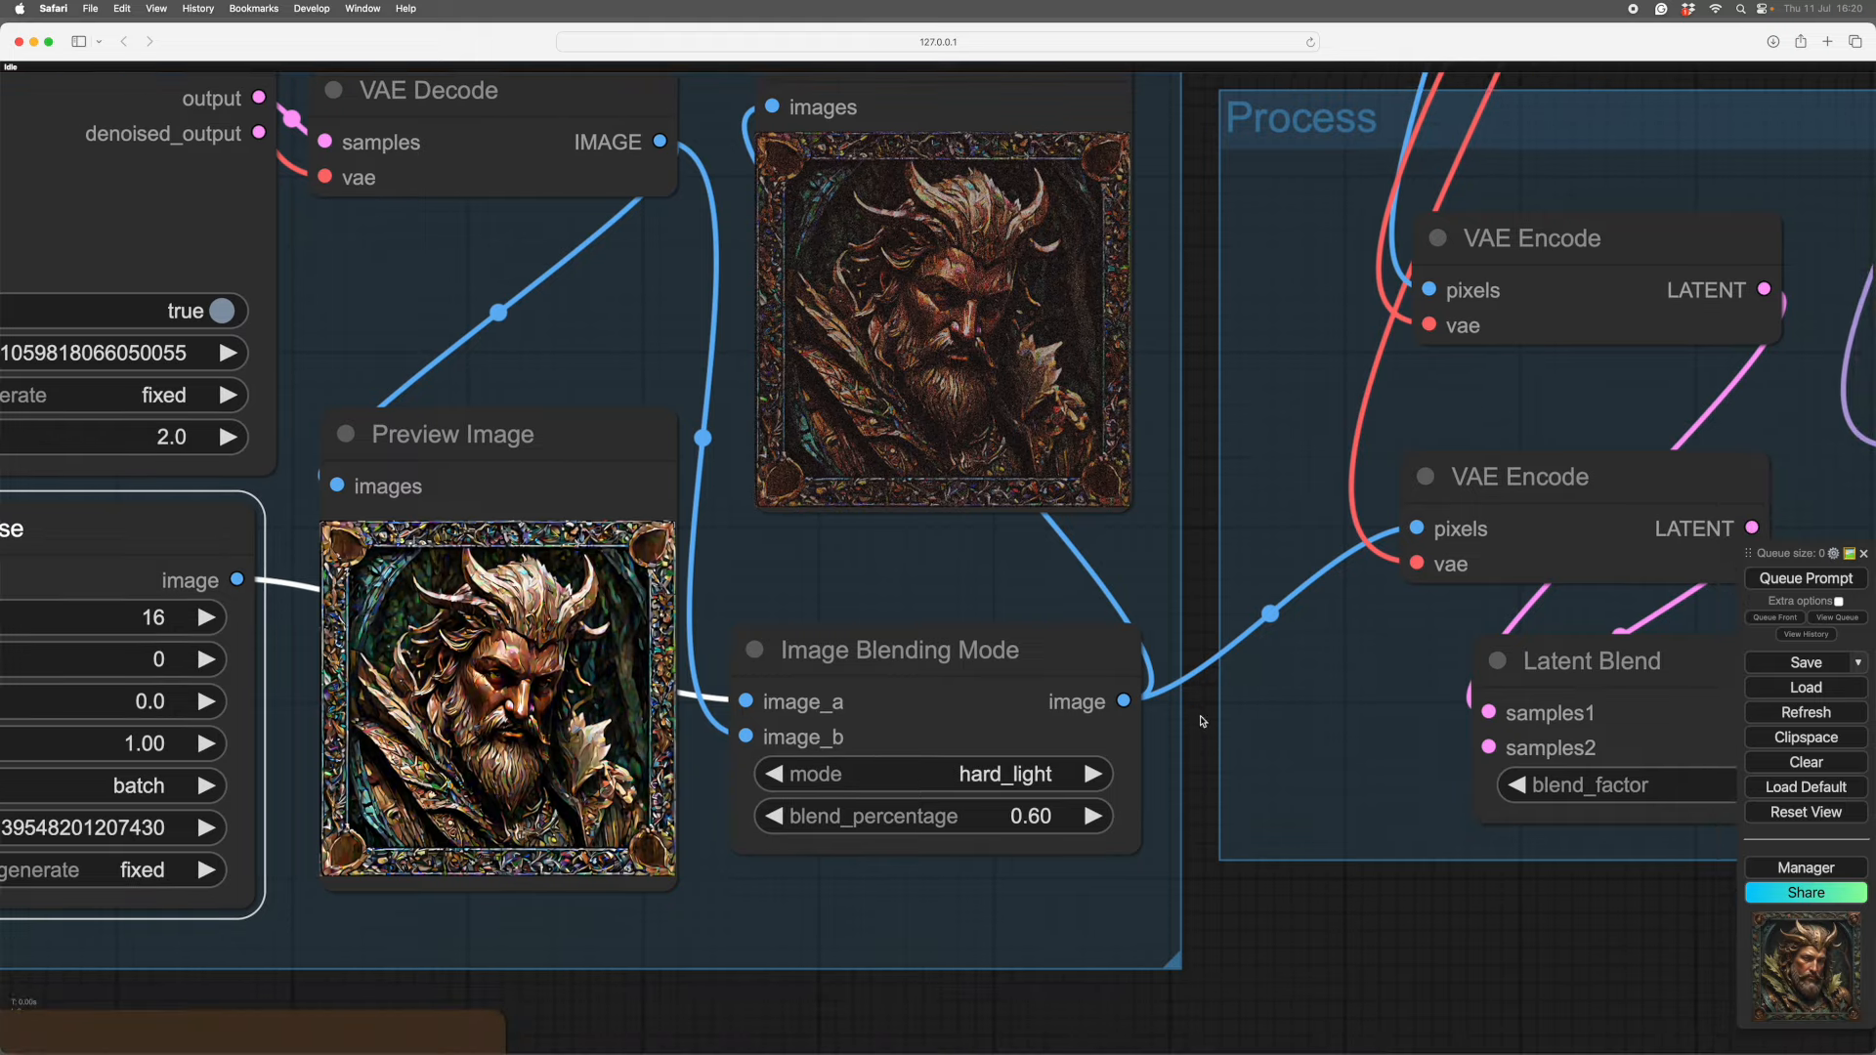
pyautogui.scroll(3, 1172, 884)
pyautogui.scroll(-2, 1216, 898)
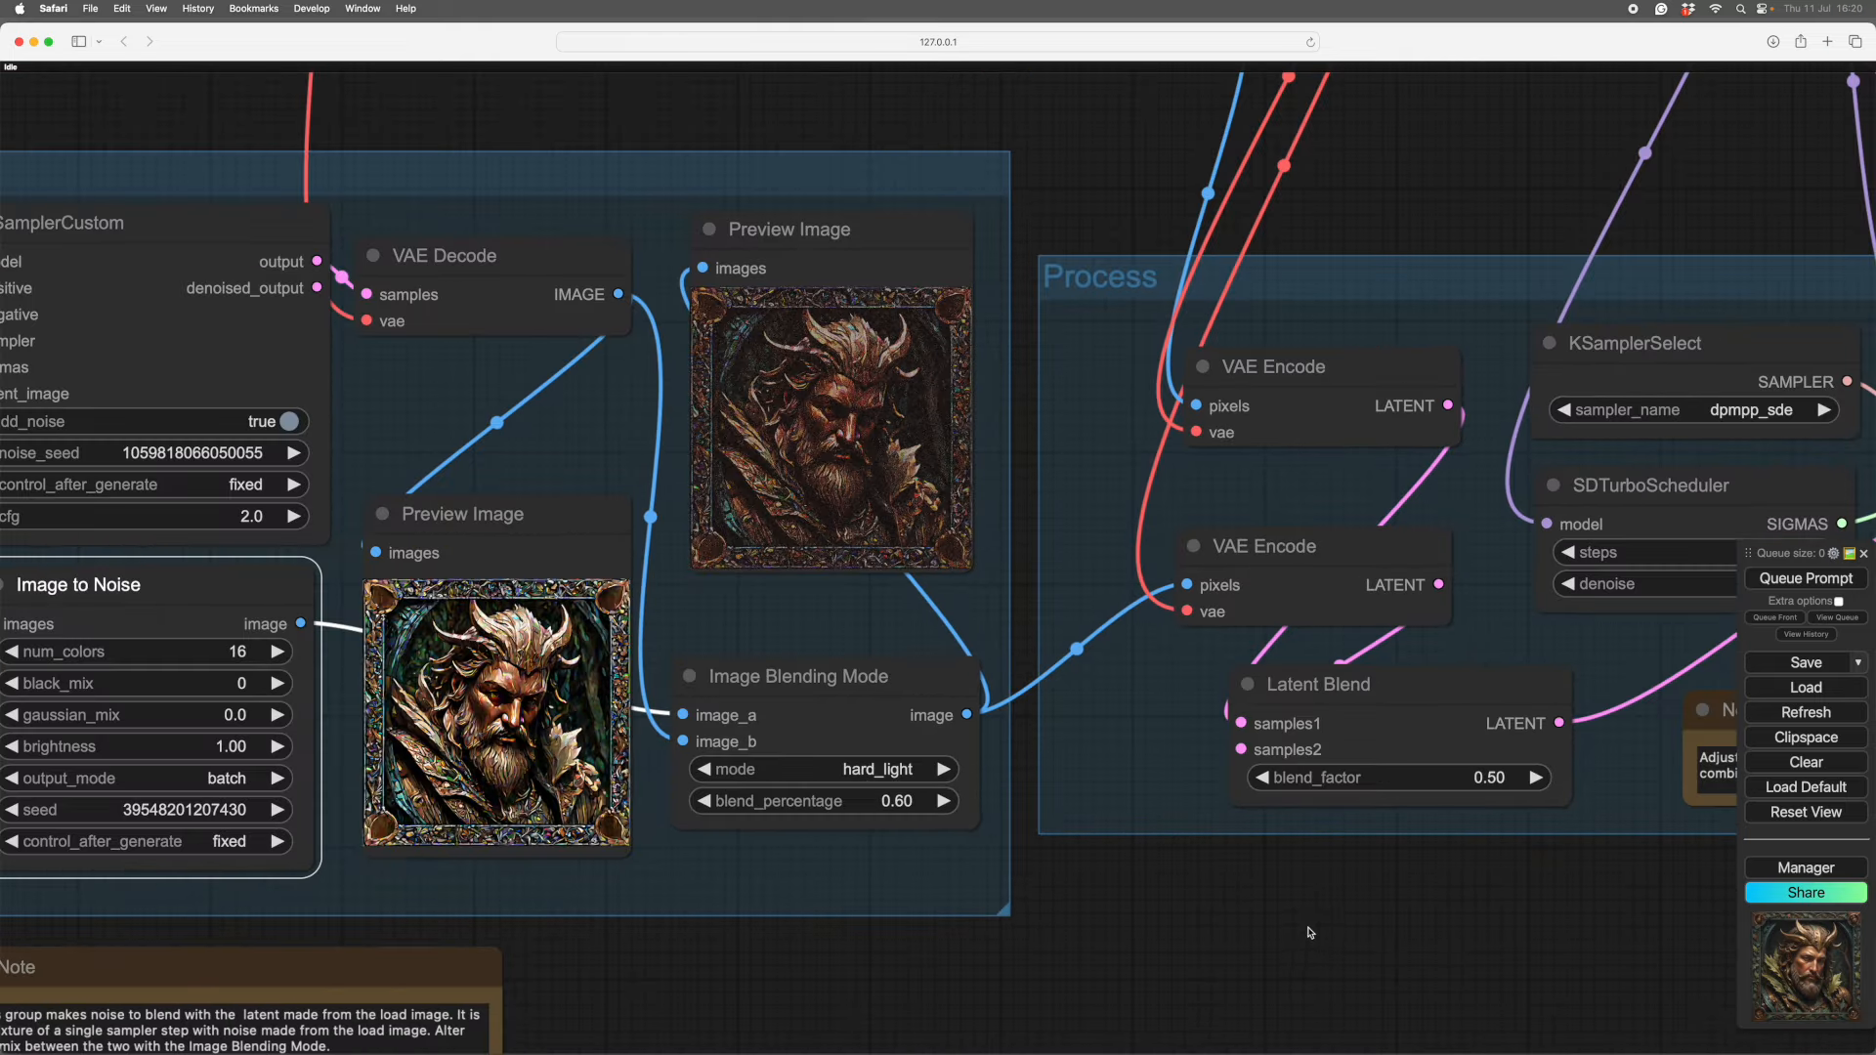
# - Trace how the loaded image and the blended noise image pass through the two VAE Encode nodes into Latent Blend
pyautogui.moveTo(1315, 923); pyautogui.dragTo(807, 905)
pyautogui.moveTo(1220, 899); pyautogui.dragTo(1114, 888)
pyautogui.scroll(3, 977, 870)
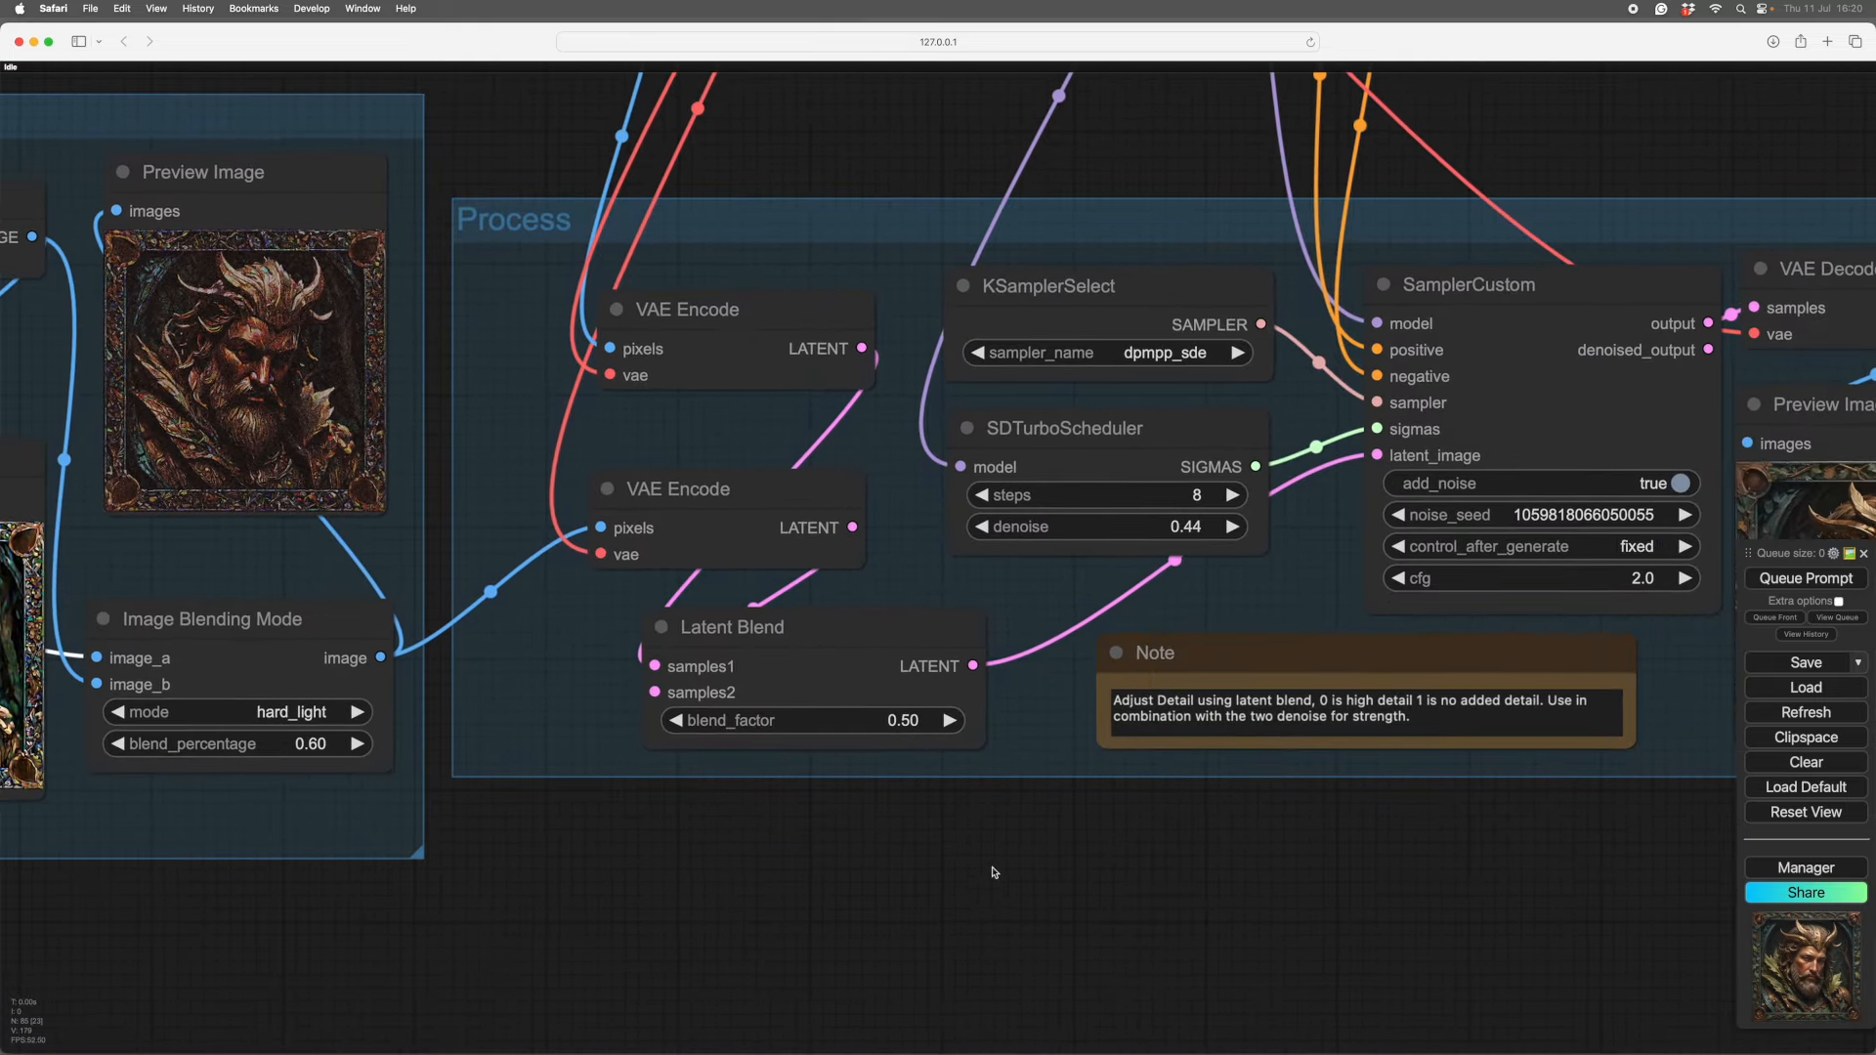
pyautogui.scroll(-1, 1026, 914)
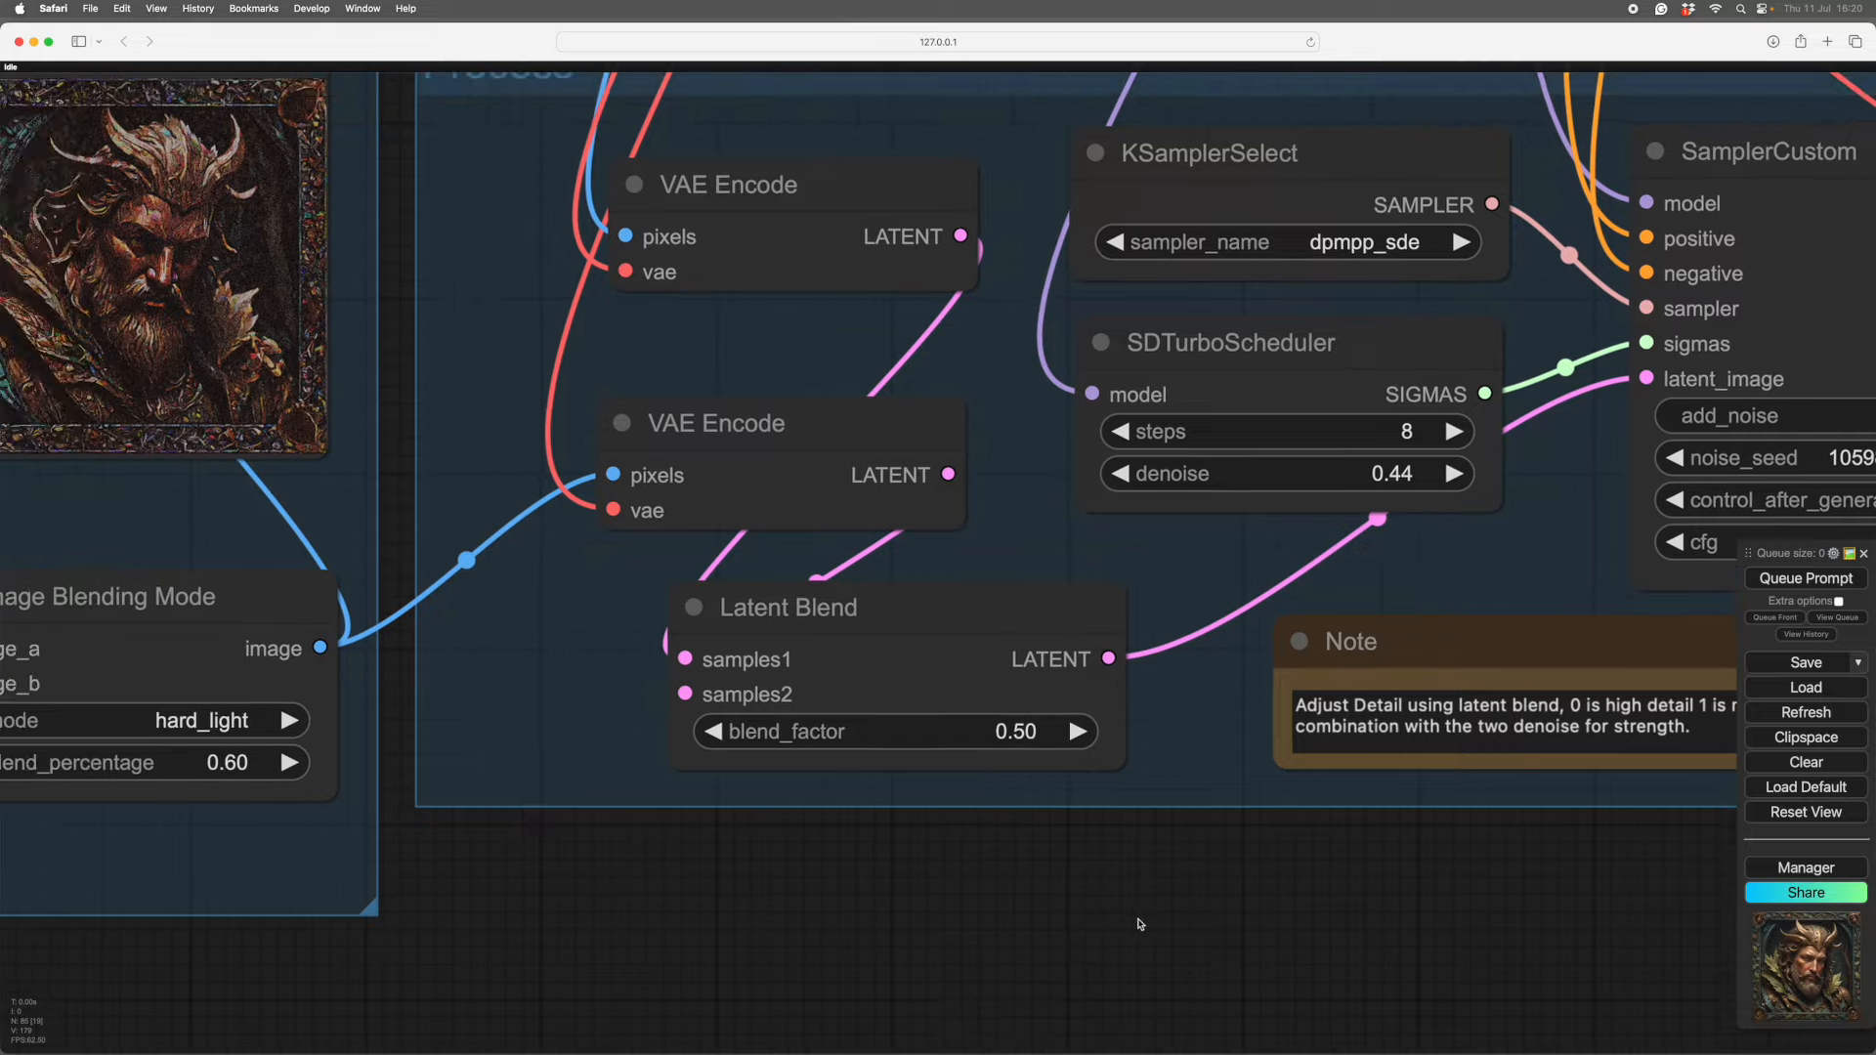
pyautogui.scroll(1, 1023, 923)
pyautogui.click(1020, 919)
pyautogui.hscroll(-5, 1020, 919)
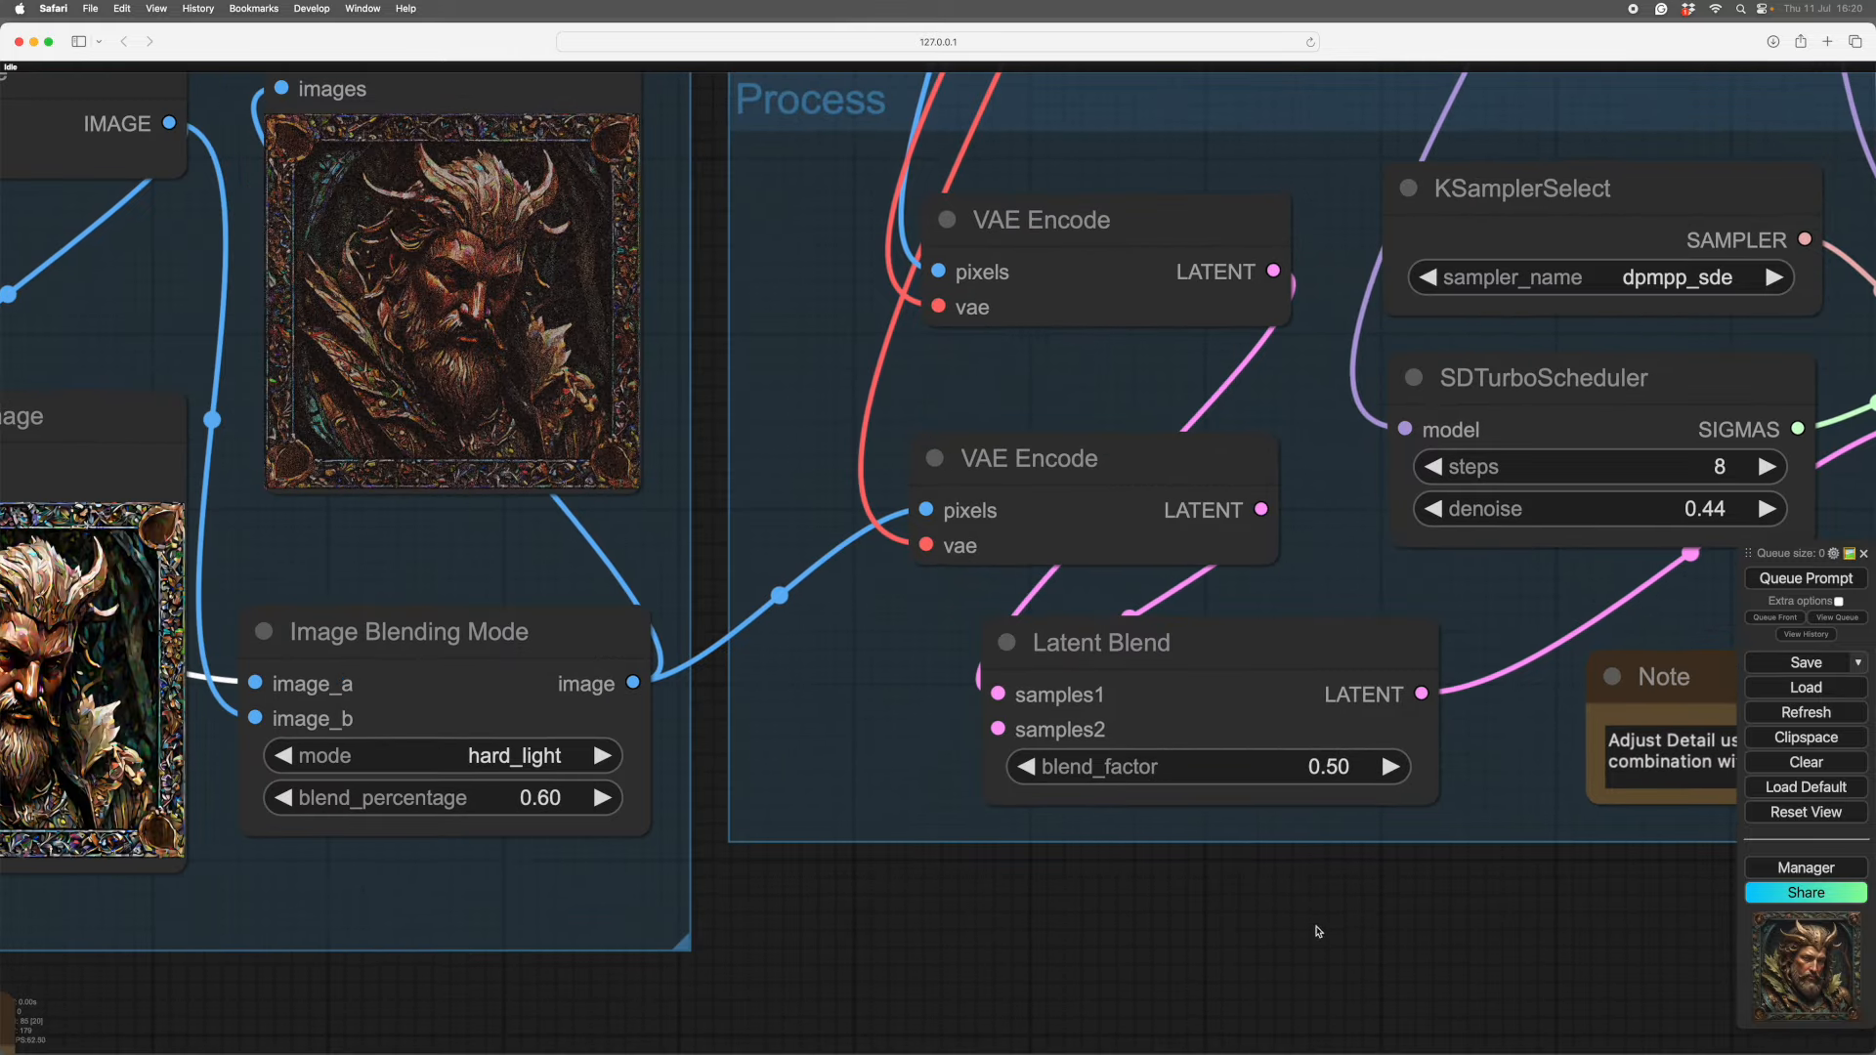
pyautogui.scroll(-3, 1098, 938)
pyautogui.hscroll(-5, 1139, 305)
pyautogui.scroll(2, 1139, 306)
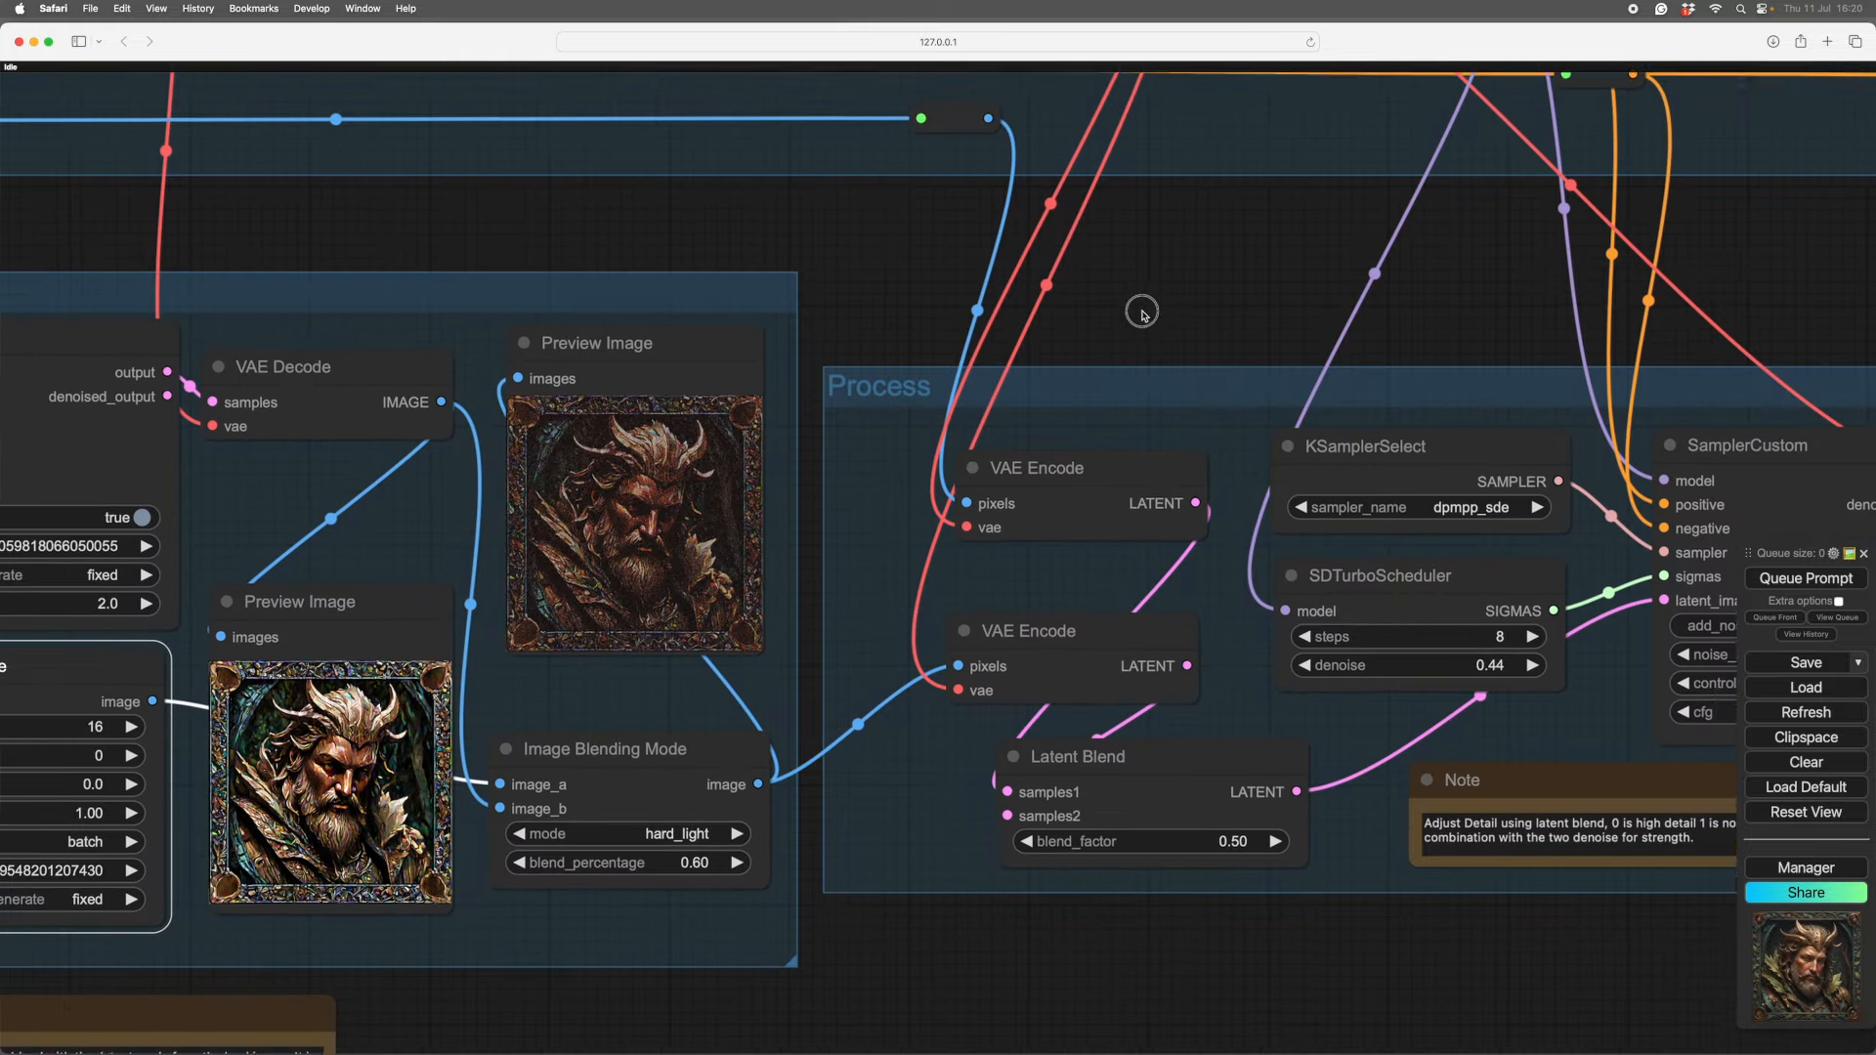
pyautogui.click(922, 282)
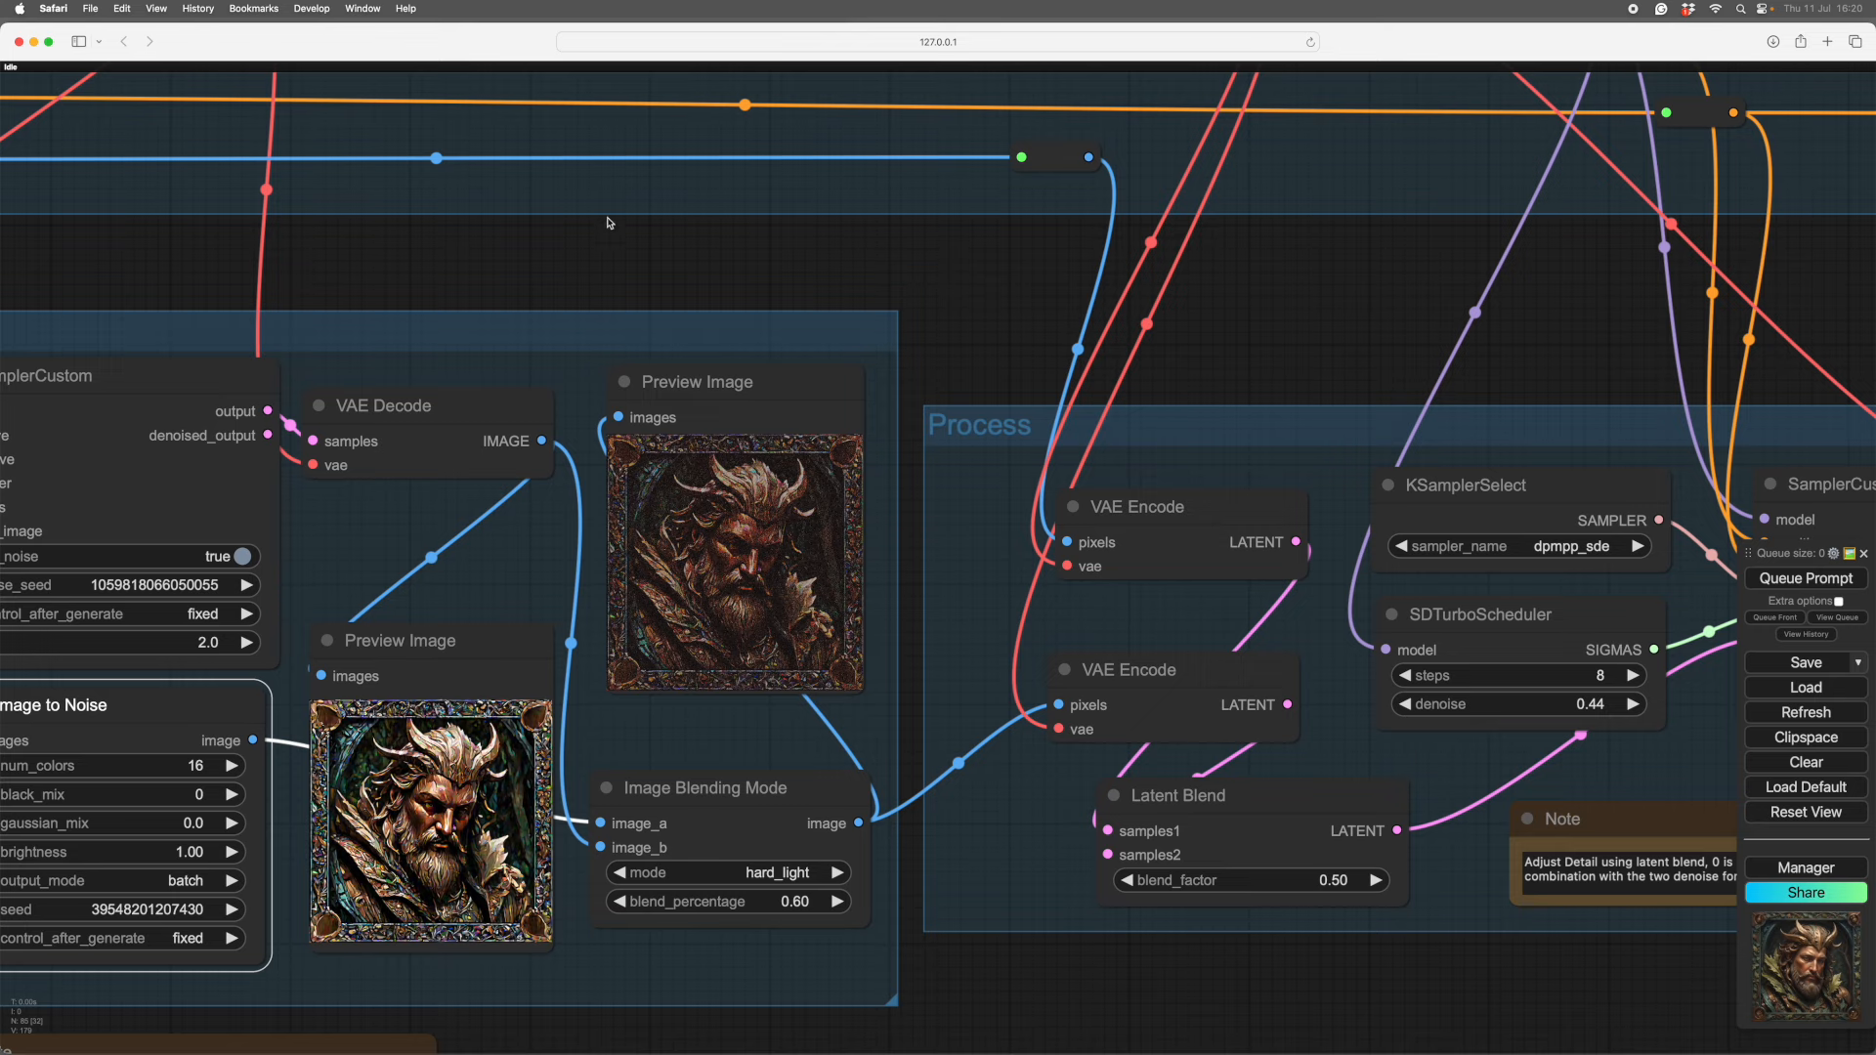
pyautogui.hscroll(3, 371, 235)
pyautogui.scroll(2, 371, 235)
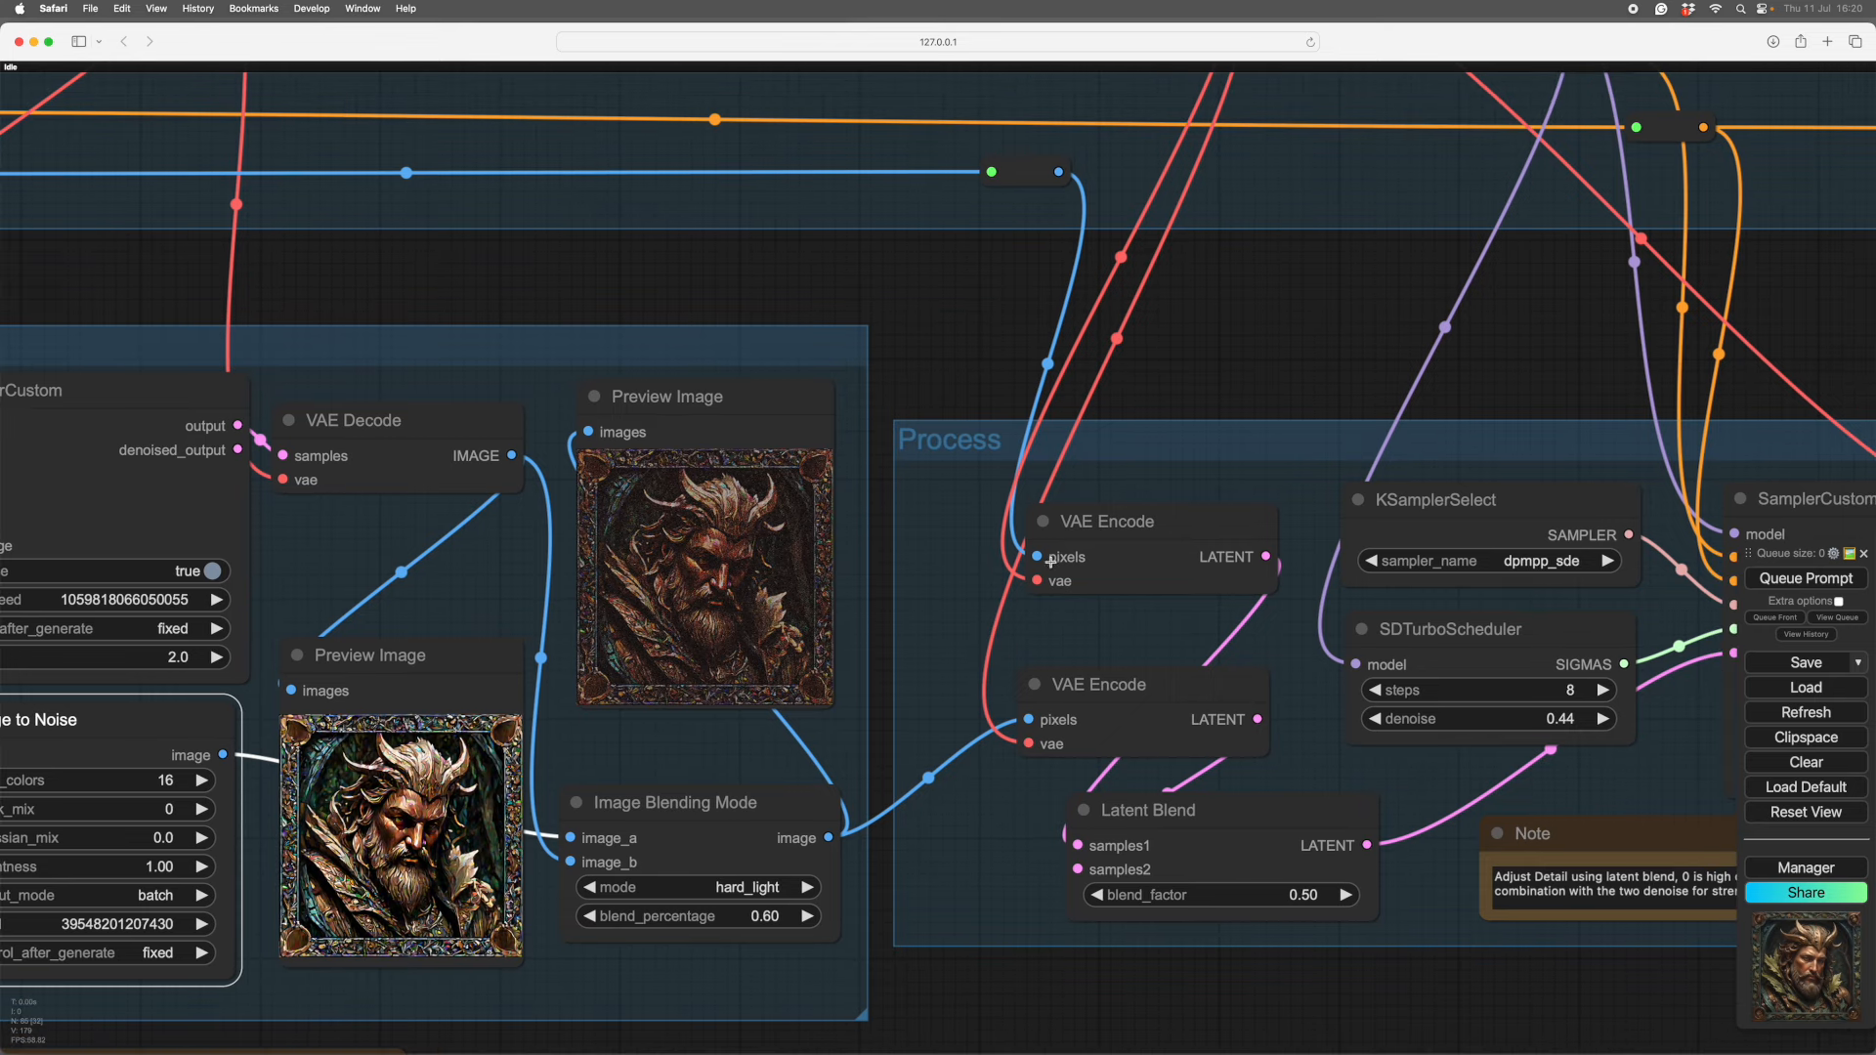
pyautogui.scroll(-5, 905, 821)
pyautogui.hscroll(6, 905, 821)
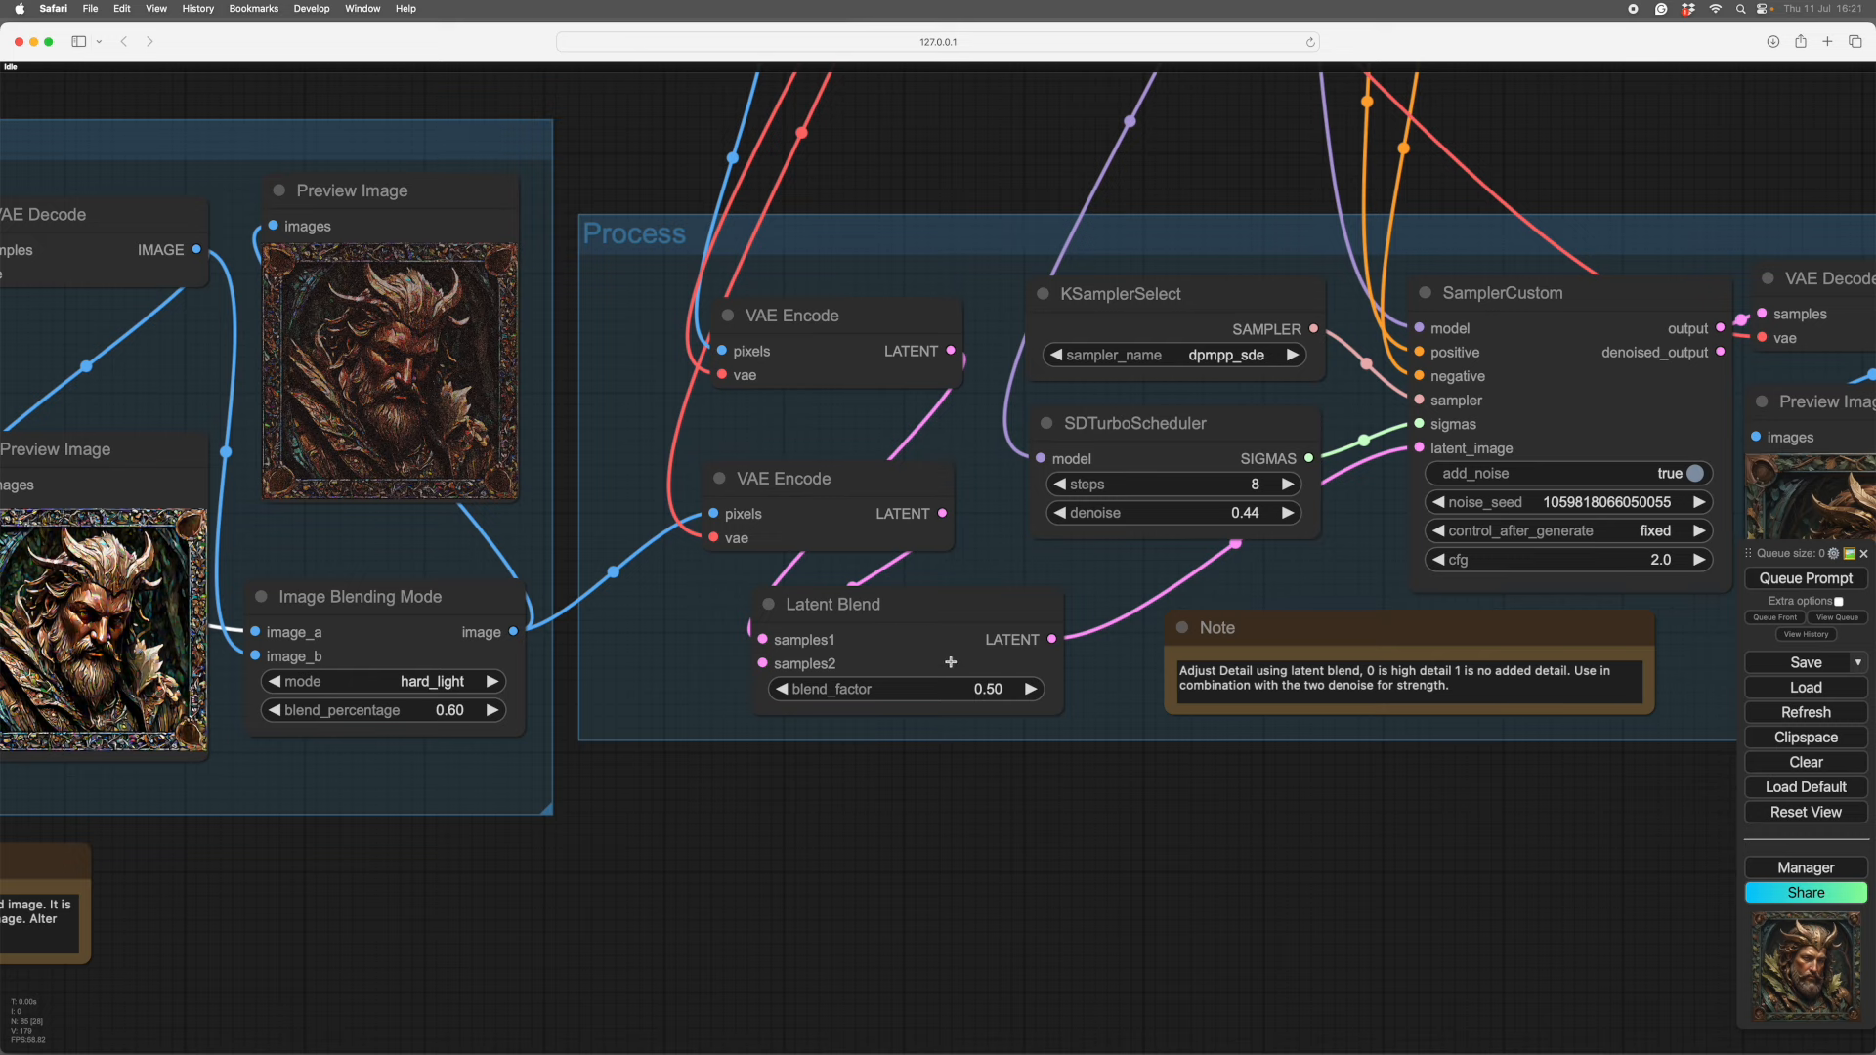
# - Select the Latent Blend node and review its blend factor, the detail note and its link to the Process group's SamplerCustom
pyautogui.click(960, 605)
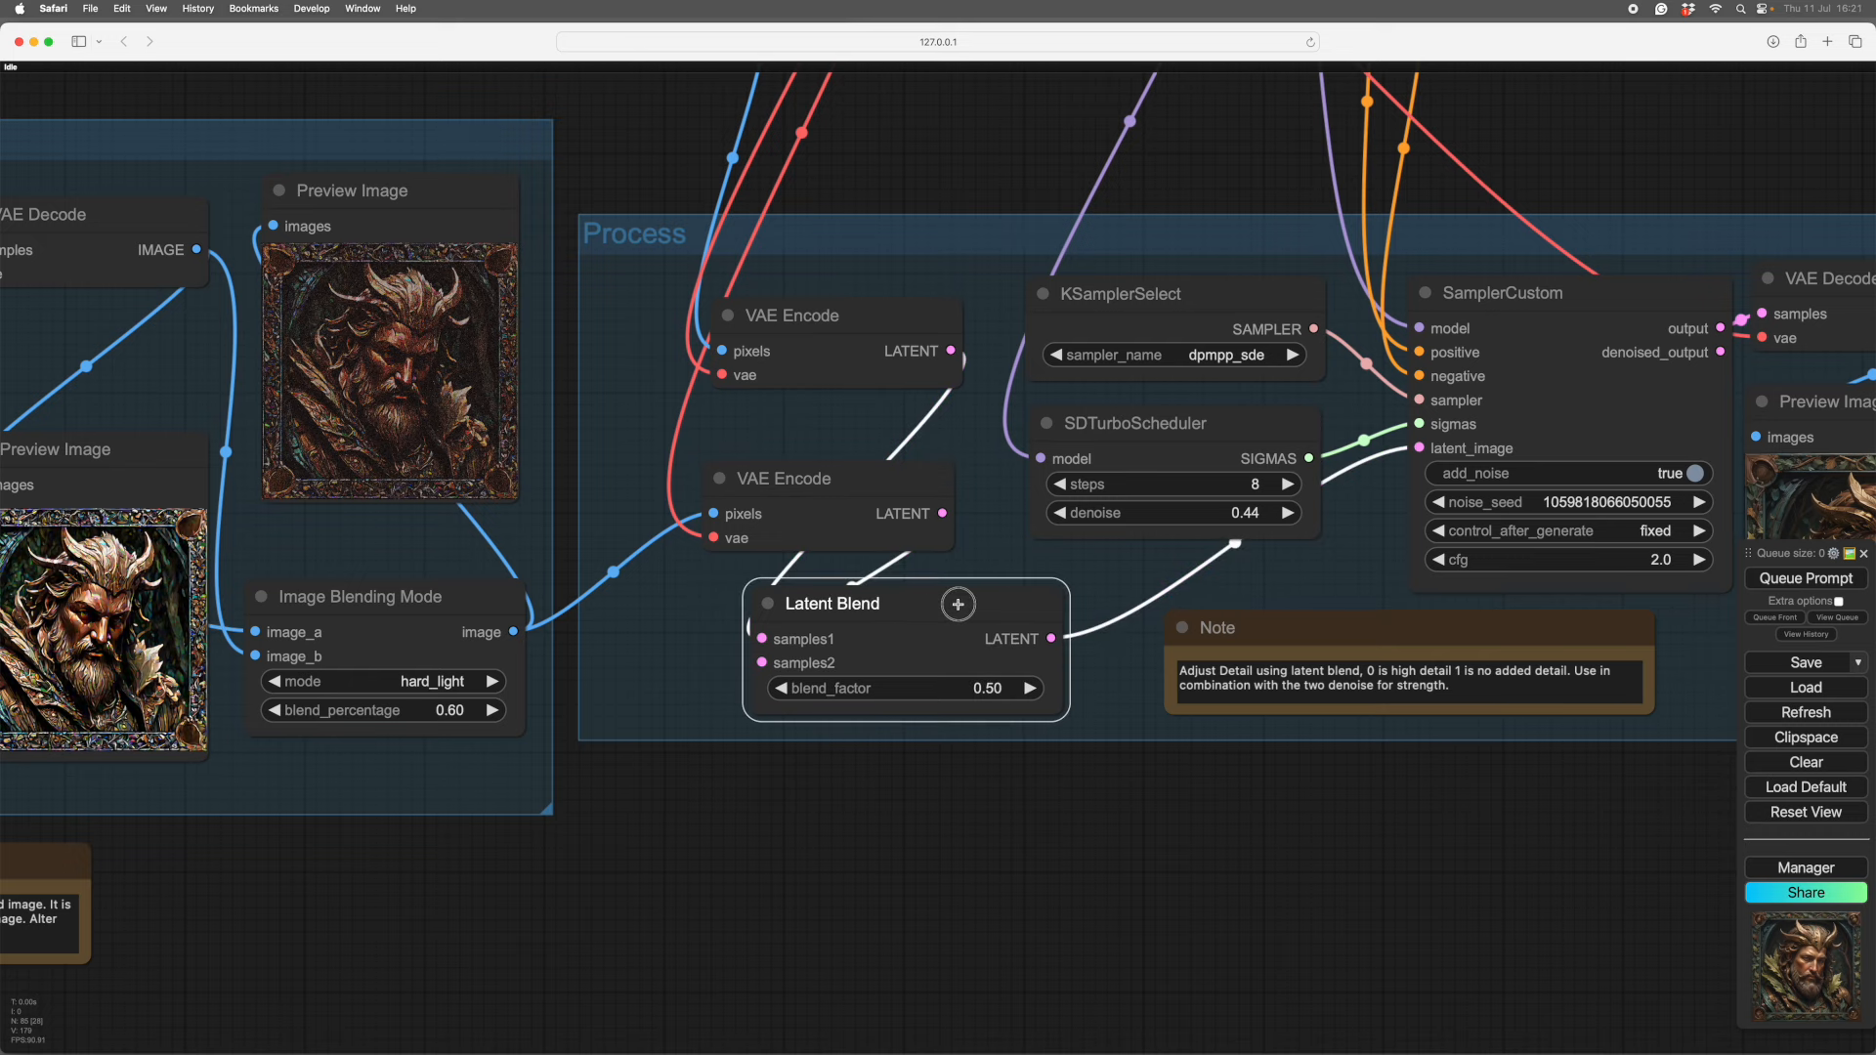
pyautogui.moveTo(1221, 815); pyautogui.dragTo(838, 823)
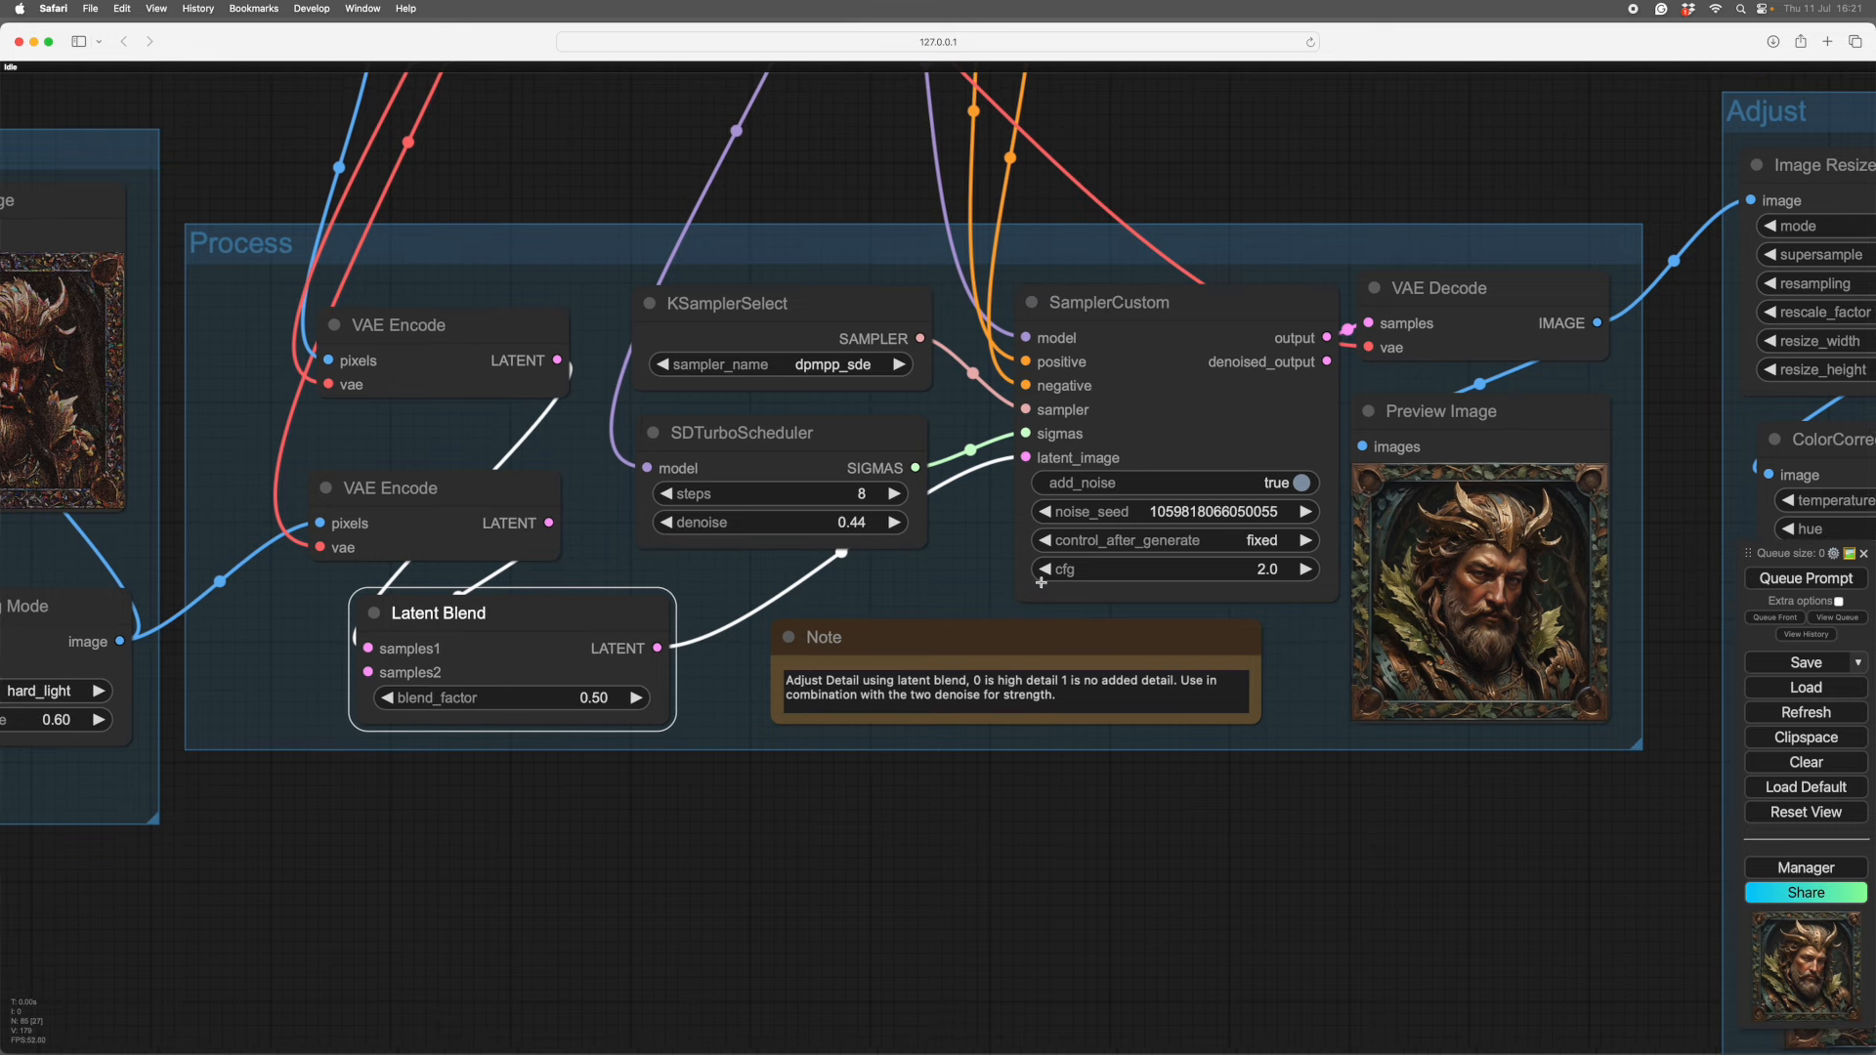
pyautogui.click(954, 845)
pyautogui.click(479, 831)
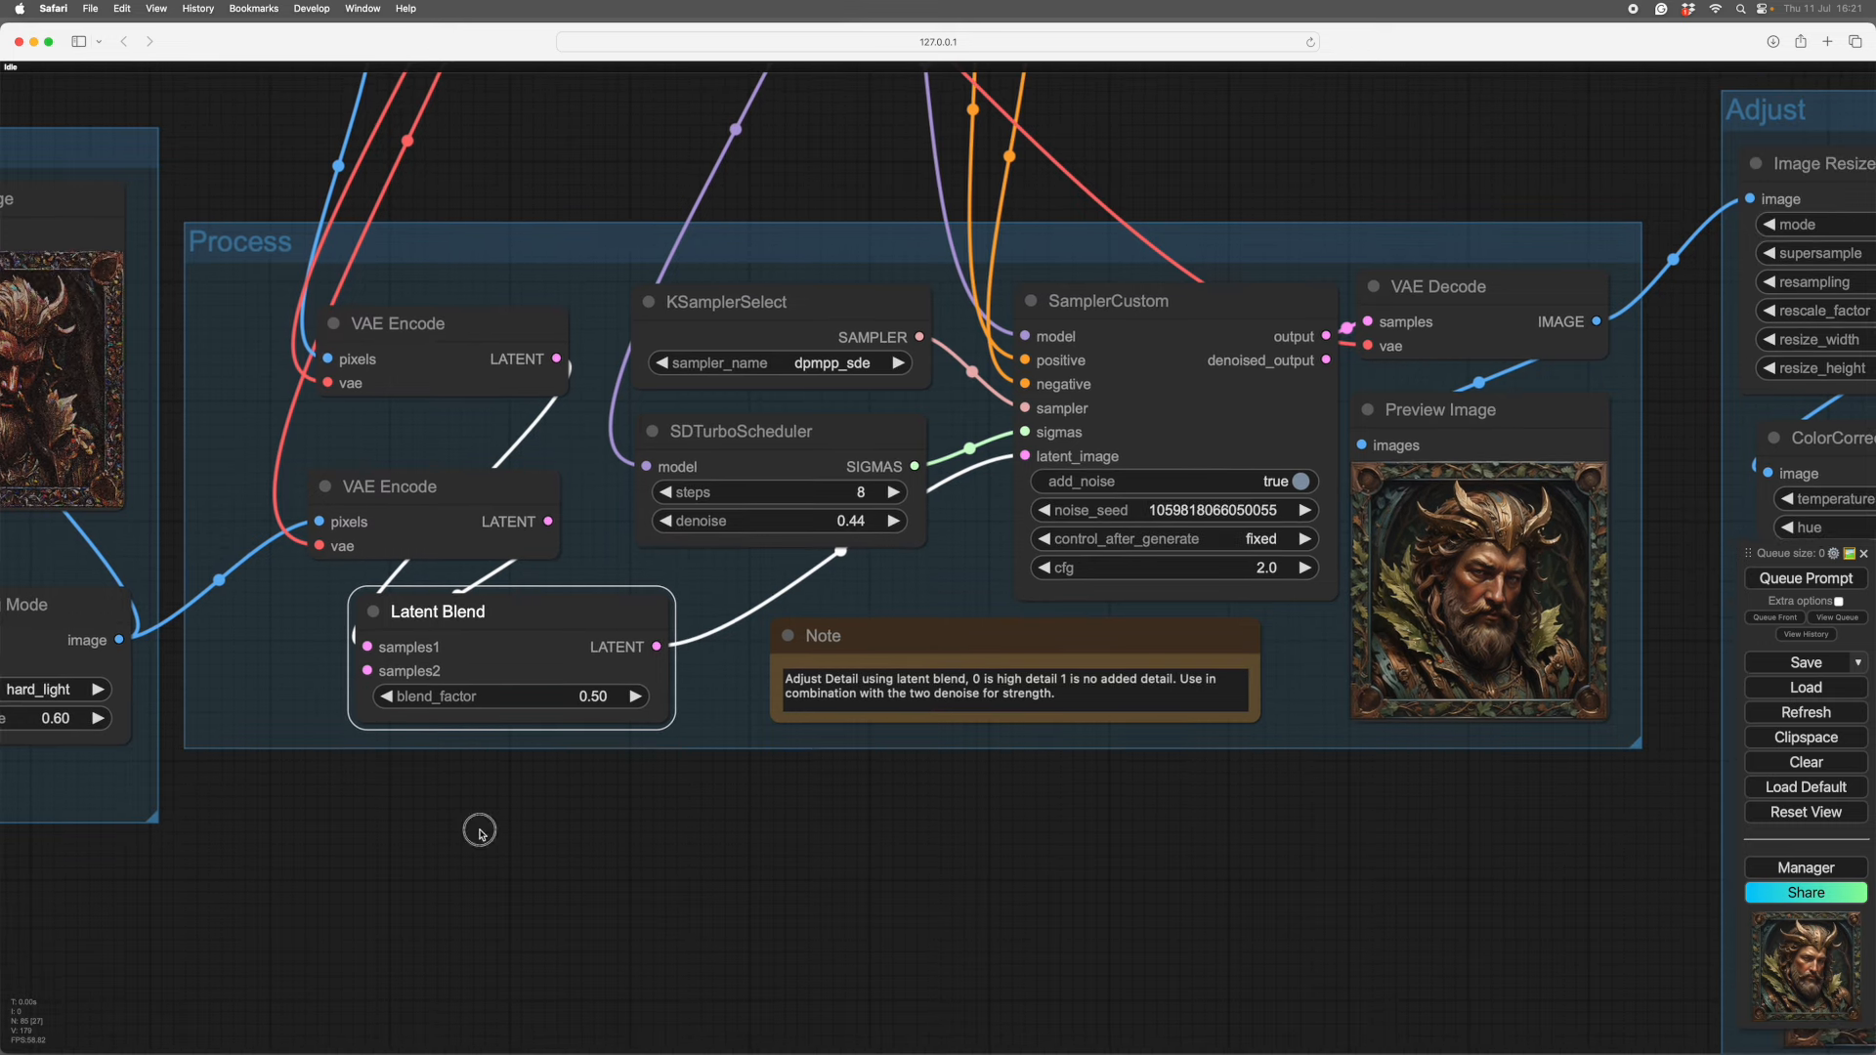
pyautogui.moveTo(479, 830); pyautogui.dragTo(645, 896)
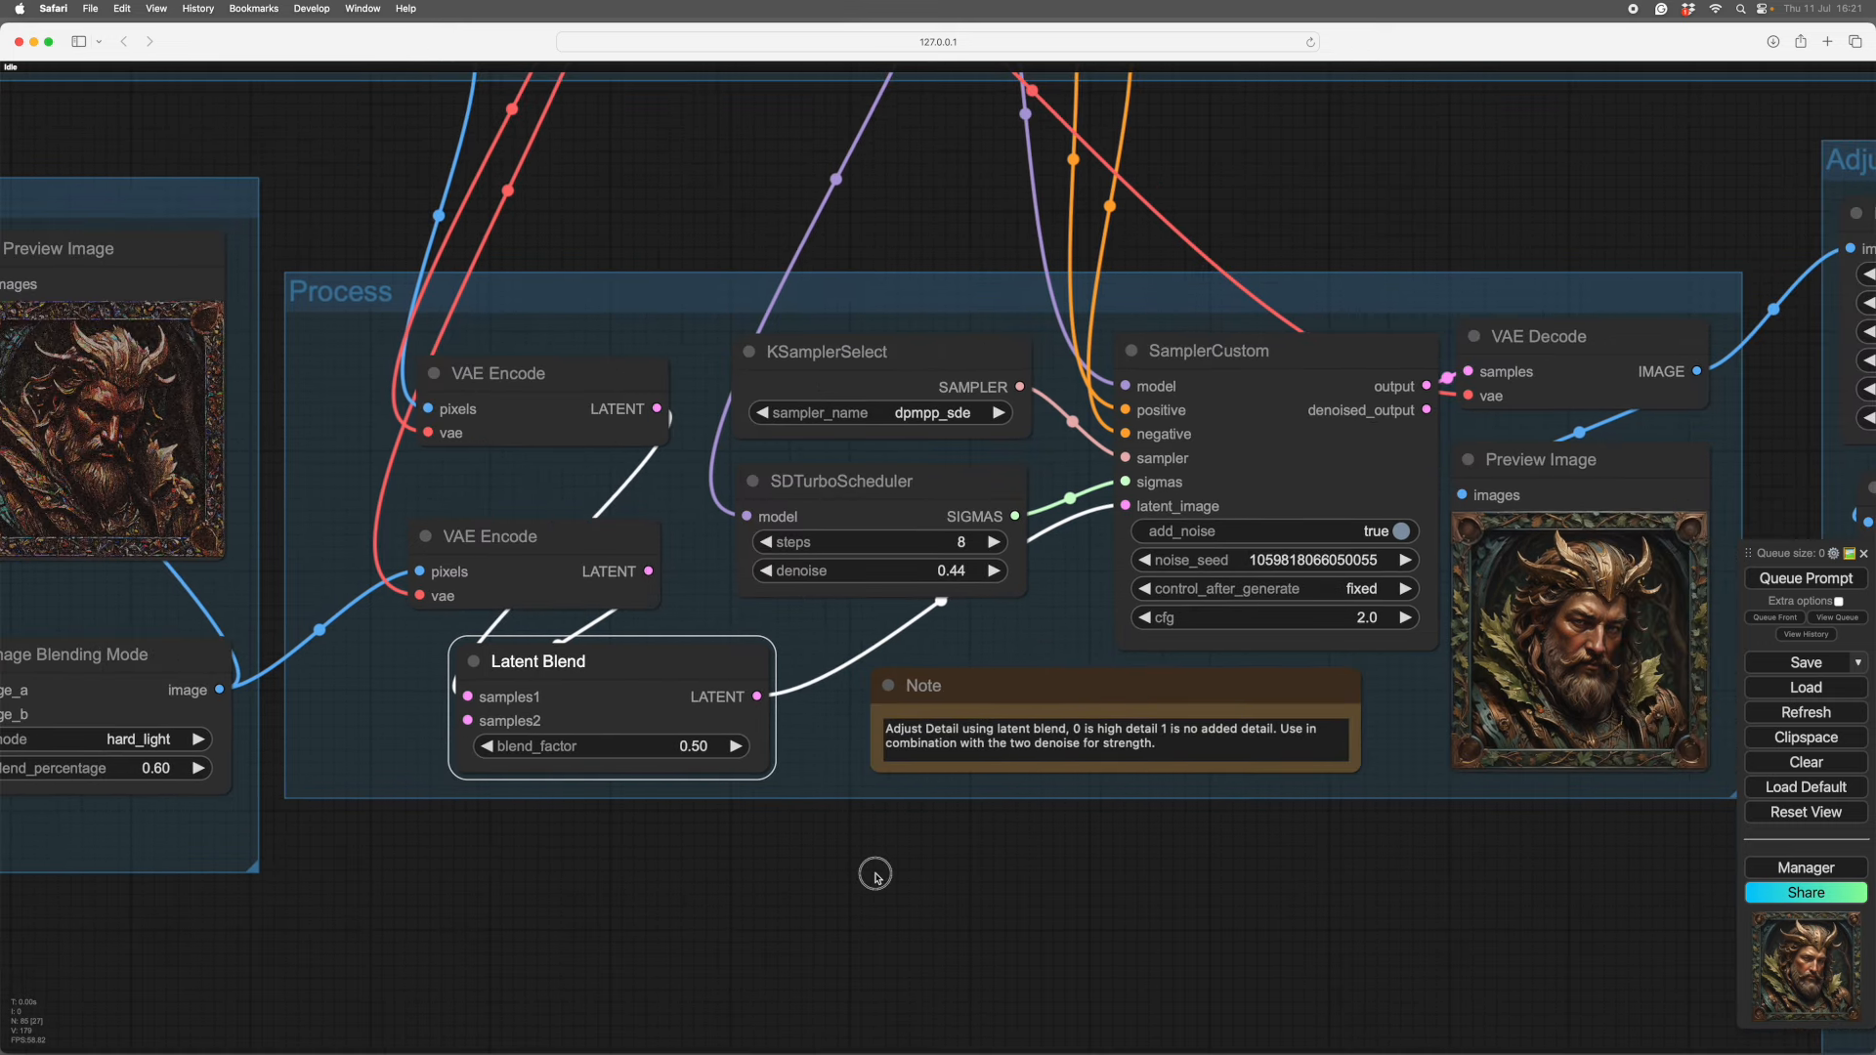
pyautogui.moveTo(877, 877); pyautogui.dragTo(987, 905)
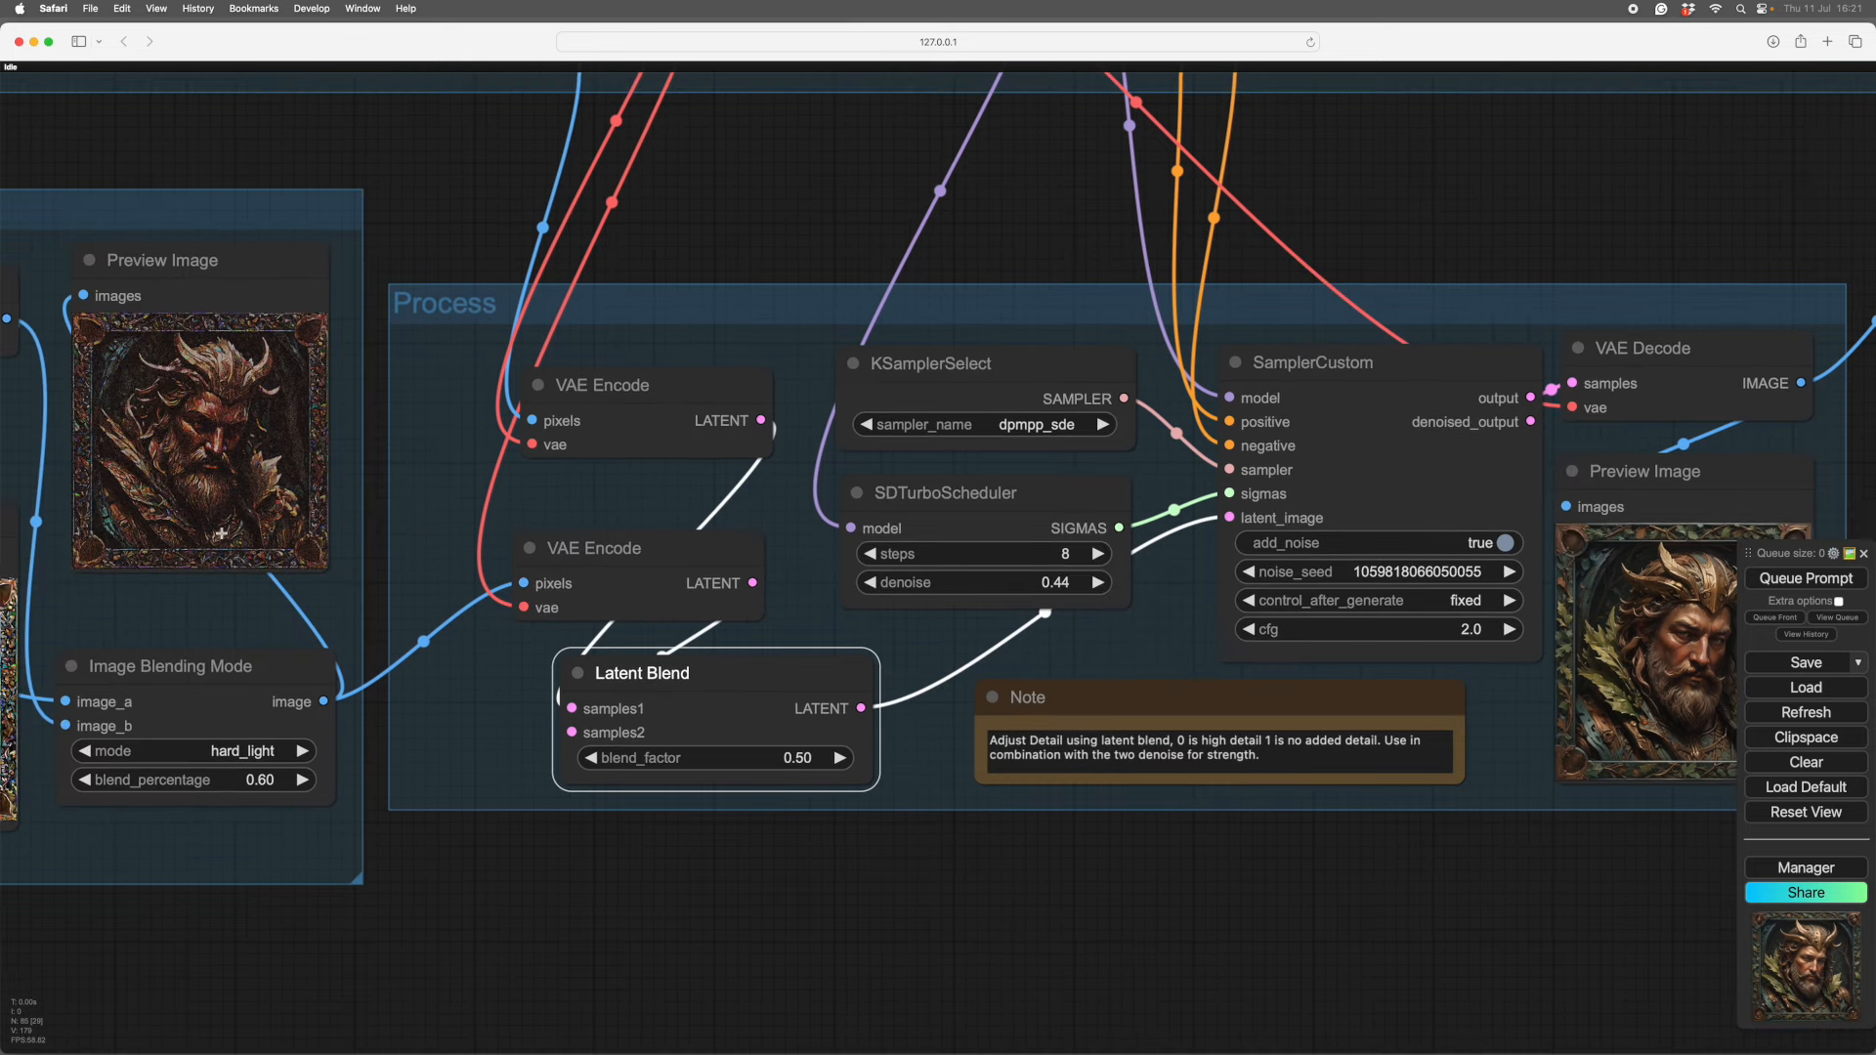
pyautogui.moveTo(549, 879); pyautogui.dragTo(701, 877)
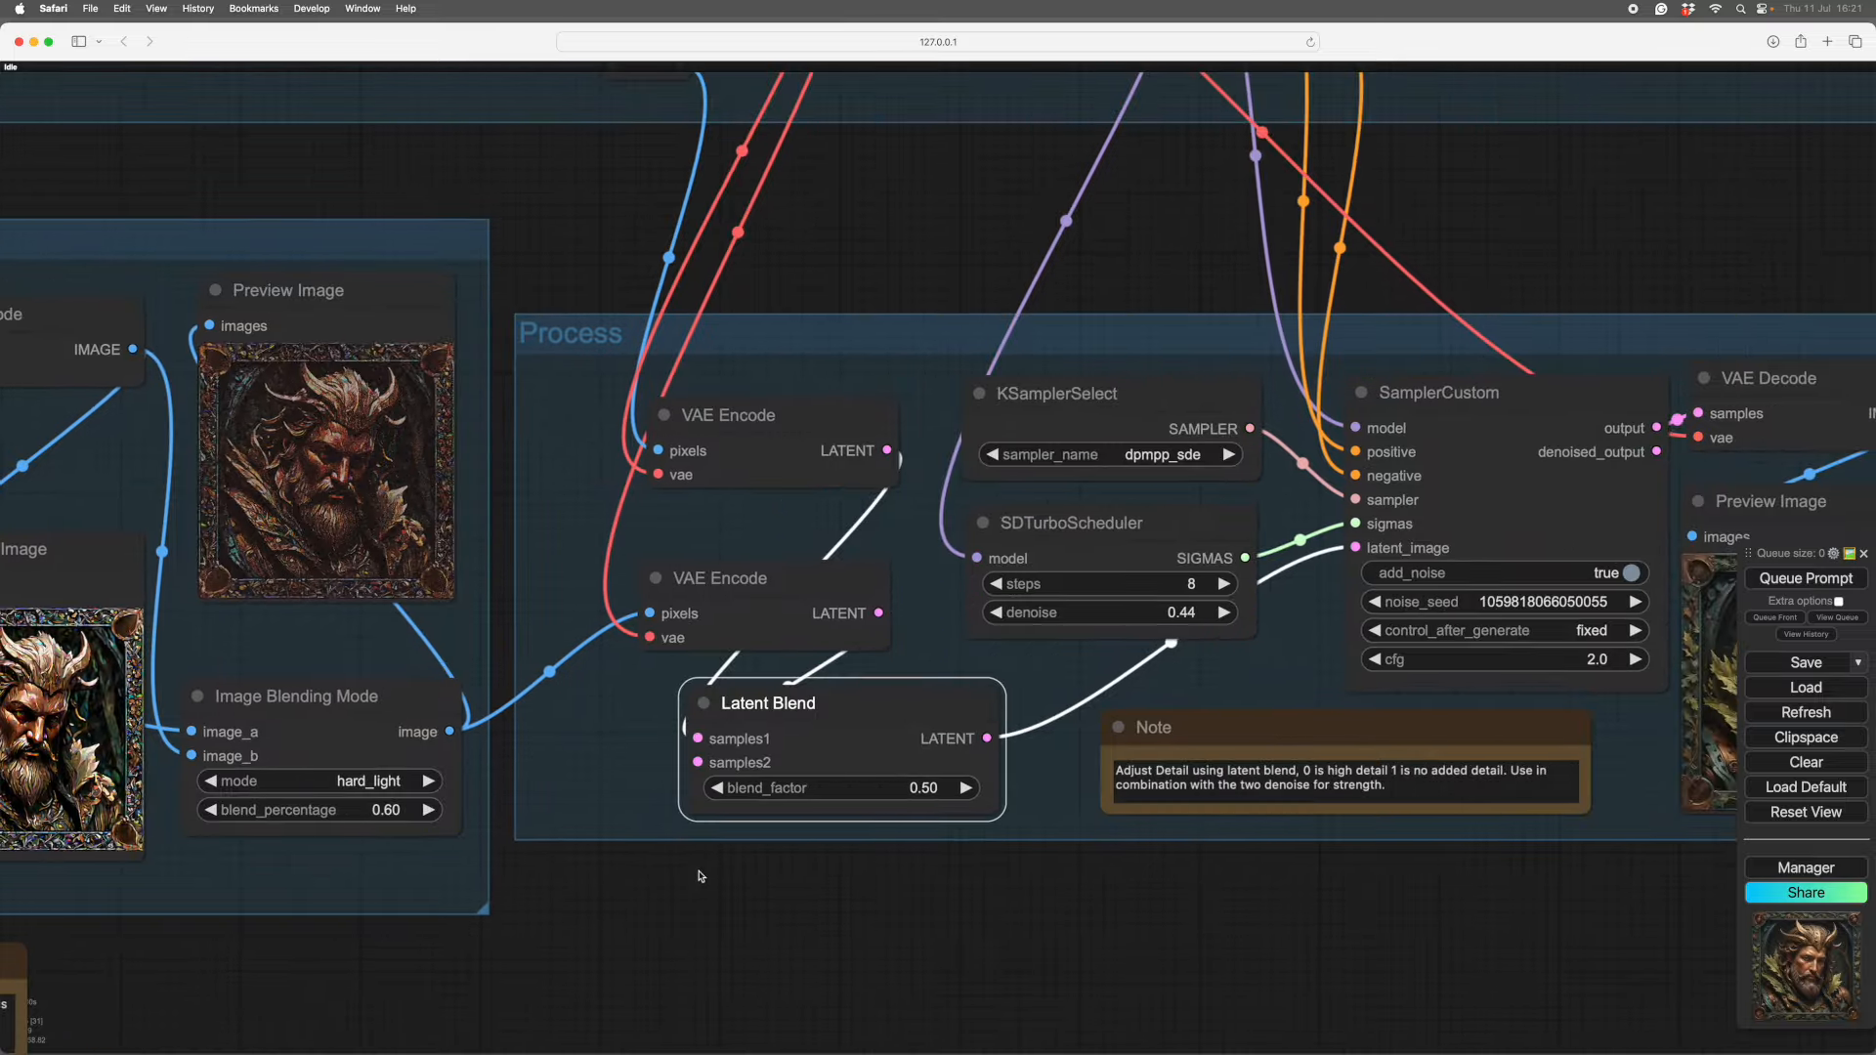
pyautogui.moveTo(932, 893); pyautogui.dragTo(884, 855)
pyautogui.moveTo(1041, 870); pyautogui.dragTo(944, 858)
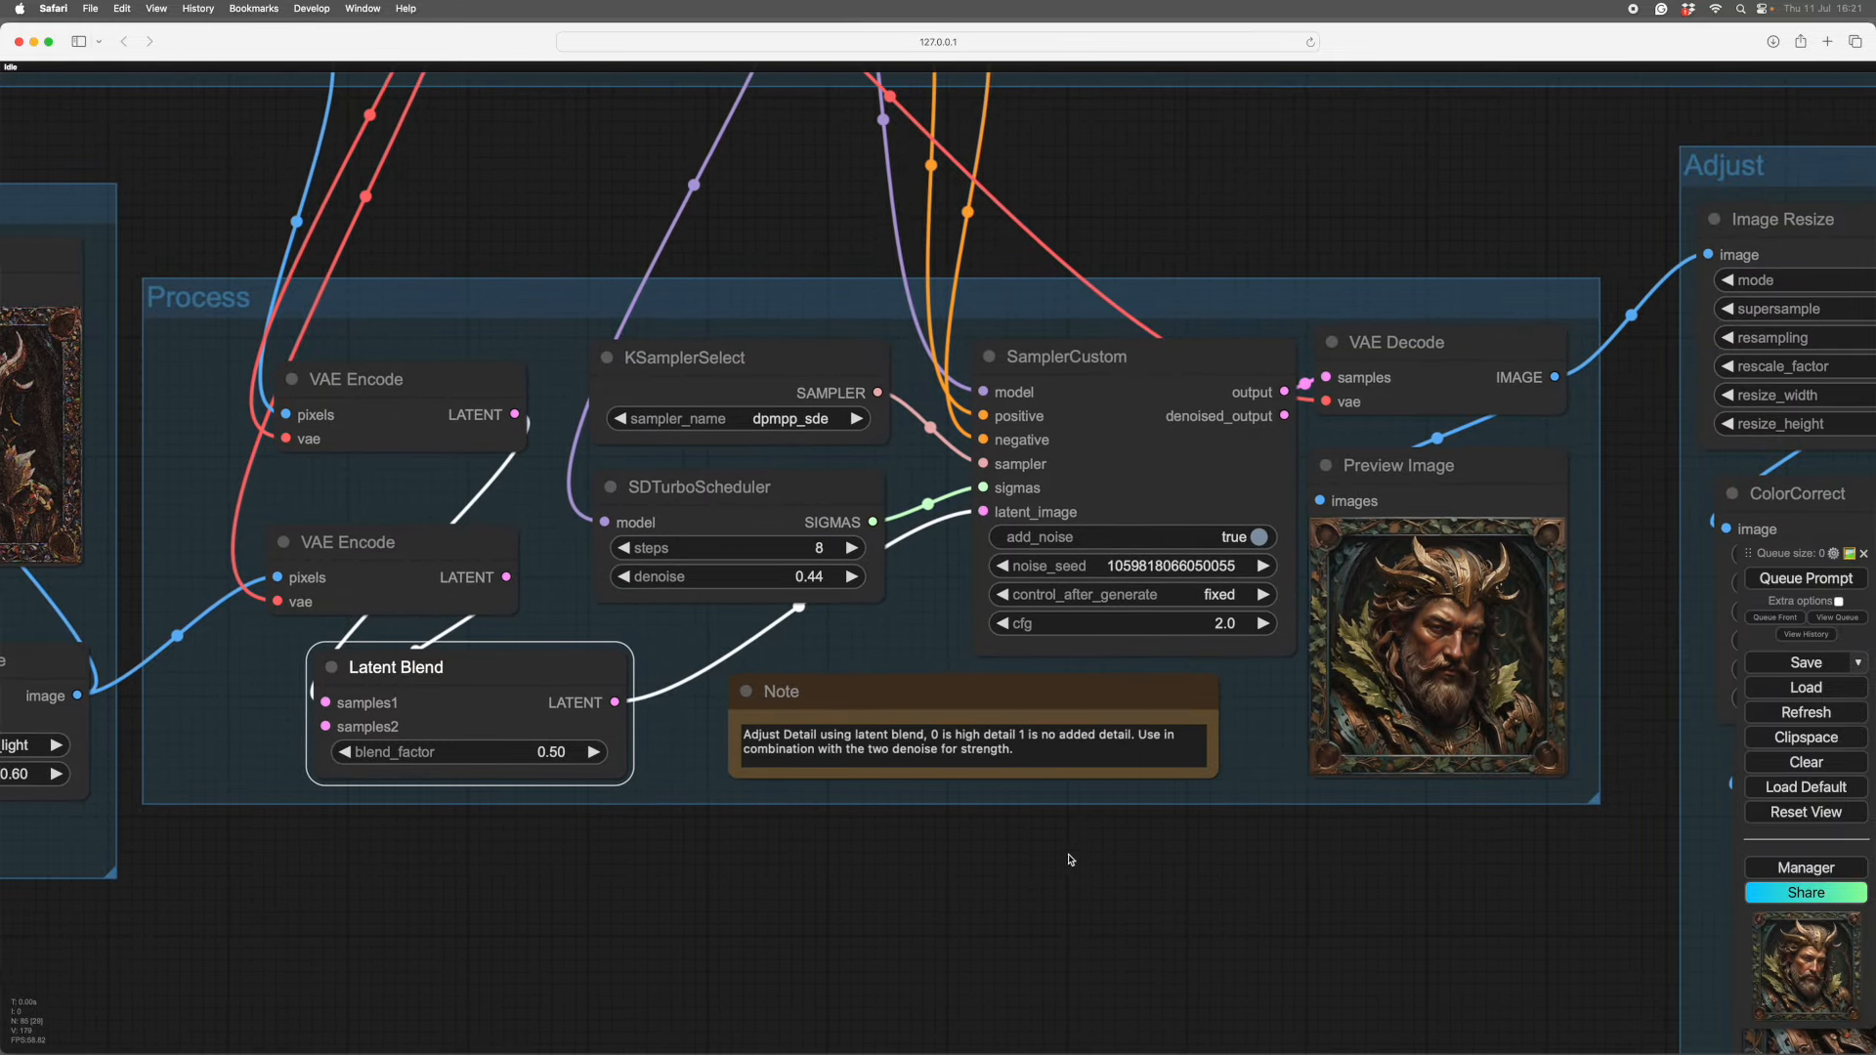
# - Follow the Process group's output towards the Adjust group and examine the Process preview image up close
pyautogui.moveTo(1070, 860); pyautogui.dragTo(897, 874)
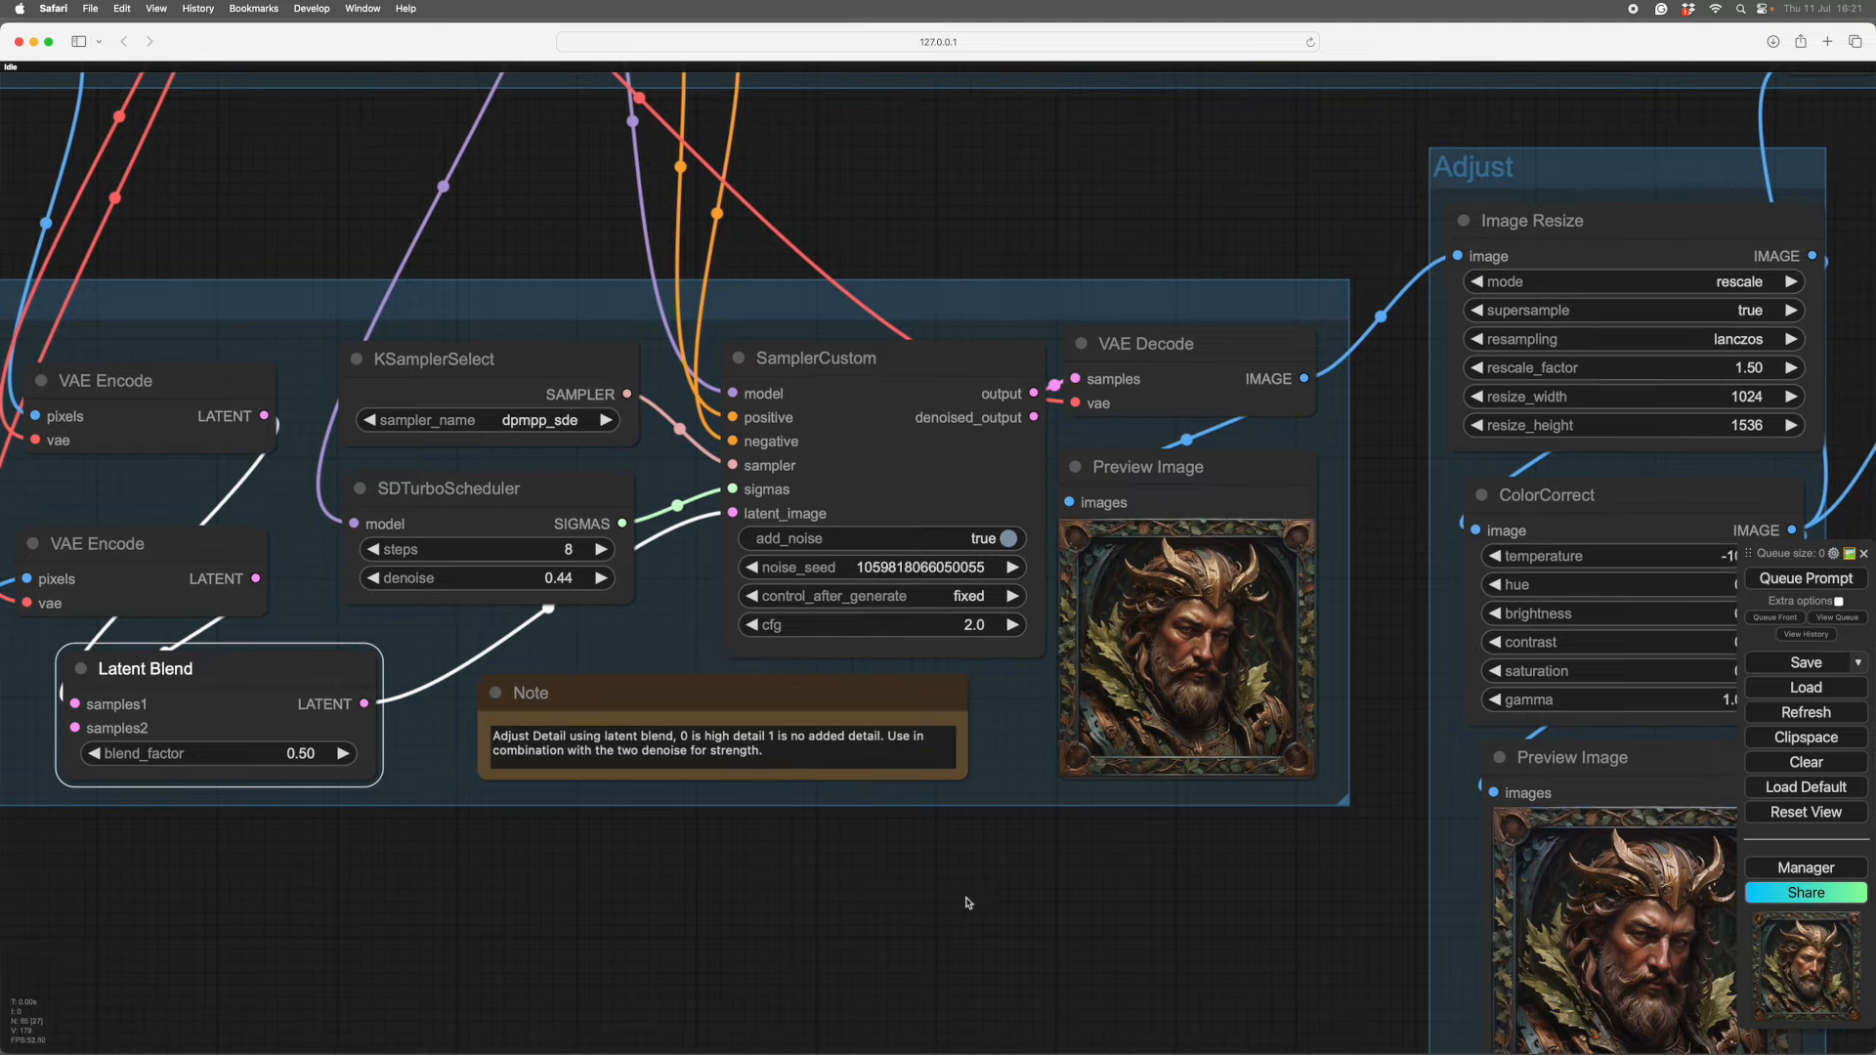
pyautogui.hscroll(15, 1064, 860)
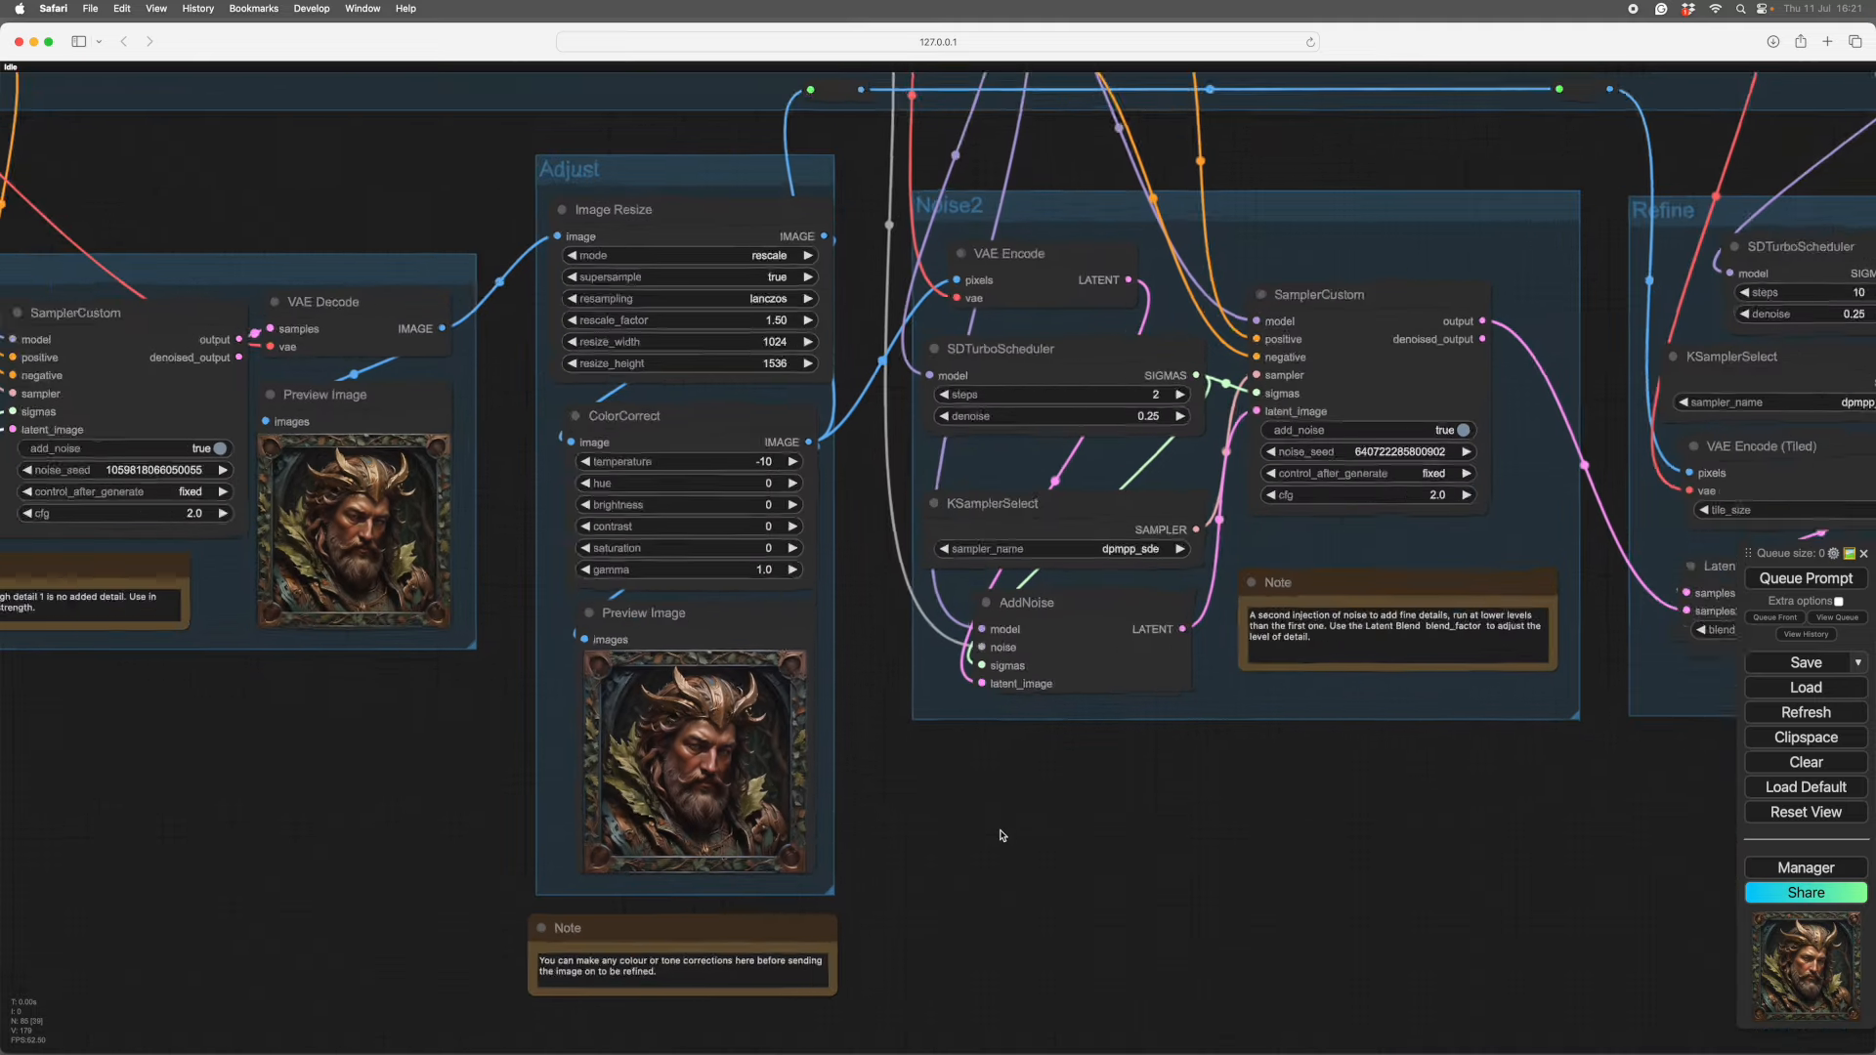
pyautogui.hscroll(-10, 996, 826)
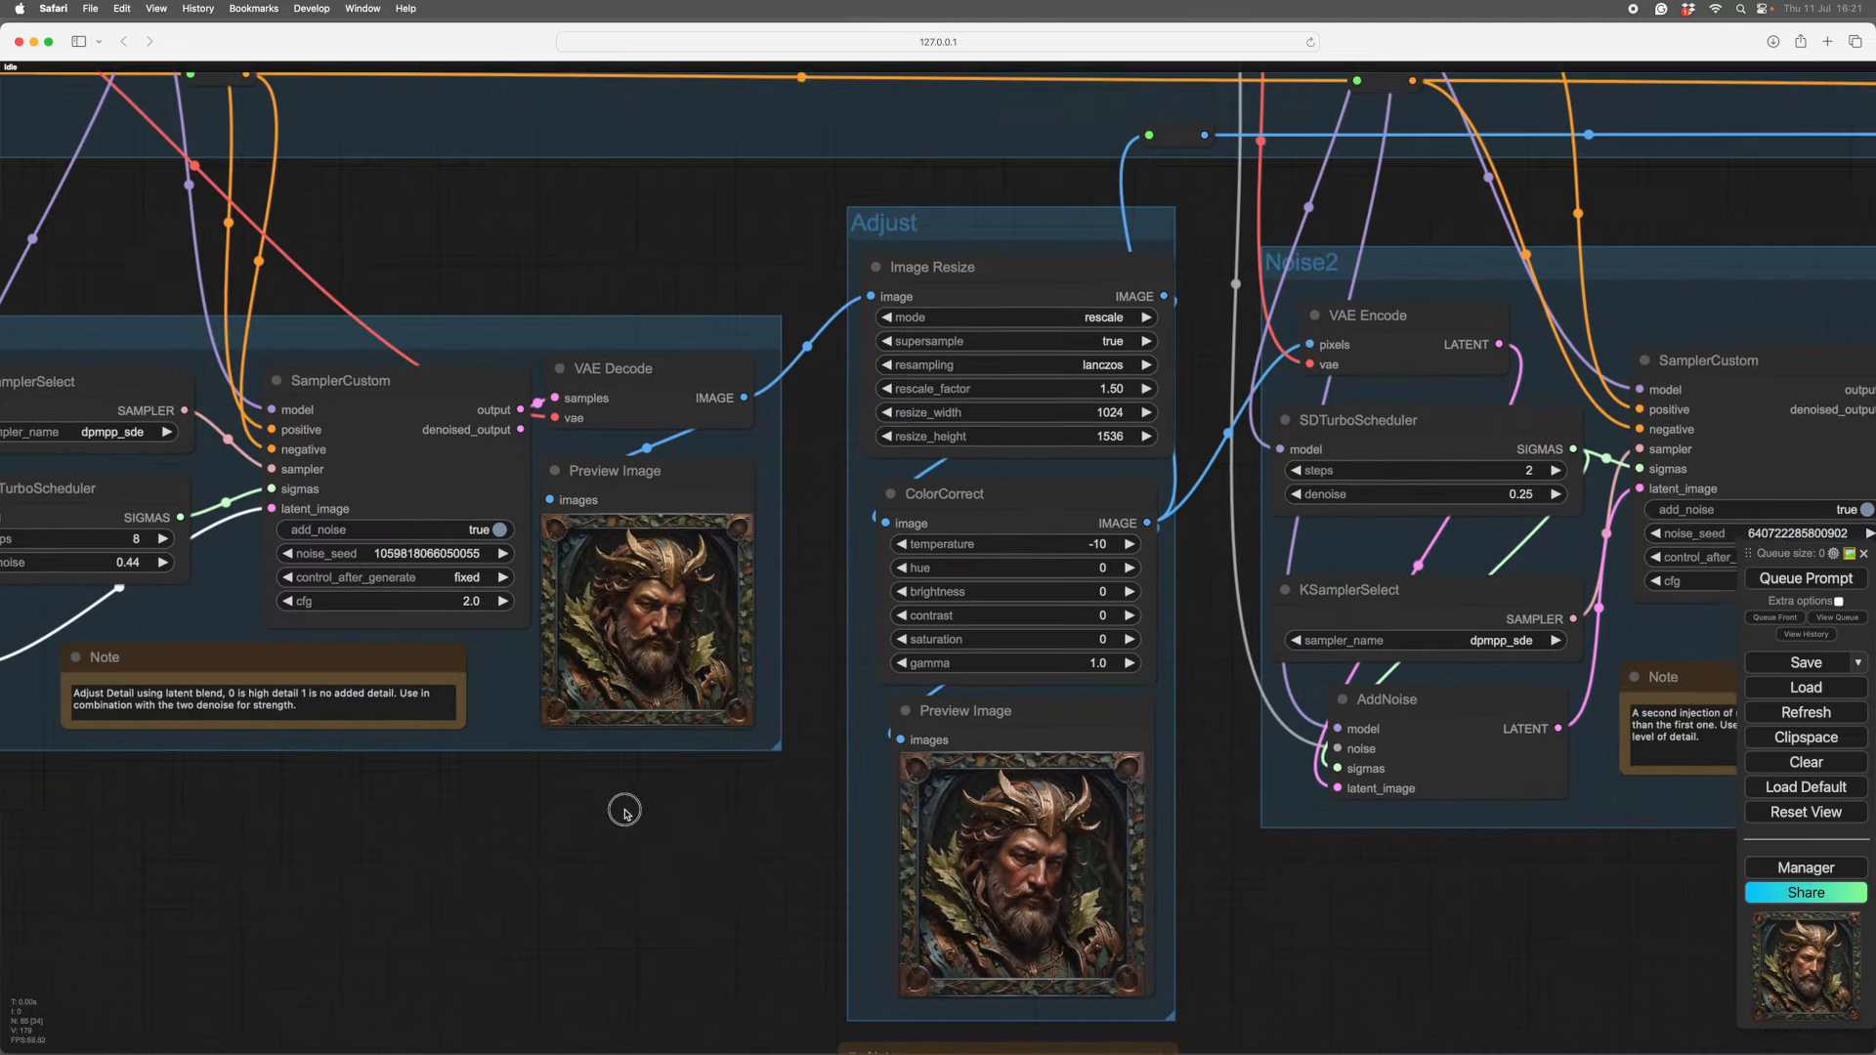
pyautogui.scroll(10, 696, 820)
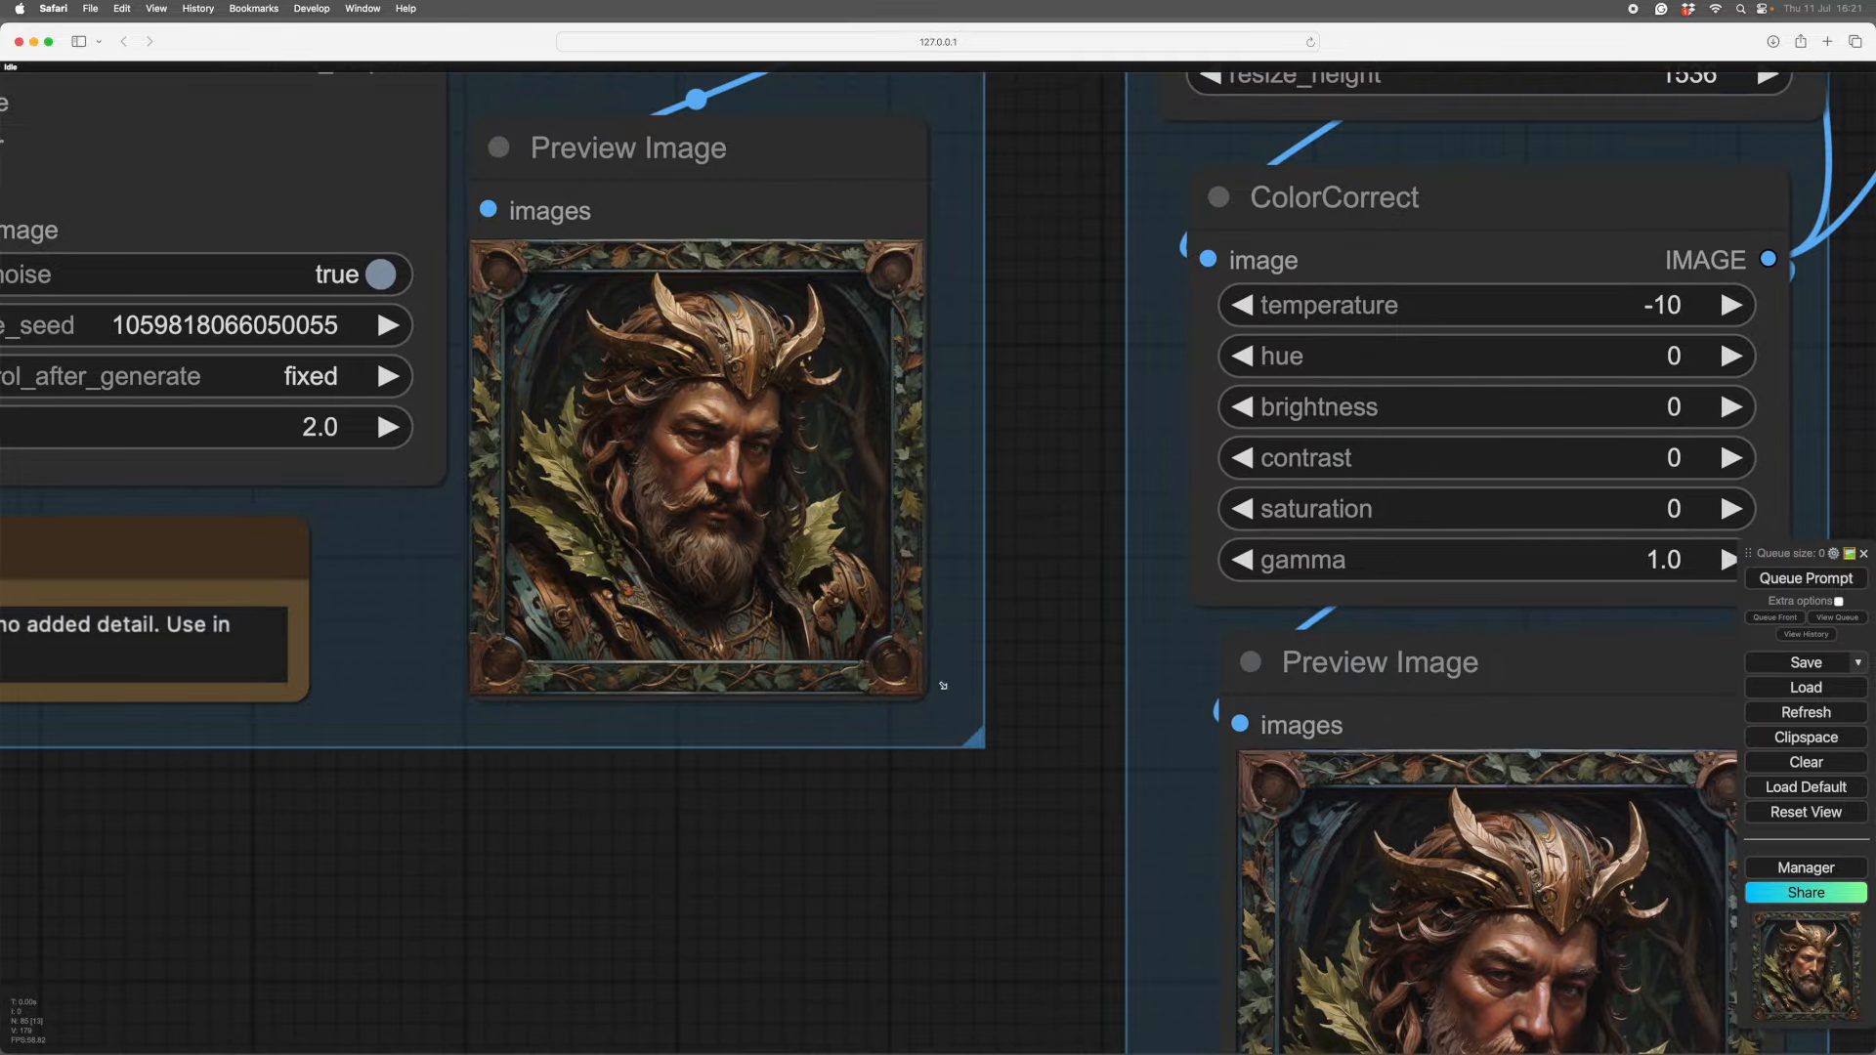
pyautogui.scroll(-2, 1109, 636)
pyautogui.scroll(10, 1109, 637)
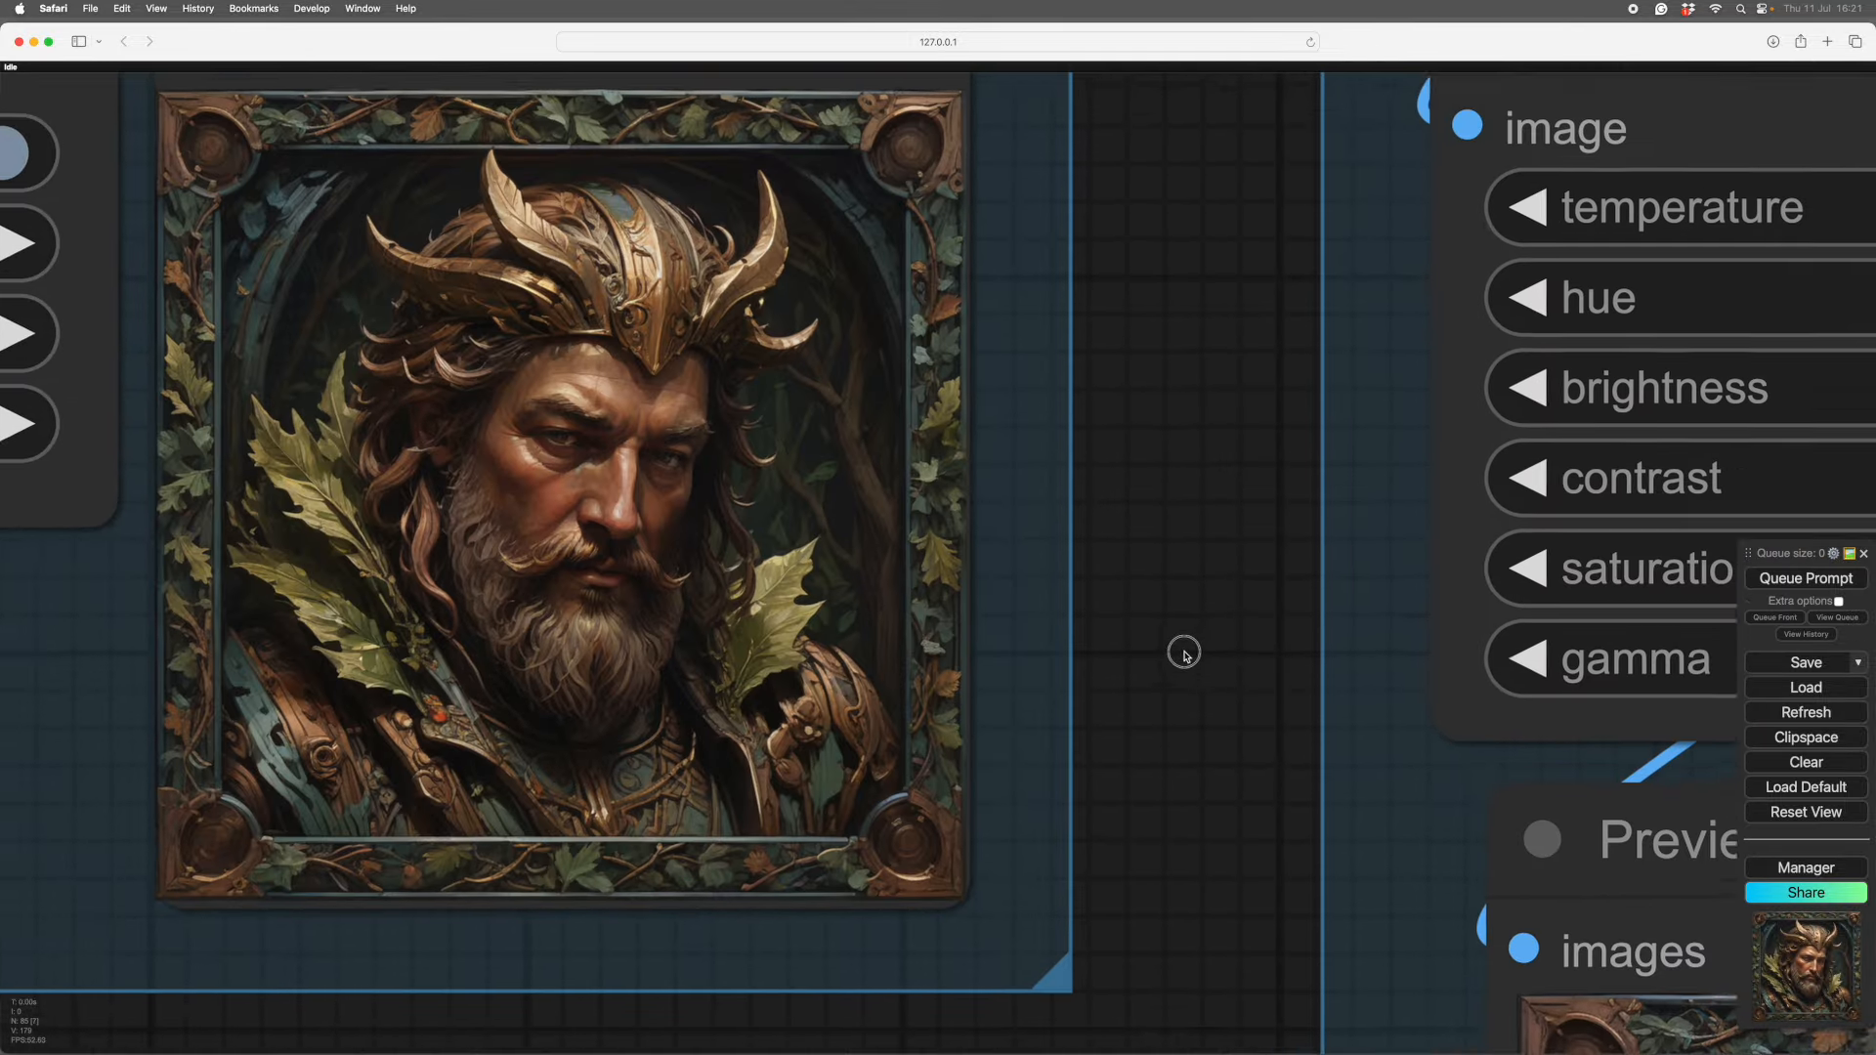
pyautogui.moveTo(1185, 652); pyautogui.dragTo(1348, 700)
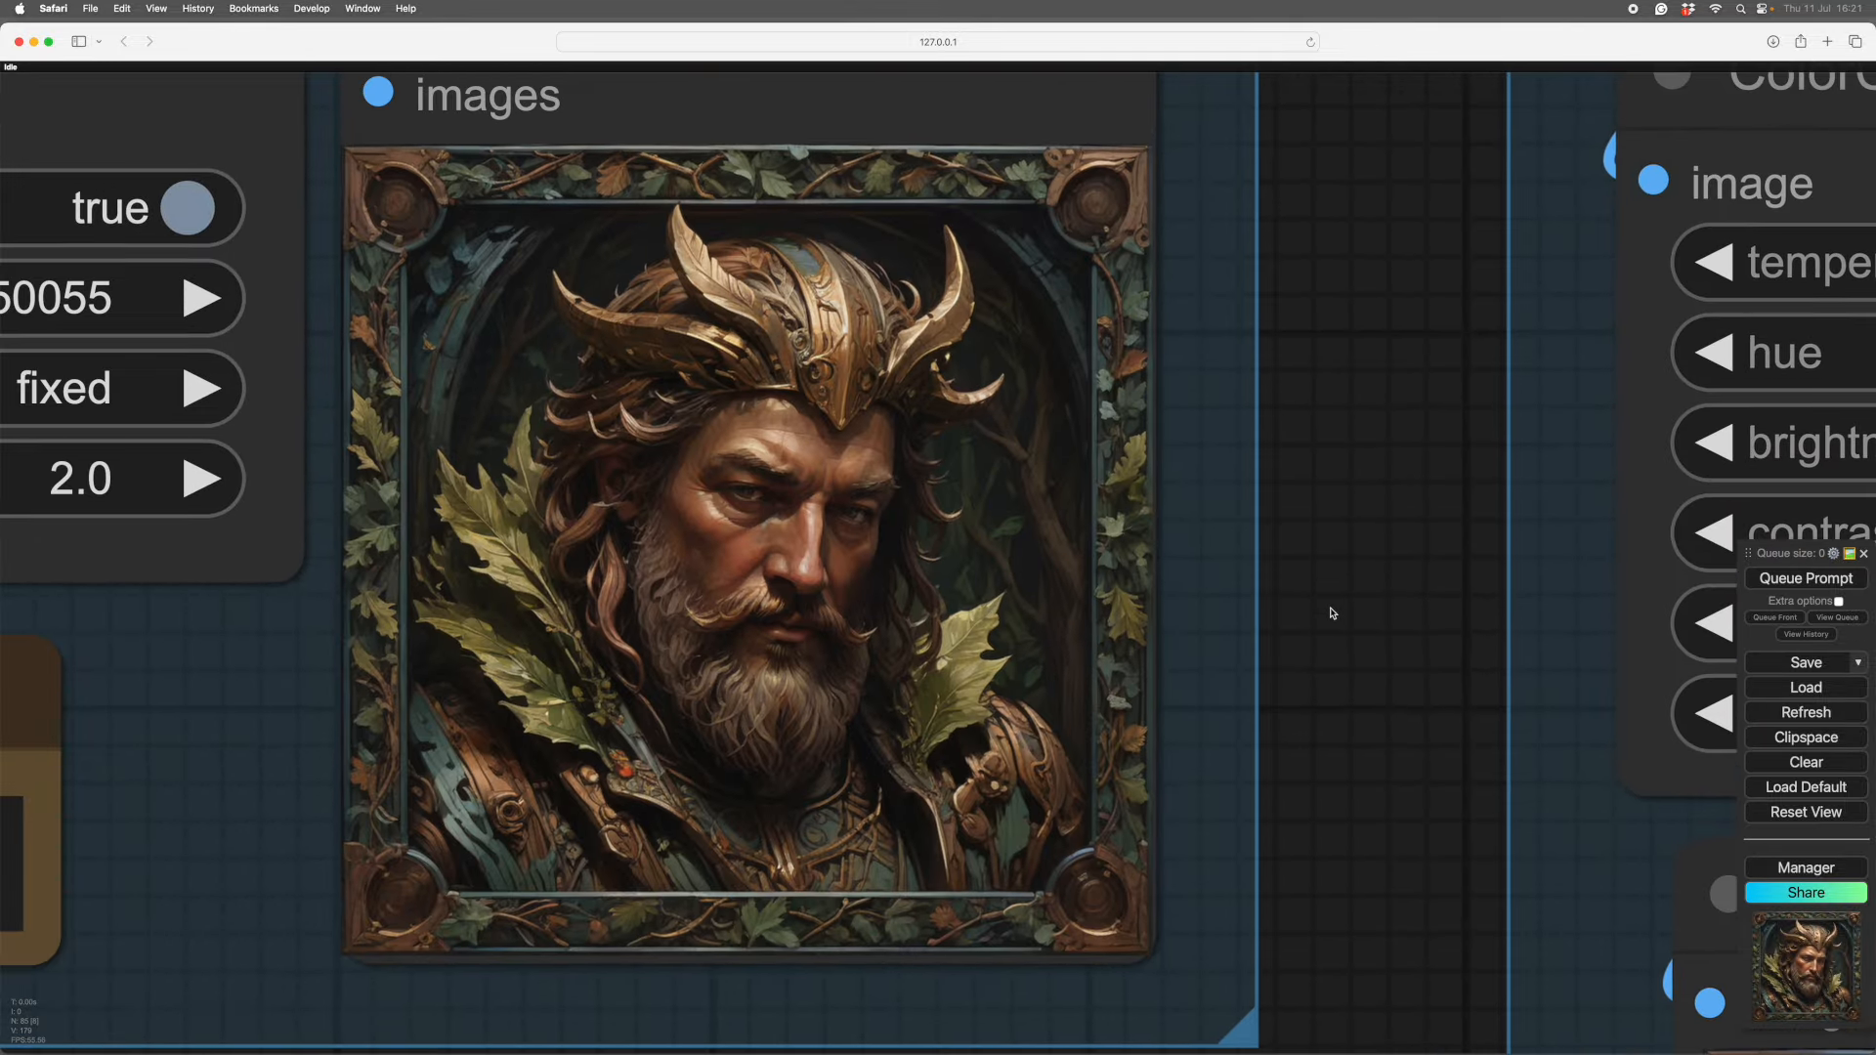
pyautogui.scroll(-3, 1339, 609)
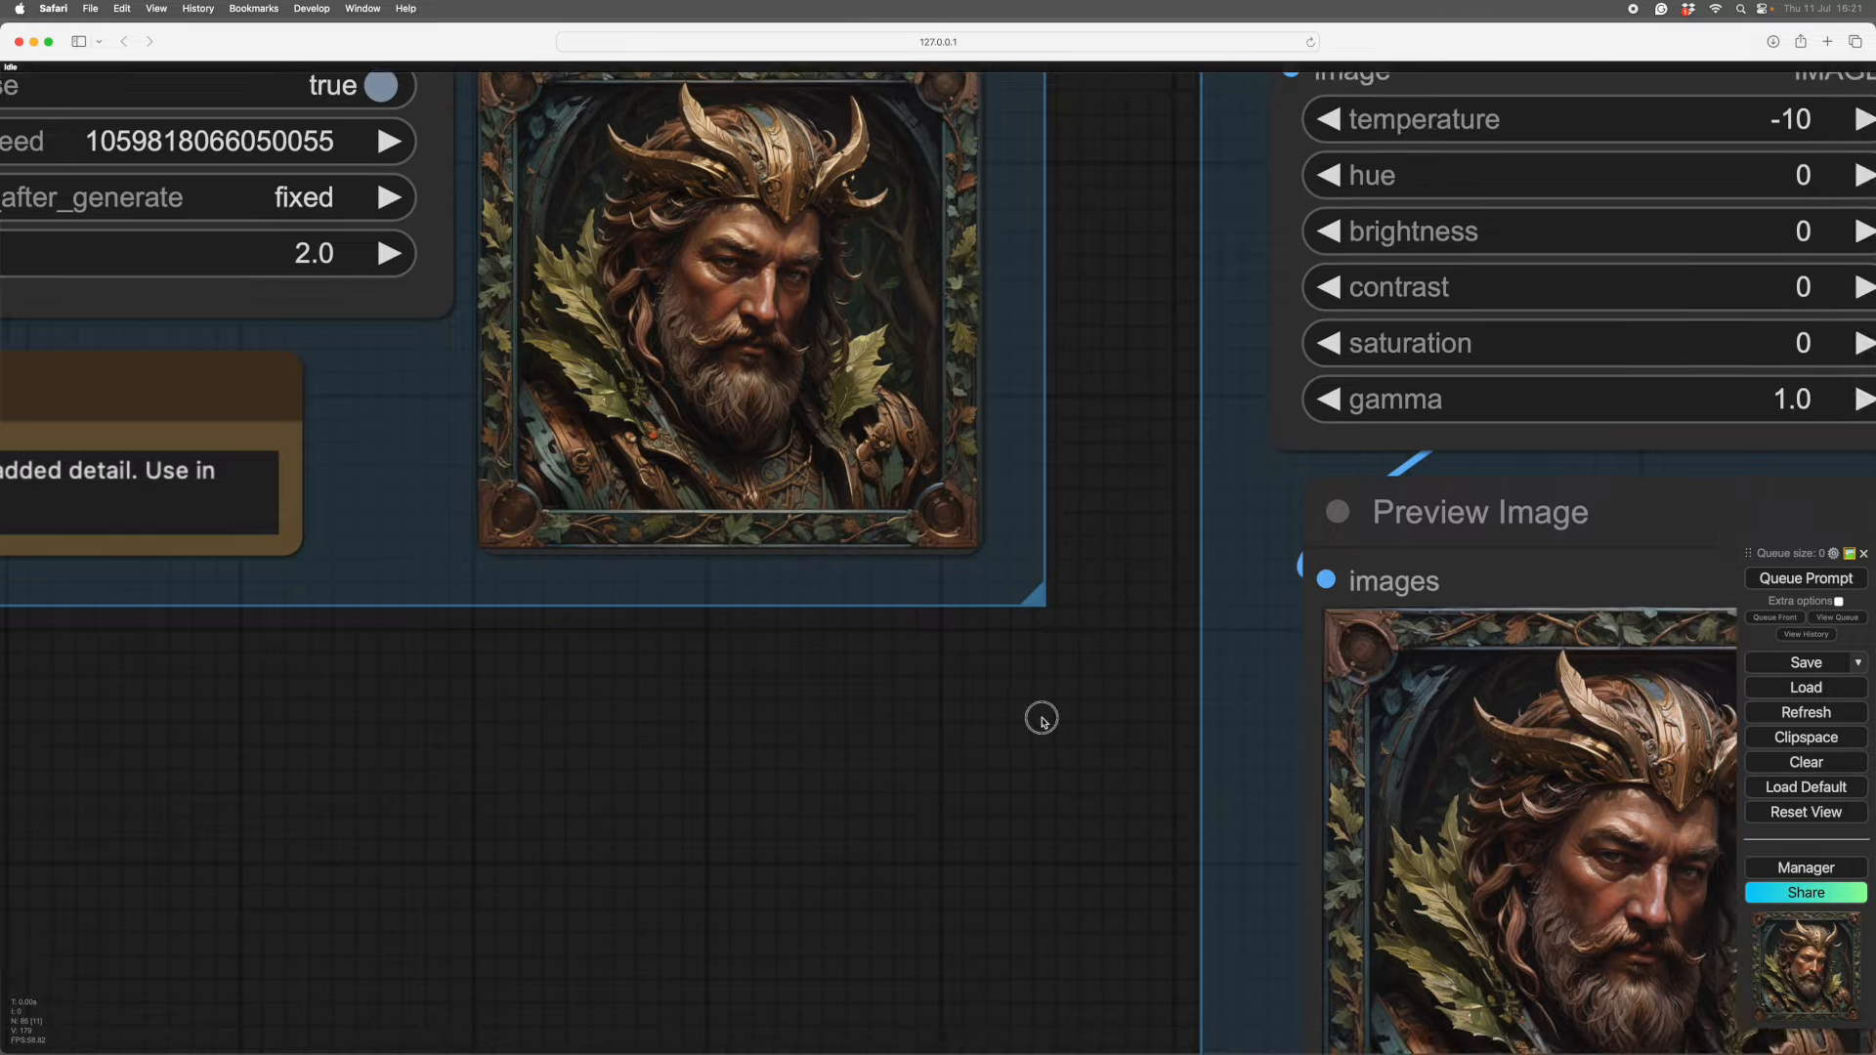
# - Compare the Adjust group's preview image with the Process preview and review the Image Resize and ColorCorrect settings
pyautogui.moveTo(1039, 712); pyautogui.dragTo(557, 503)
pyautogui.scroll(-3, 1539, 715)
pyautogui.scroll(2, 1415, 791)
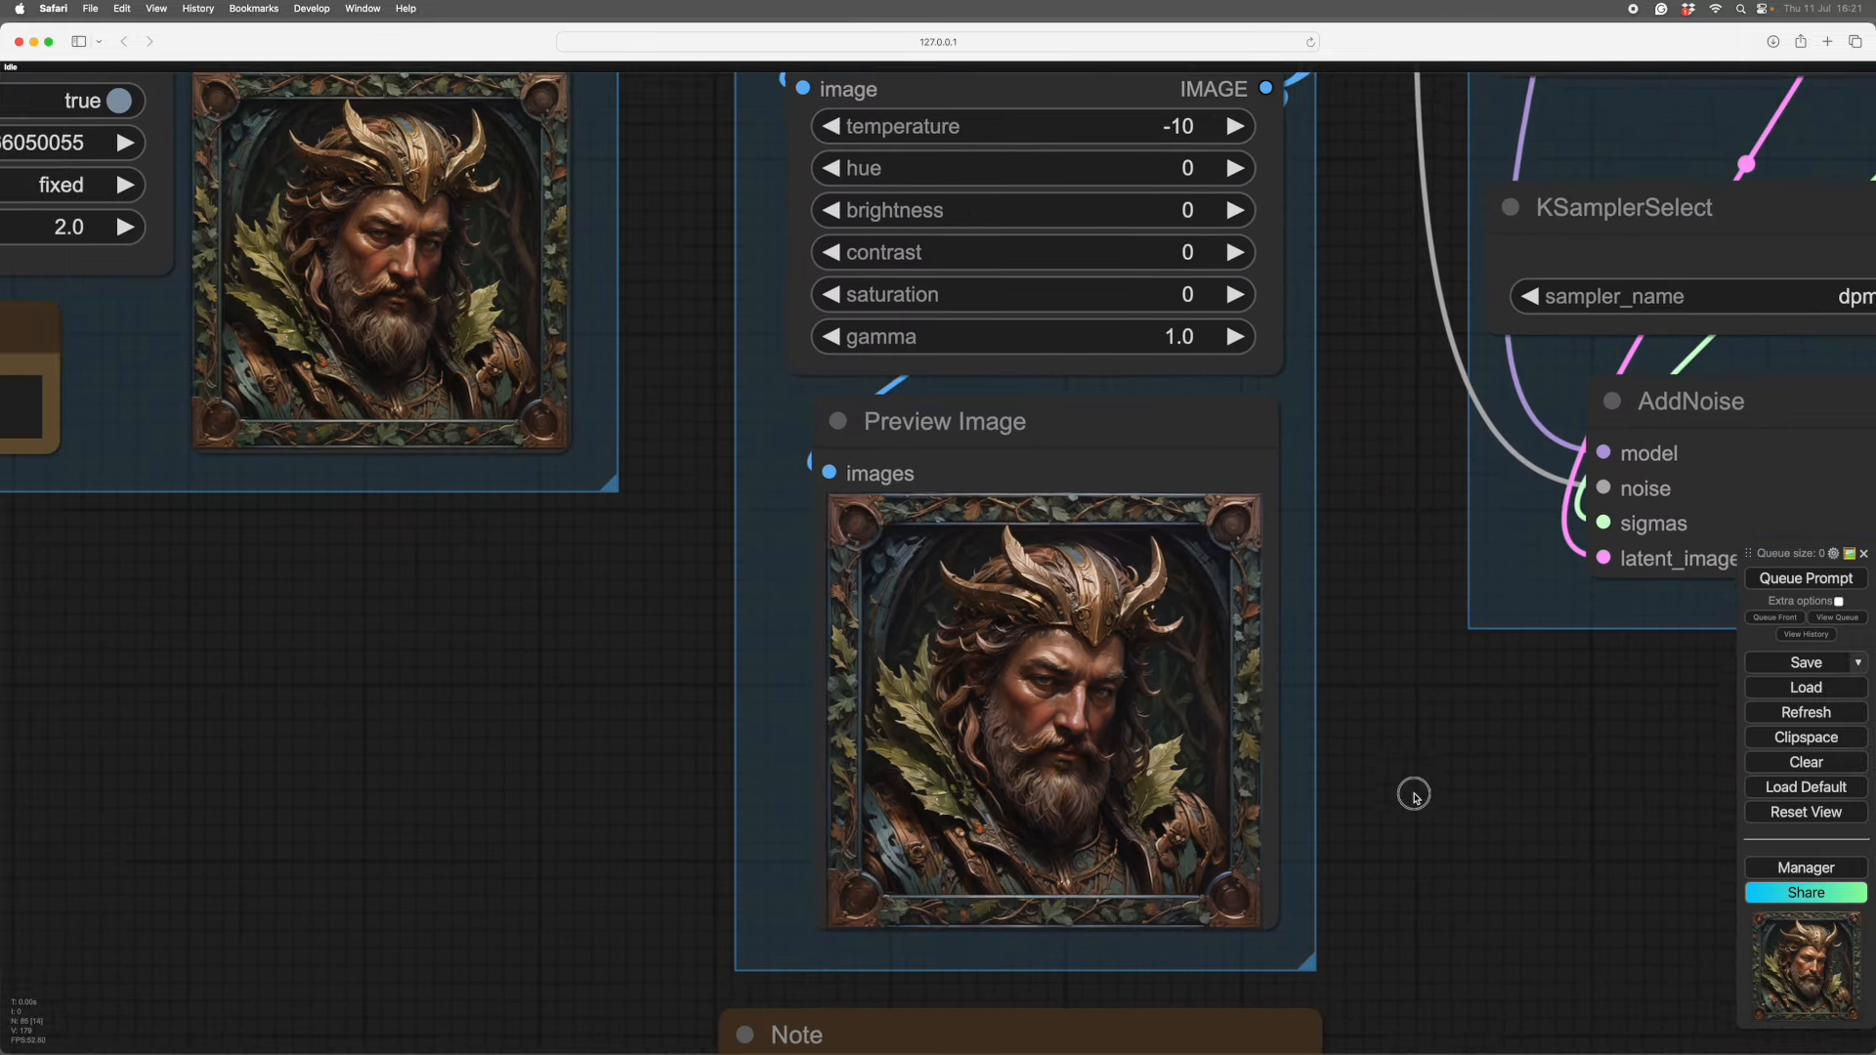
pyautogui.scroll(-2, 1449, 798)
pyautogui.moveTo(1449, 799); pyautogui.dragTo(1164, 875)
pyautogui.scroll(-2, 1358, 837)
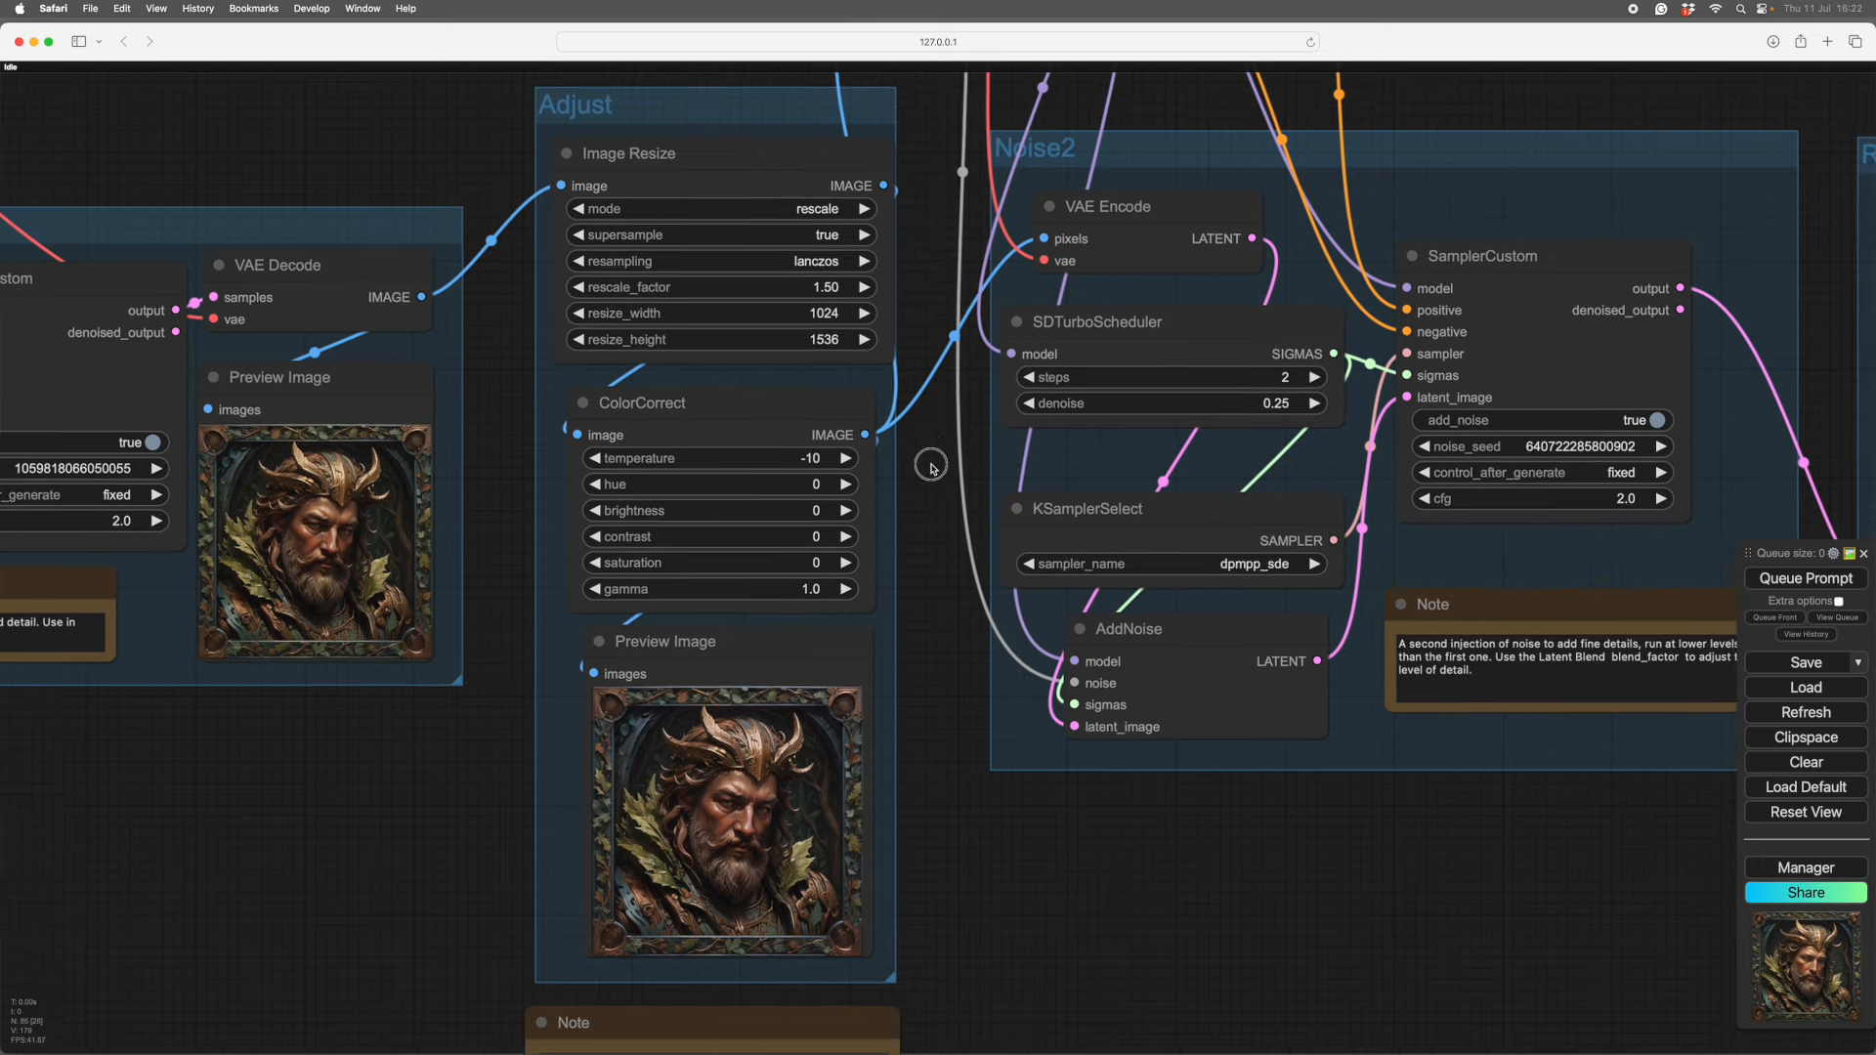
pyautogui.scroll(3, 929, 455)
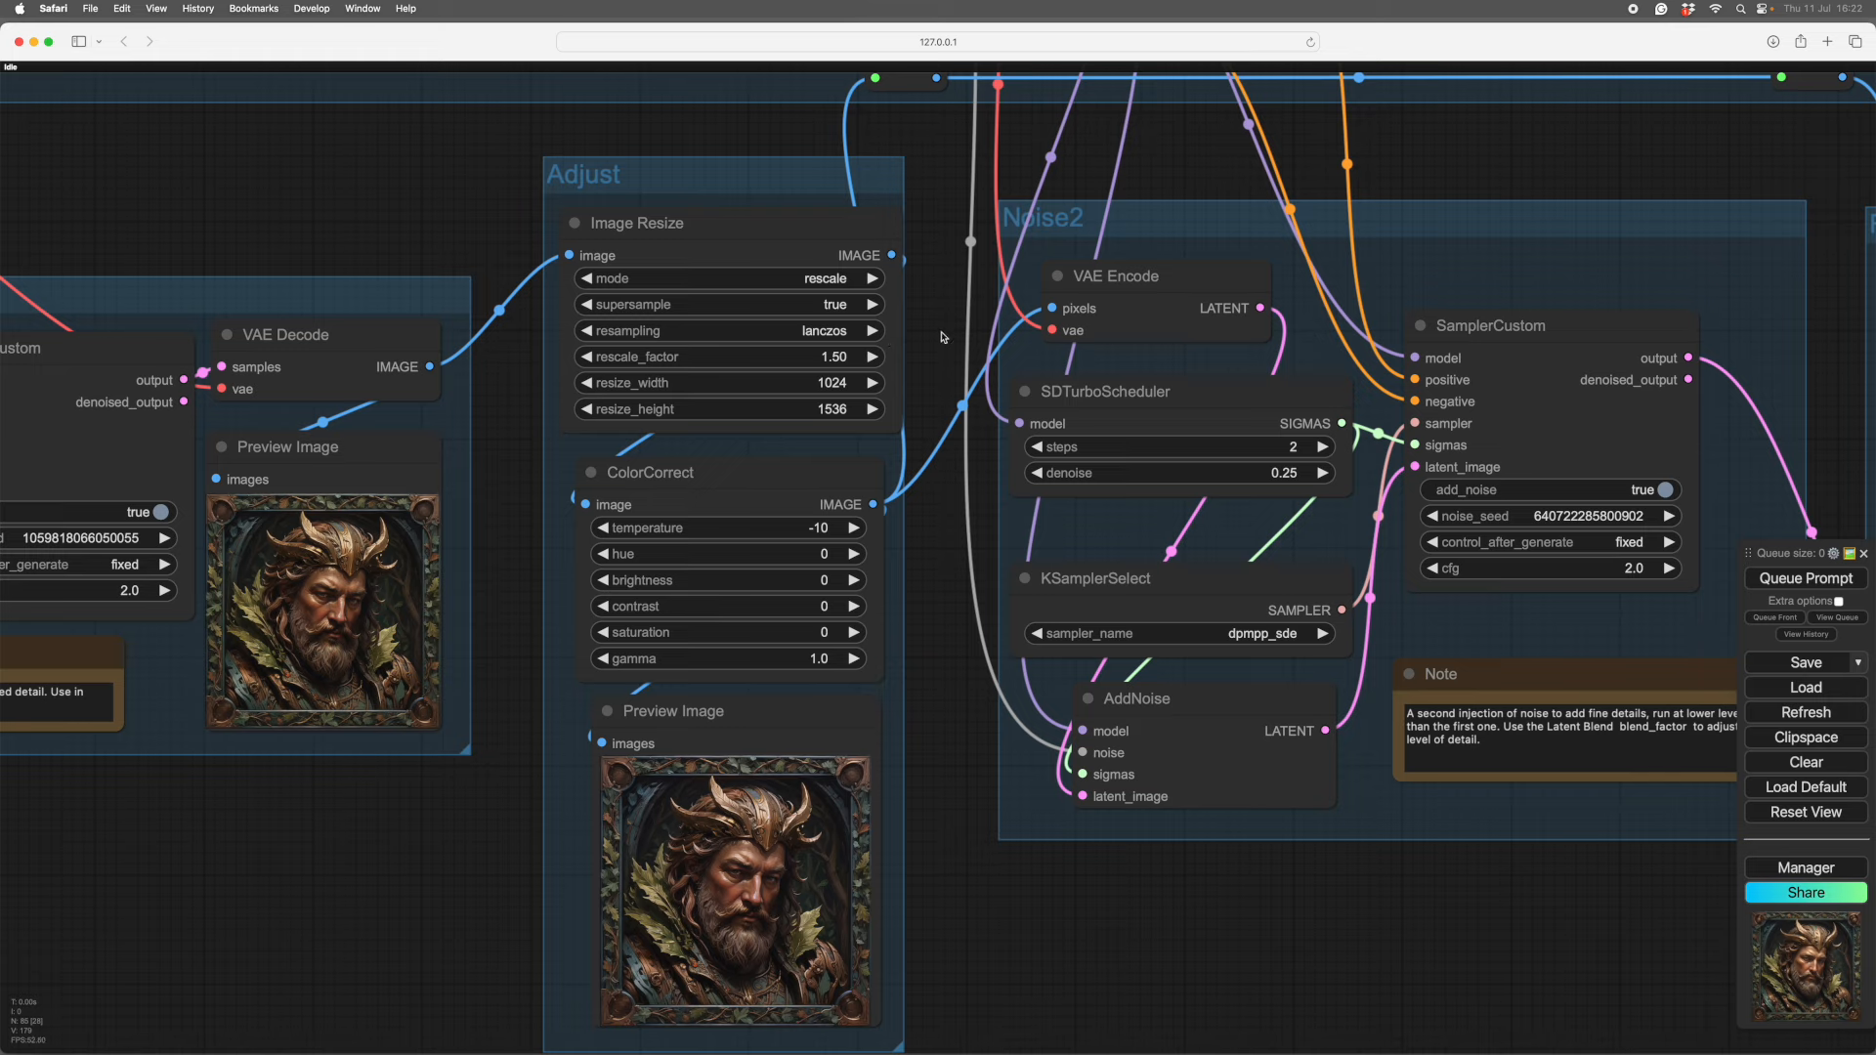
pyautogui.scroll(-1, 944, 338)
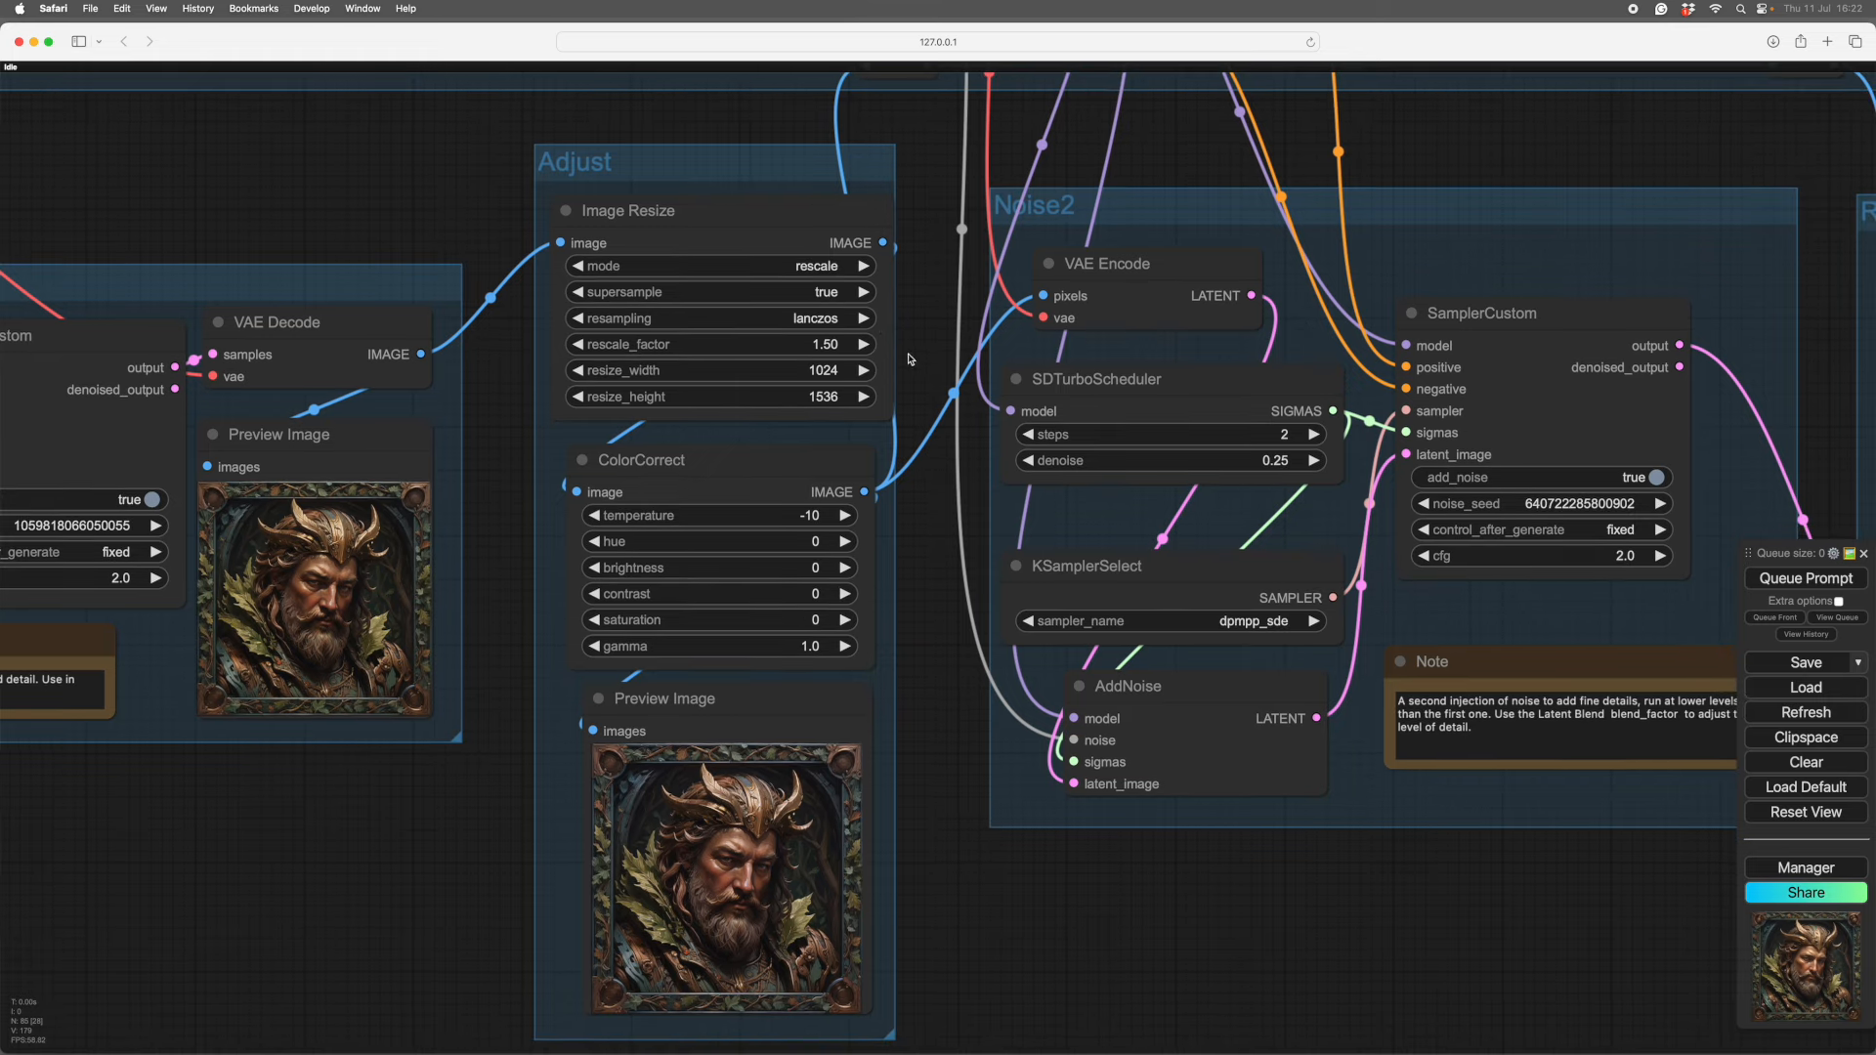
pyautogui.scroll(-1, 881, 335)
# - Review the Noise2 group's scheduler, sampler and AddNoise nodes and read its note on the second noise injection
pyautogui.hscroll(5, 939, 586)
pyautogui.scroll(3, 999, 968)
pyautogui.scroll(-3, 1007, 967)
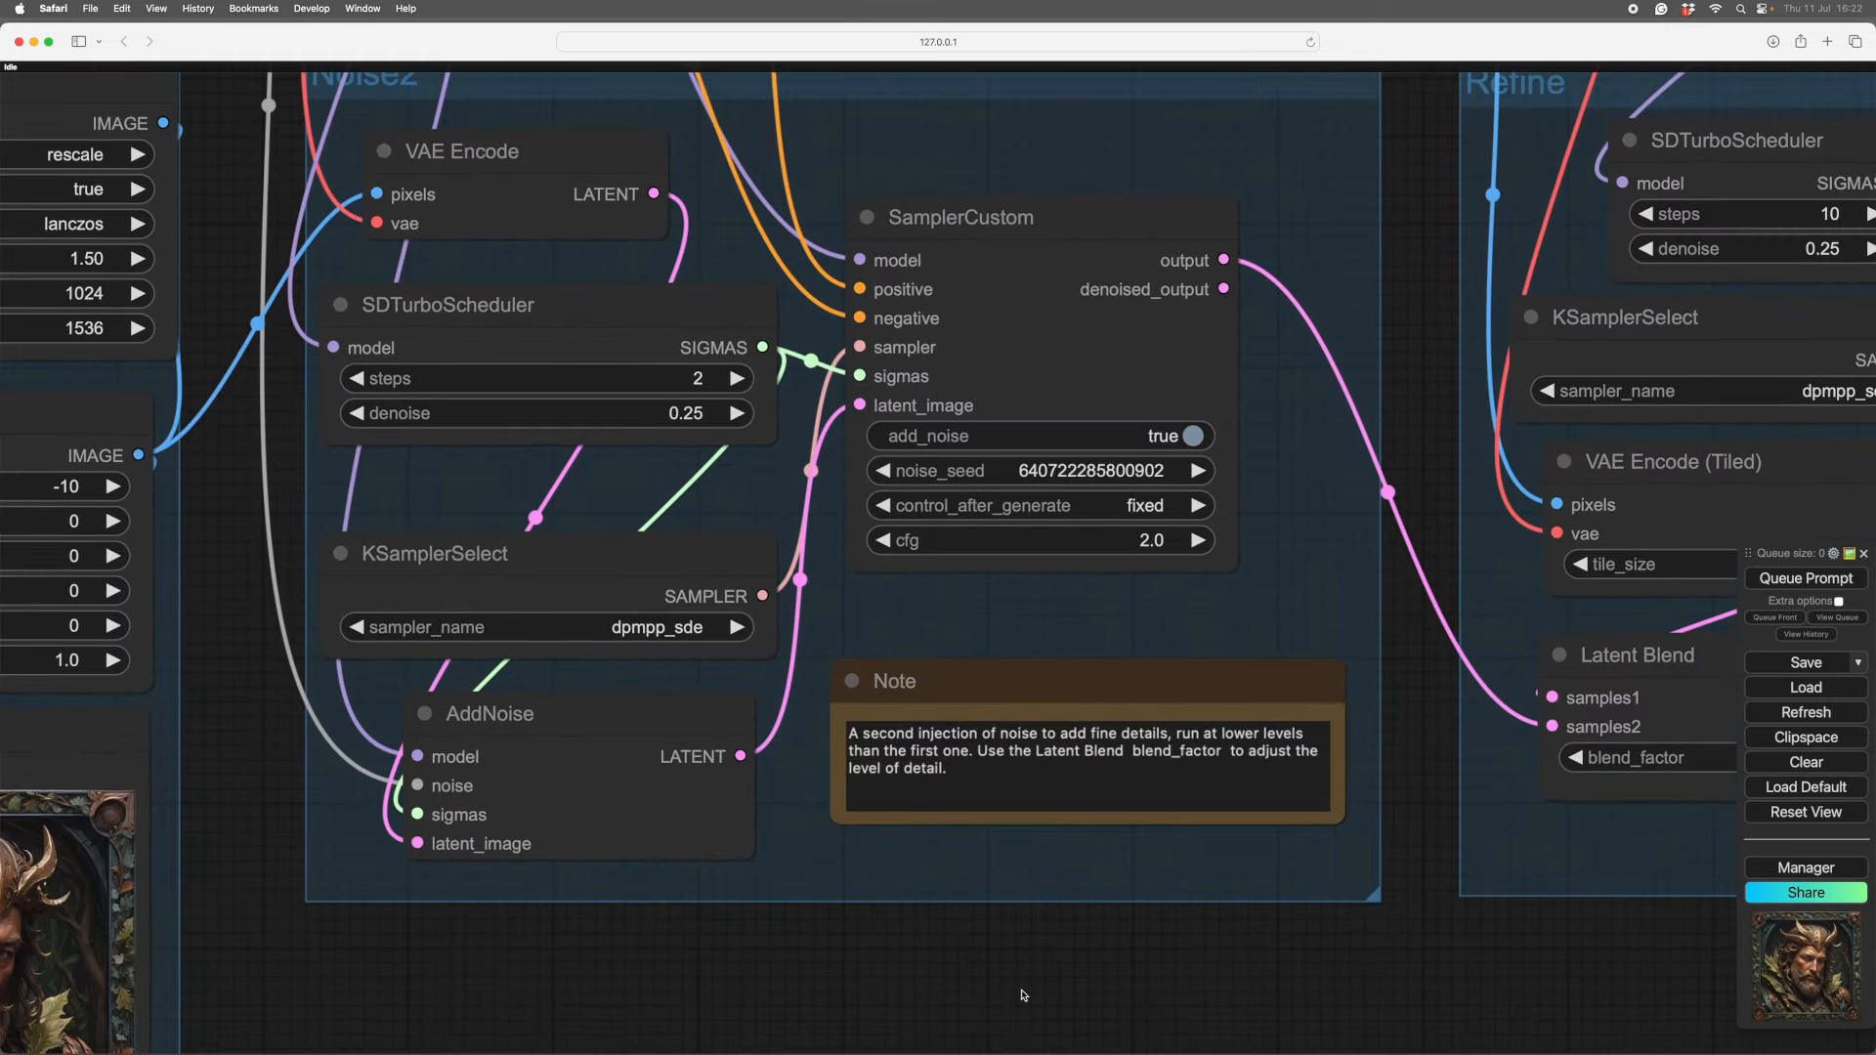
pyautogui.scroll(3, 1021, 987)
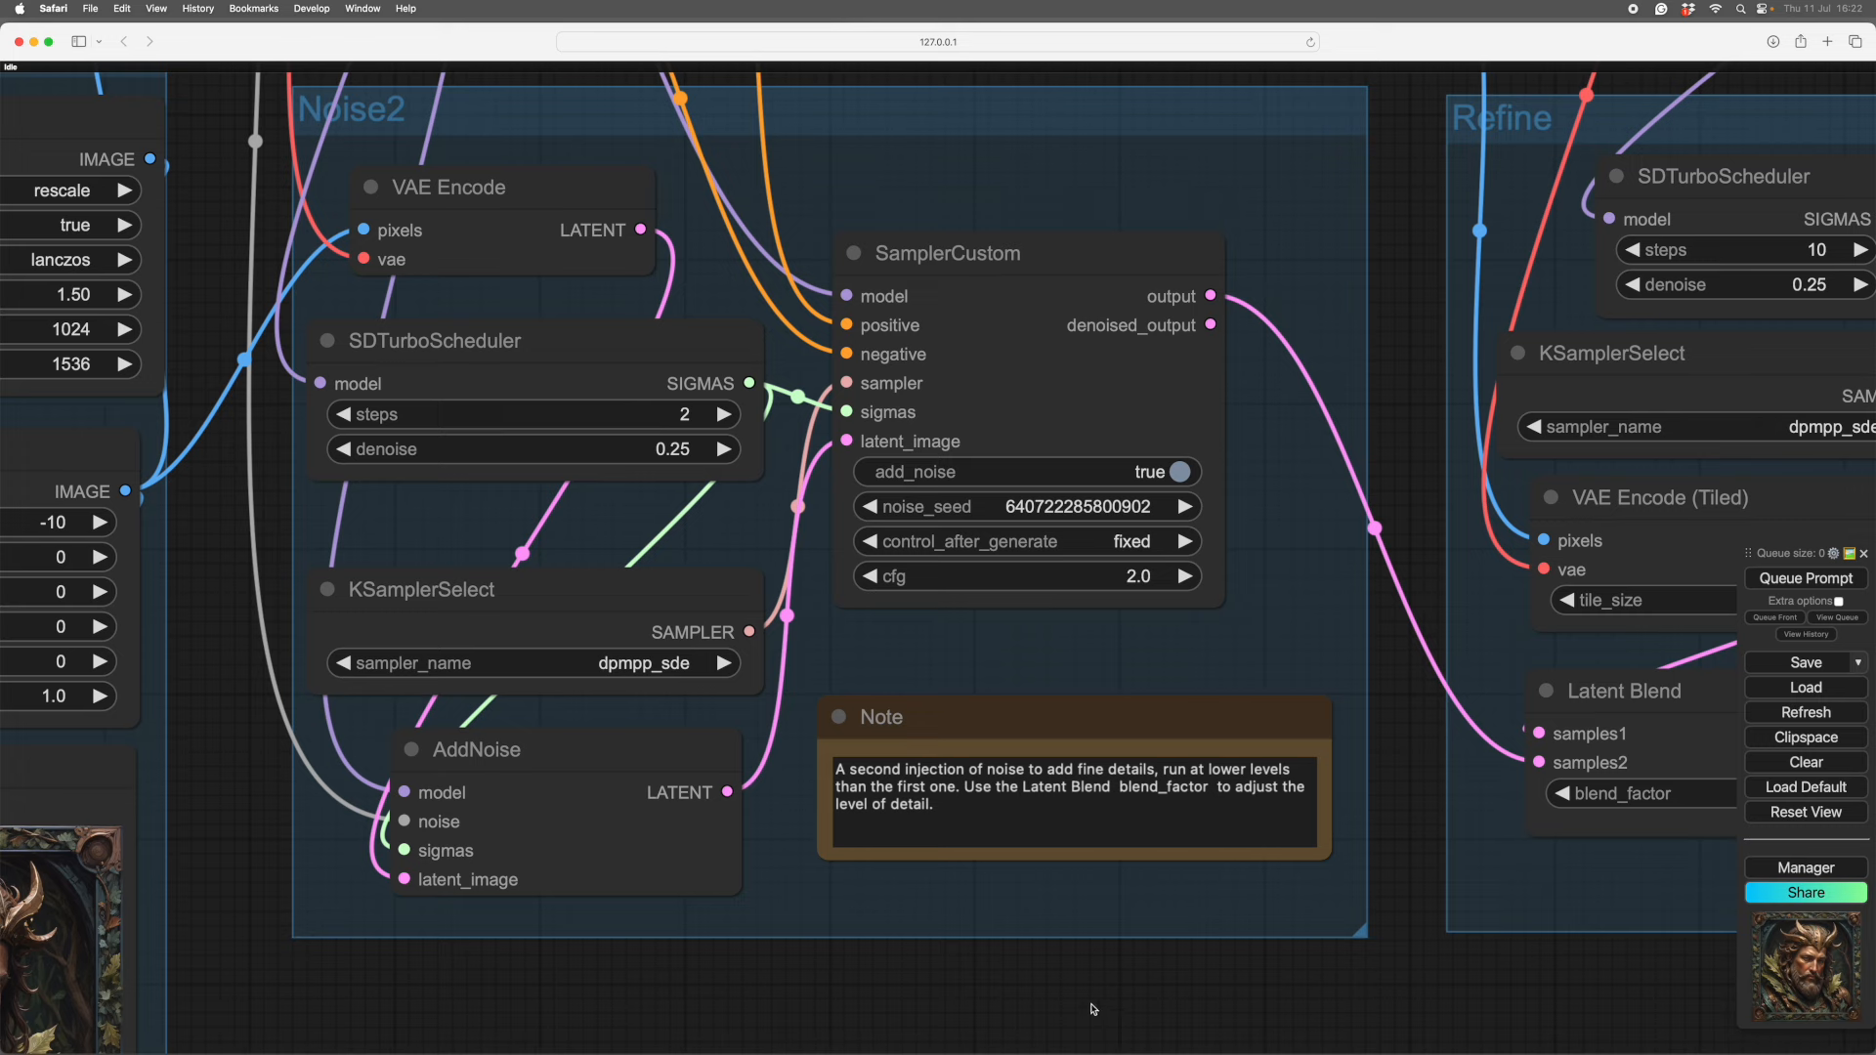
pyautogui.scroll(1, 1094, 1009)
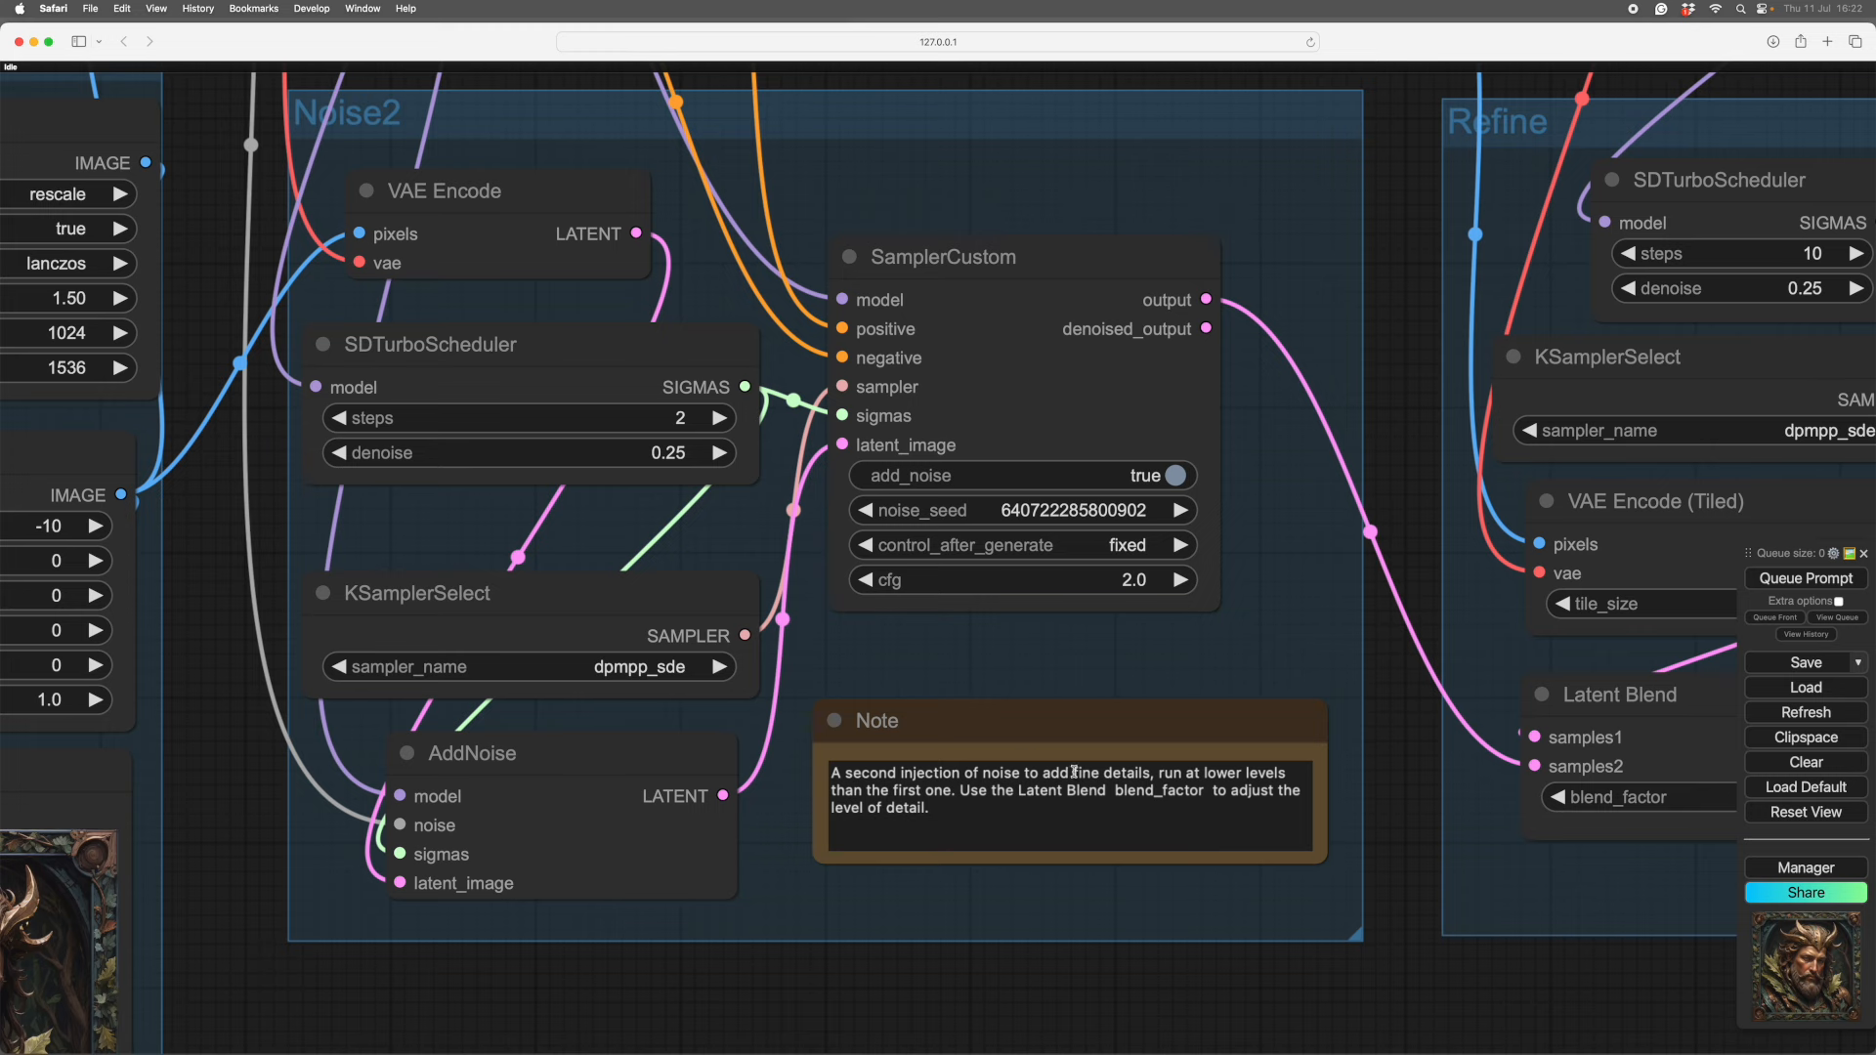
pyautogui.scroll(-2, 1424, 718)
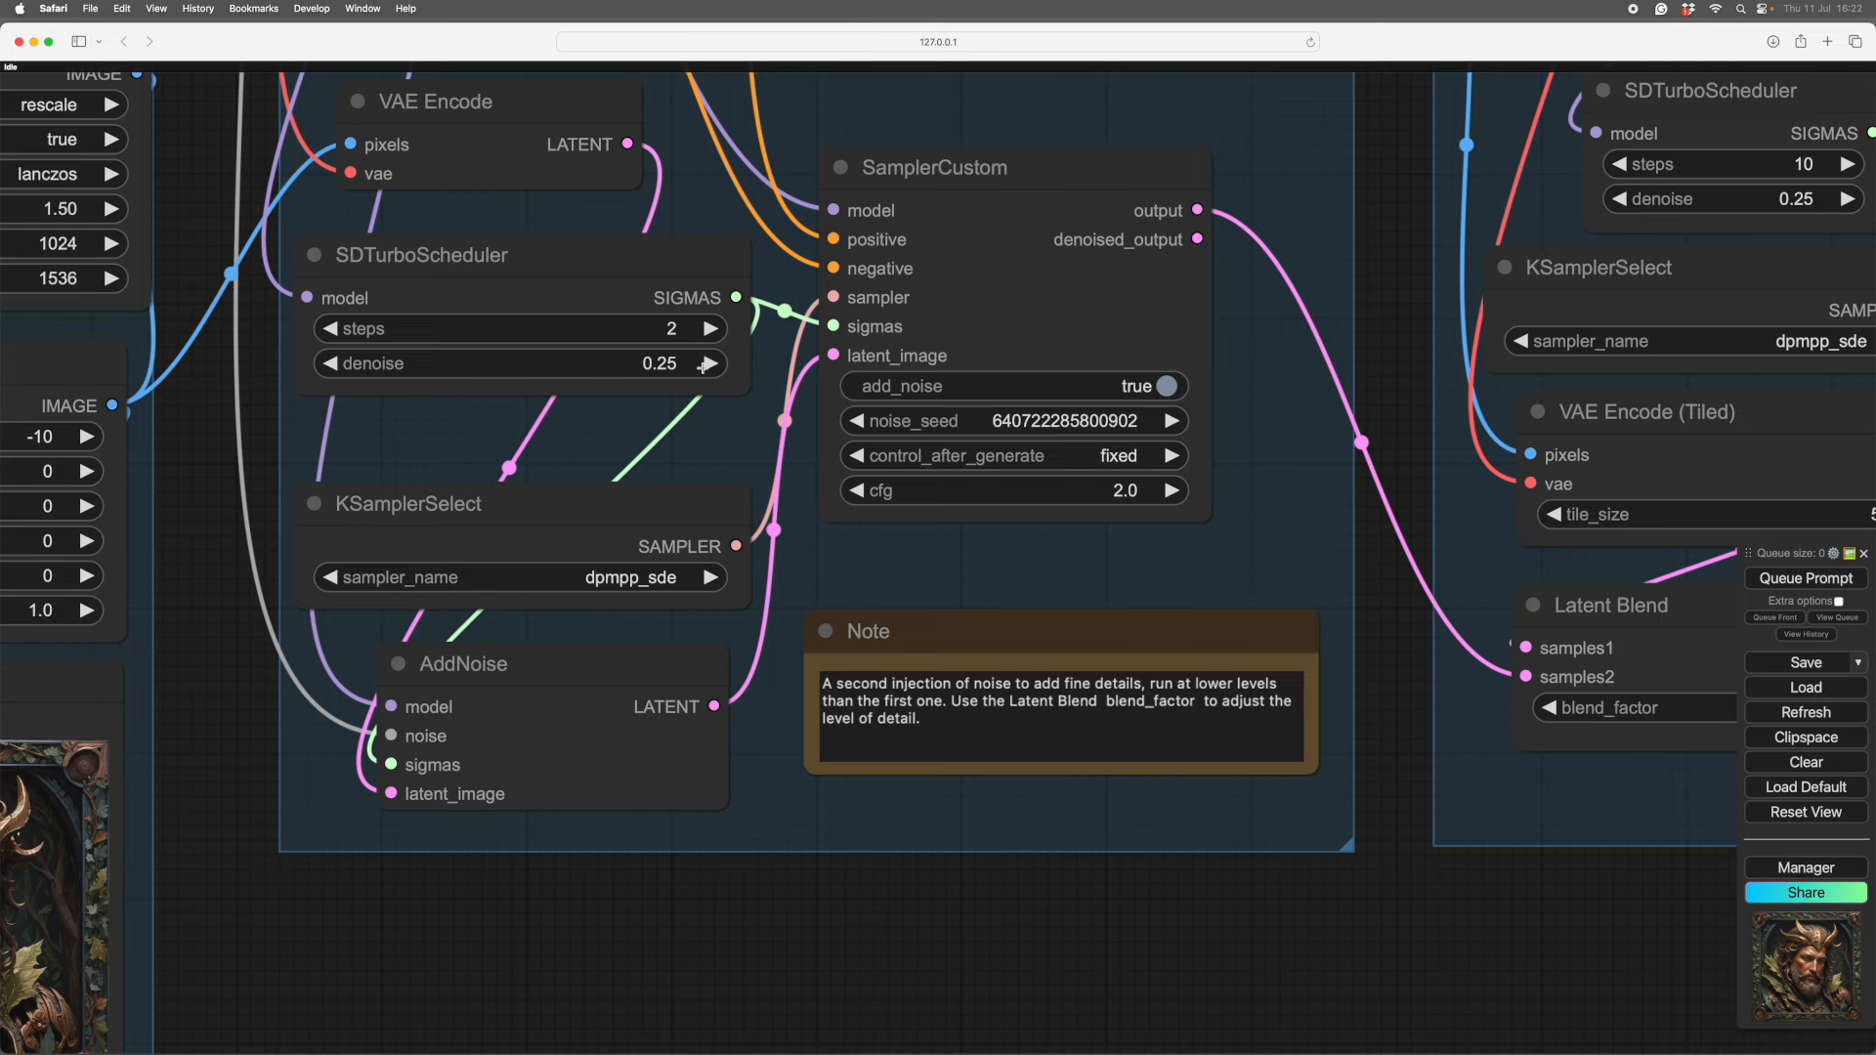
# - Trace the colour-corrected image through Noise2's VAE Encode, AddNoise and SamplerCustom nodes towards the Refine group
pyautogui.hscroll(-1, 821, 605)
pyautogui.hscroll(-5, 683, 929)
pyautogui.scroll(-2, 683, 930)
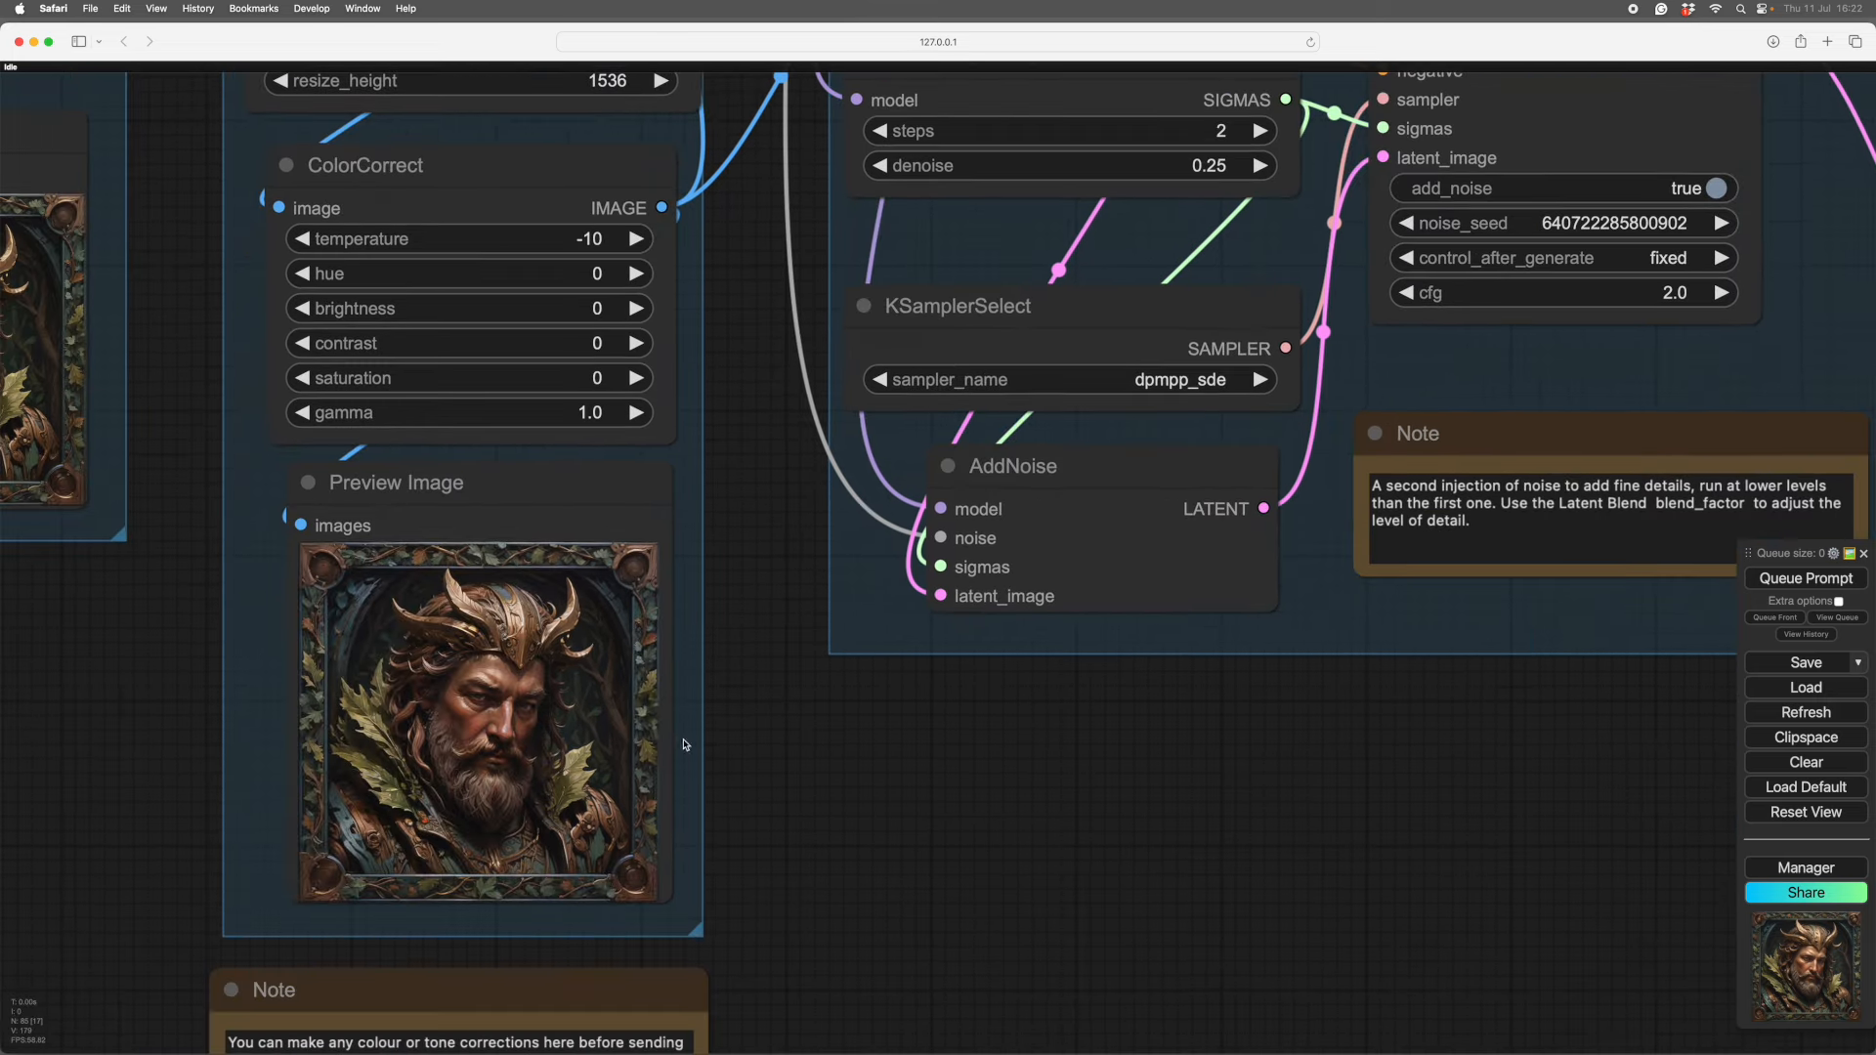
pyautogui.scroll(2, 891, 772)
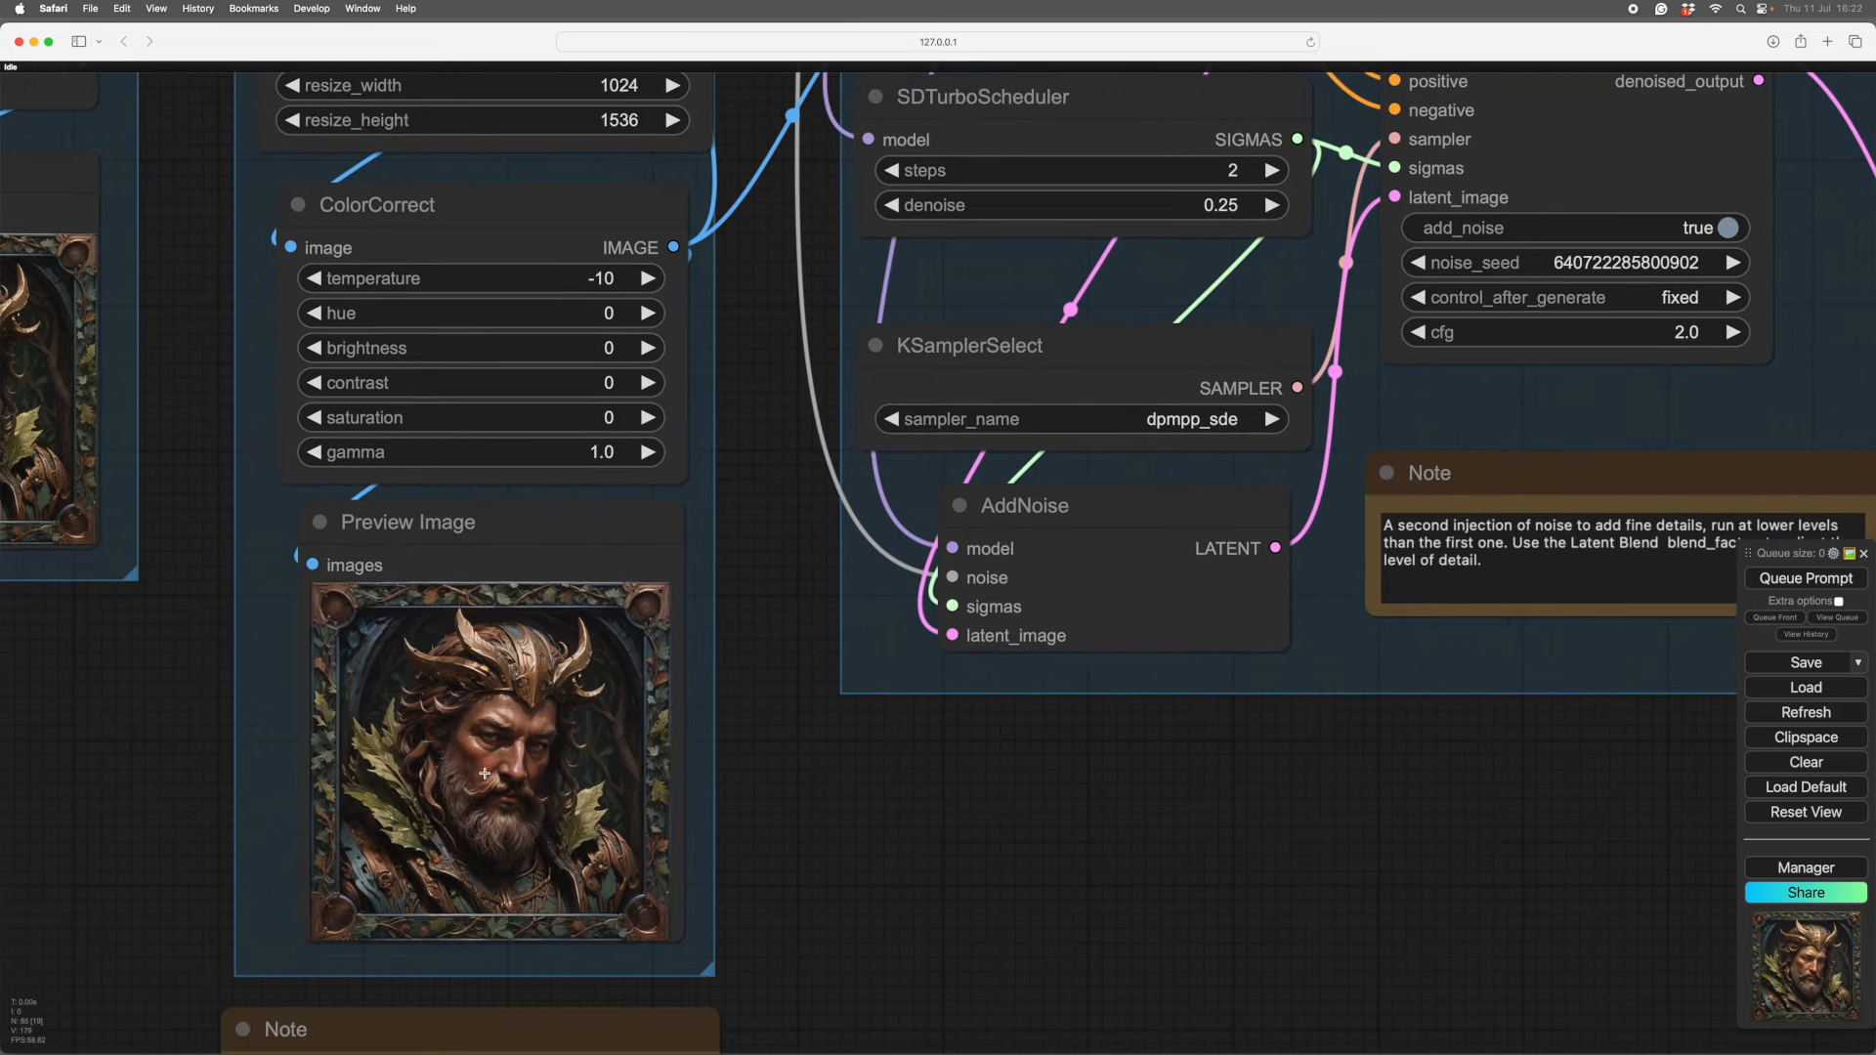
pyautogui.hscroll(4, 982, 865)
pyautogui.scroll(4, 982, 865)
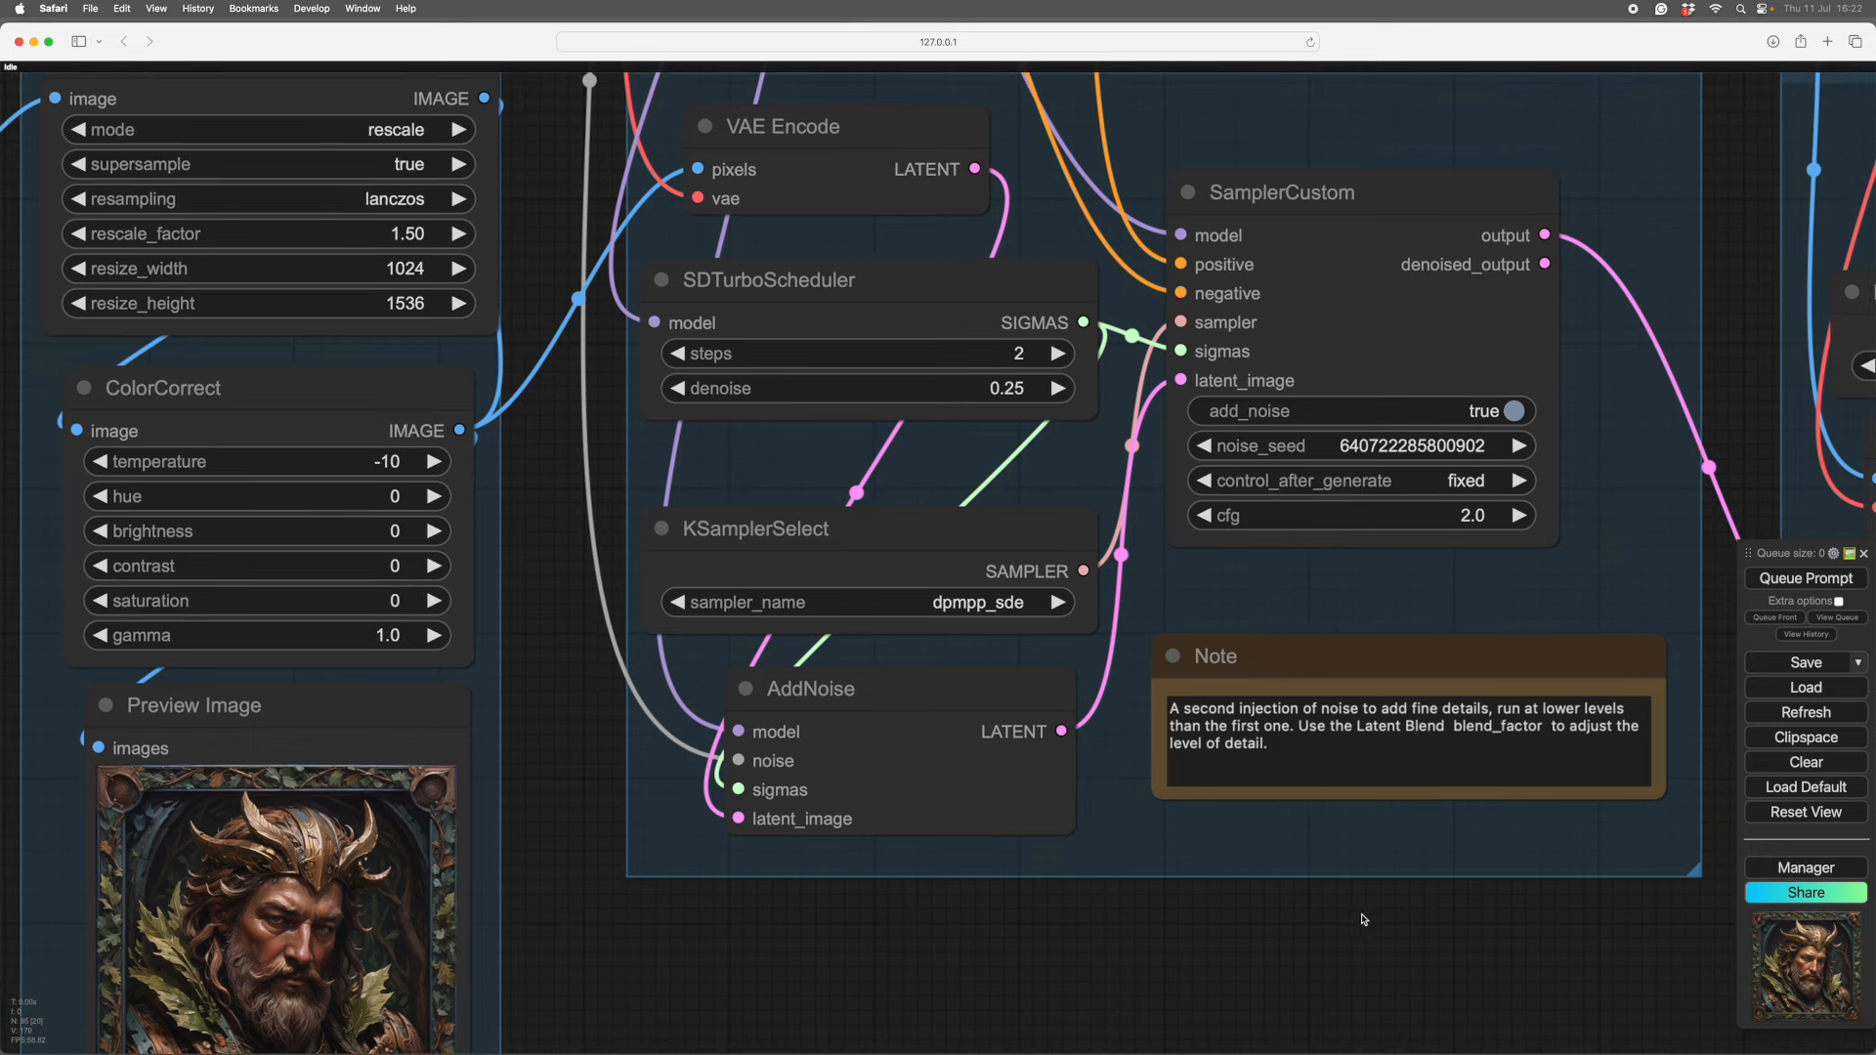
pyautogui.hscroll(5, 1417, 731)
pyautogui.scroll(2, 1417, 730)
pyautogui.hscroll(2, 1397, 714)
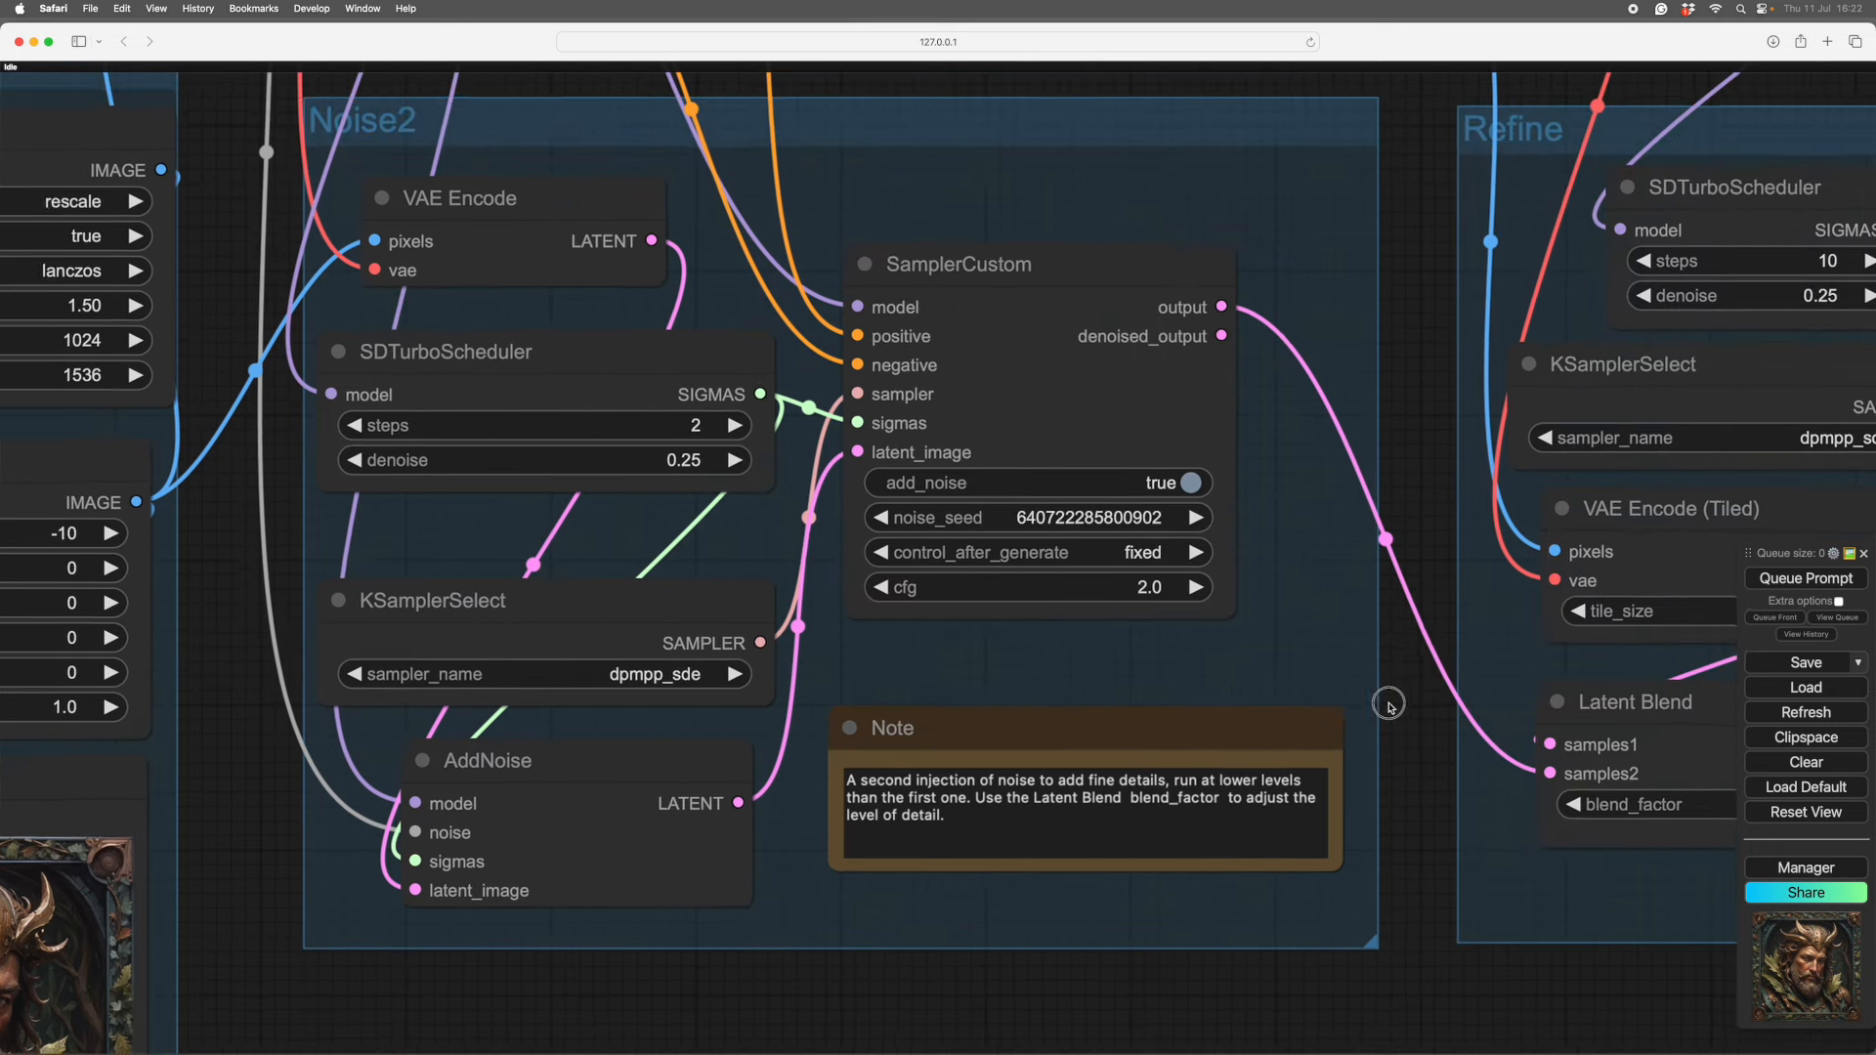
pyautogui.click(1341, 718)
pyautogui.hscroll(1, 1340, 718)
pyautogui.scroll(1, 1341, 719)
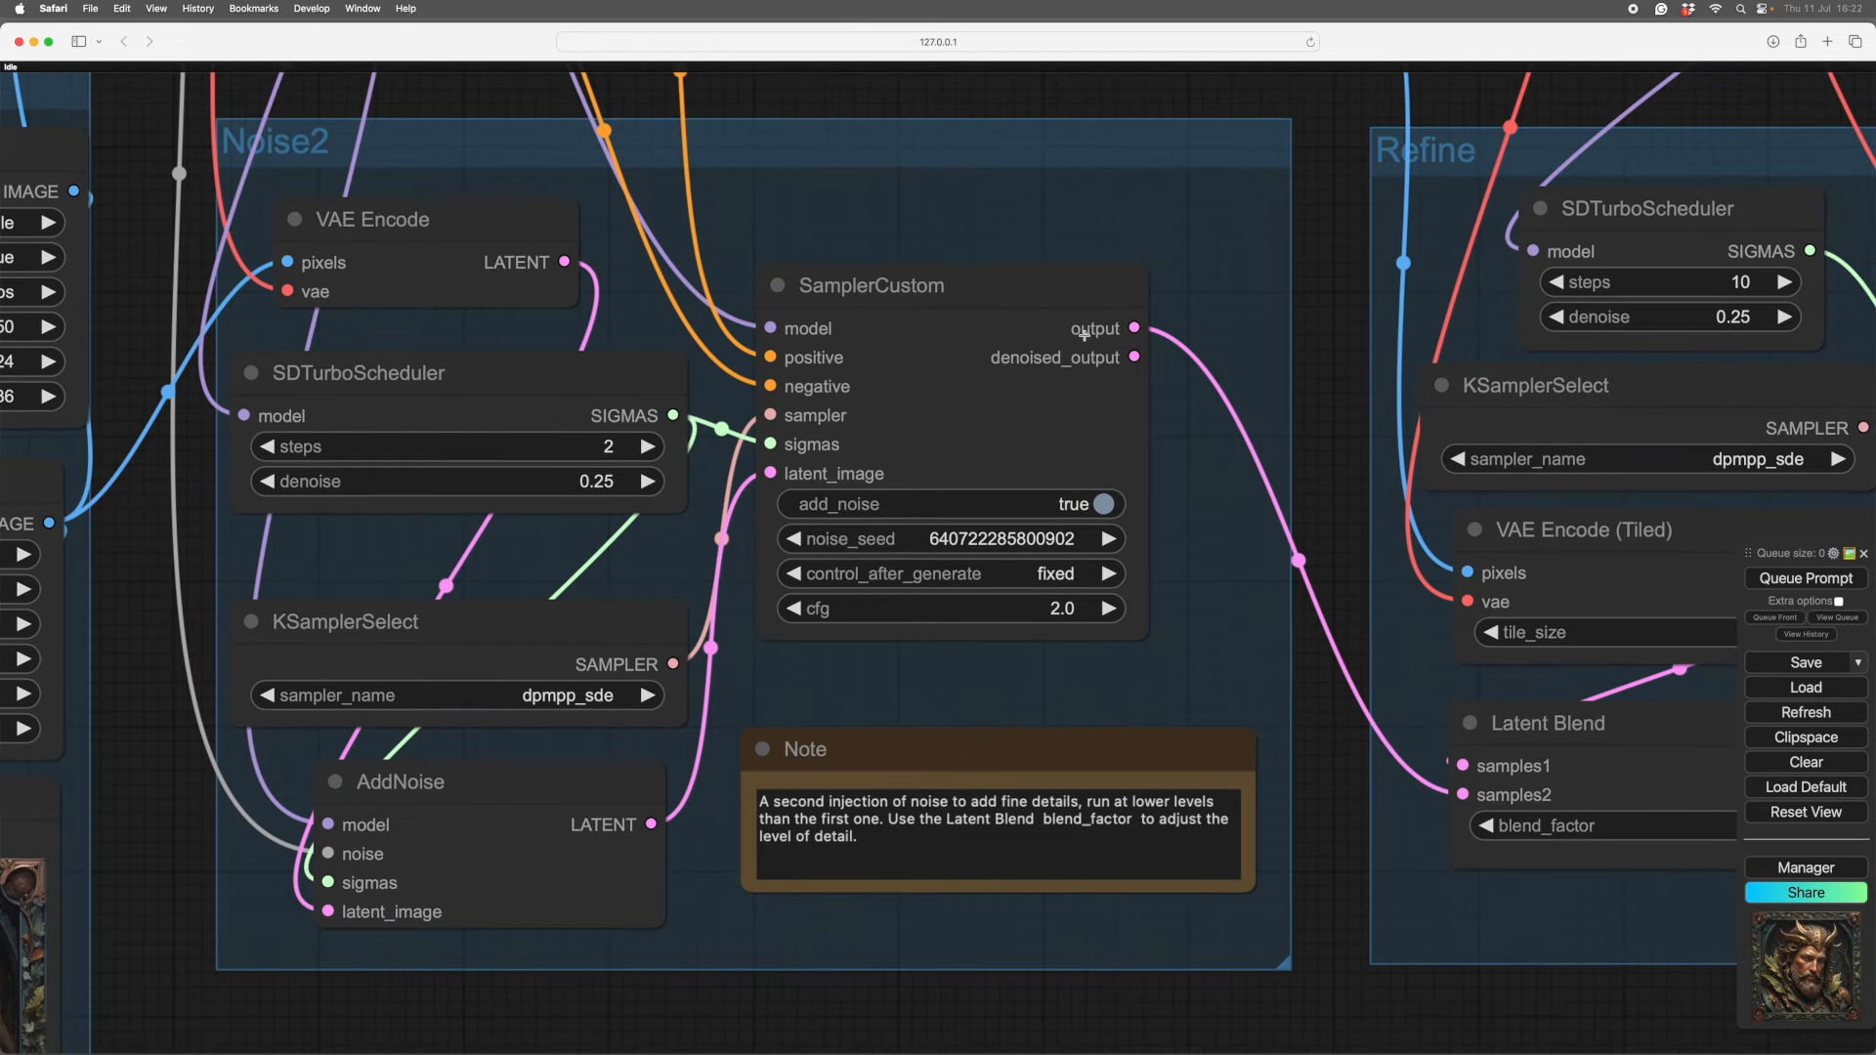
# - Review the Refine group's Latent Blend inputs and blend factor, and its tiled encode, sampler and tiled decode chain
pyautogui.moveTo(1368, 765); pyautogui.dragTo(694, 757)
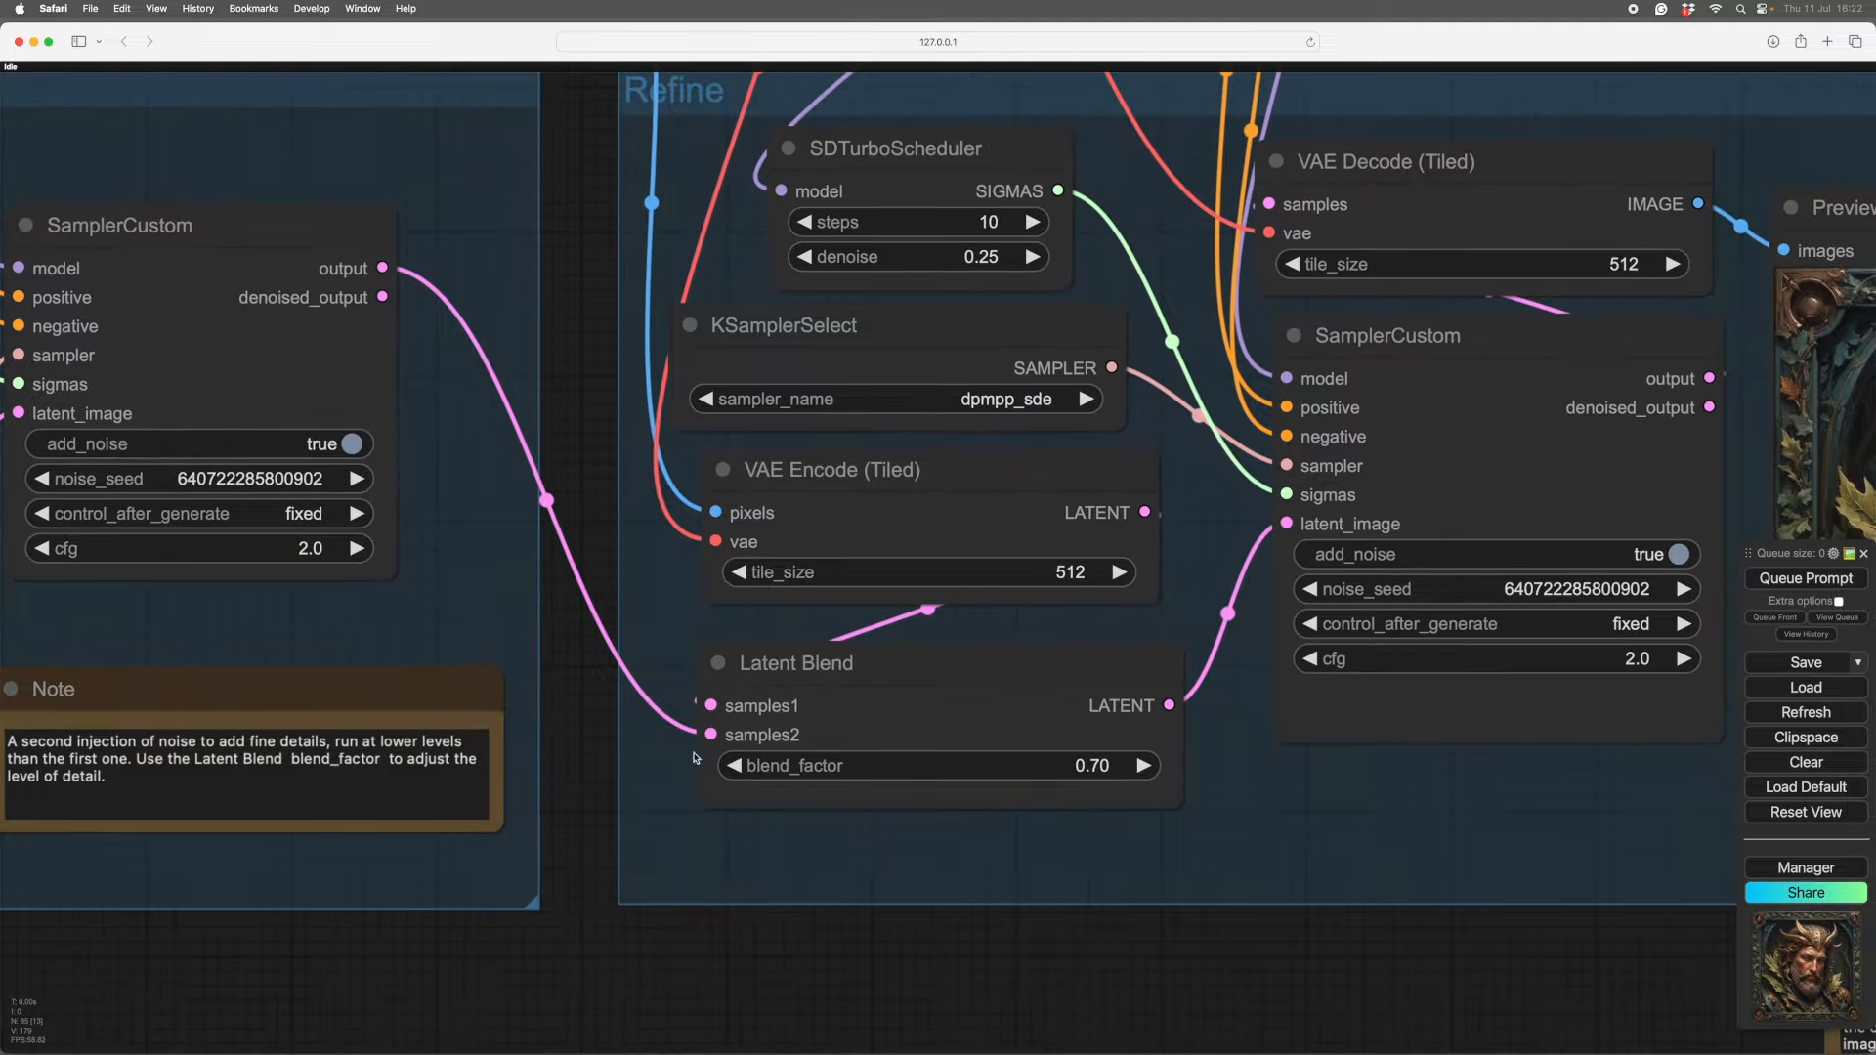
pyautogui.moveTo(1068, 975); pyautogui.dragTo(858, 972)
pyautogui.scroll(-2, 1114, 988)
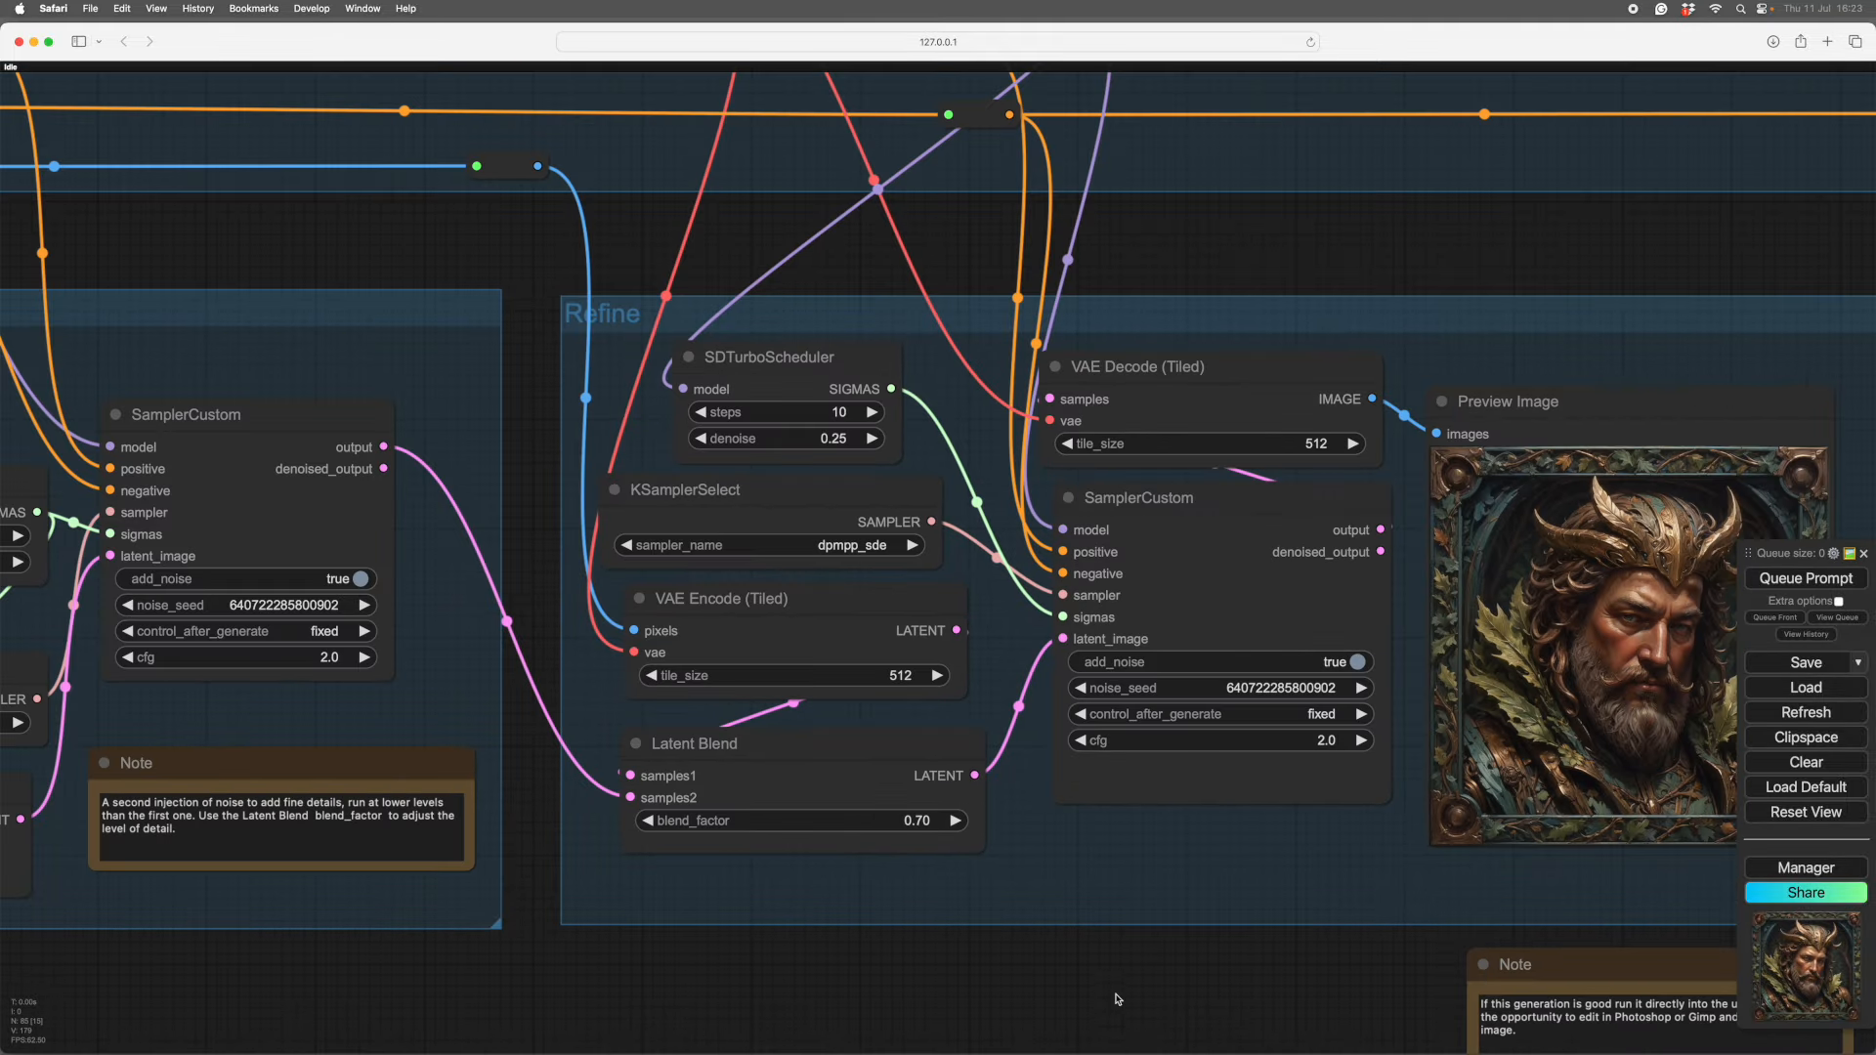
pyautogui.moveTo(1114, 988); pyautogui.dragTo(586, 793)
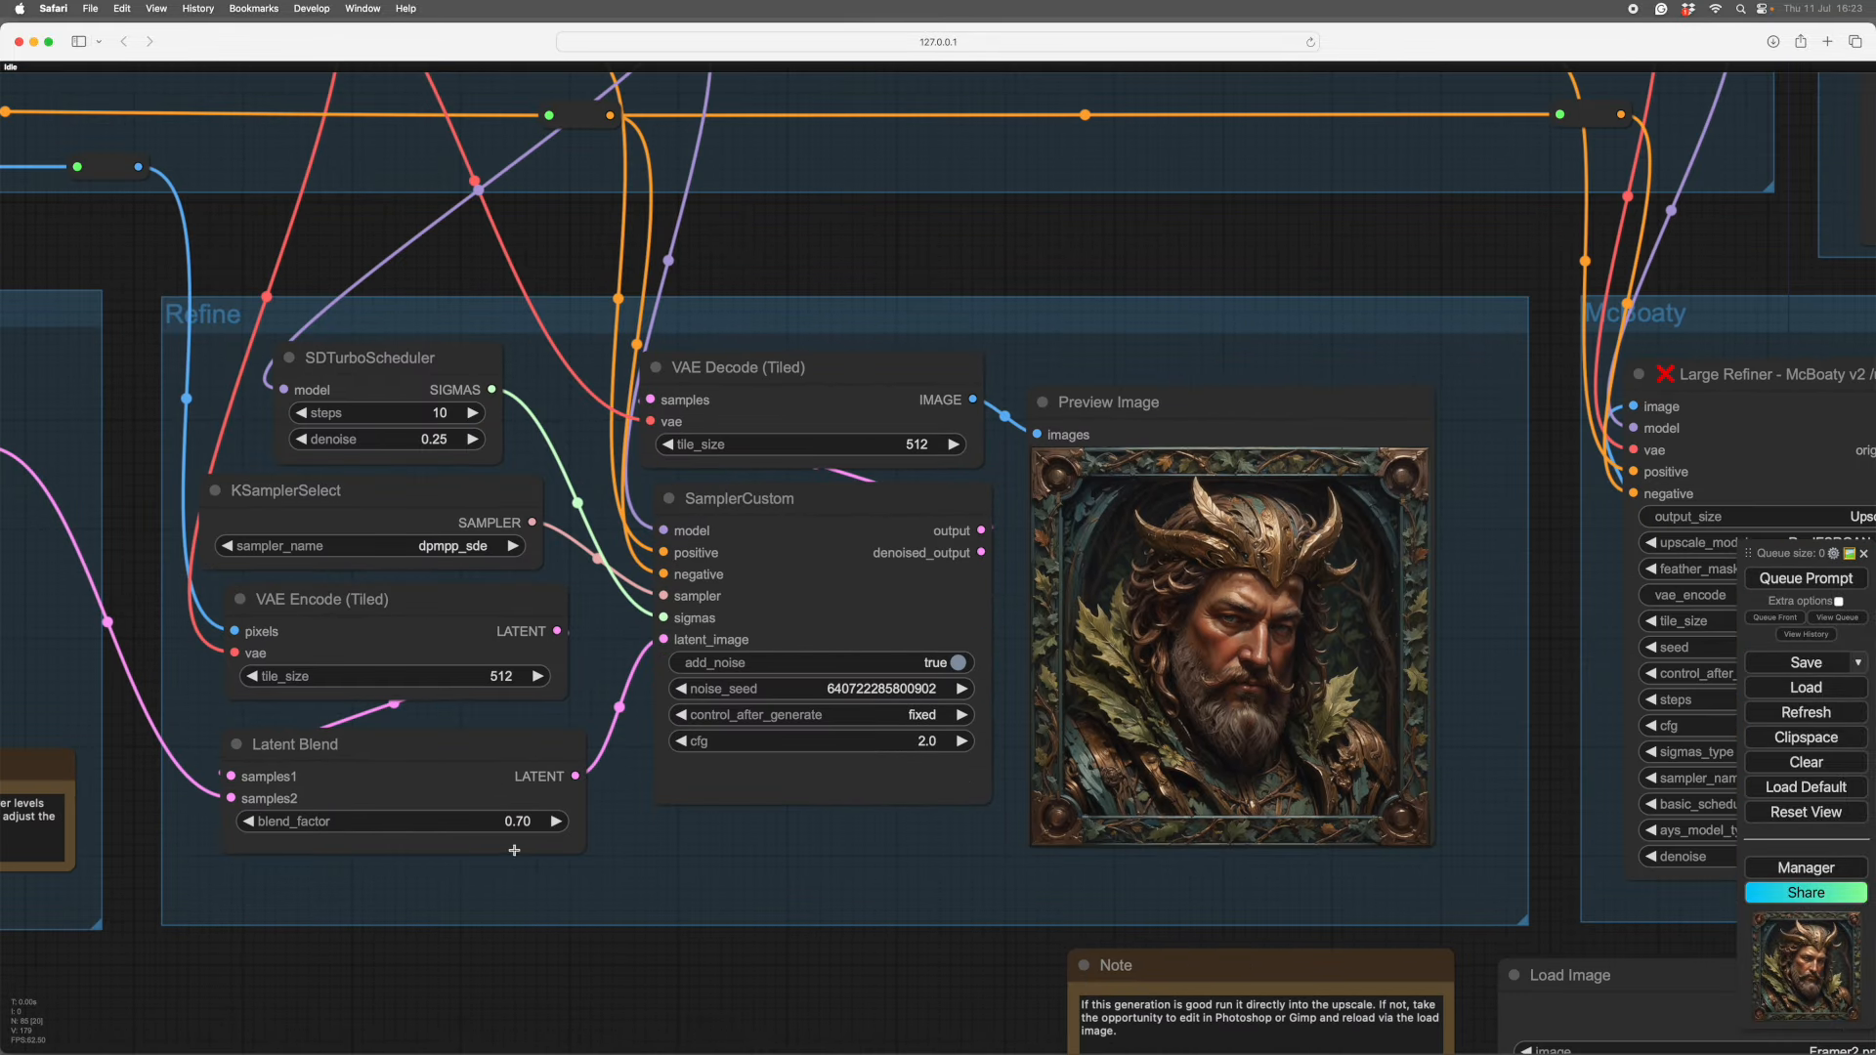
pyautogui.moveTo(549, 946); pyautogui.dragTo(585, 889)
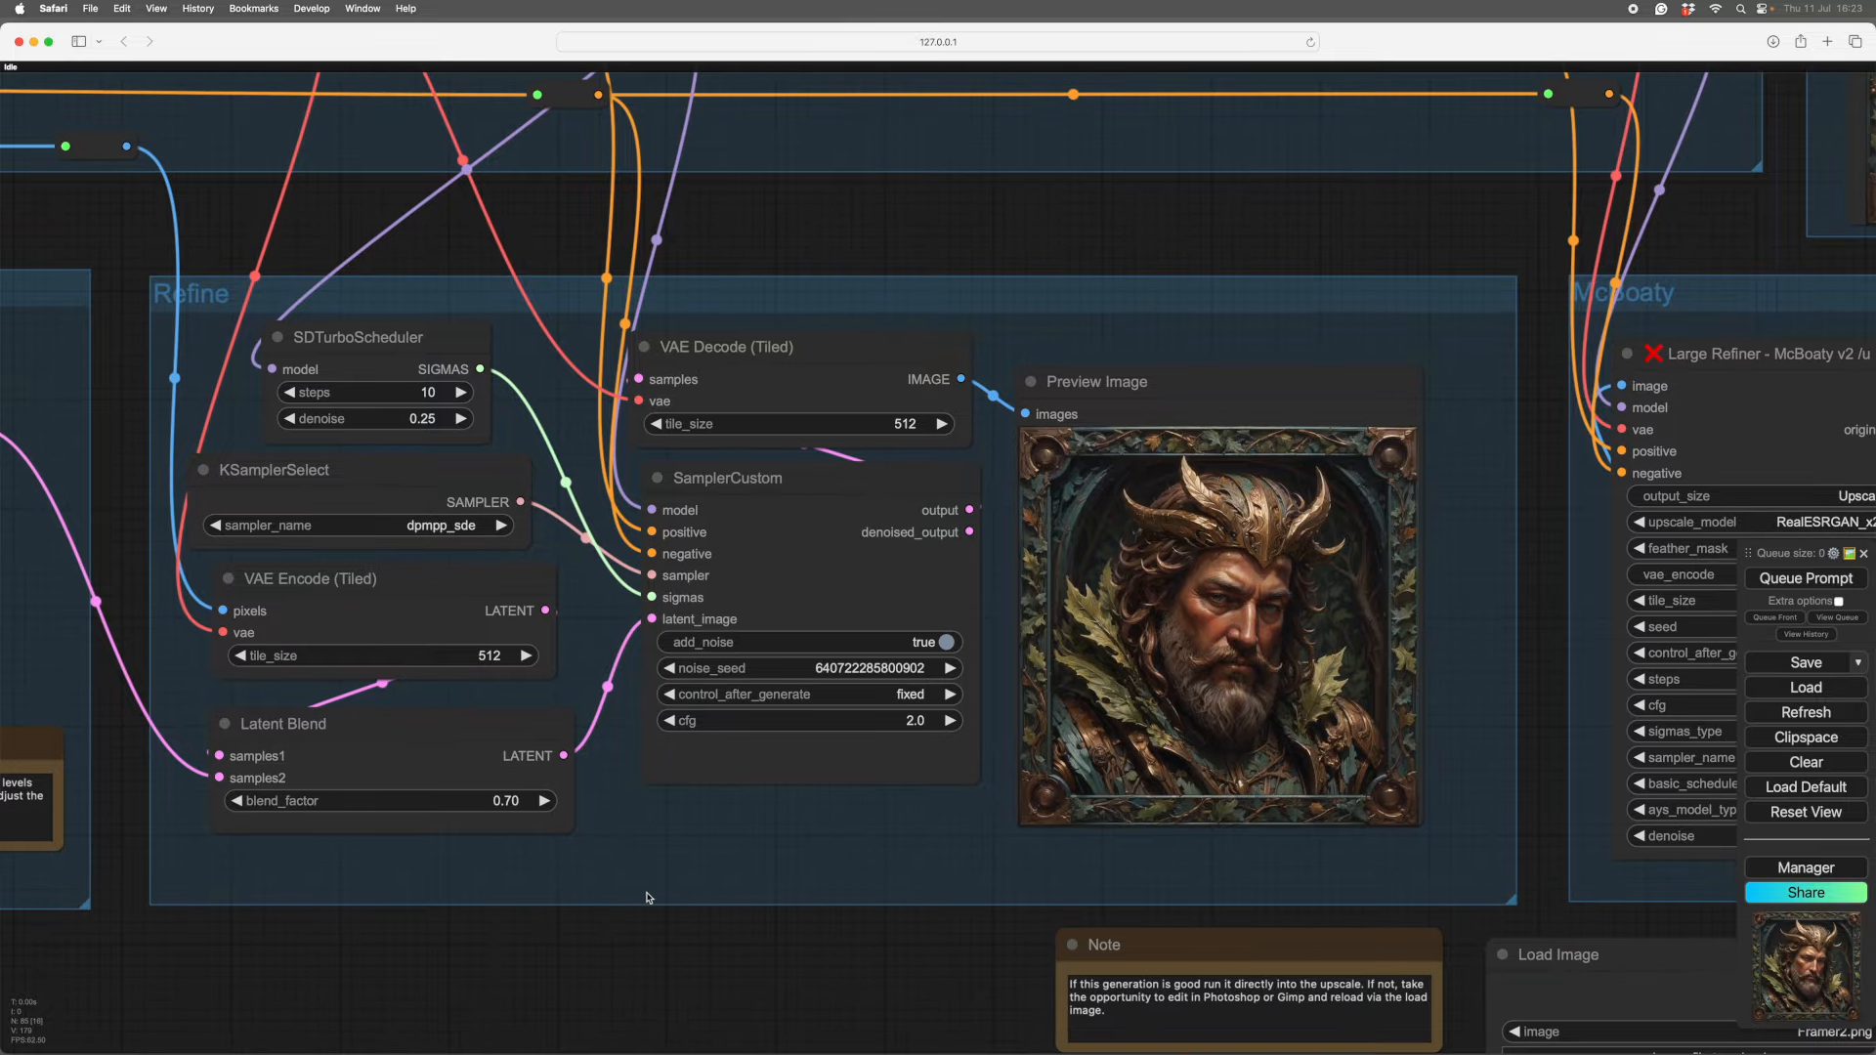
pyautogui.moveTo(680, 945); pyautogui.dragTo(666, 948)
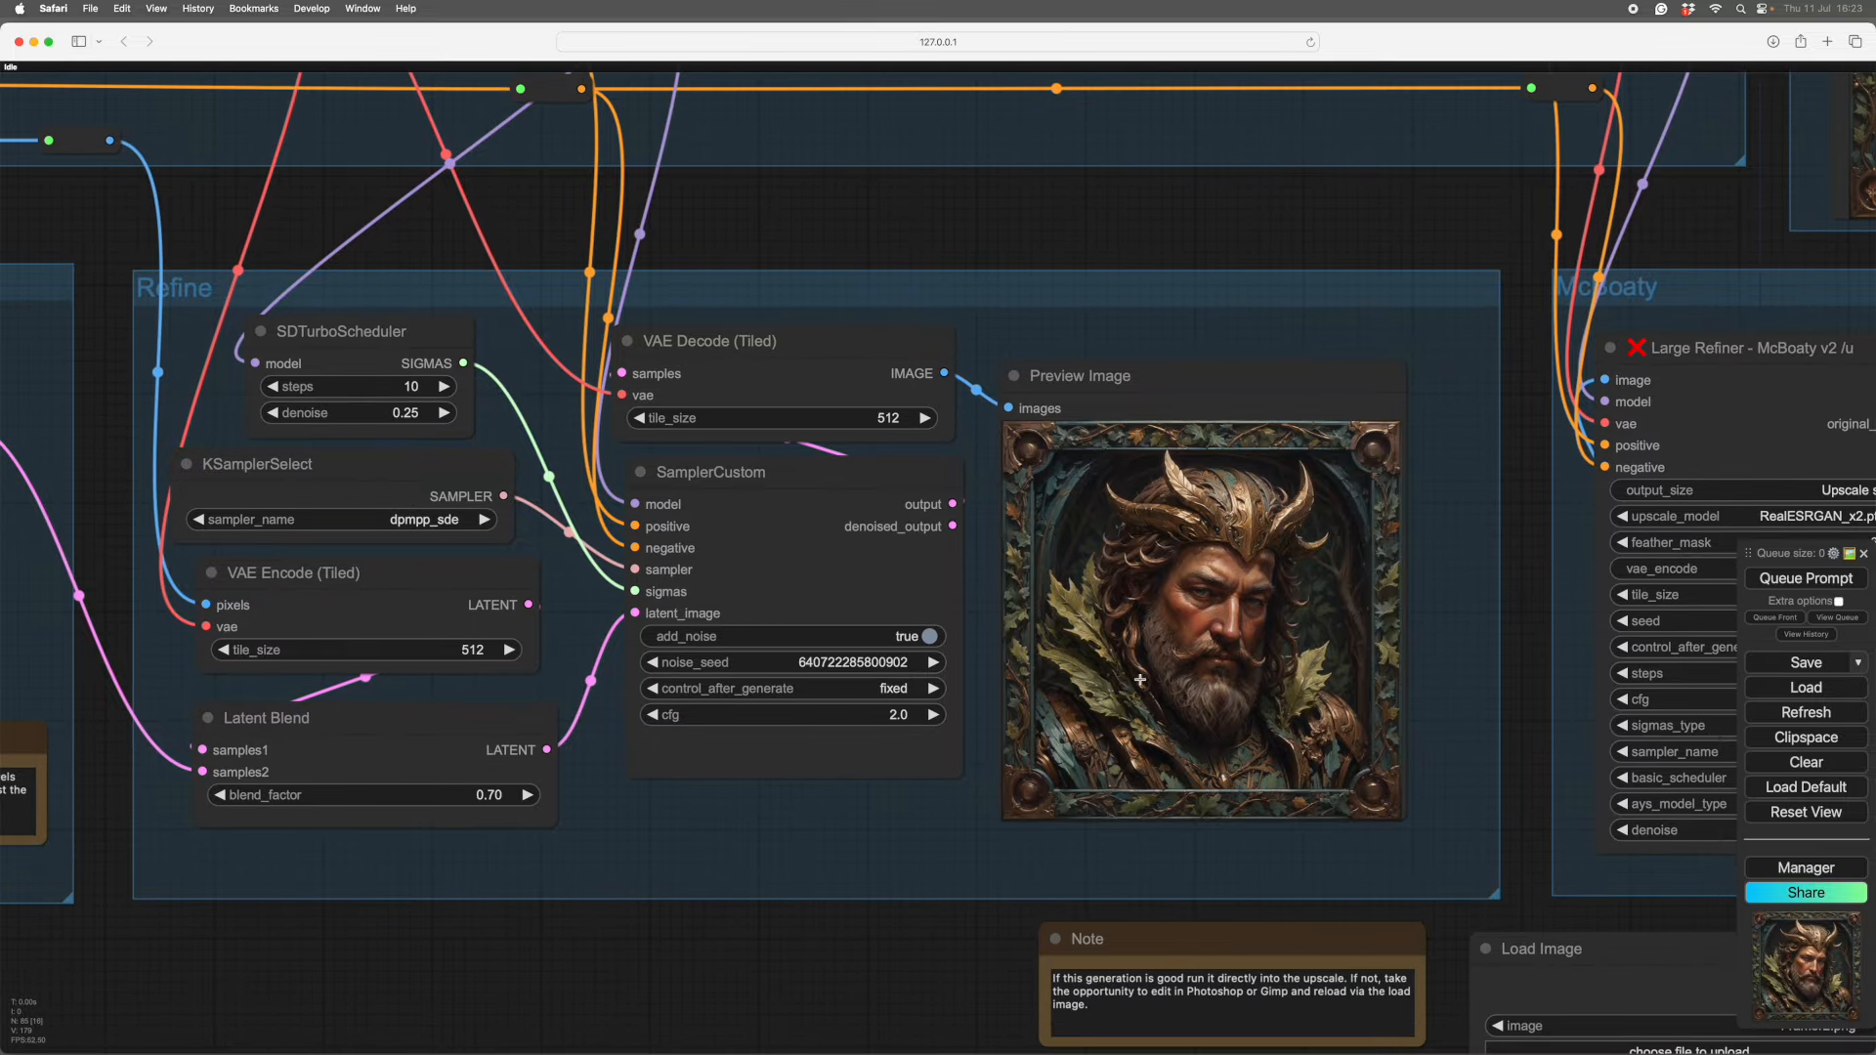
pyautogui.hscroll(-10, 849, 939)
pyautogui.hscroll(12, 1255, 873)
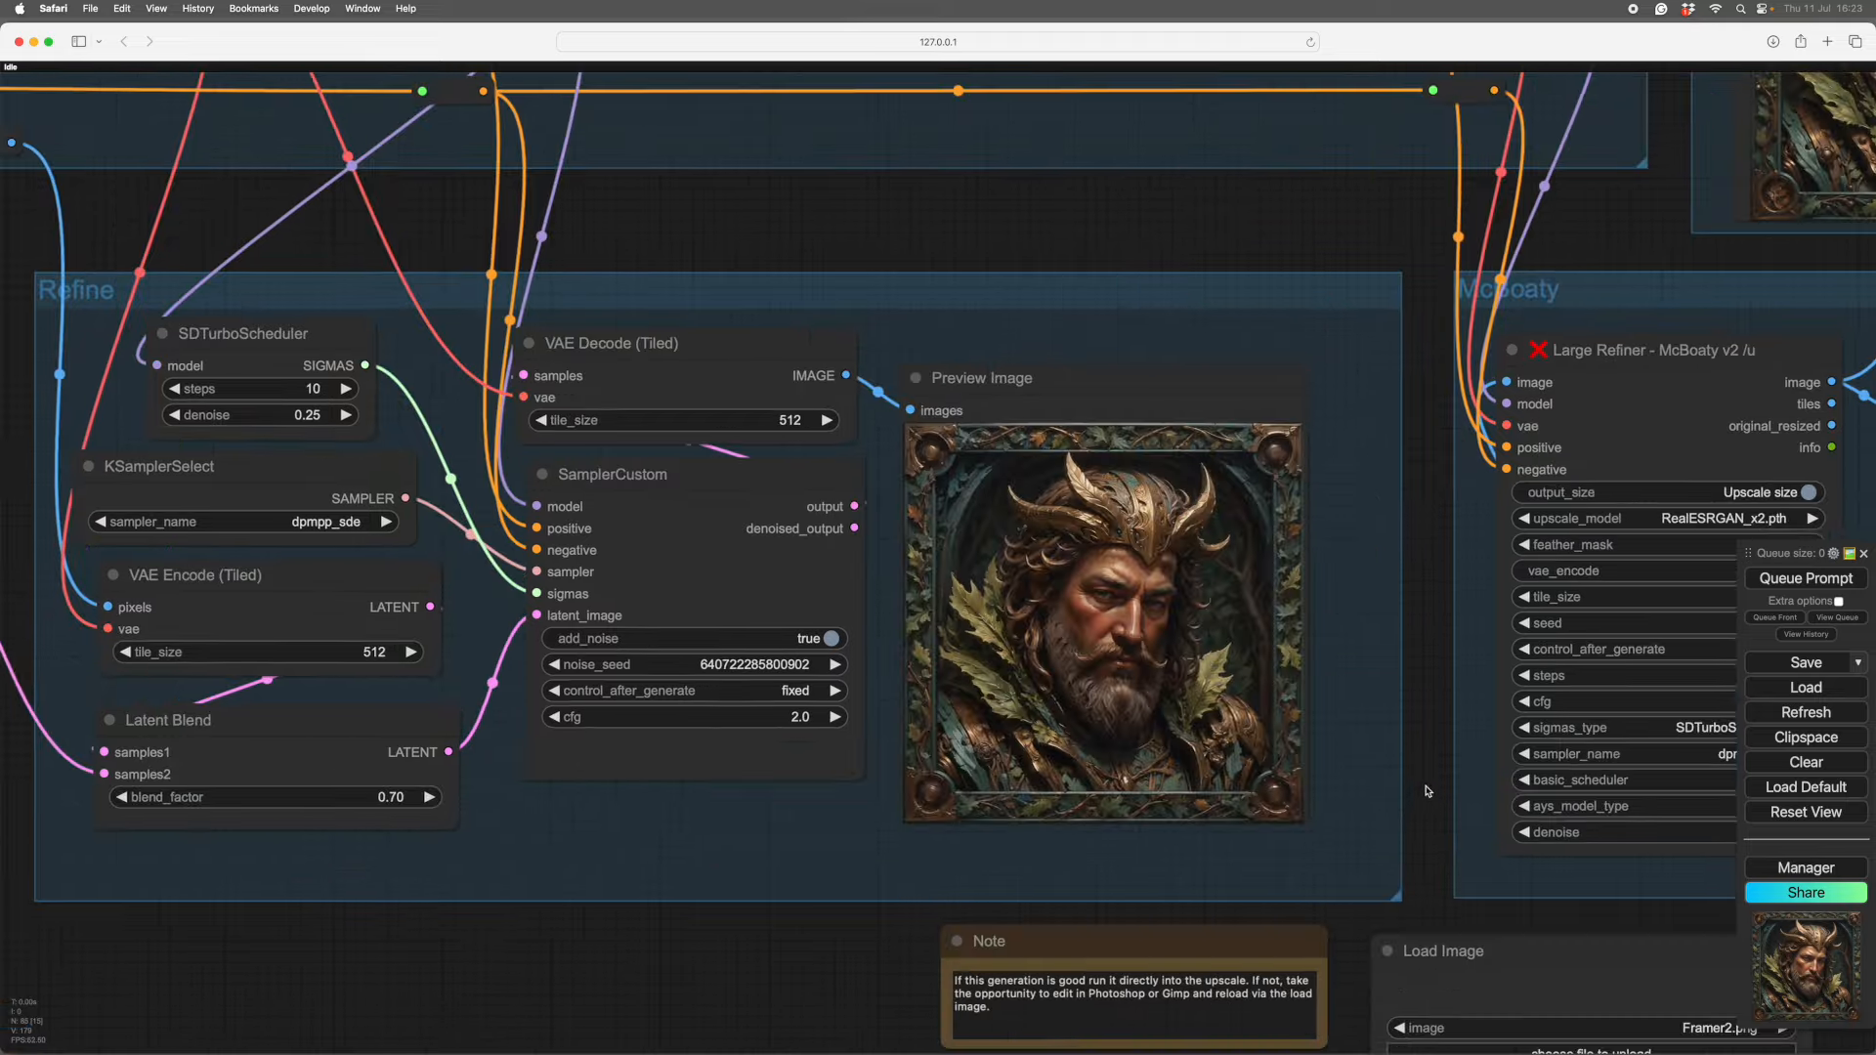
# - Examine the face, helmet and frame details of the Refine group's preview image up close
pyautogui.scroll(10, 978, 712)
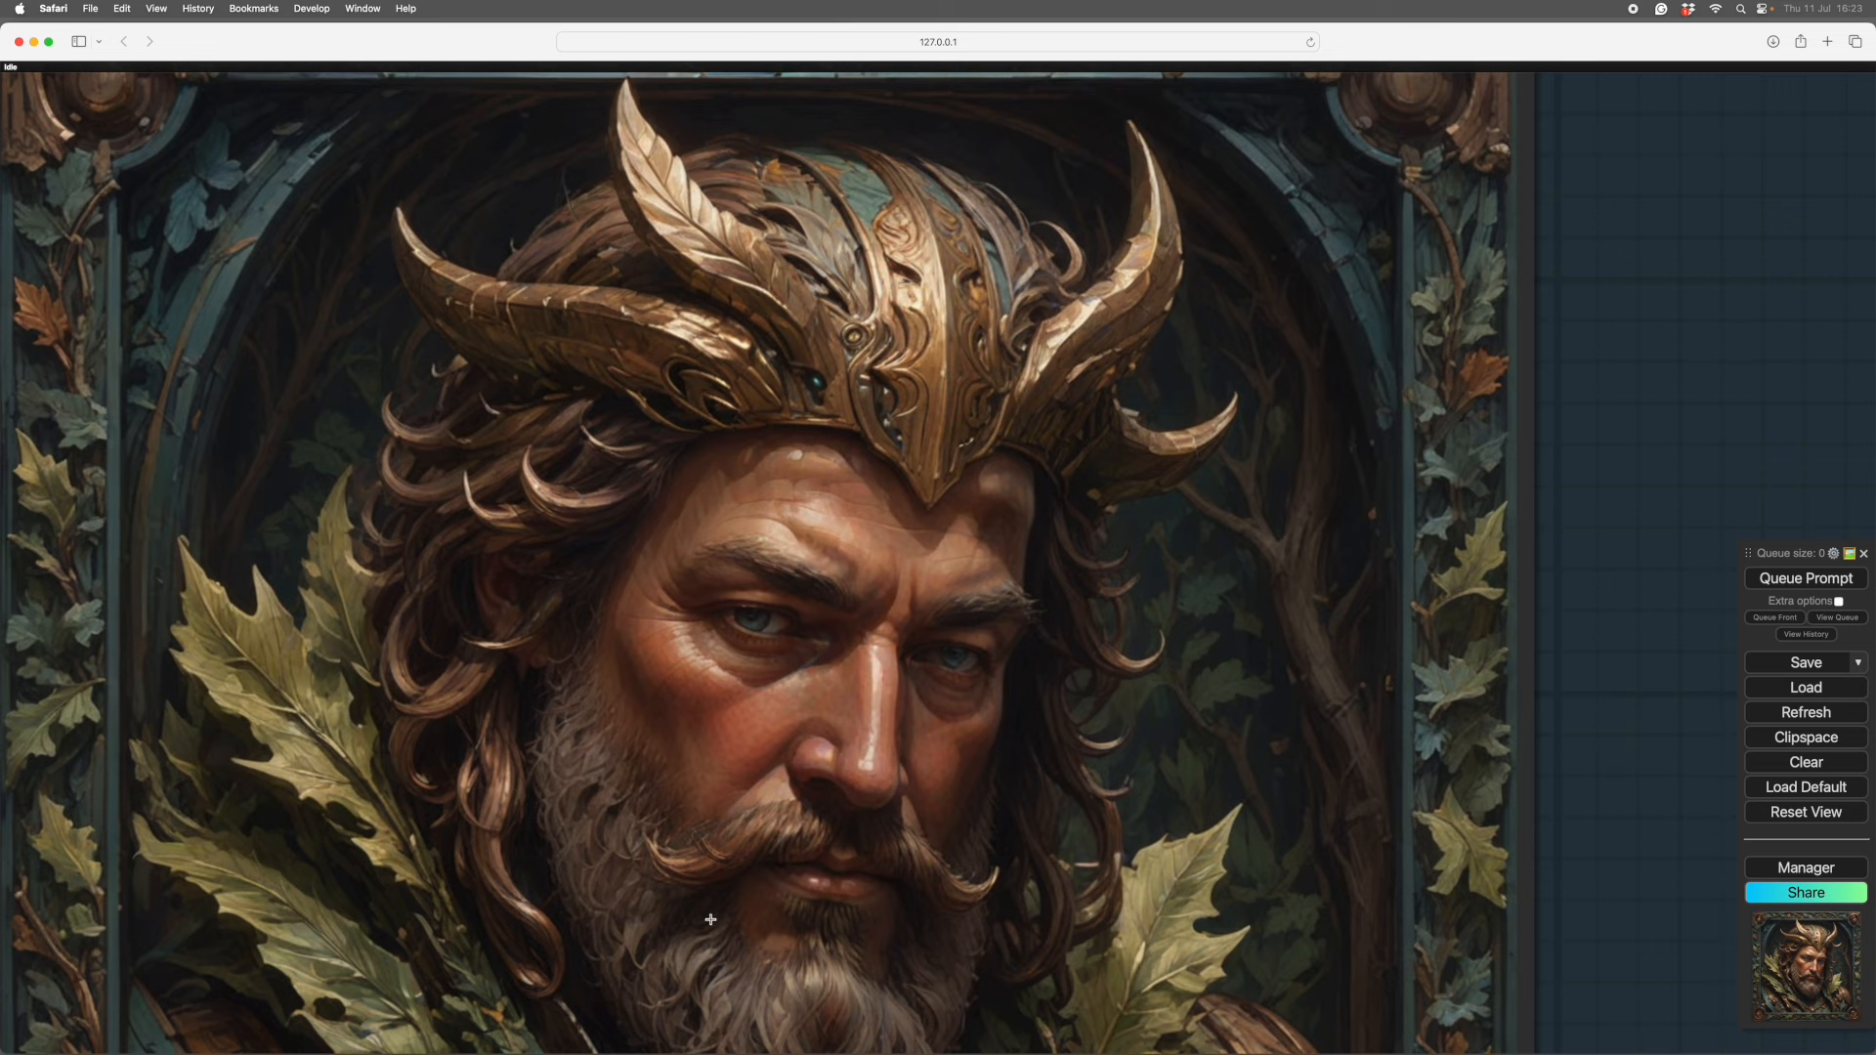
pyautogui.scroll(-5, 1628, 766)
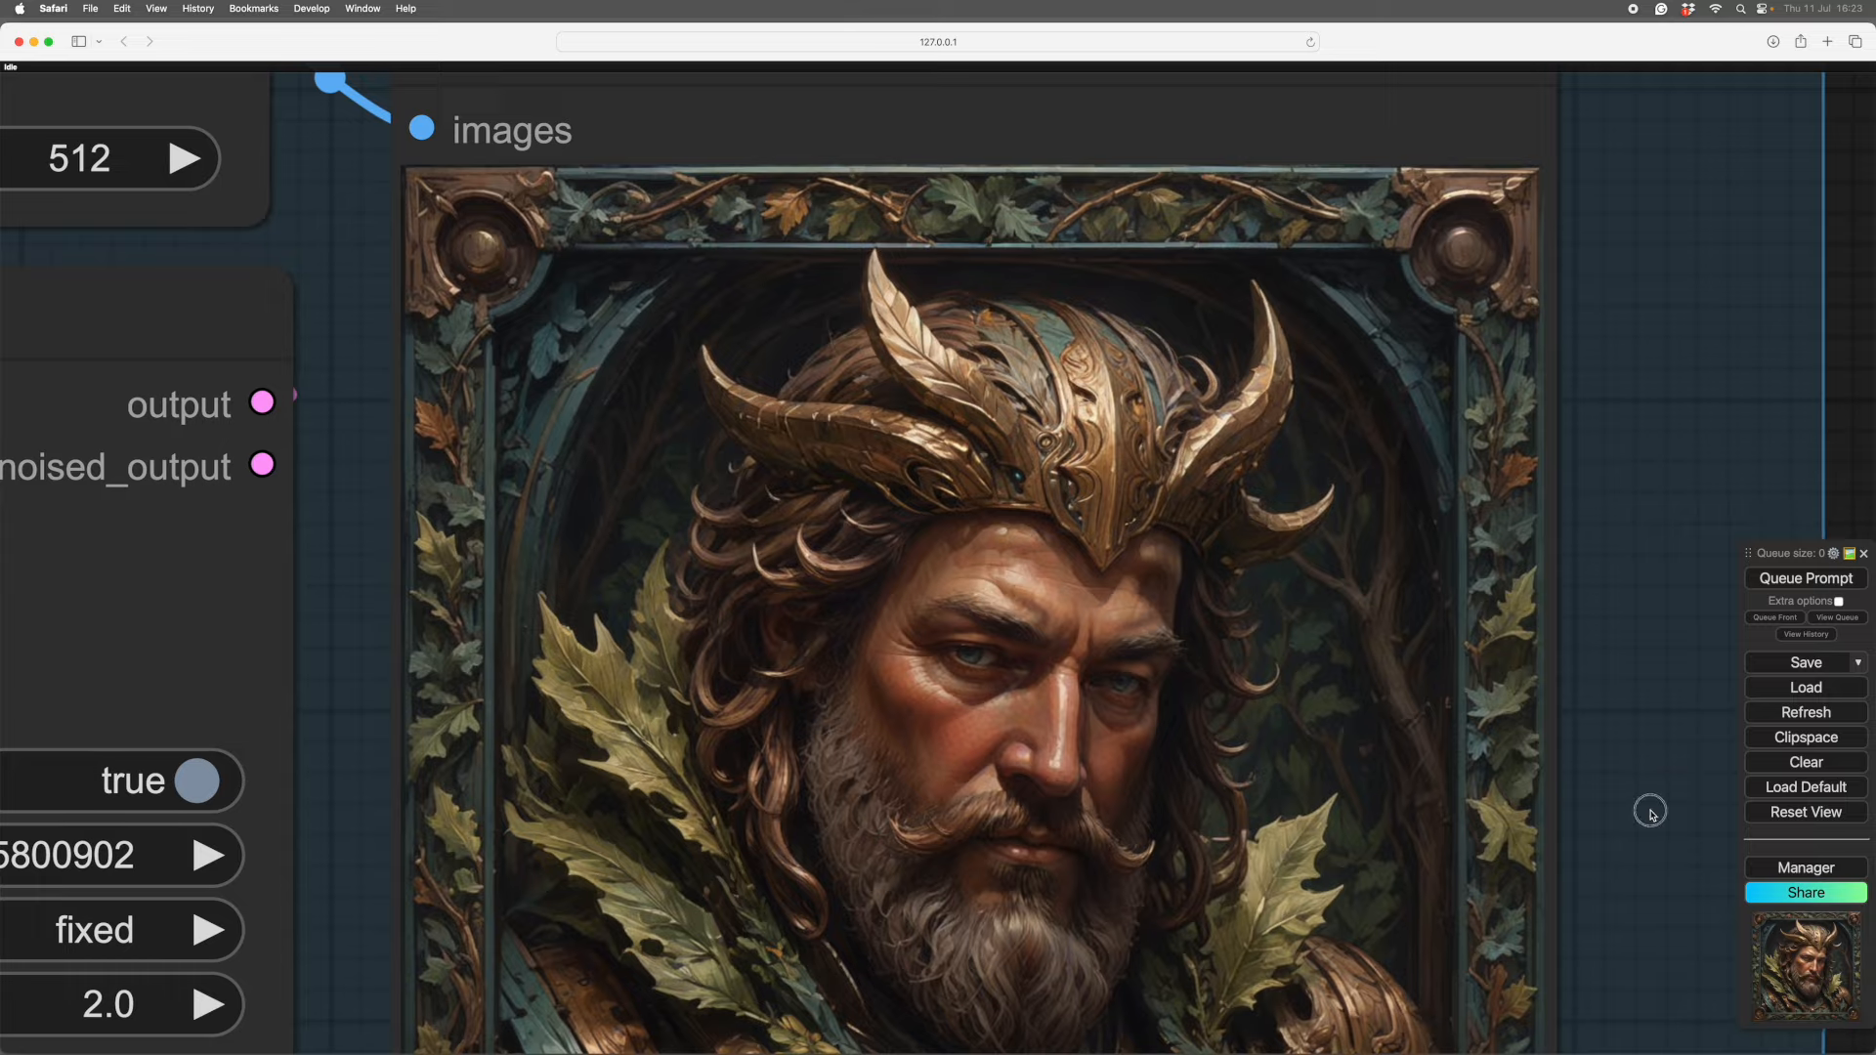
pyautogui.moveTo(1646, 808); pyautogui.dragTo(1596, 691)
pyautogui.scroll(-2, 1600, 699)
pyautogui.moveTo(1604, 766); pyautogui.dragTo(1579, 695)
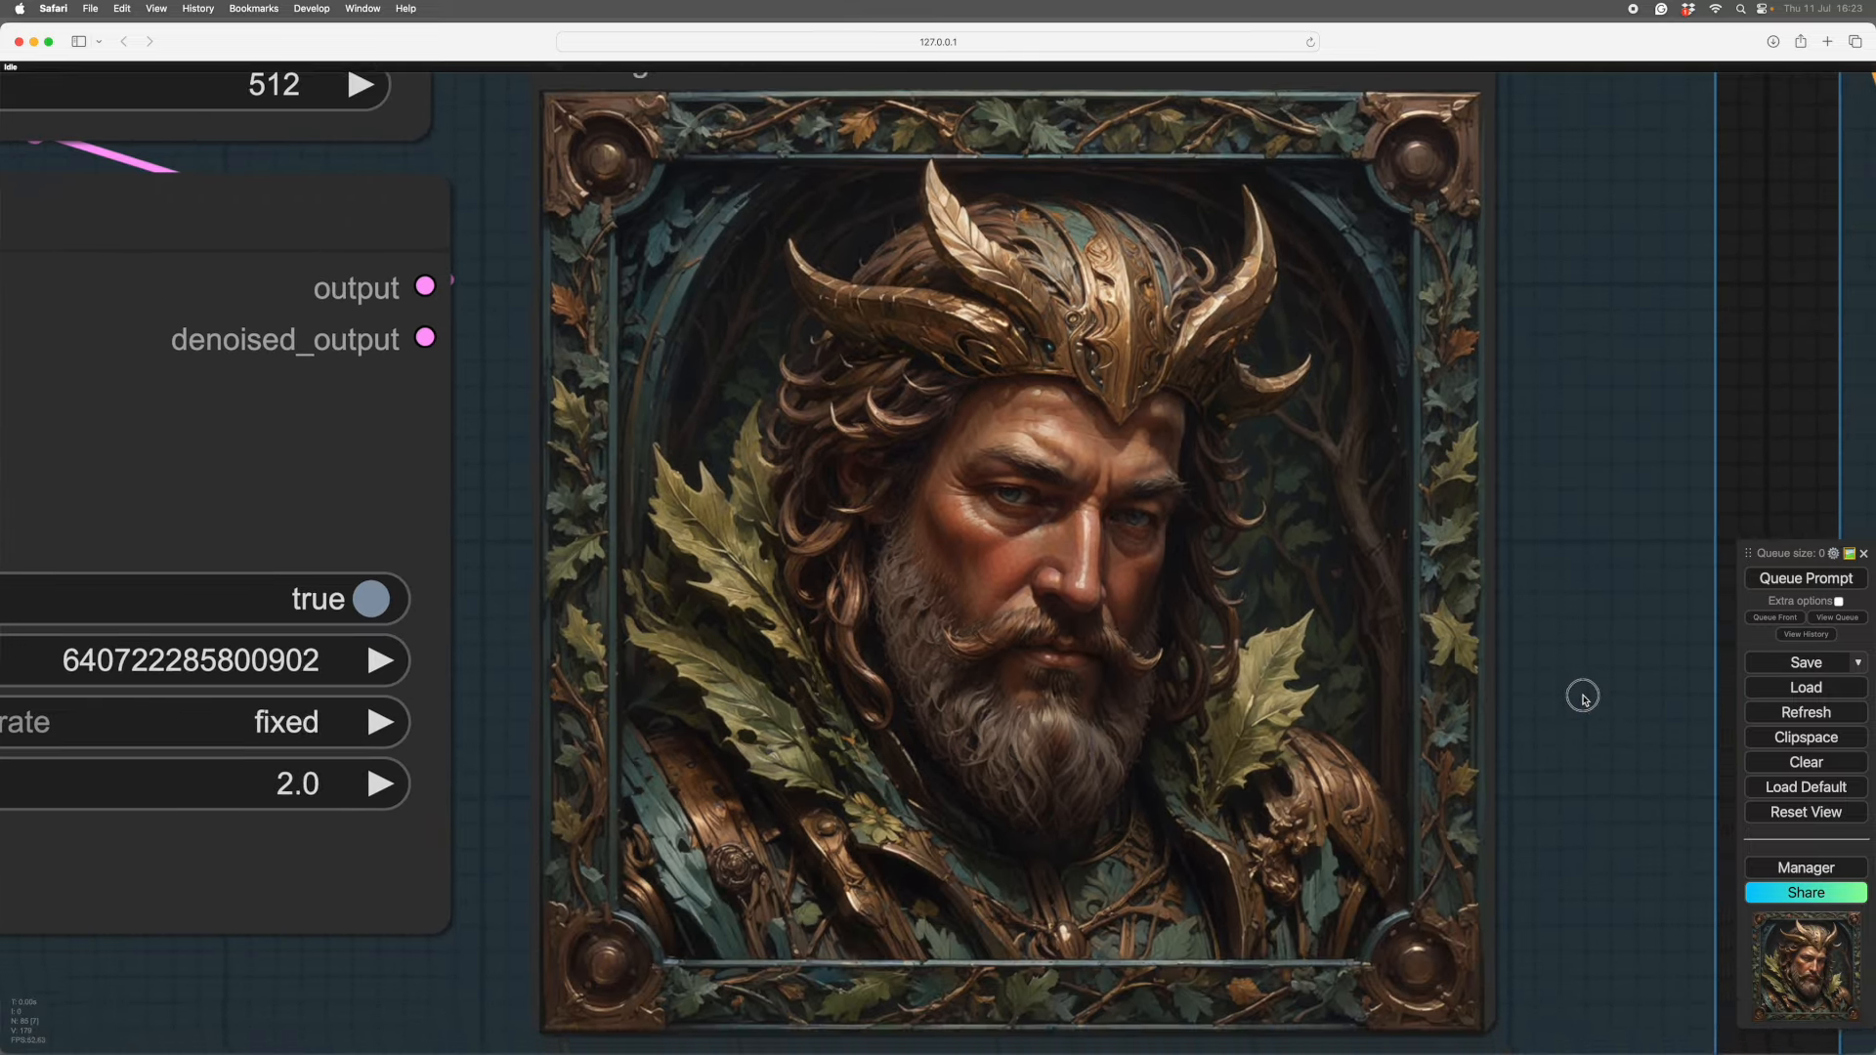
pyautogui.scroll(3, 1422, 589)
pyautogui.scroll(-3, 1018, 618)
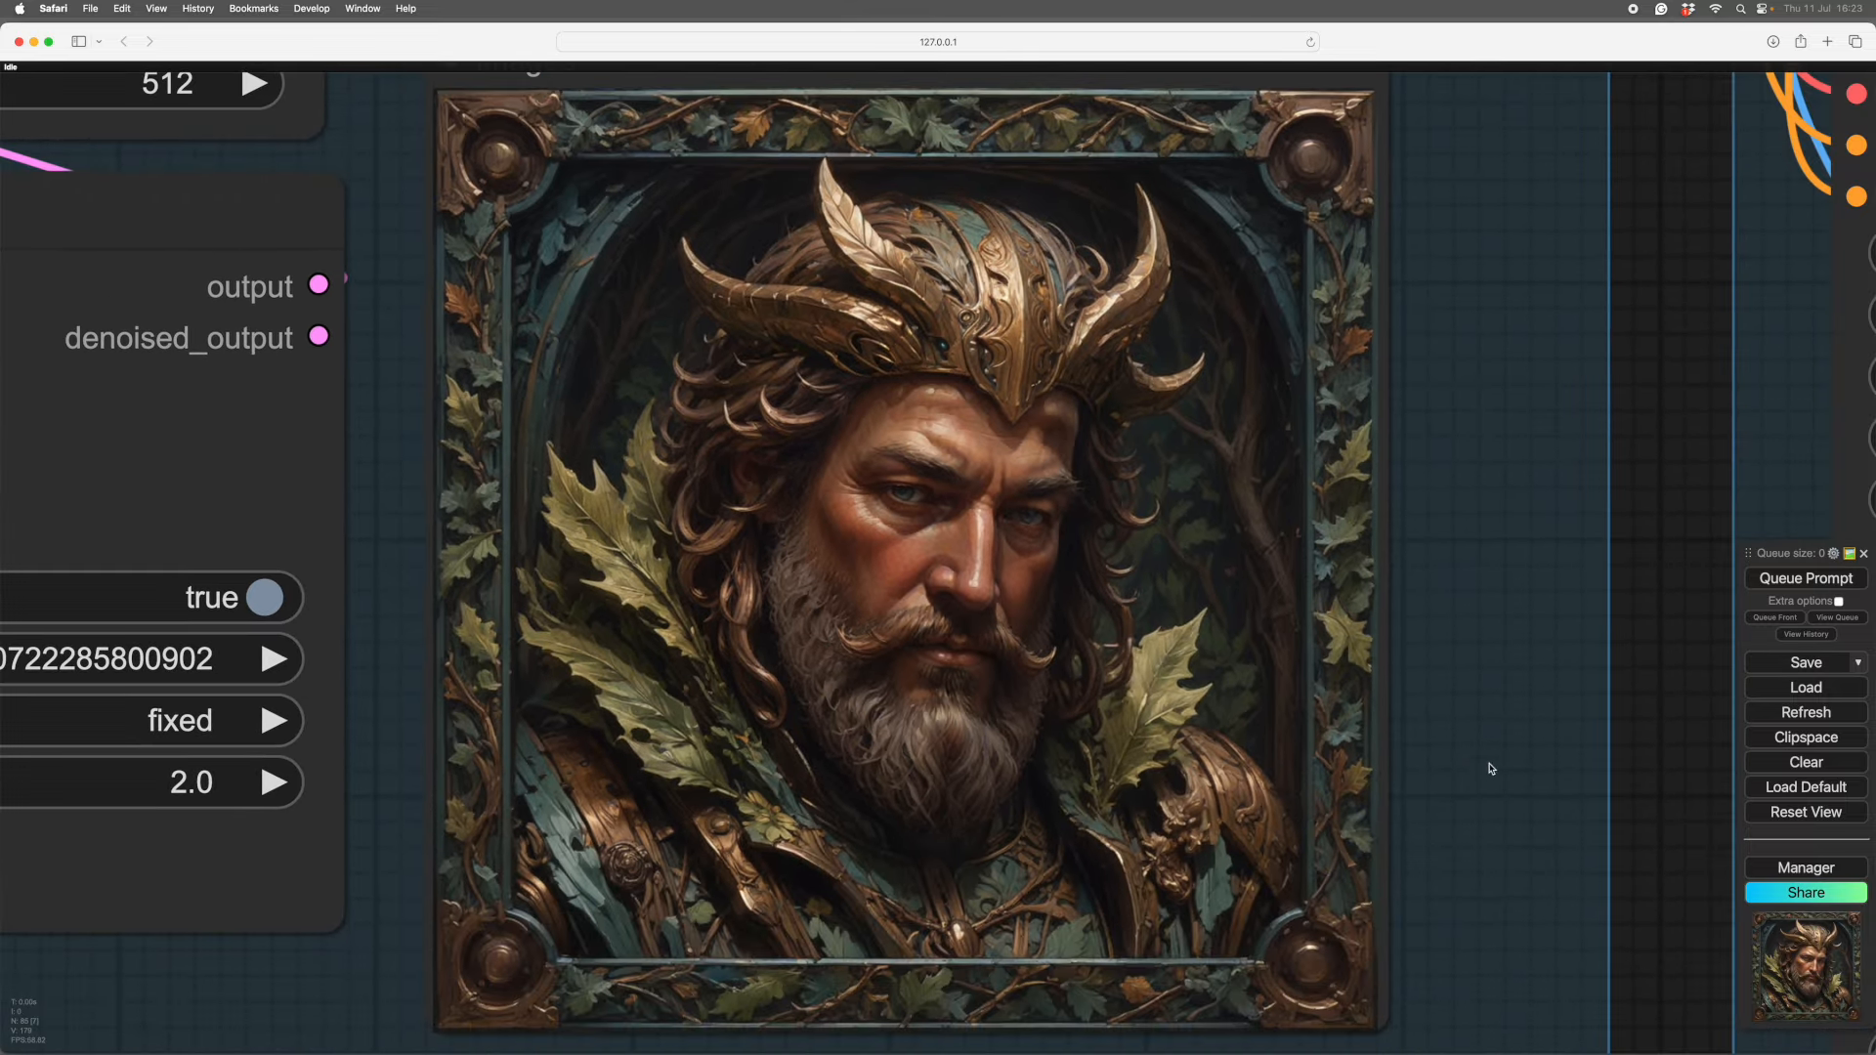
pyautogui.scroll(-5, 1491, 769)
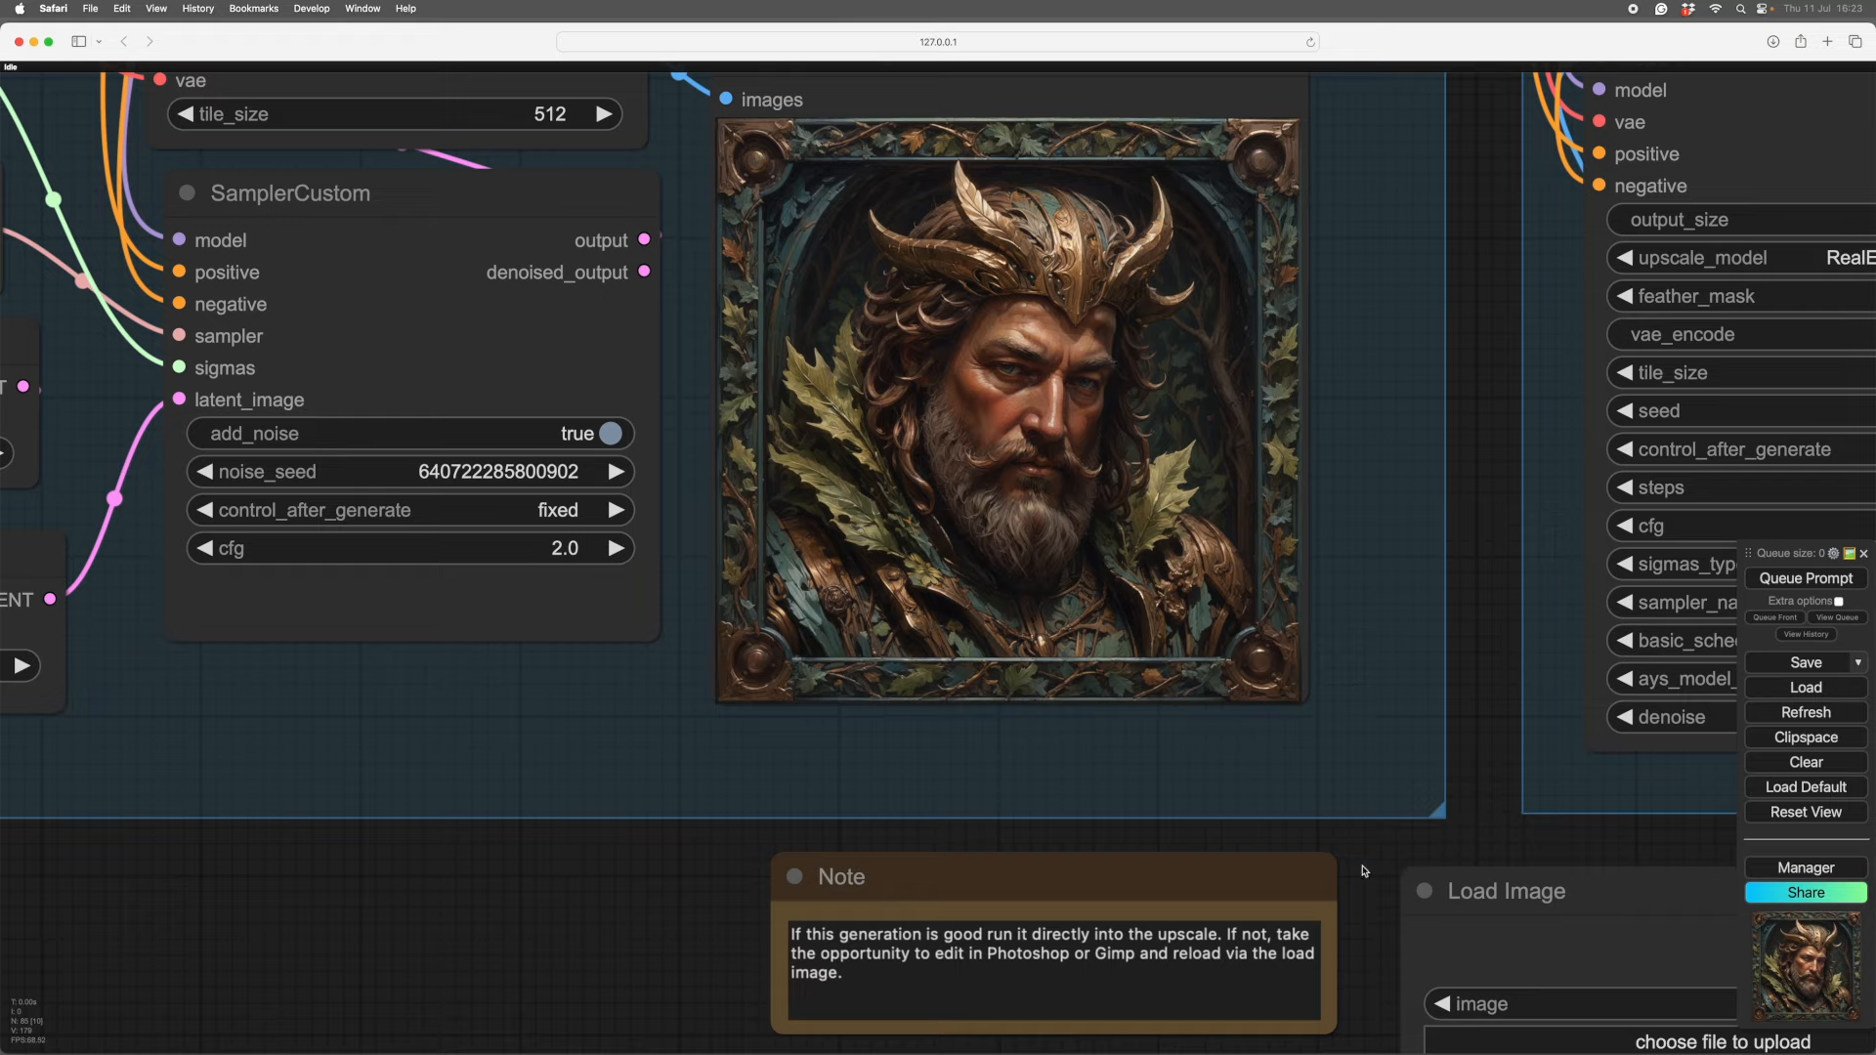
# - Inspect the Load Image node holding Framer2.png and the neighbouring note about editing and reloading the image
pyautogui.moveTo(1364, 871); pyautogui.dragTo(699, 374)
pyautogui.moveTo(1370, 743); pyautogui.dragTo(1389, 581)
pyautogui.scroll(2, 1368, 642)
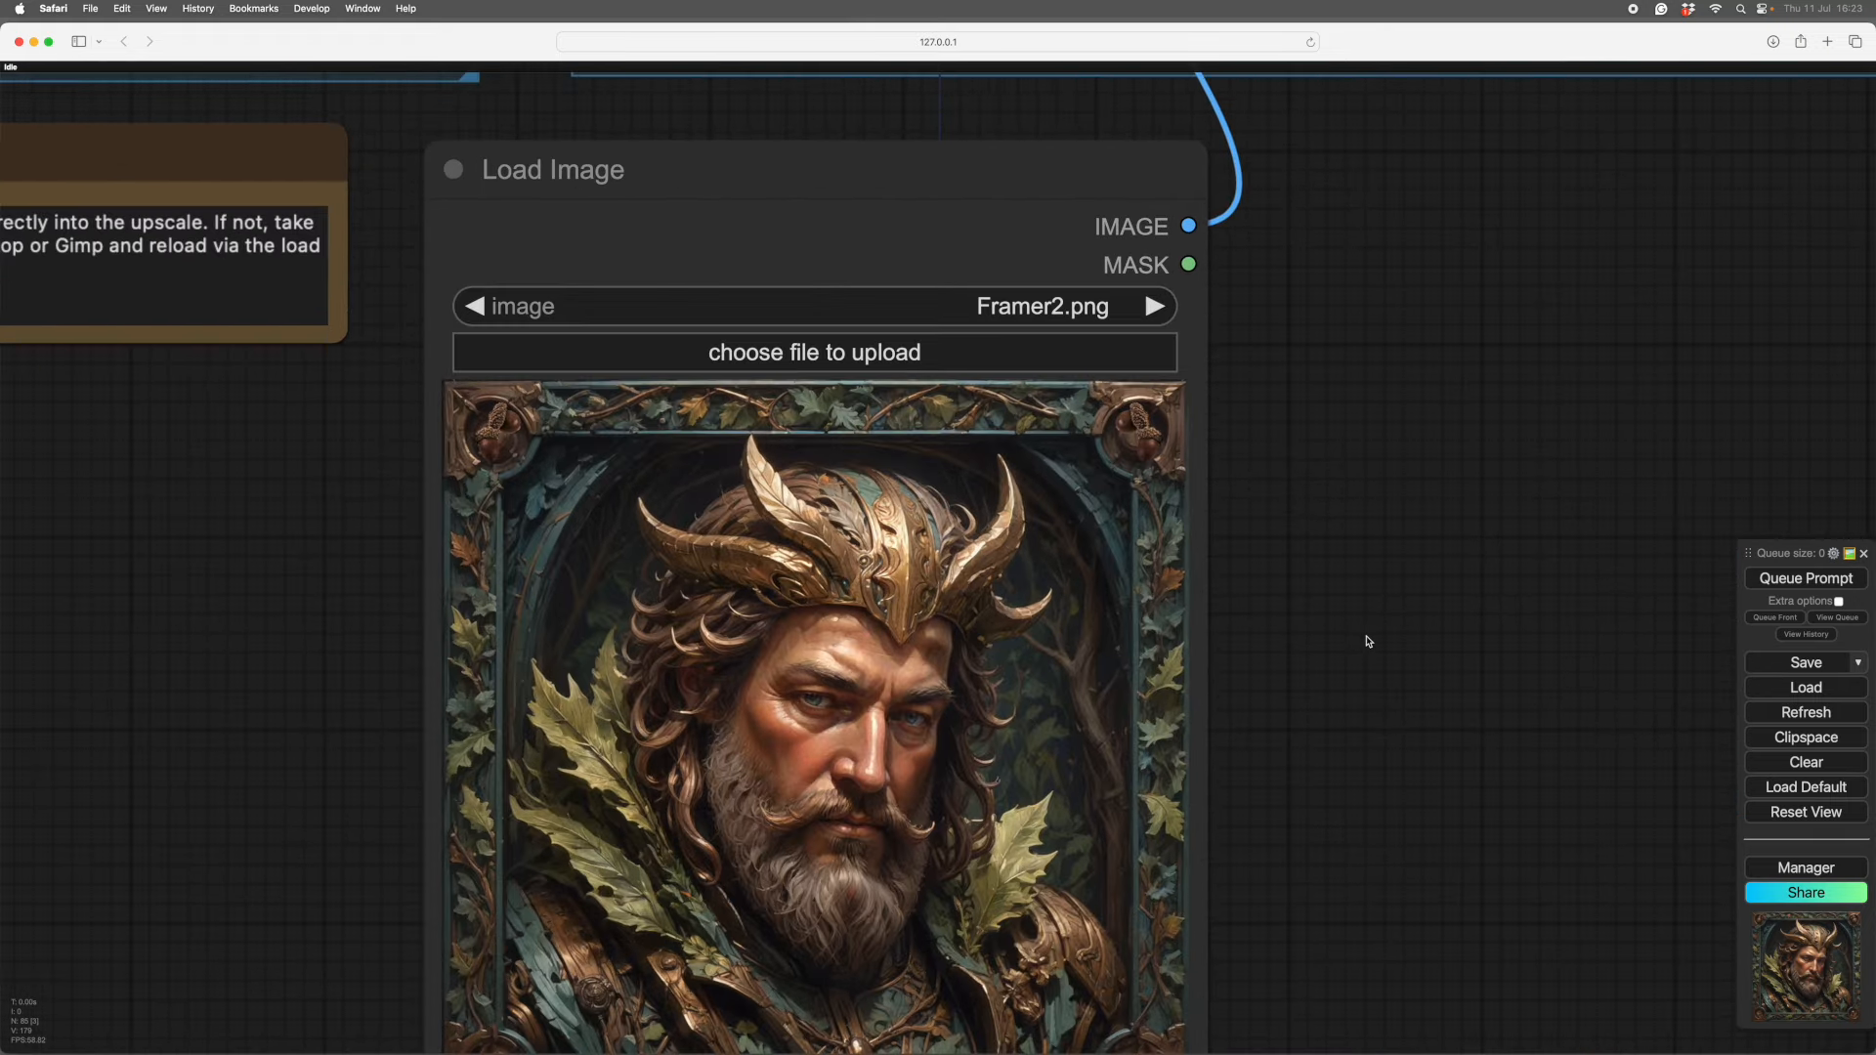
pyautogui.scroll(-3, 1368, 642)
pyautogui.moveTo(540, 540); pyautogui.dragTo(803, 716)
pyautogui.moveTo(976, 400); pyautogui.dragTo(1131, 751)
pyautogui.moveTo(999, 1000); pyautogui.dragTo(656, 553)
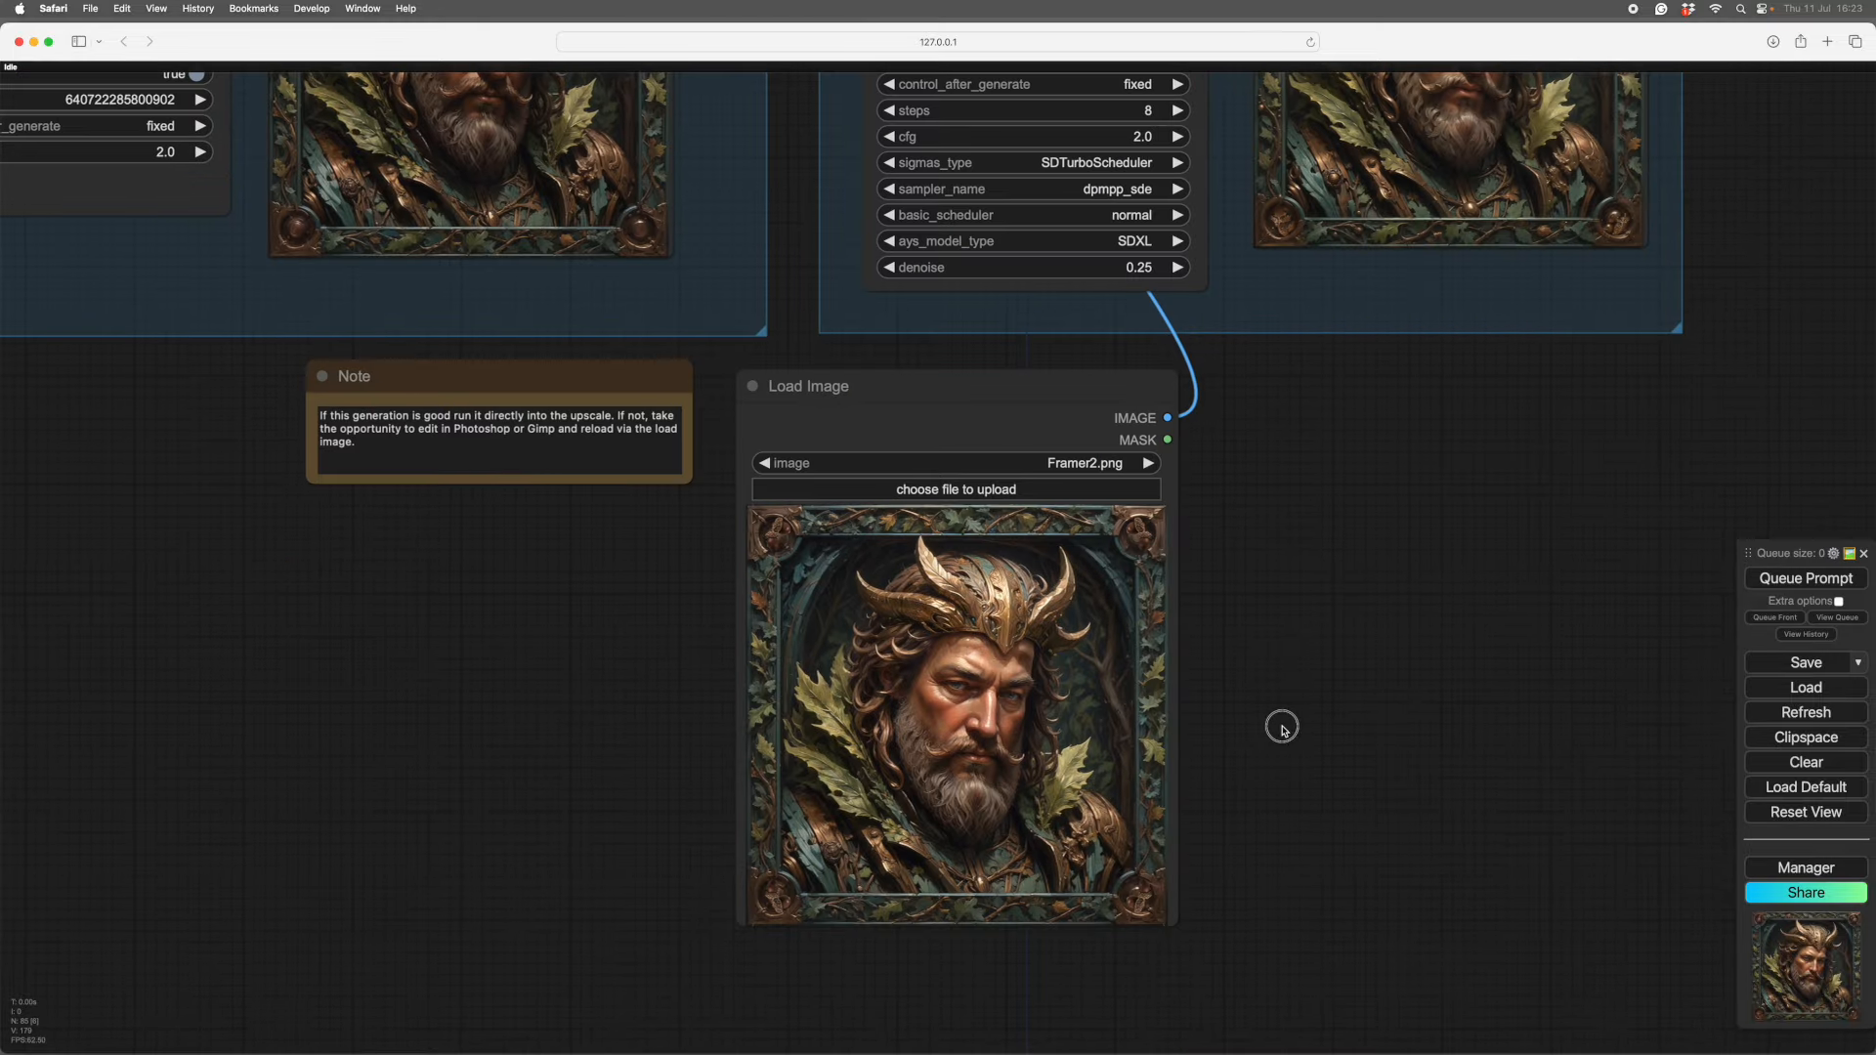
# - Select the Load Image node and follow its image link to the Large Refiner node in the McBoaty group
pyautogui.moveTo(1299, 681); pyautogui.dragTo(915, 616)
pyautogui.click(838, 557)
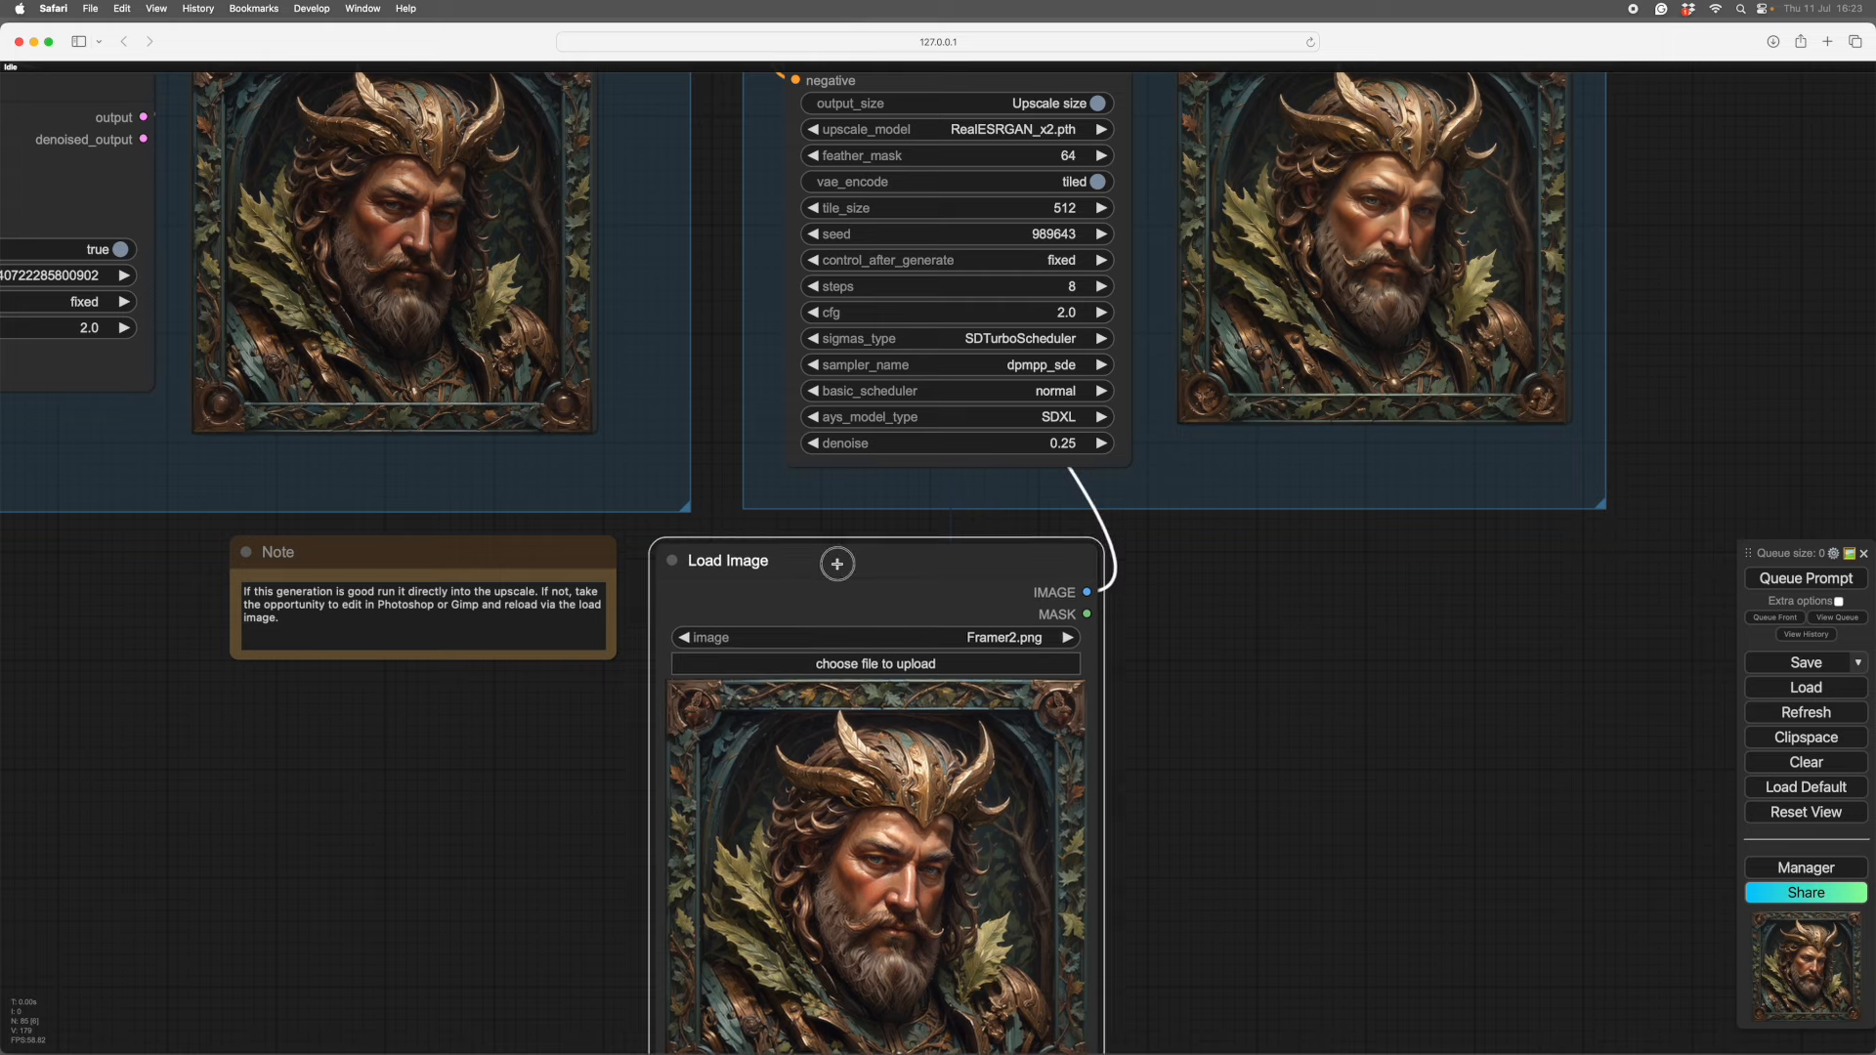
pyautogui.moveTo(1299, 641); pyautogui.dragTo(1100, 811)
pyautogui.scroll(5, 1100, 811)
pyautogui.hscroll(5, 1100, 811)
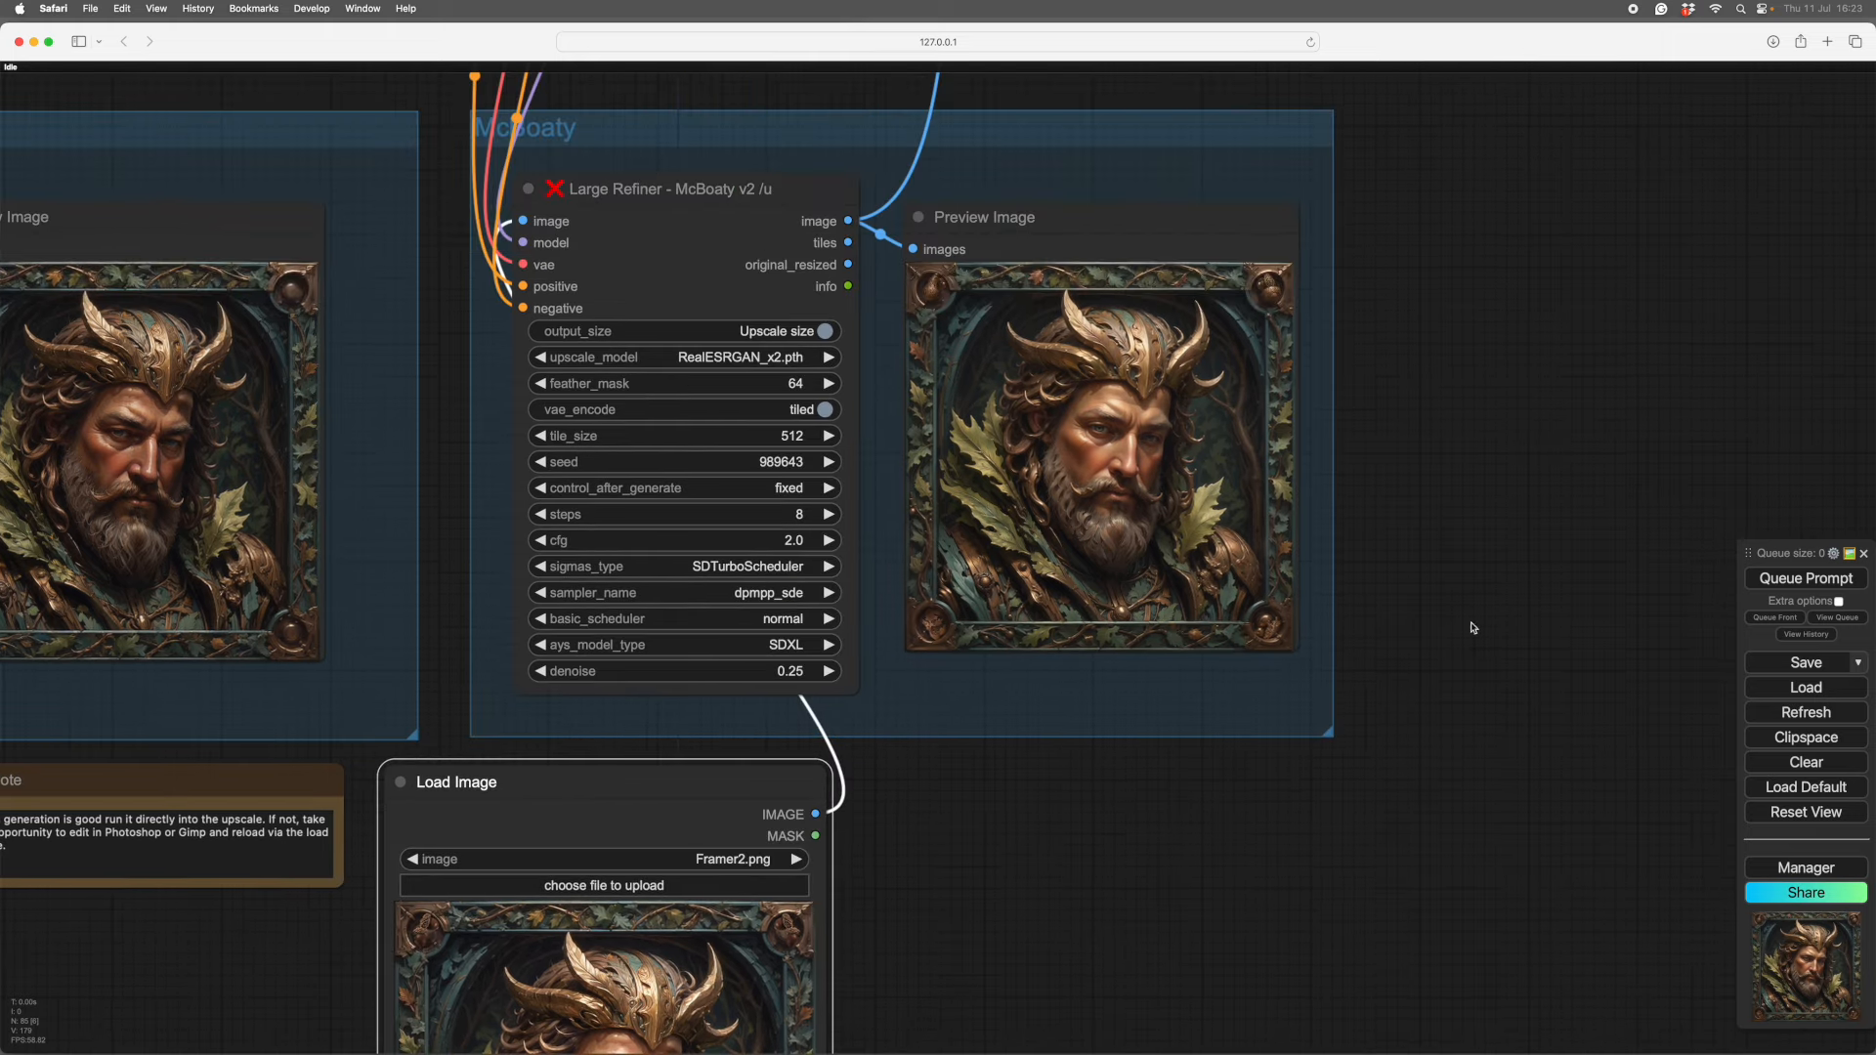
# - Examine the face, helmet and frame details of the McBoaty group's preview image up close
pyautogui.scroll(10, 1033, 634)
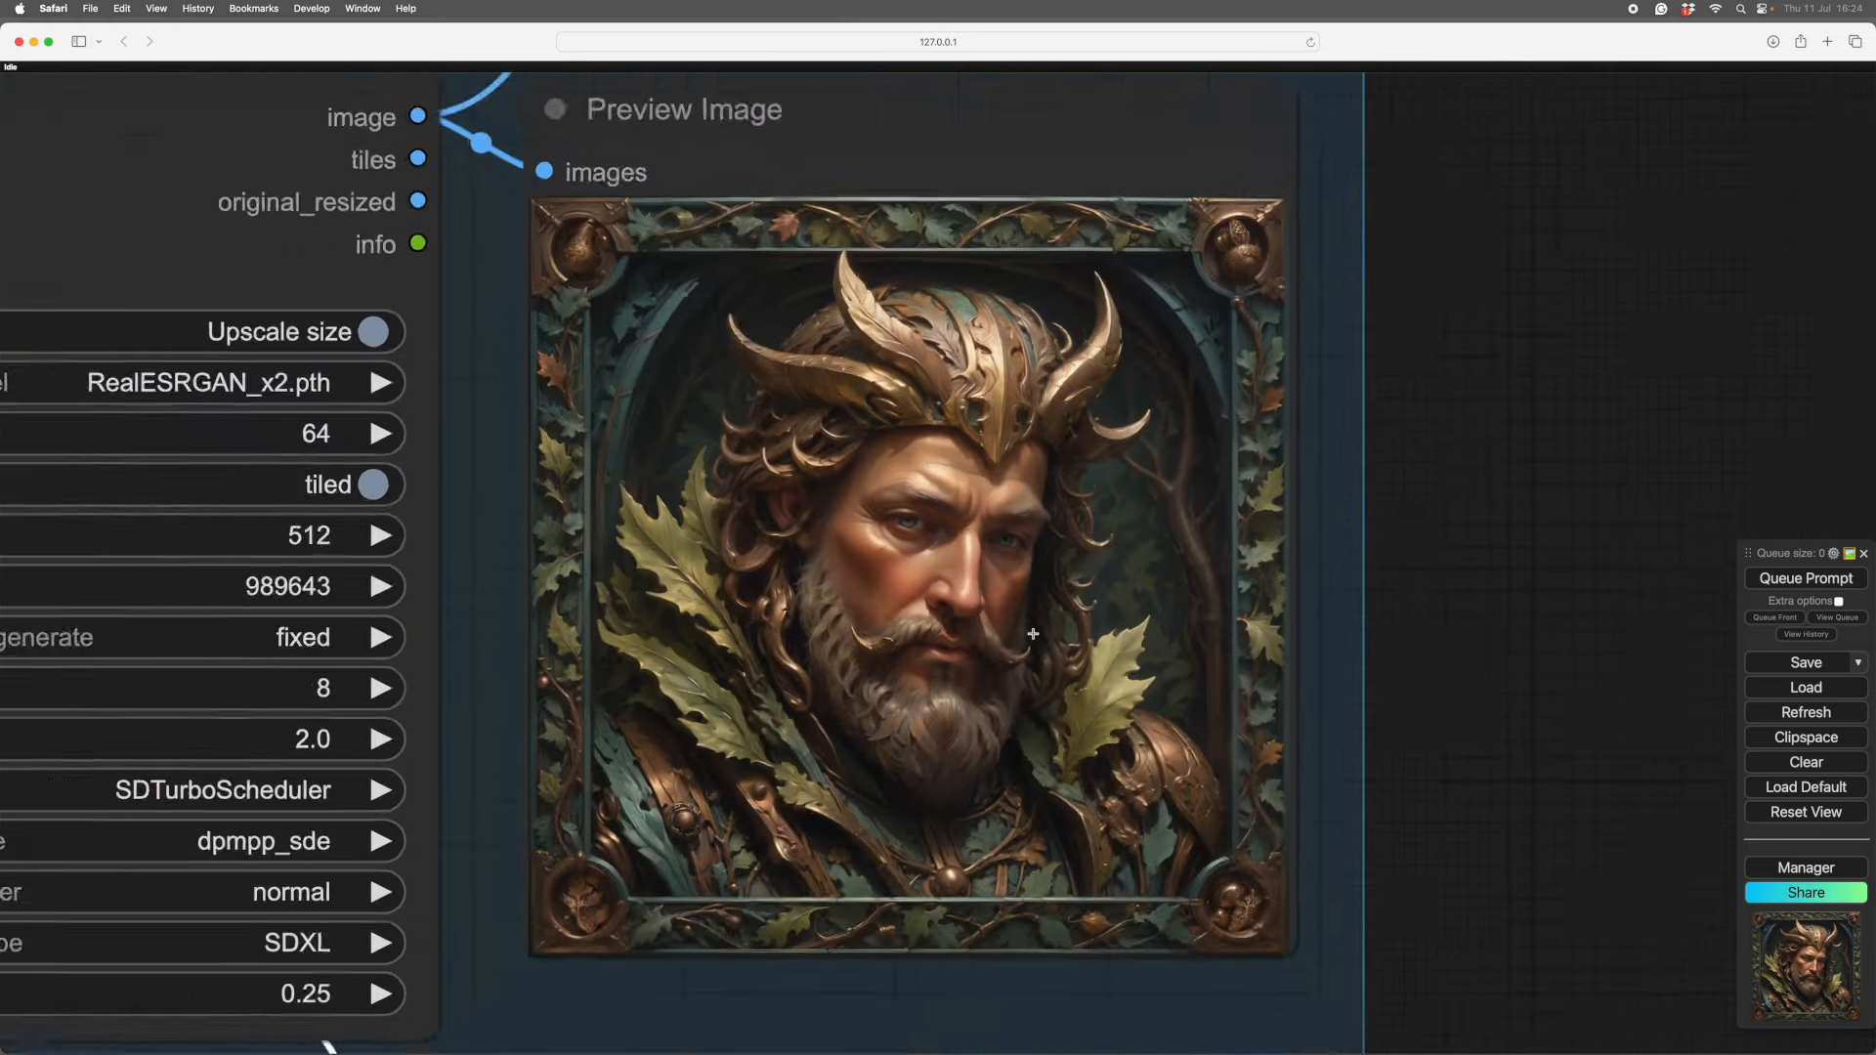
pyautogui.scroll(-2, 1036, 633)
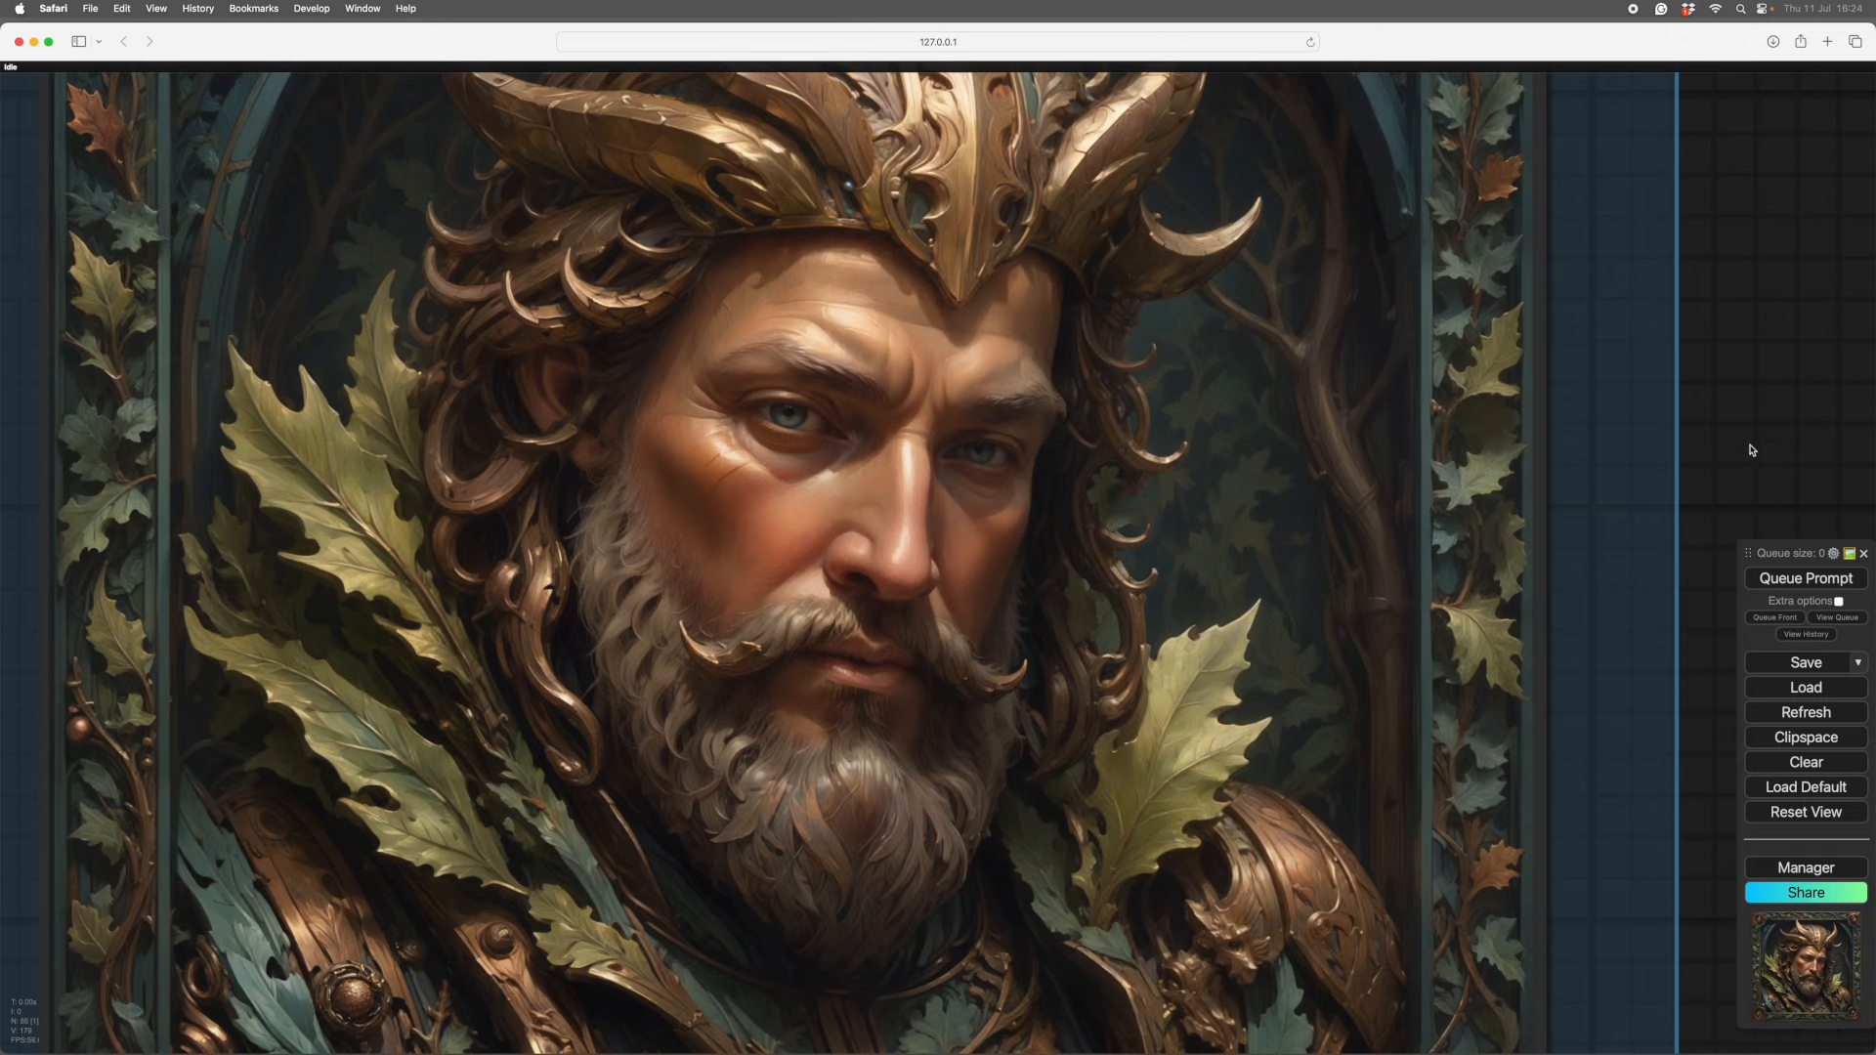
pyautogui.scroll(5, 1752, 451)
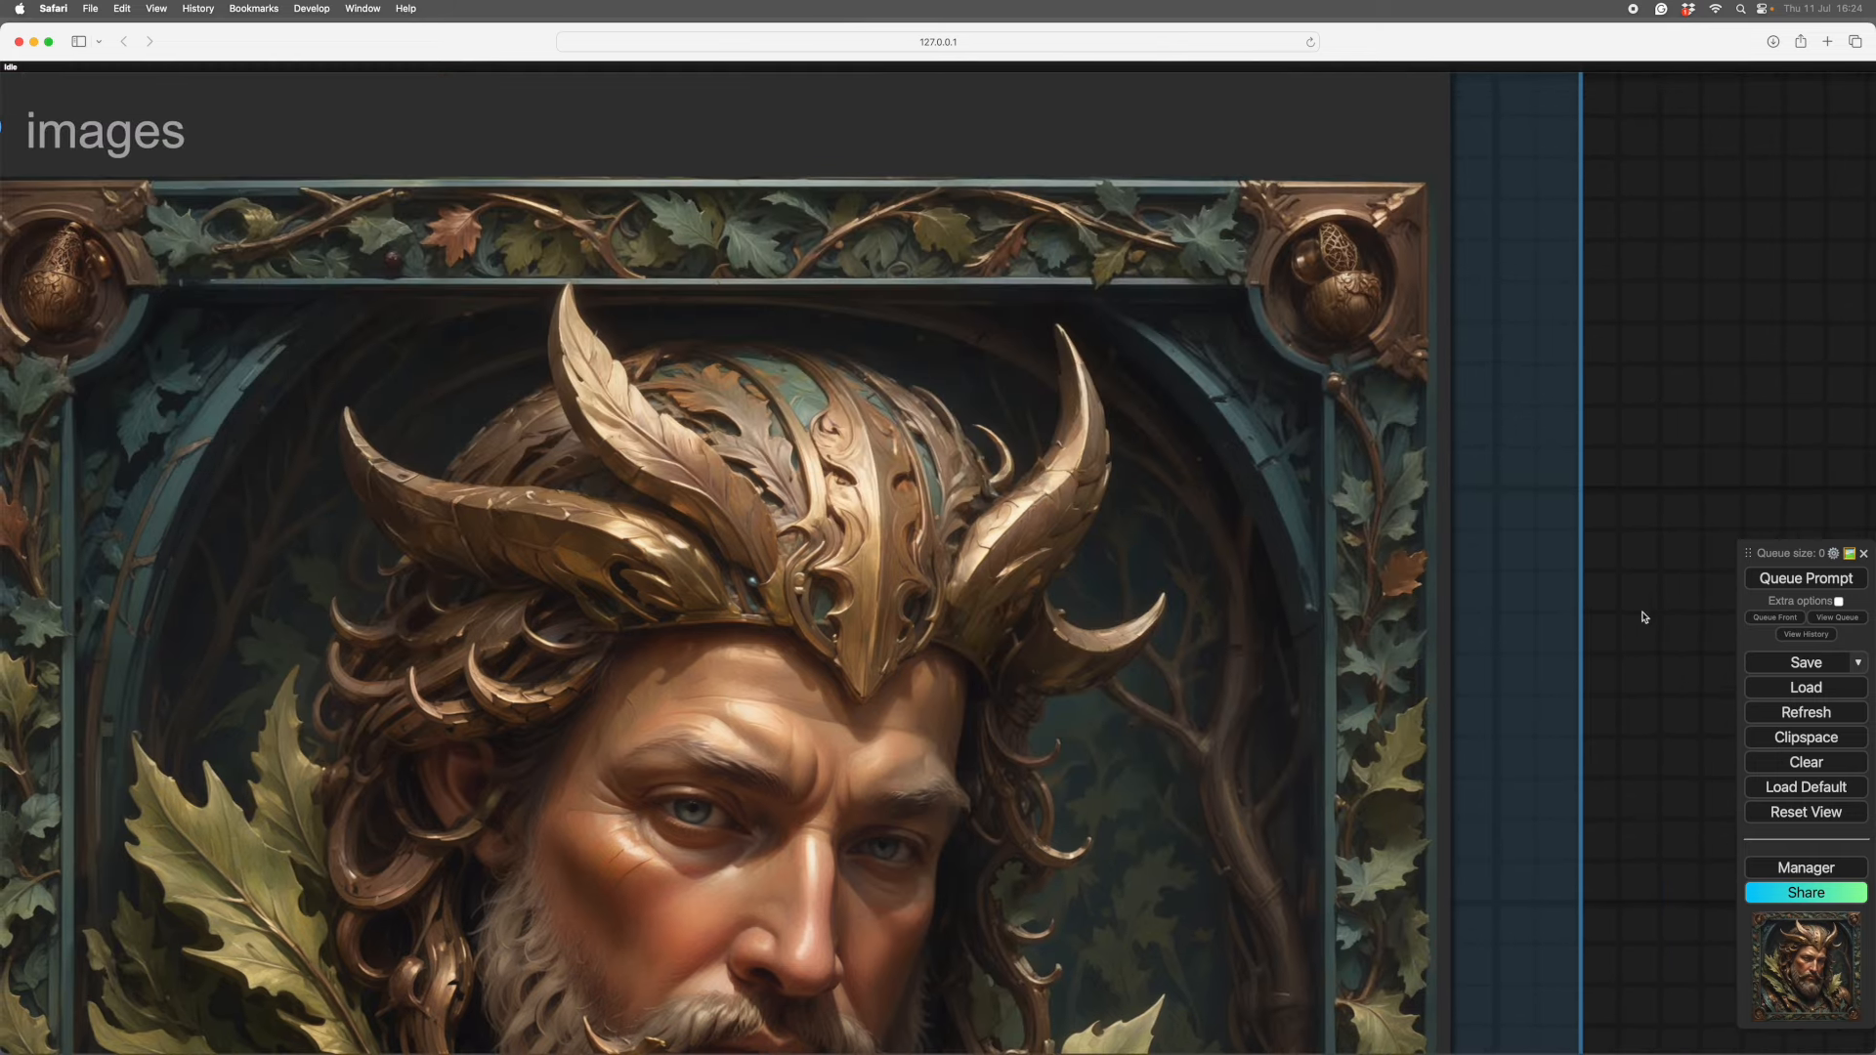
pyautogui.scroll(-5, 1649, 652)
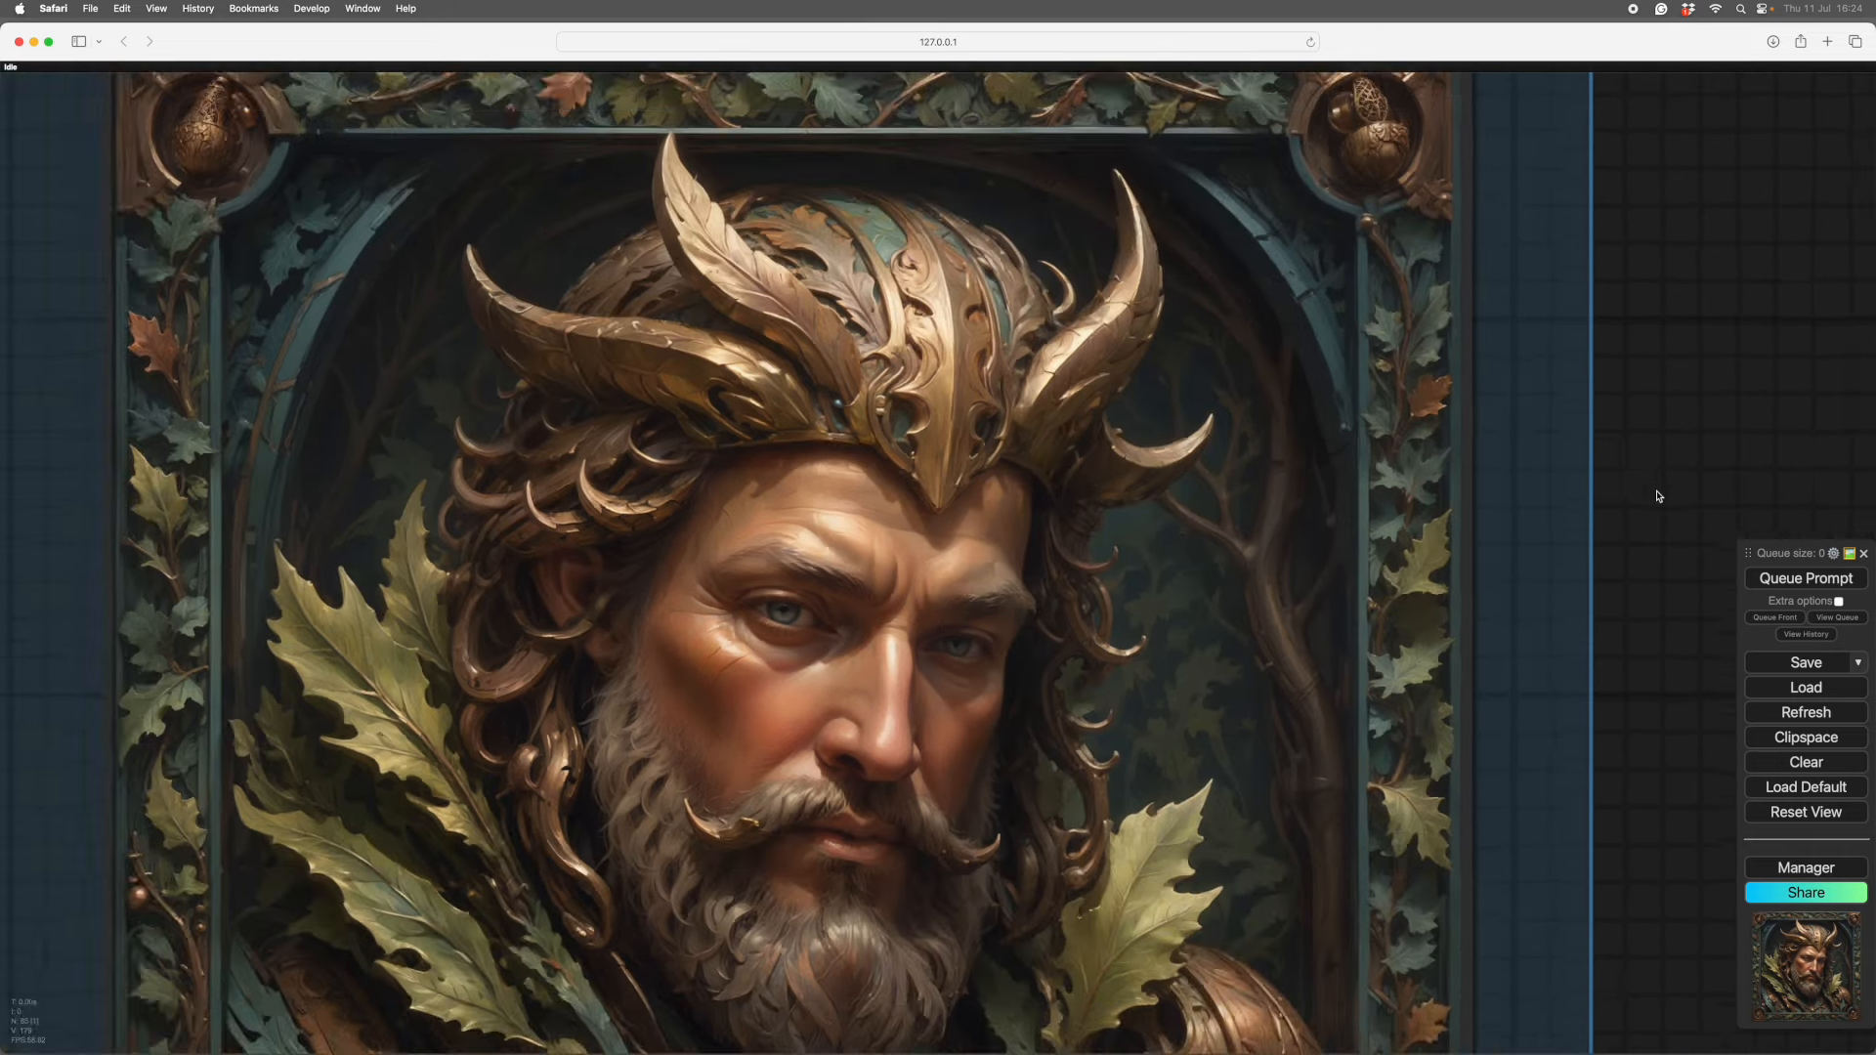
pyautogui.scroll(-10, 1664, 625)
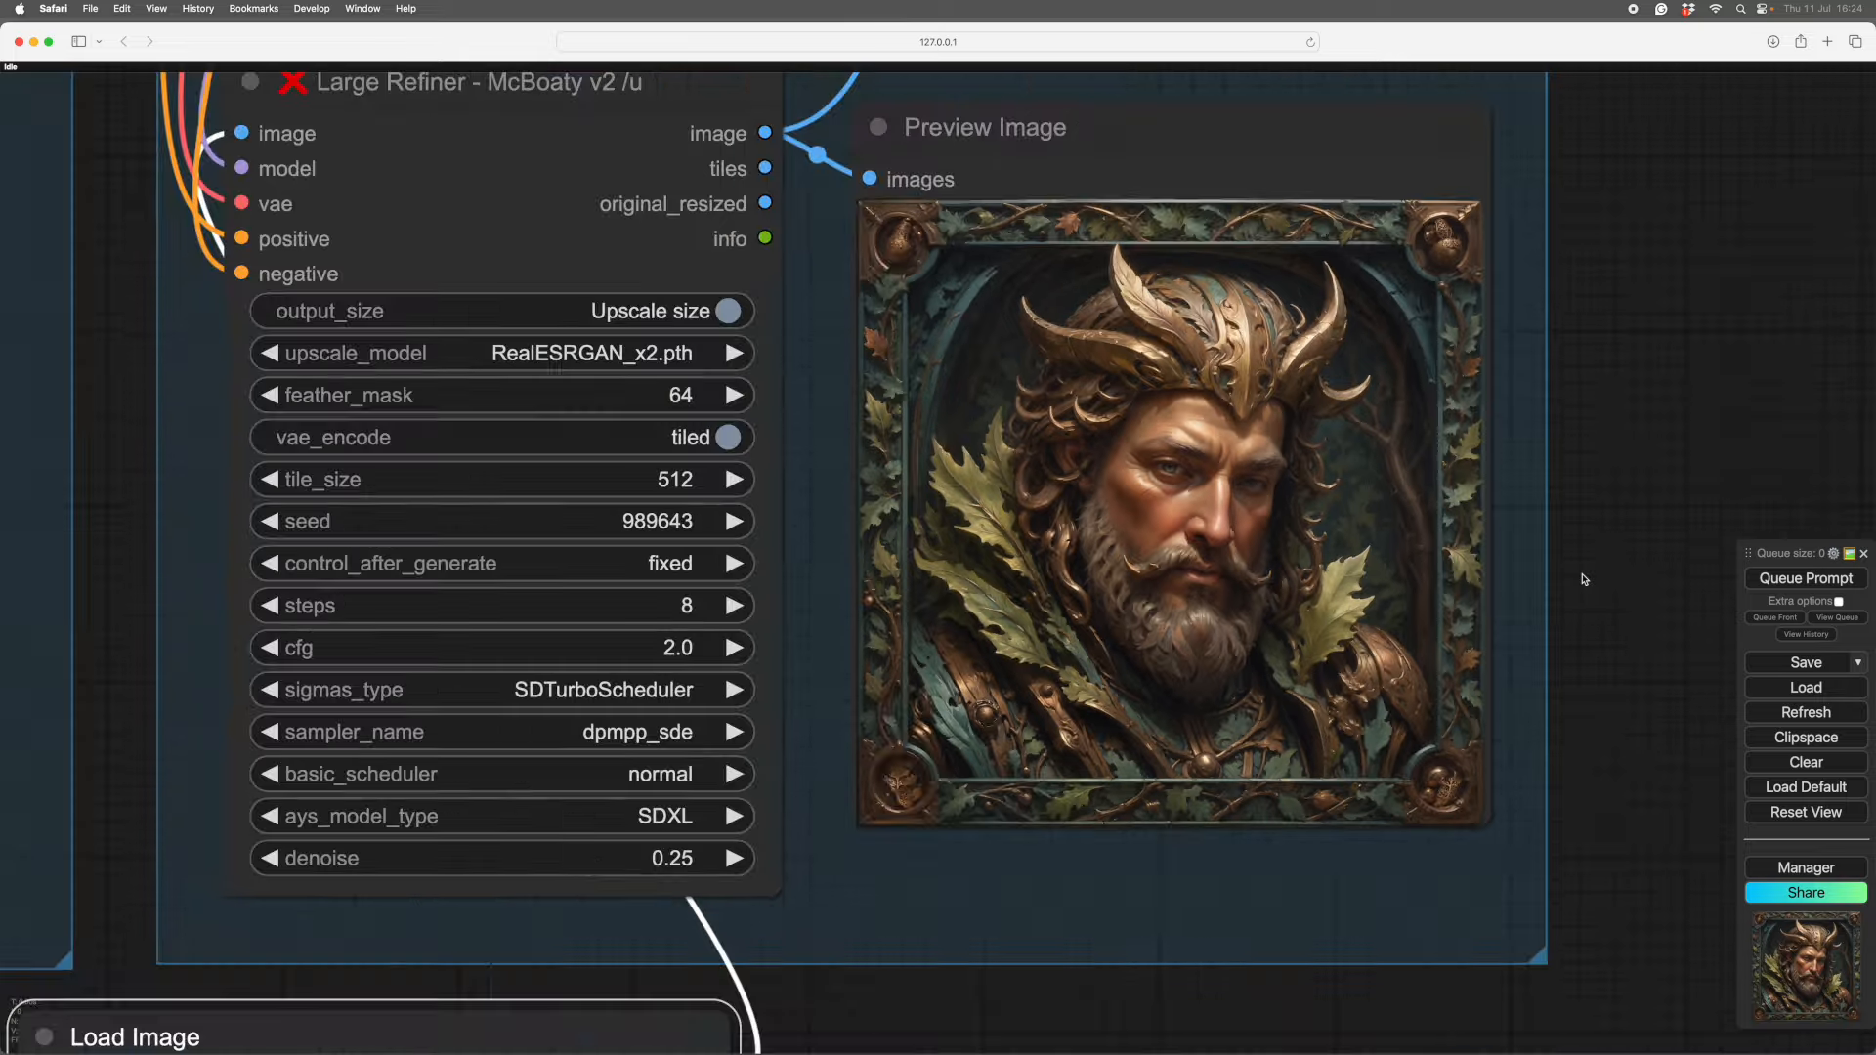
pyautogui.scroll(15, 1128, 512)
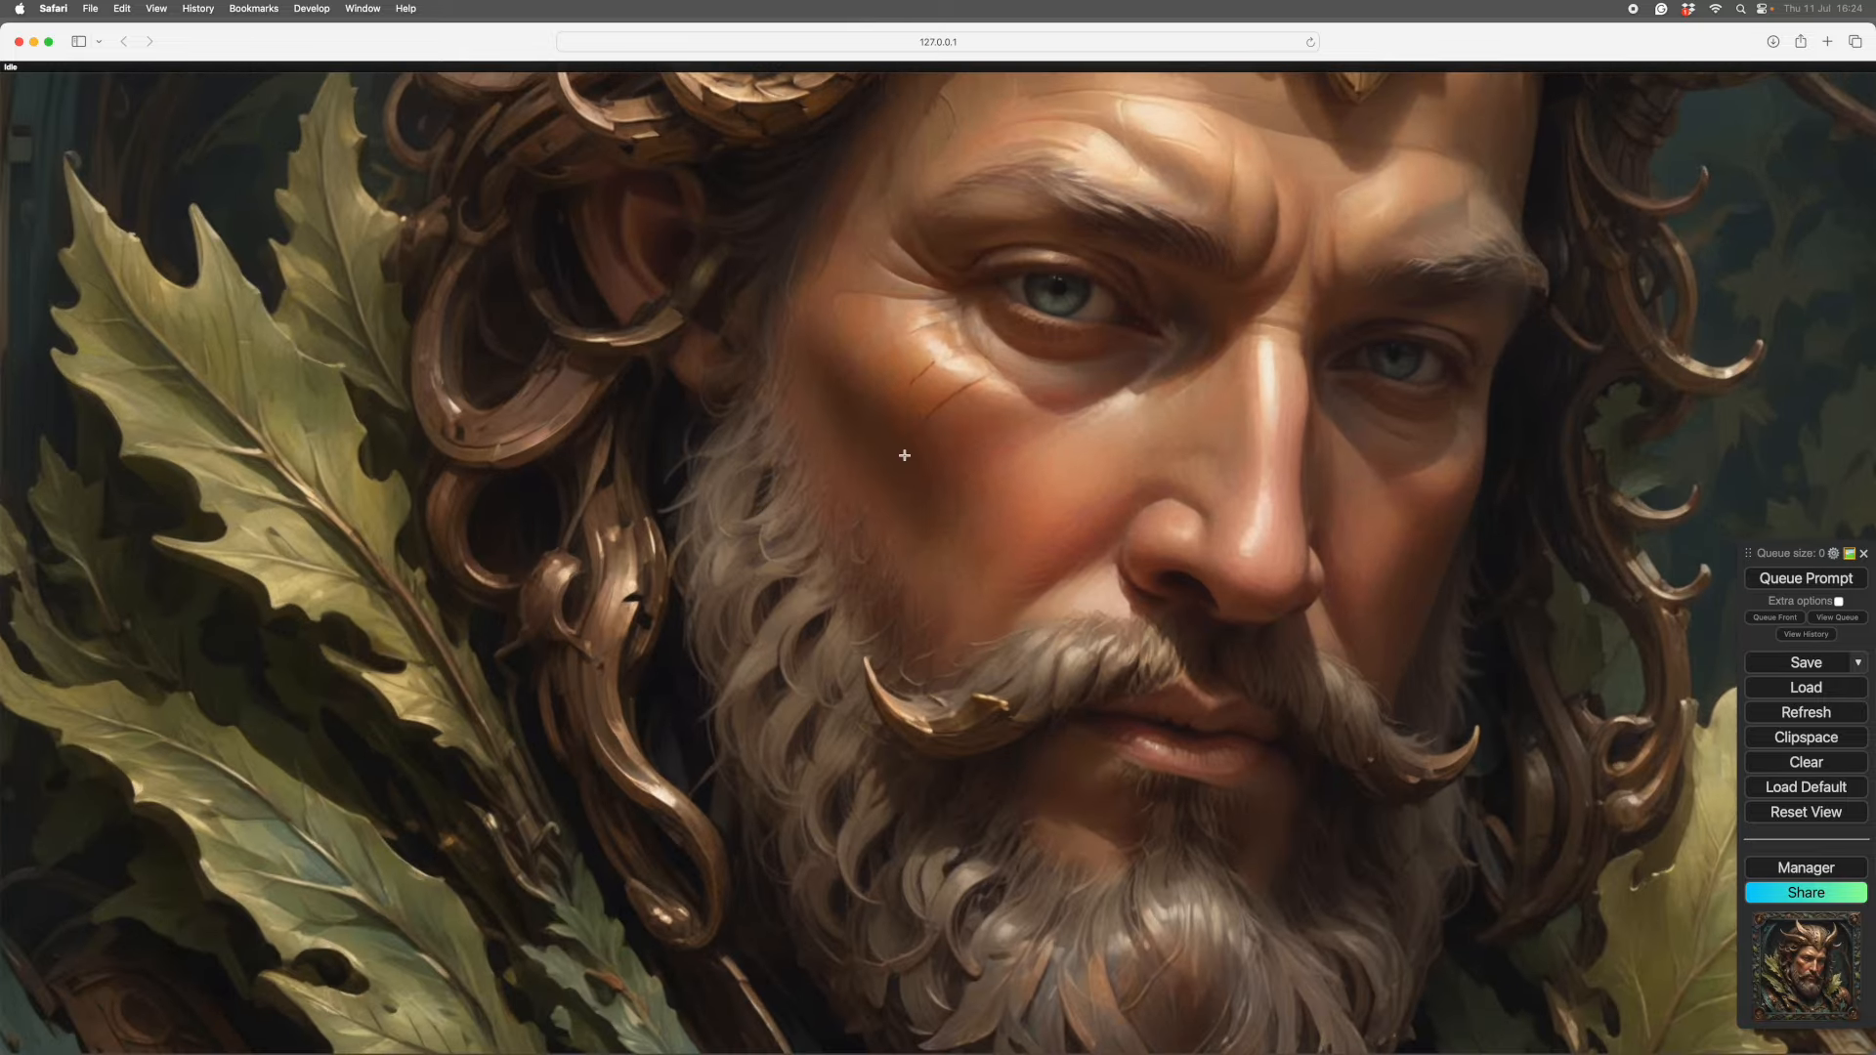
pyautogui.scroll(-10, 1308, 496)
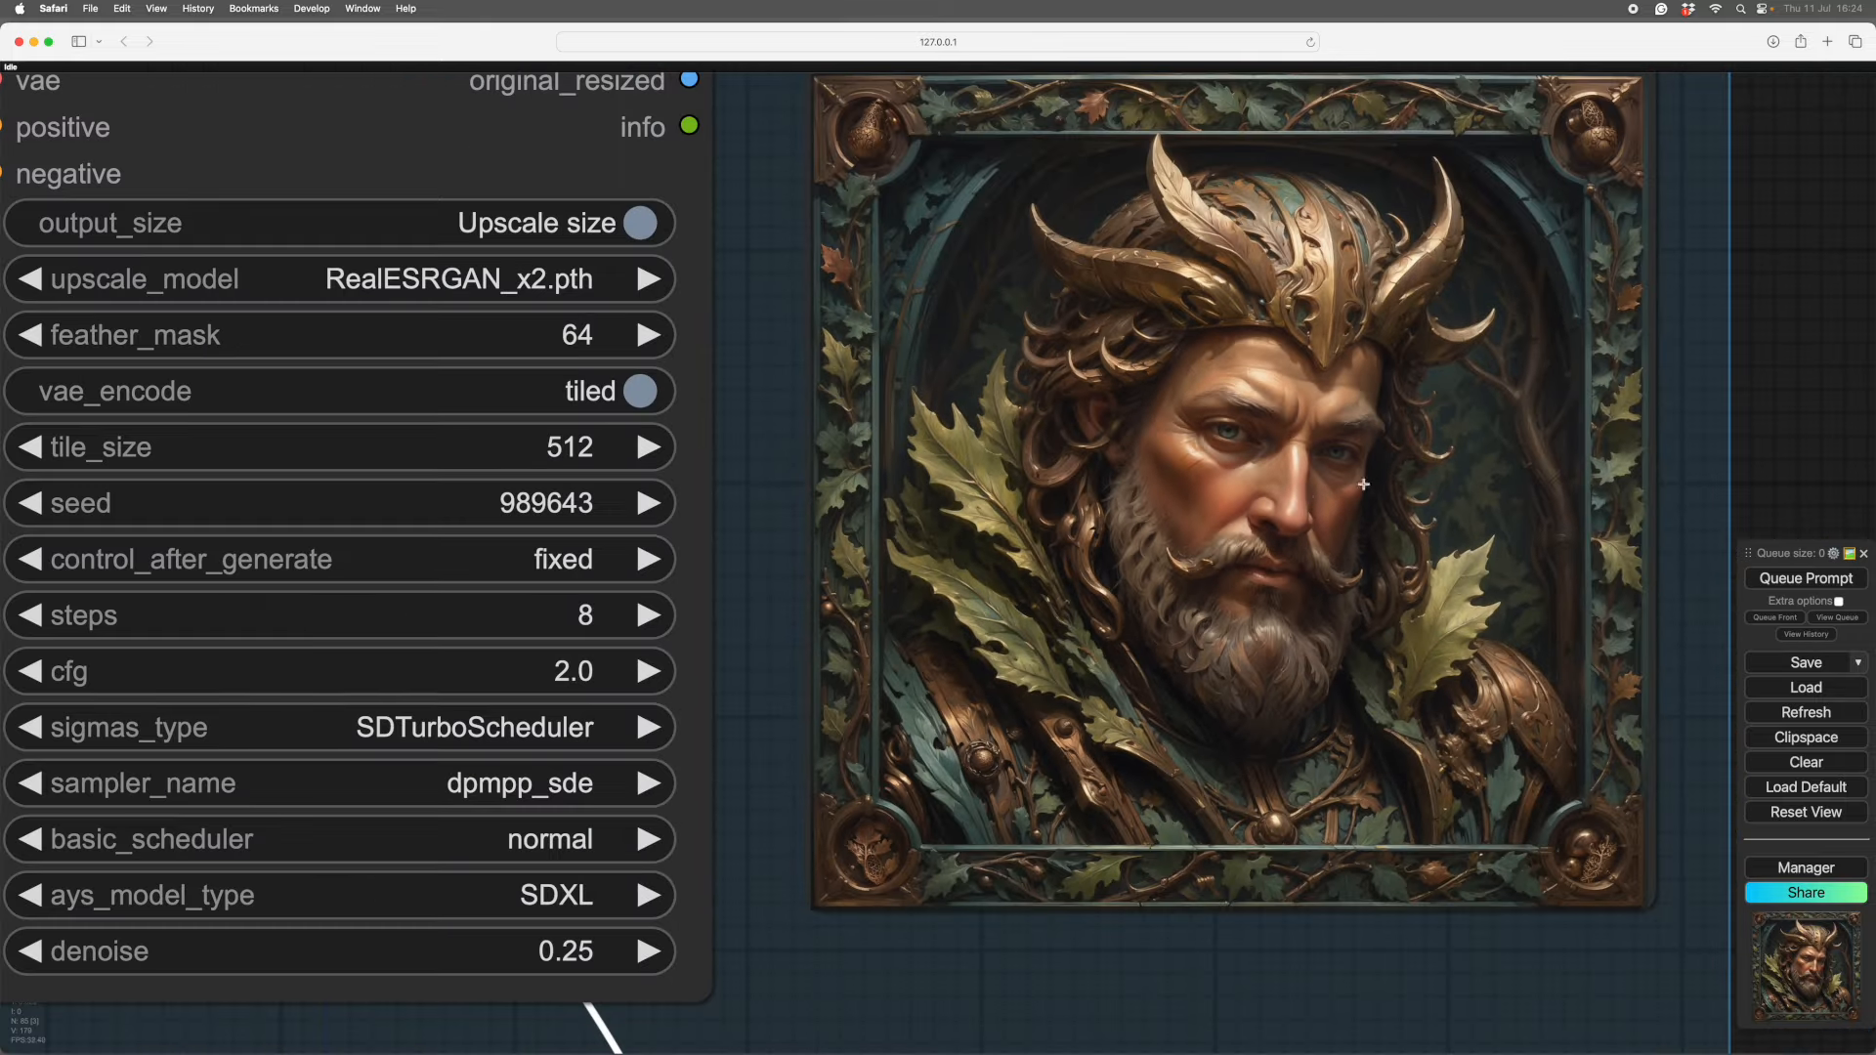
# - Compare the face and beard details in the ModelUpscale group's preview image with the McBoaty result
pyautogui.moveTo(1785, 361); pyautogui.dragTo(1505, 751)
pyautogui.scroll(-5, 1679, 821)
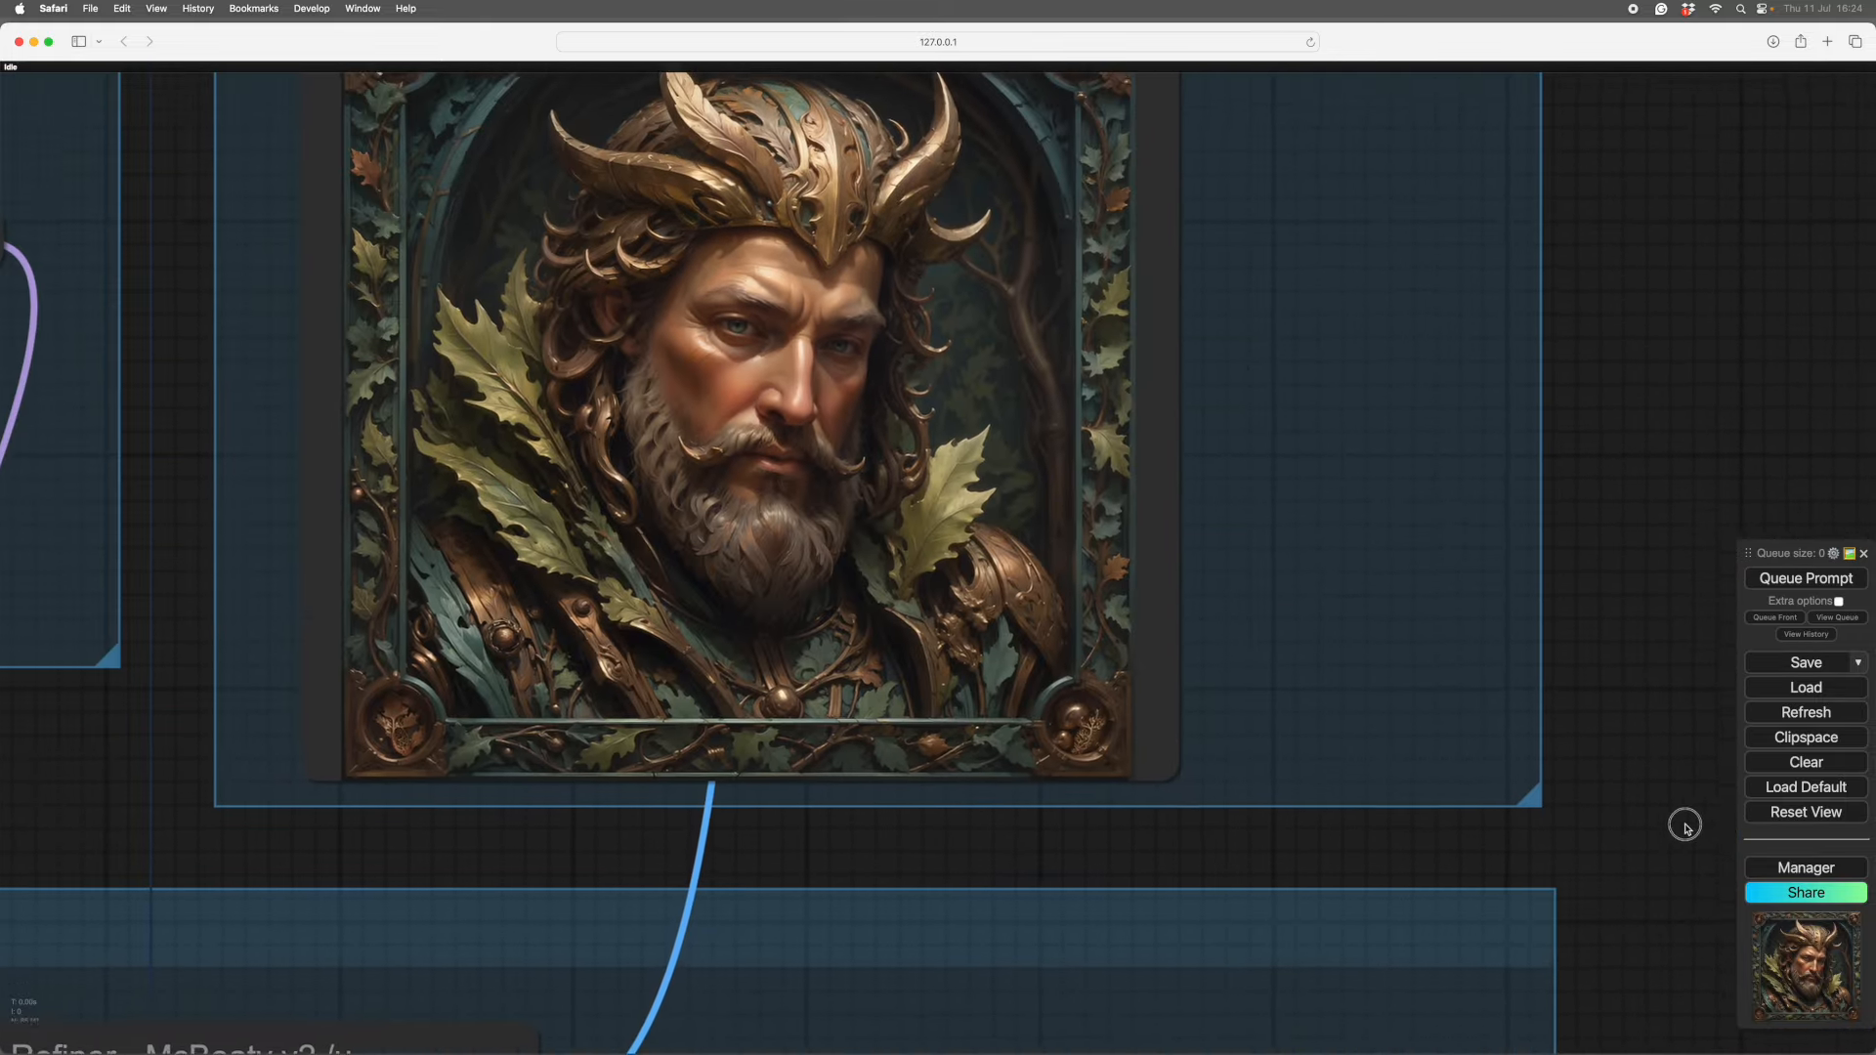
pyautogui.scroll(5, 1612, 695)
pyautogui.scroll(10, 1072, 493)
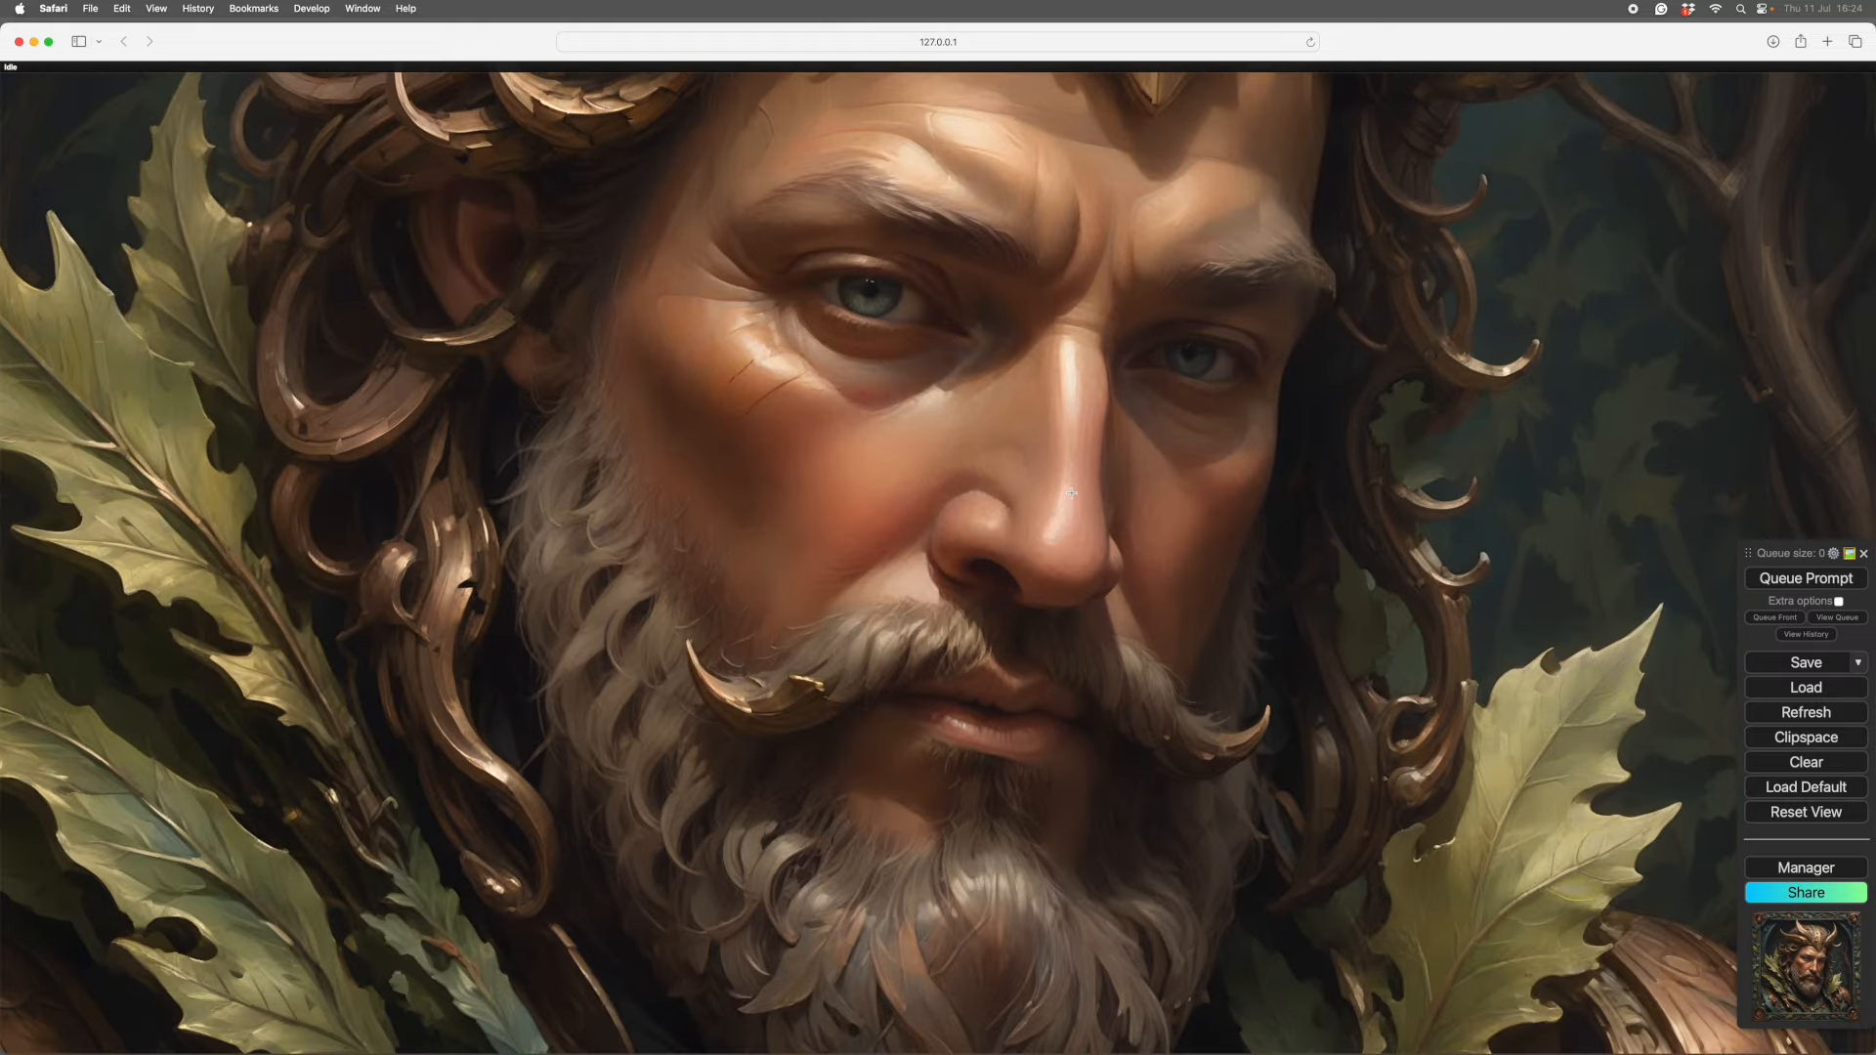
pyautogui.scroll(-10, 830, 692)
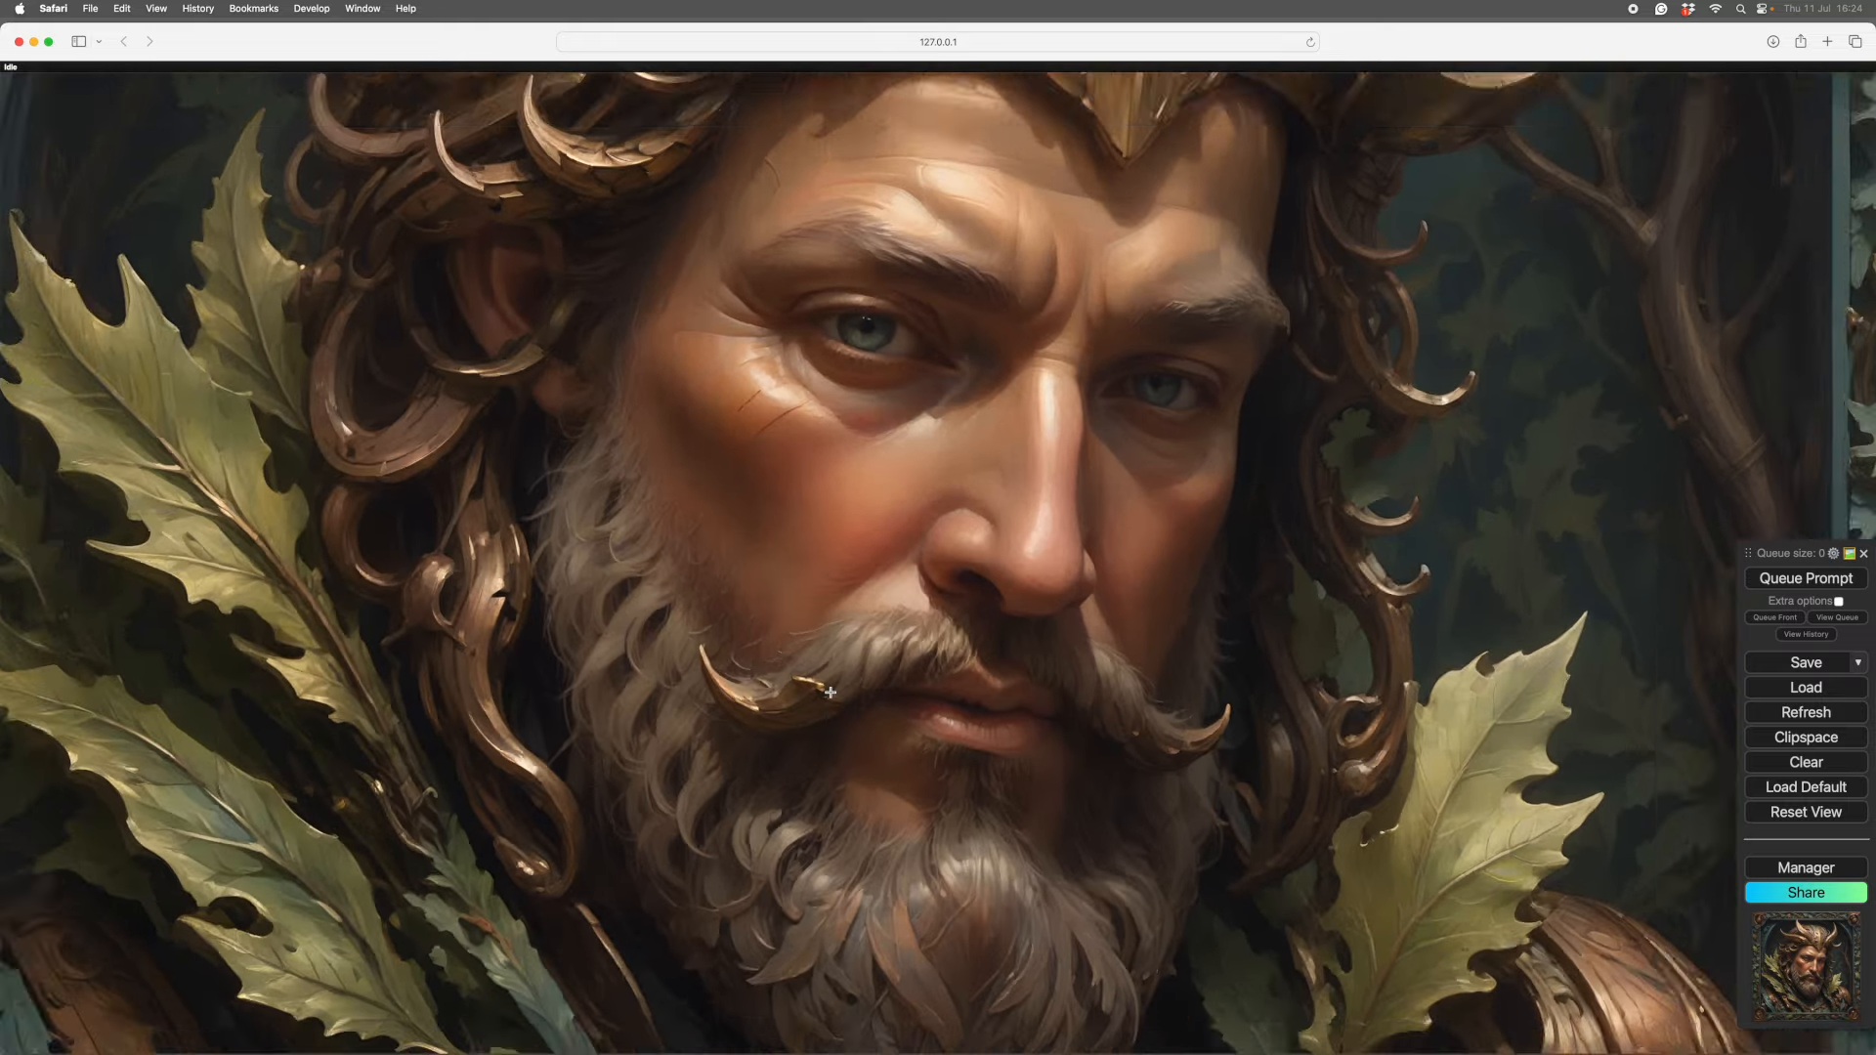
# - Set the ModelUpscale group's nodes to Never and open the McBoaty group's options
pyautogui.scroll(-6, 1628, 736)
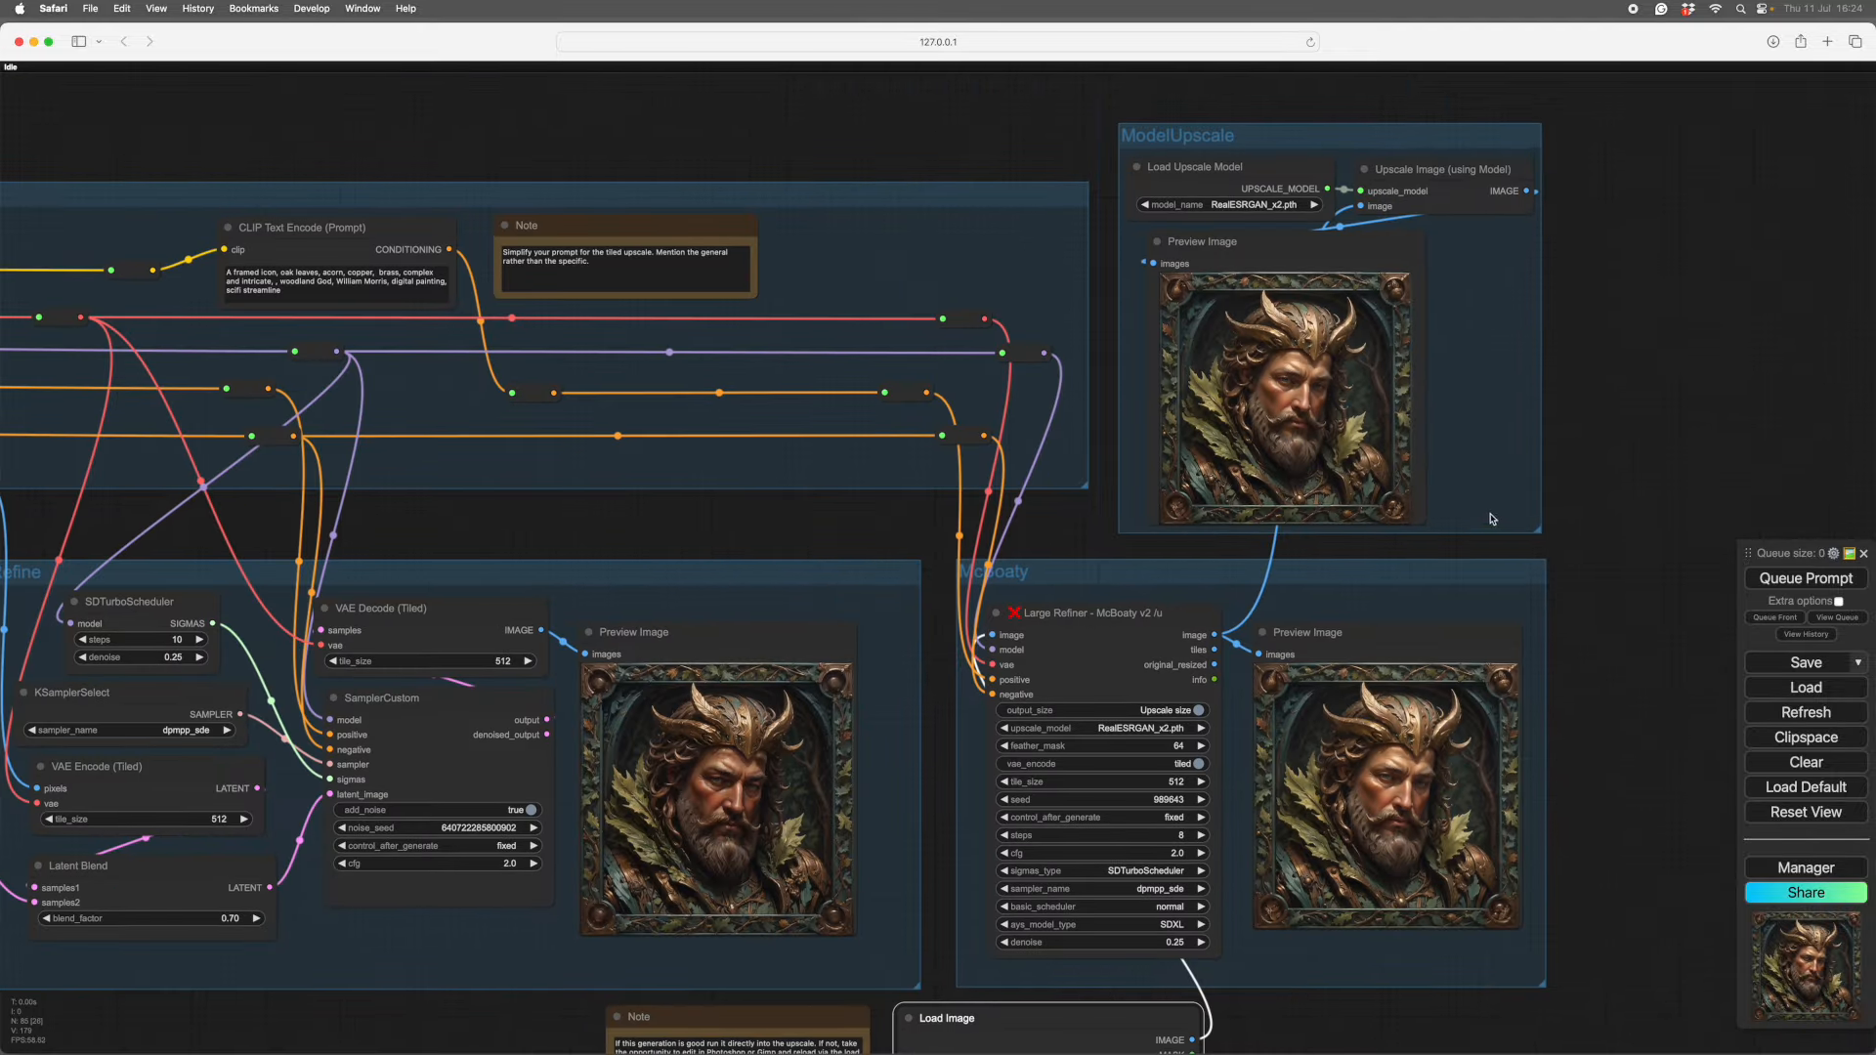
pyautogui.rightClick(1492, 519)
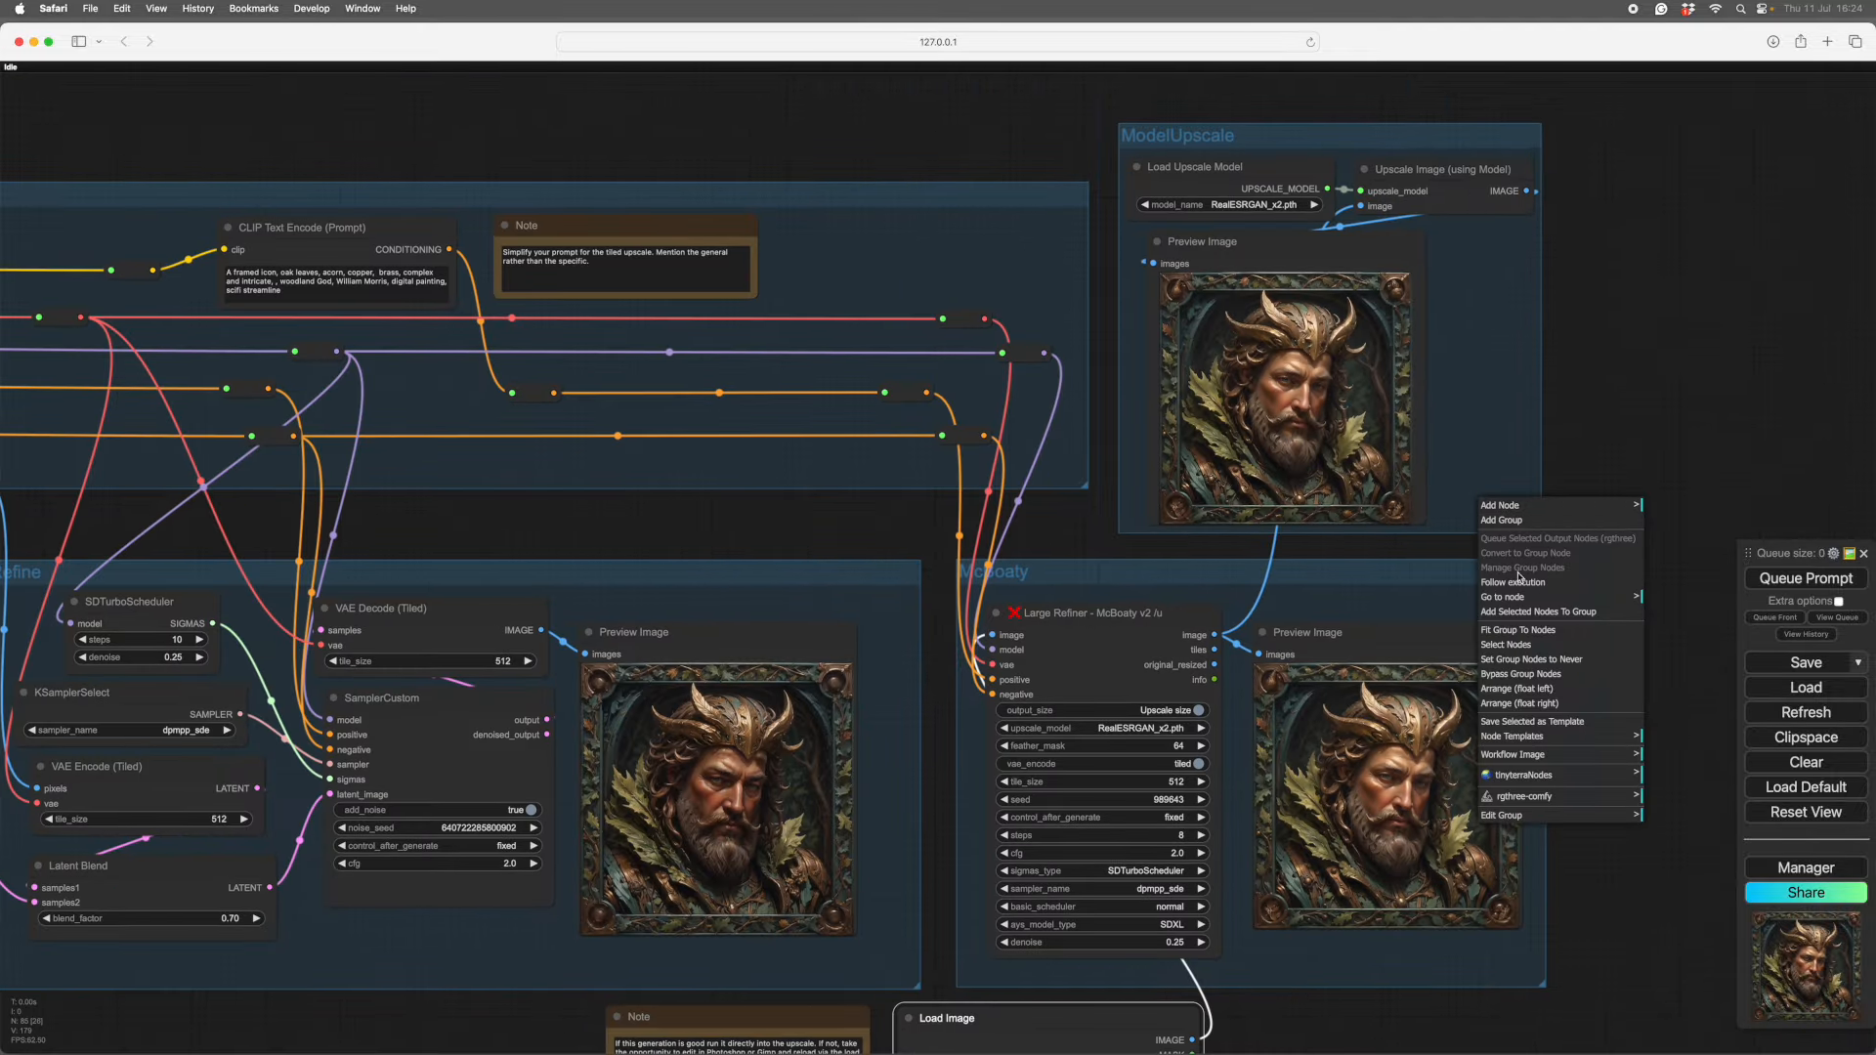
pyautogui.click(1529, 661)
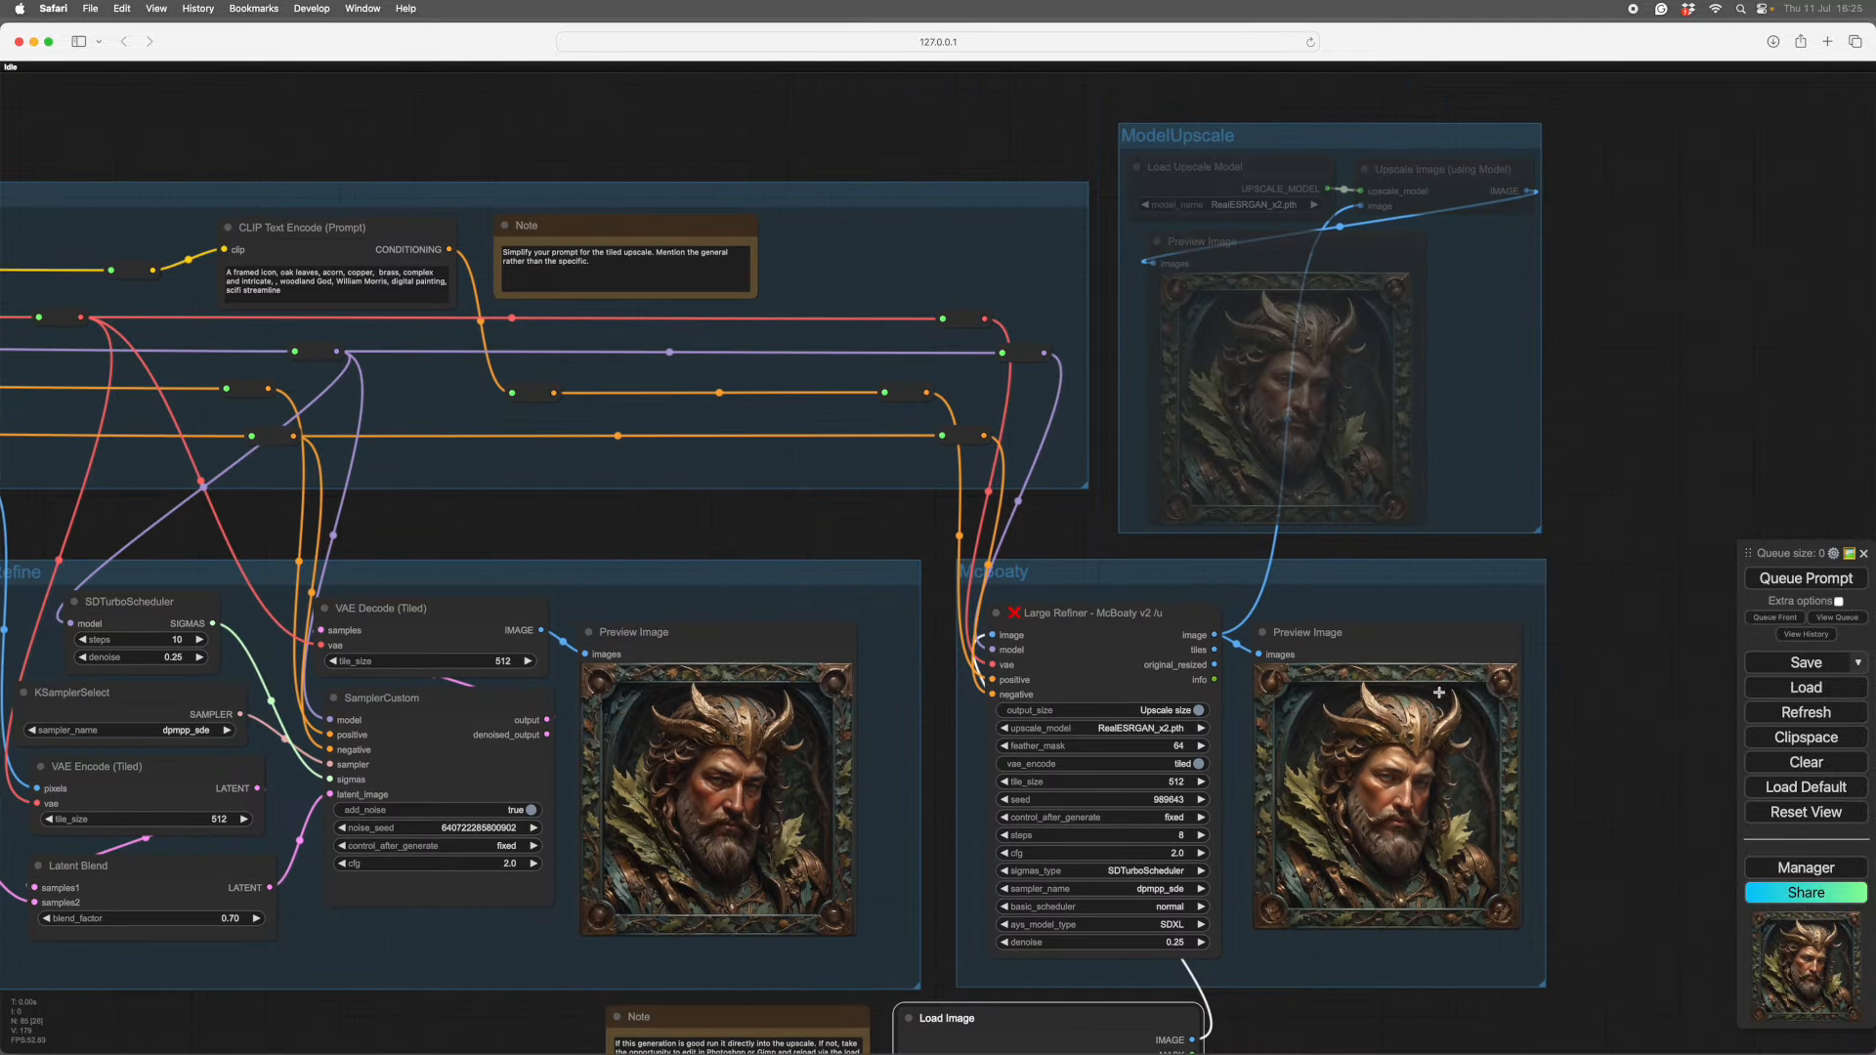
pyautogui.rightClick(1389, 604)
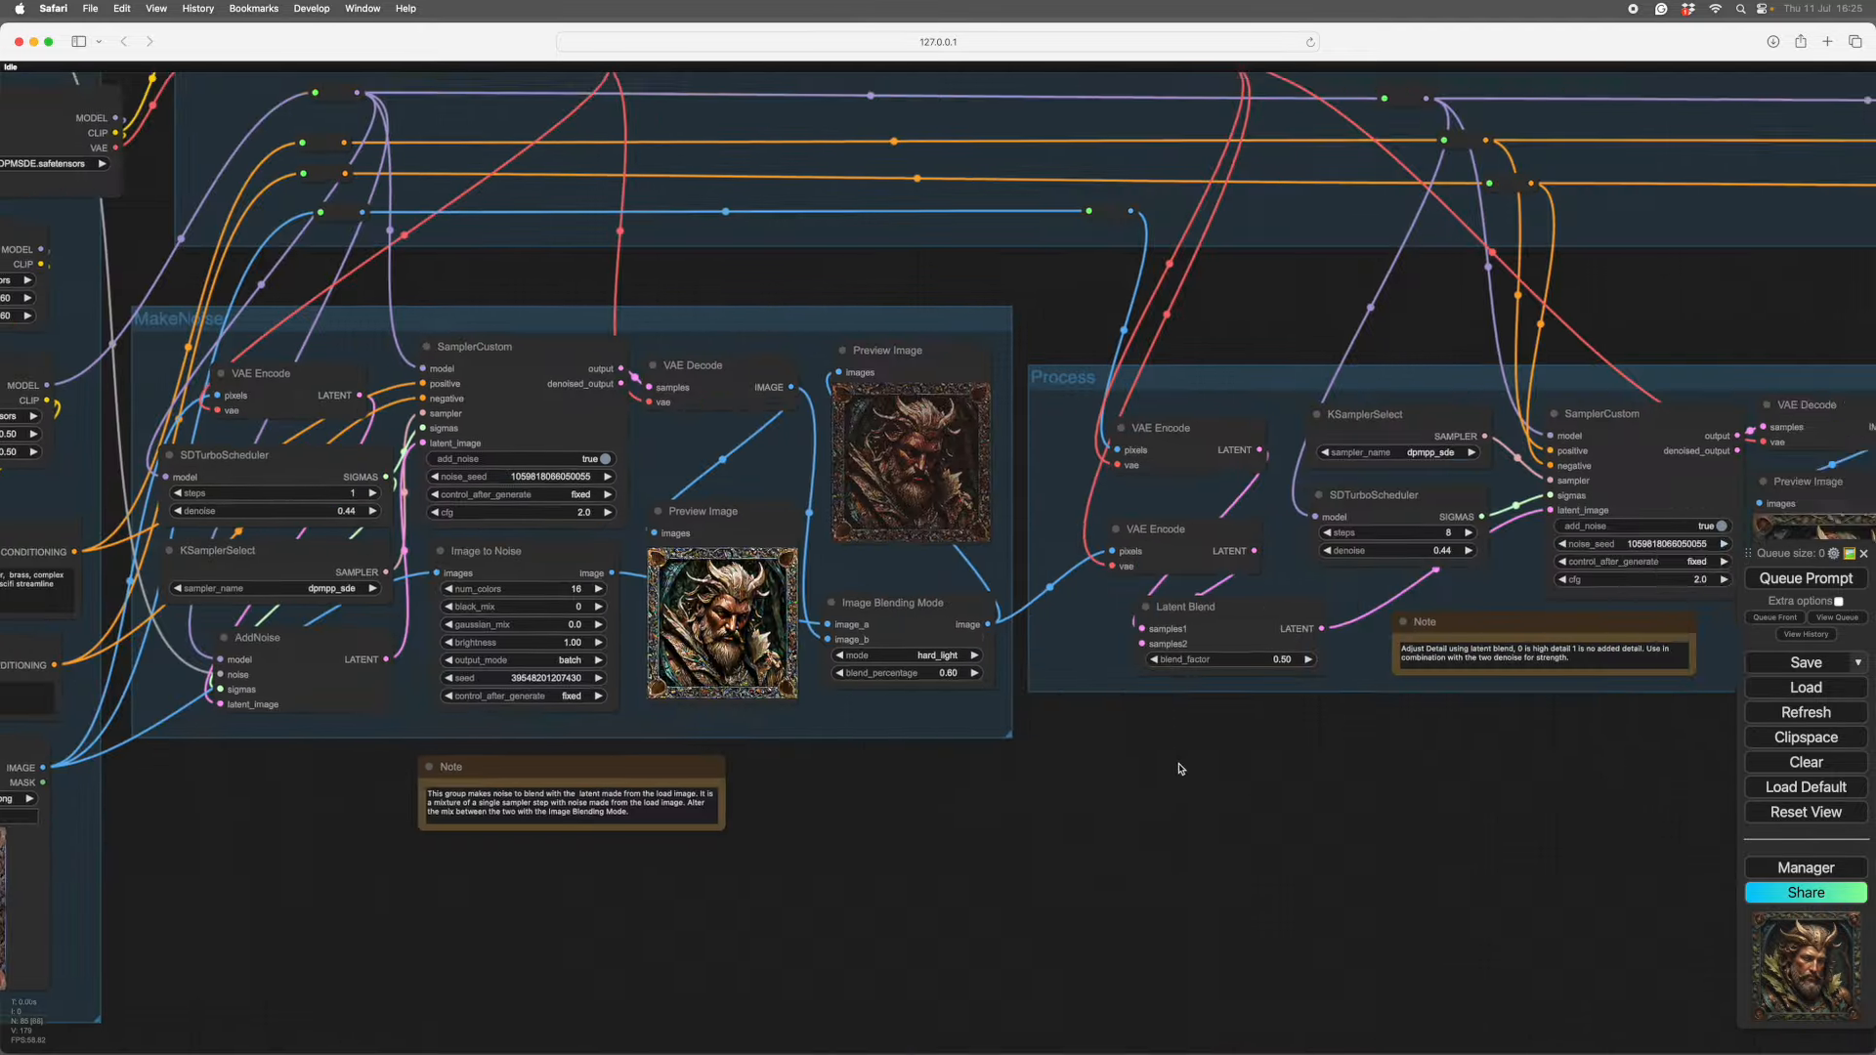
# - Set the blend_factor of the Process group's Latent Blend node to 0.3
pyautogui.moveTo(1044, 737); pyautogui.dragTo(1133, 705)
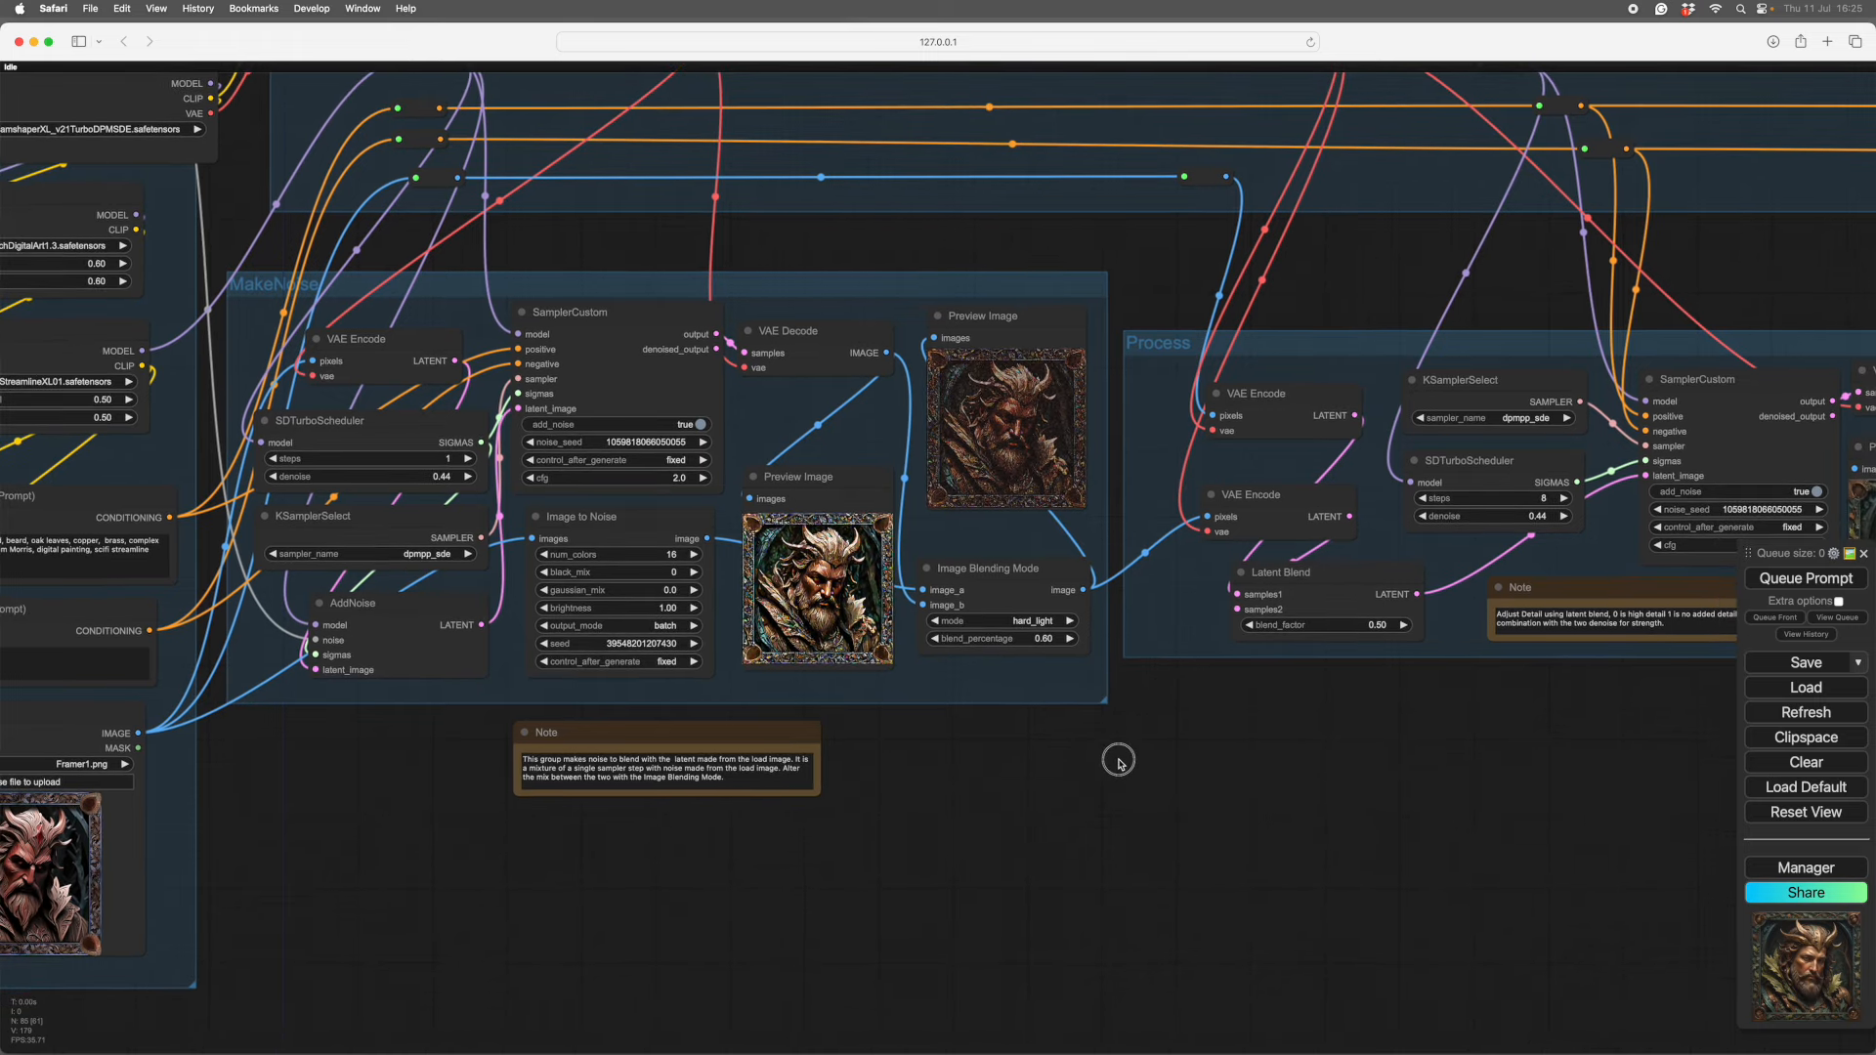
pyautogui.moveTo(1239, 700); pyautogui.dragTo(851, 735)
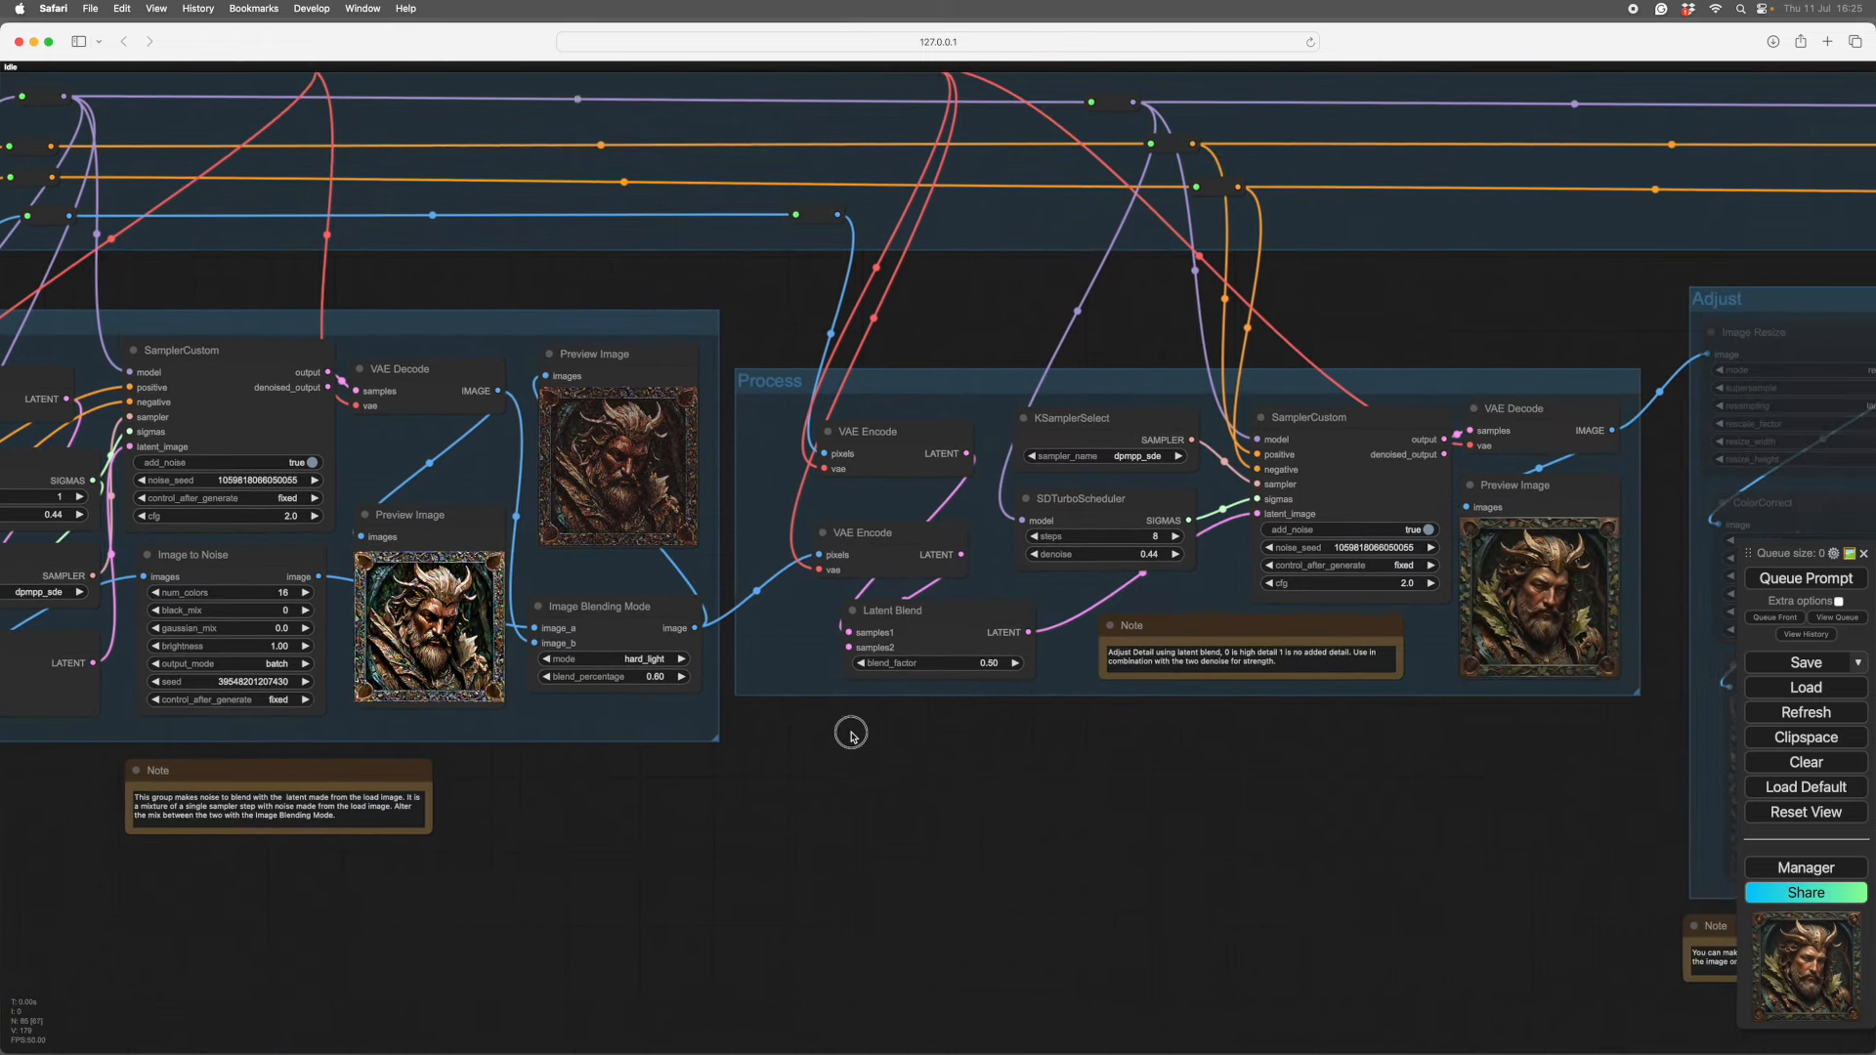
pyautogui.scroll(5, 830, 781)
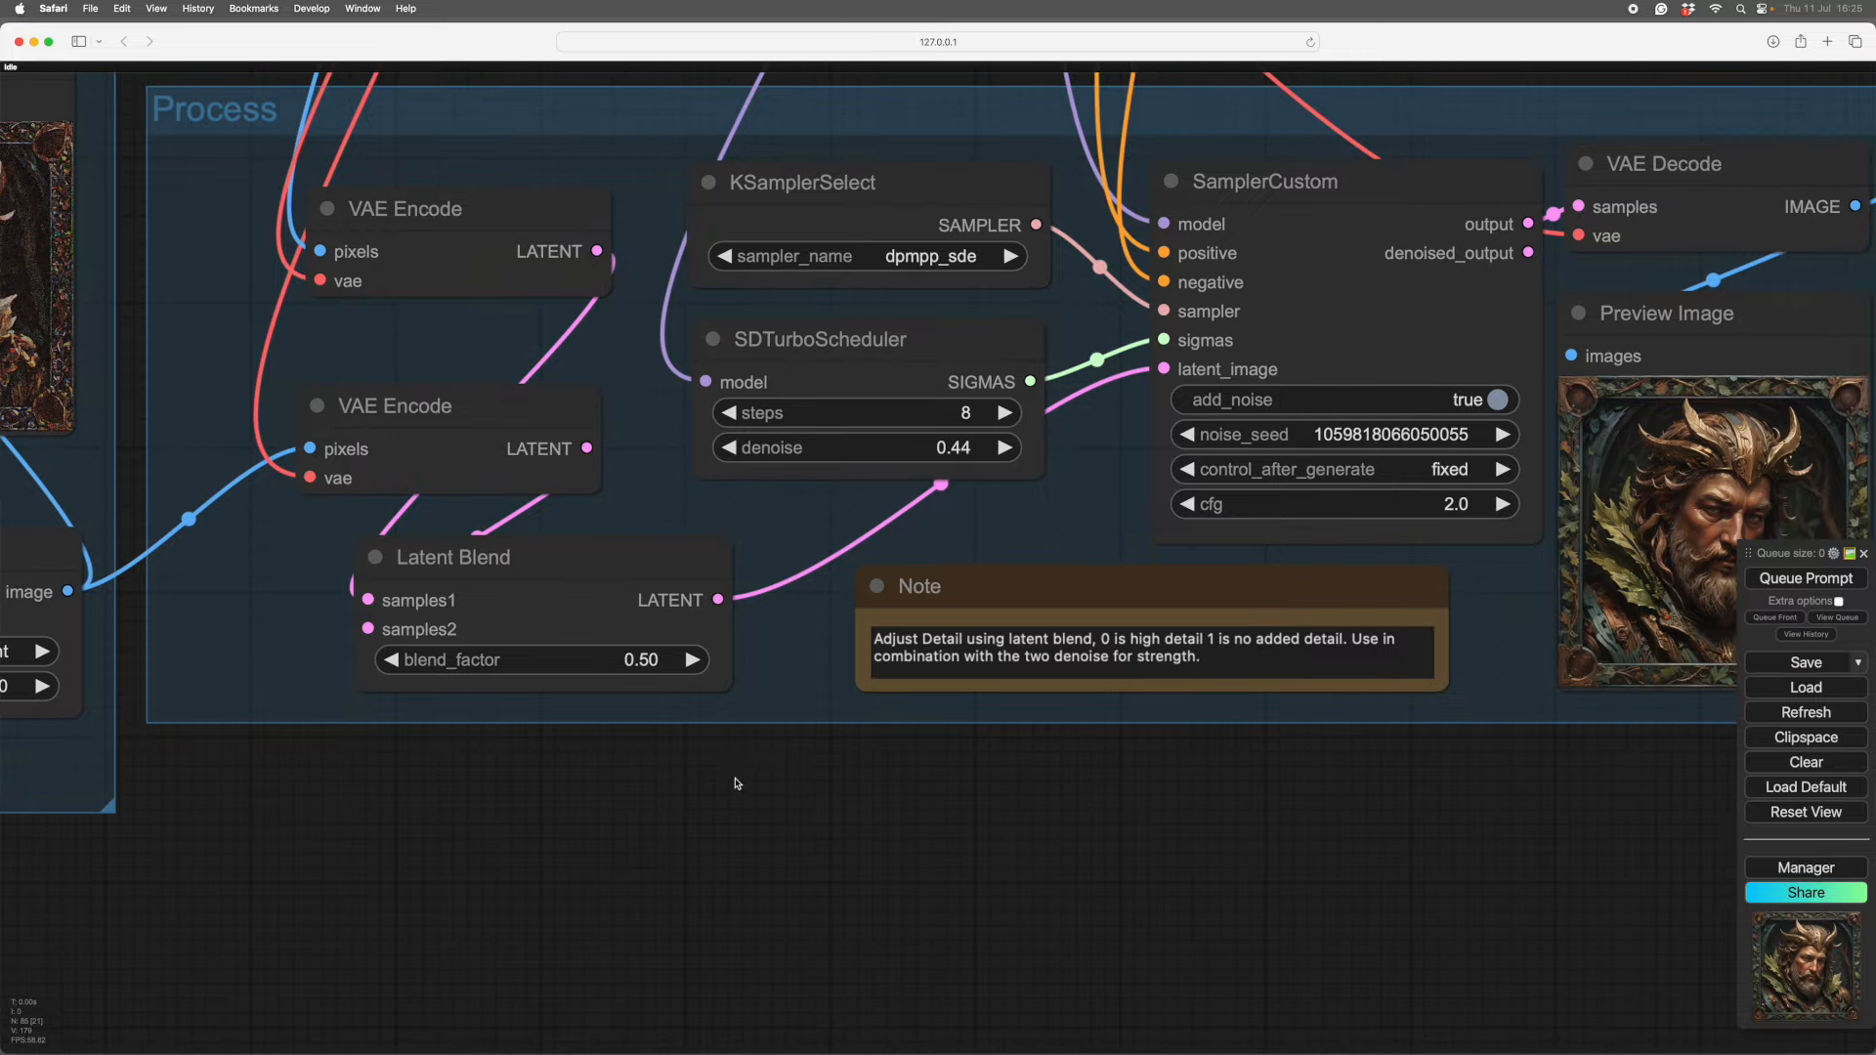
pyautogui.click(589, 554)
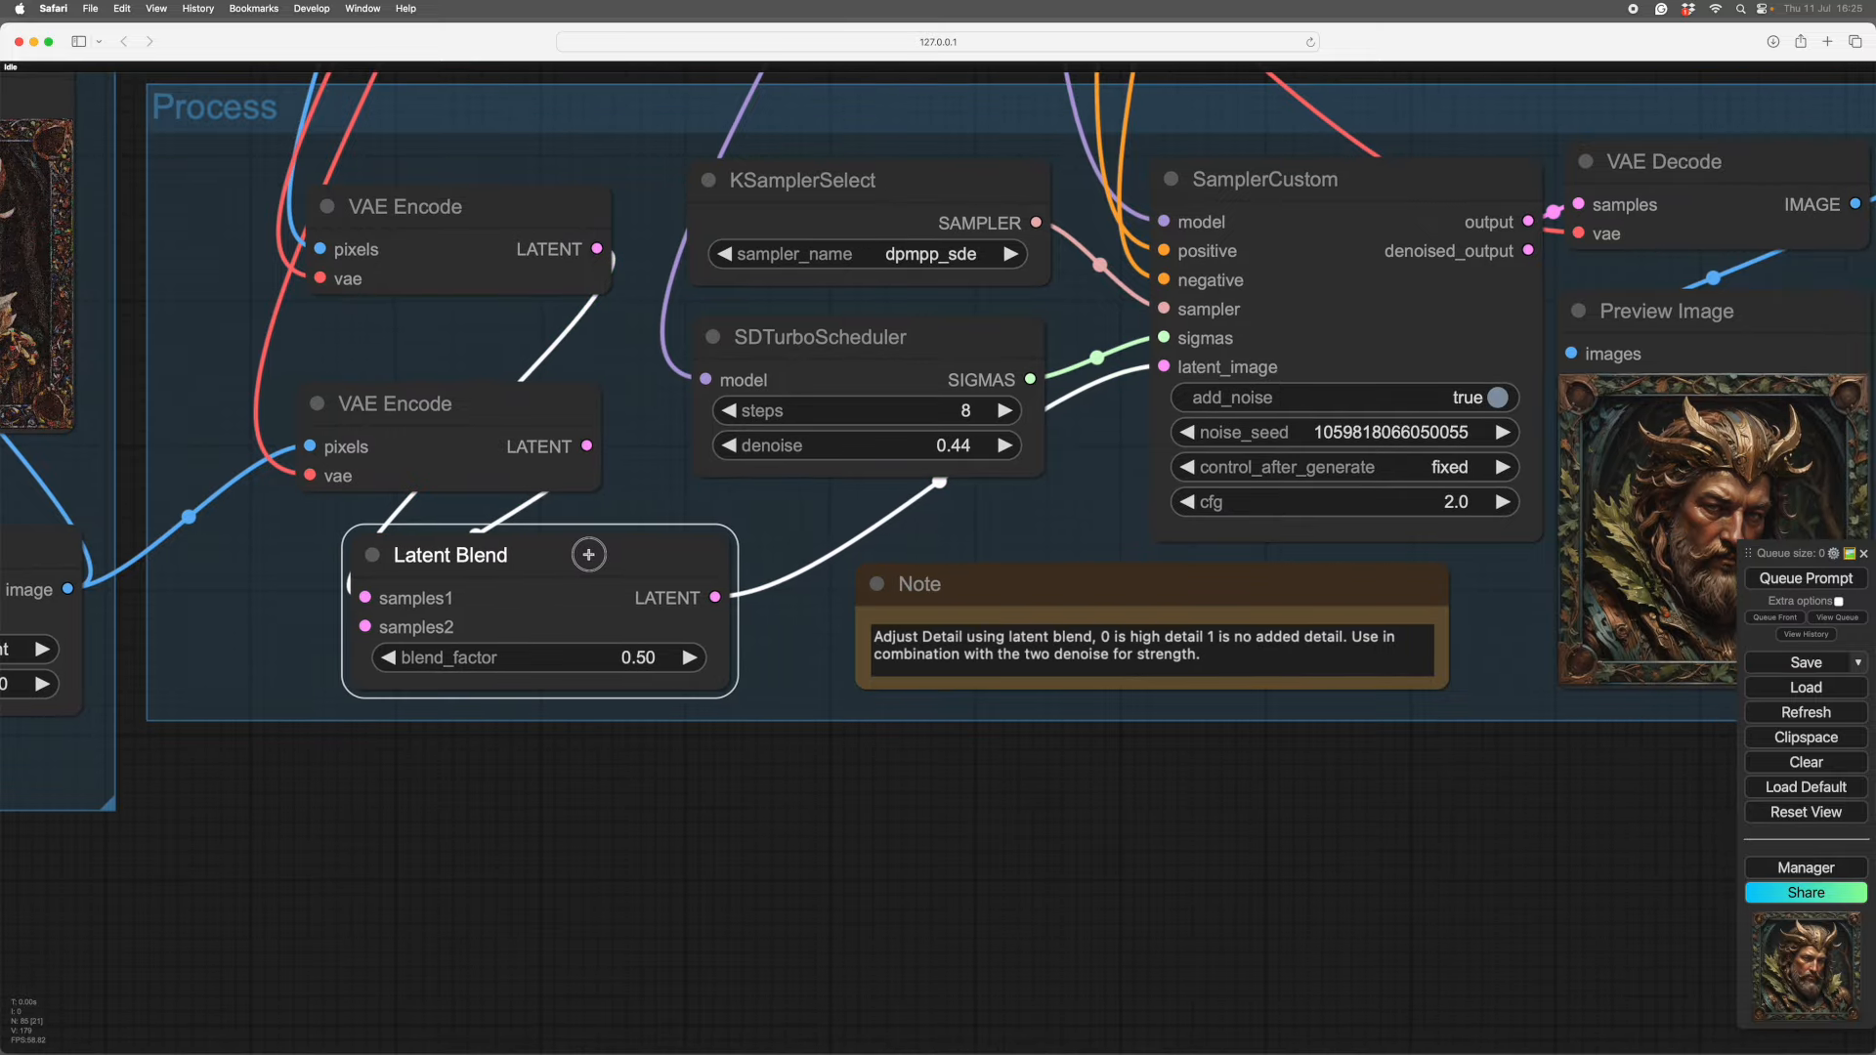
pyautogui.moveTo(589, 554); pyautogui.dragTo(592, 543)
pyautogui.moveTo(633, 822); pyautogui.dragTo(739, 794)
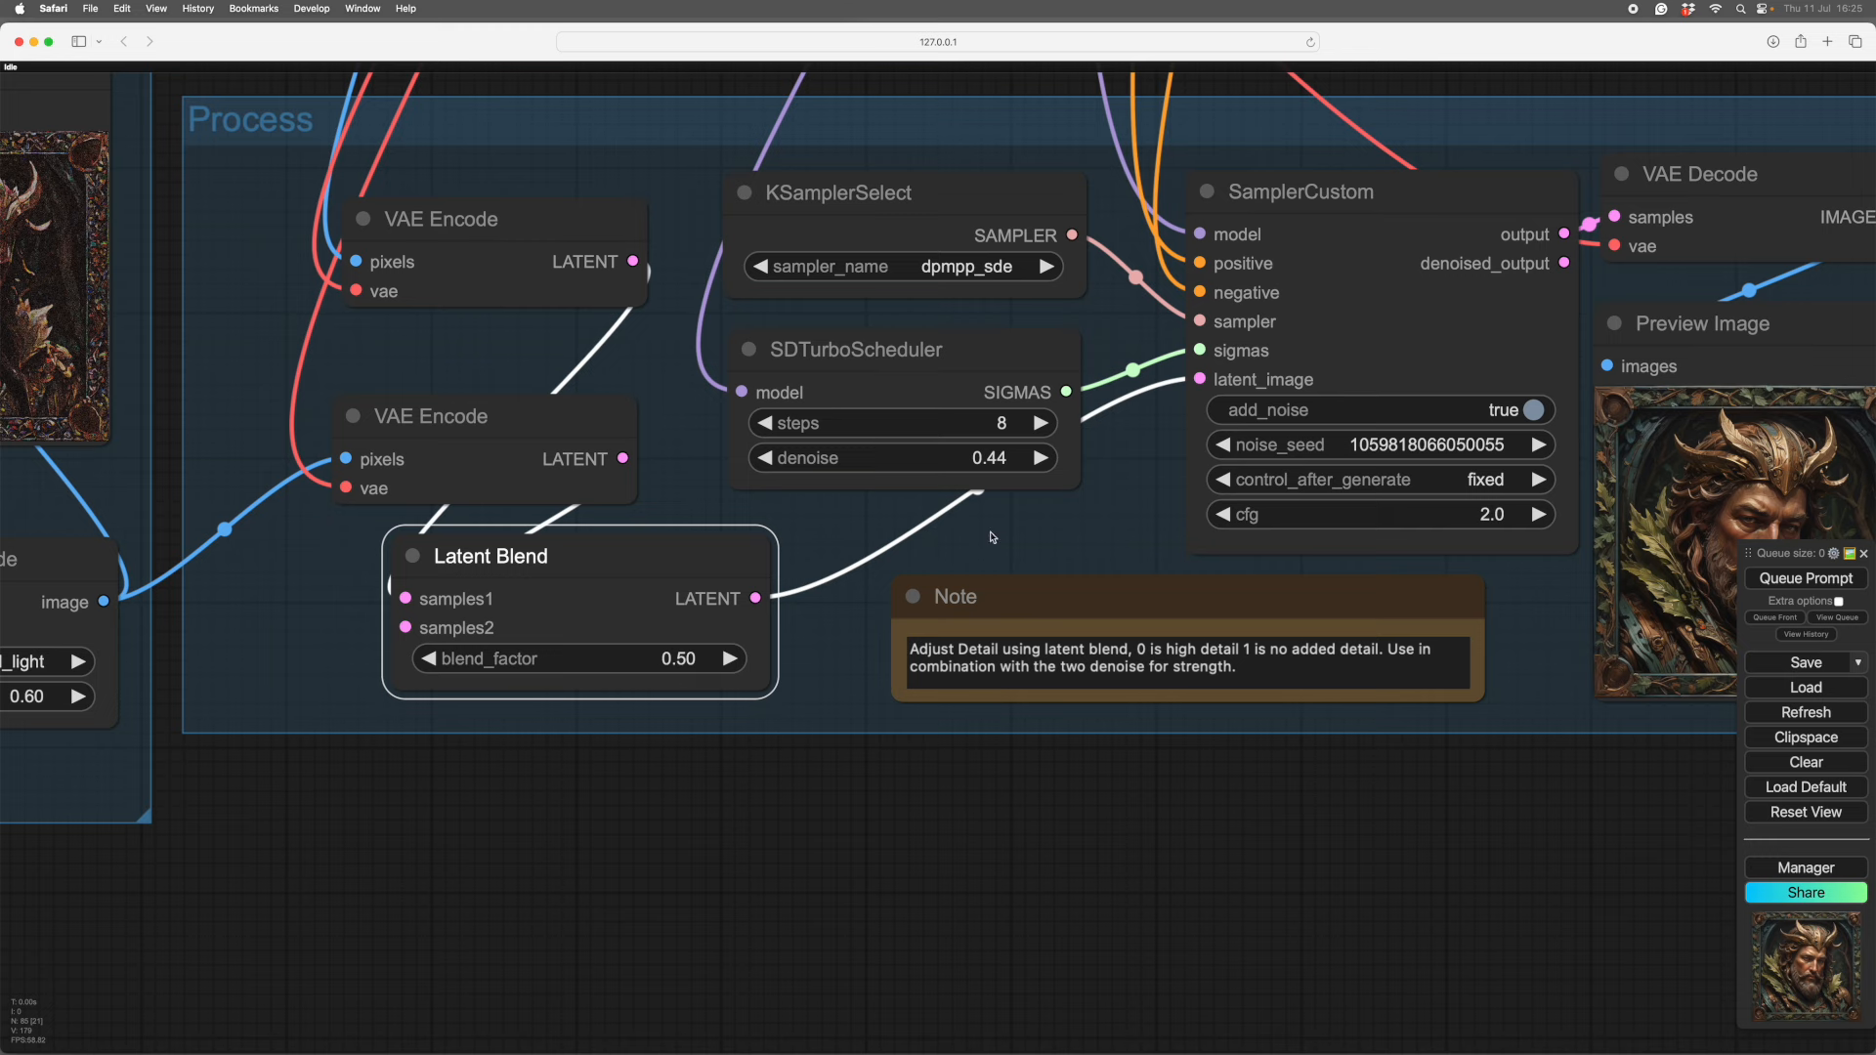
pyautogui.moveTo(912, 863); pyautogui.dragTo(917, 755)
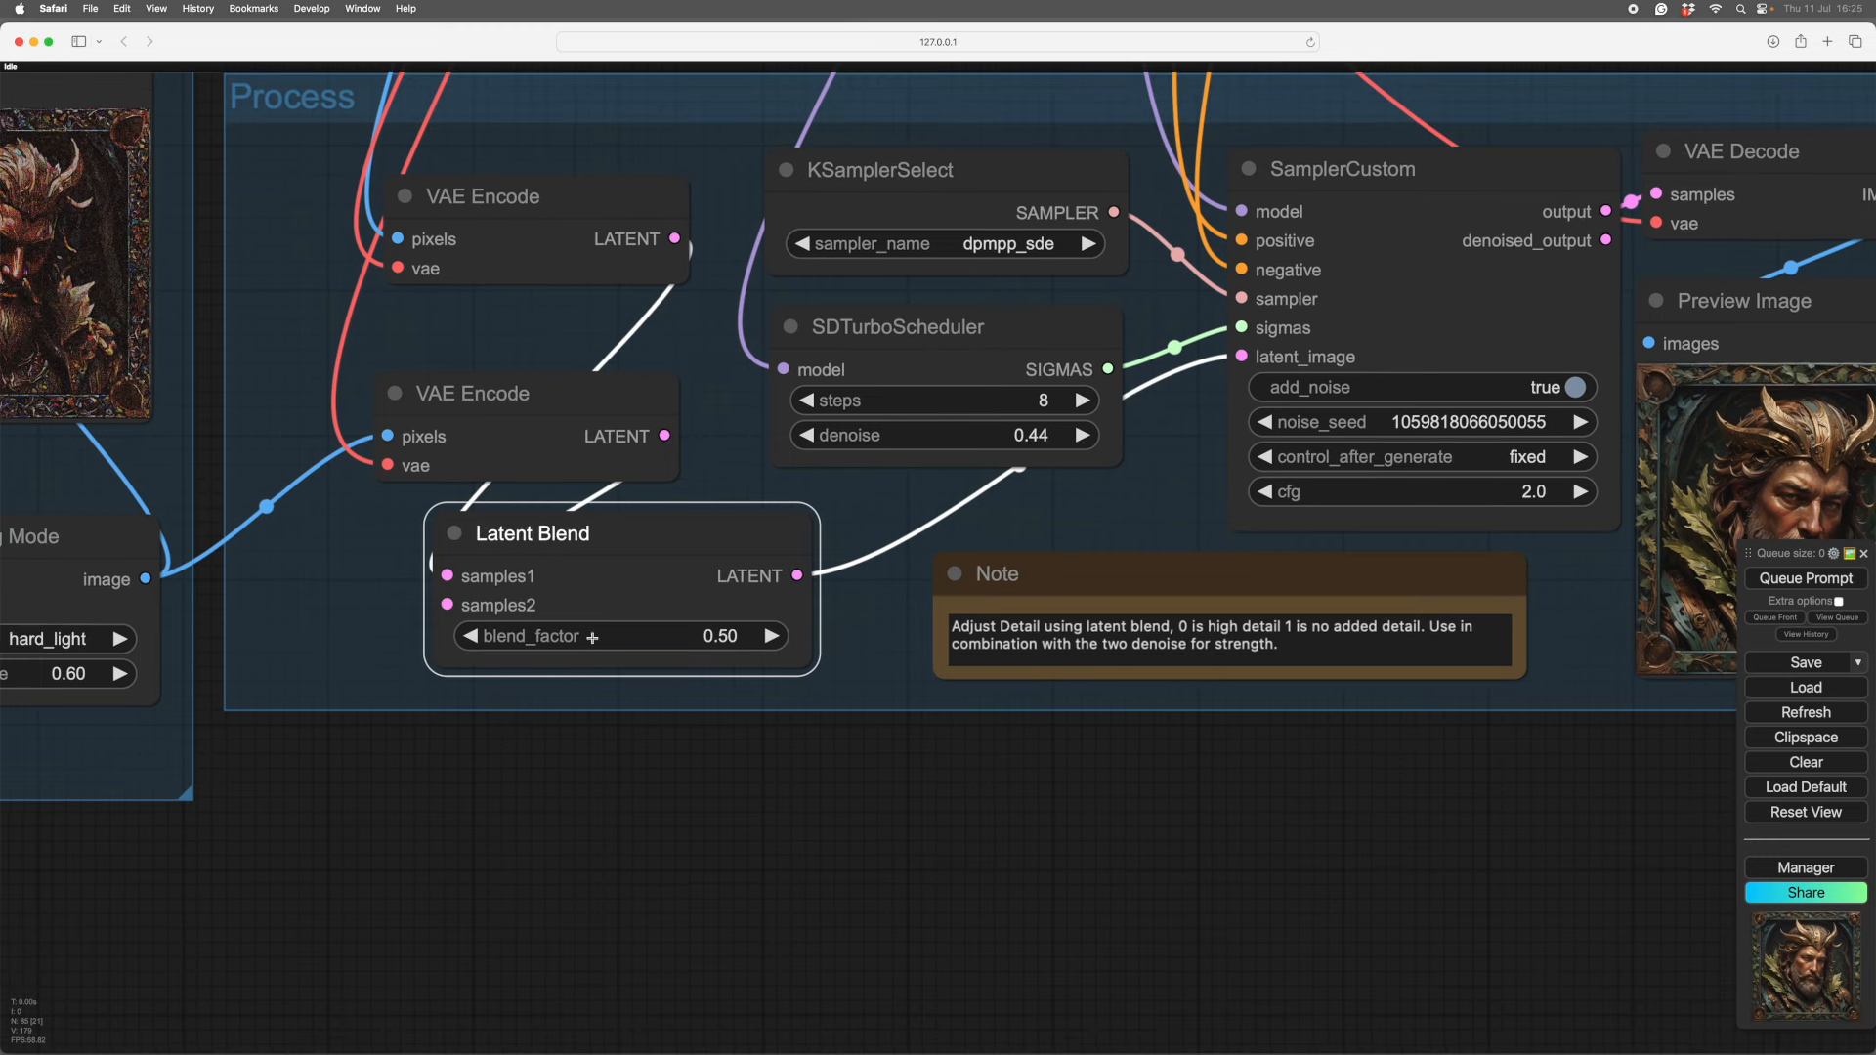
pyautogui.click(704, 636)
pyautogui.click(792, 640)
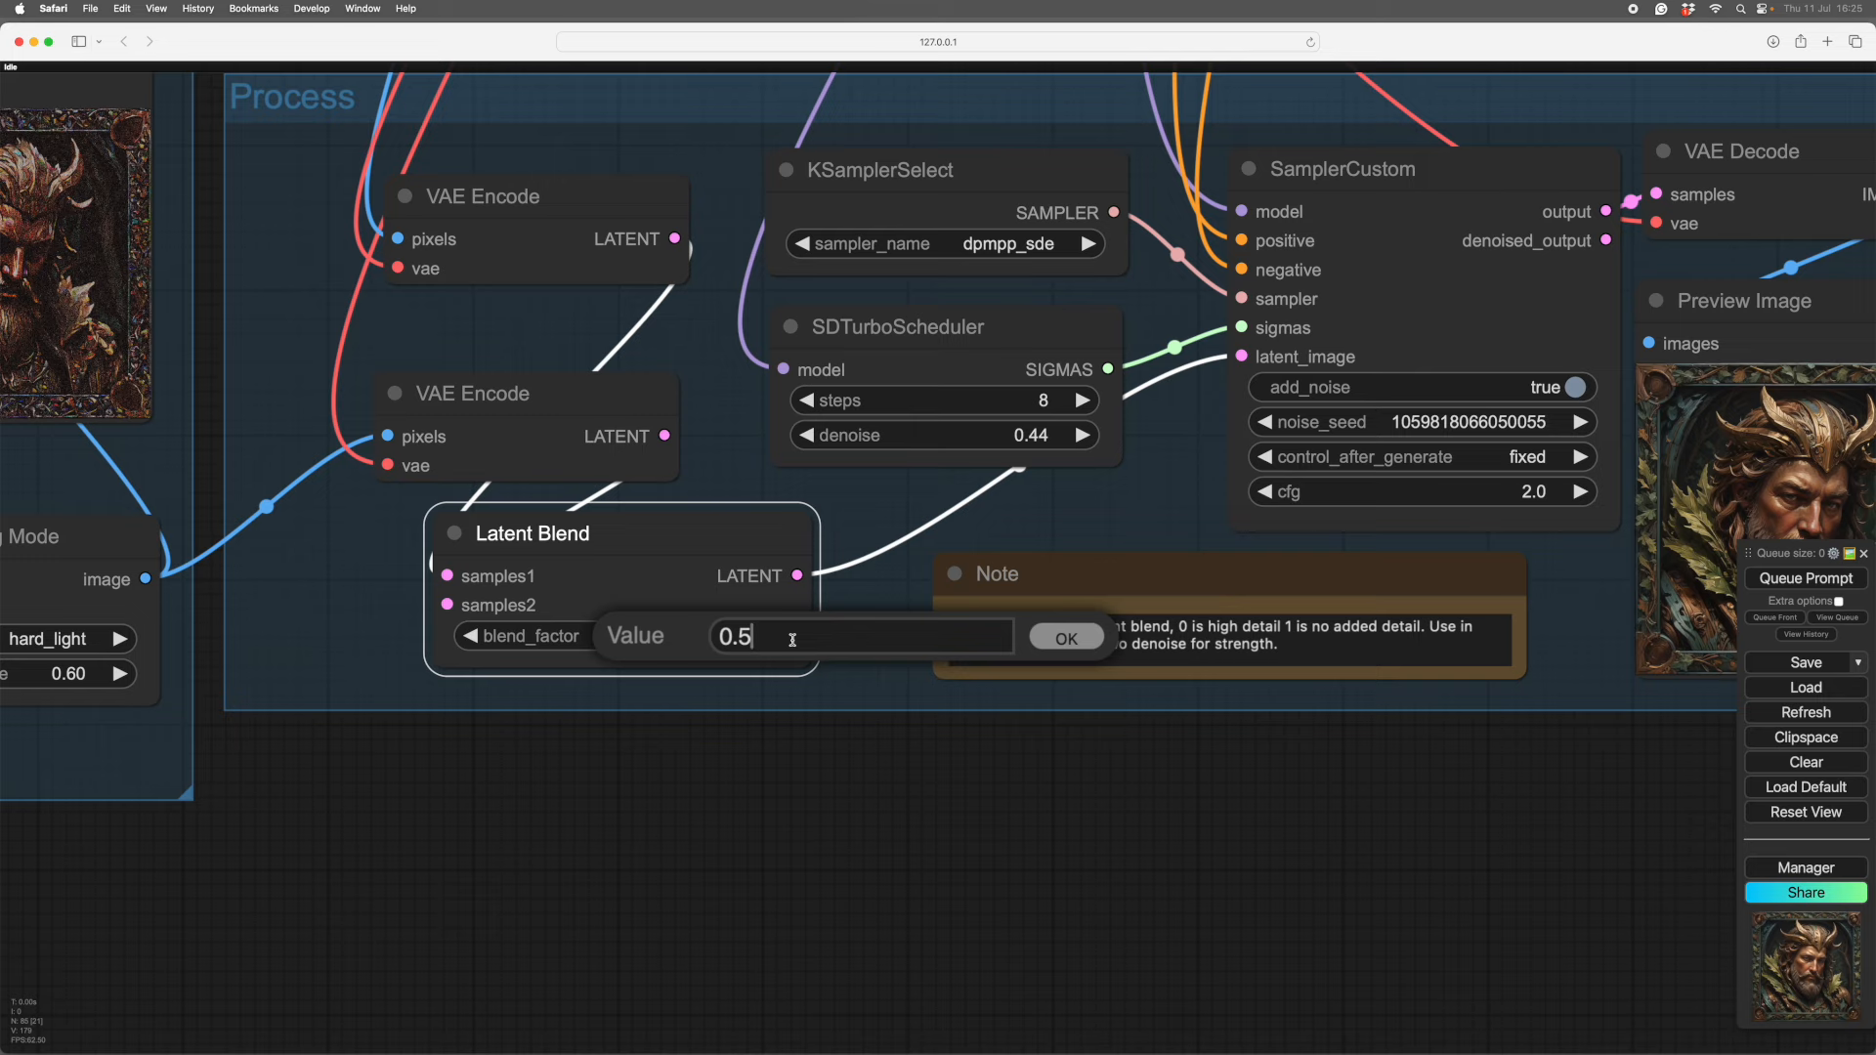
pyautogui.press('BackSpace')
pyautogui.write('3')
pyautogui.press('Return')
# - Queue the prompt to regenerate the Process group's preview image with the changed latent blend
pyautogui.scroll(-5, 1029, 786)
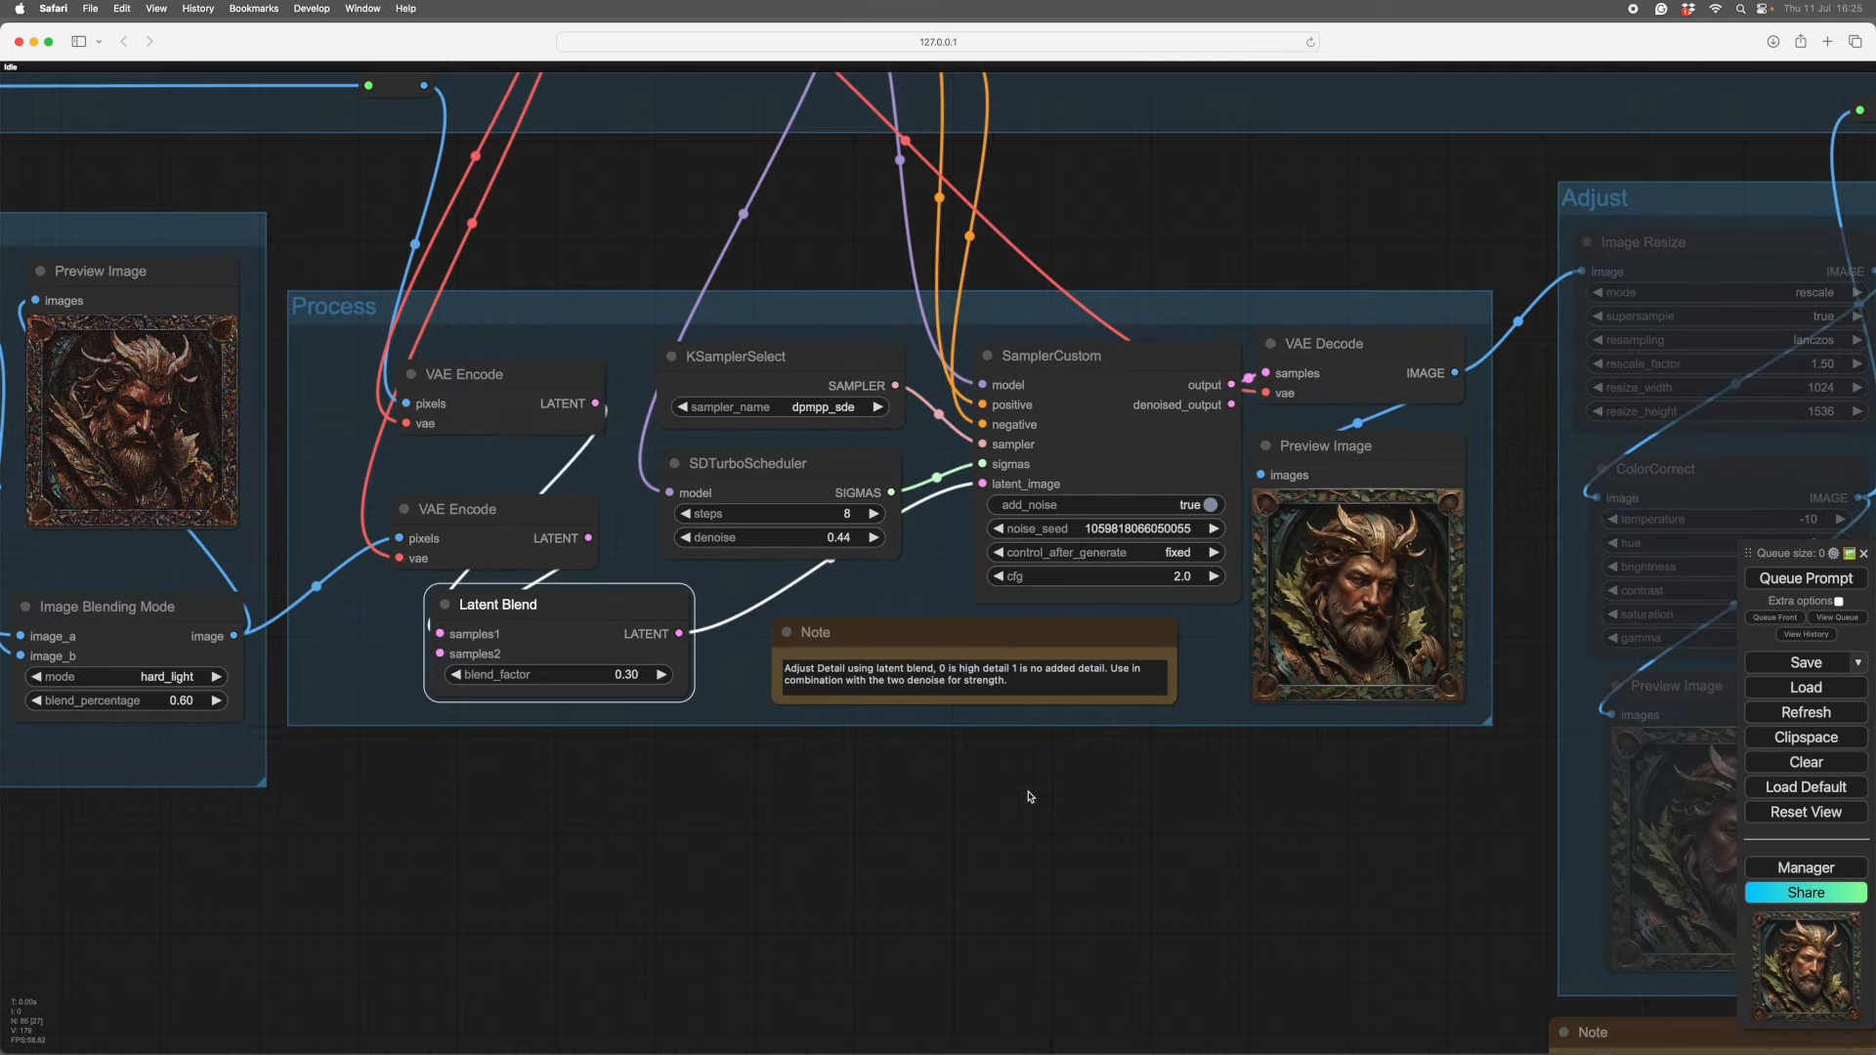
pyautogui.moveTo(1204, 810); pyautogui.dragTo(883, 825)
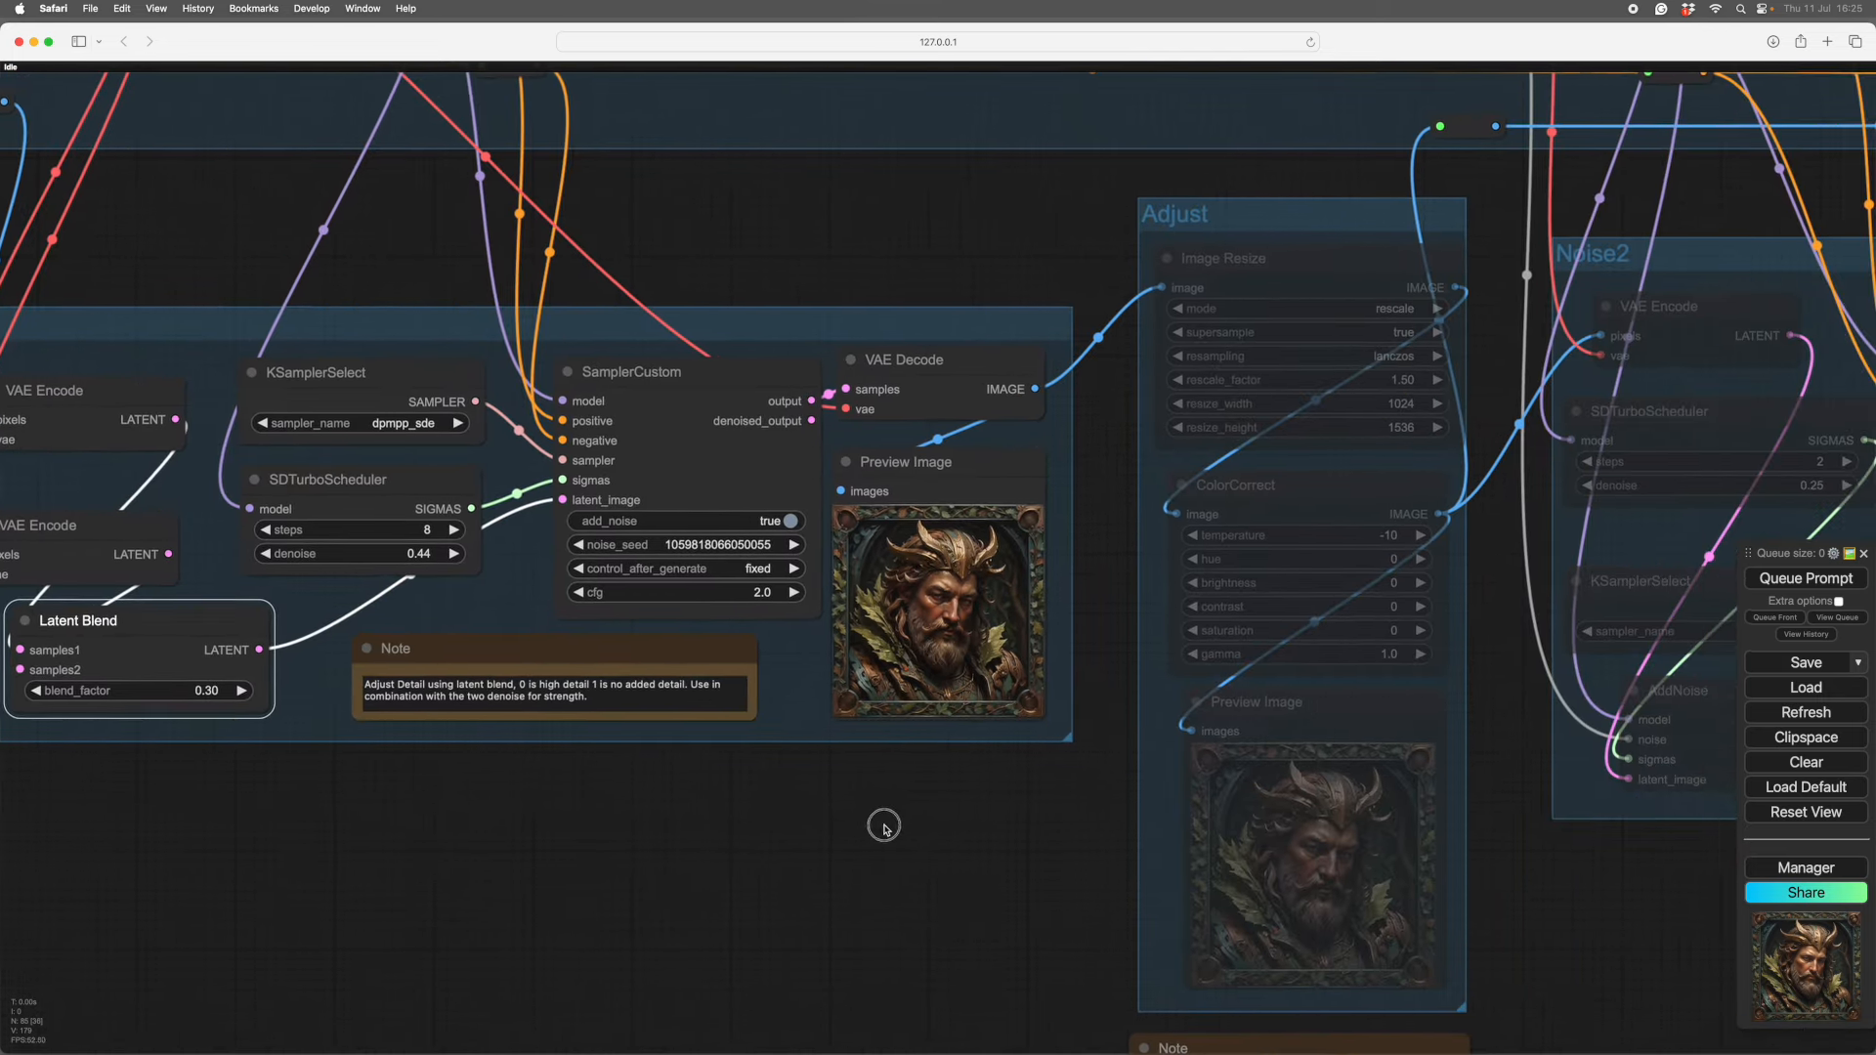
pyautogui.scroll(1, 919, 792)
pyautogui.scroll(7, 922, 792)
pyautogui.moveTo(1262, 630); pyautogui.dragTo(1339, 798)
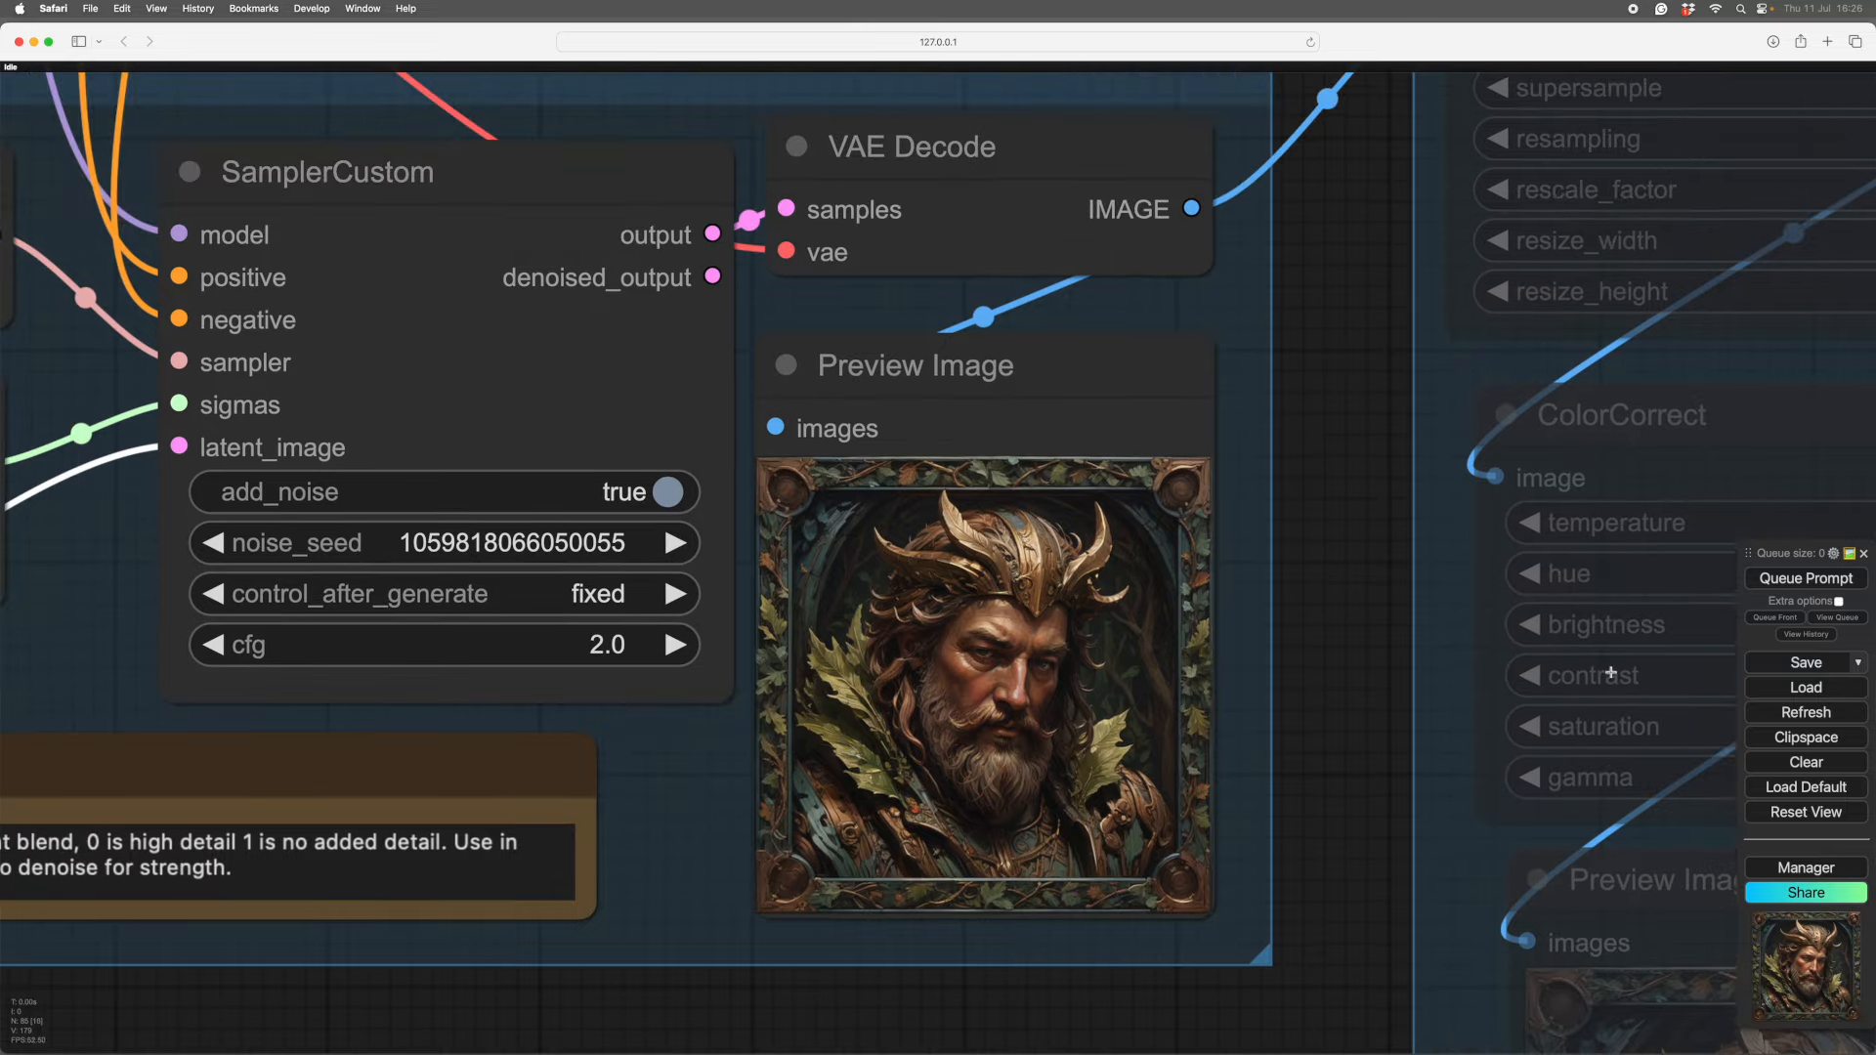
pyautogui.click(1801, 580)
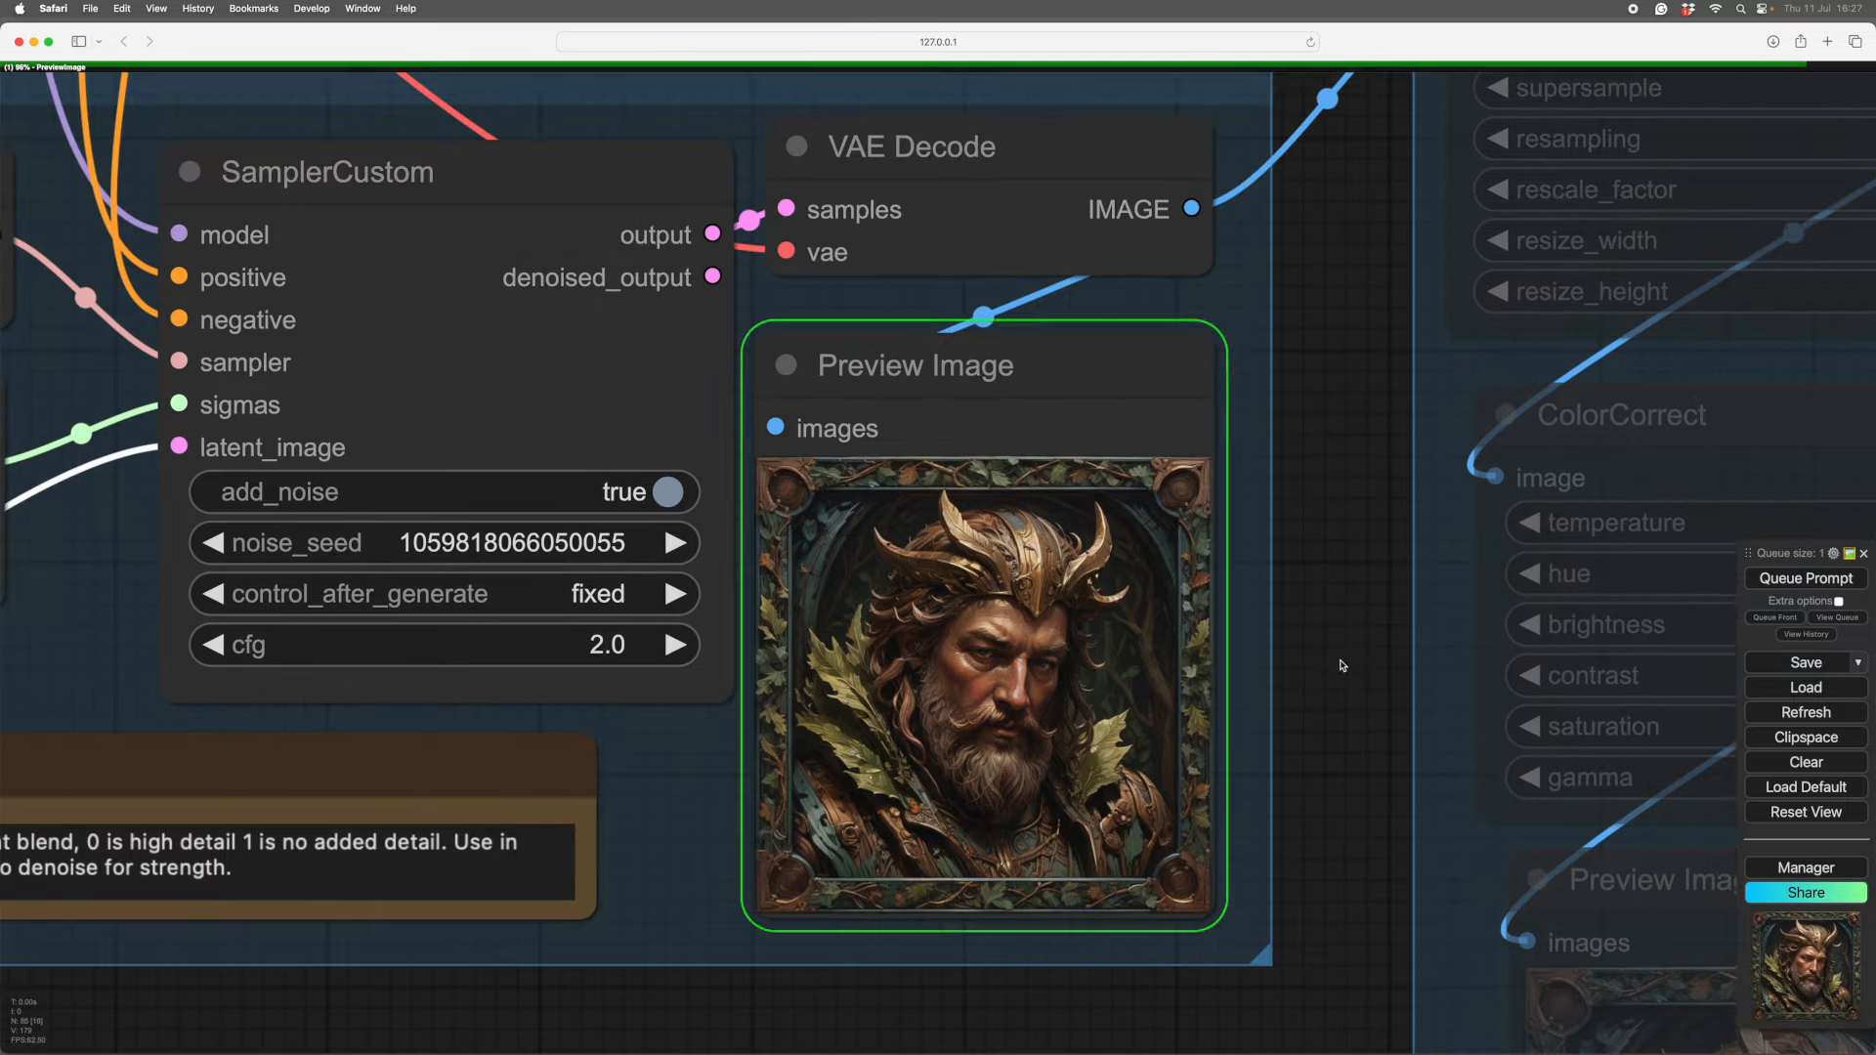
# - Examine the added detail in the Process group's regenerated preview image up close
pyautogui.scroll(6, 1342, 755)
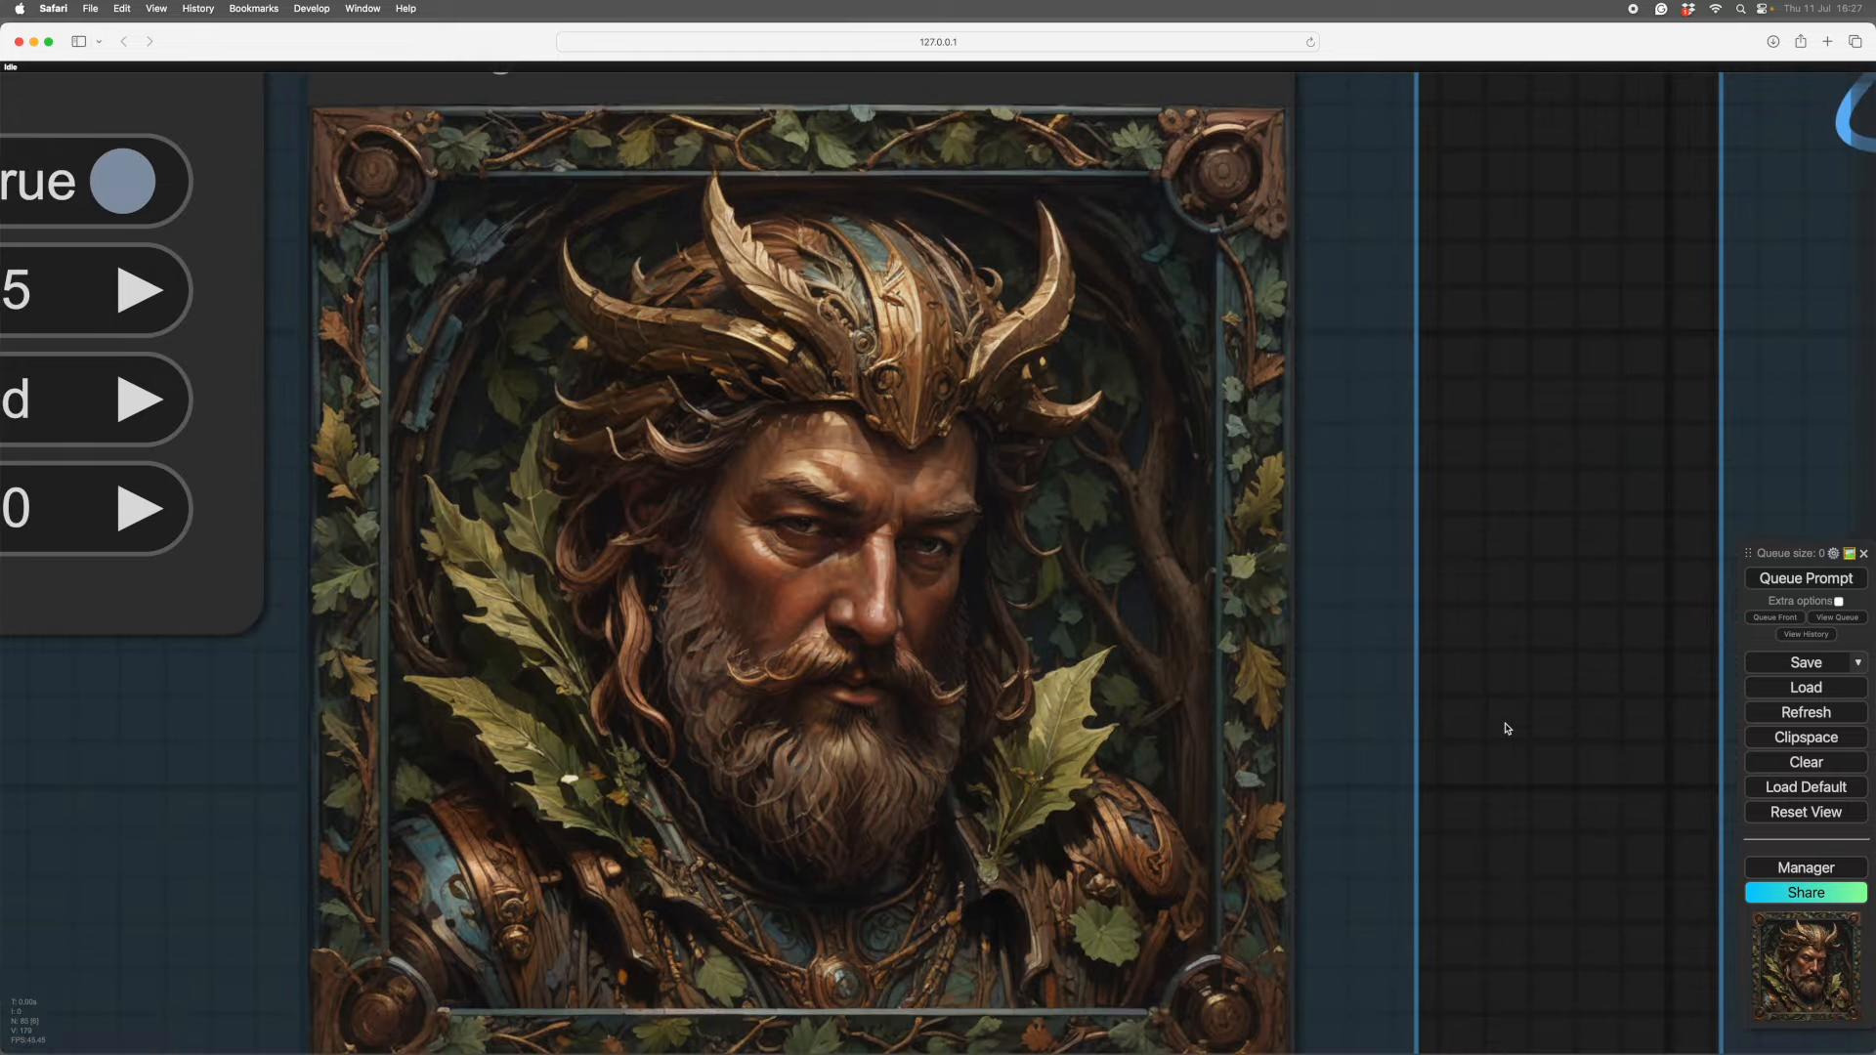
pyautogui.hscroll(-3, 1506, 729)
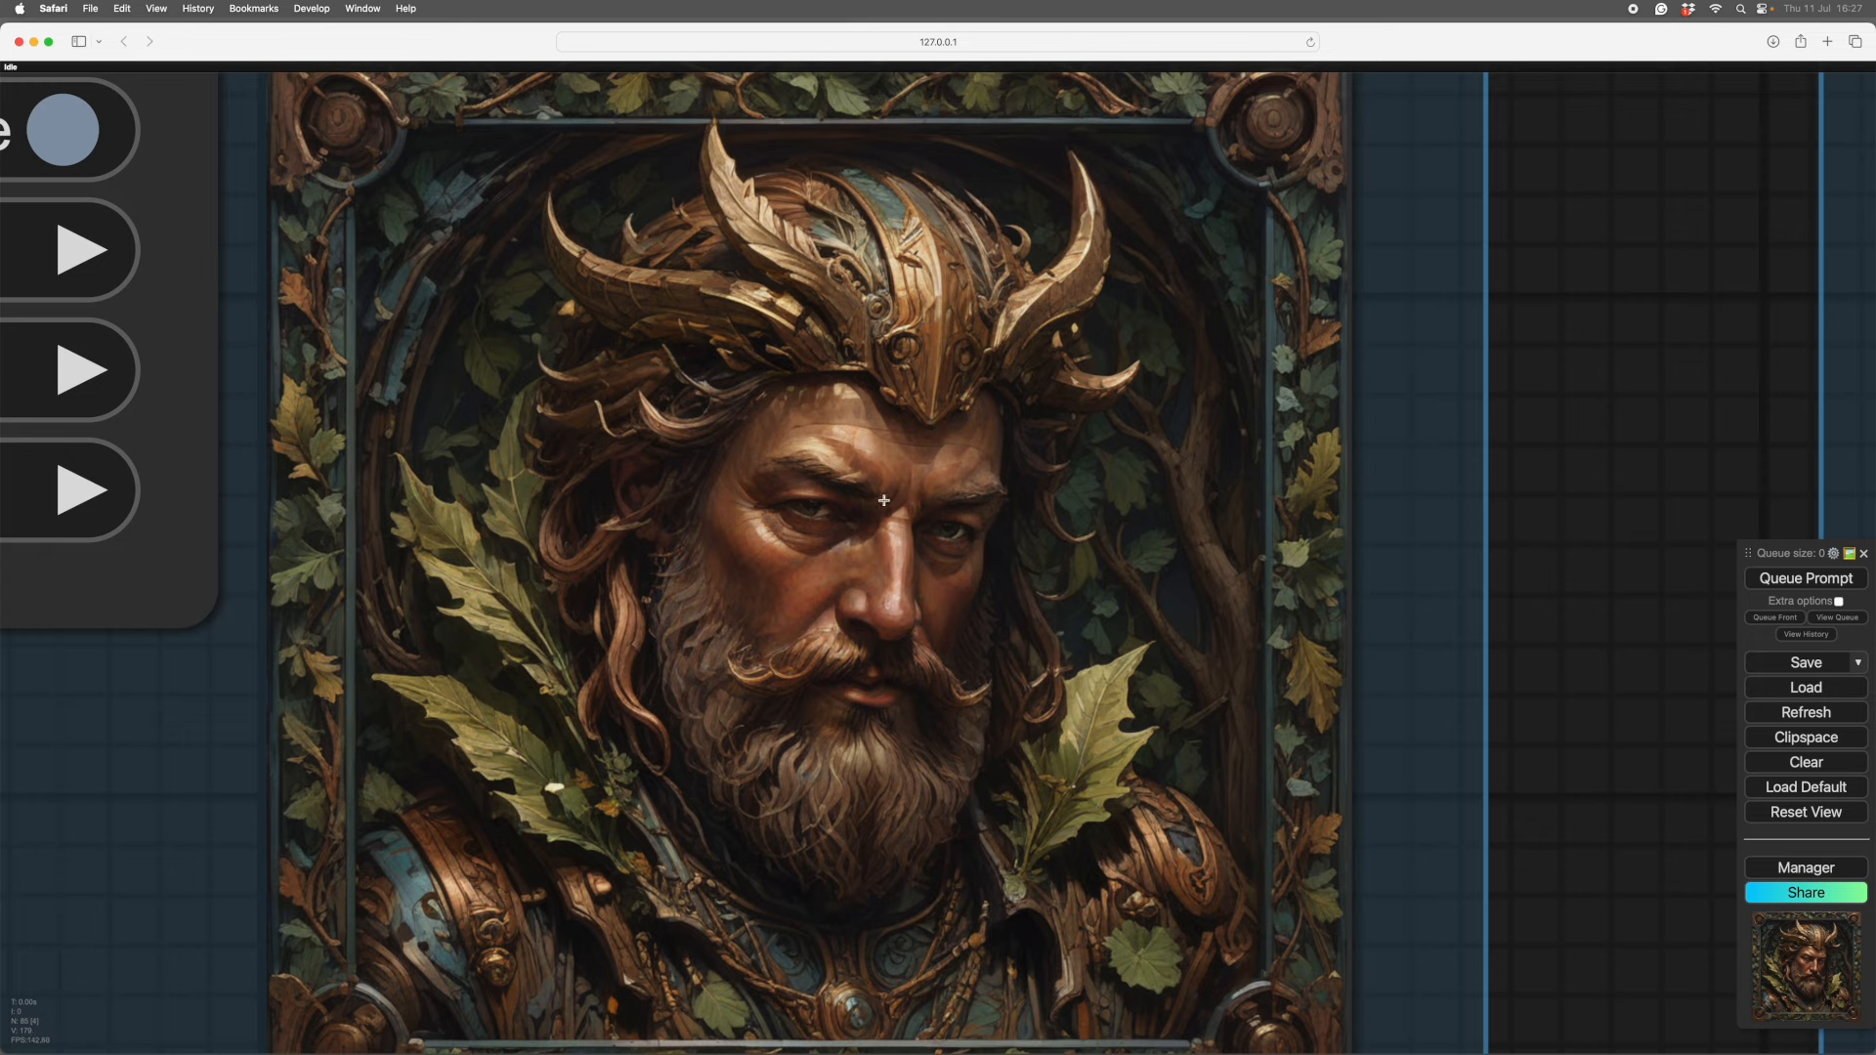
pyautogui.scroll(-10, 940, 359)
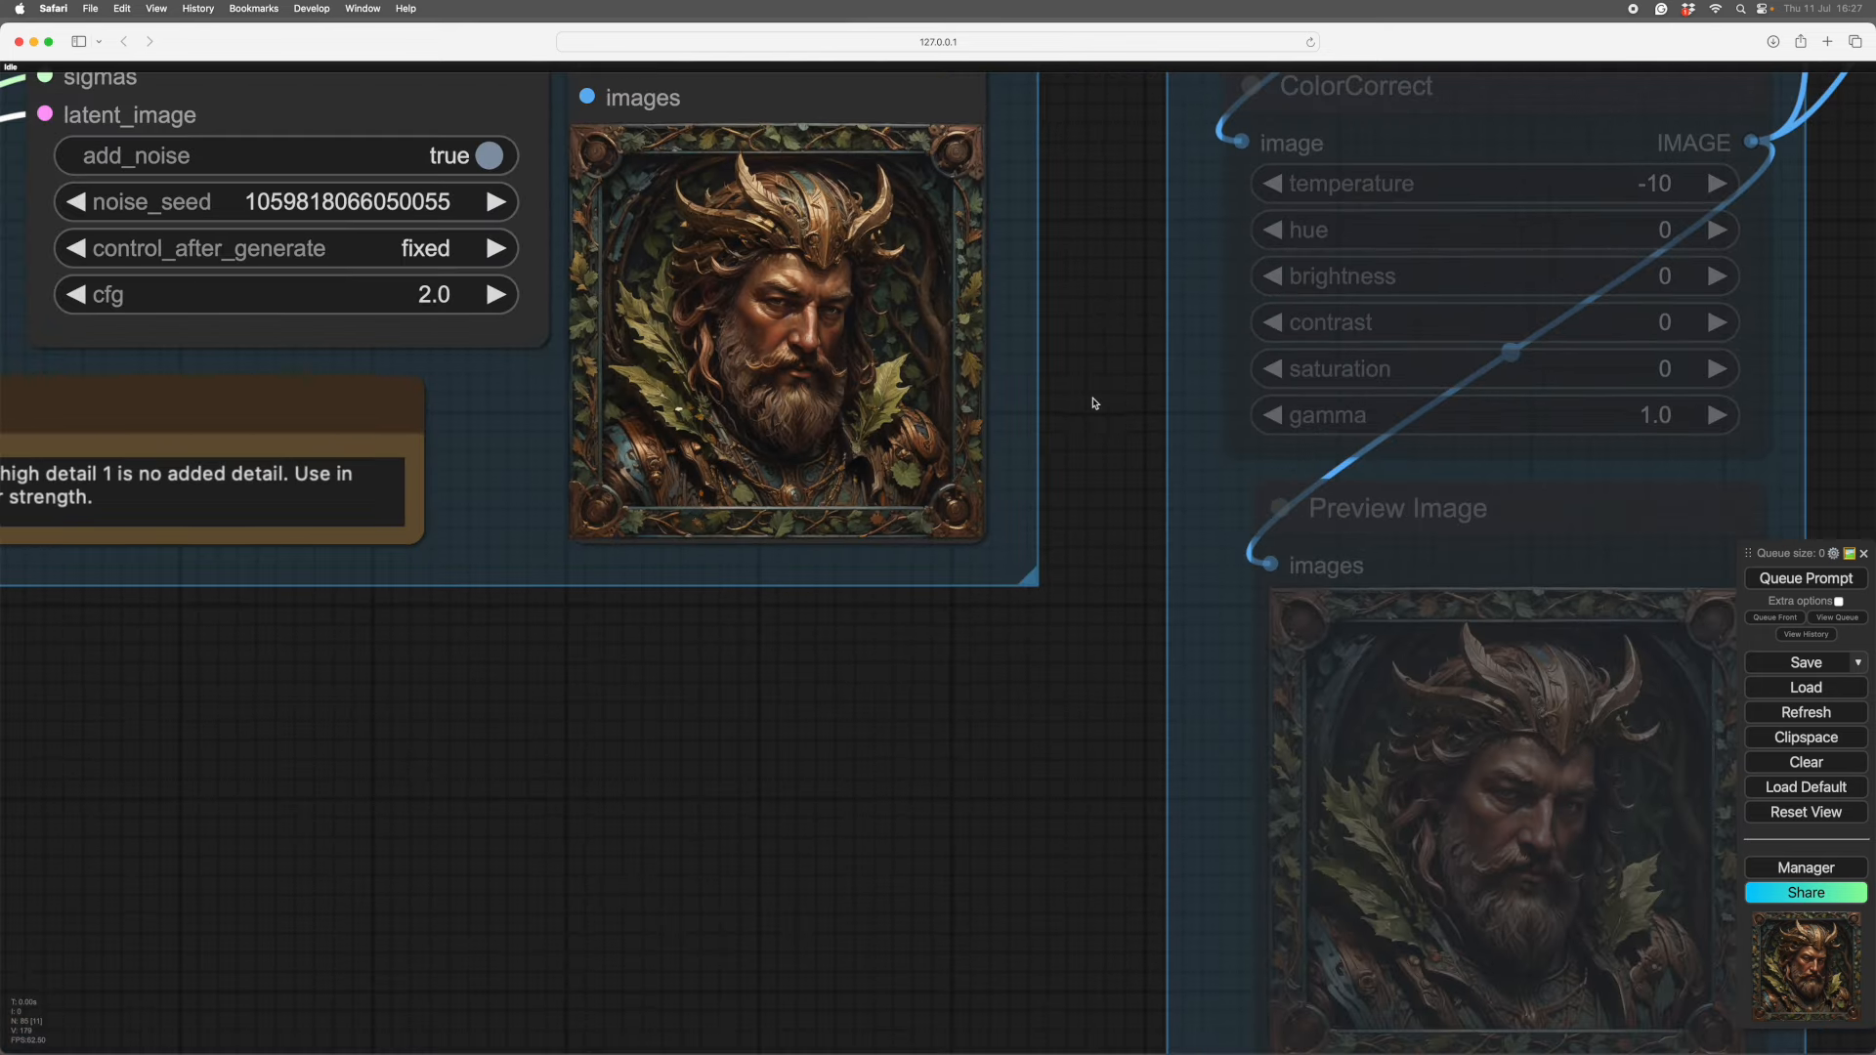
# - Set the Adjust group's nodes to Always and compare its preview image with the Process group's preview up close
pyautogui.rightClick(1210, 506)
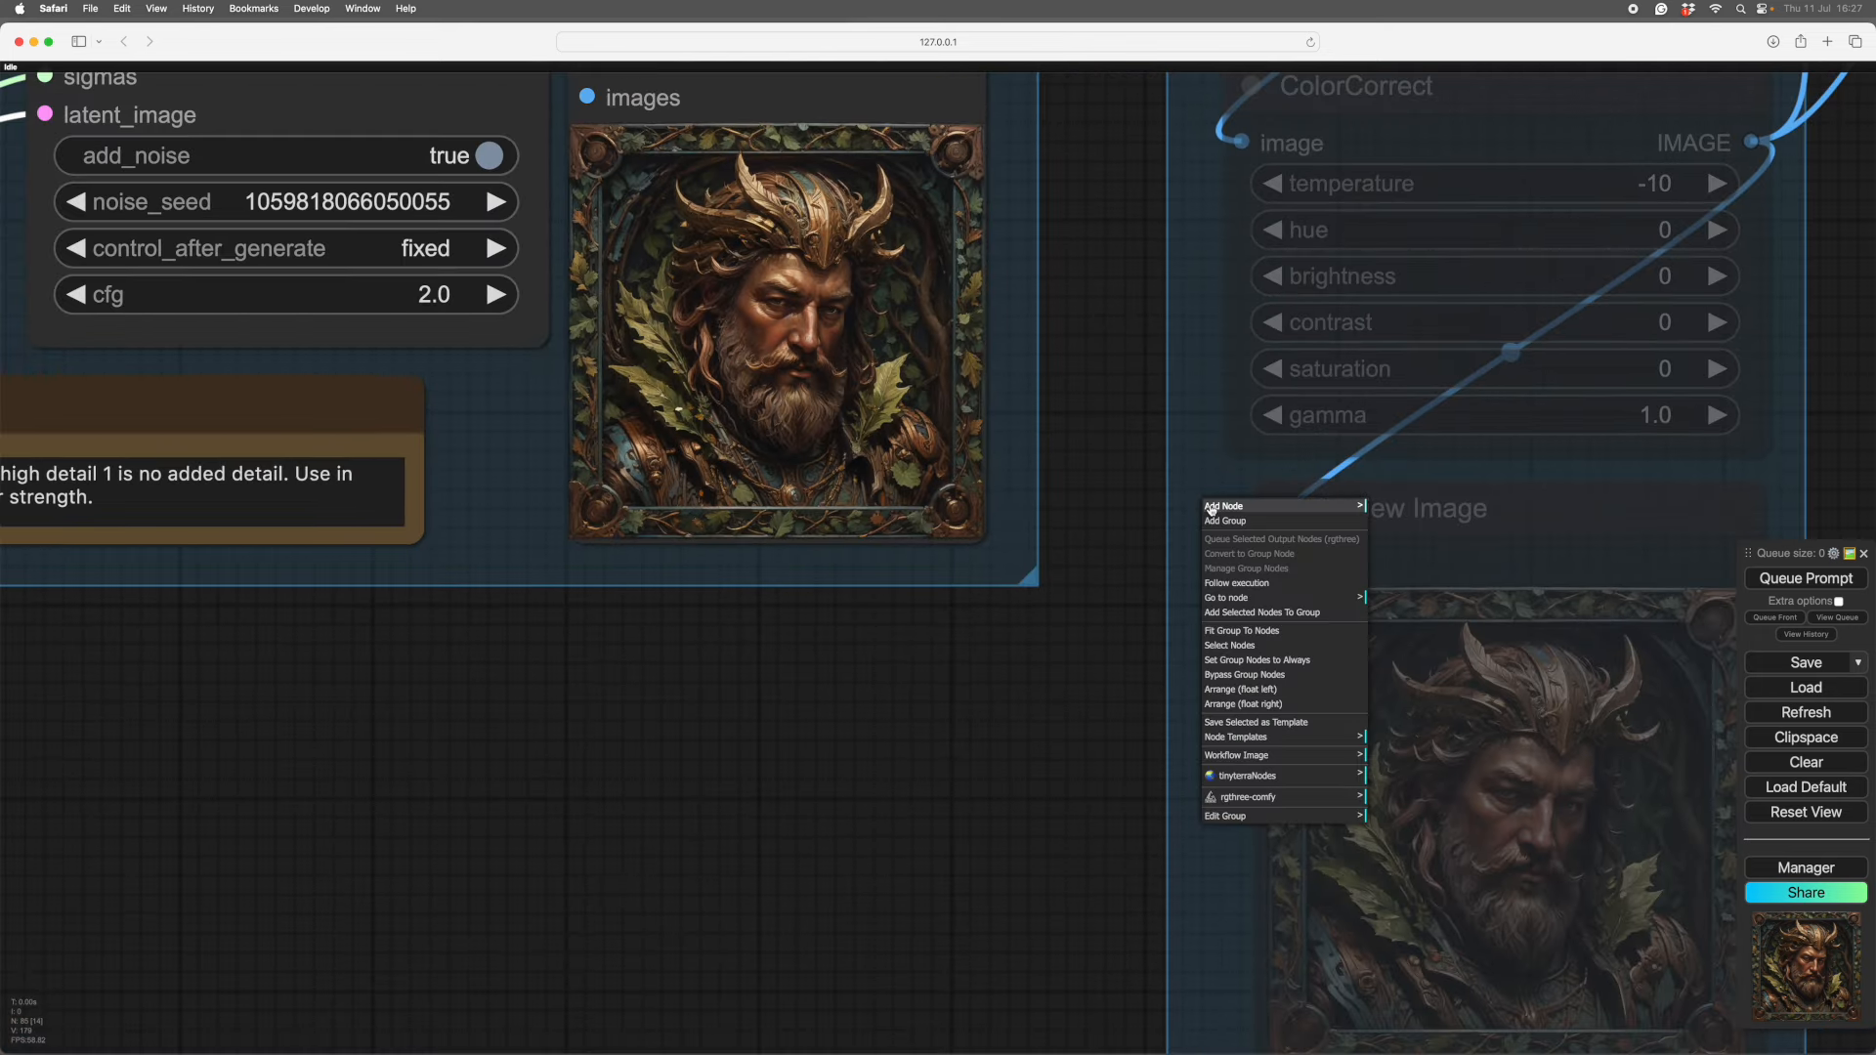
pyautogui.scroll(10, 1144, 703)
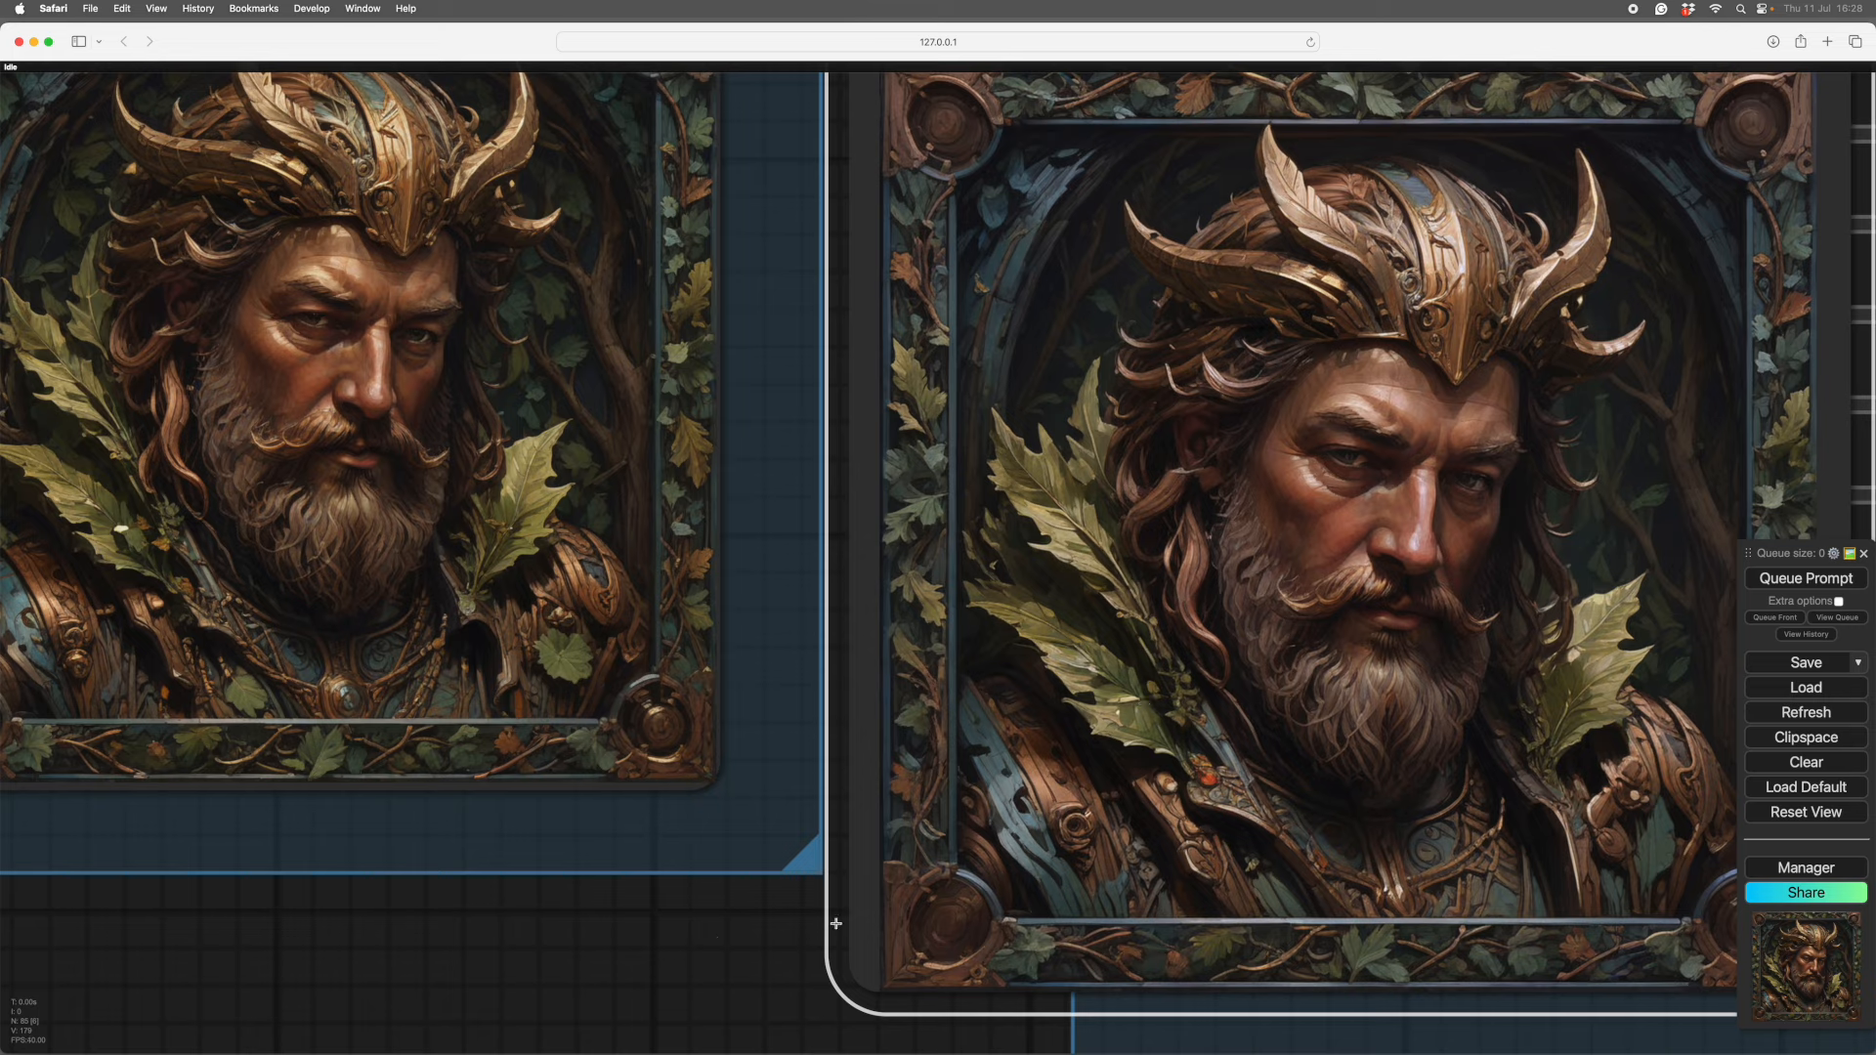
pyautogui.scroll(-4, 835, 923)
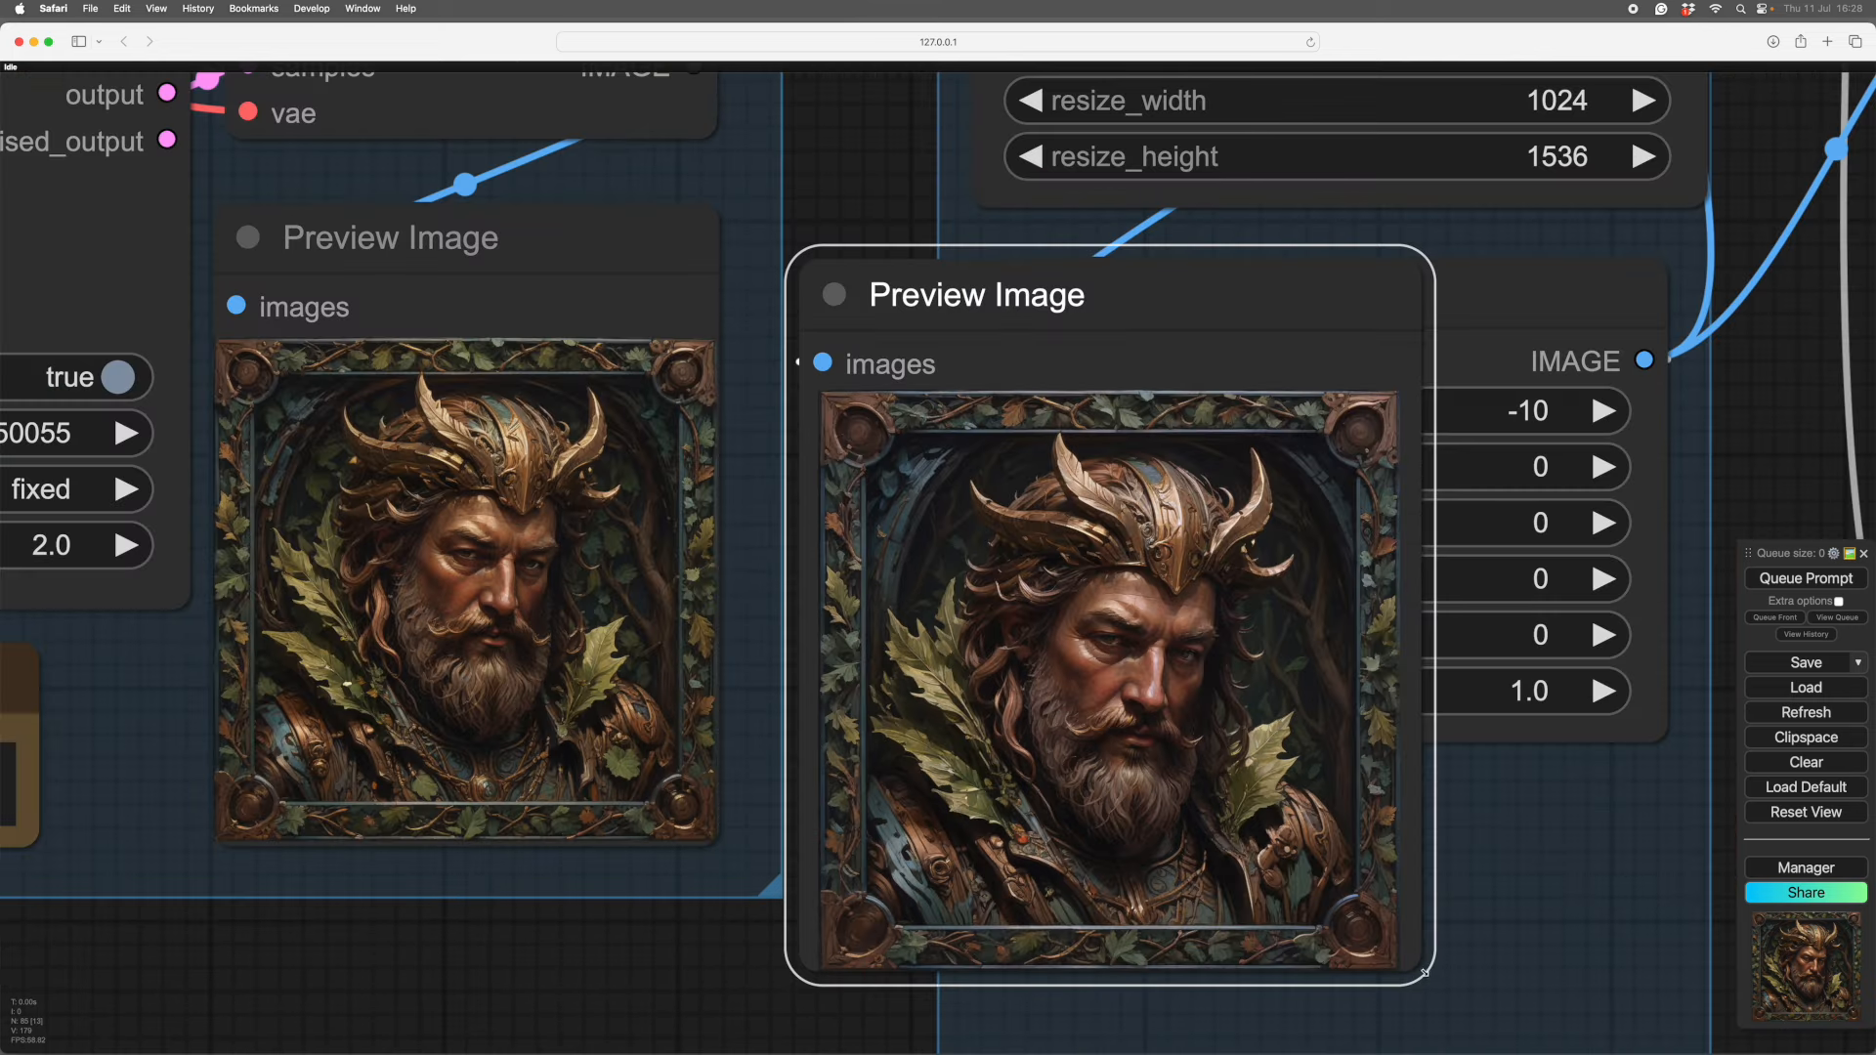
pyautogui.scroll(6, 941, 553)
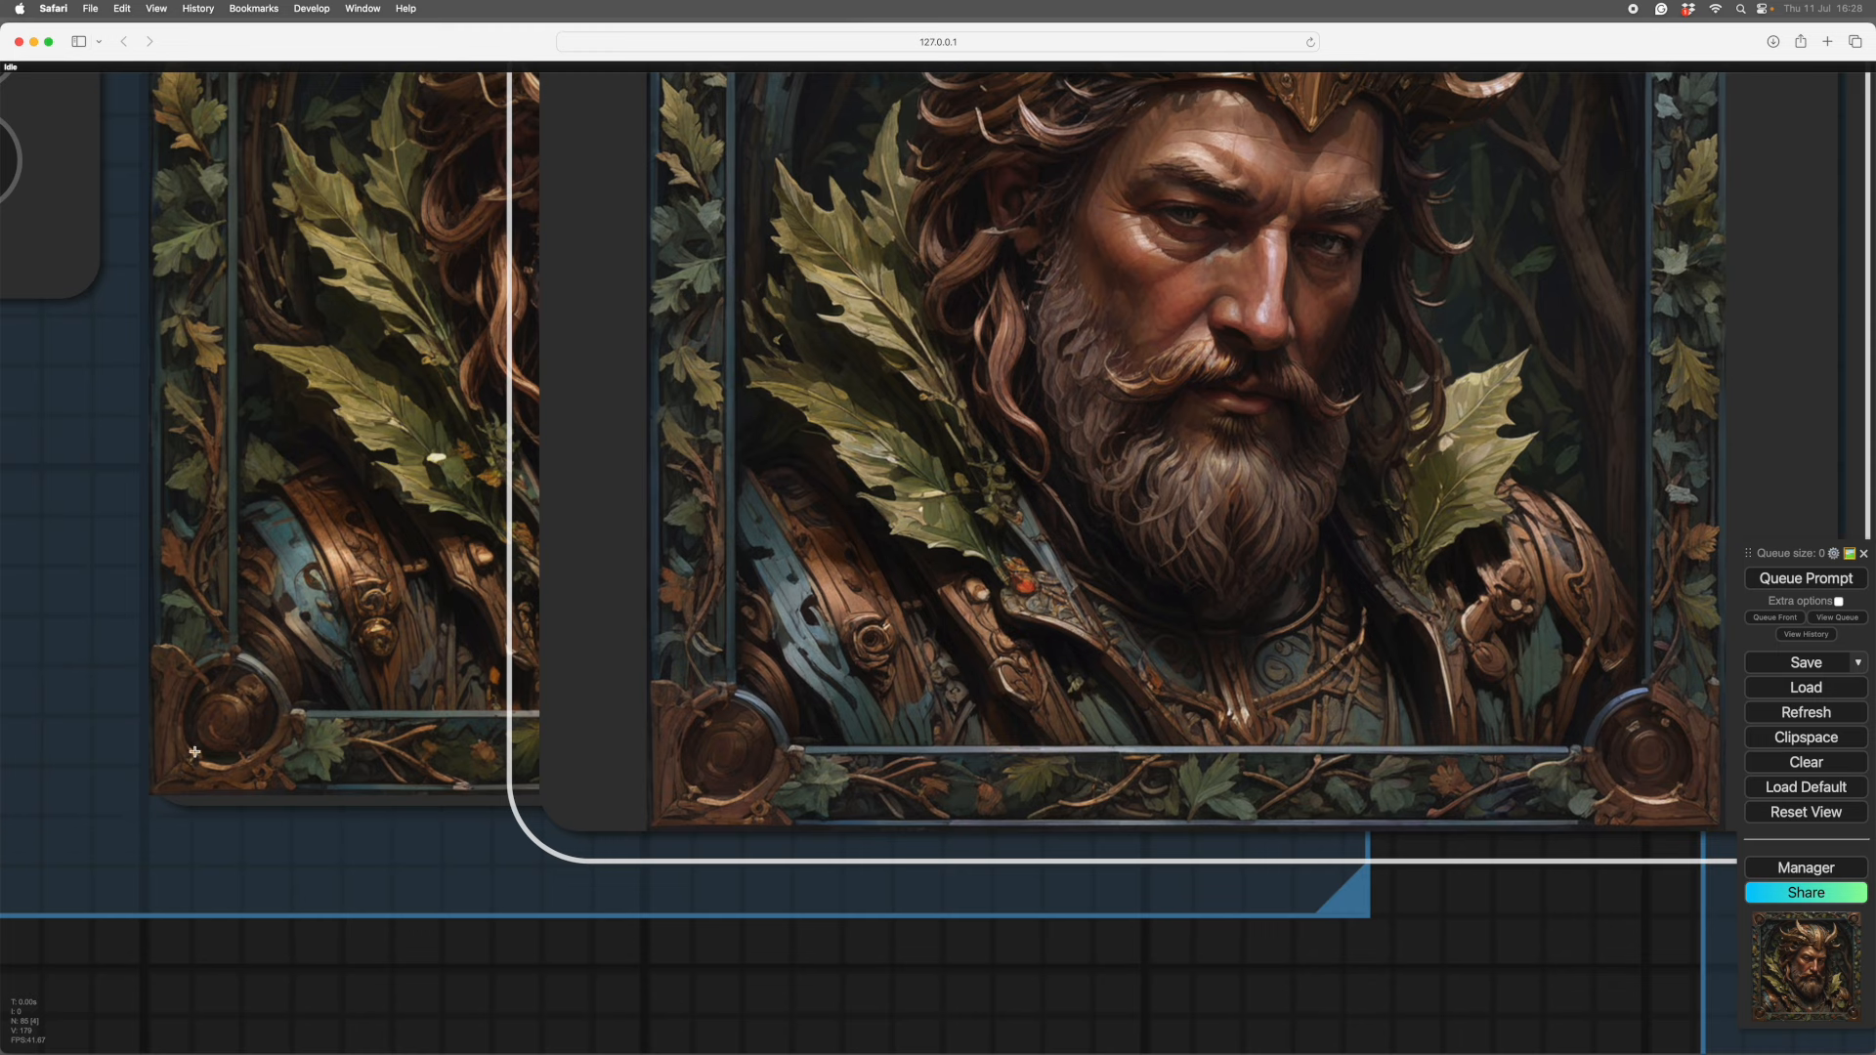
pyautogui.scroll(-5, 935, 1018)
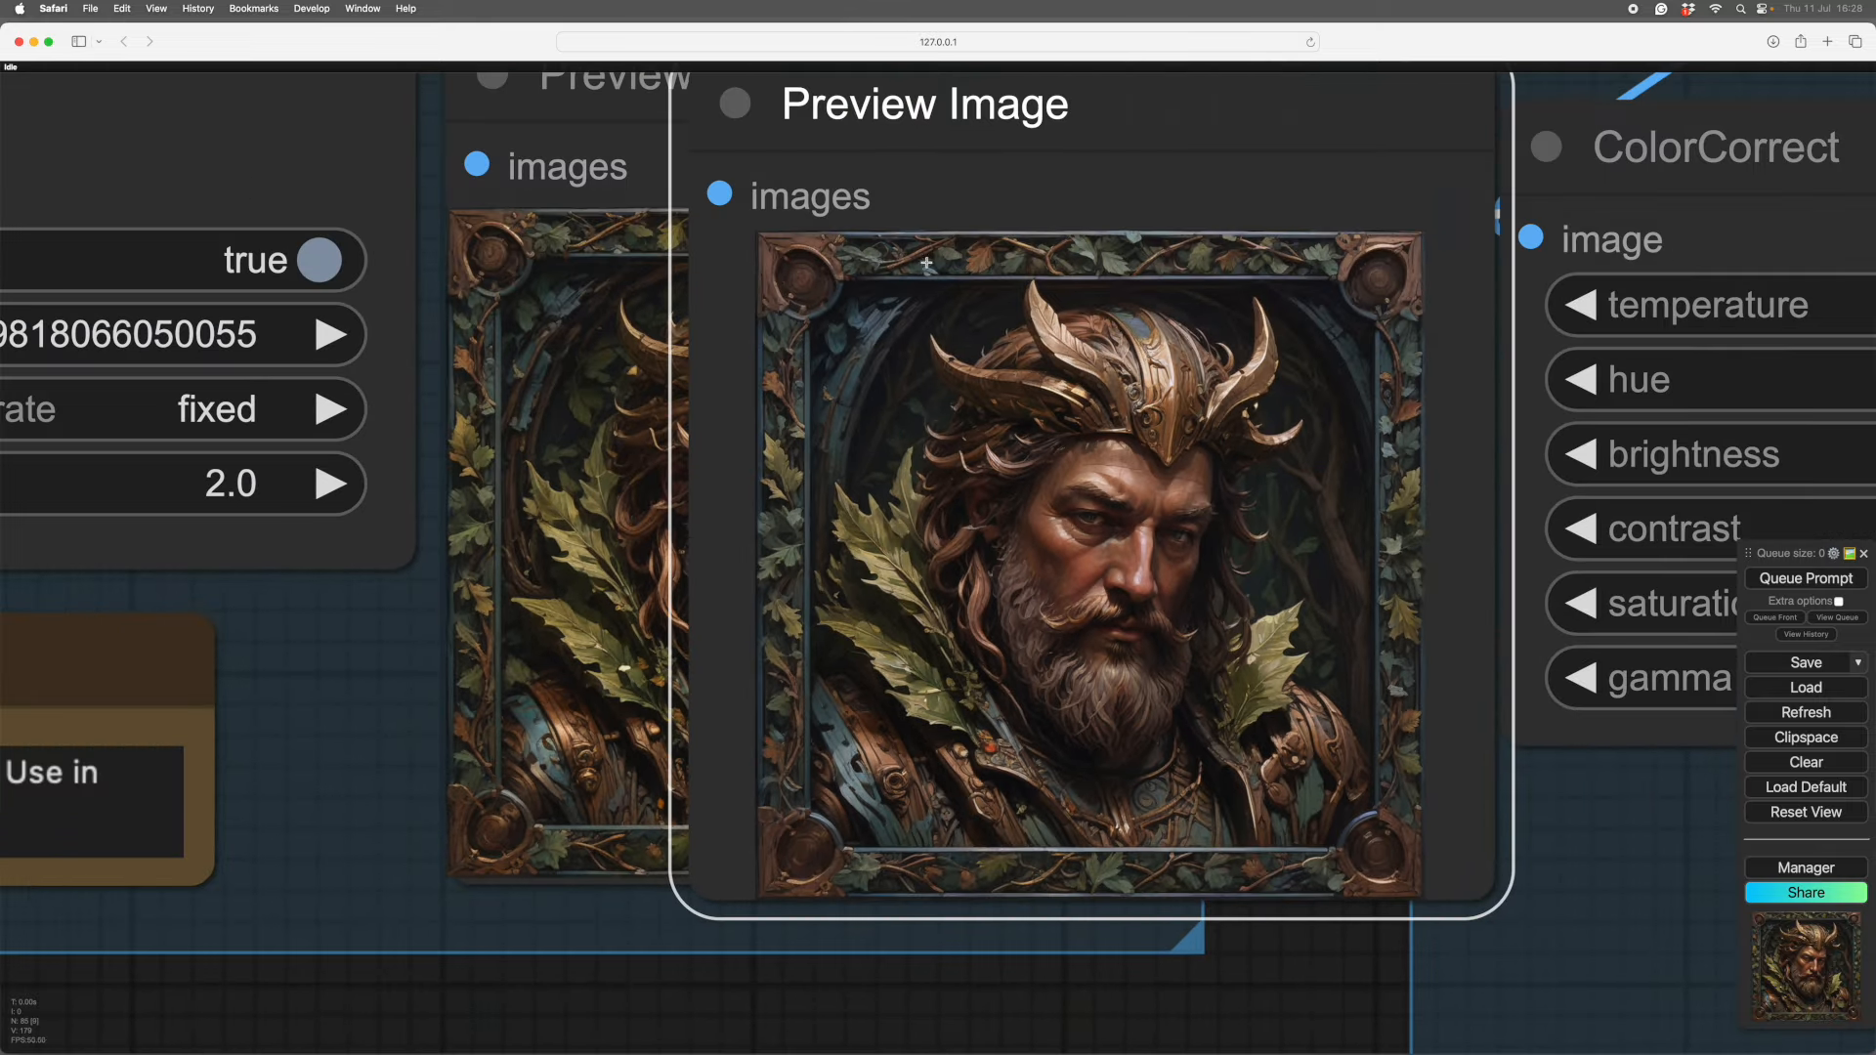
# - Reposition the Adjust group's Preview Image node beside the Process group's preview to compare both images
pyautogui.moveTo(918, 102); pyautogui.dragTo(632, 444)
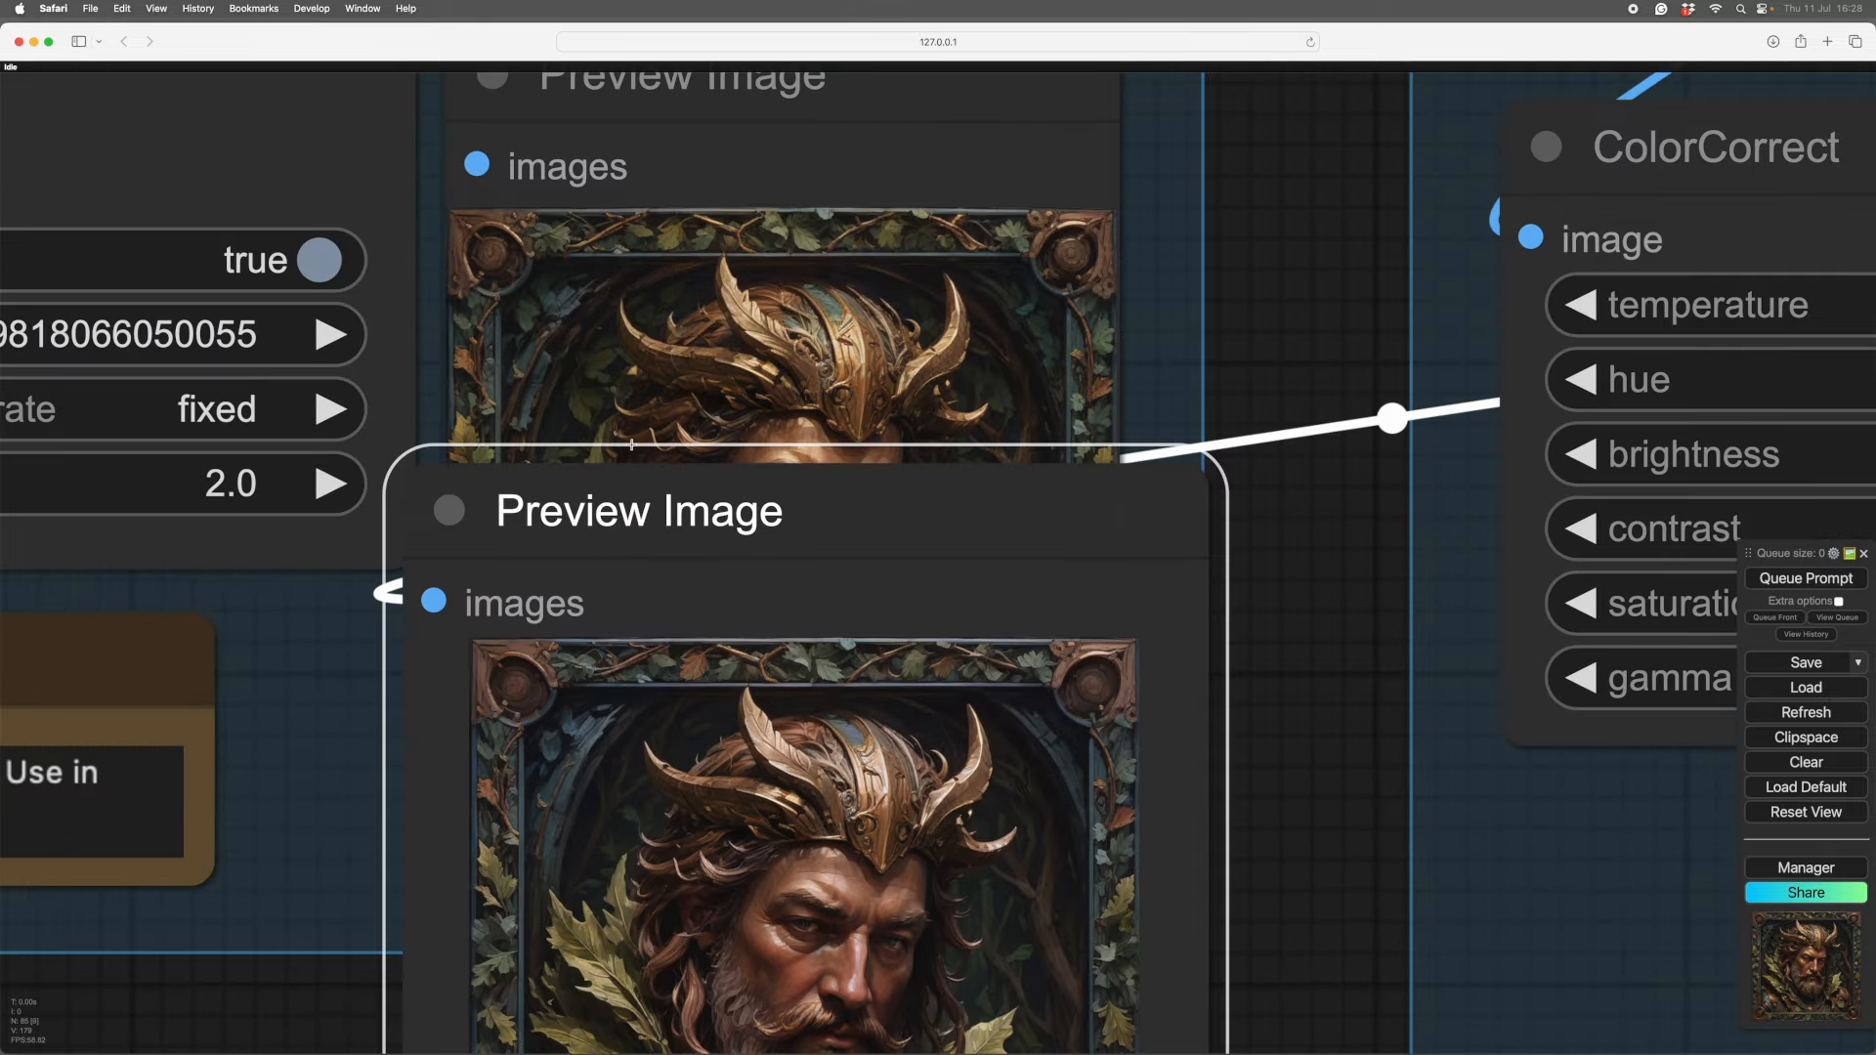
pyautogui.moveTo(774, 551); pyautogui.dragTo(1454, 324)
pyautogui.scroll(2, 896, 1029)
pyautogui.scroll(-2, 896, 1029)
pyautogui.moveTo(896, 1029); pyautogui.dragTo(465, 599)
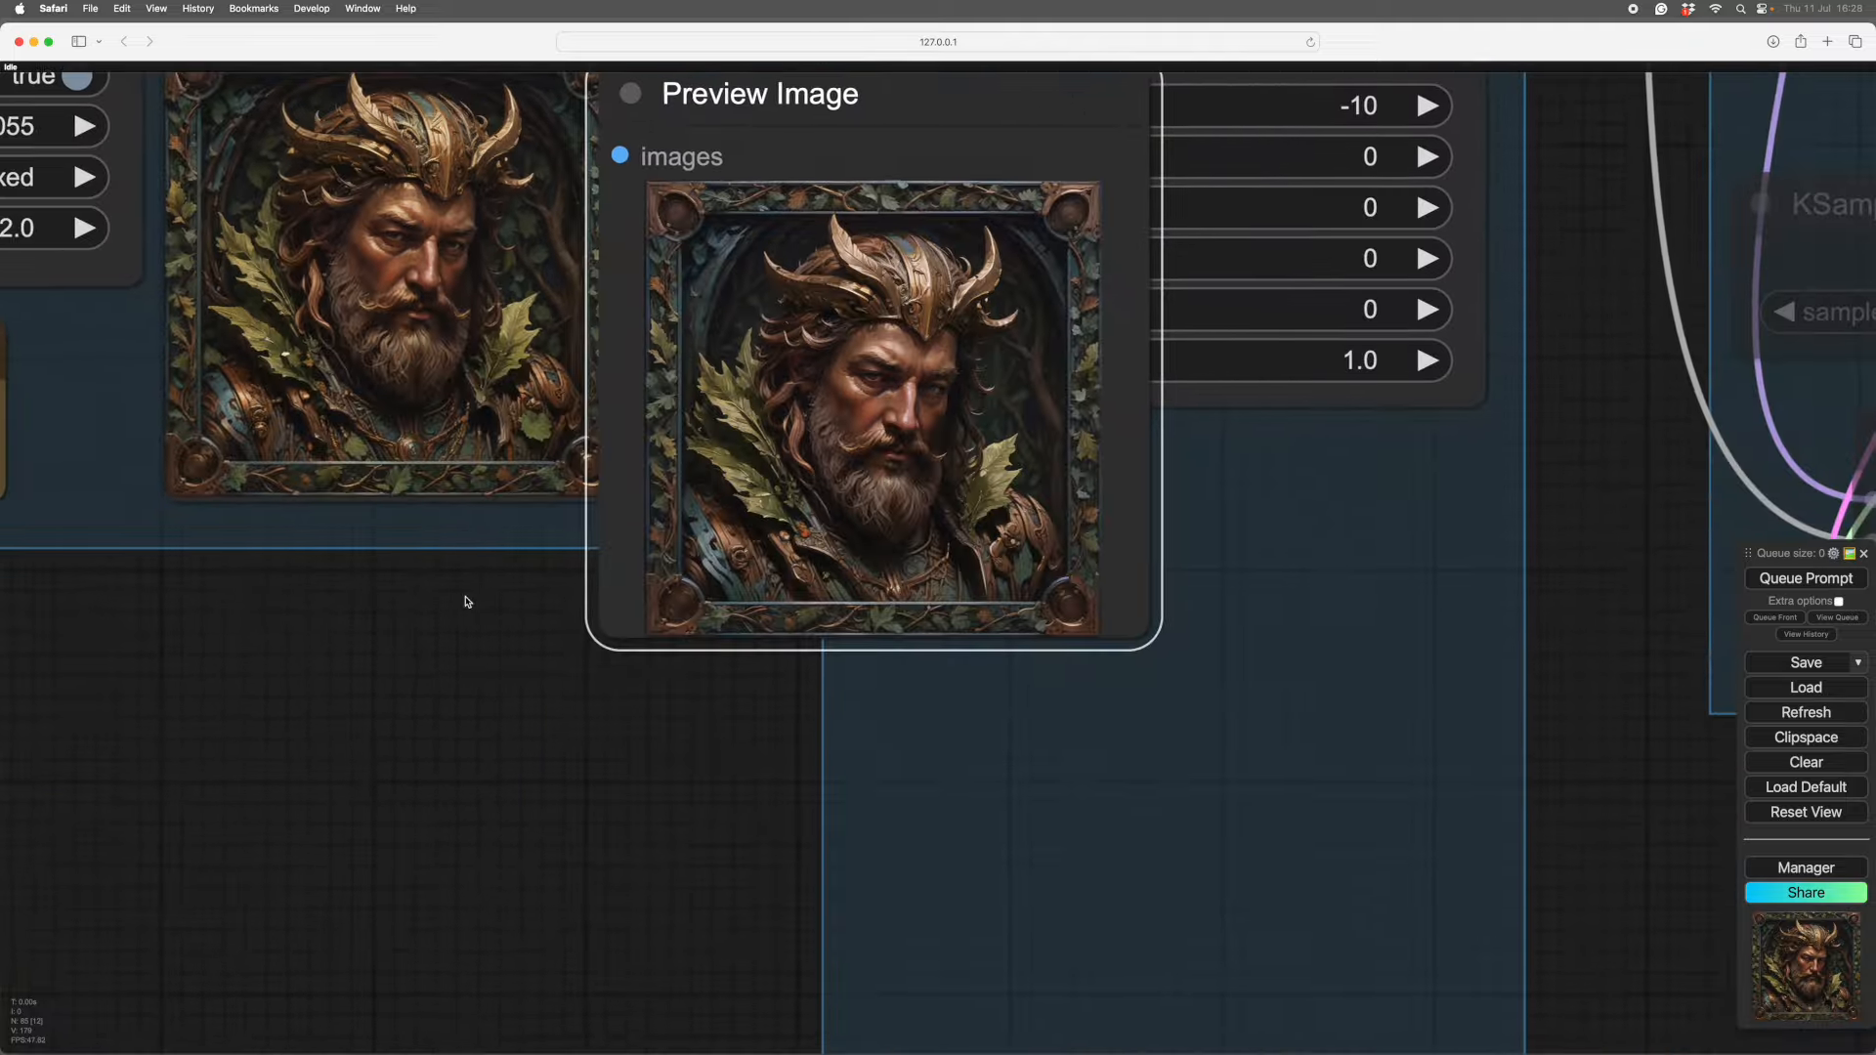
# - Move the Adjust group's Preview Image node back below its ColorCorrect node
pyautogui.moveTo(888, 110); pyautogui.dragTo(1182, 867)
pyautogui.scroll(-1, 1183, 867)
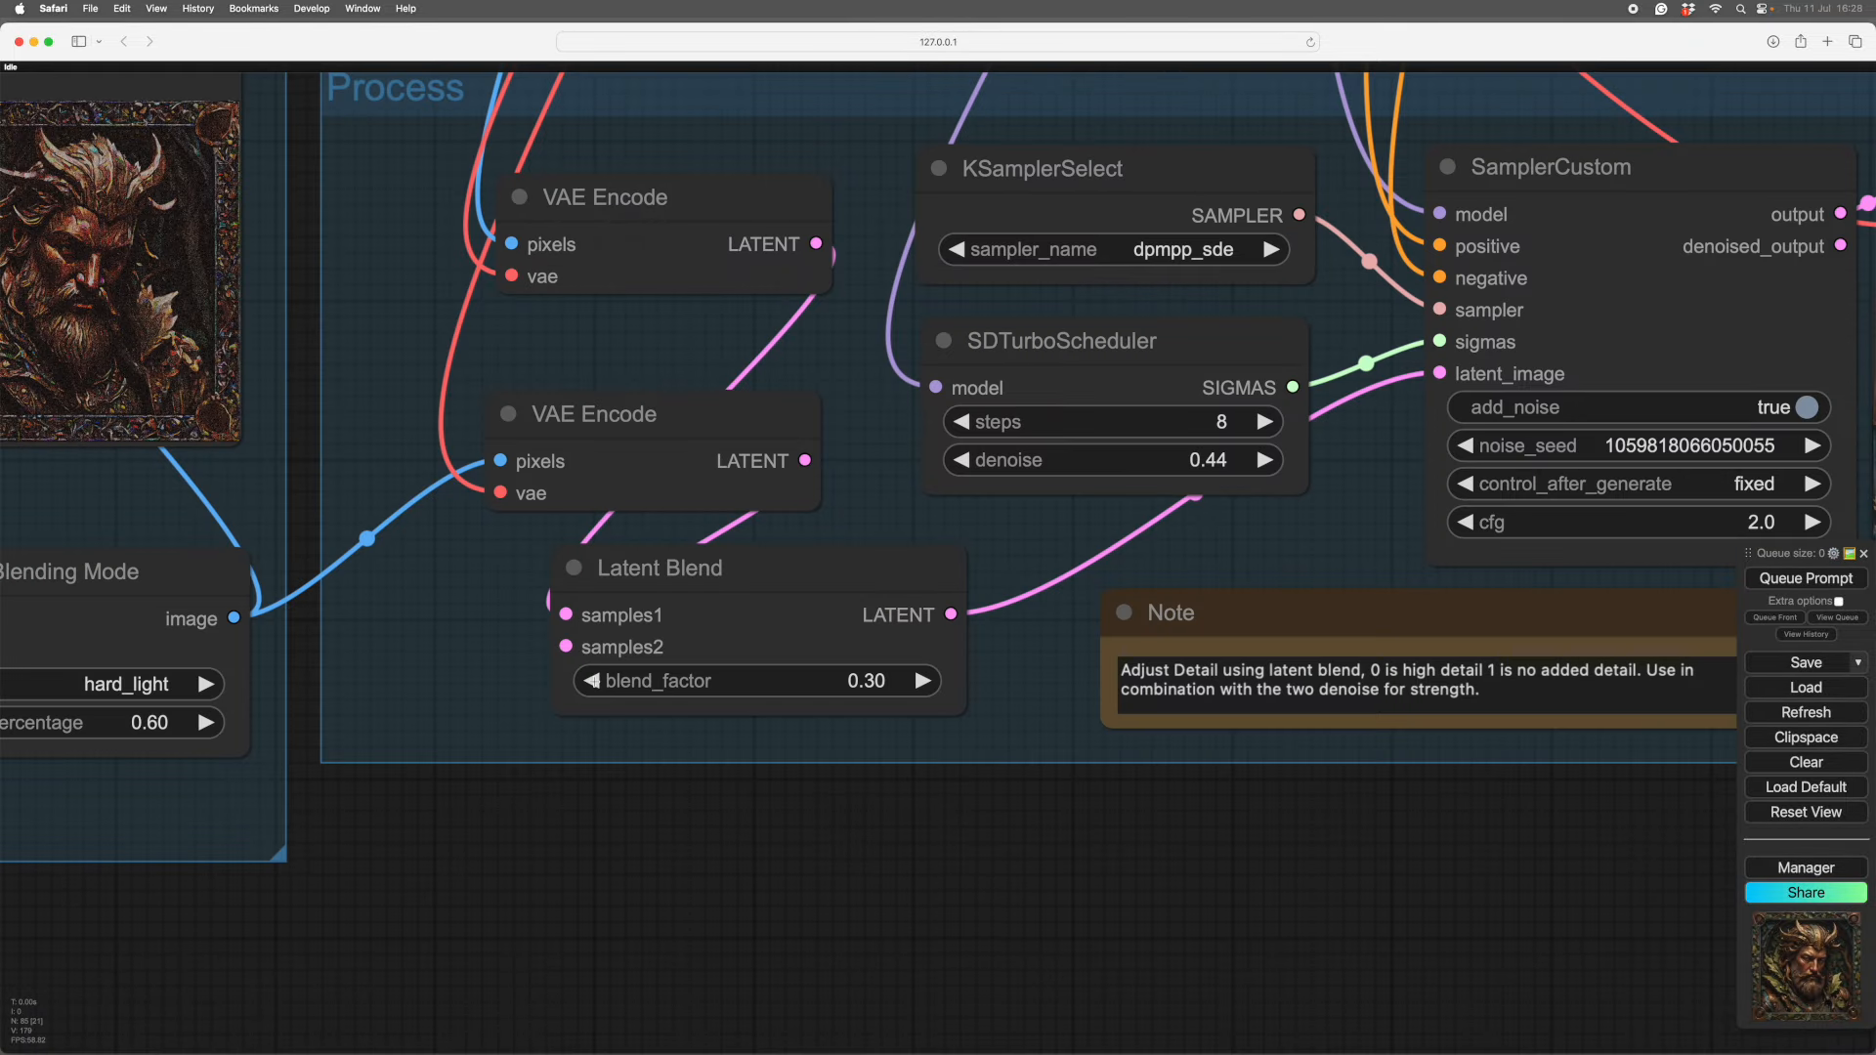
# - In the Process group, set the Latent Blend's blend_factor to 0.25 and the SDTurboScheduler's denoise to 0.55
pyautogui.click(593, 681)
pyautogui.scroll(2, 1141, 692)
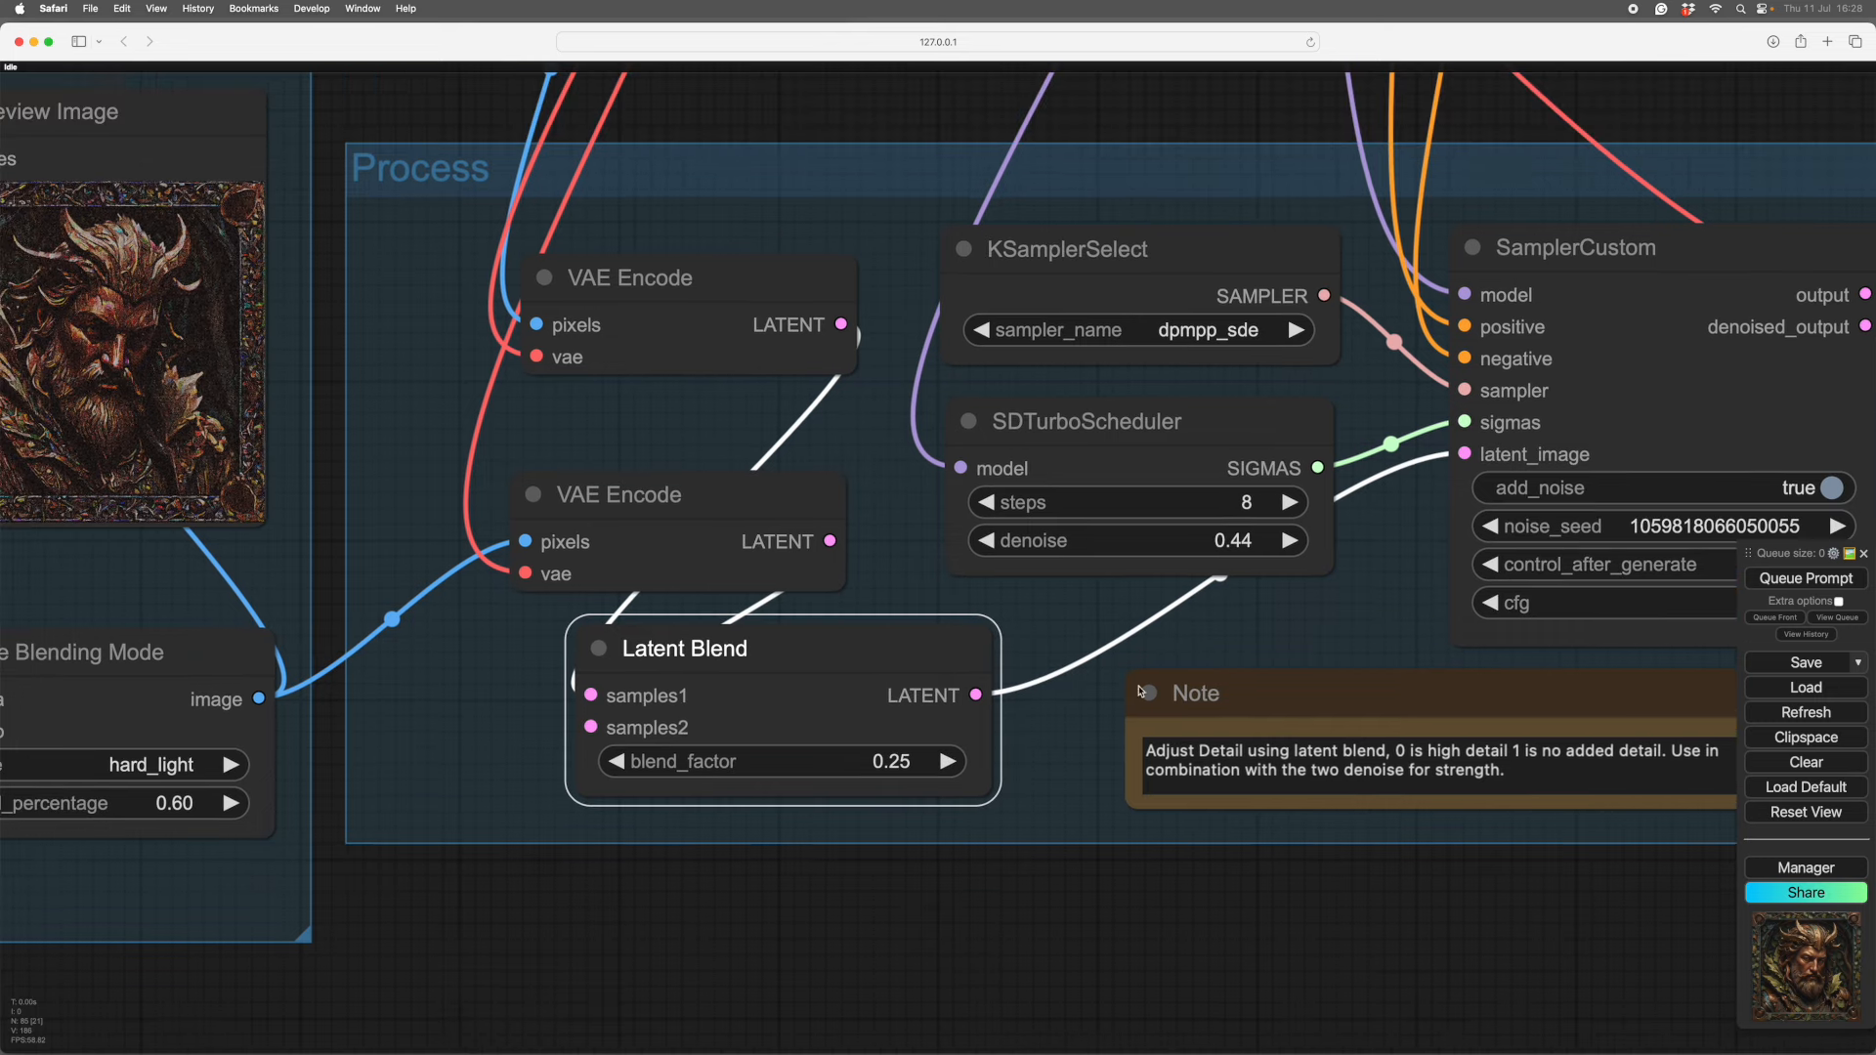
pyautogui.click(1289, 541)
pyautogui.click(1290, 540)
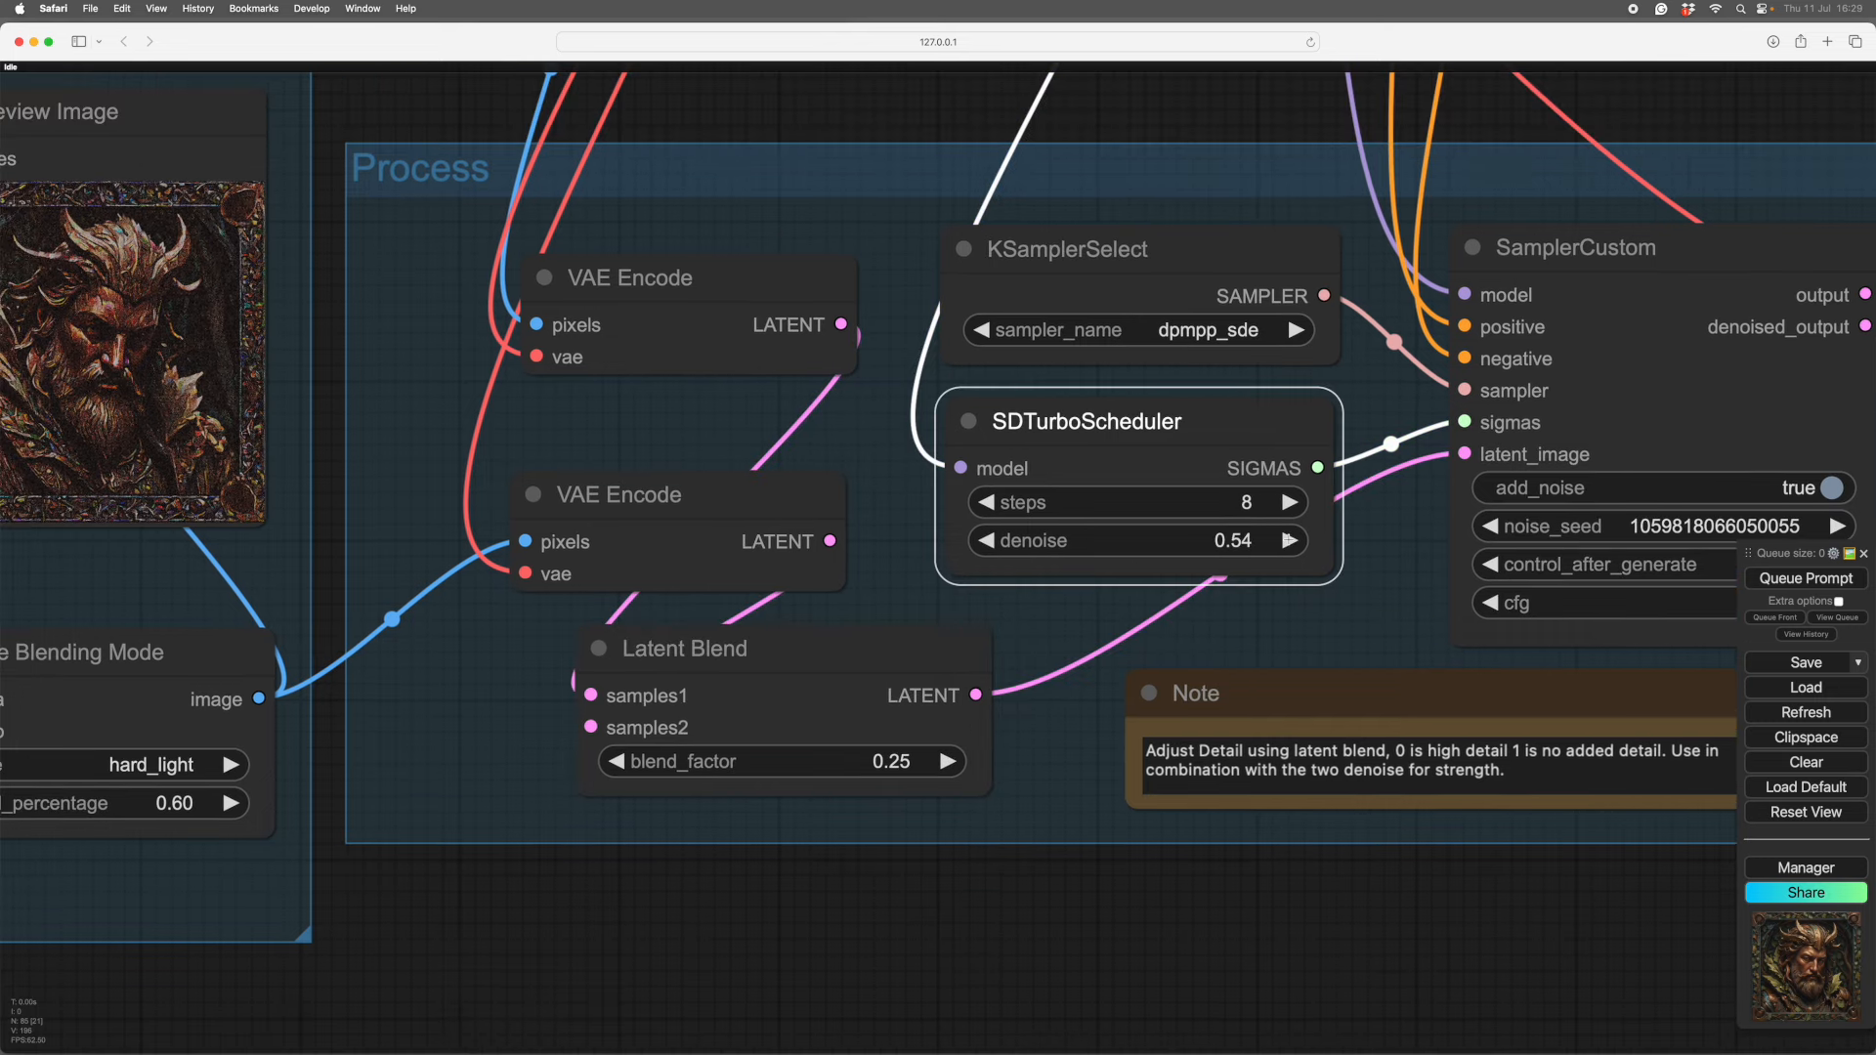
# - Set the denoise of the MakeNoise group's SDTurboScheduler to 0.55
pyautogui.hscroll(-15, 781, 958)
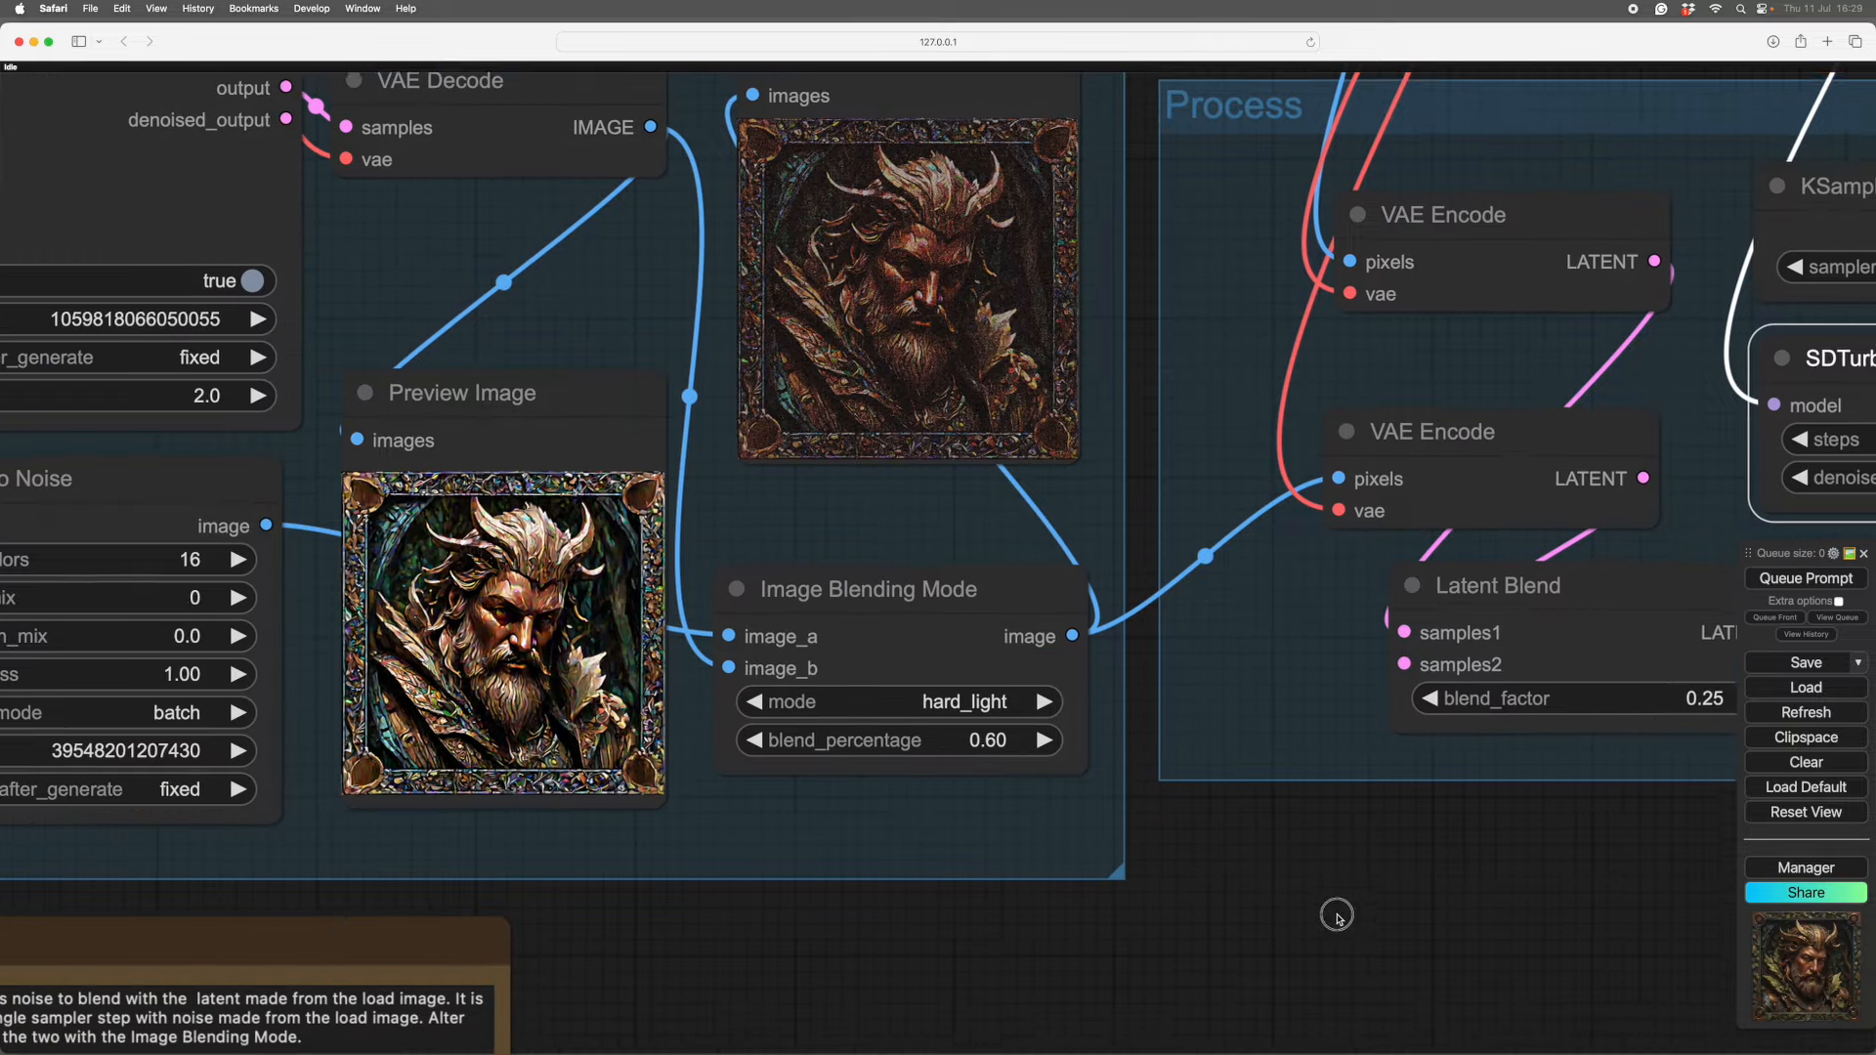
pyautogui.hscroll(-4, 515, 944)
pyautogui.scroll(1, 515, 944)
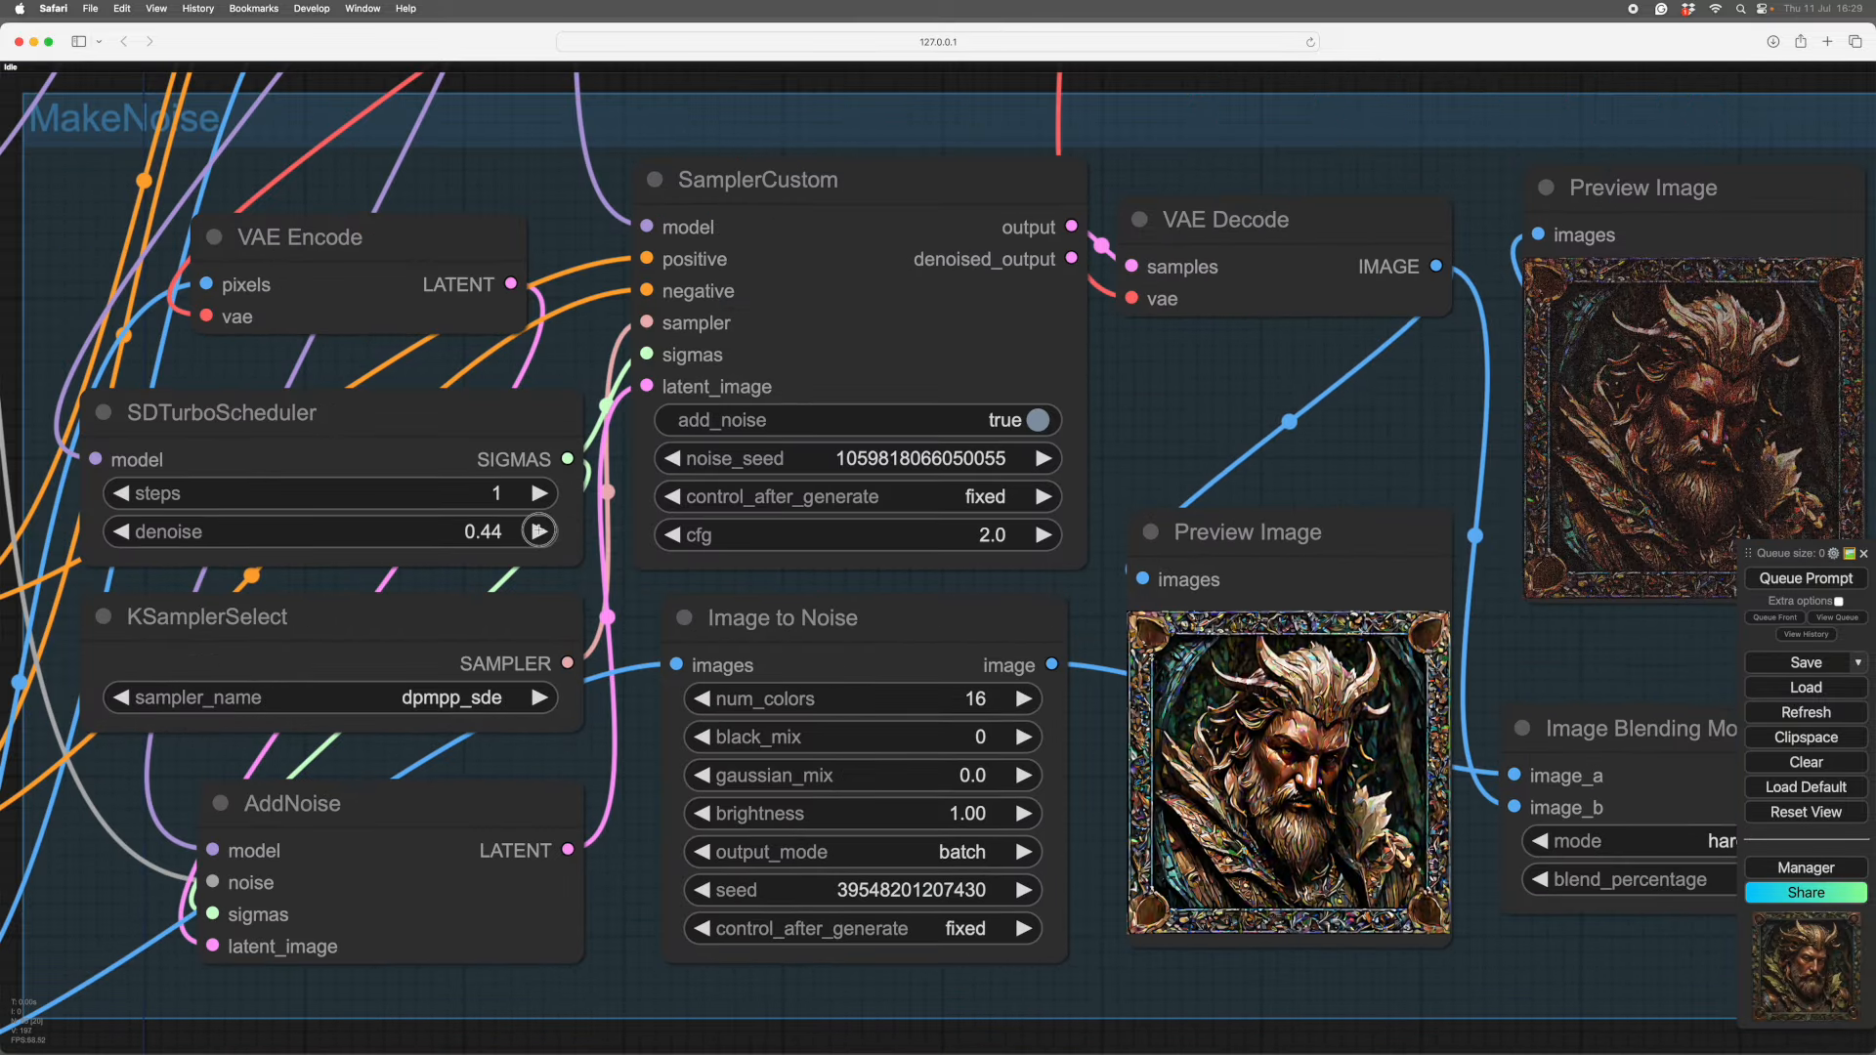
pyautogui.click(536, 532)
pyautogui.click(535, 532)
pyautogui.click(537, 532)
pyautogui.click(537, 531)
pyautogui.click(536, 531)
pyautogui.click(538, 530)
pyautogui.click(538, 529)
pyautogui.click(538, 530)
pyautogui.click(537, 529)
# - Queue the prompt with the raised denoise values and examine the Process group's regenerated preview image up close
pyautogui.hscroll(3, 1312, 523)
pyautogui.scroll(-2, 1311, 523)
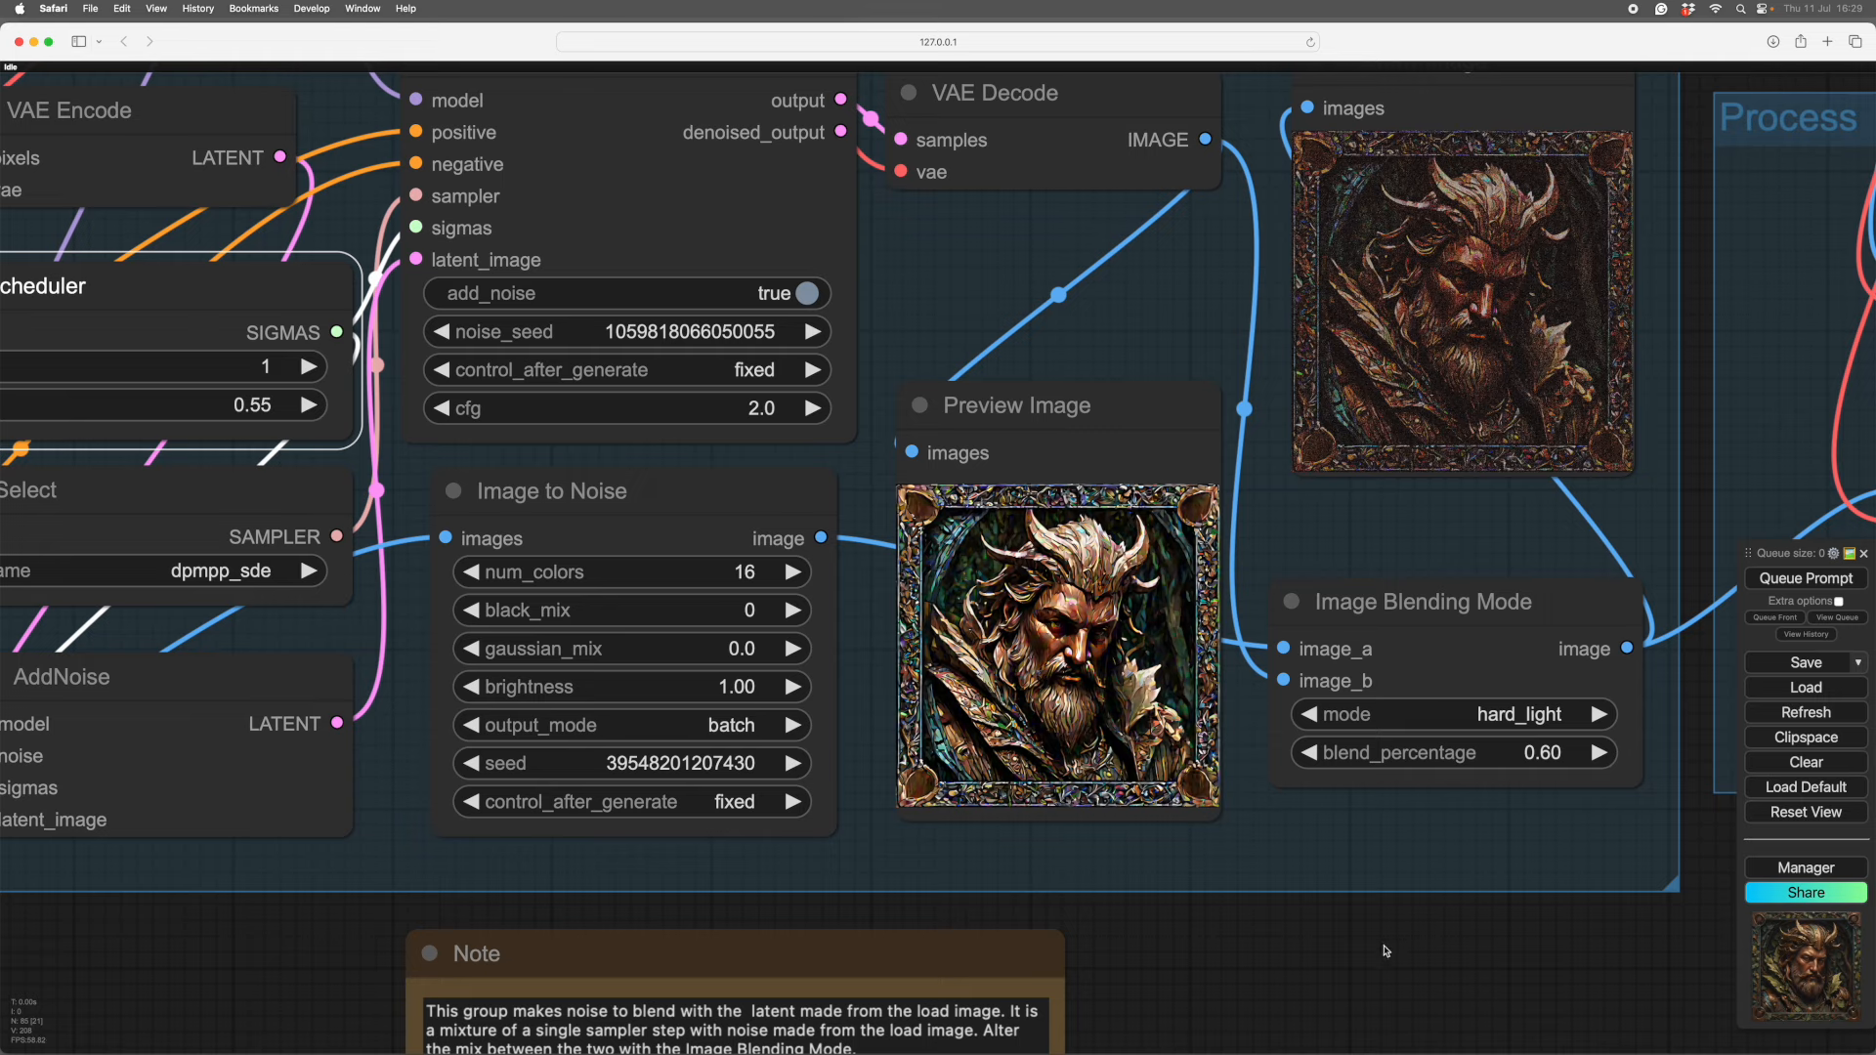
pyautogui.moveTo(1417, 954); pyautogui.dragTo(796, 889)
pyautogui.scroll(-3, 797, 890)
pyautogui.hscroll(10, 838, 872)
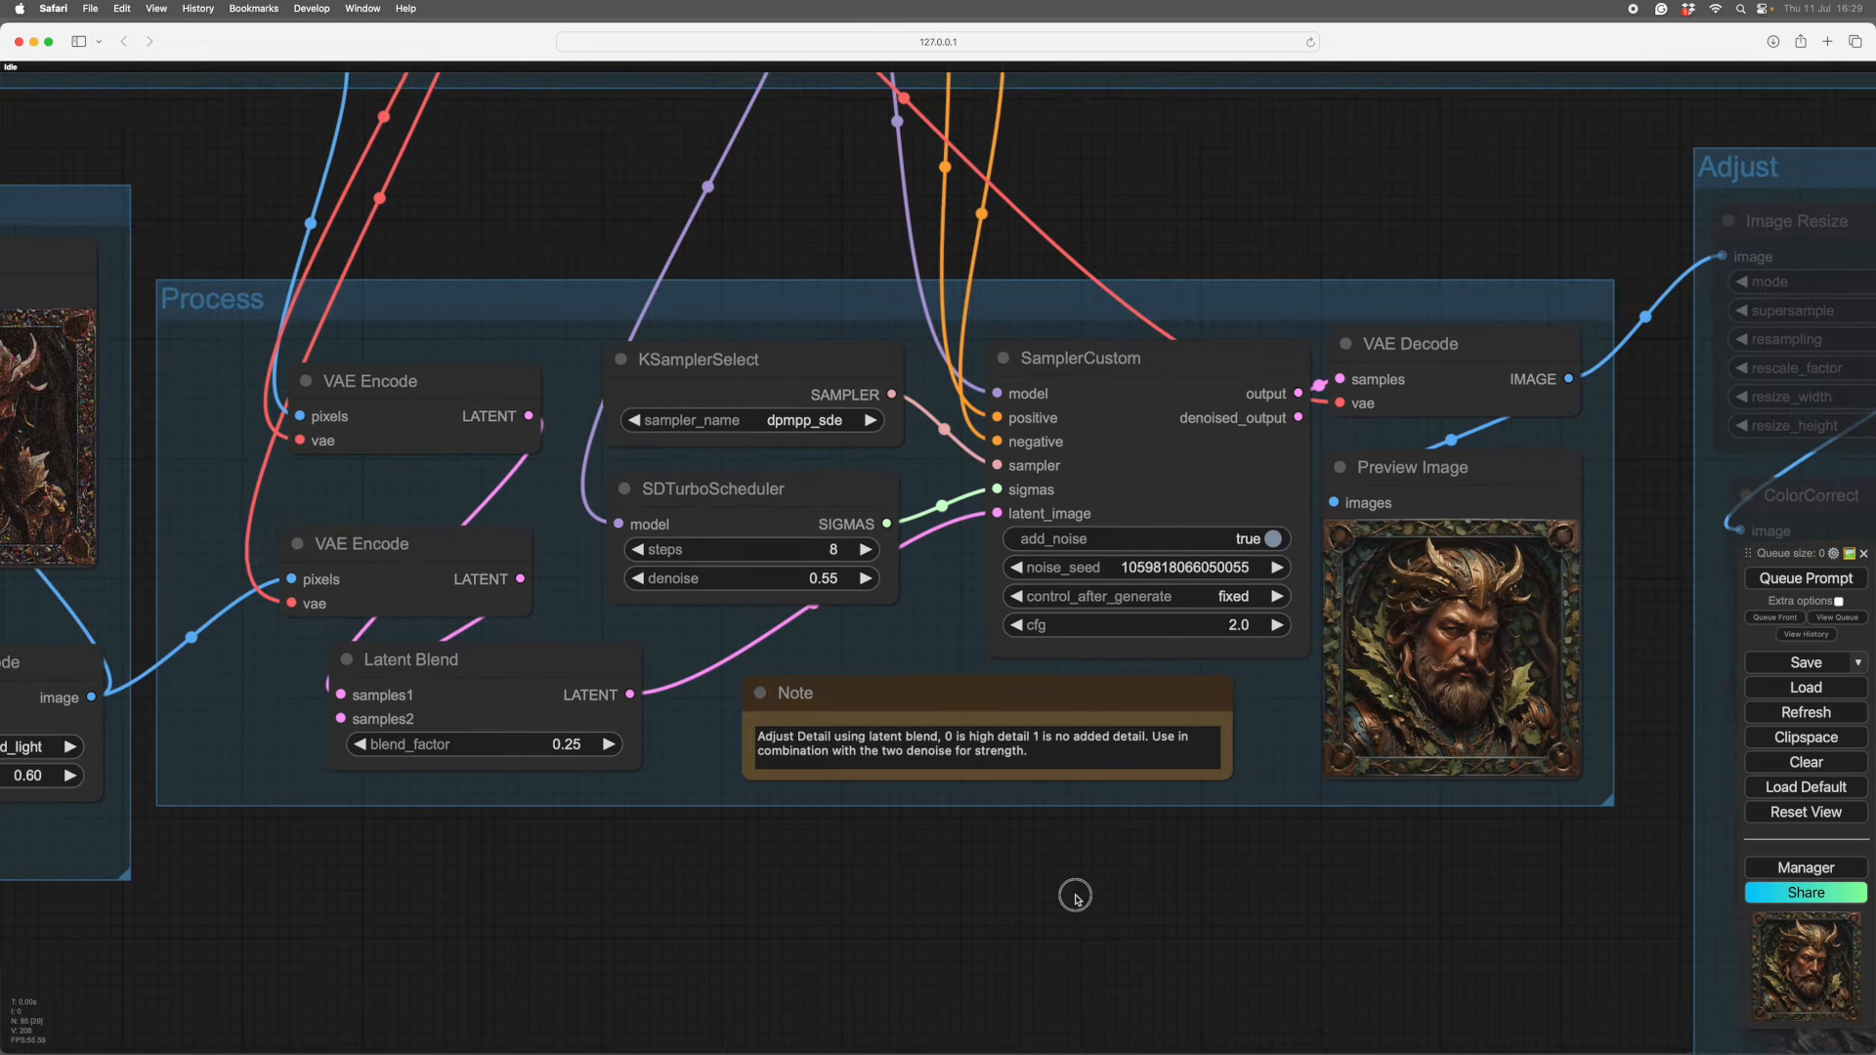
pyautogui.hotkey('ctrl', 'Return')
pyautogui.scroll(5, 797, 919)
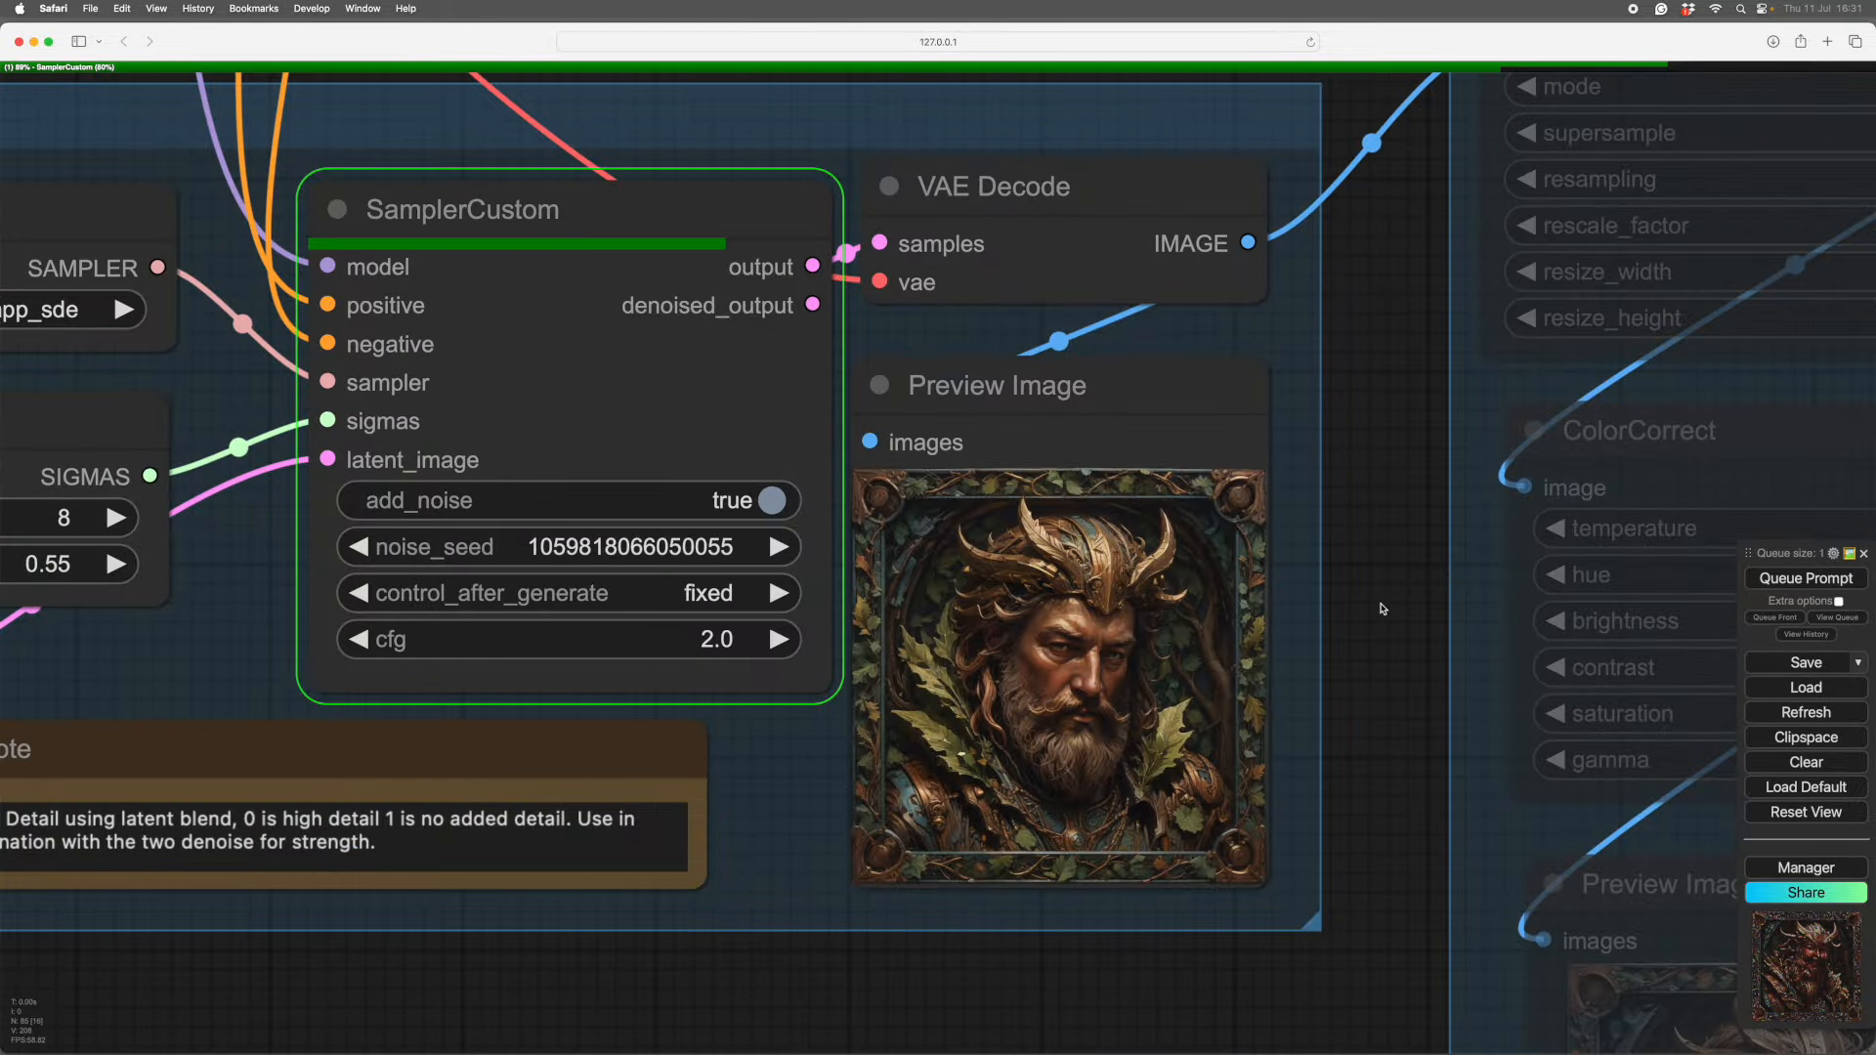
pyautogui.scroll(5, 1402, 706)
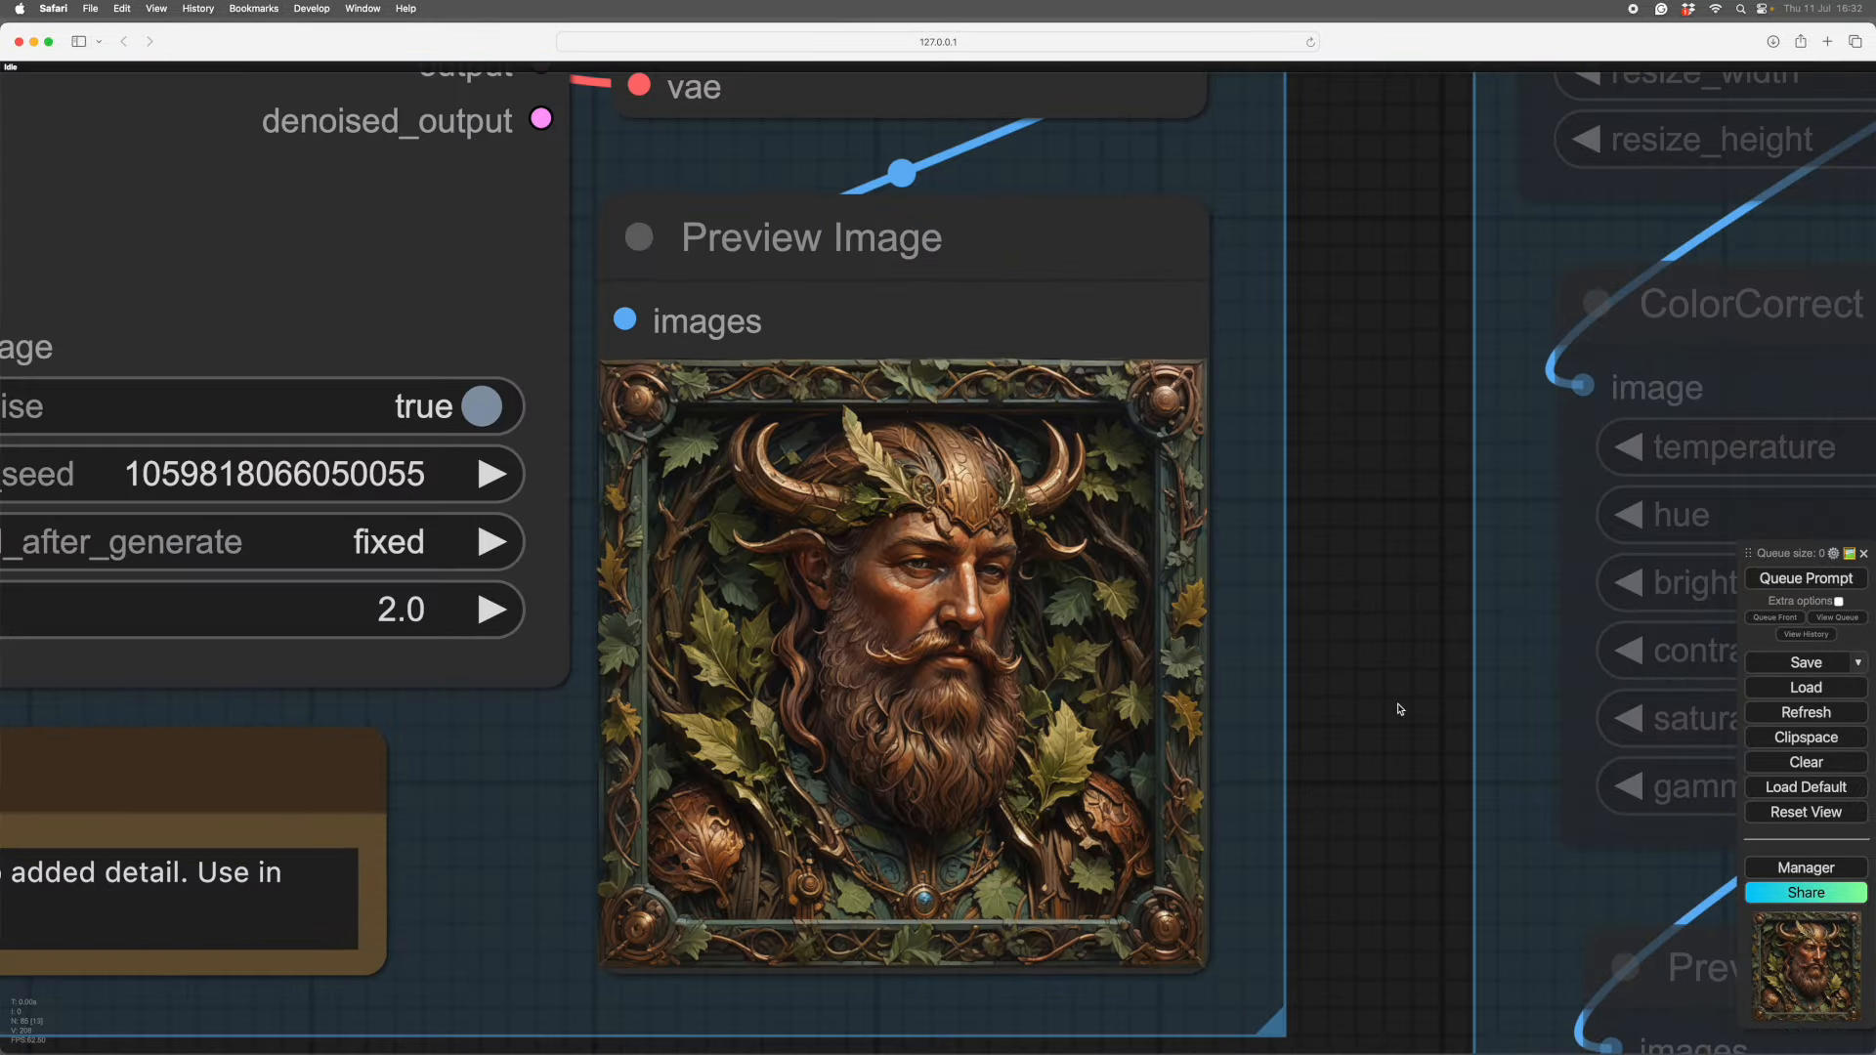
pyautogui.scroll(-1, 1369, 703)
pyautogui.scroll(3, 1352, 691)
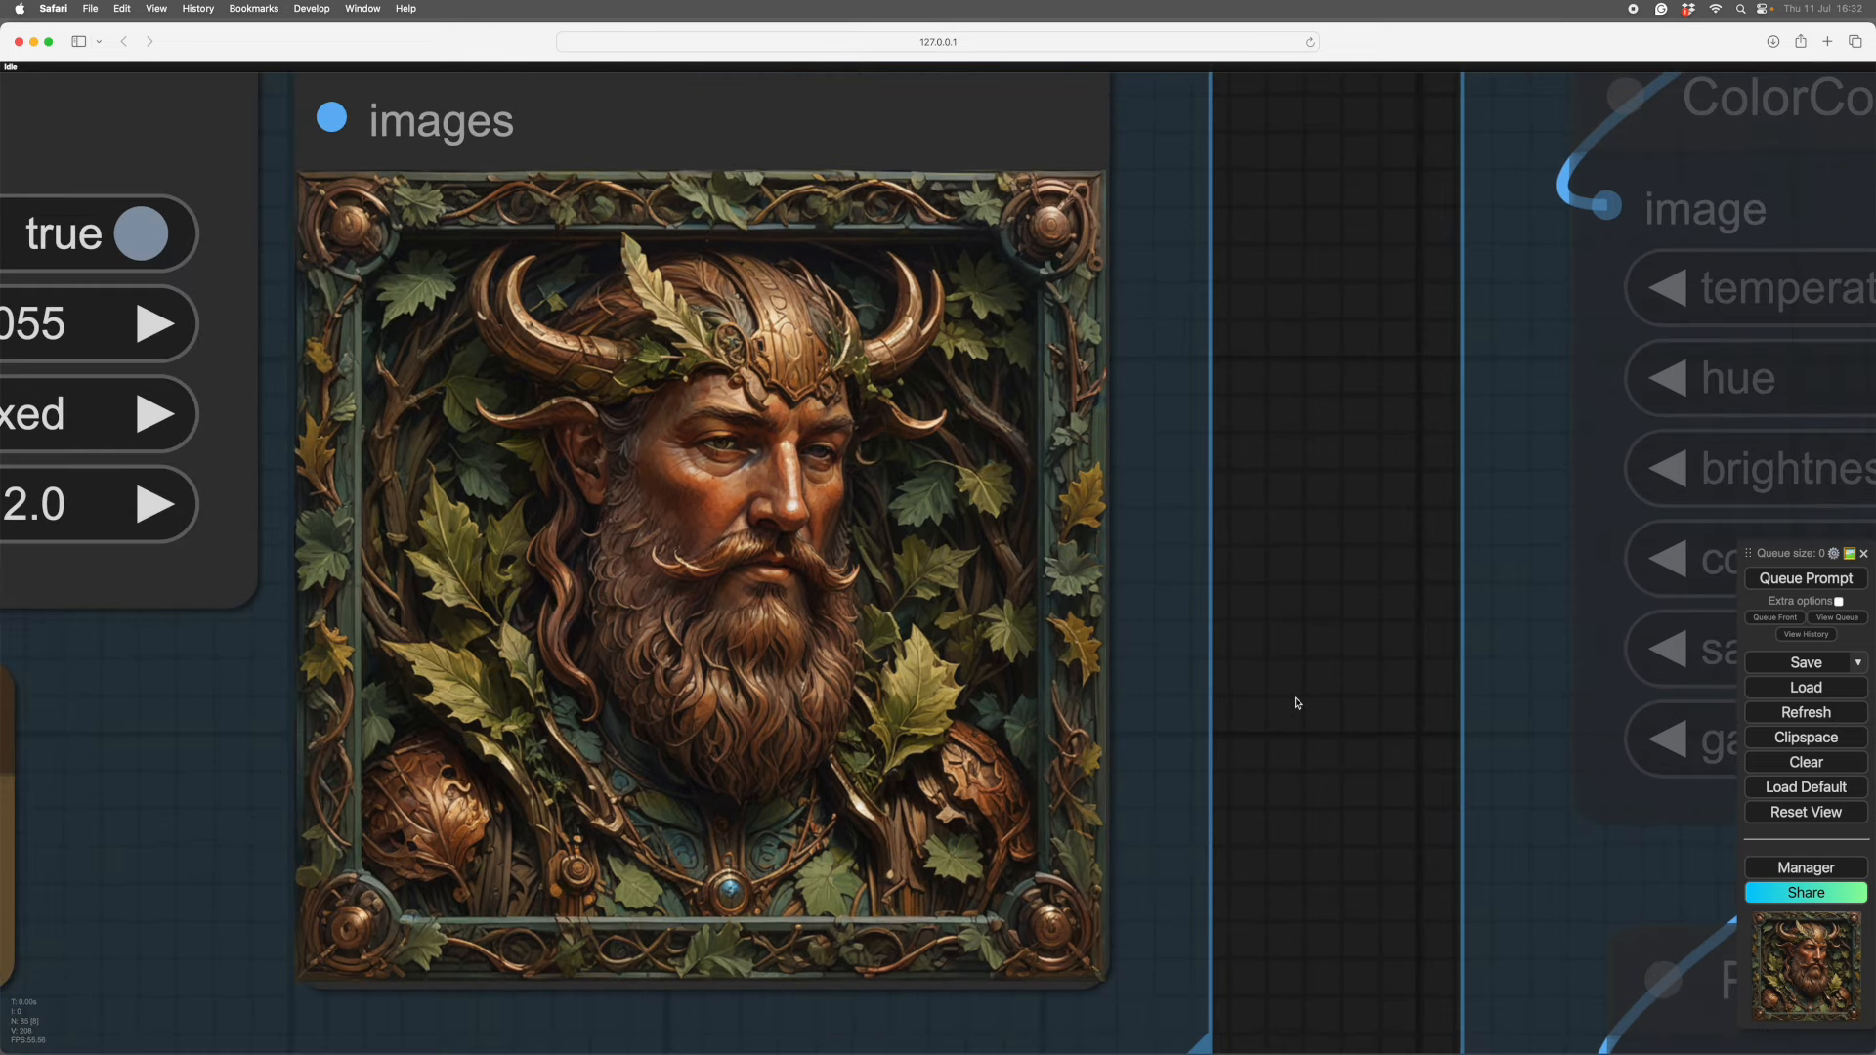
pyautogui.scroll(-3, 1248, 720)
# - Set the Adjust group's nodes to Always and place its Preview Image node beside the Process group's preview for comparison
pyautogui.moveTo(1248, 720); pyautogui.dragTo(1192, 555)
pyautogui.rightClick(1371, 730)
pyautogui.click(1388, 834)
pyautogui.moveTo(1388, 833); pyautogui.dragTo(1301, 41)
pyautogui.moveTo(1143, 884); pyautogui.dragTo(983, 925)
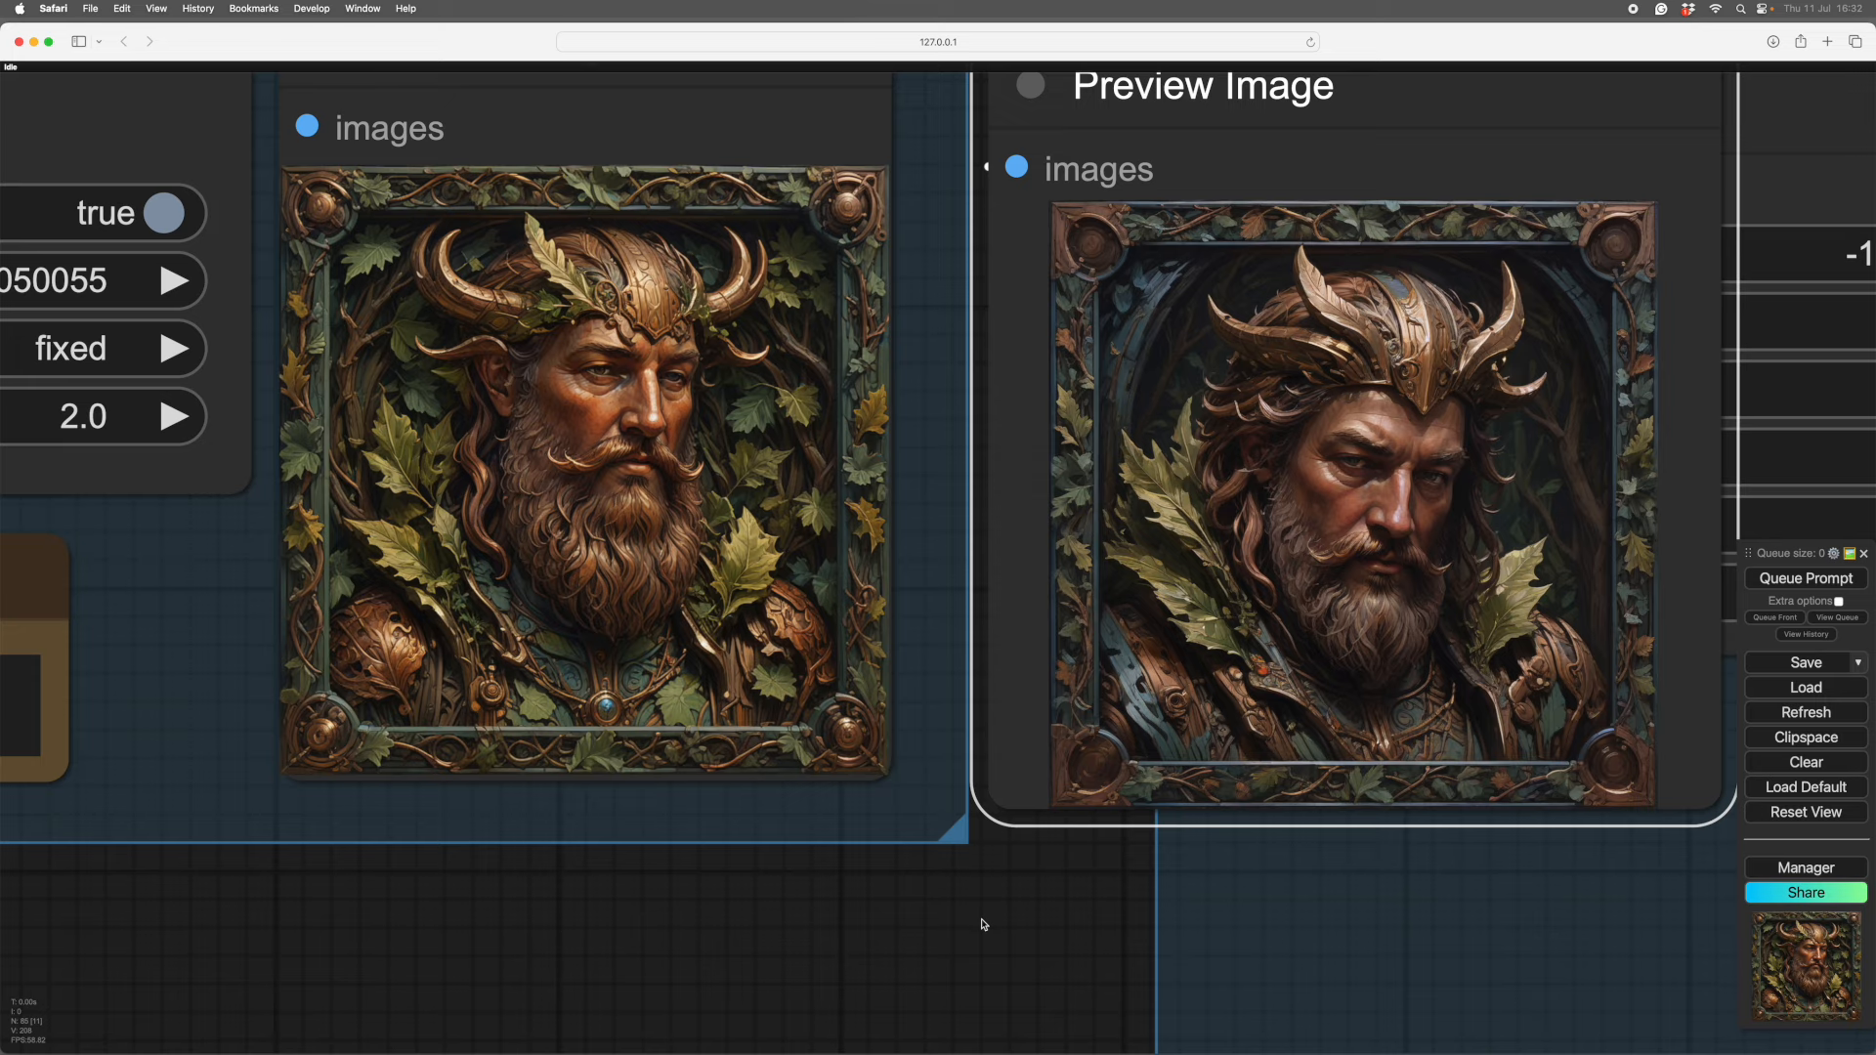
# - Return the Adjust group's Preview Image node to its place under ColorCorrect
pyautogui.scroll(-5, 983, 966)
pyautogui.hscroll(3, 599, 887)
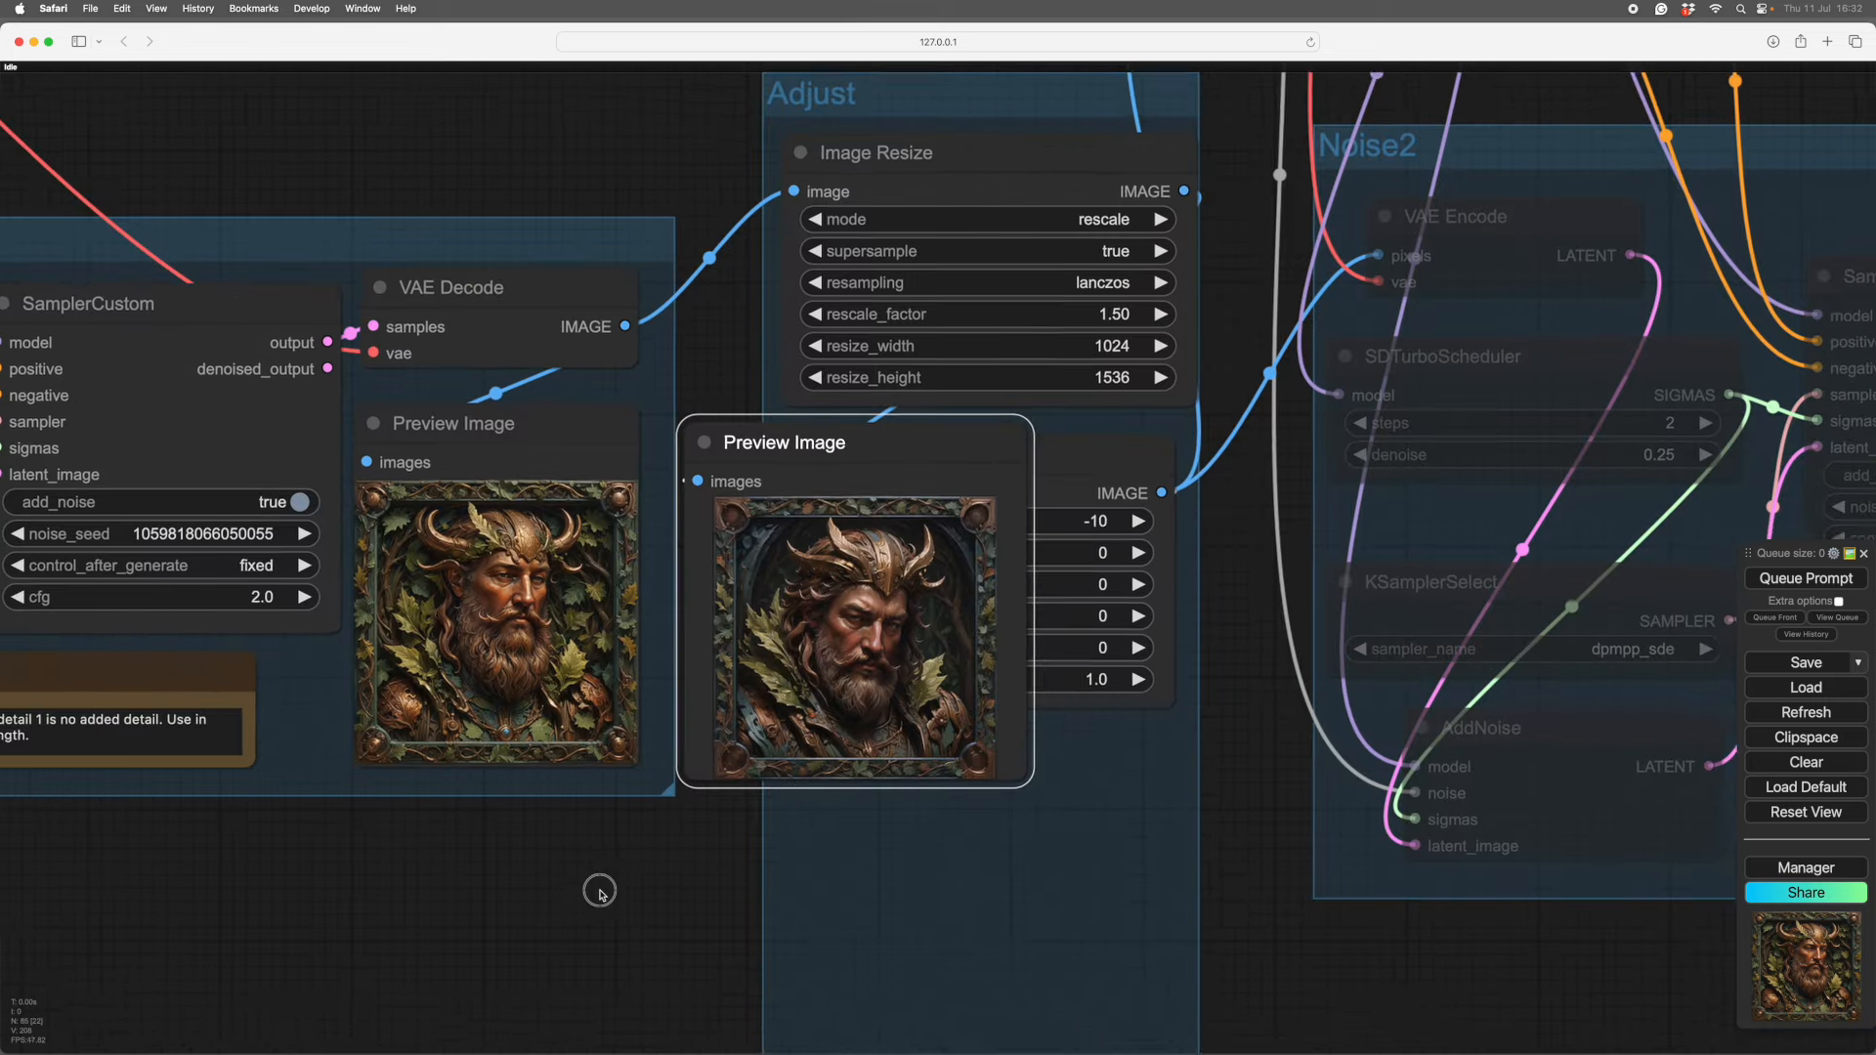
pyautogui.moveTo(746, 363); pyautogui.dragTo(819, 641)
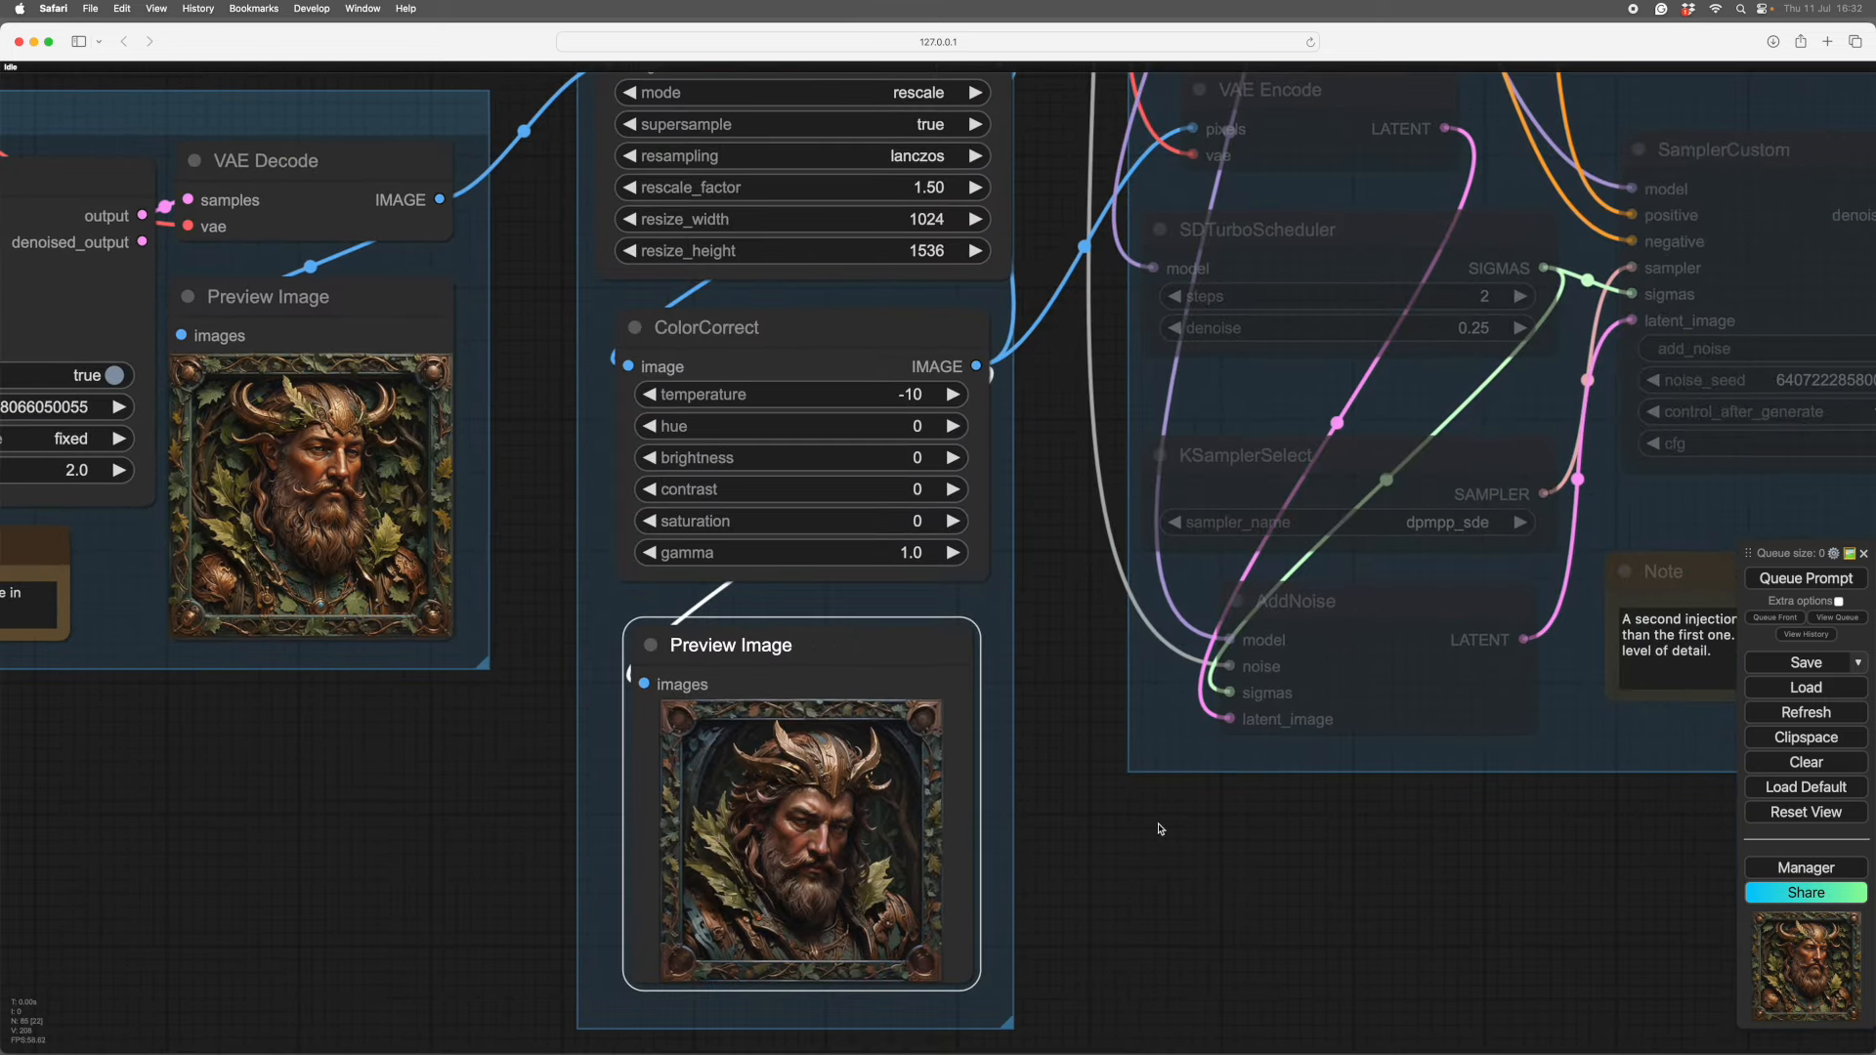
# - Set the nodes of the Noise2 and Refine groups to Always
pyautogui.hscroll(5, 1059, 876)
pyautogui.hscroll(-3, 1082, 876)
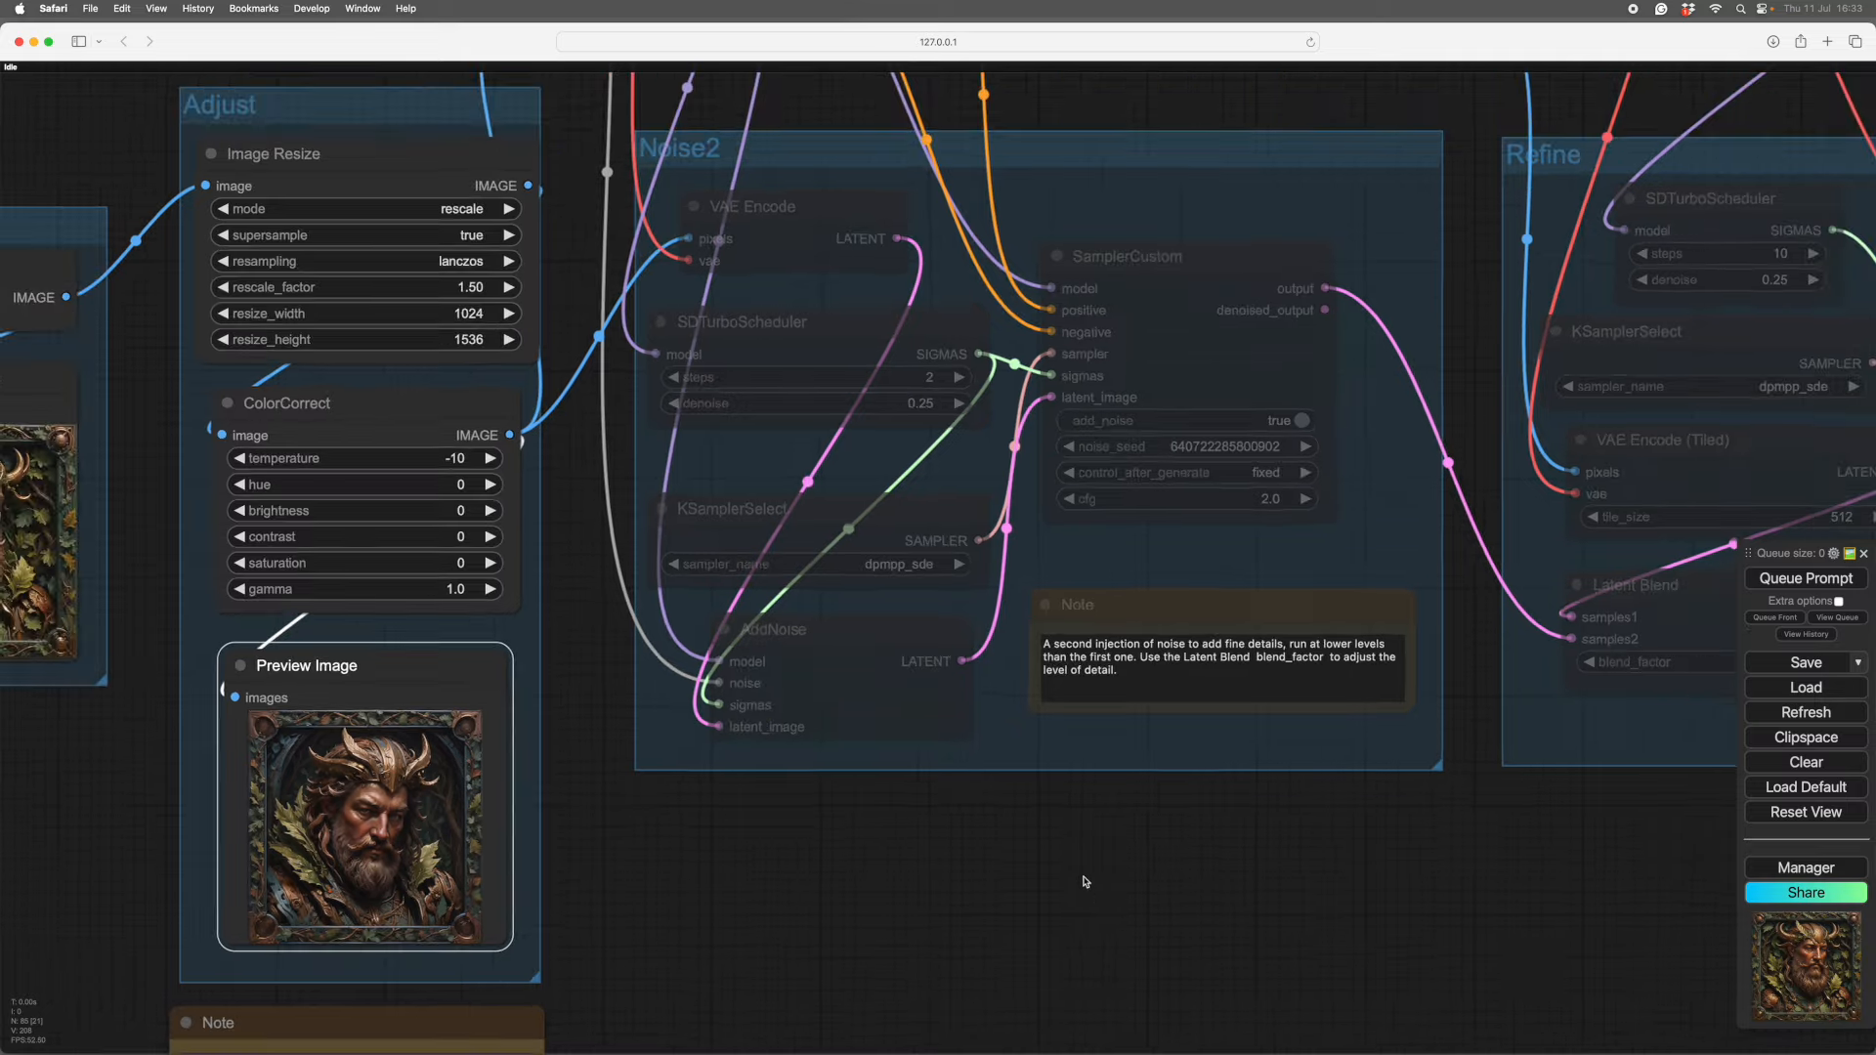
pyautogui.scroll(-3, 1052, 841)
pyautogui.hscroll(6, 1045, 817)
pyautogui.rightClick(905, 681)
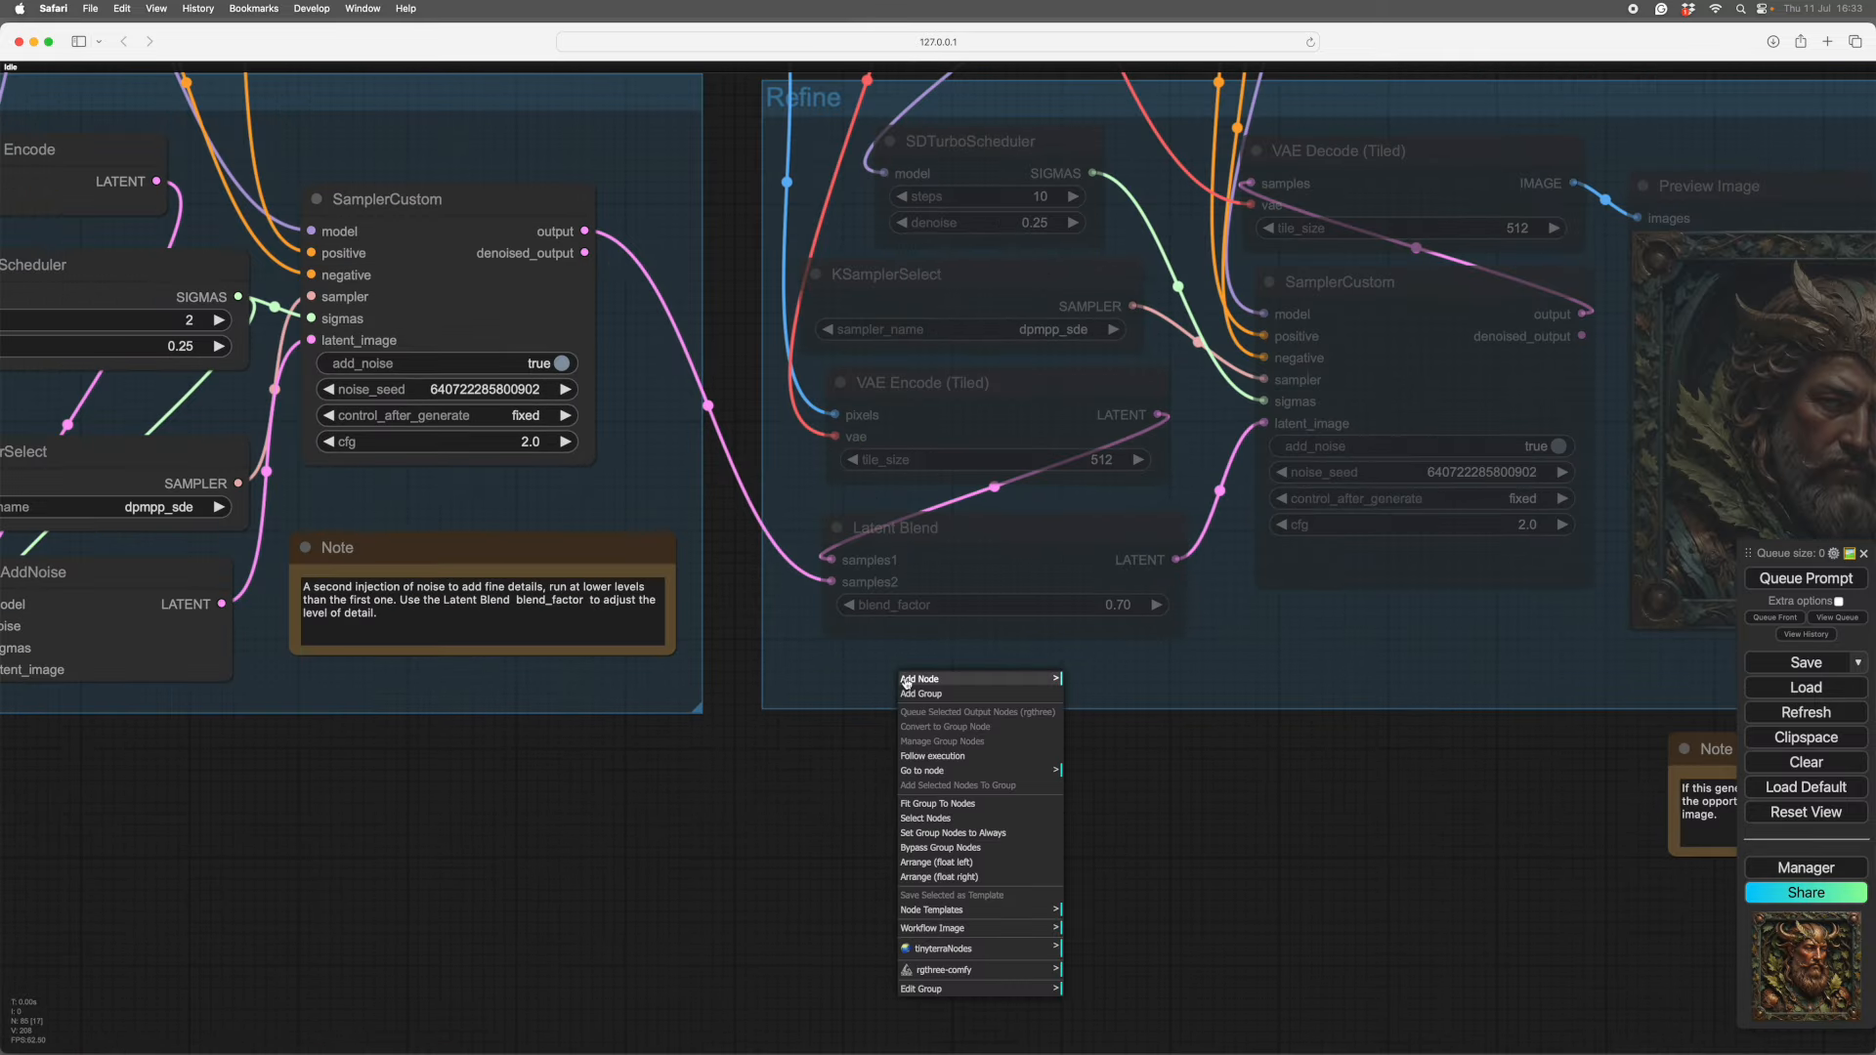
pyautogui.scroll(3, 1026, 867)
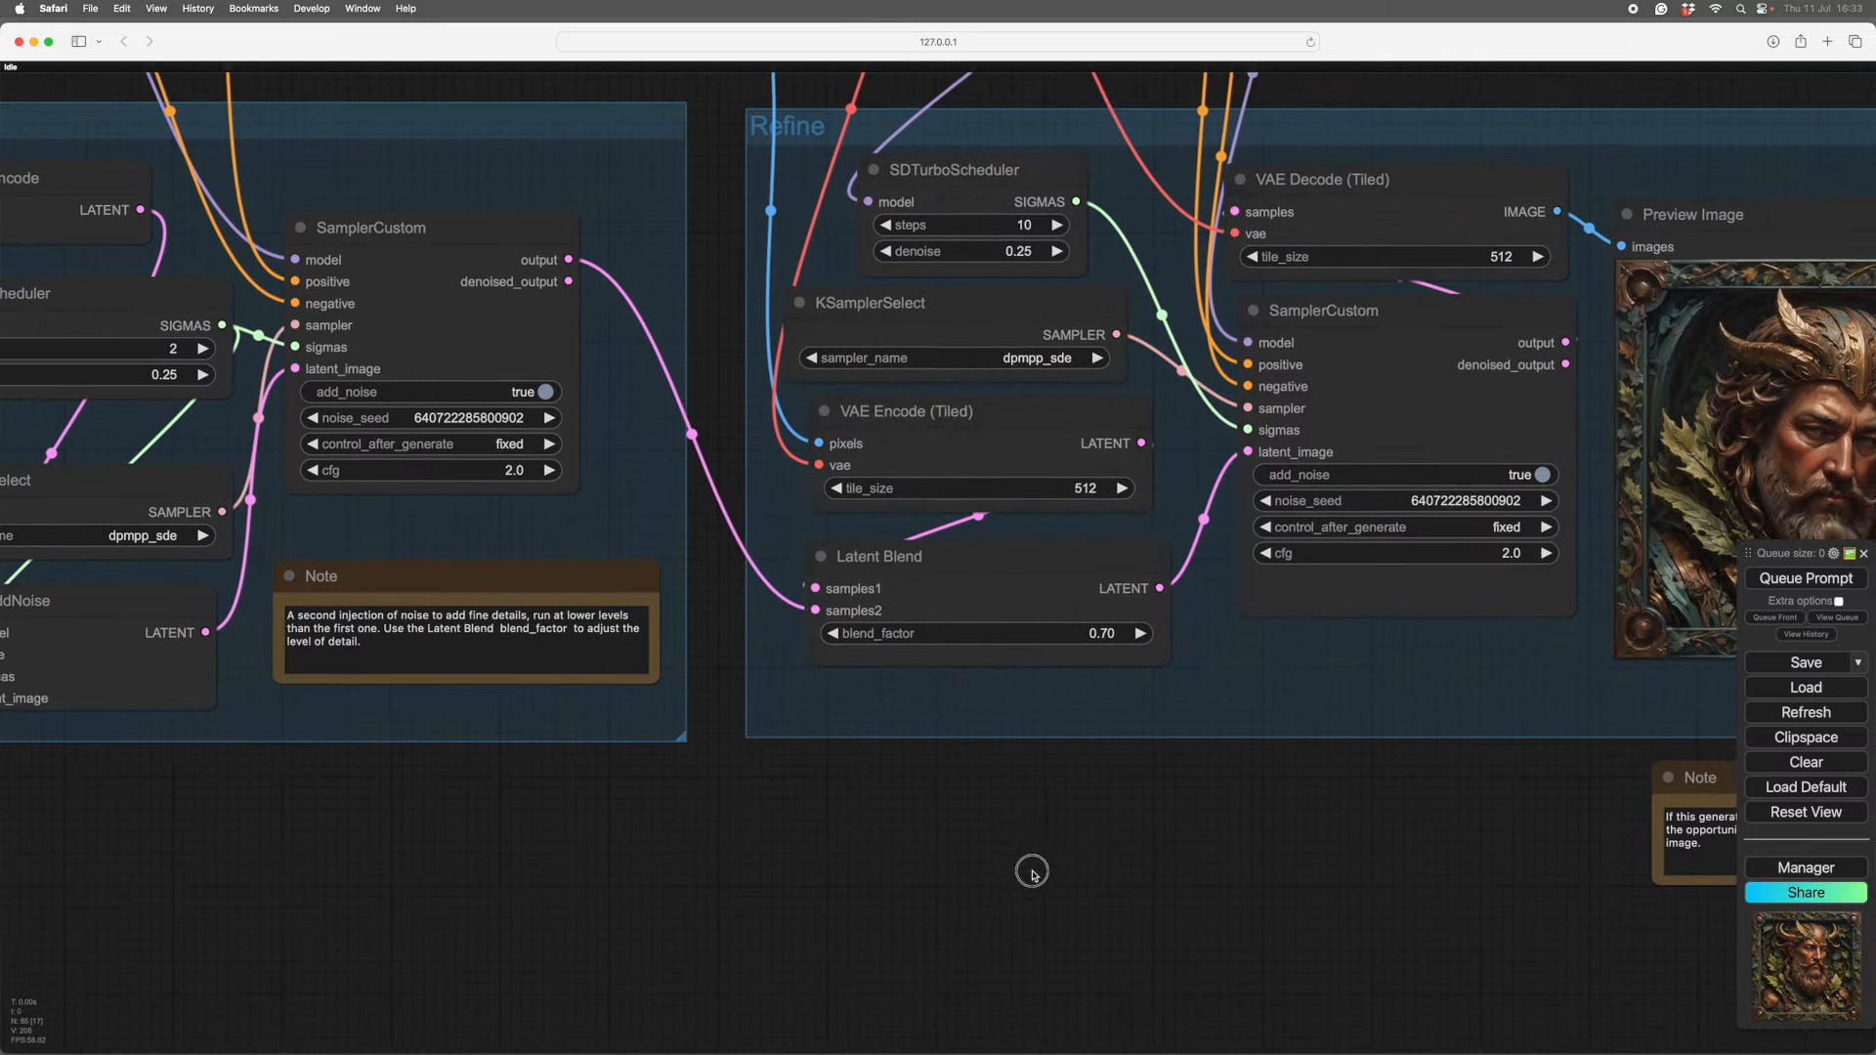
# - Set the SDTurboScheduler denoise to 0.30 in both the Refine and Noise2 groups
pyautogui.scroll(3, 1170, 308)
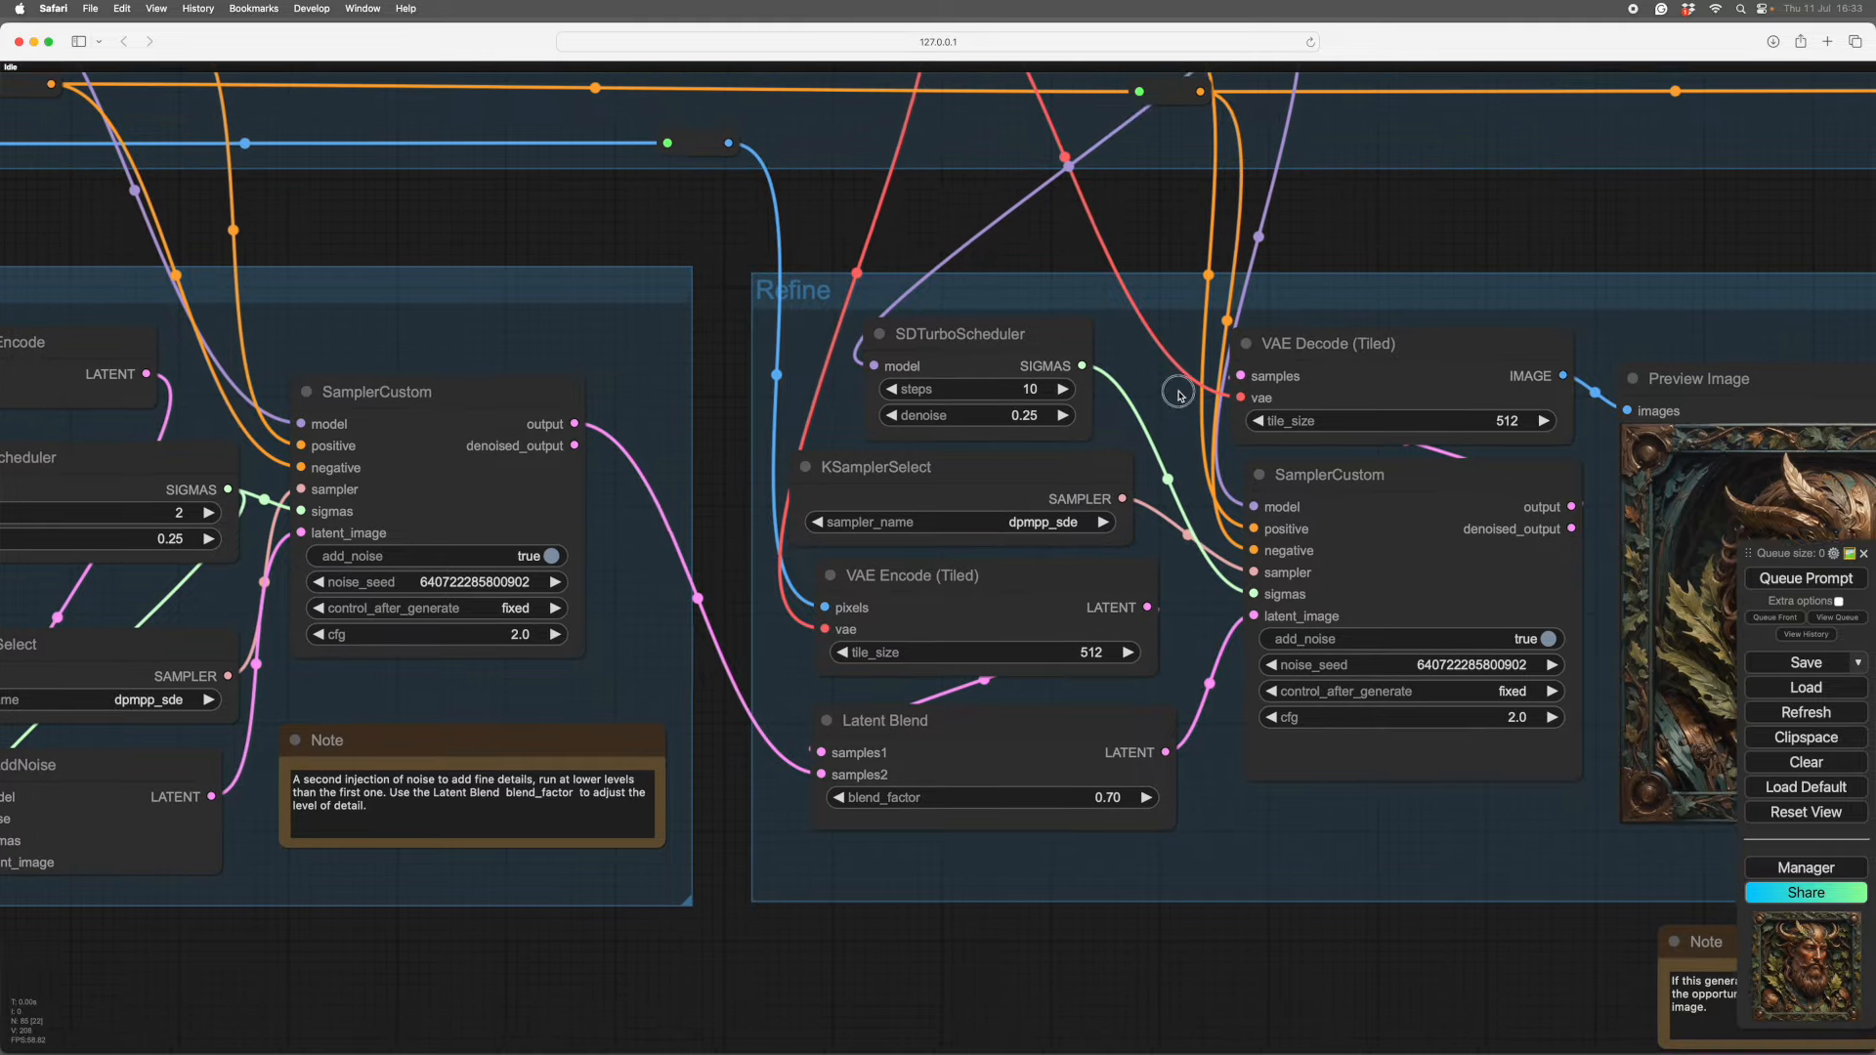
pyautogui.click(1066, 427)
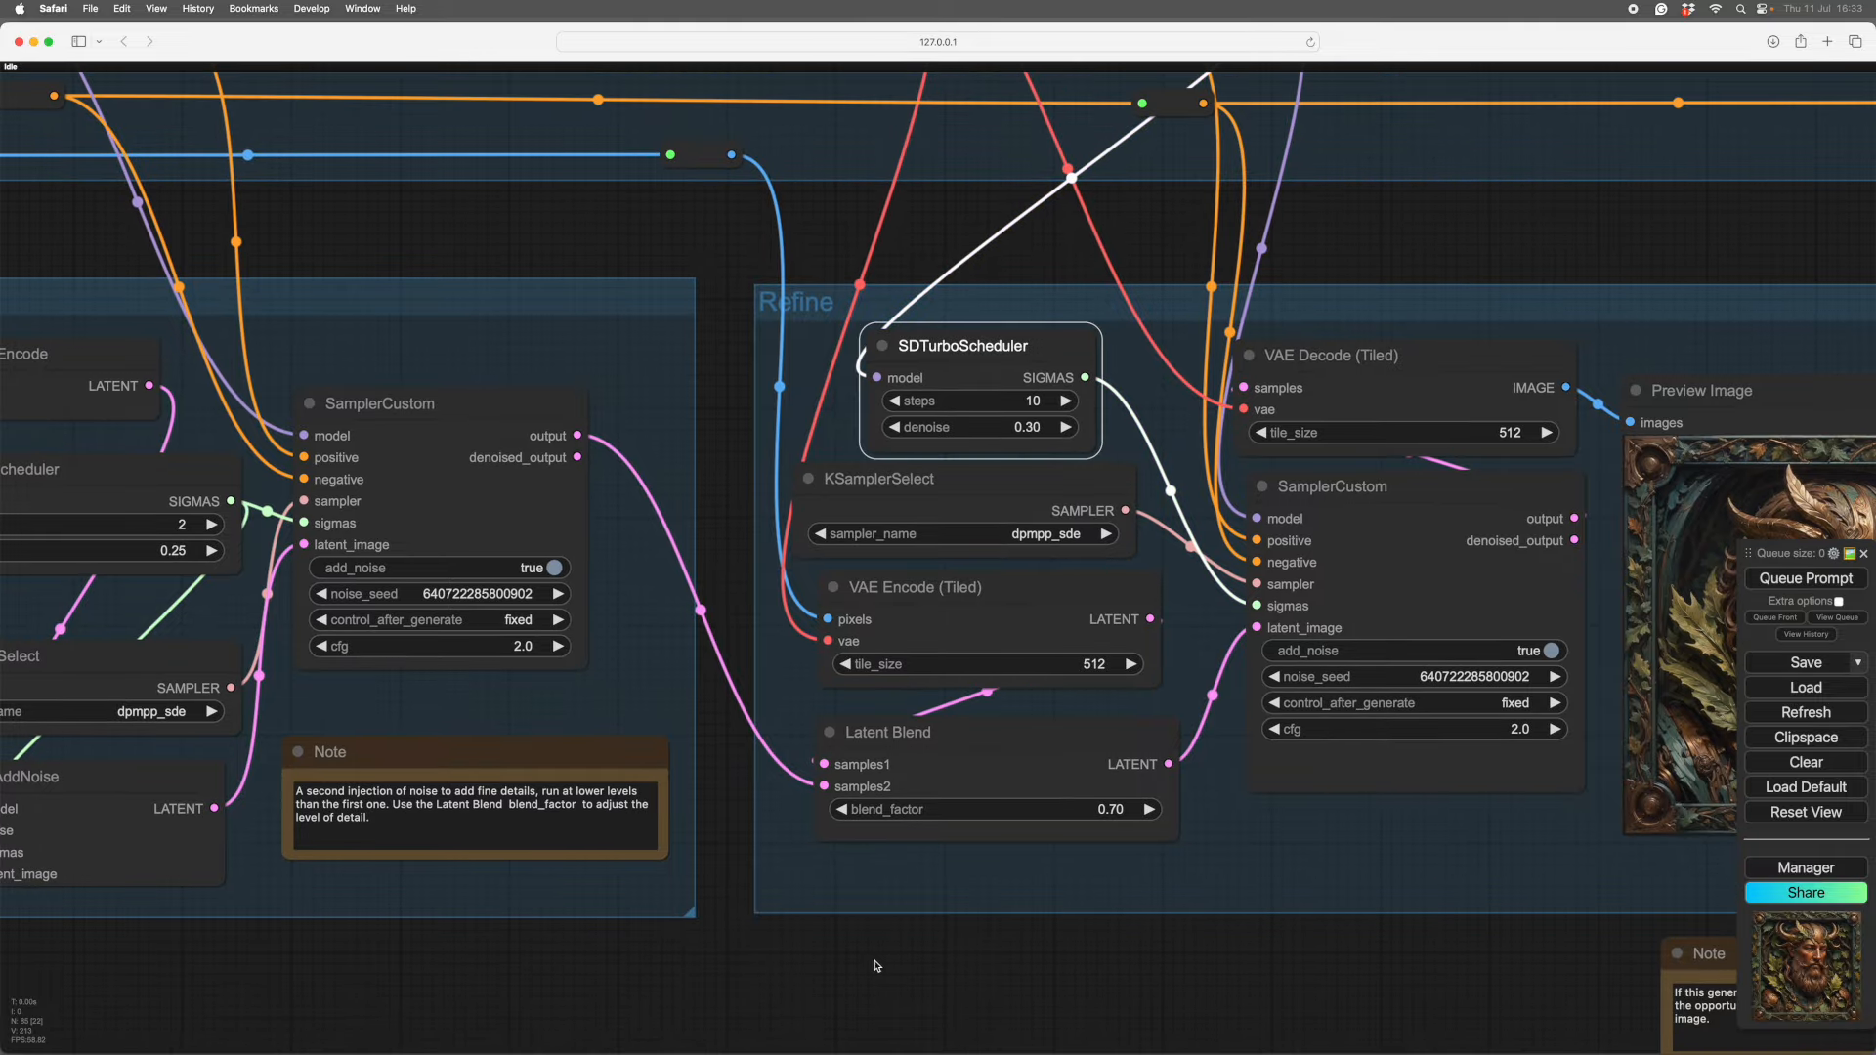
pyautogui.hscroll(-10, 877, 965)
pyautogui.click(858, 543)
pyautogui.click(858, 544)
pyautogui.click(858, 543)
pyautogui.click(858, 544)
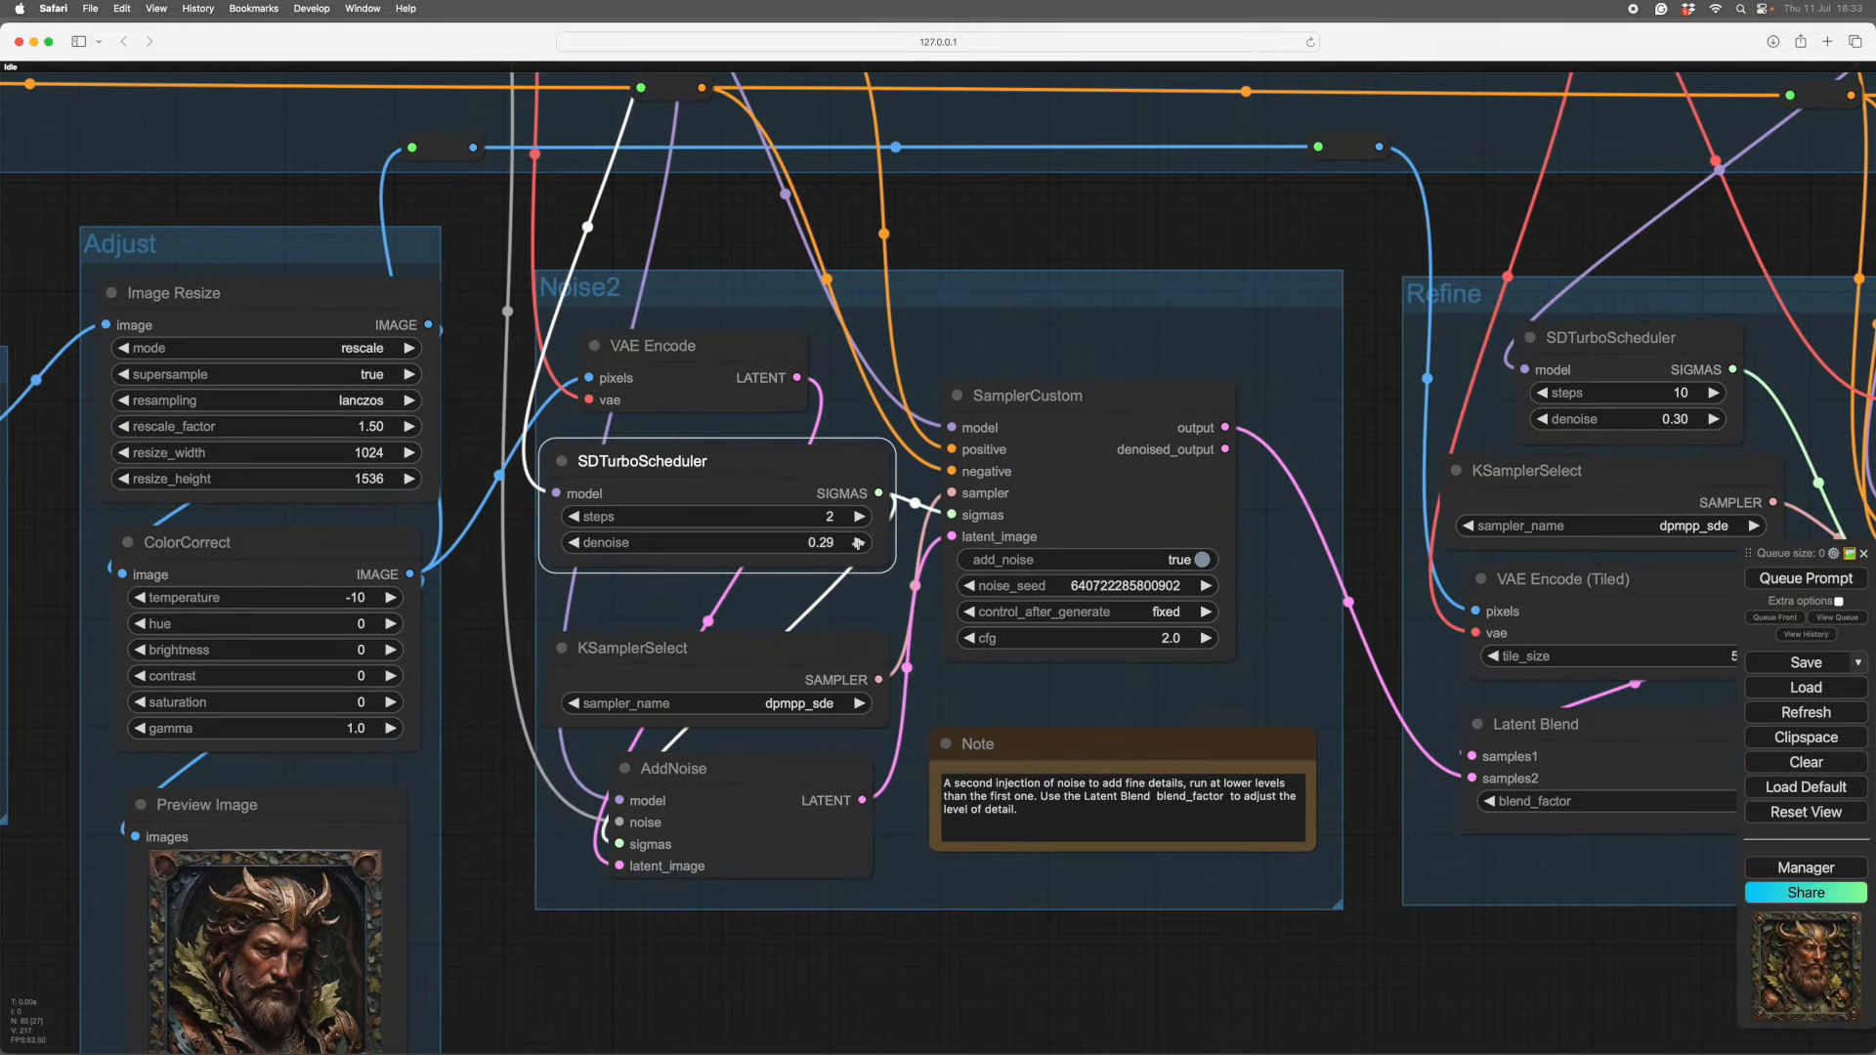
# - Set the blend_factor of the Refine group's Latent Blend node to 0.55
pyautogui.scroll(-3, 934, 879)
pyautogui.hscroll(3, 934, 879)
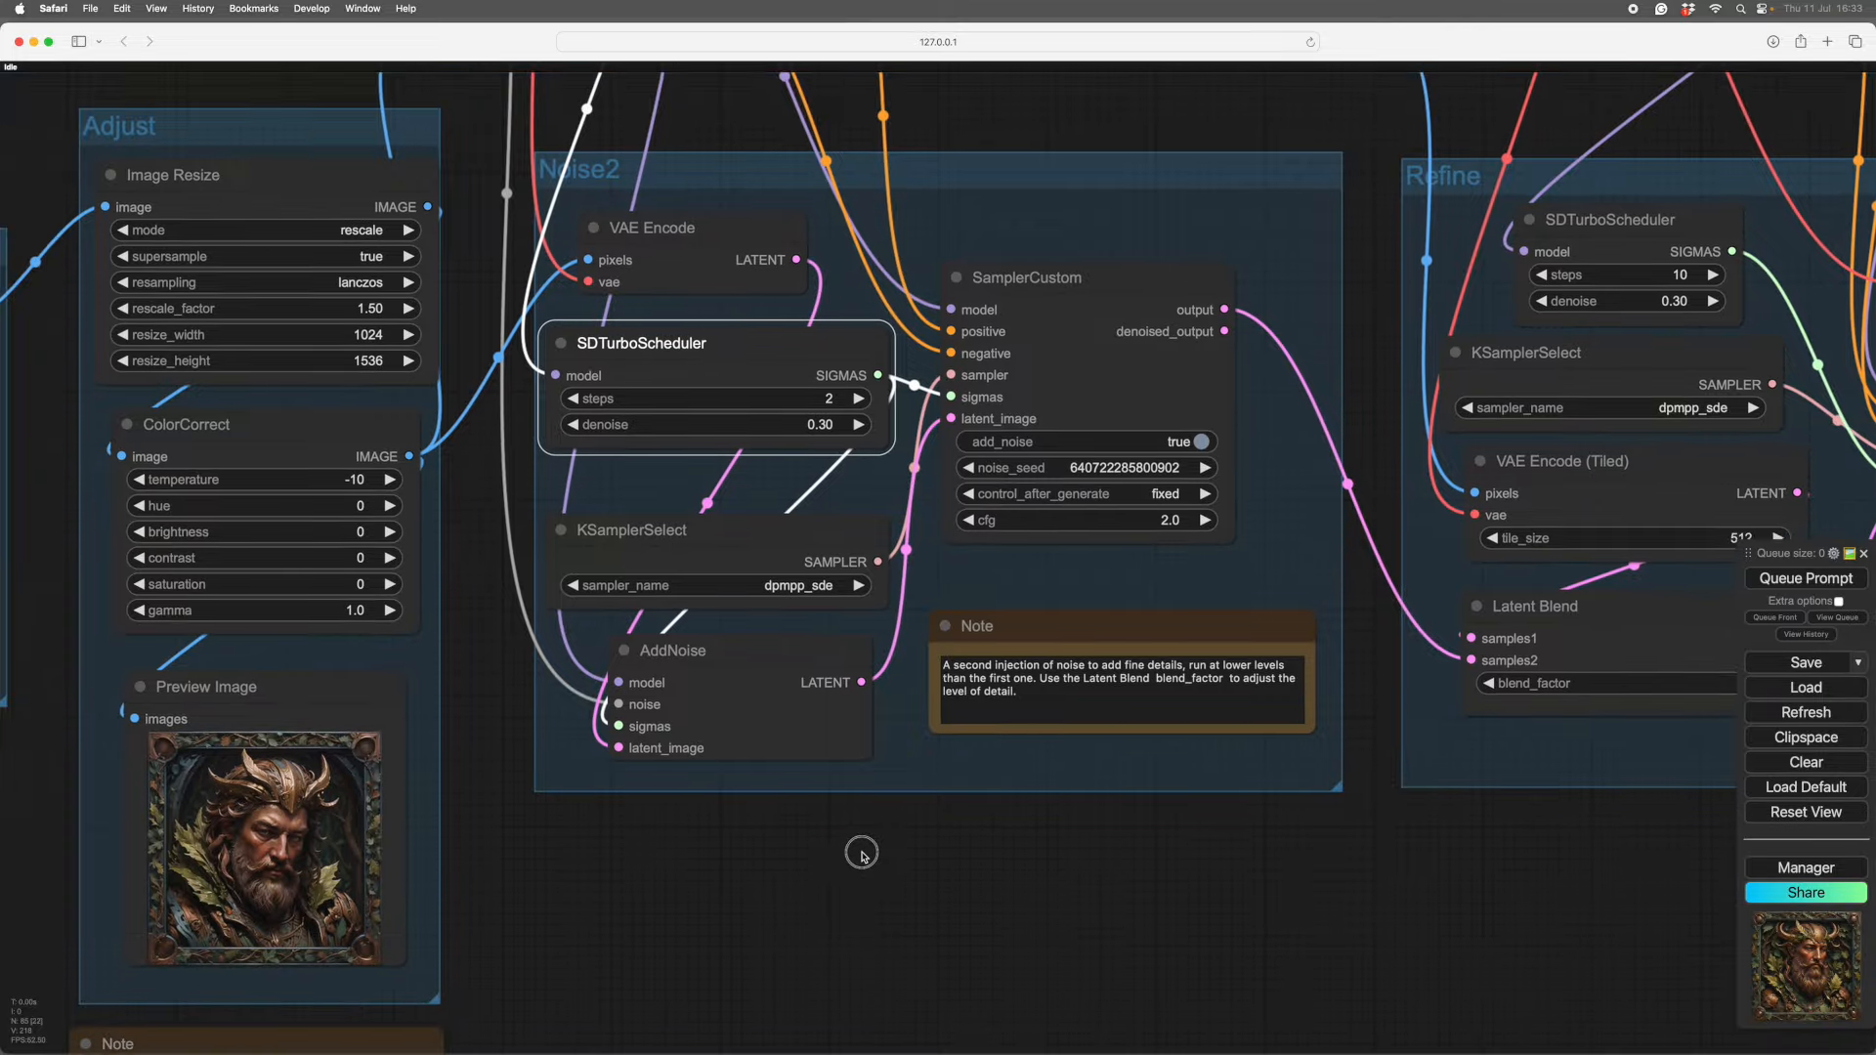
pyautogui.hscroll(10, 701, 837)
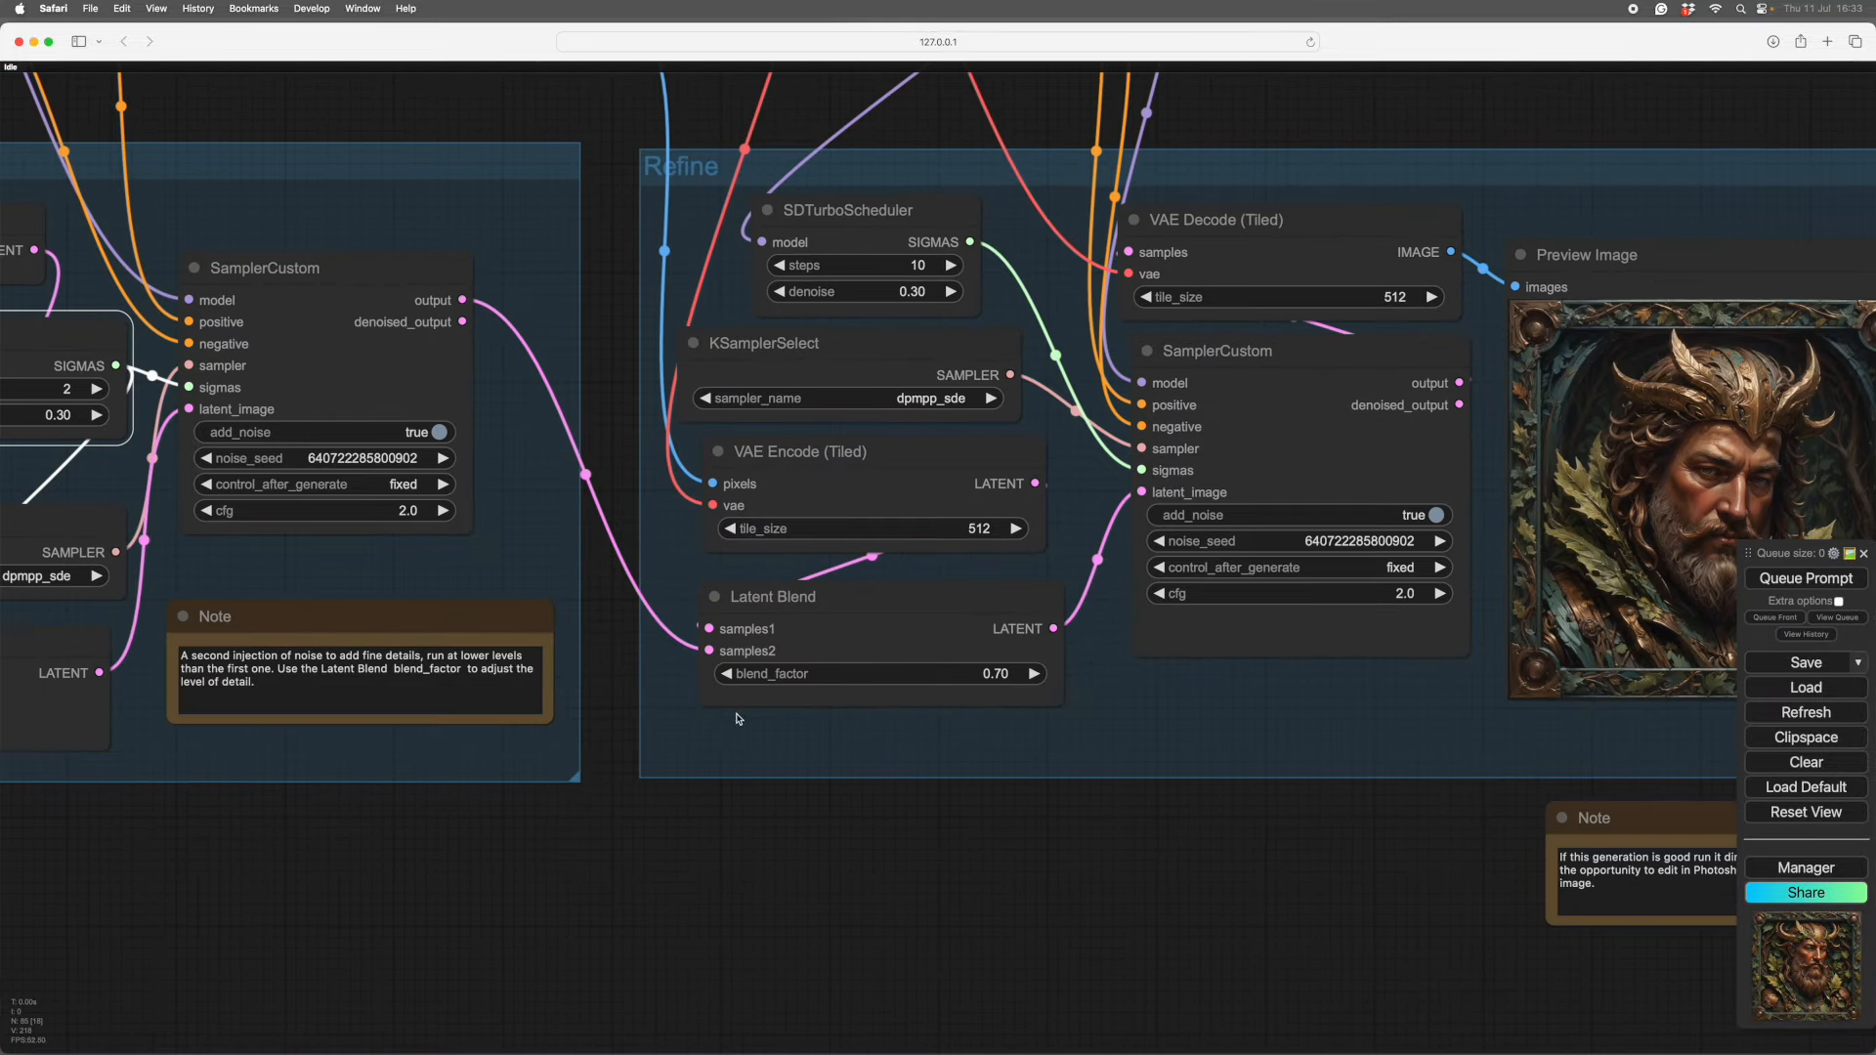
pyautogui.hscroll(1, 766, 859)
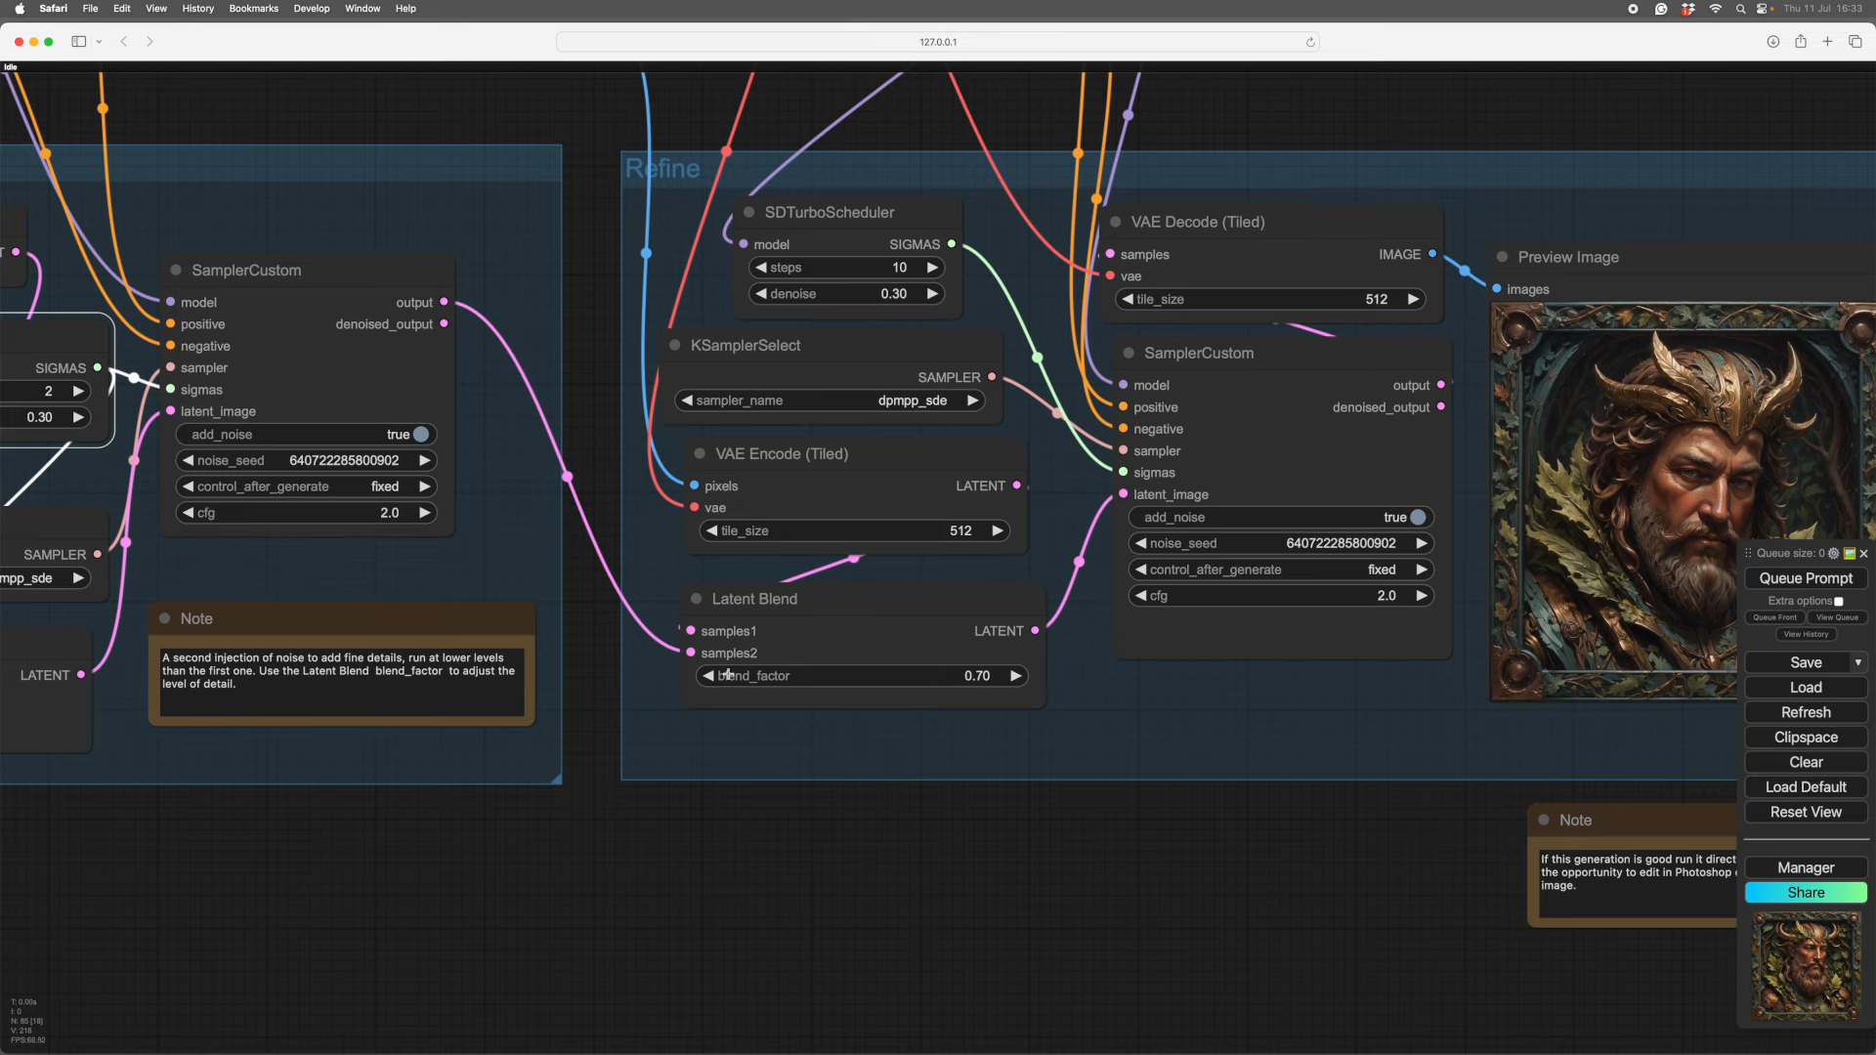
pyautogui.click(977, 674)
pyautogui.click(1132, 673)
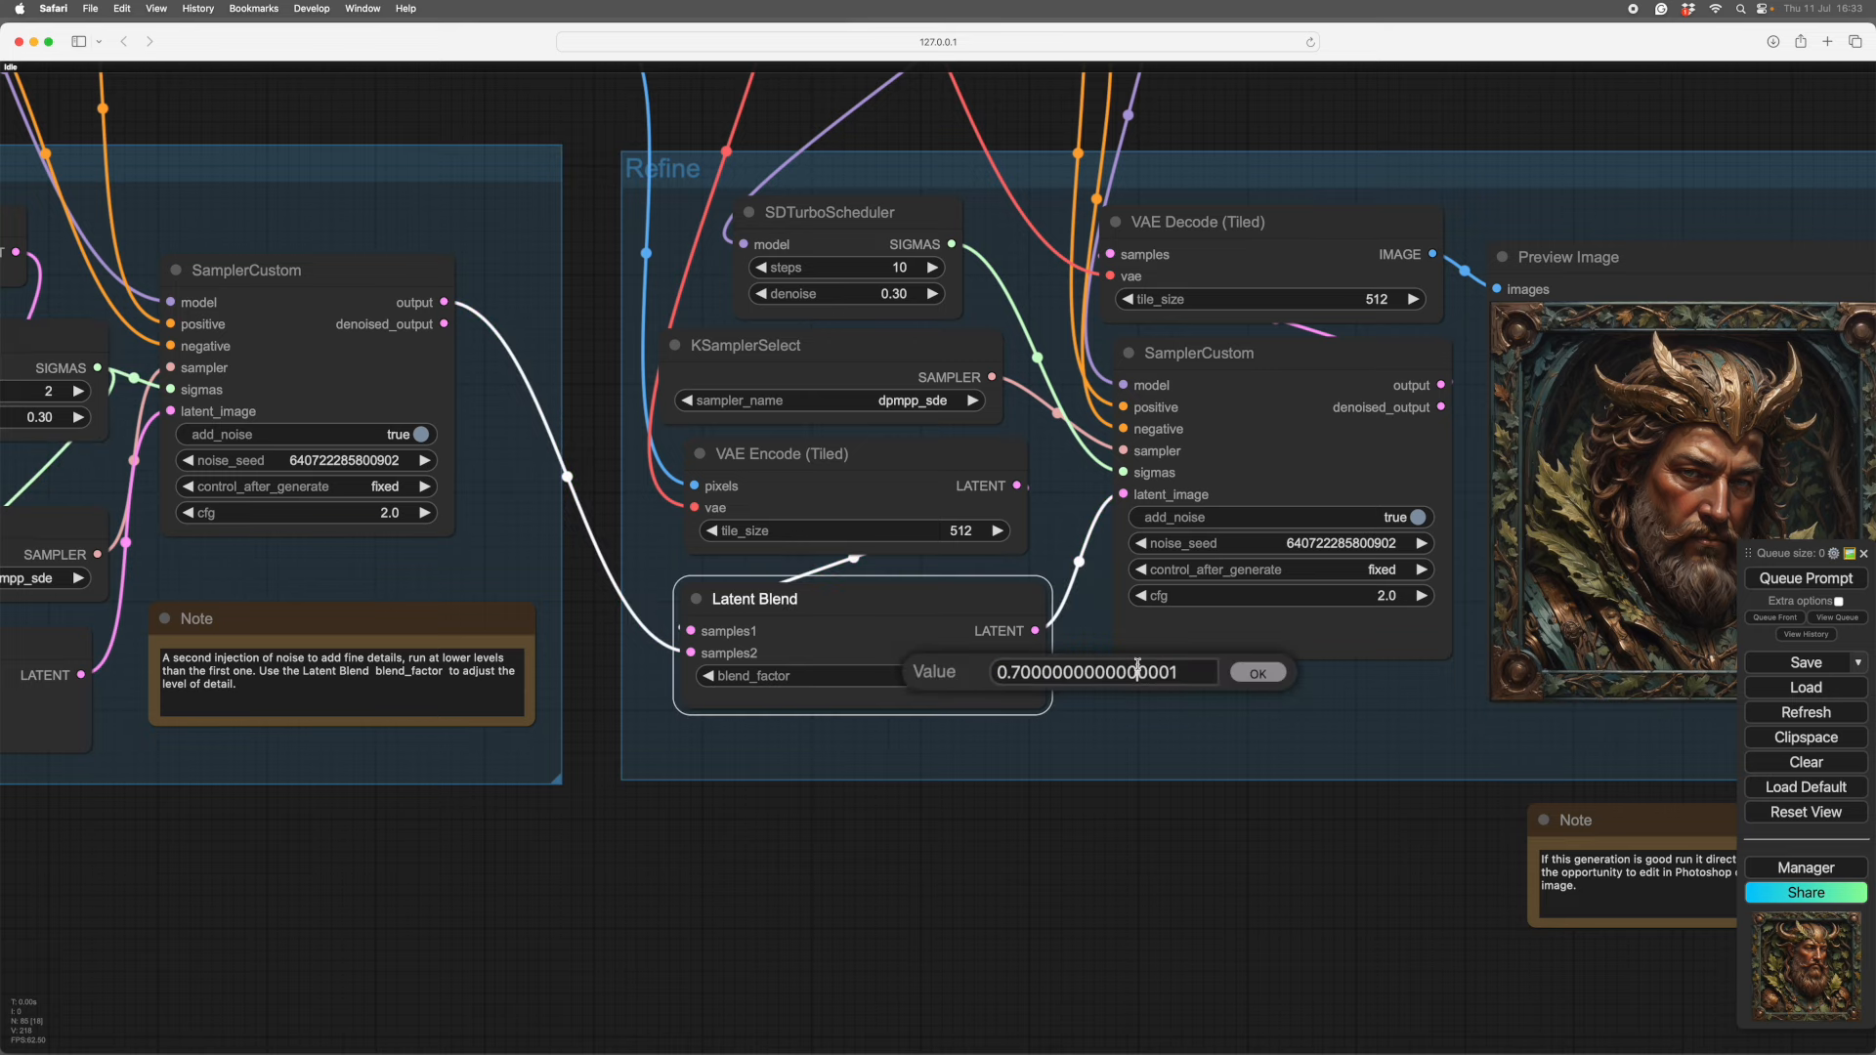
pyautogui.moveTo(1183, 673); pyautogui.dragTo(997, 673)
pyautogui.write('0.55')
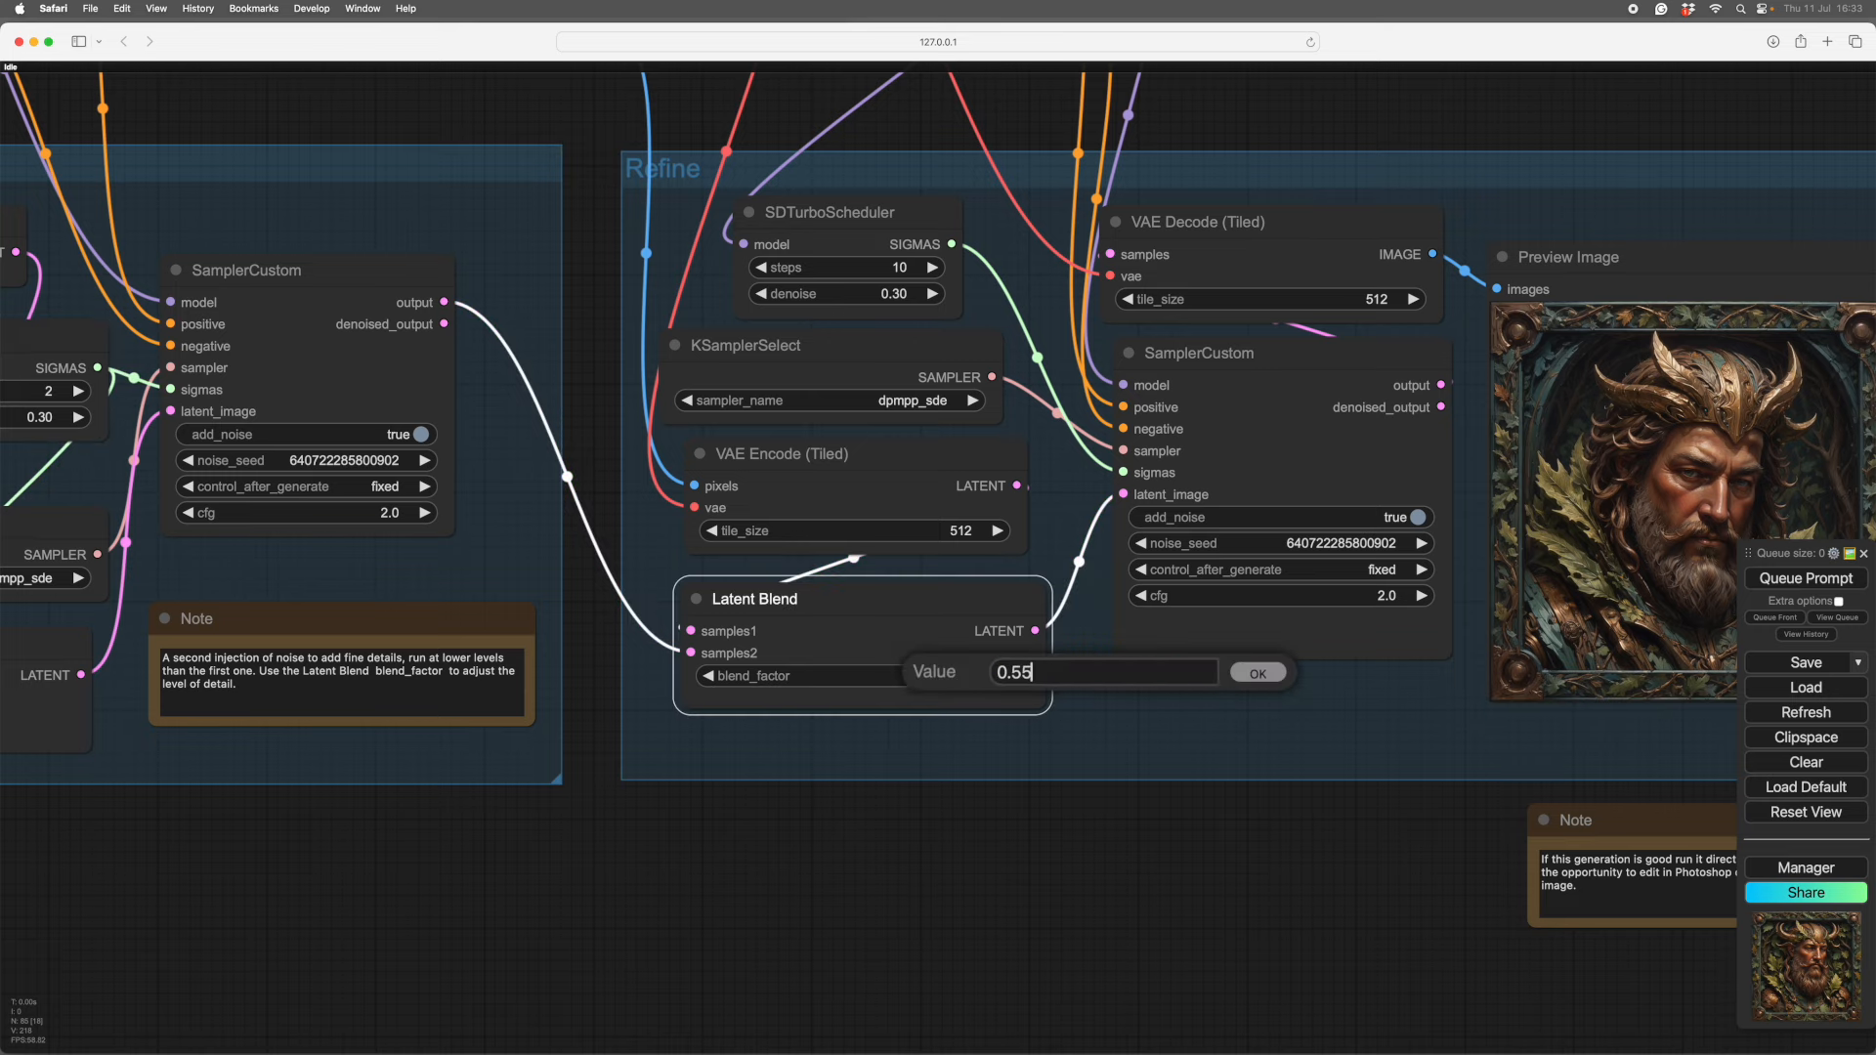
pyautogui.press('Return')
# - Examine the Refine group's preview image up close
pyautogui.scroll(-4, 1248, 892)
pyautogui.scroll(-2, 1254, 903)
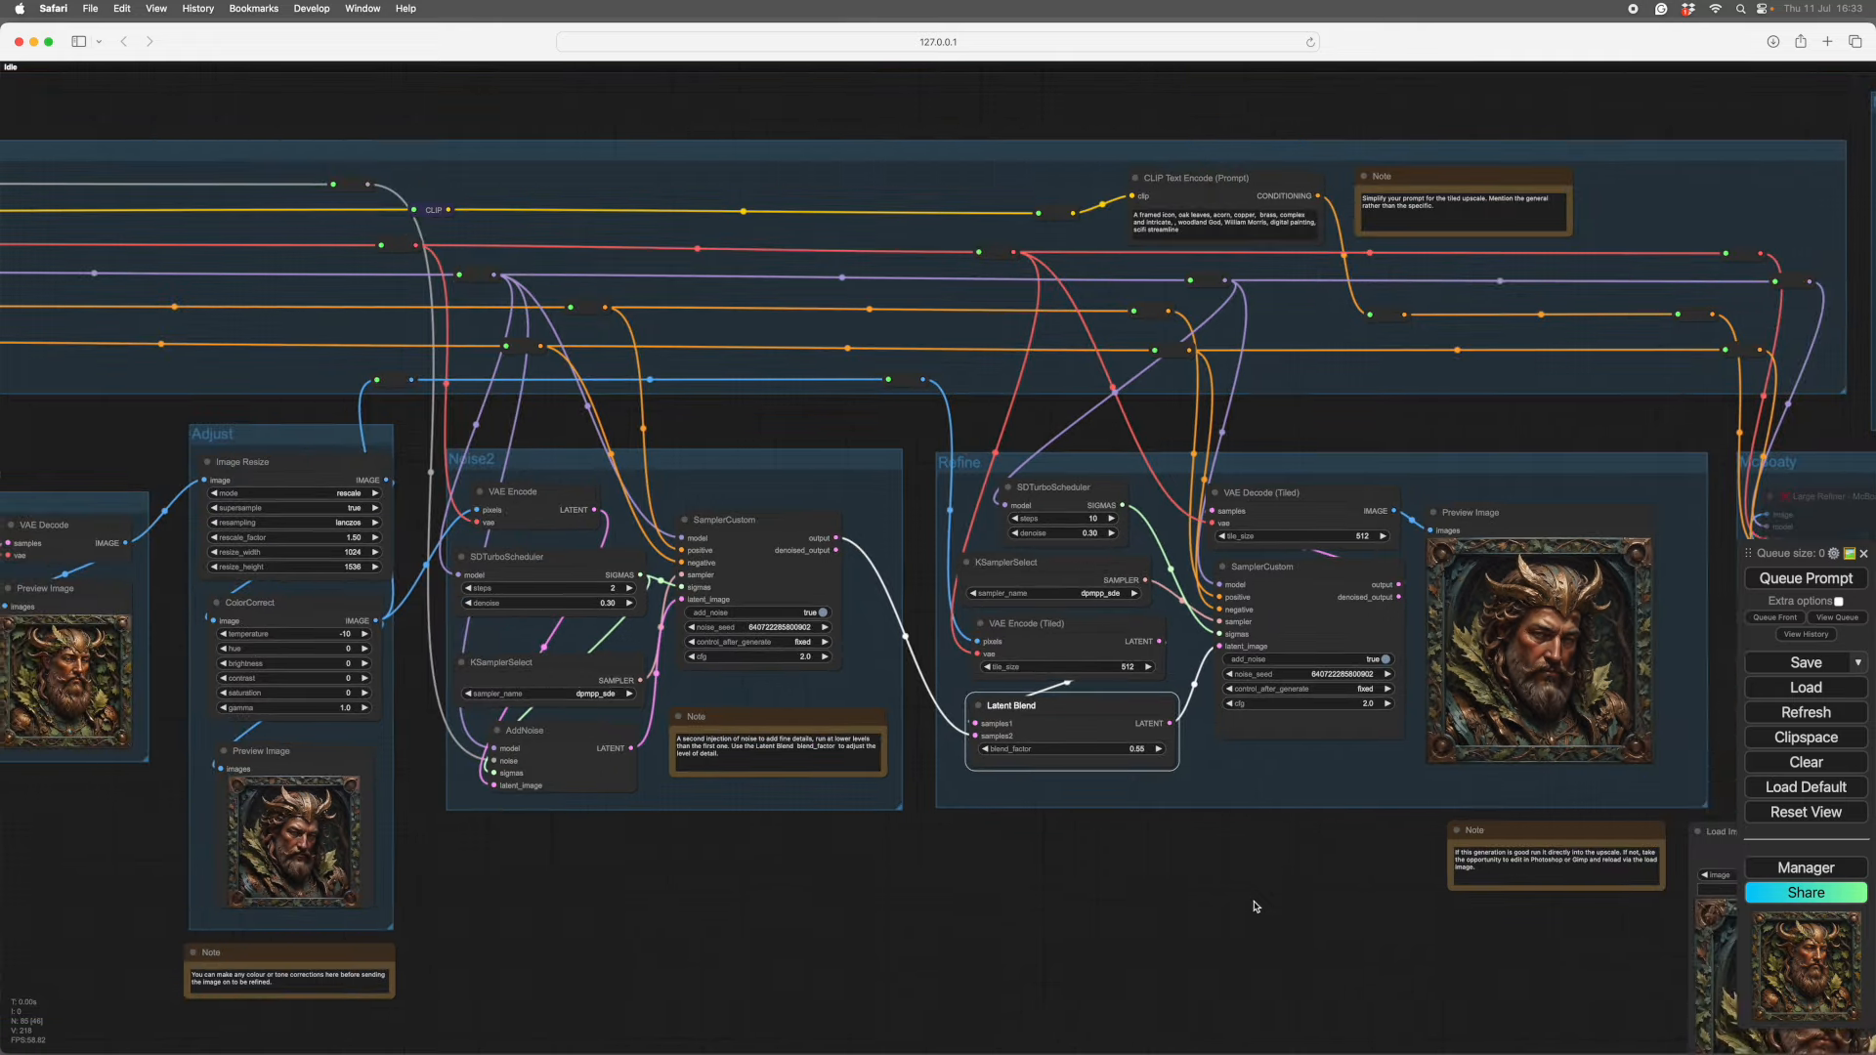
pyautogui.click(1248, 896)
pyautogui.scroll(5, 1248, 896)
pyautogui.moveTo(1496, 804); pyautogui.dragTo(1537, 808)
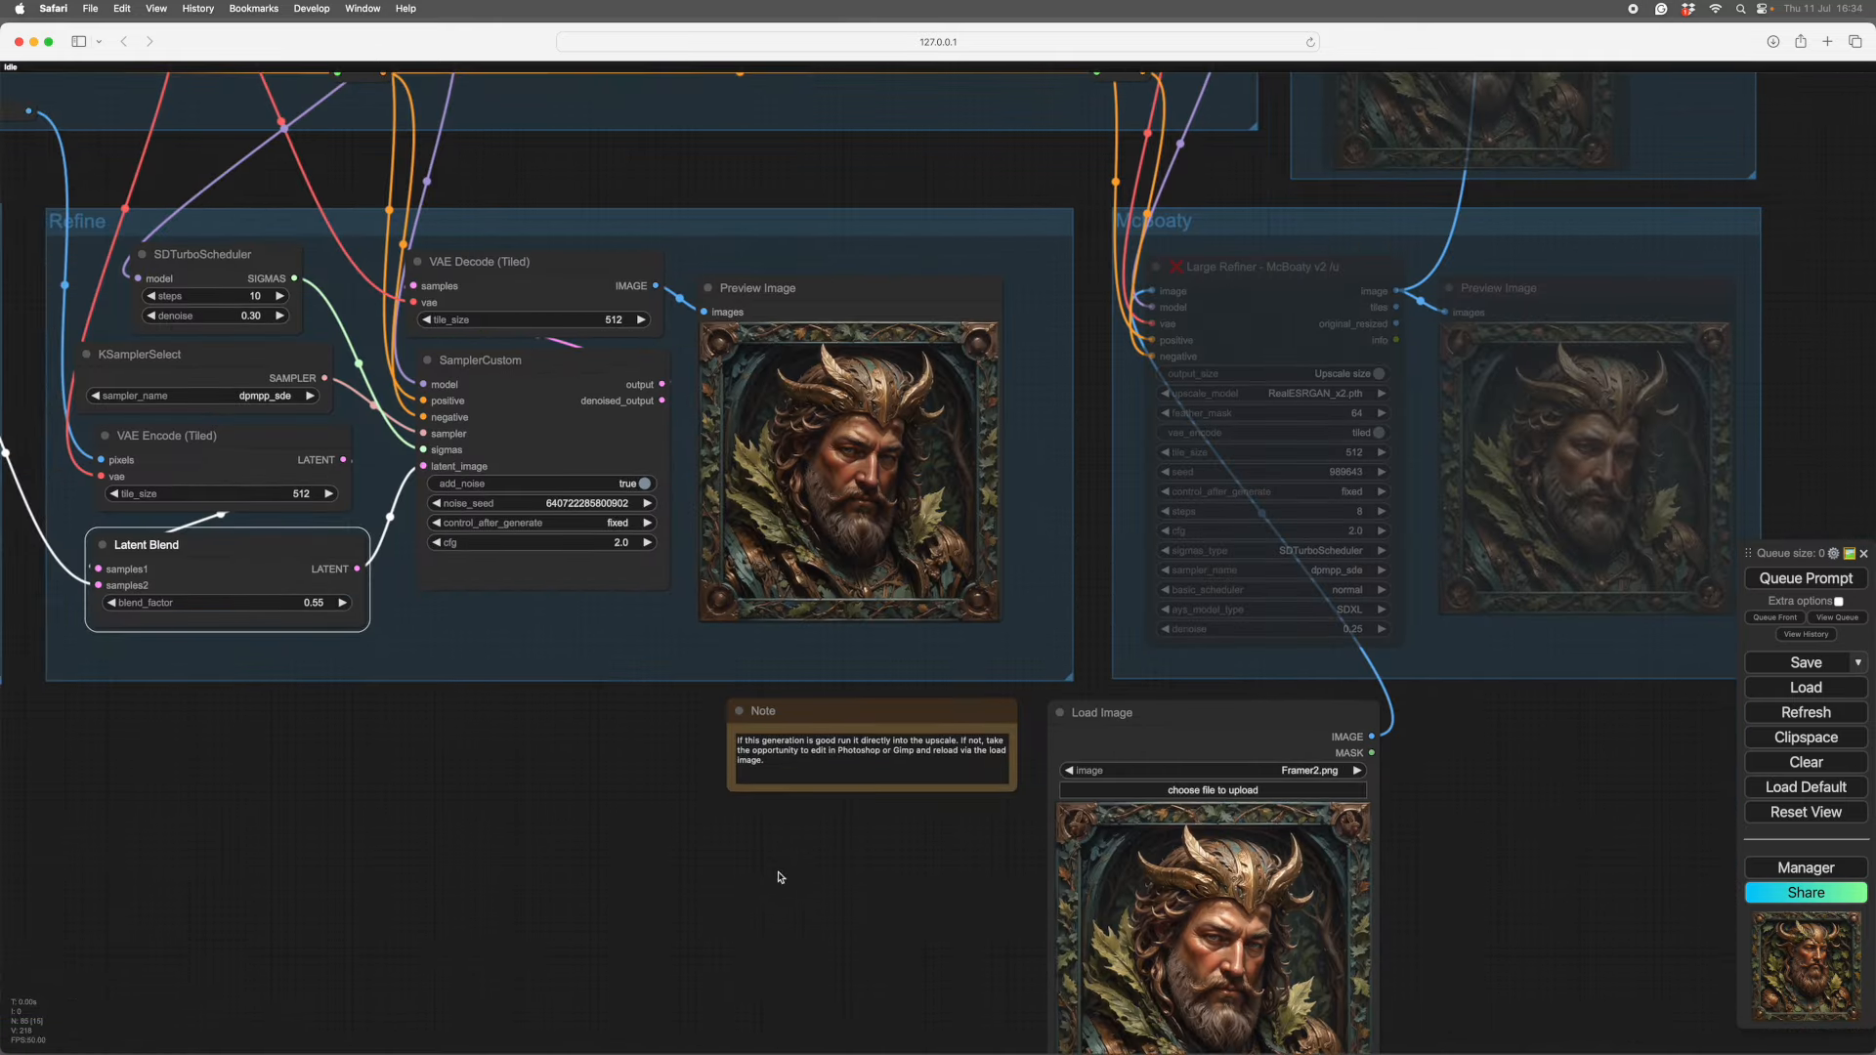
pyautogui.scroll(8, 1352, 775)
pyautogui.moveTo(1352, 775); pyautogui.dragTo(1446, 781)
pyautogui.scroll(1, 1436, 794)
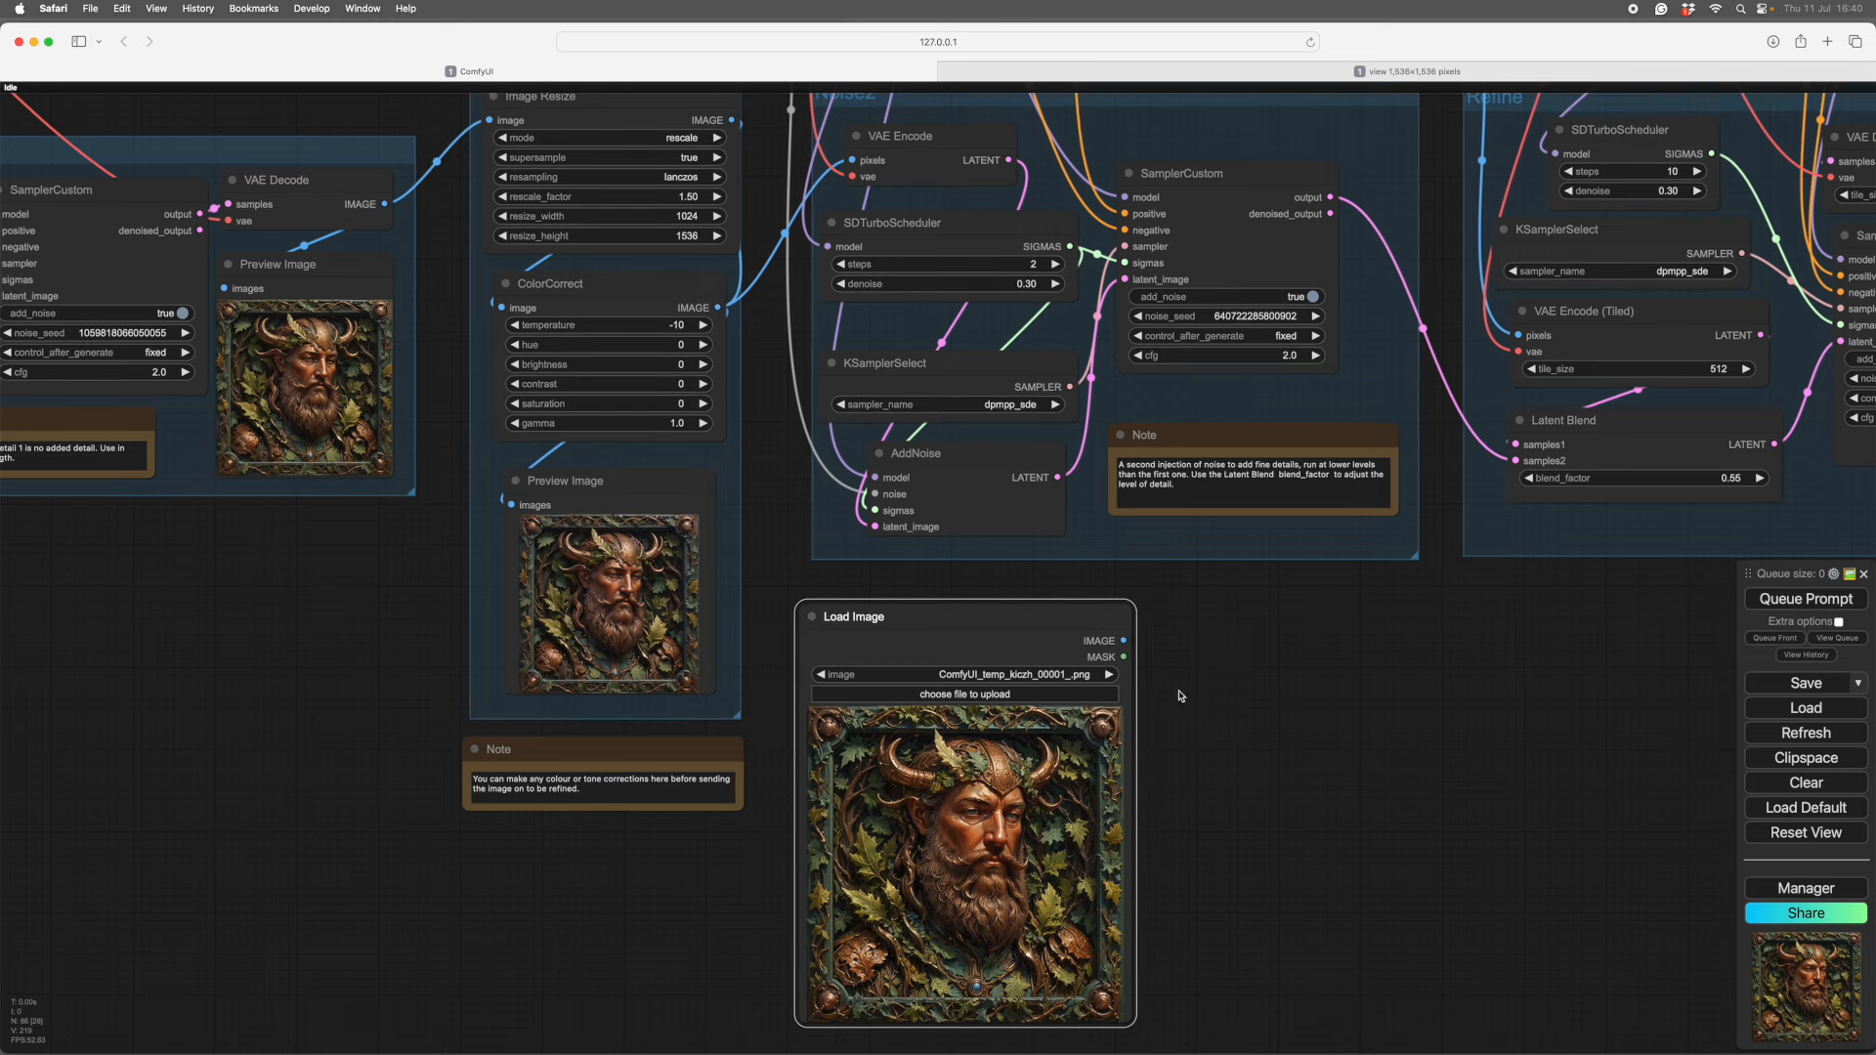
# - Connect the Load Image node's IMAGE output to the ColorCorrect node's image input and set the saturation to -25
pyautogui.moveTo(1125, 641); pyautogui.dragTo(502, 307)
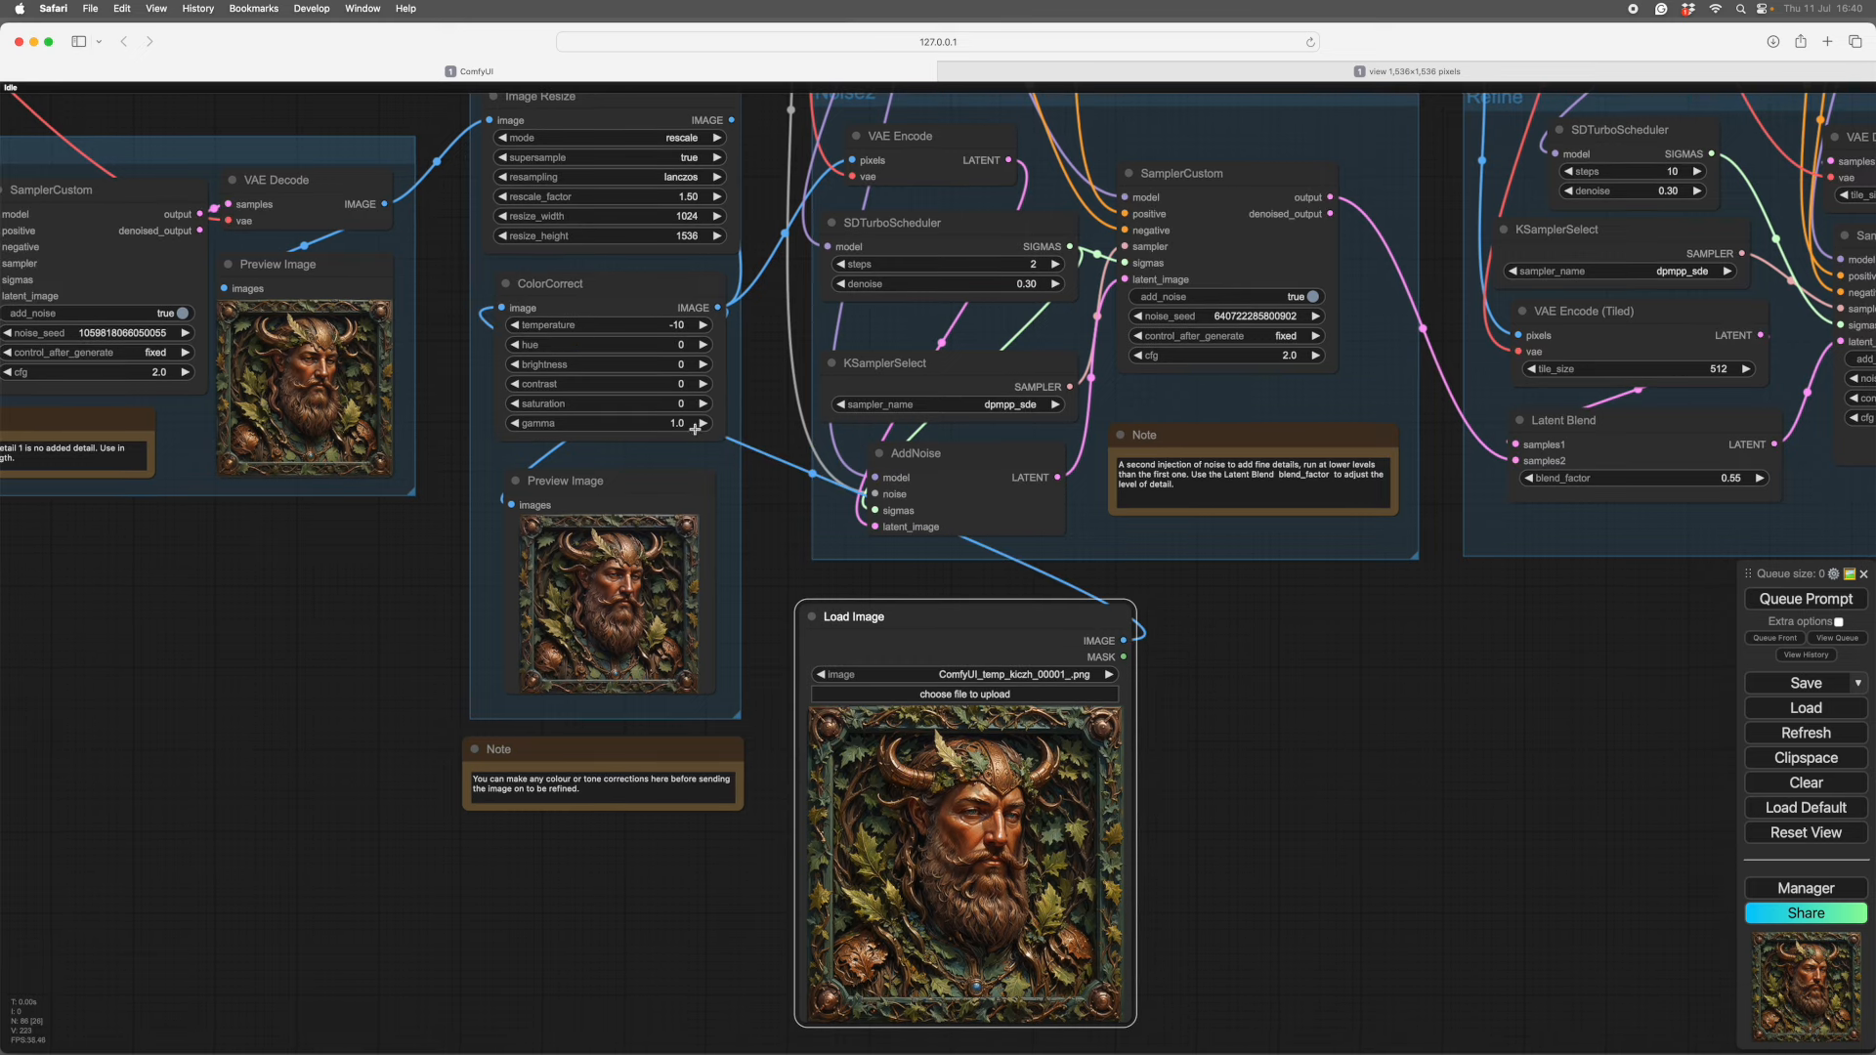
pyautogui.click(518, 404)
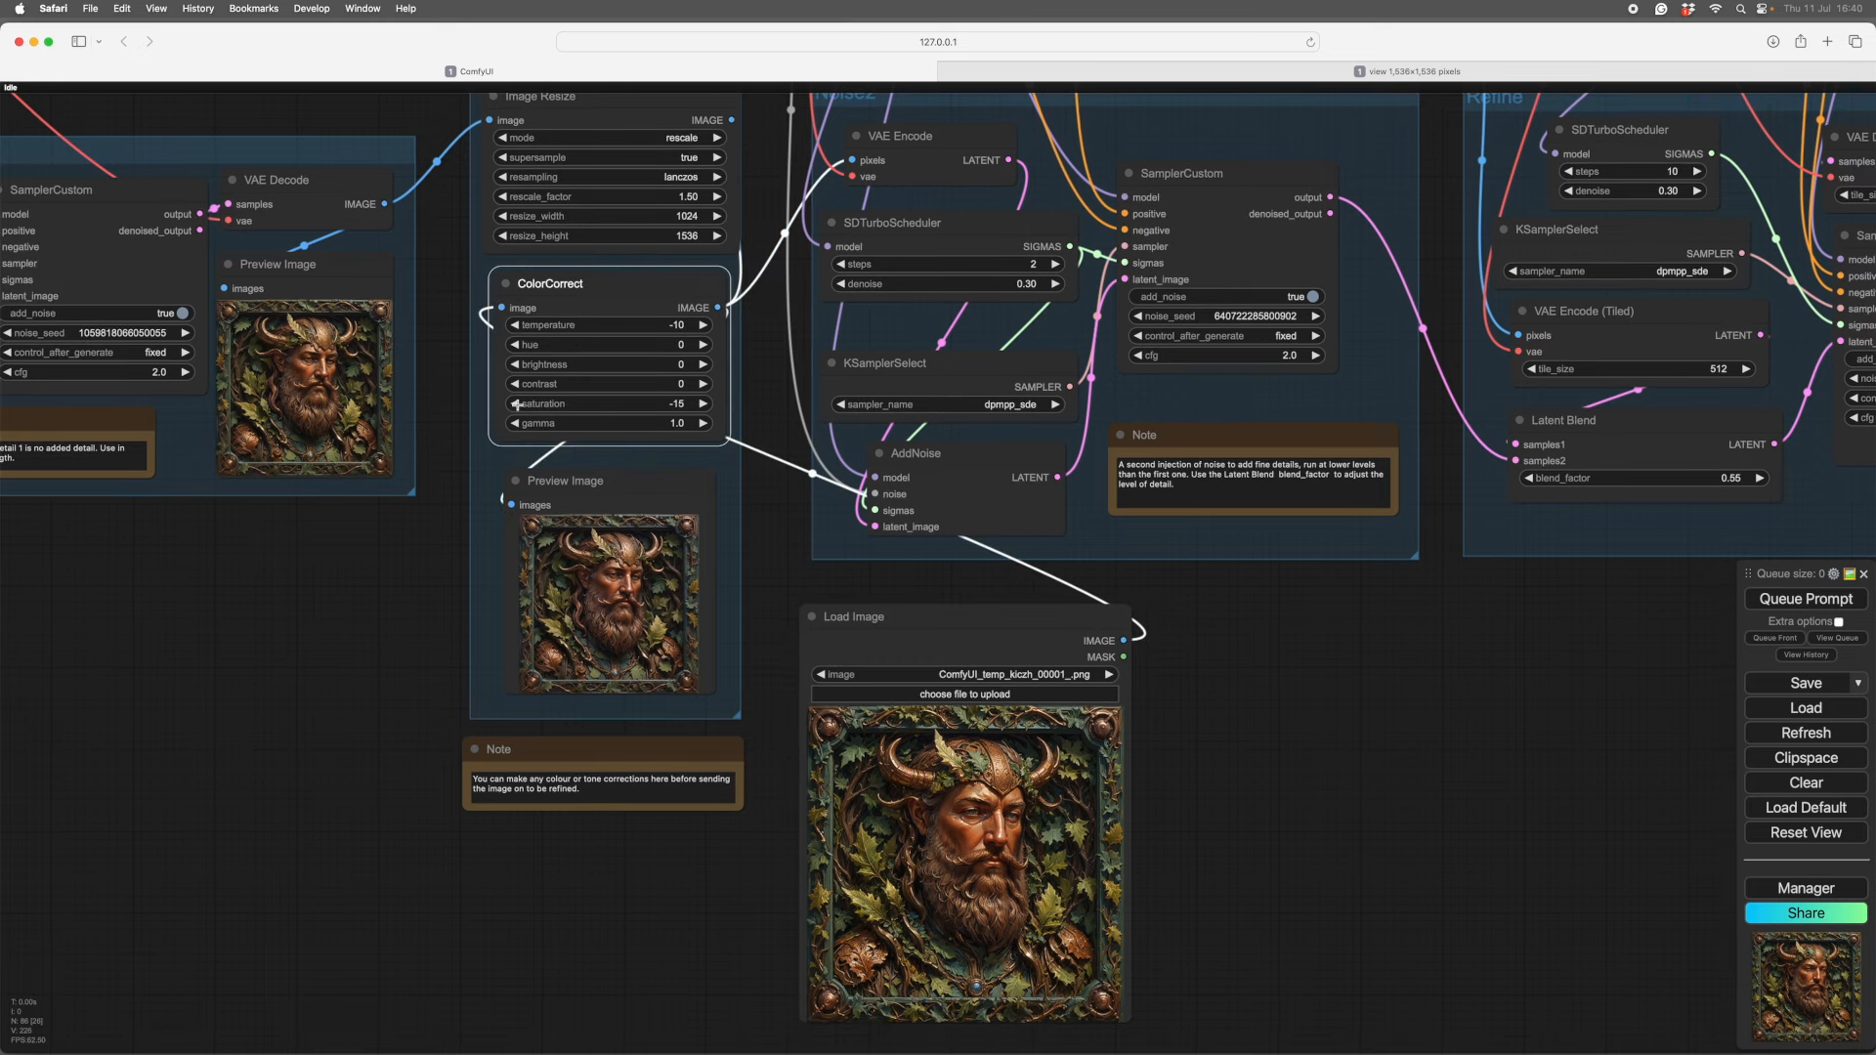
pyautogui.moveTo(713, 309); pyautogui.dragTo(583, 496)
pyautogui.hscroll(5, 1026, 628)
pyautogui.scroll(-2, 1026, 628)
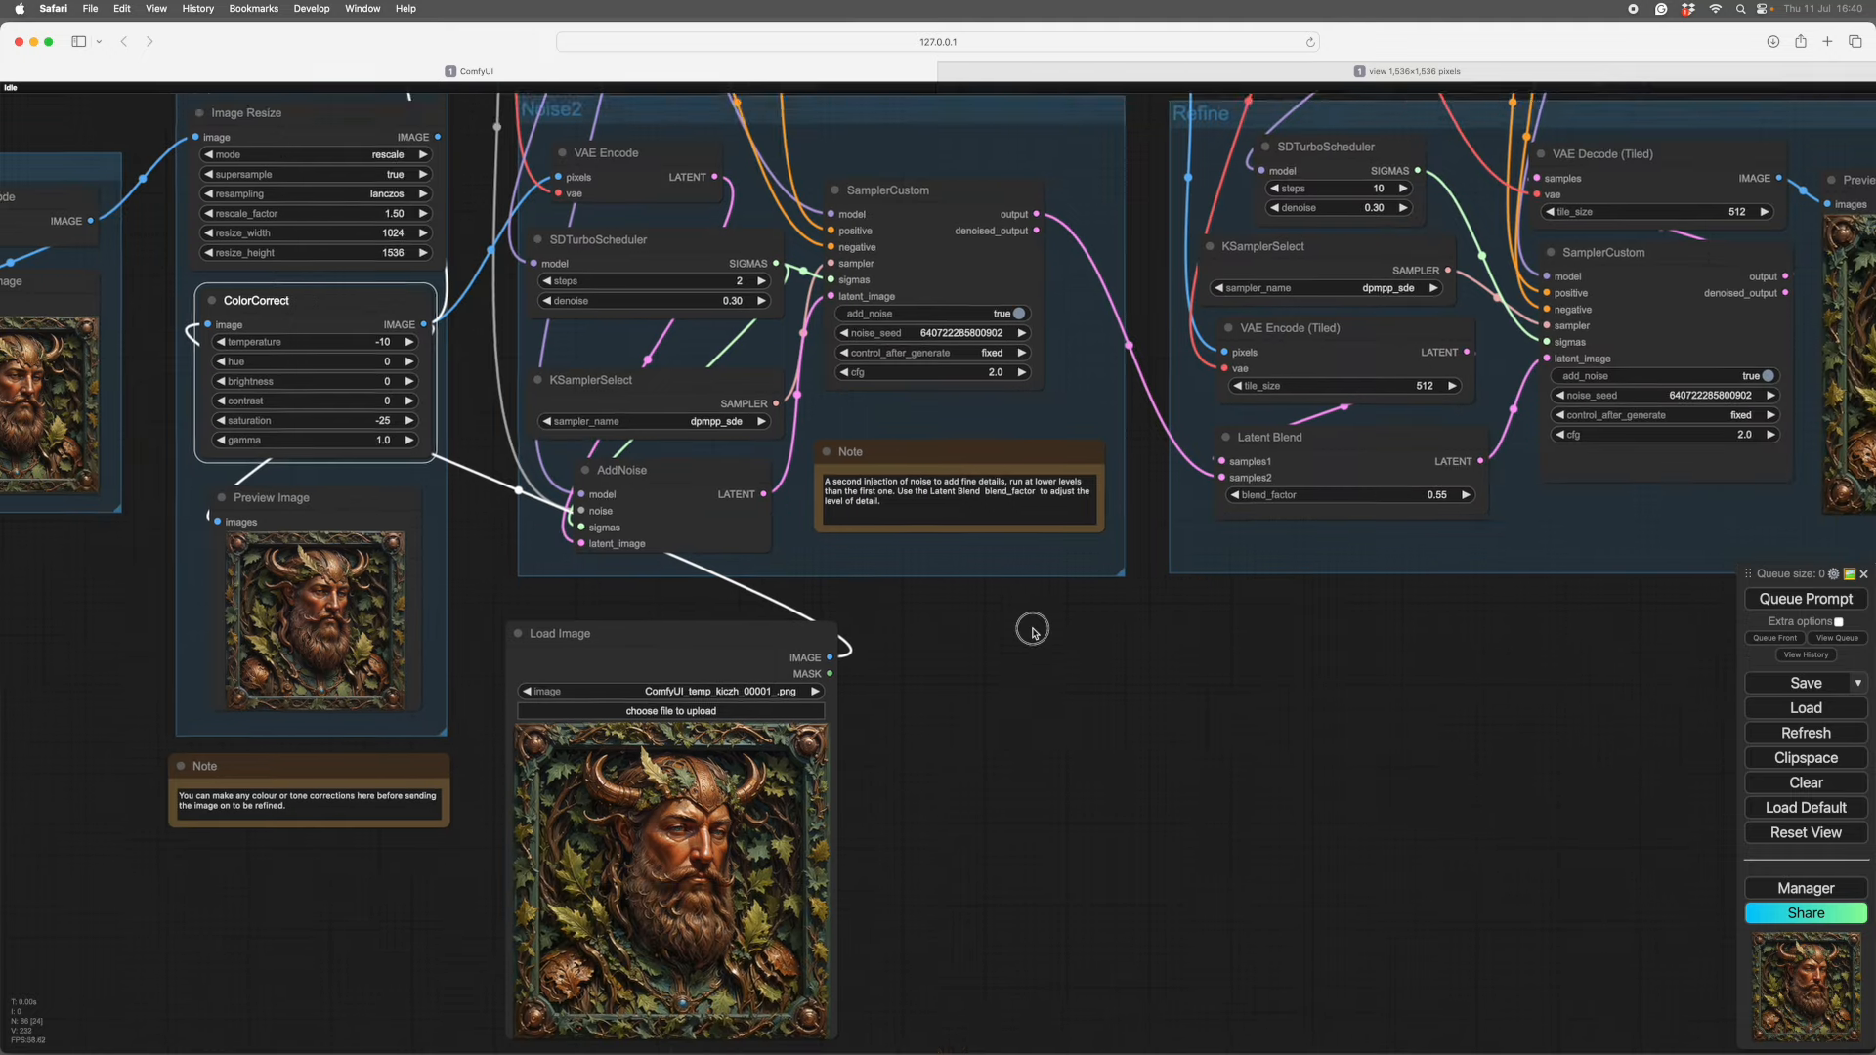
pyautogui.hscroll(4, 962, 735)
pyautogui.scroll(3, 962, 735)
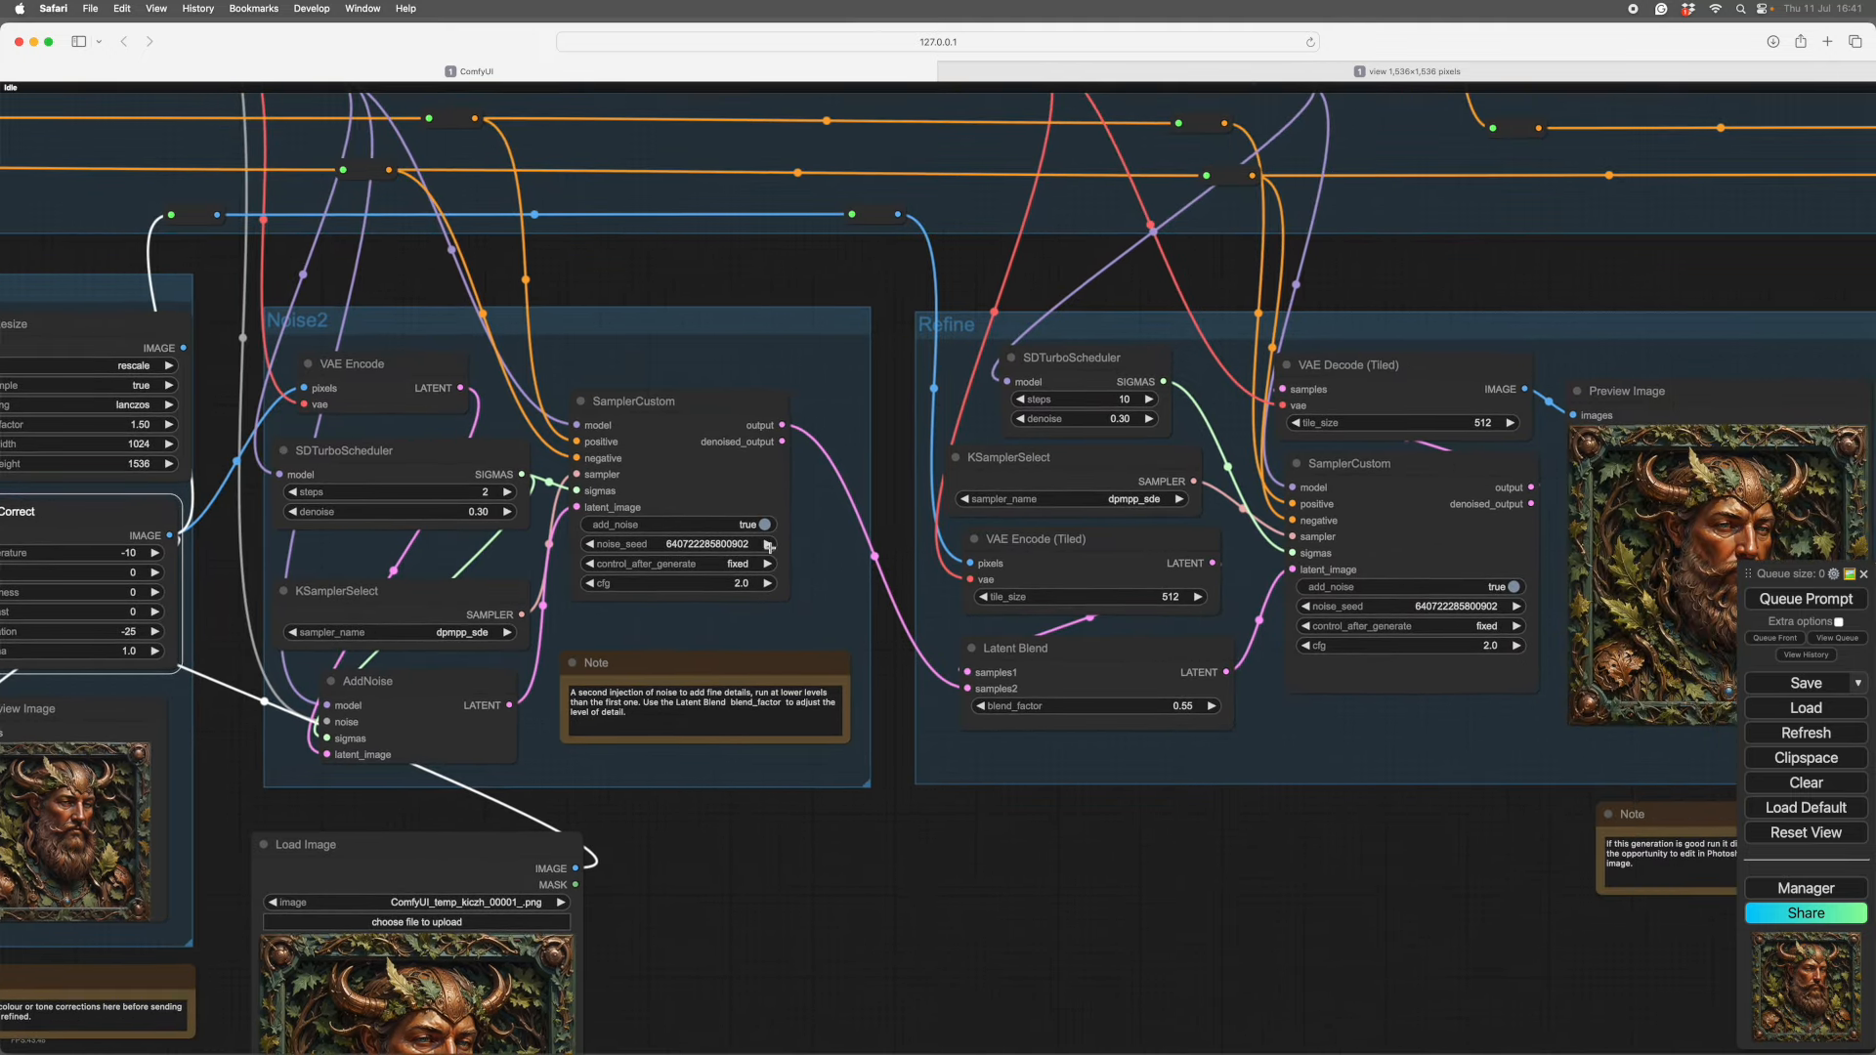
pyautogui.click(767, 544)
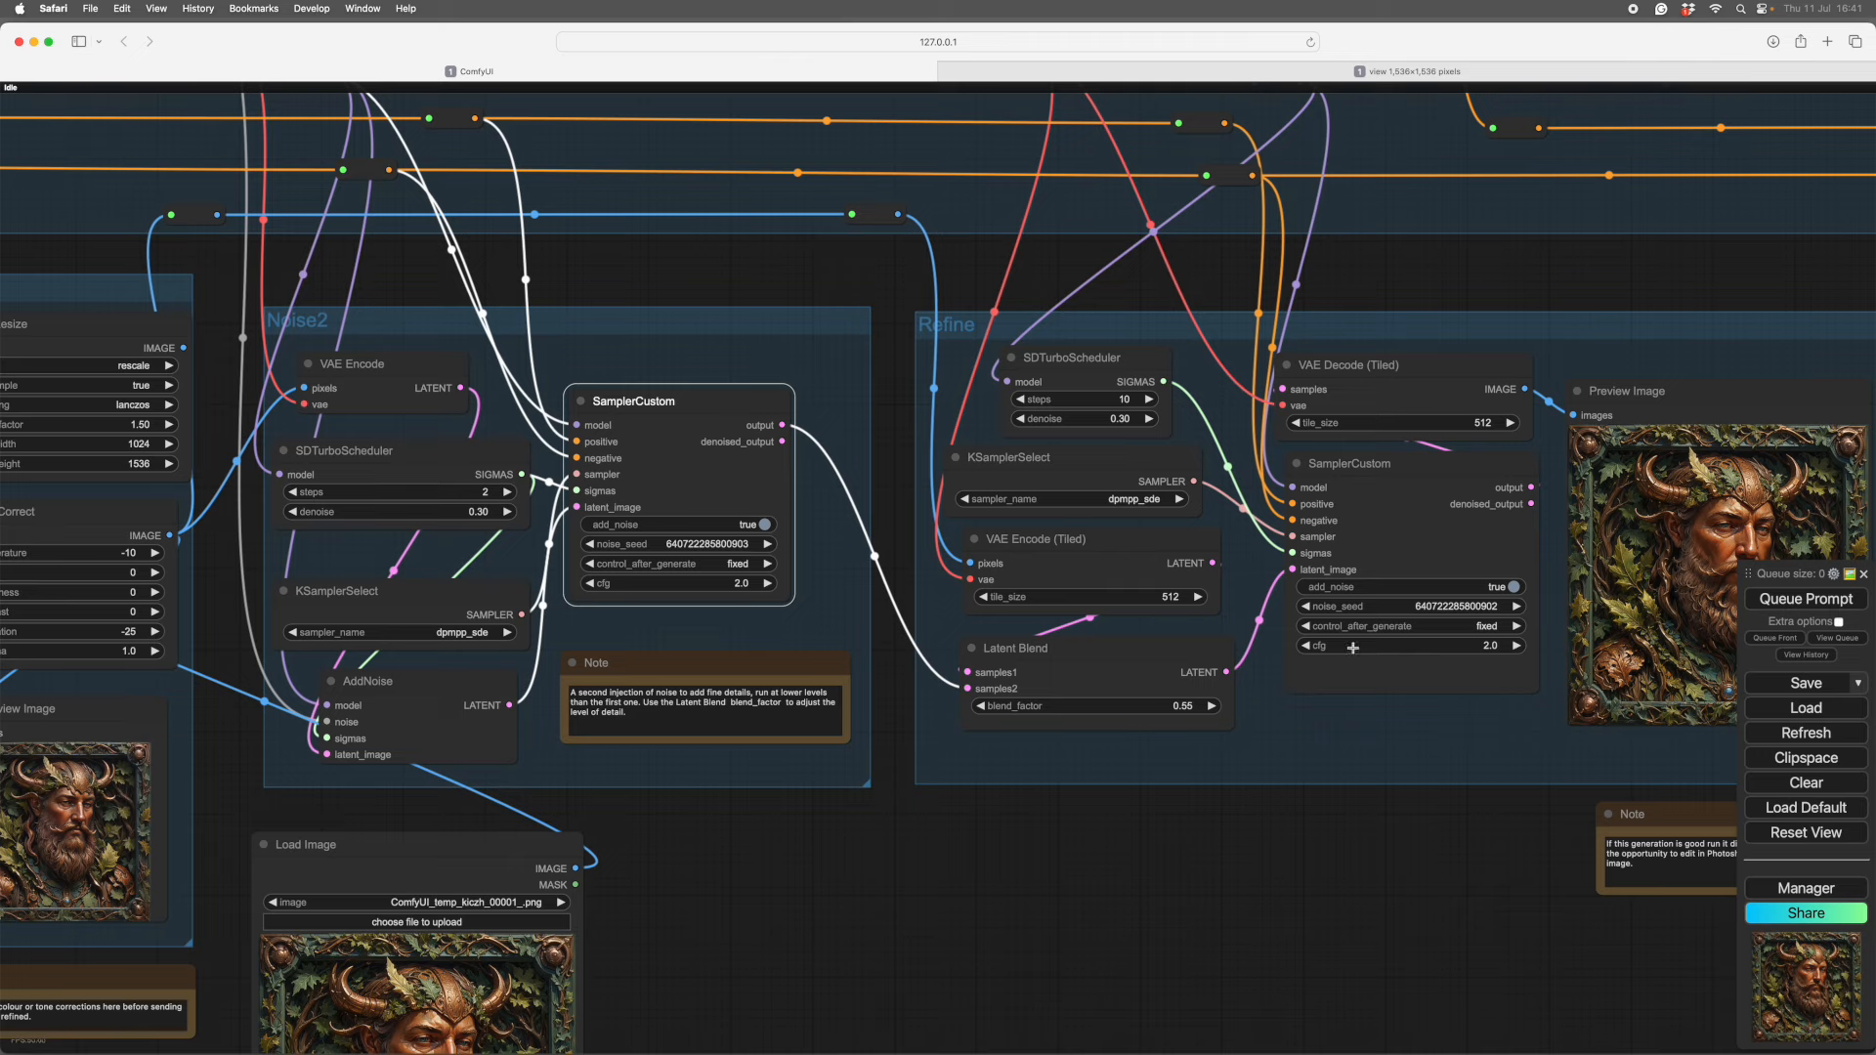
pyautogui.click(1516, 606)
# - Set the blend_factor of the Refine group's Latent Blend node to 0.80
pyautogui.moveTo(1191, 843); pyautogui.dragTo(1111, 881)
pyautogui.click(1104, 735)
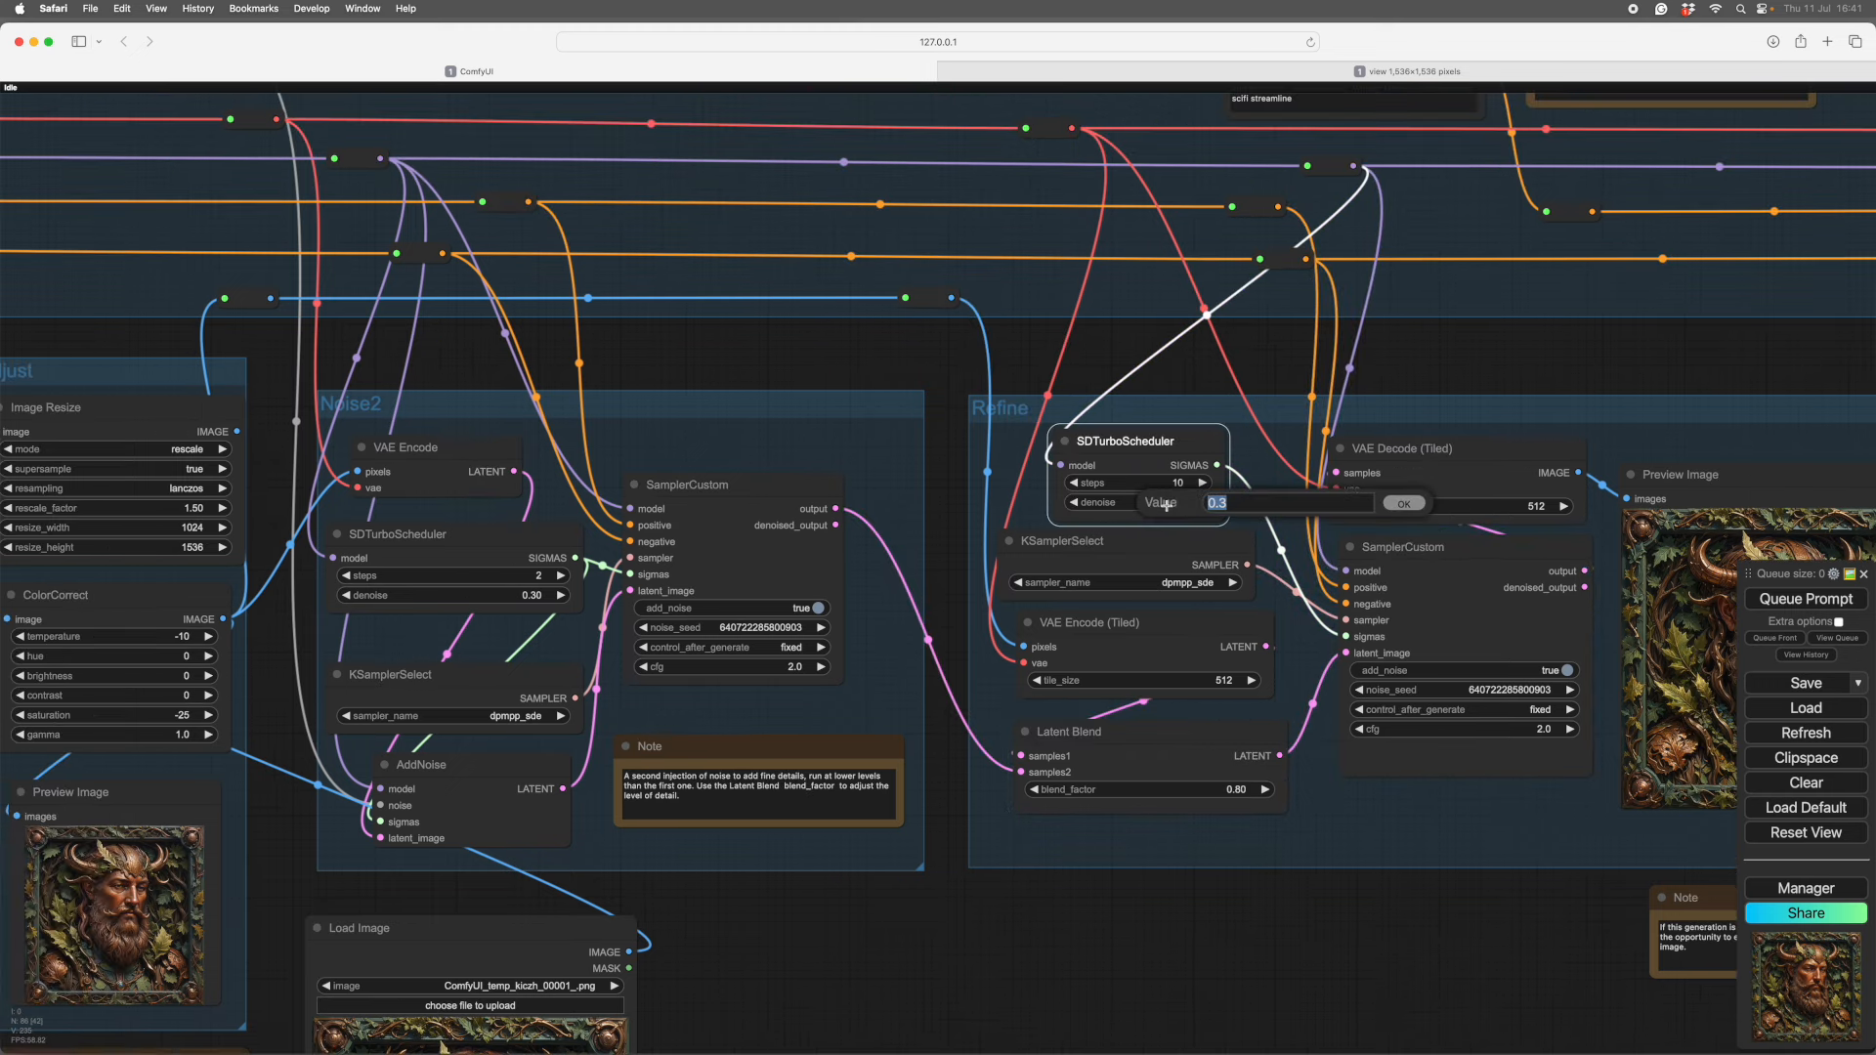
# - Set the denoise of the SDTurboScheduler nodes in the Noise2 and Refine groups to 0.20
pyautogui.click(1250, 504)
pyautogui.press('Return')
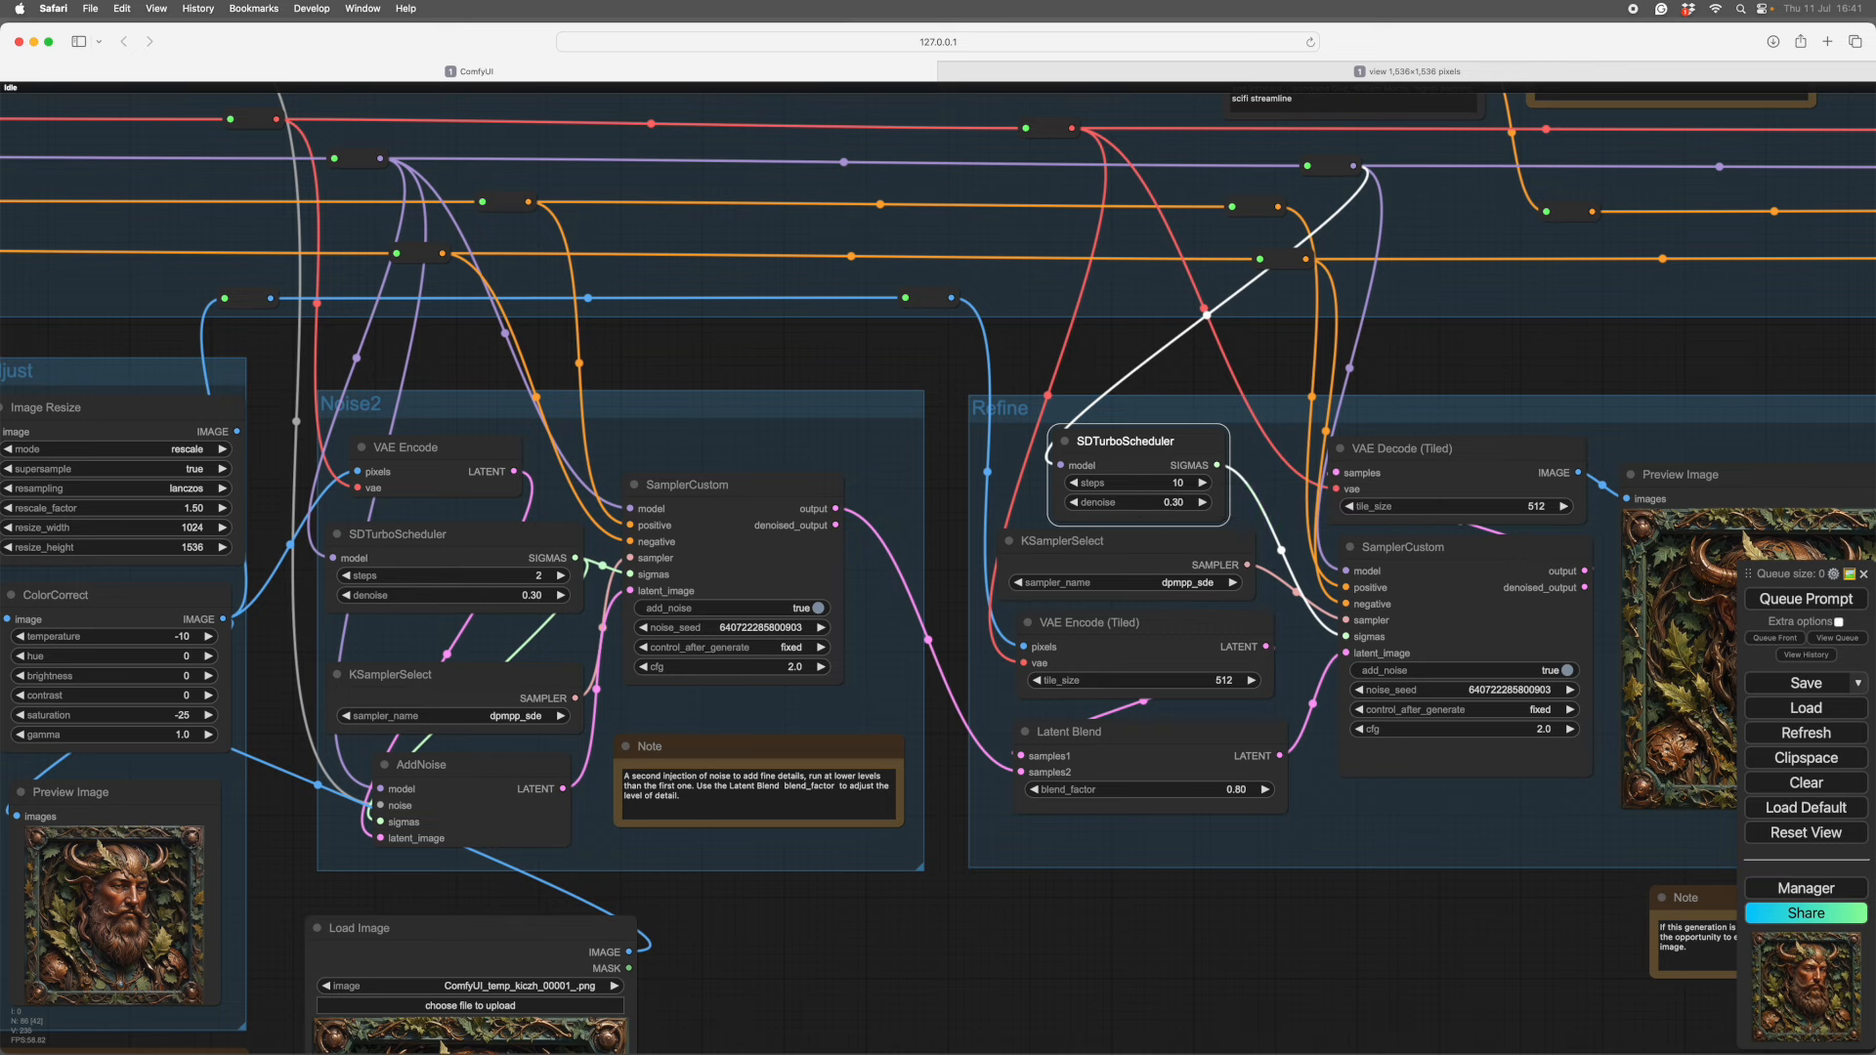
pyautogui.click(518, 595)
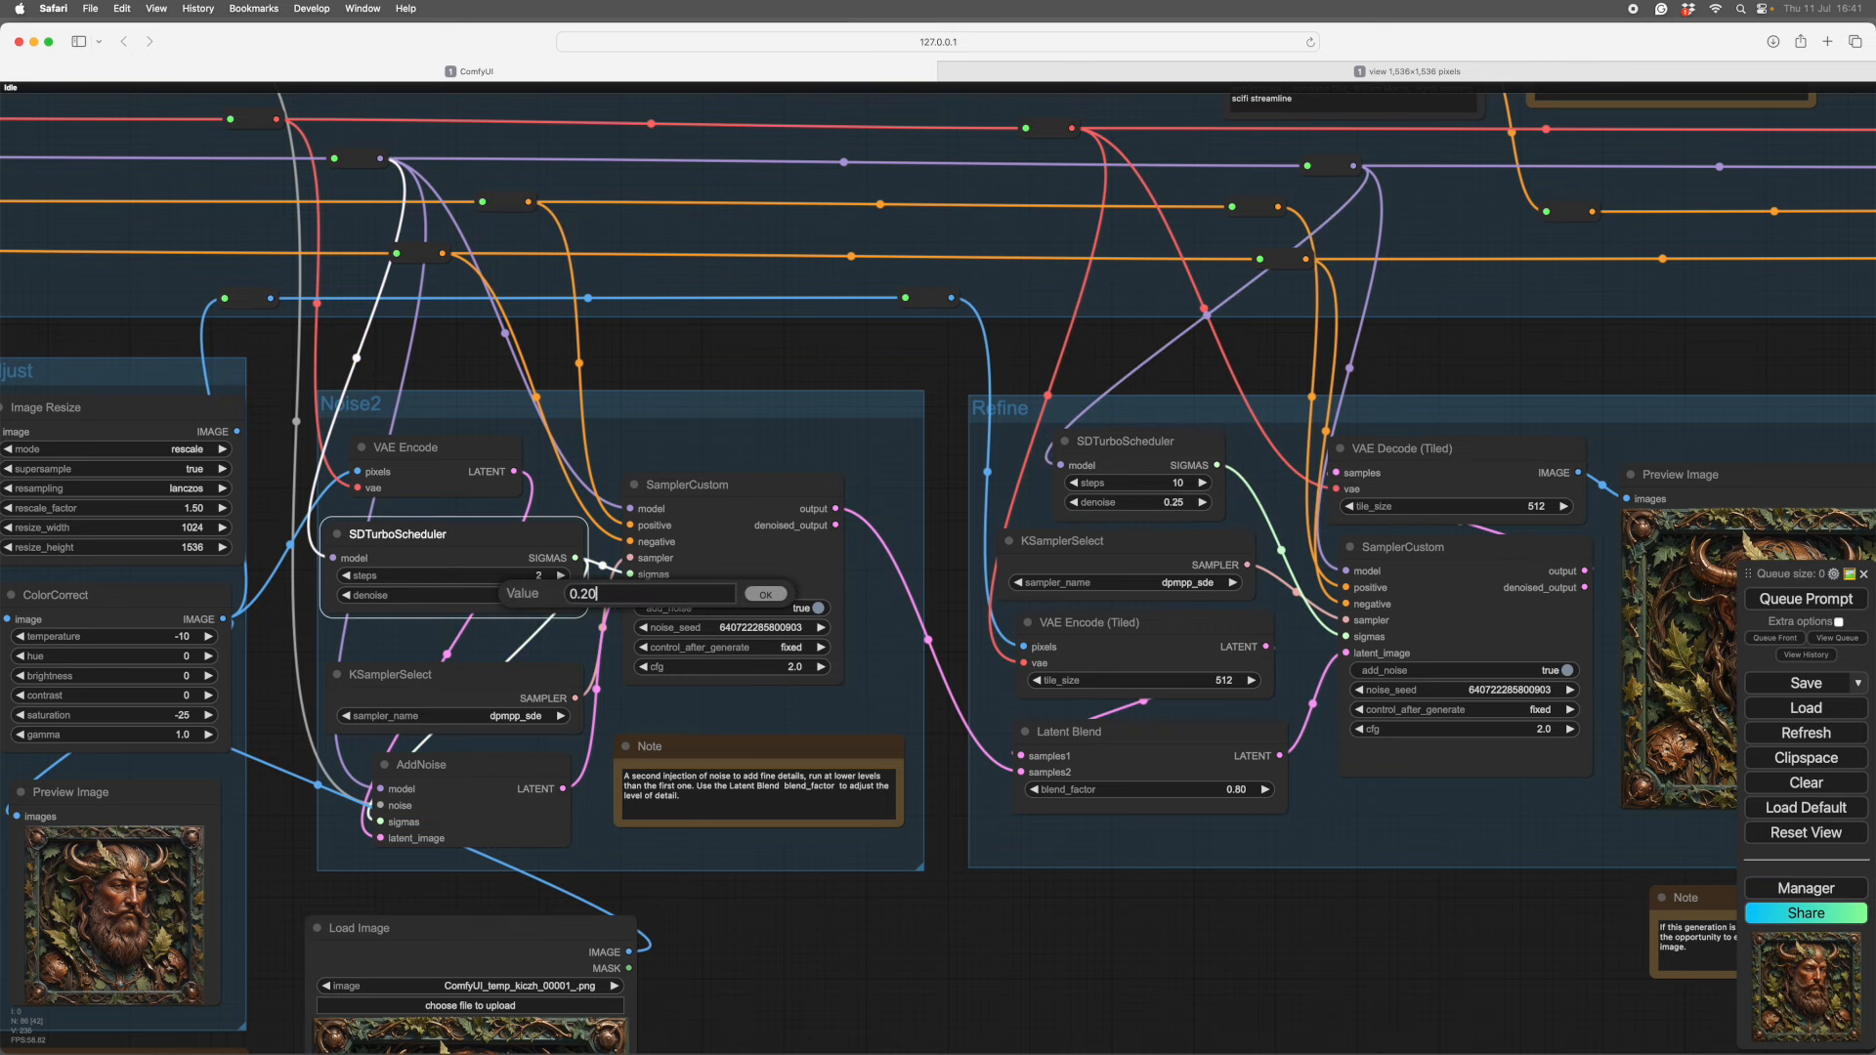
pyautogui.press('Return')
pyautogui.click(1163, 502)
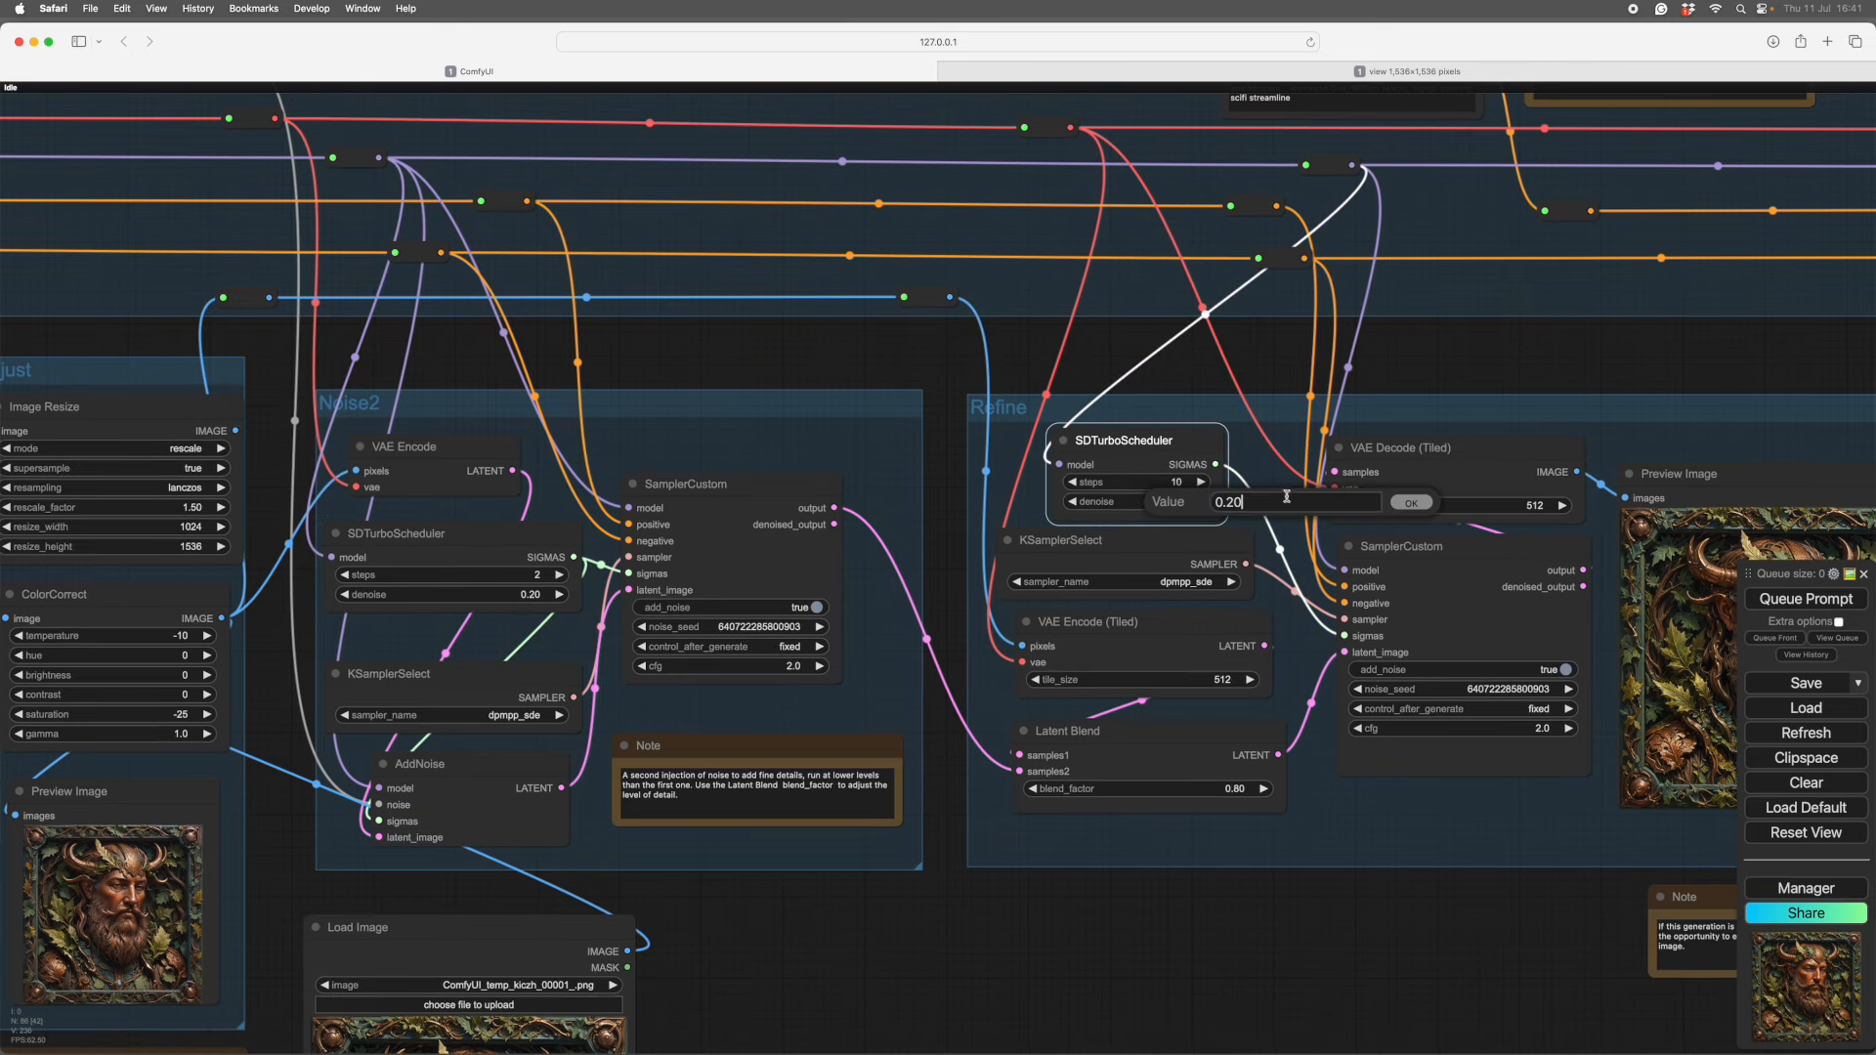
pyautogui.click(1408, 503)
# - Review the node chain from the Adjust group's ColorCorrect node through to the Load Image node under the McBoaty group
pyautogui.scroll(-8, 1241, 779)
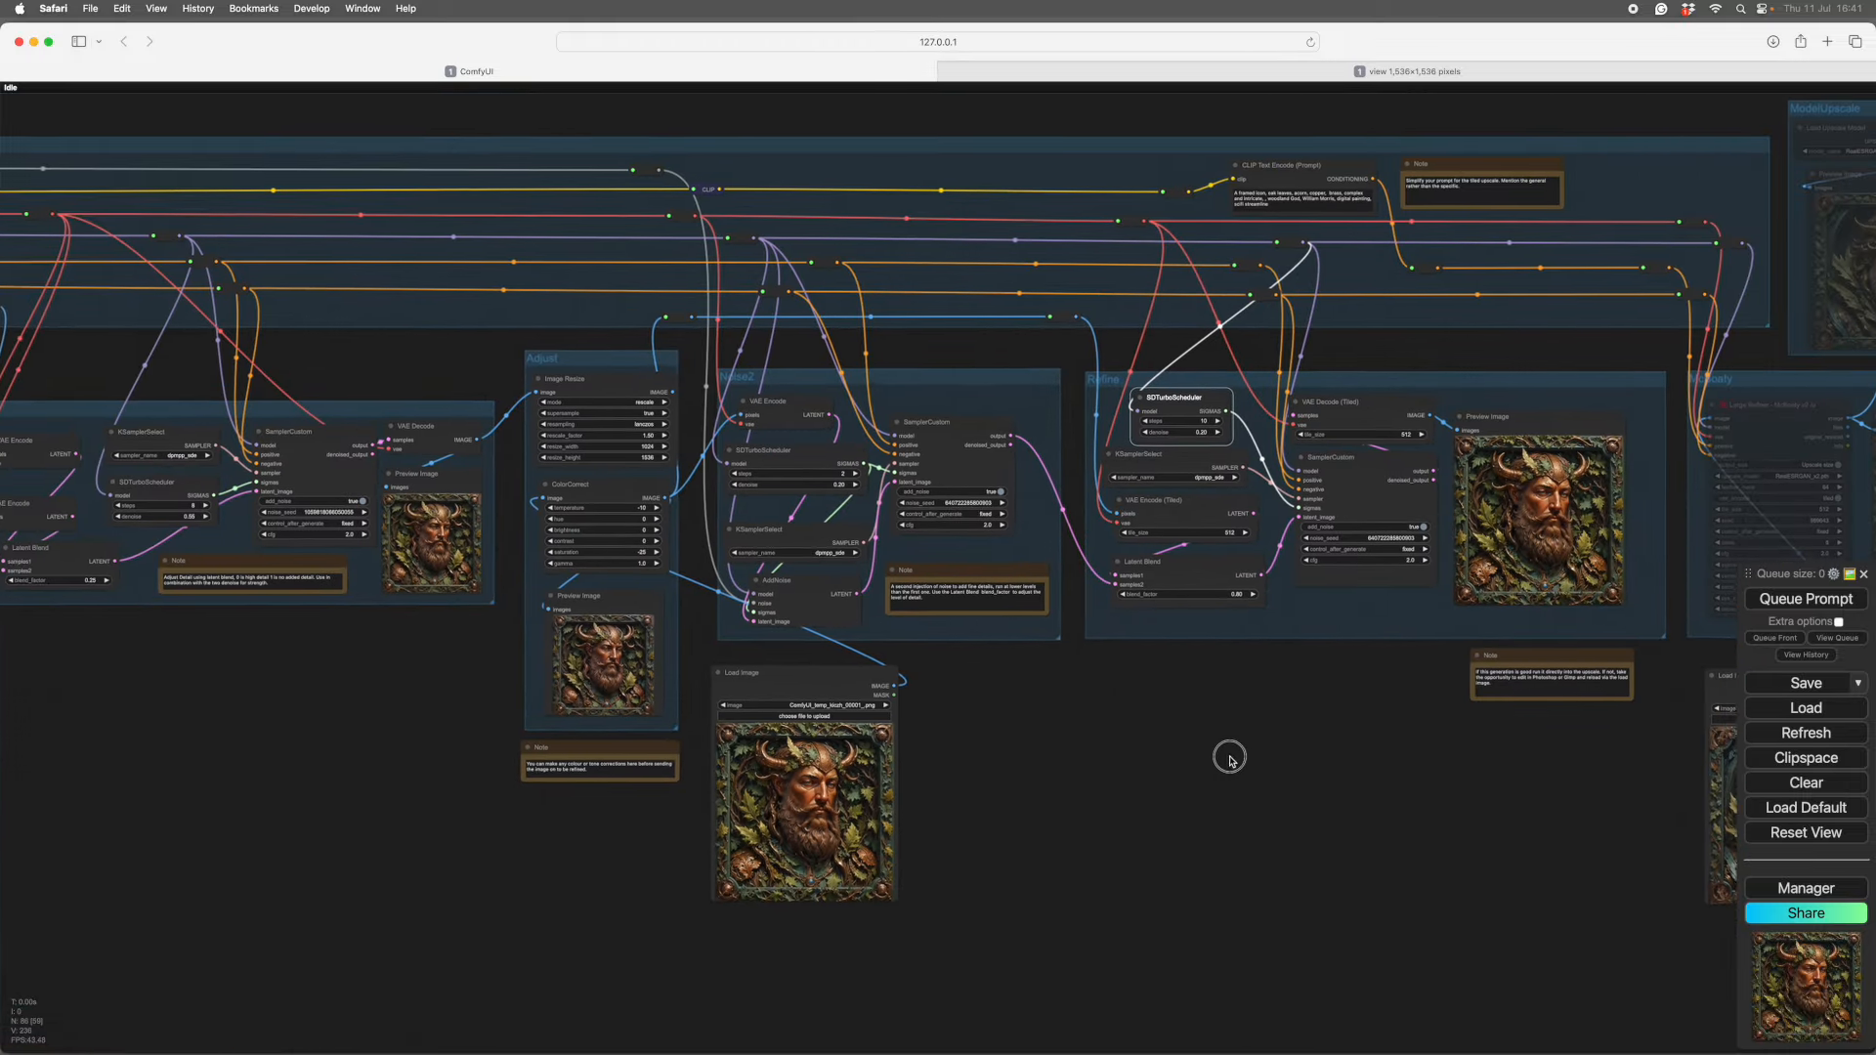
pyautogui.moveTo(1229, 760); pyautogui.dragTo(1160, 771)
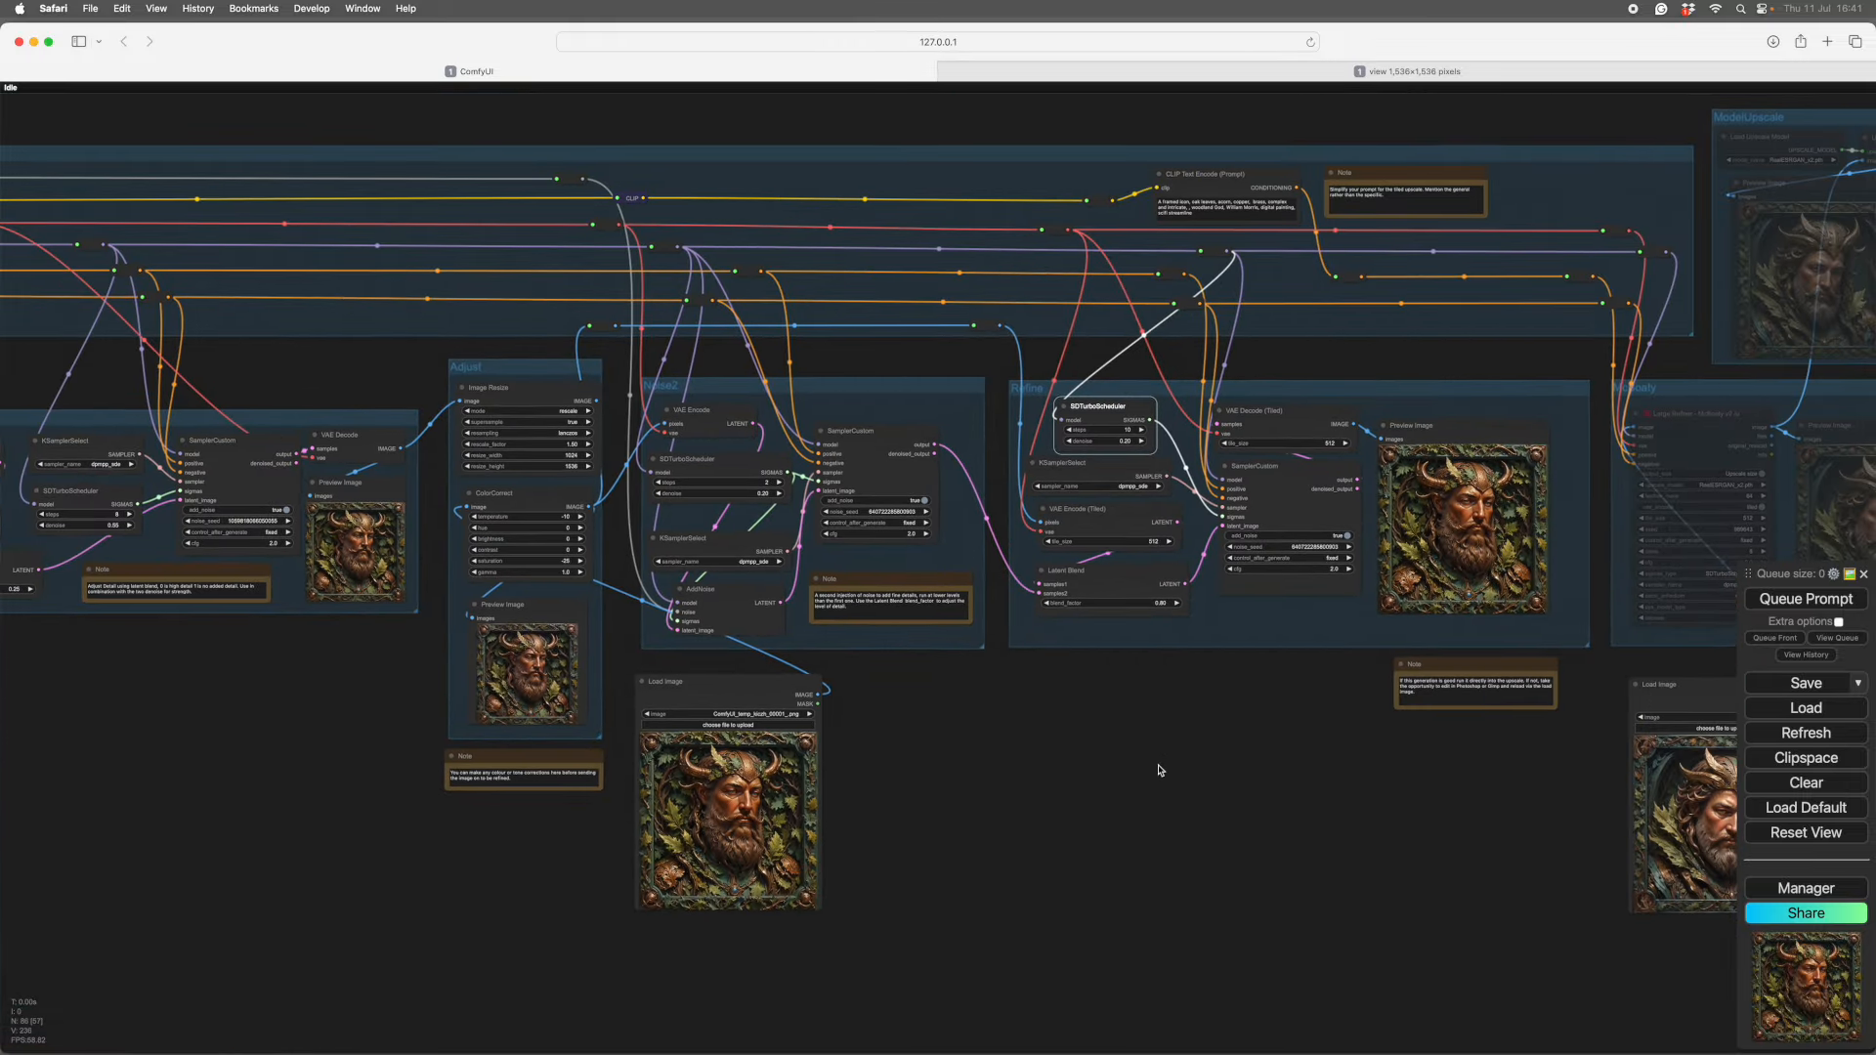
pyautogui.click(560, 492)
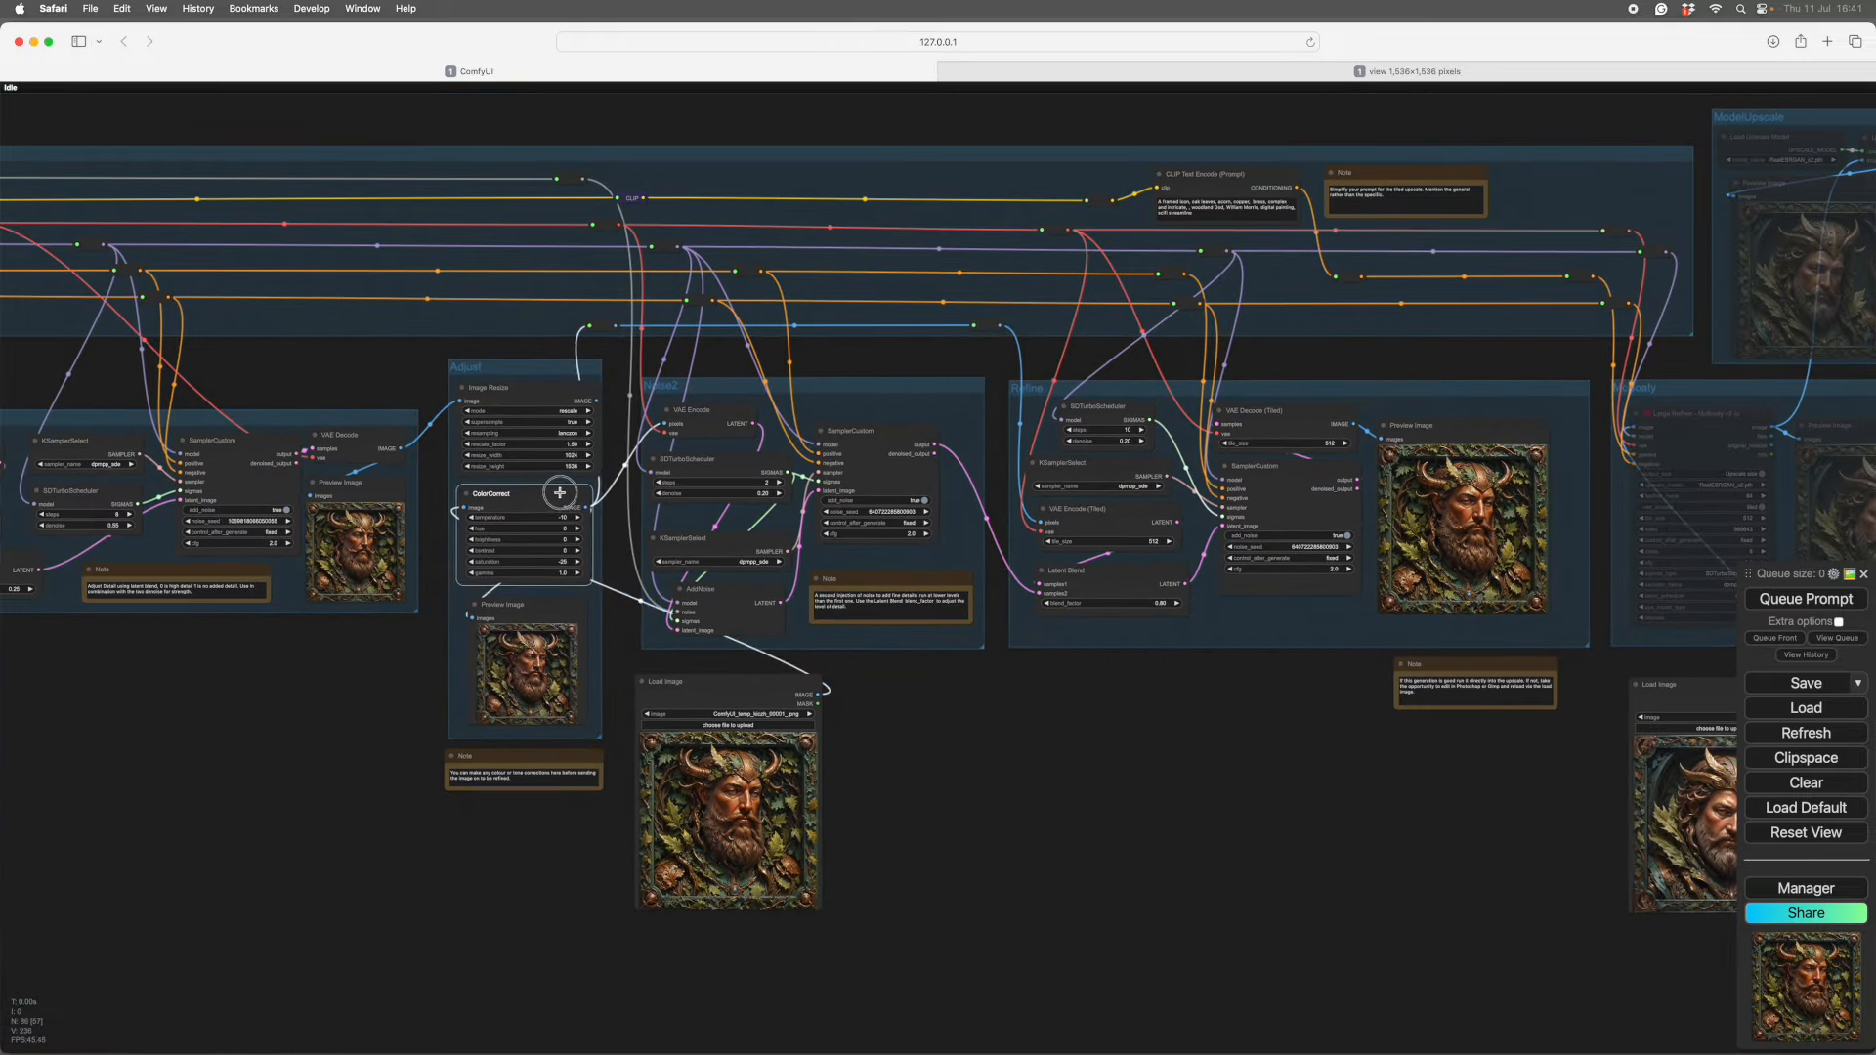
pyautogui.moveTo(560, 492); pyautogui.dragTo(560, 498)
pyautogui.moveTo(1133, 788); pyautogui.dragTo(992, 753)
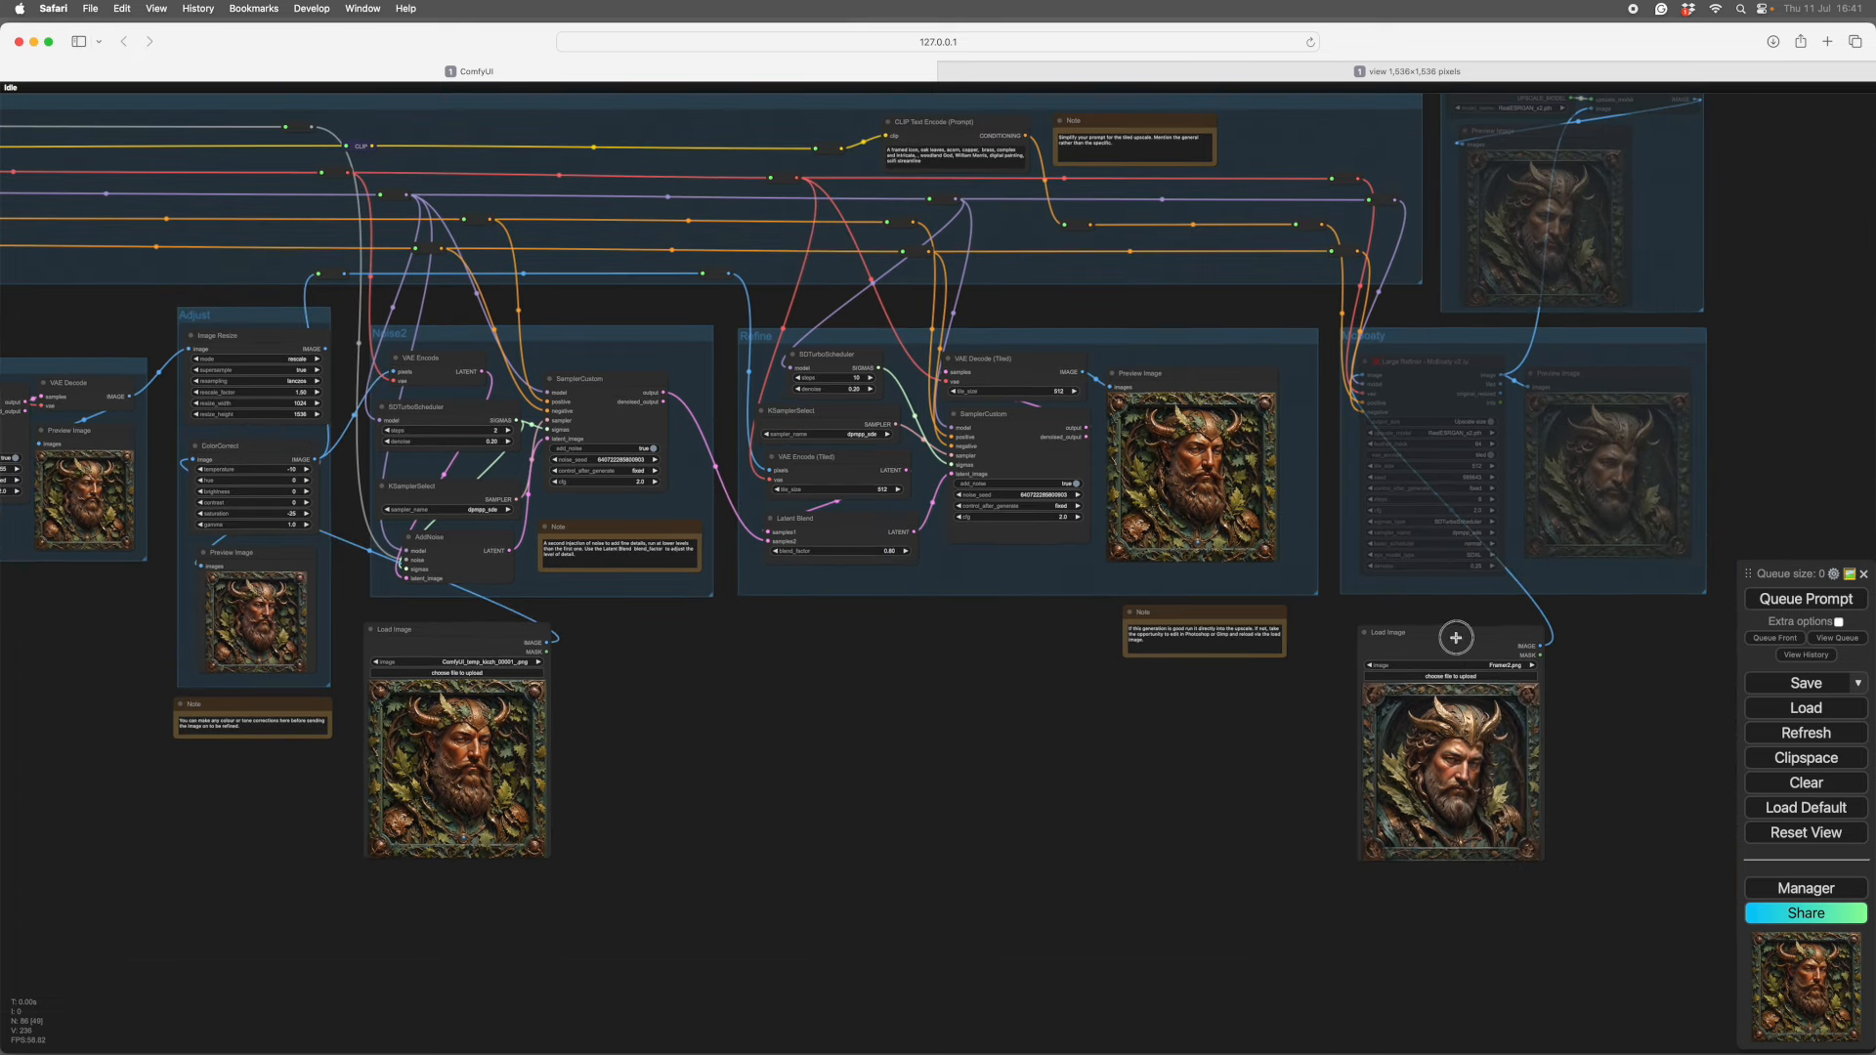
pyautogui.moveTo(1441, 636); pyautogui.dragTo(1423, 622)
pyautogui.click(1593, 657)
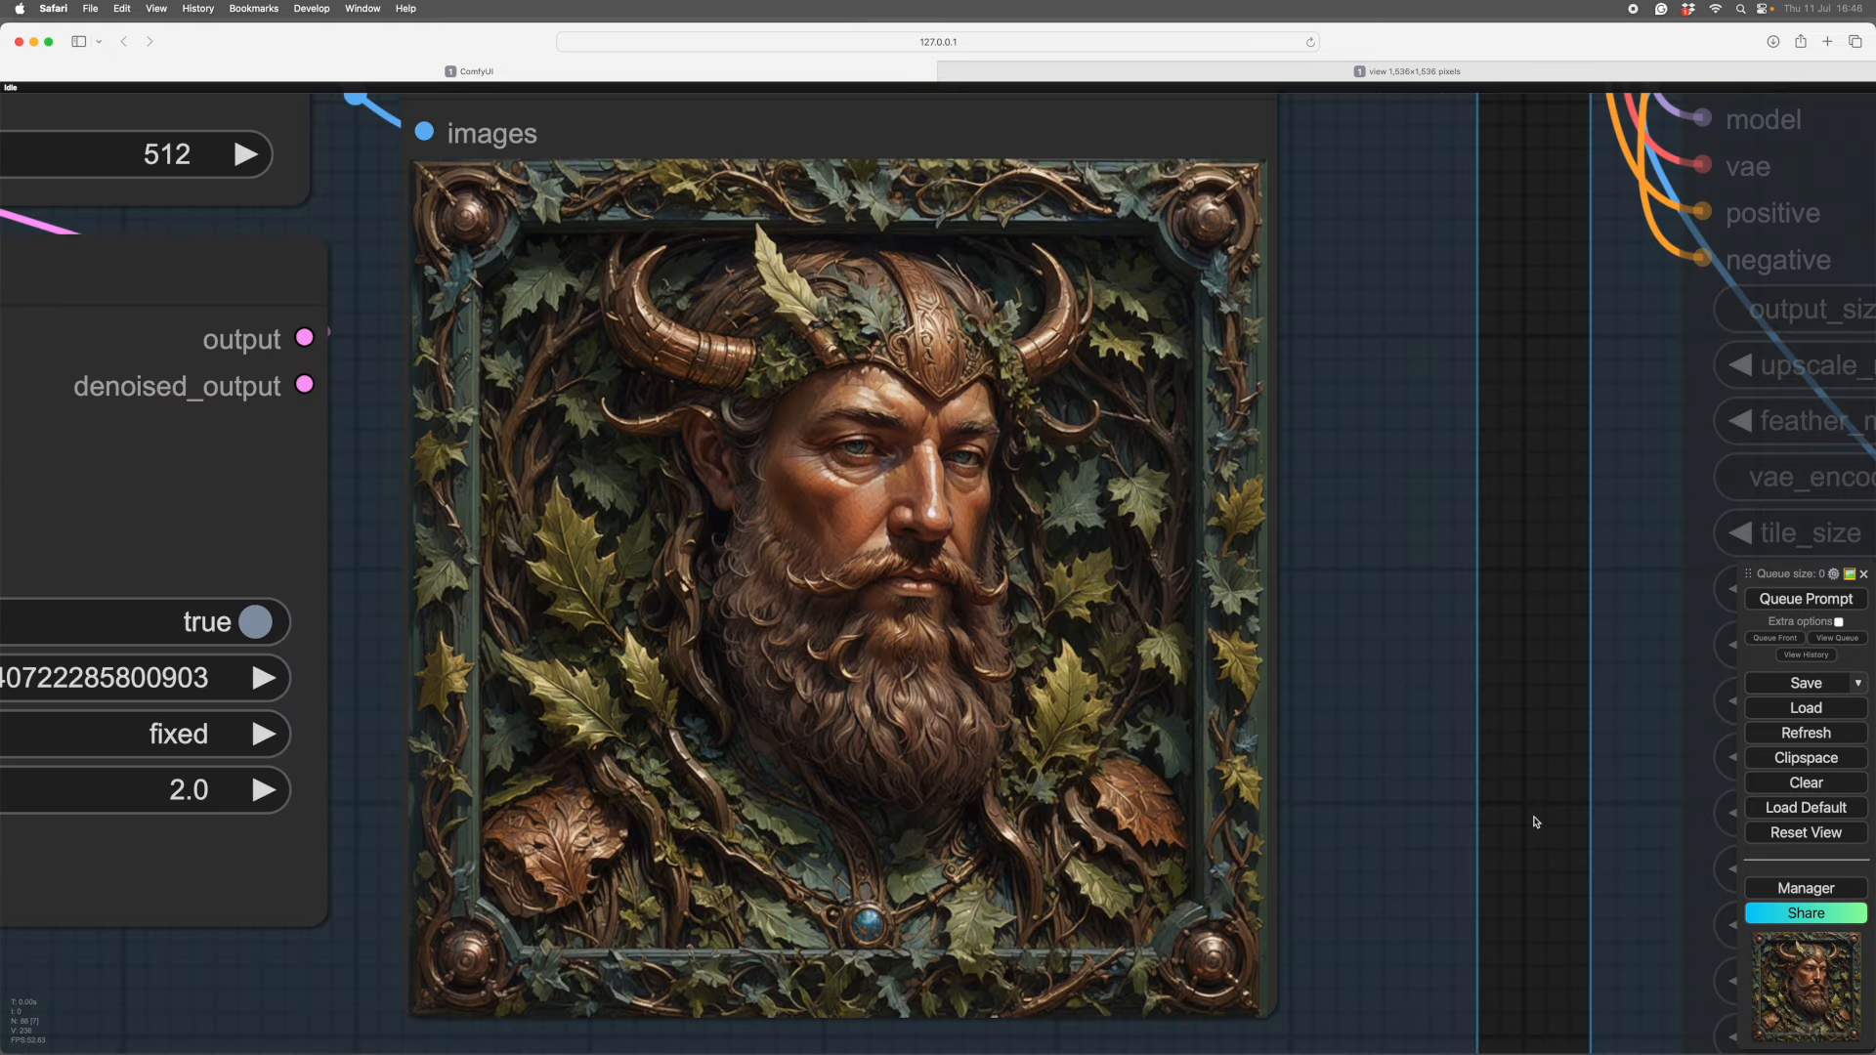
# - Examine the face, beard, leaves and frame details of the Refine group's preview image up close
pyautogui.scroll(2, 1528, 796)
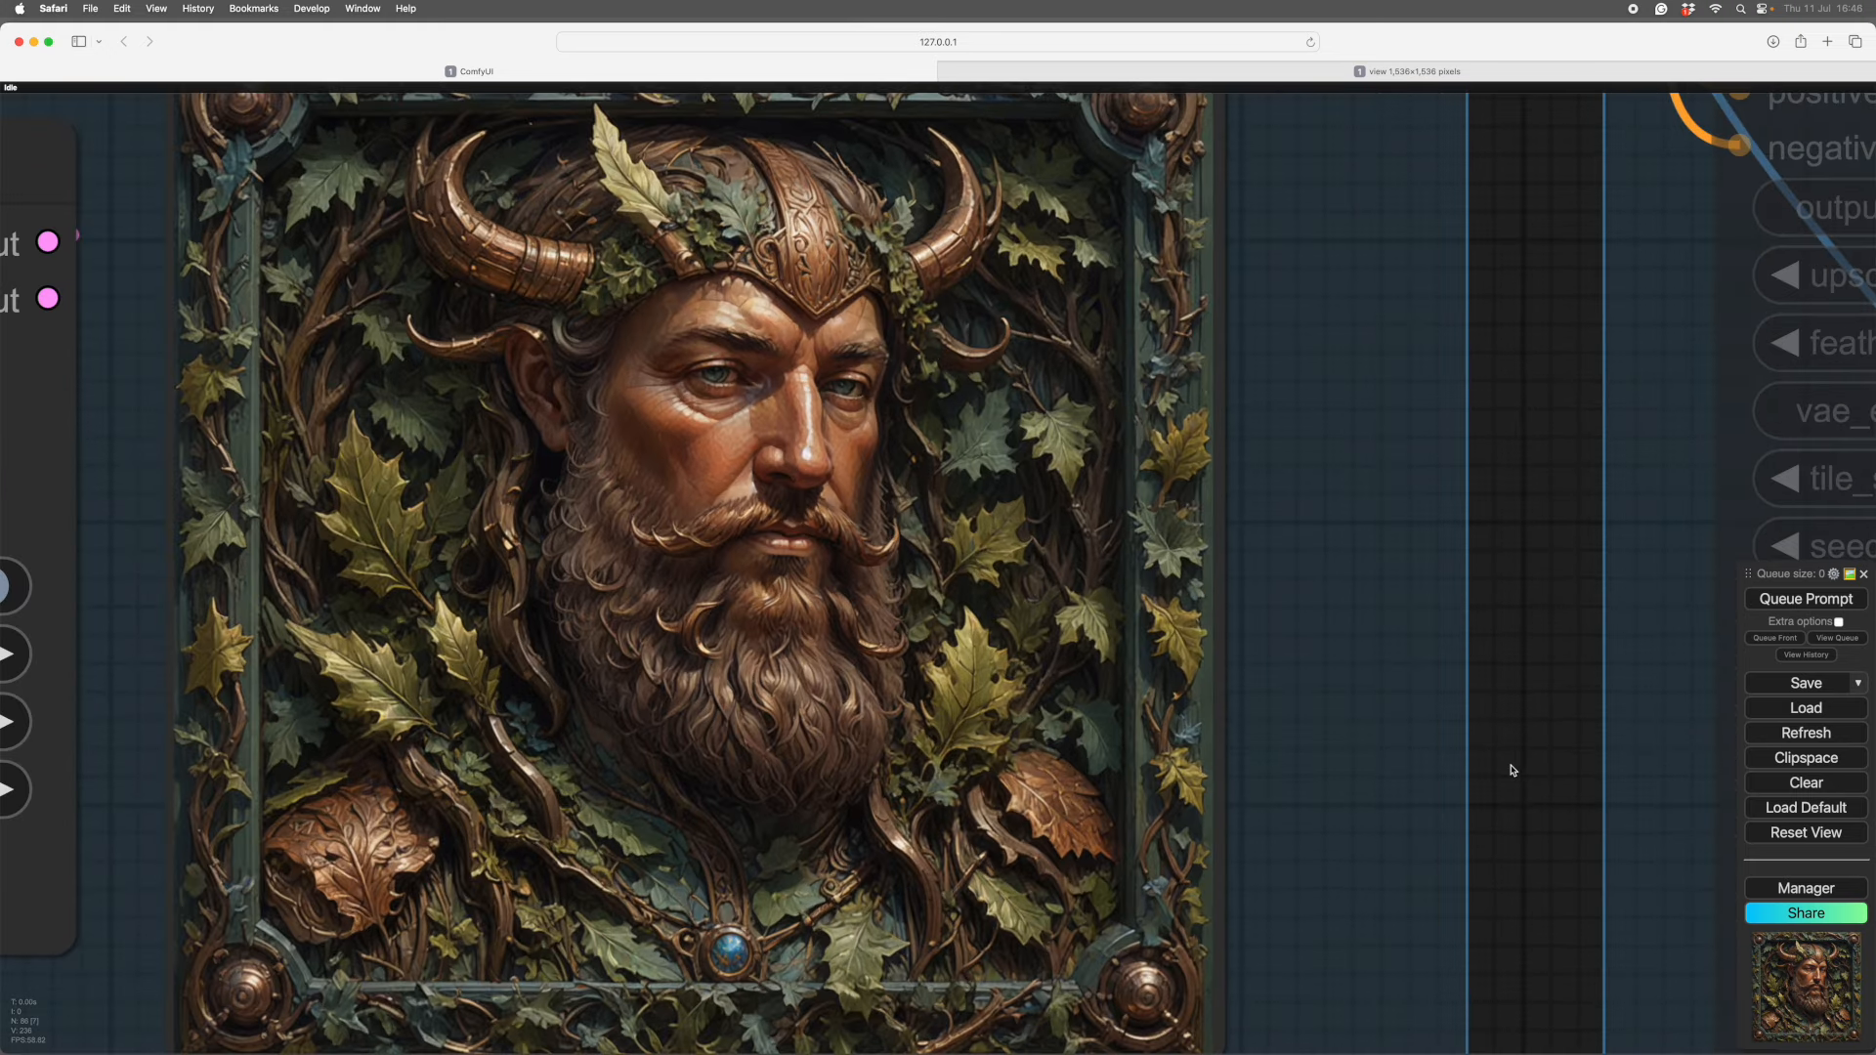
pyautogui.scroll(-3, 1513, 770)
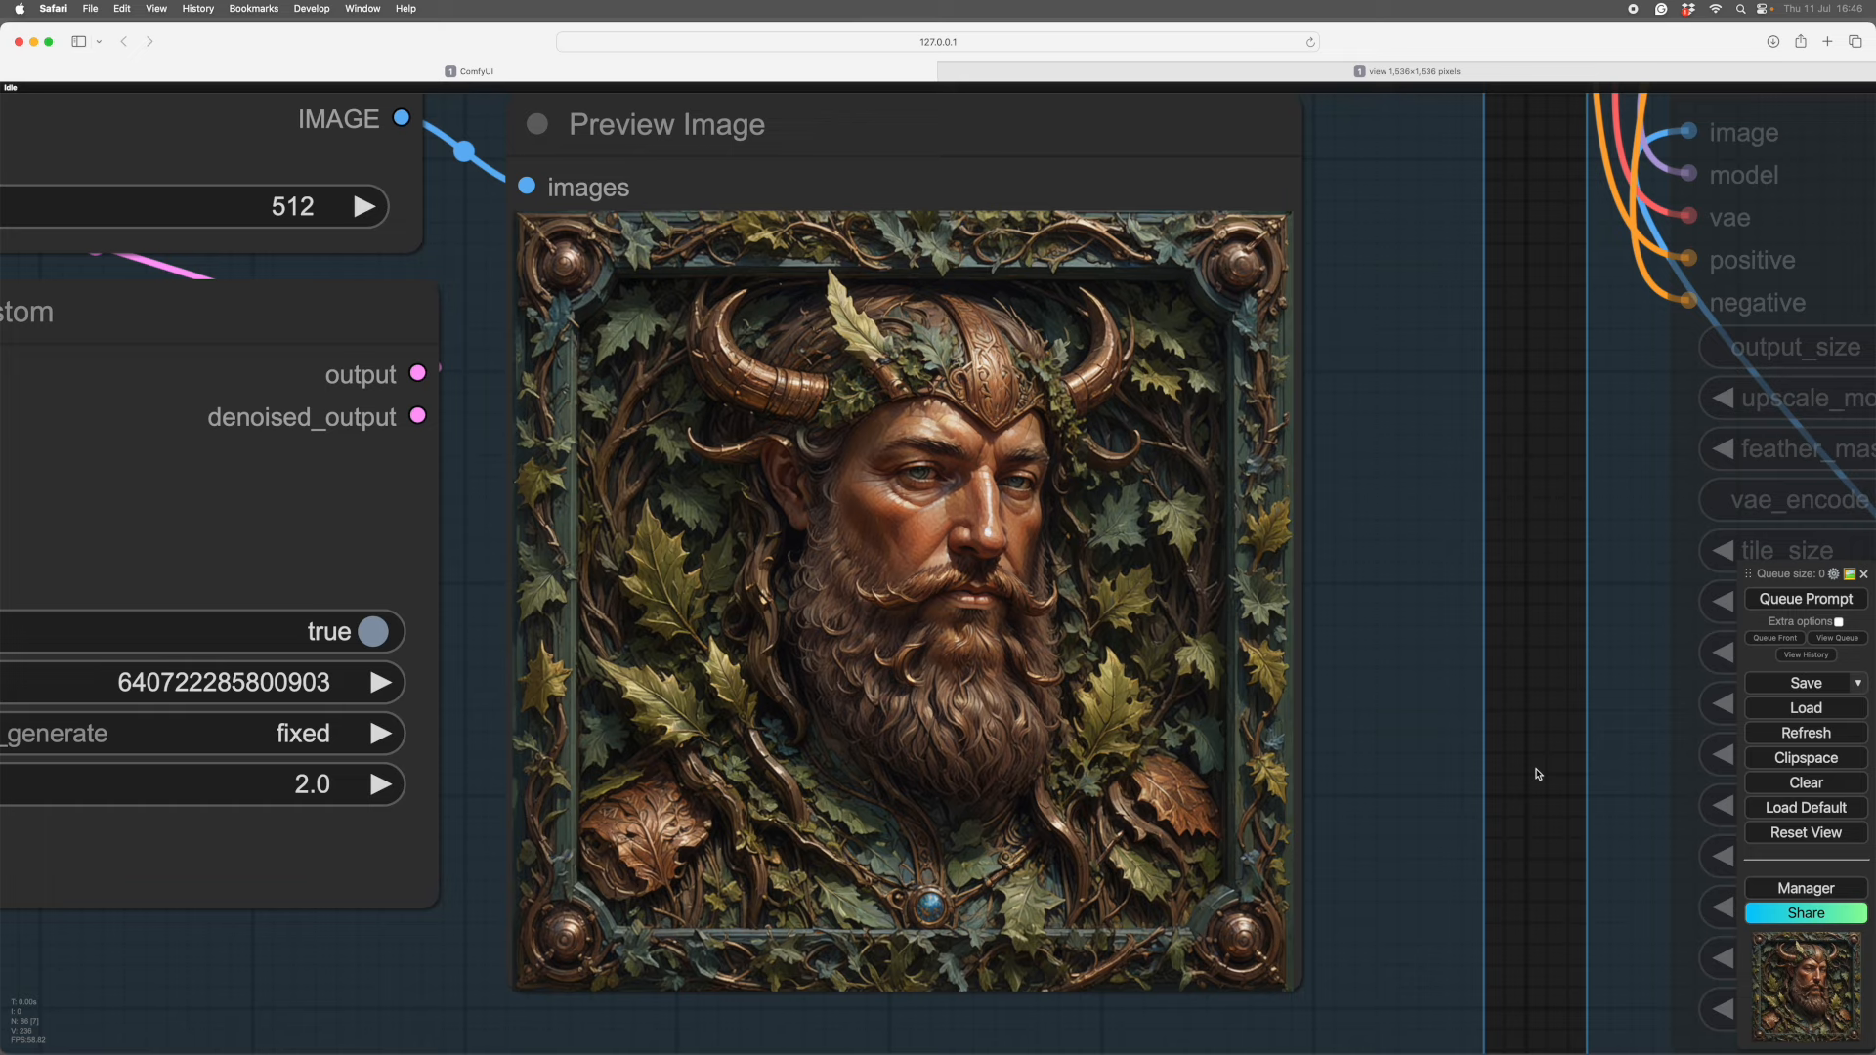
pyautogui.scroll(3, 1545, 630)
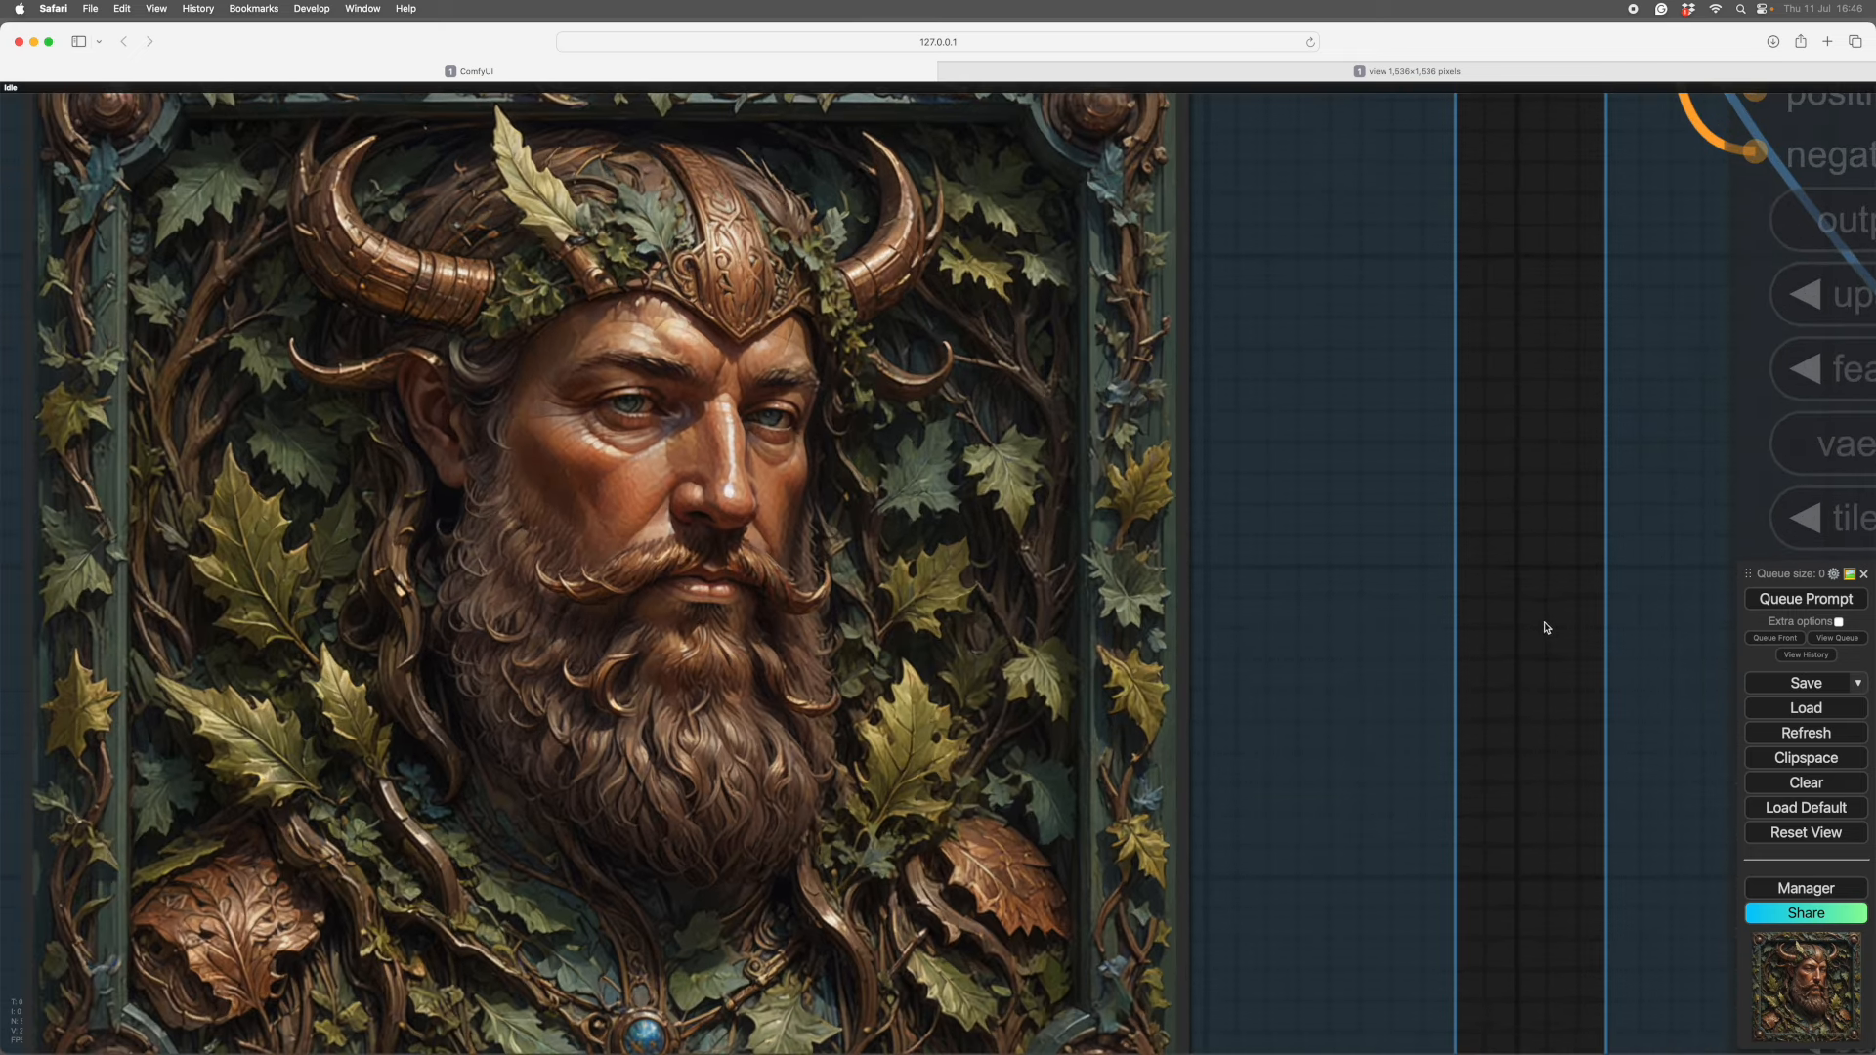
pyautogui.scroll(-5, 1545, 630)
pyautogui.scroll(3, 1082, 646)
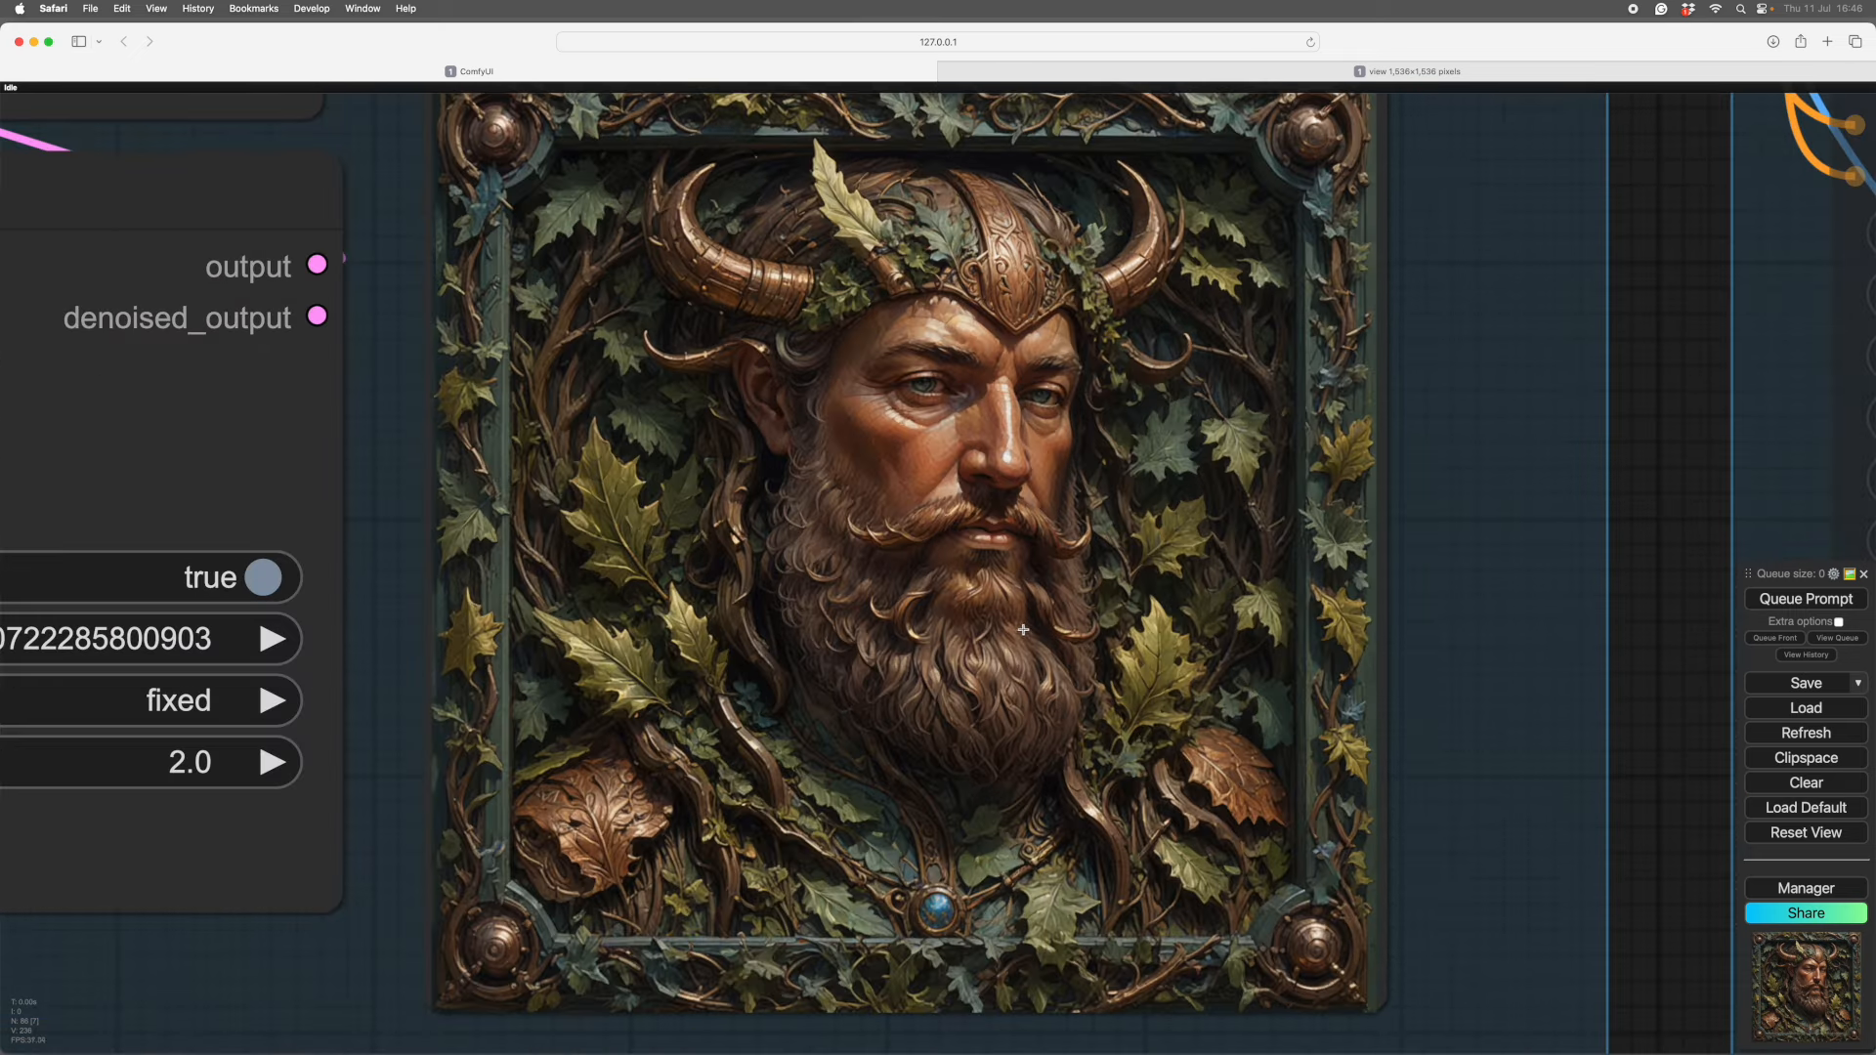
pyautogui.scroll(4, 965, 689)
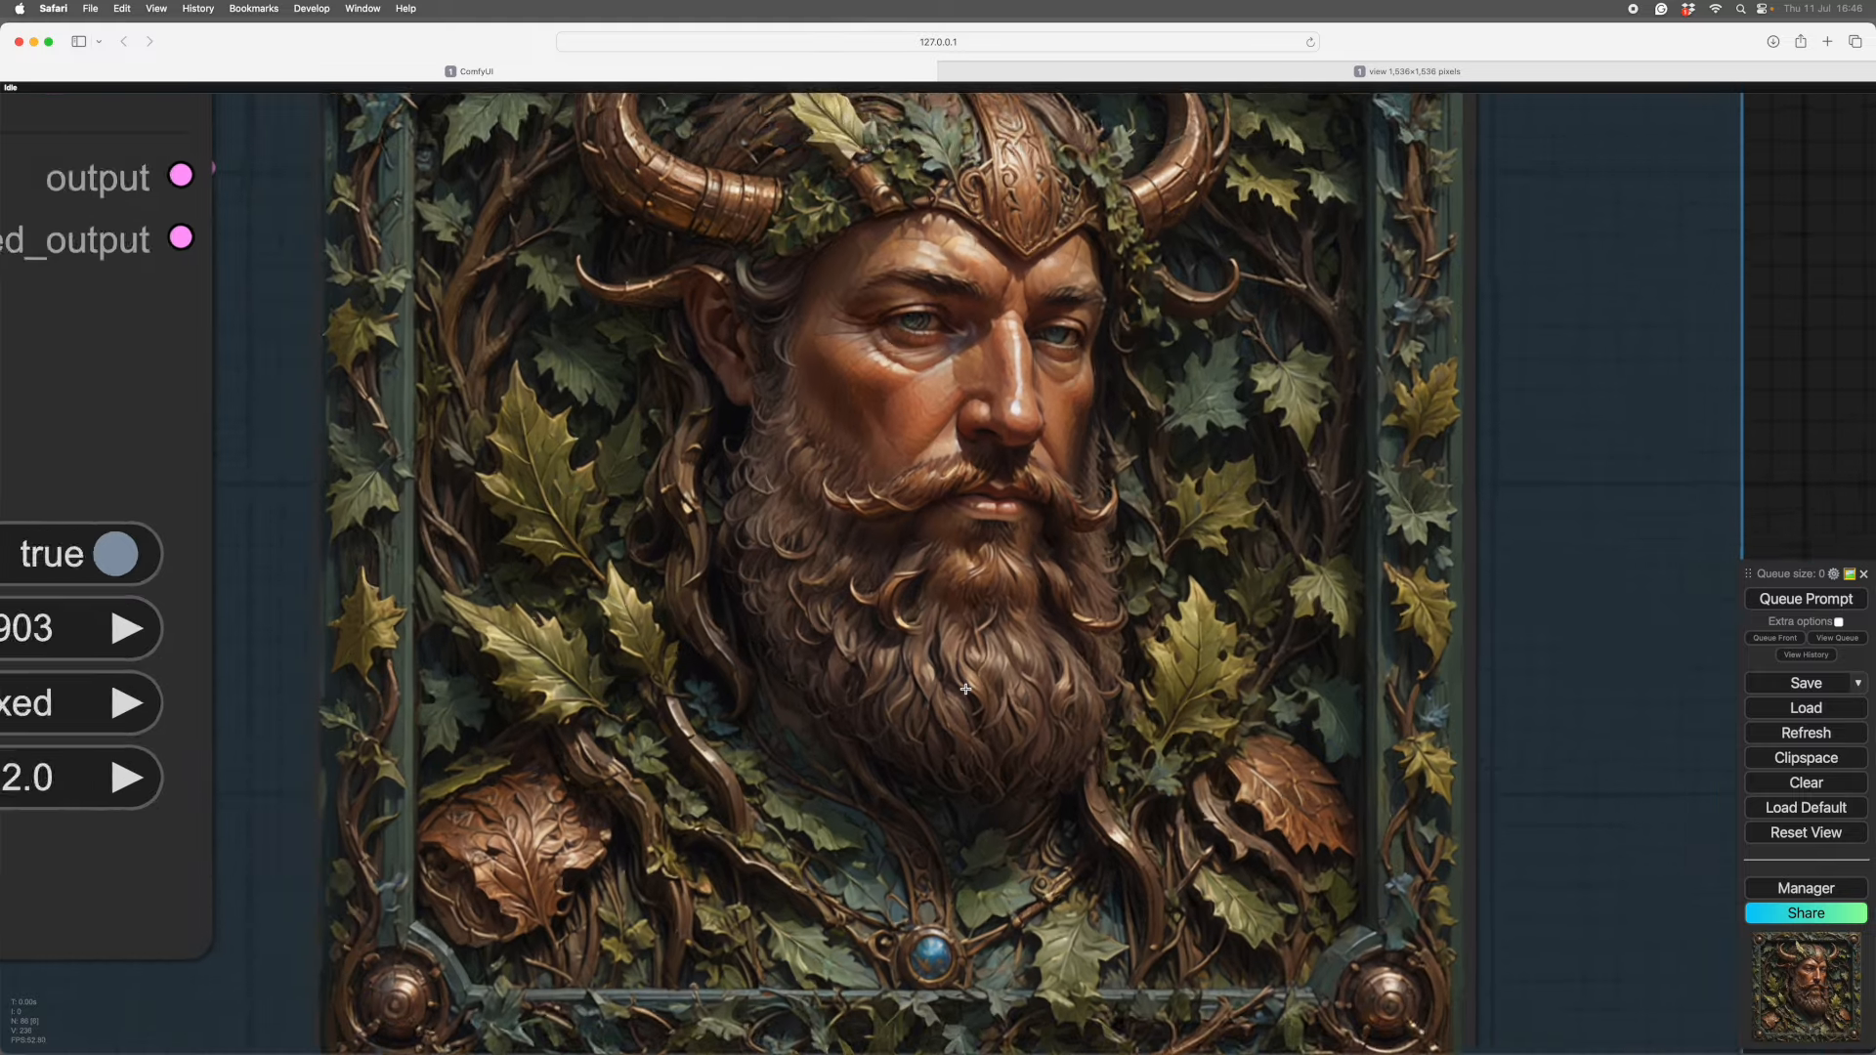
pyautogui.scroll(3, 895, 467)
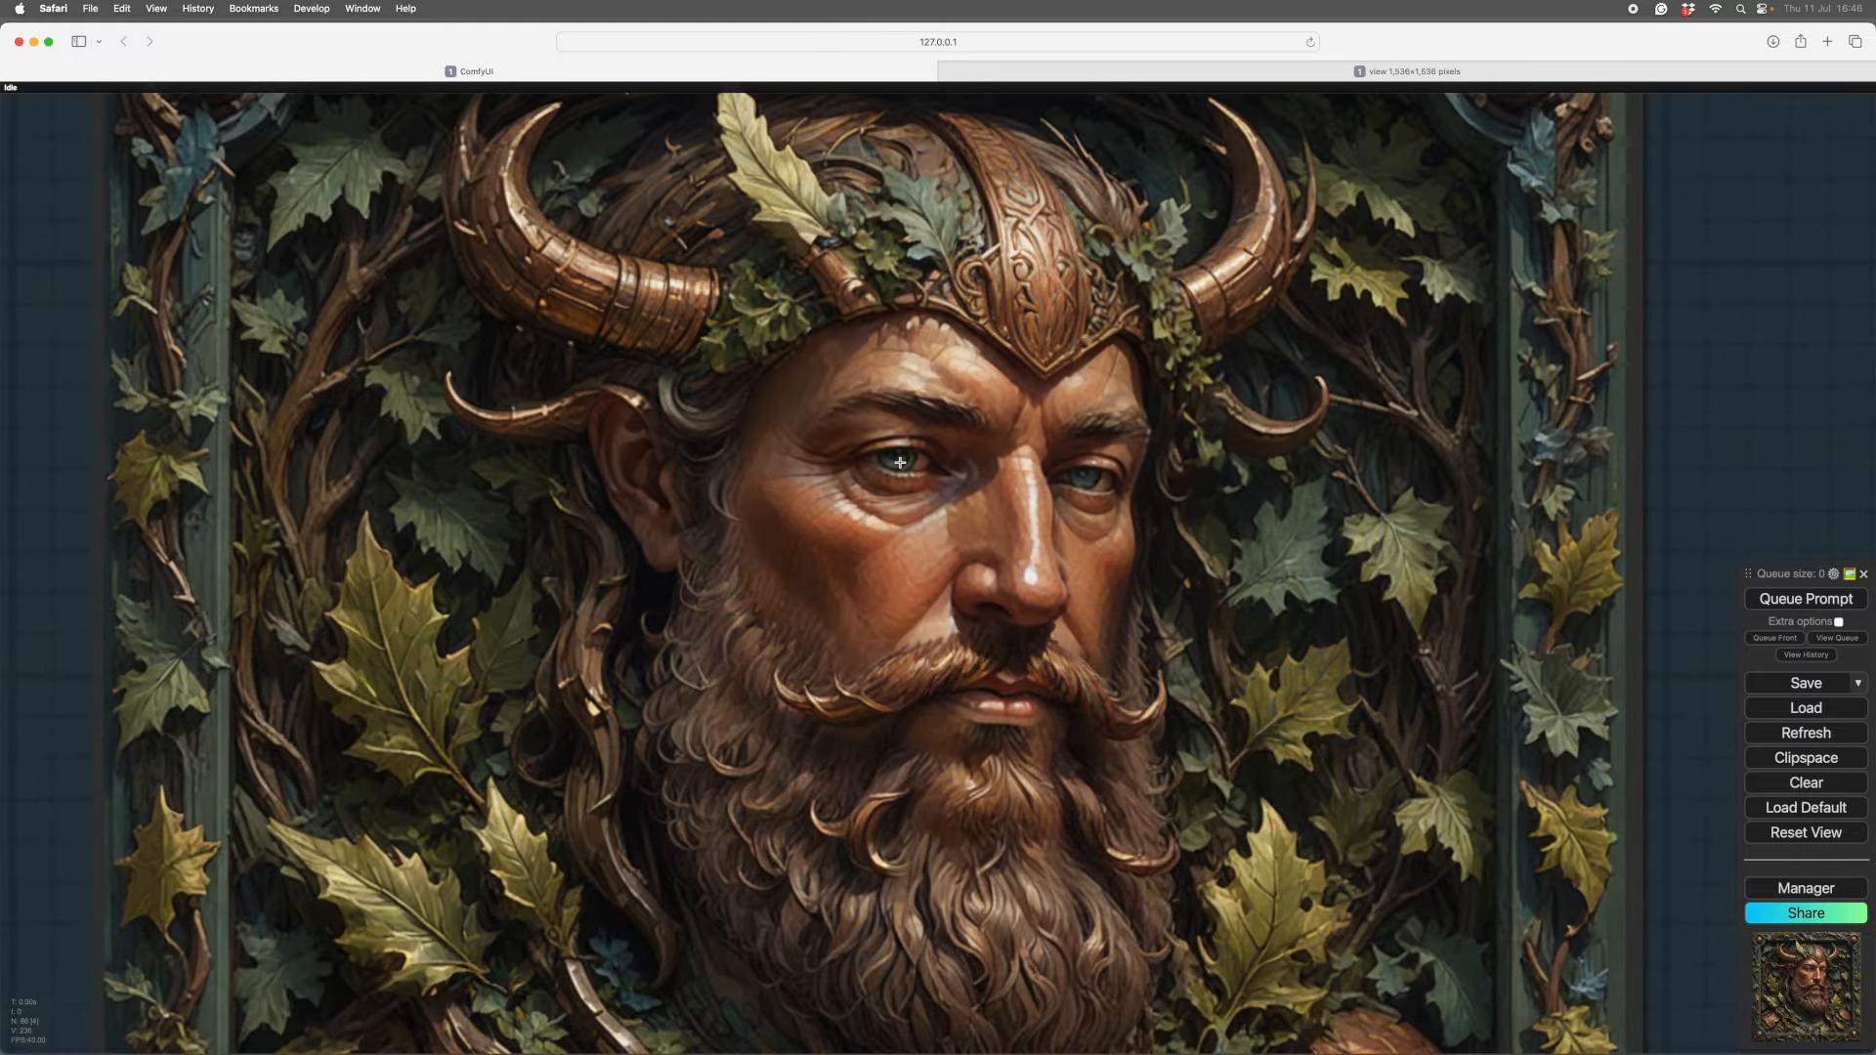
pyautogui.scroll(-5, 1656, 518)
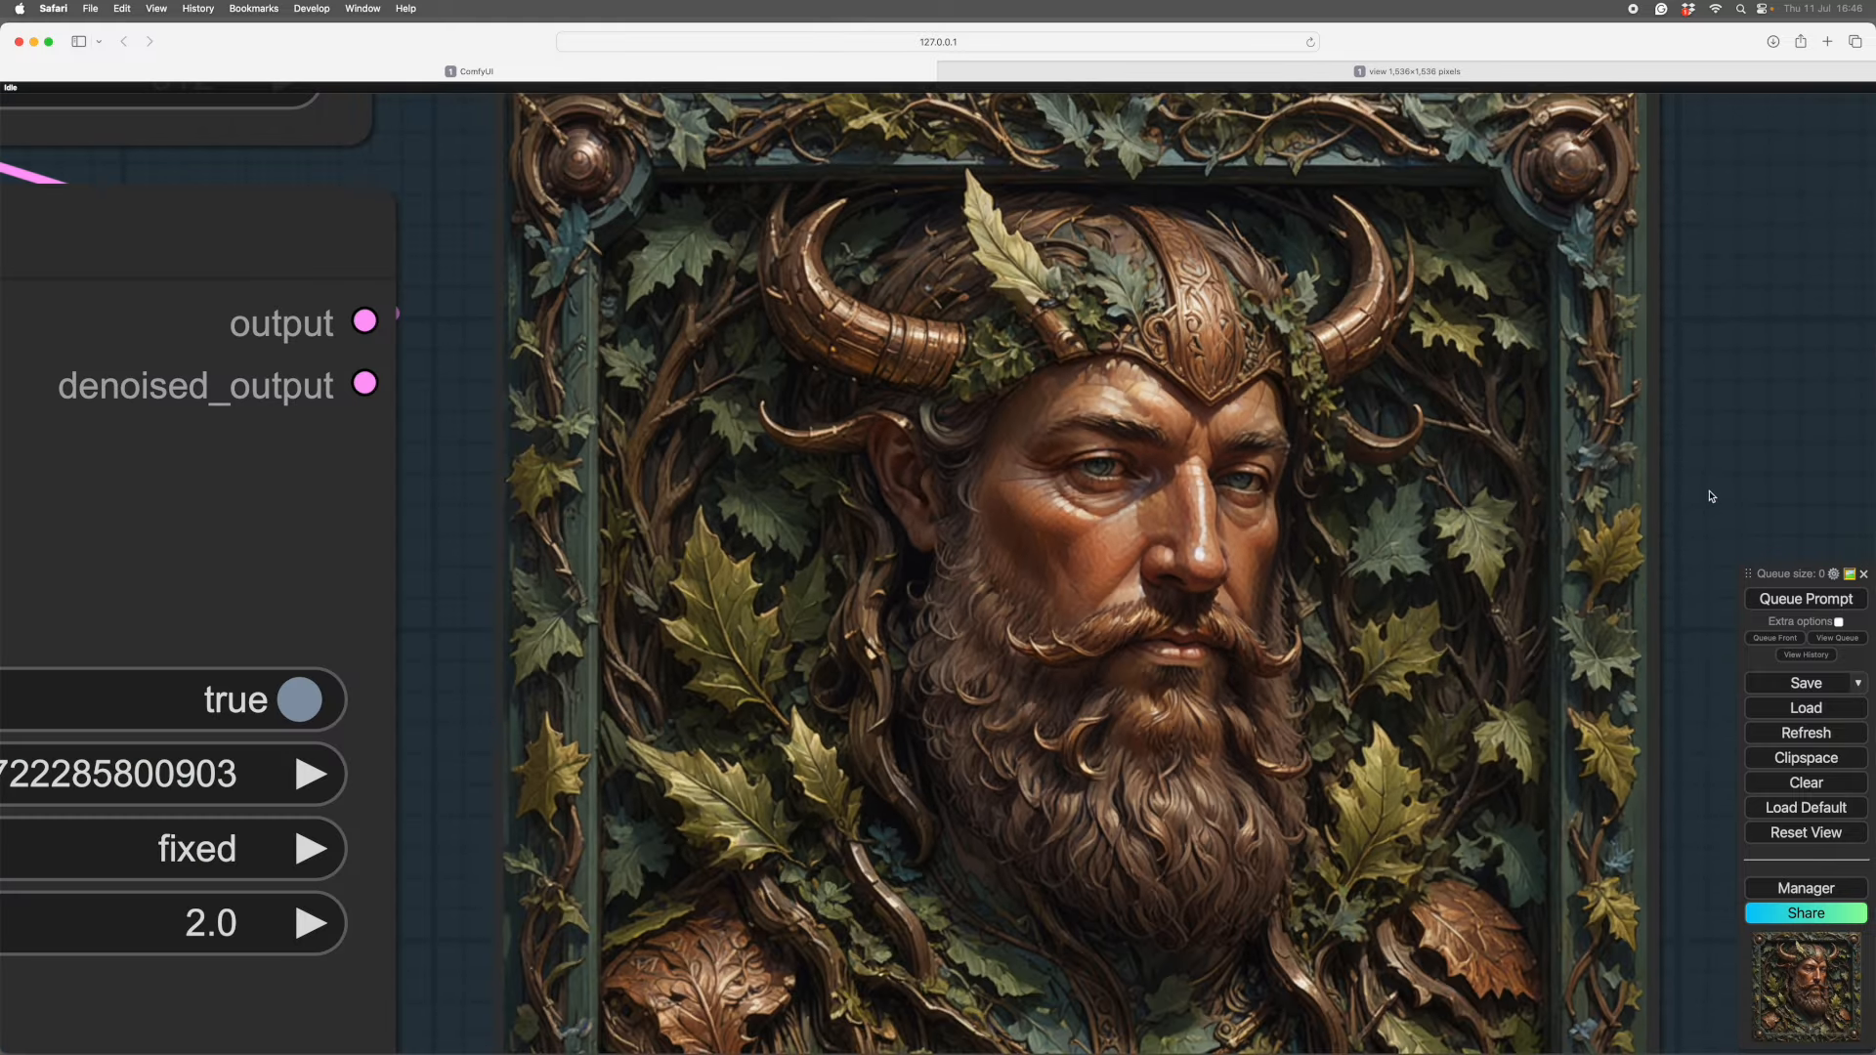
pyautogui.scroll(-2, 1659, 521)
pyautogui.scroll(-8, 1658, 521)
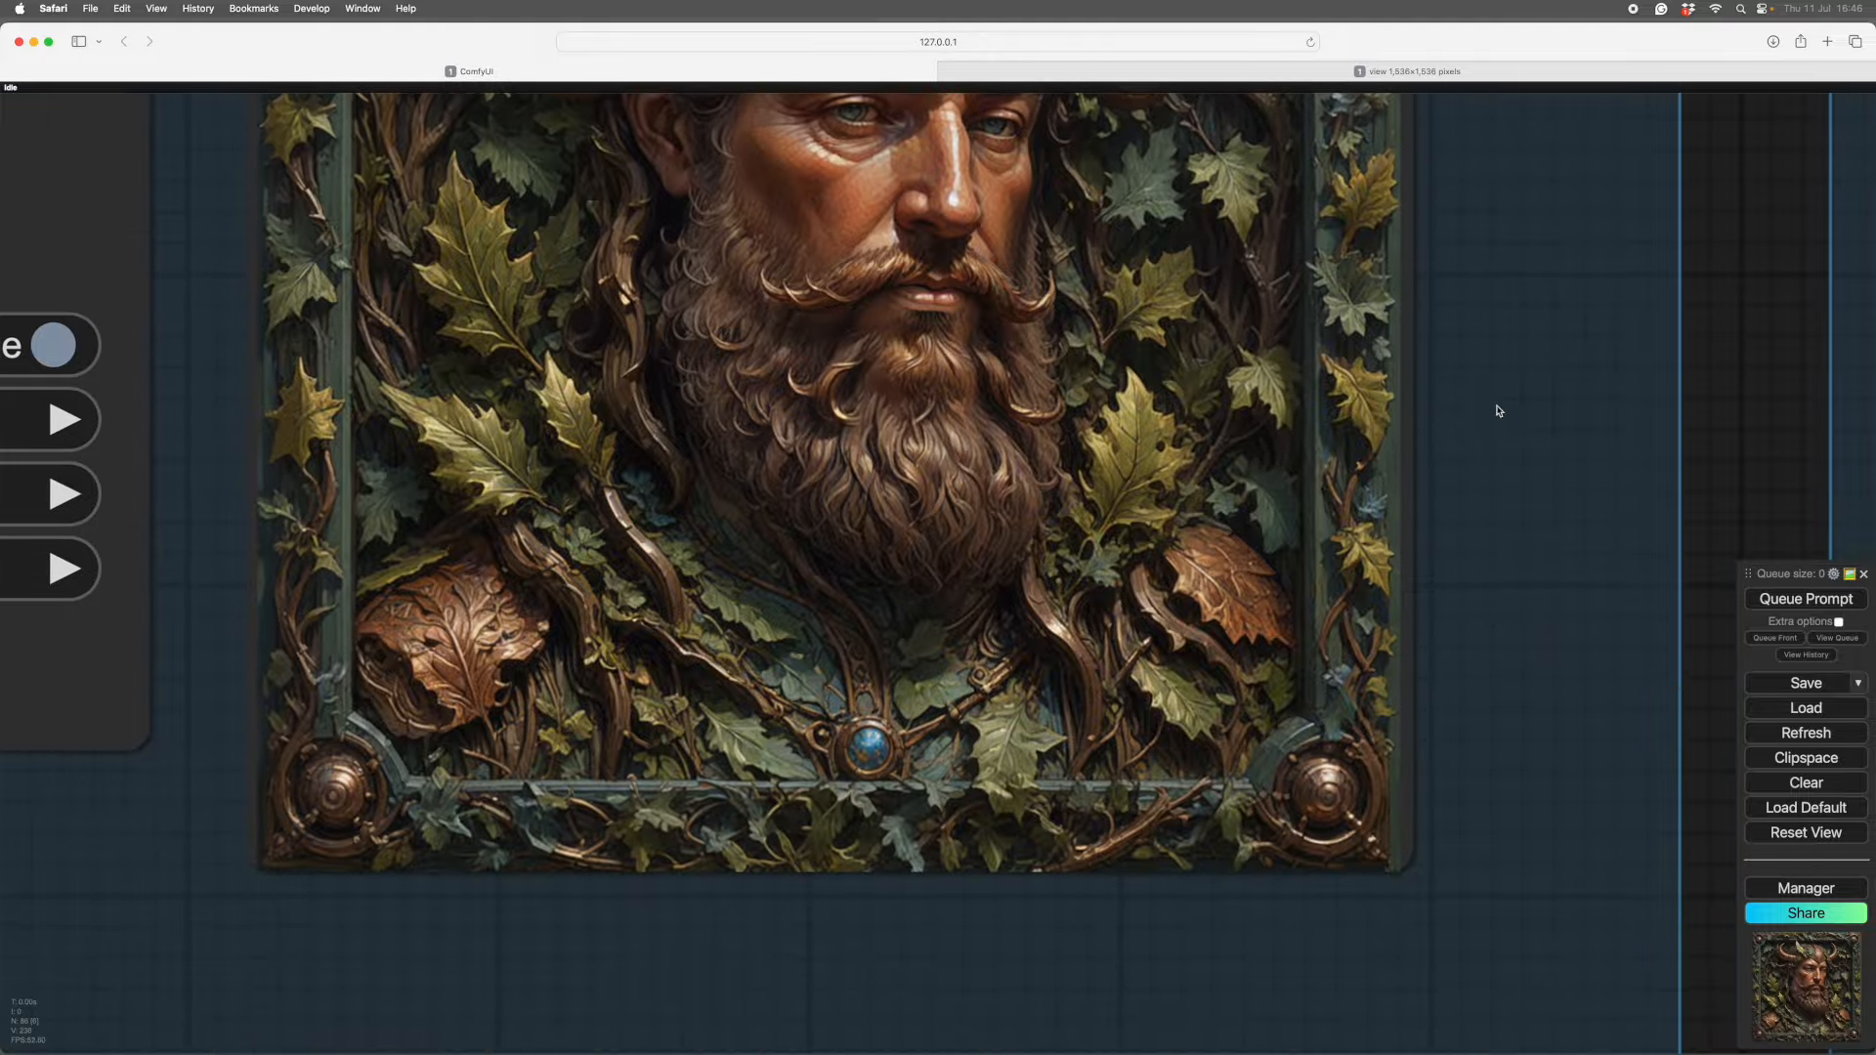
pyautogui.scroll(4, 976, 925)
pyautogui.hscroll(-4, 976, 925)
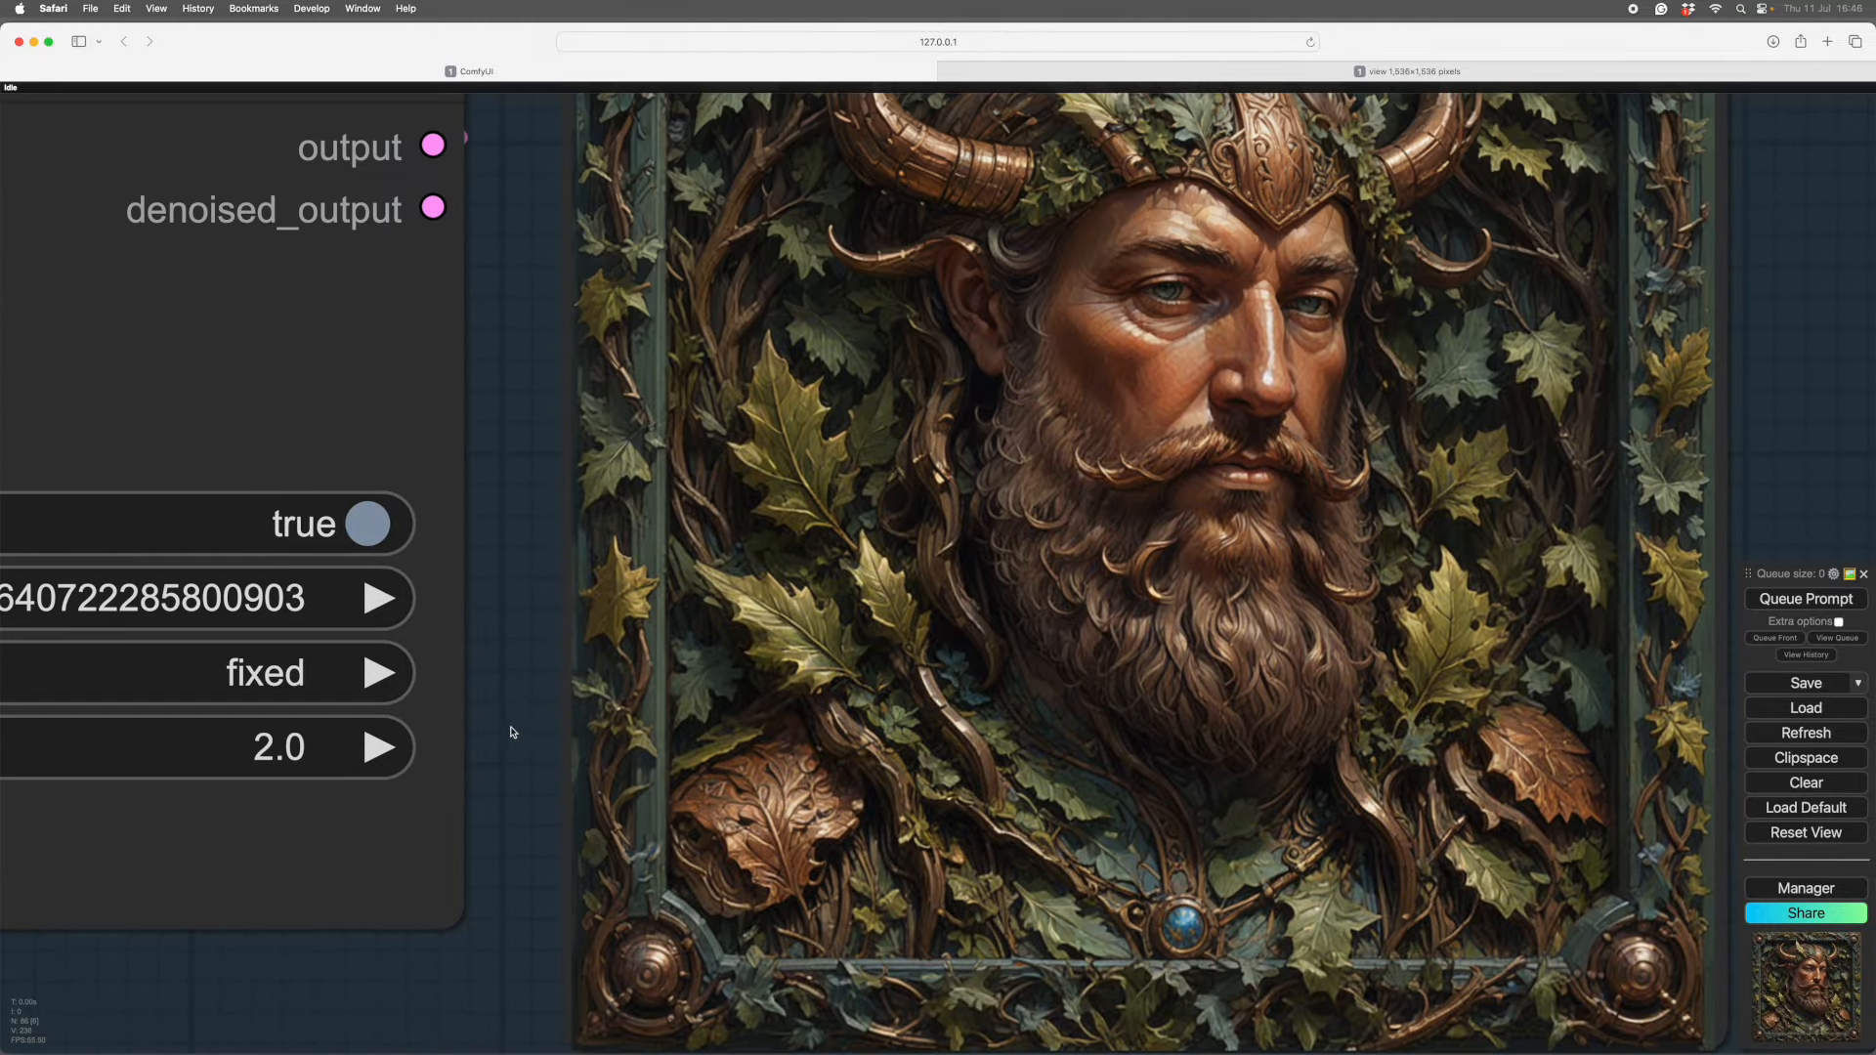
pyautogui.scroll(6, 486, 627)
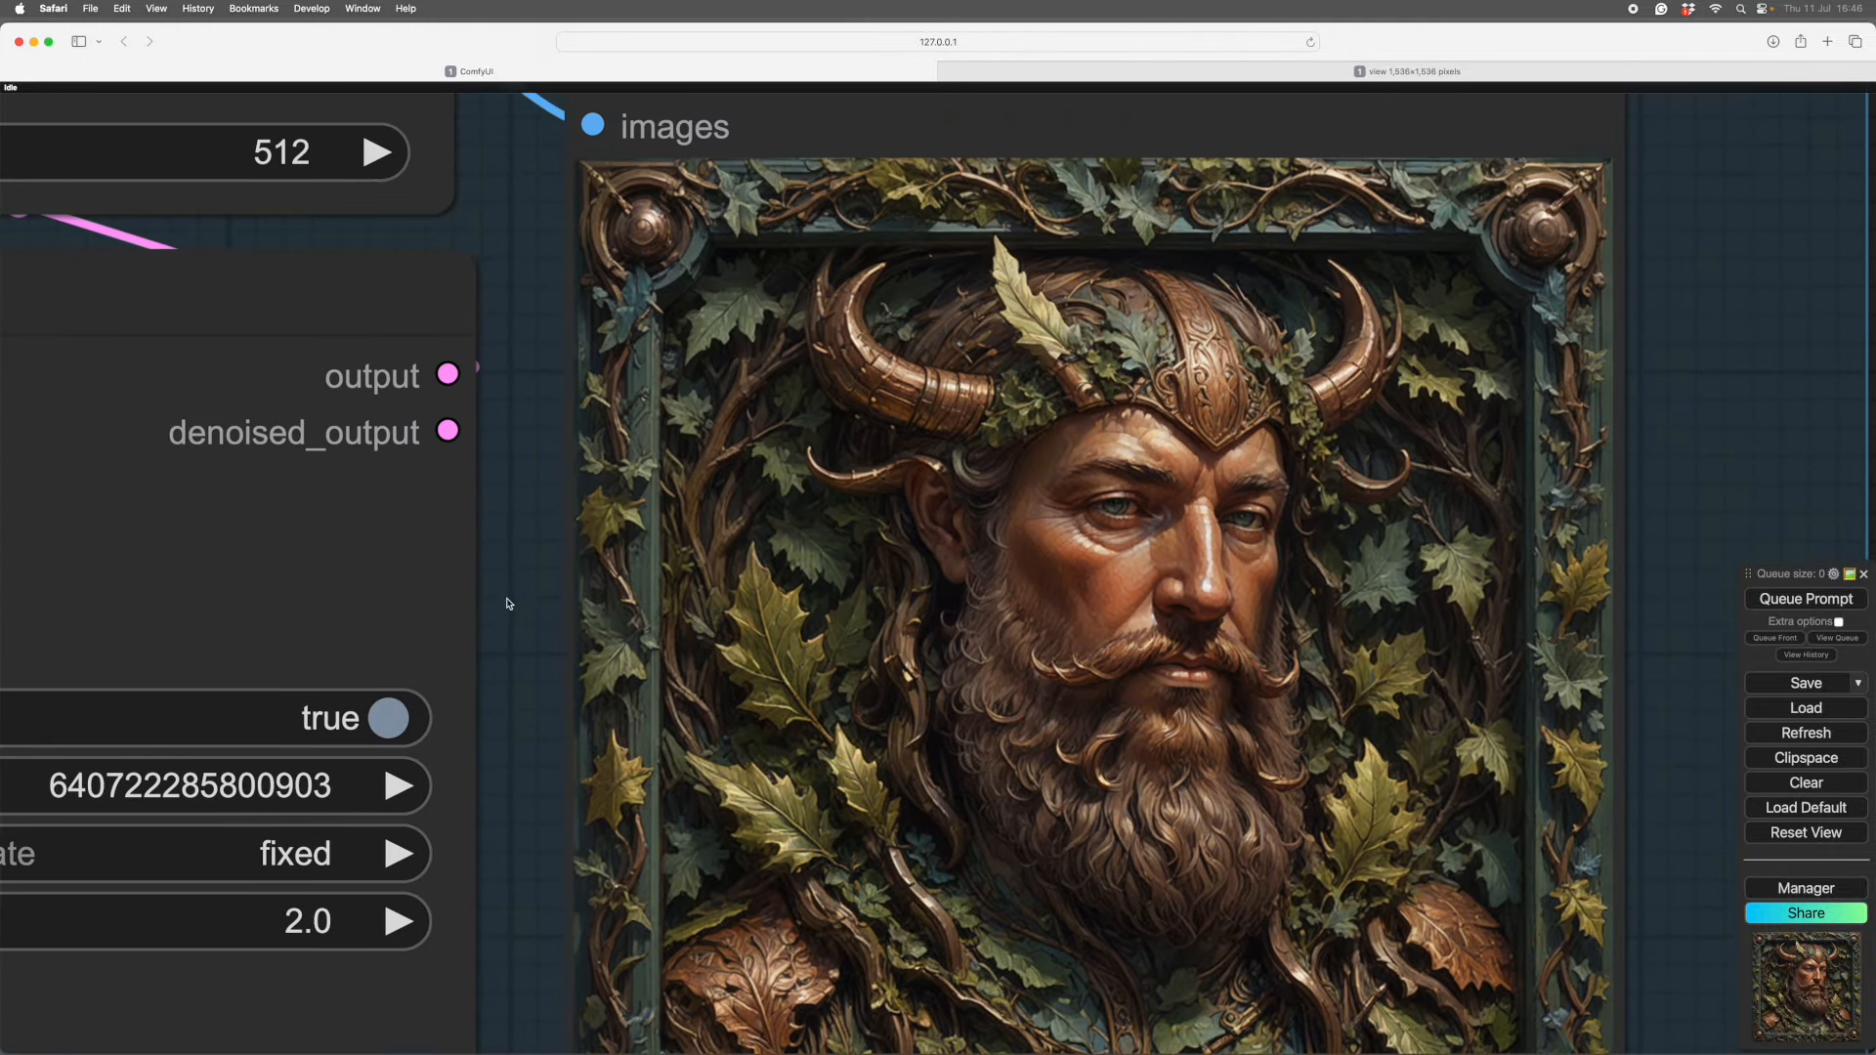
pyautogui.scroll(-5, 509, 681)
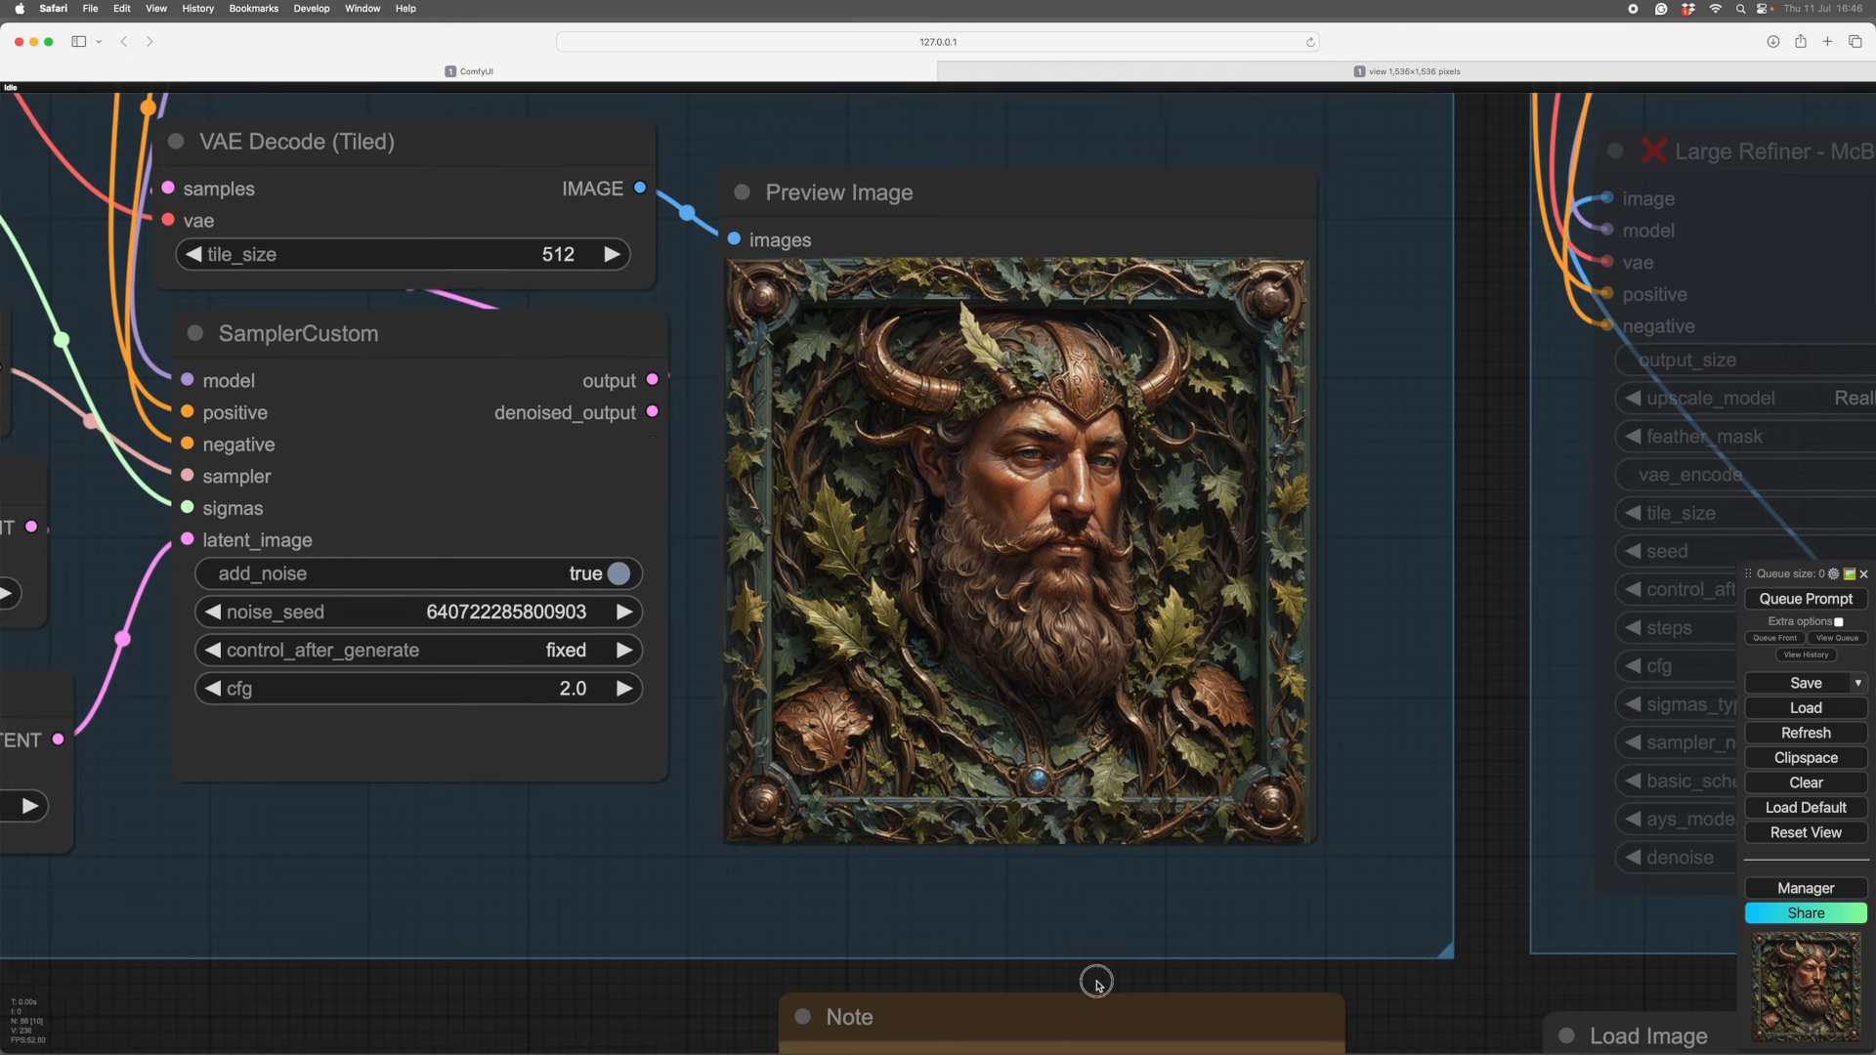
# - Review the Refine group's sampler settings beside its preview and read the note about upscaling or editing the image externally
pyautogui.moveTo(699, 1006); pyautogui.dragTo(778, 988)
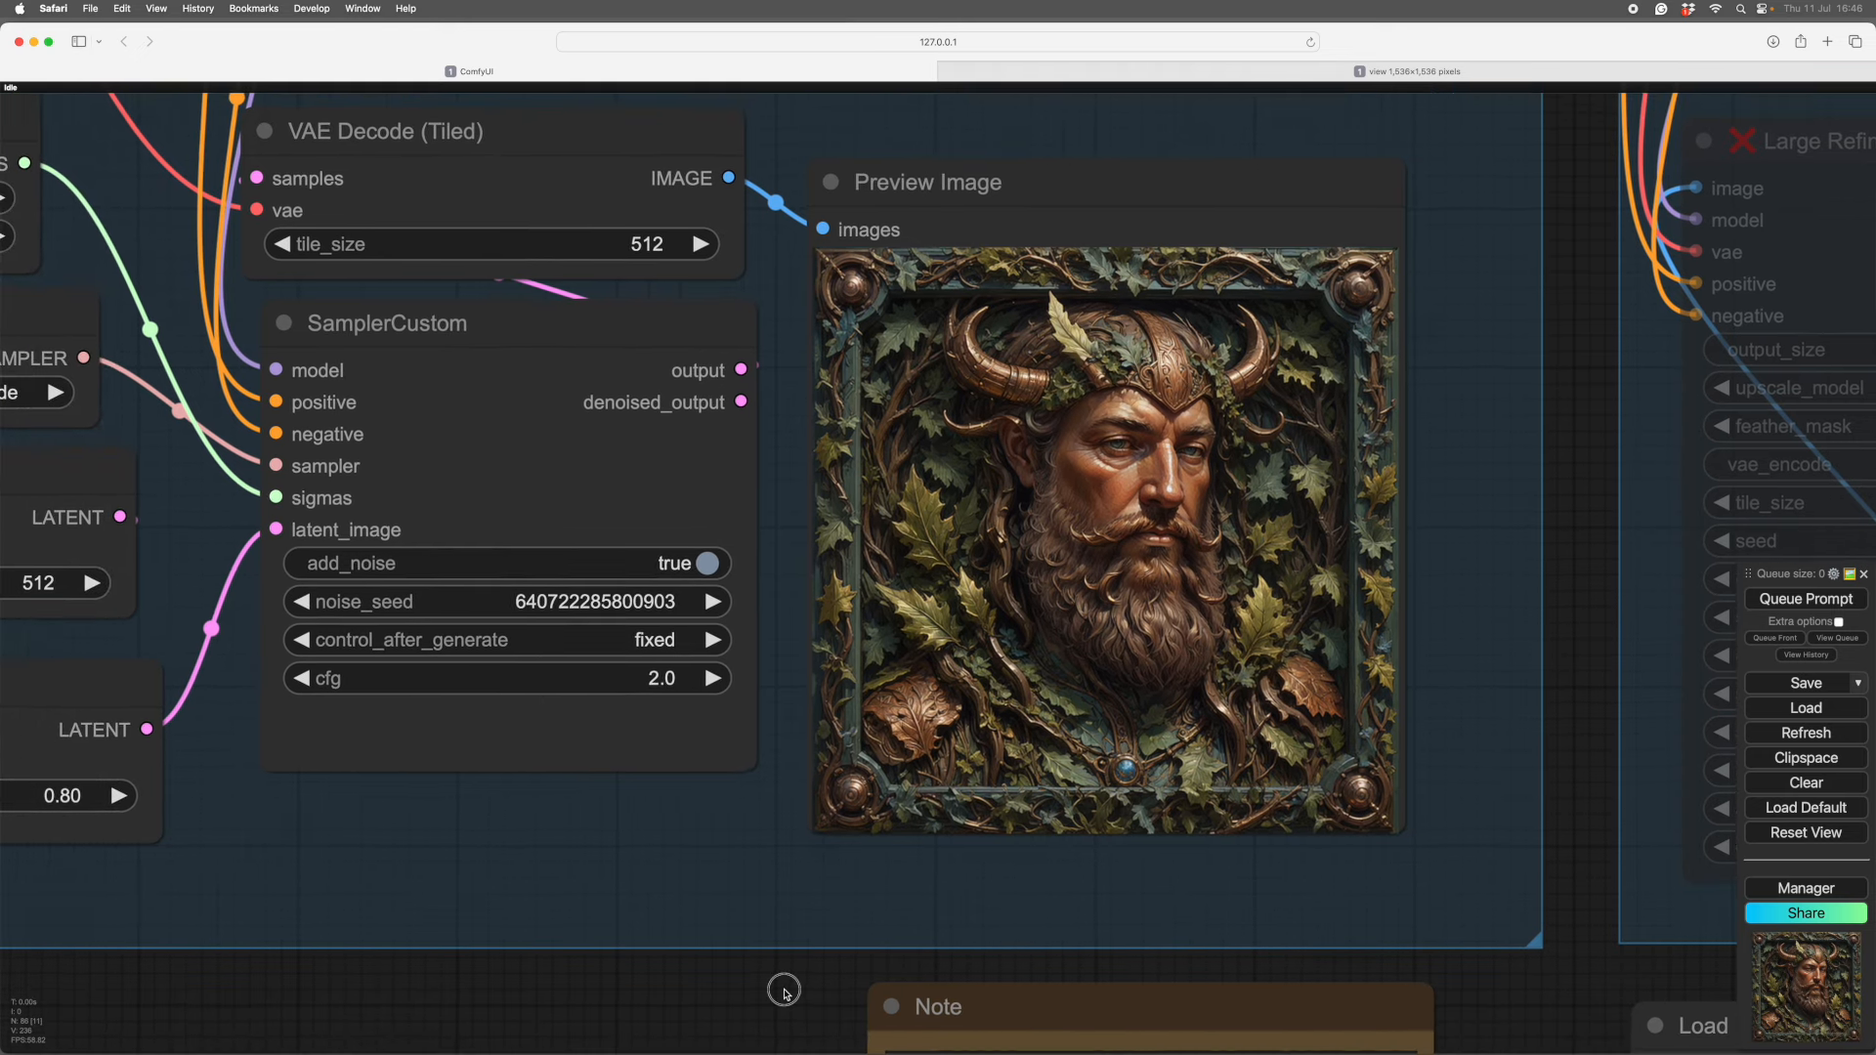
pyautogui.click(1532, 1014)
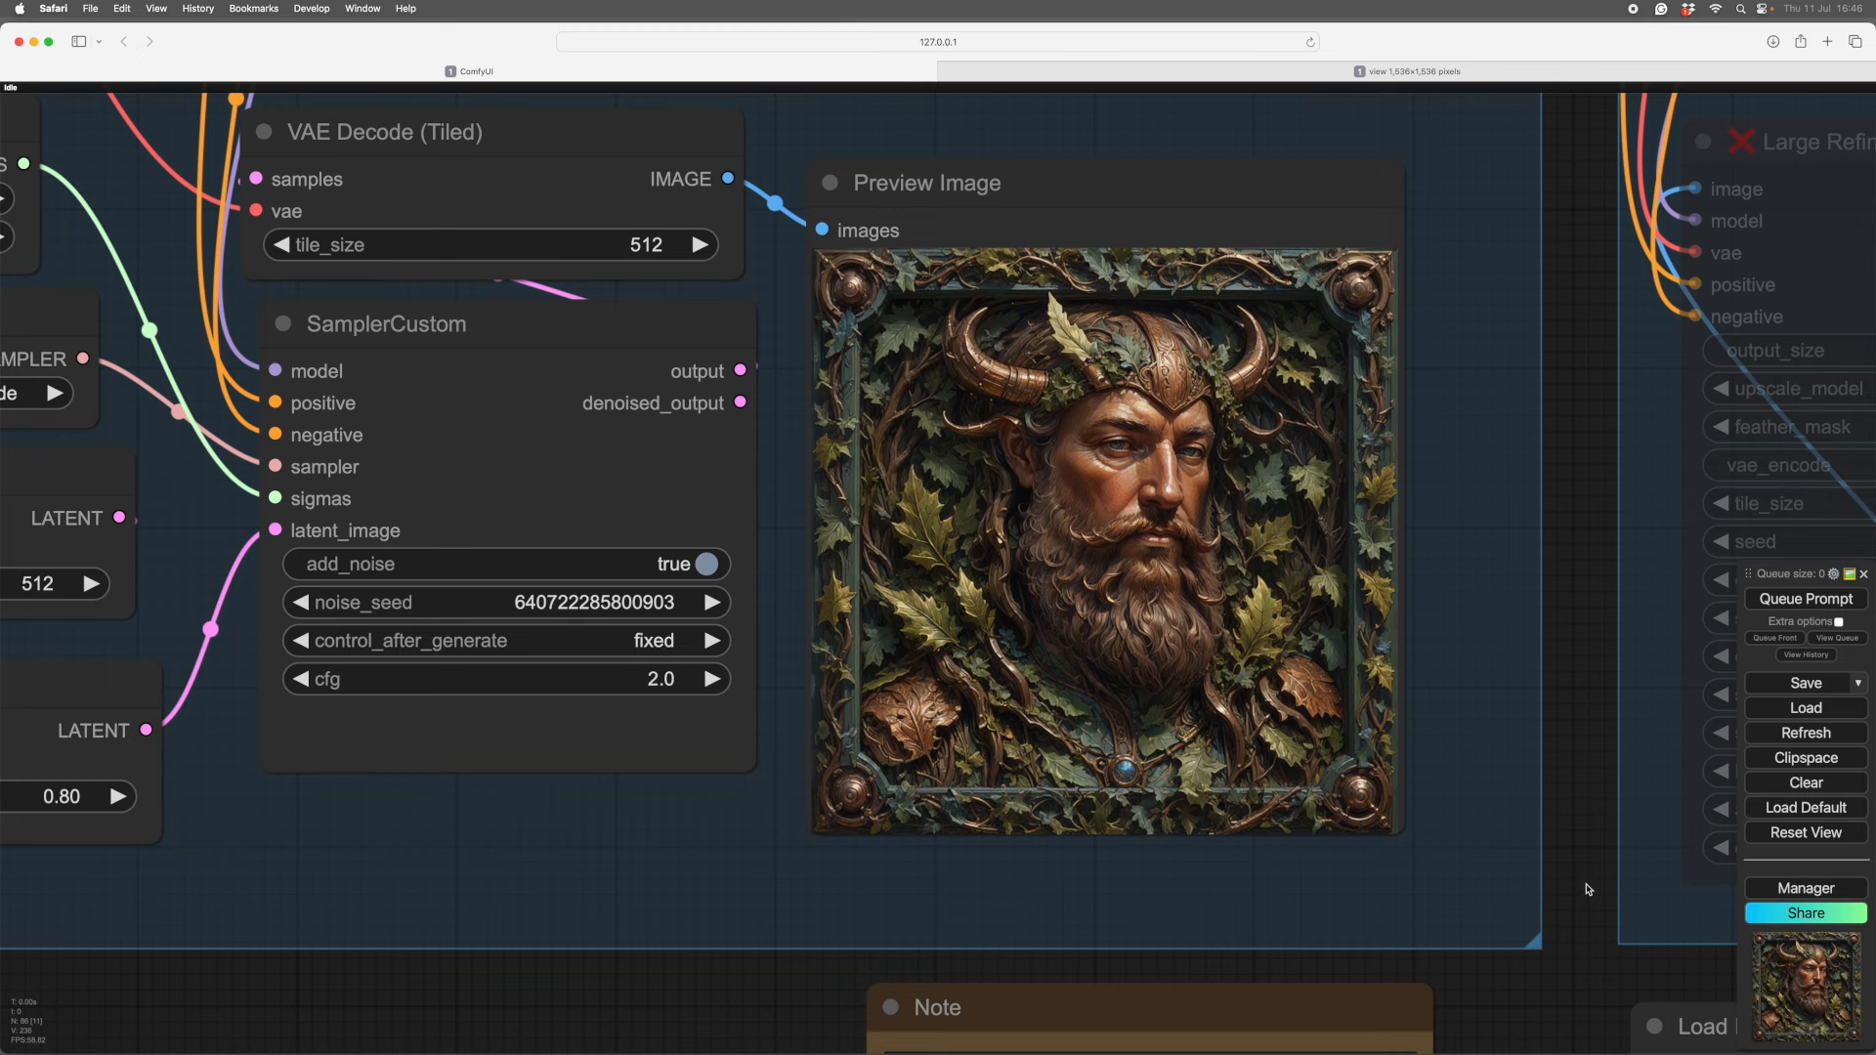
pyautogui.moveTo(1503, 1009); pyautogui.dragTo(1512, 1003)
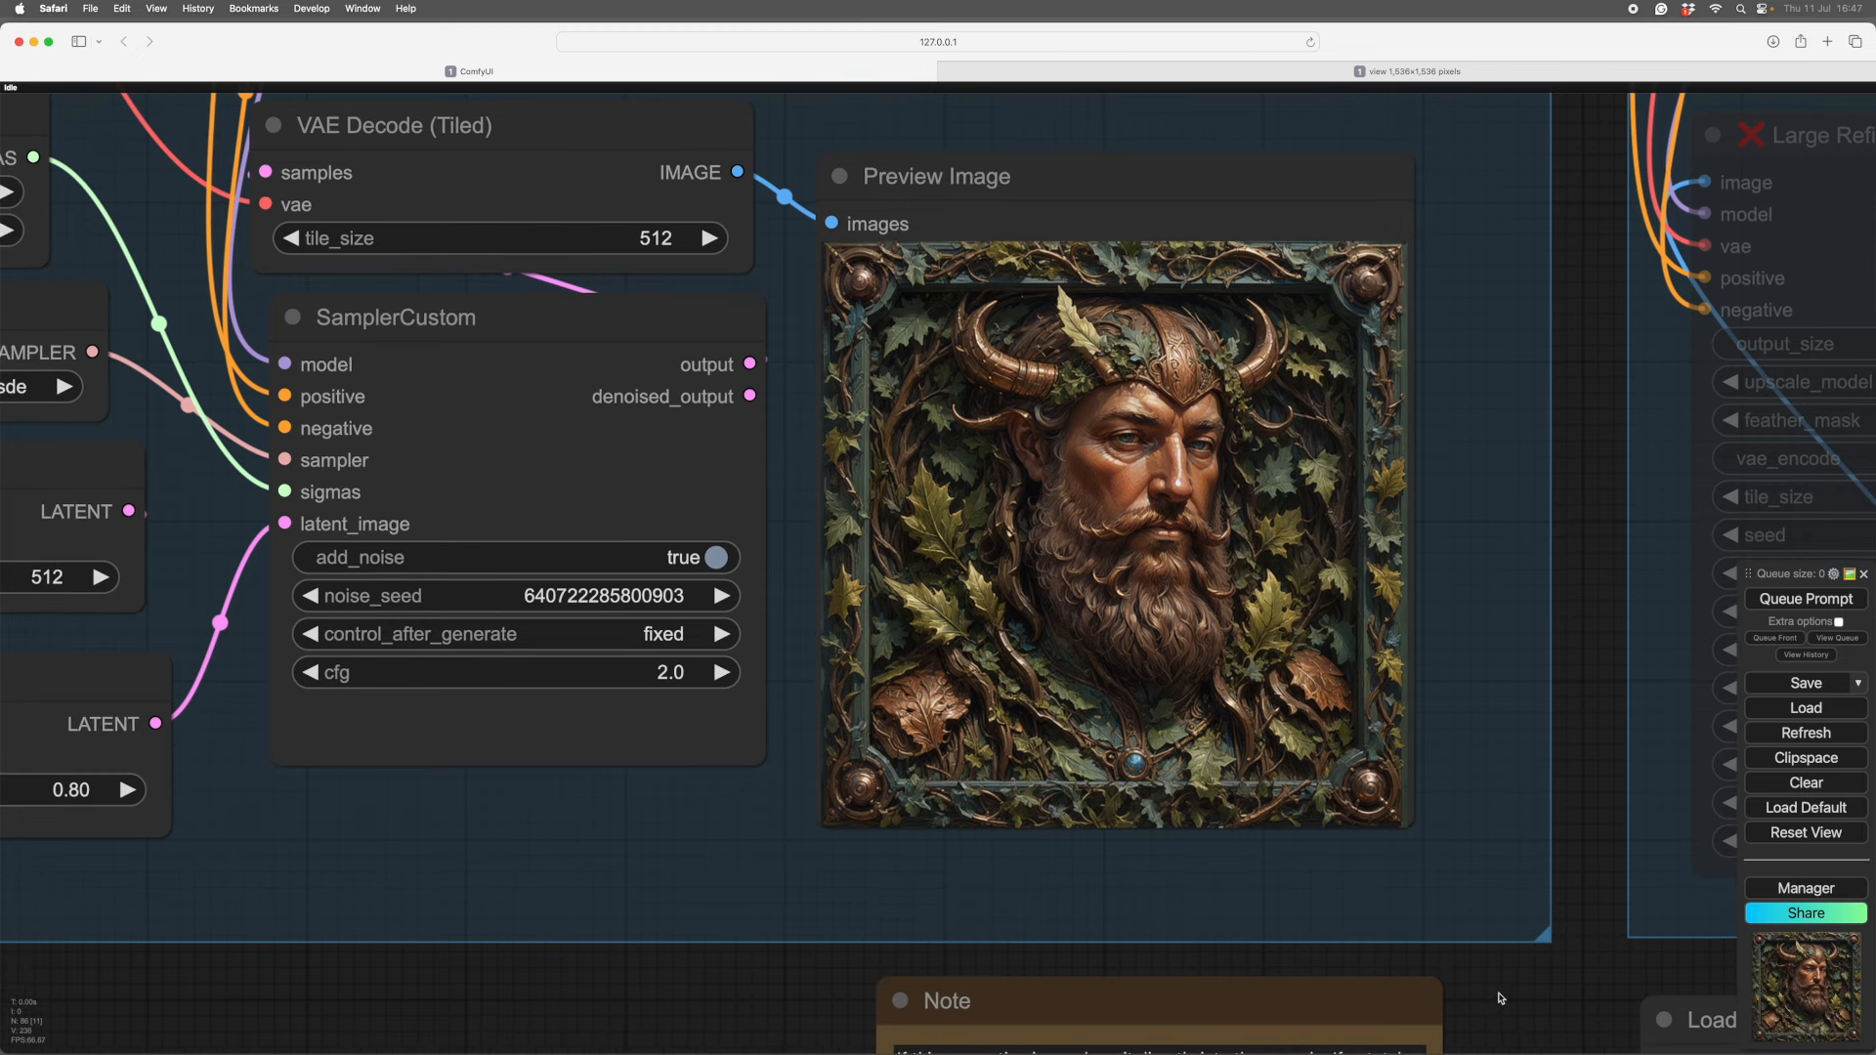
pyautogui.moveTo(1492, 976)
pyautogui.mouseDown()
pyautogui.moveTo(1482, 909)
pyautogui.moveTo(1507, 962)
pyautogui.mouseUp()
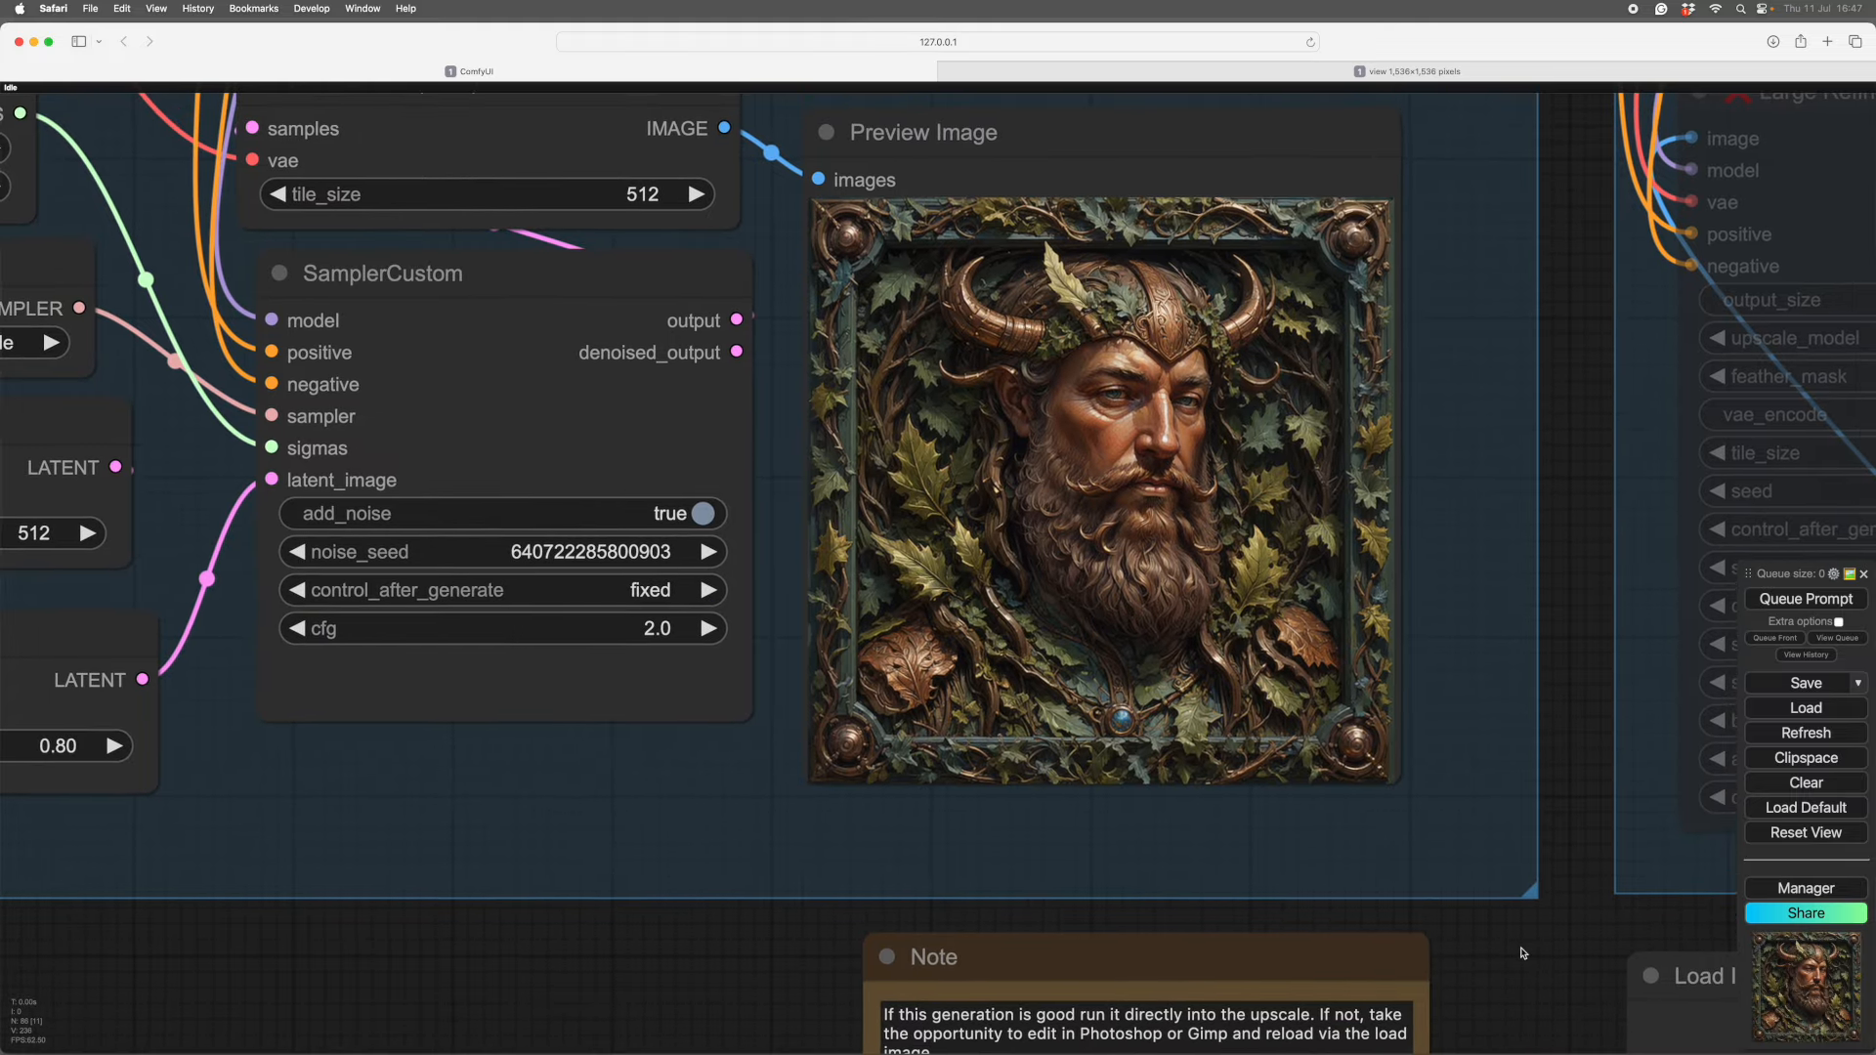
pyautogui.scroll(-4, 1521, 953)
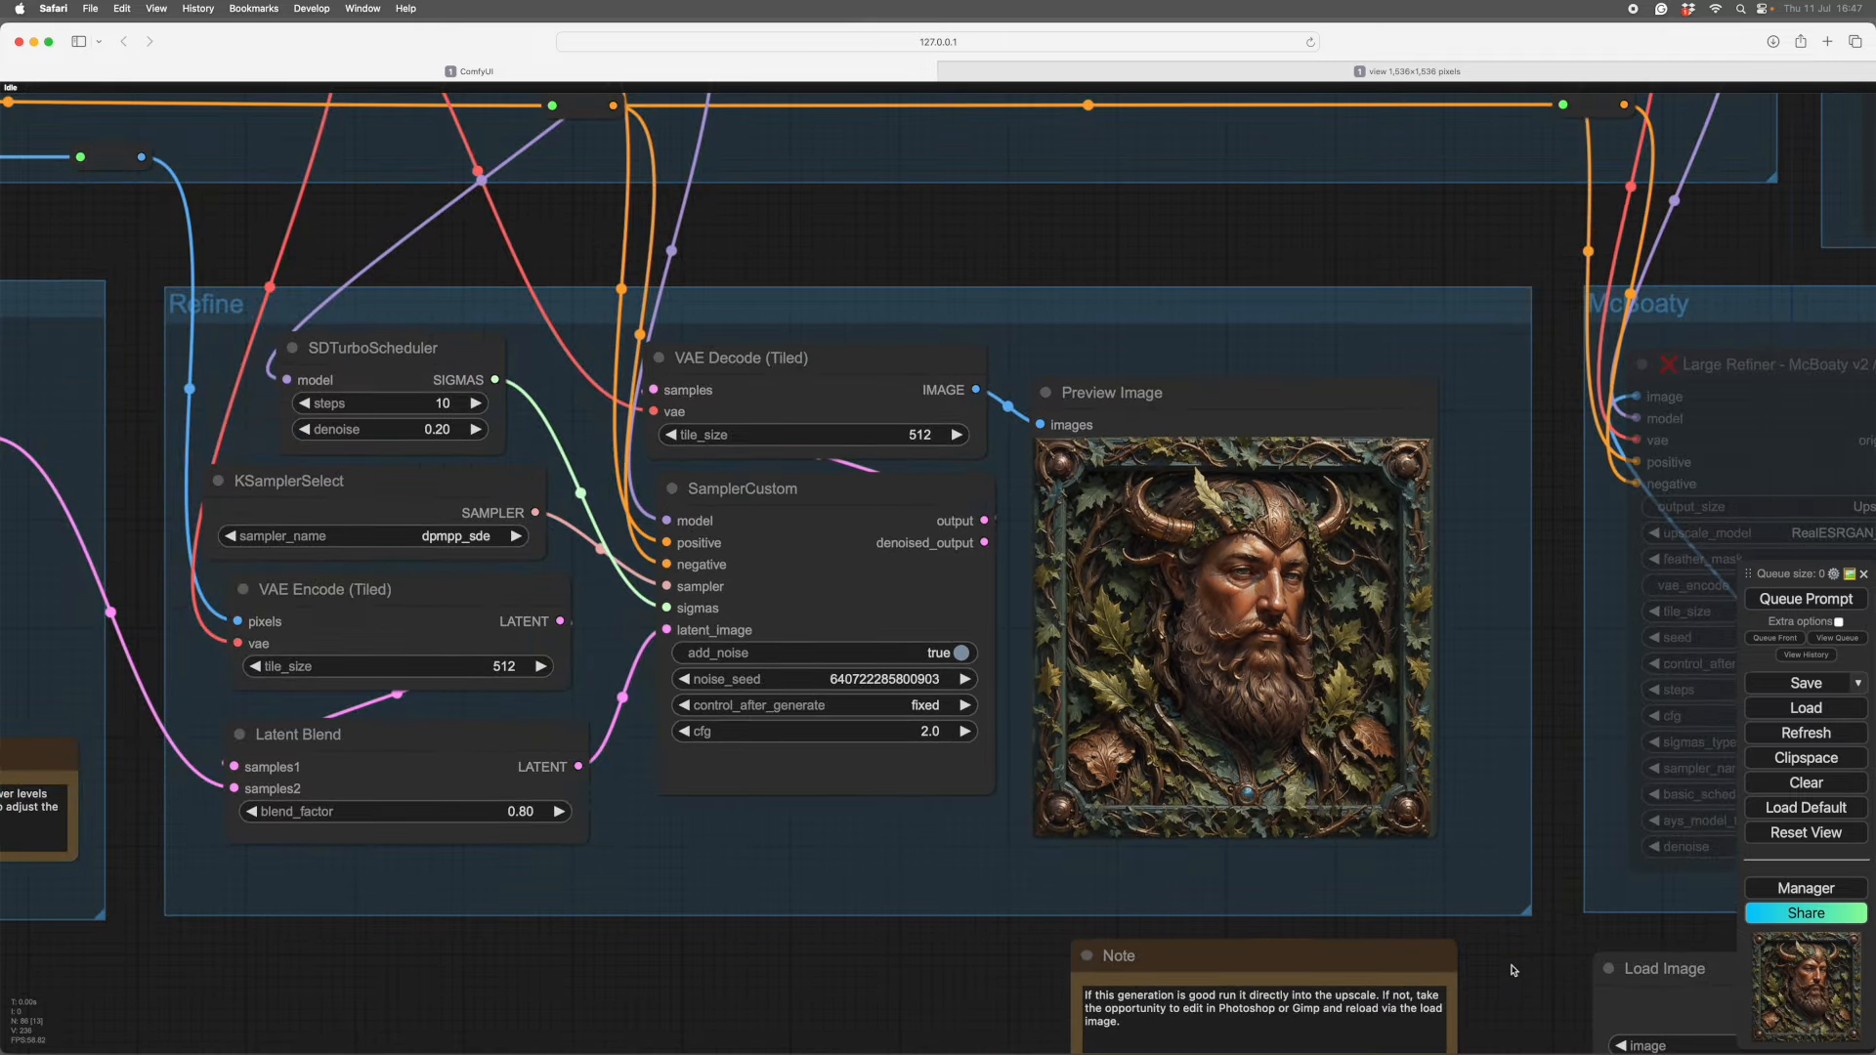
pyautogui.moveTo(1513, 970); pyautogui.dragTo(1463, 854)
pyautogui.scroll(4, 1457, 775)
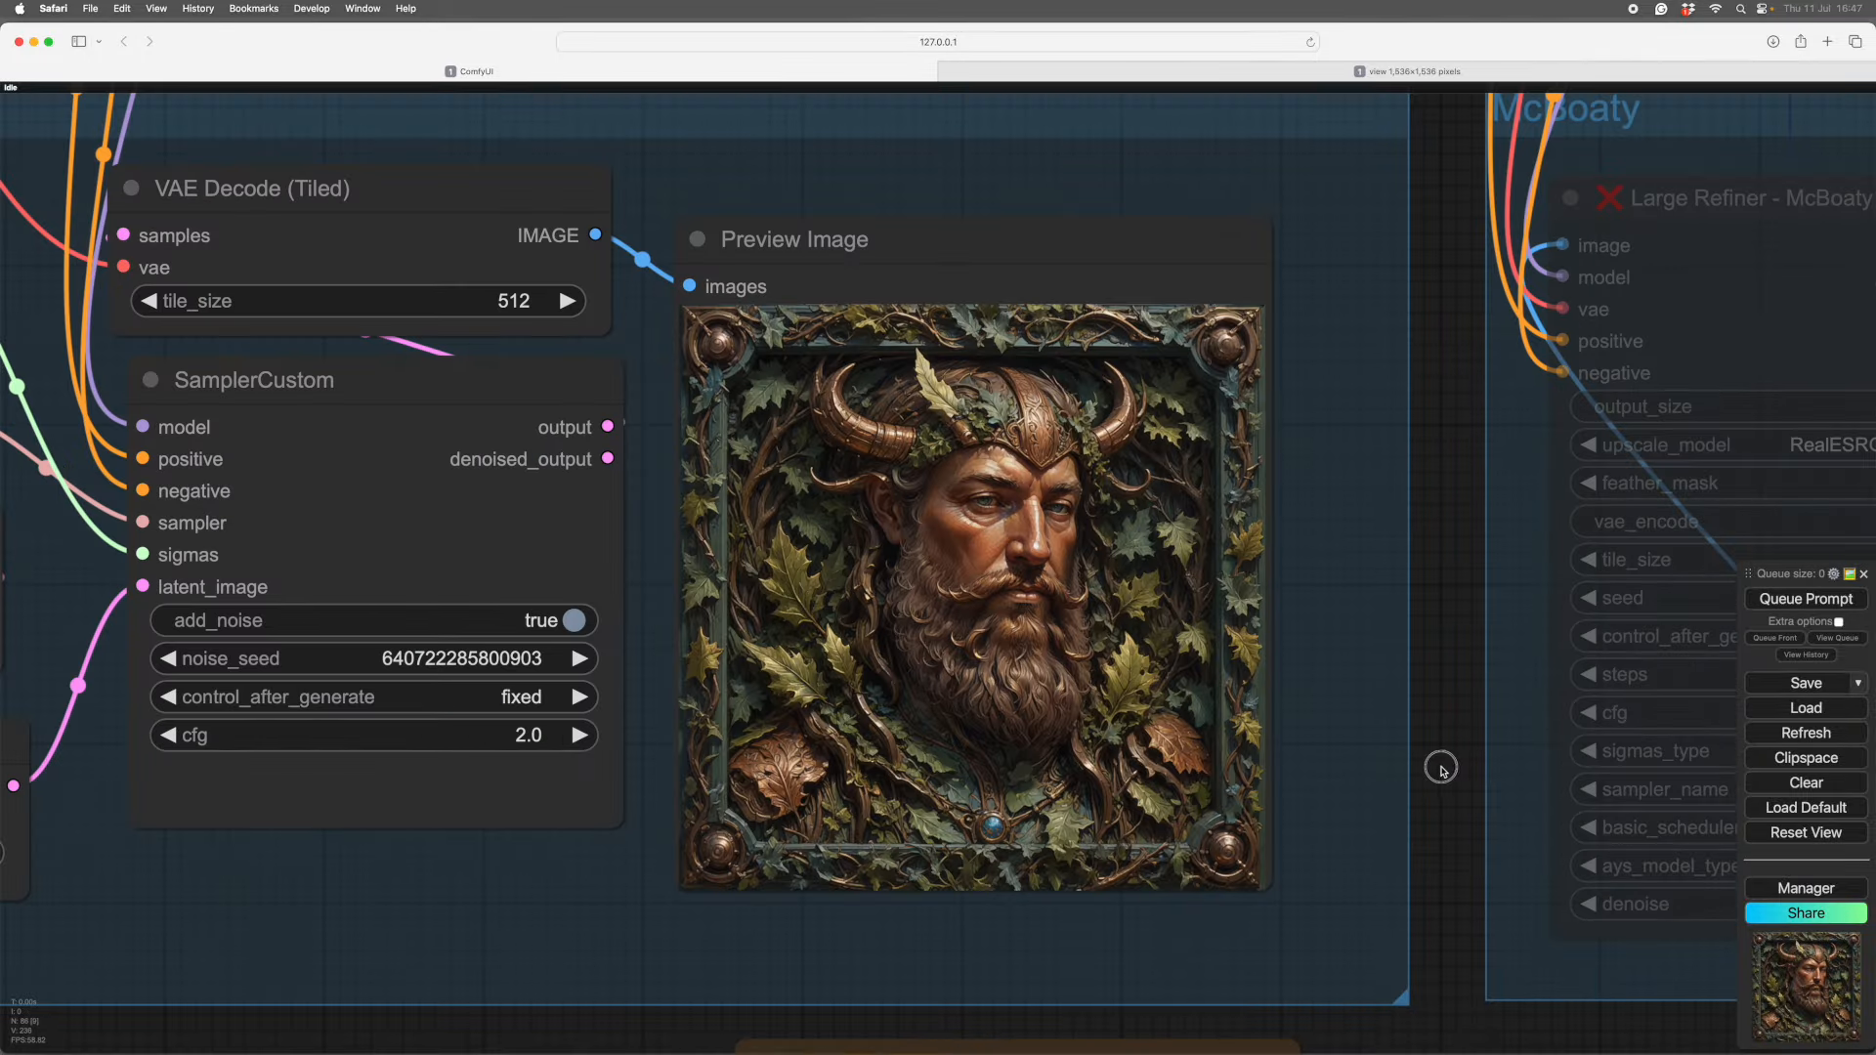
pyautogui.moveTo(1442, 769); pyautogui.dragTo(1503, 779)
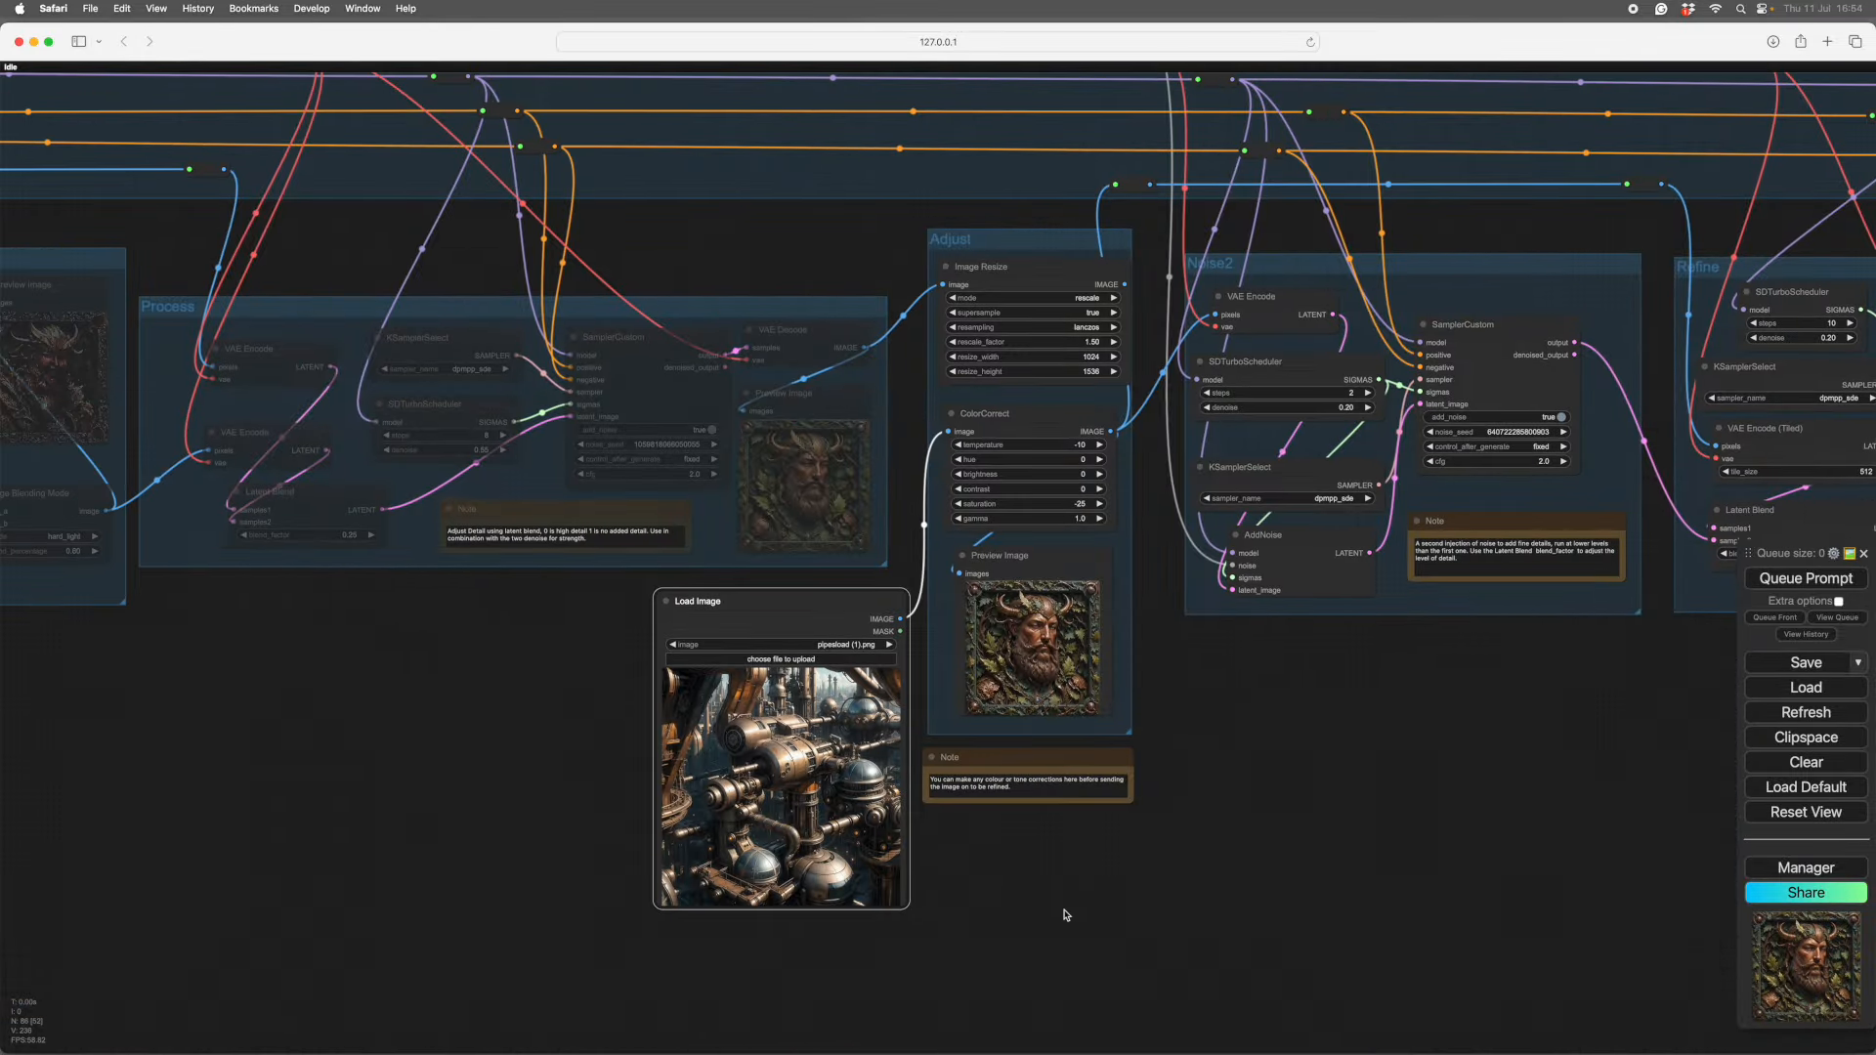
# - Inspect the pipesload (1).png picture in the Load Image node that feeds the Adjust group's ColorCorrect node
pyautogui.scroll(-2, 1256, 929)
pyautogui.scroll(6, 1202, 888)
pyautogui.moveTo(1202, 888); pyautogui.dragTo(1391, 833)
pyautogui.scroll(3, 1269, 855)
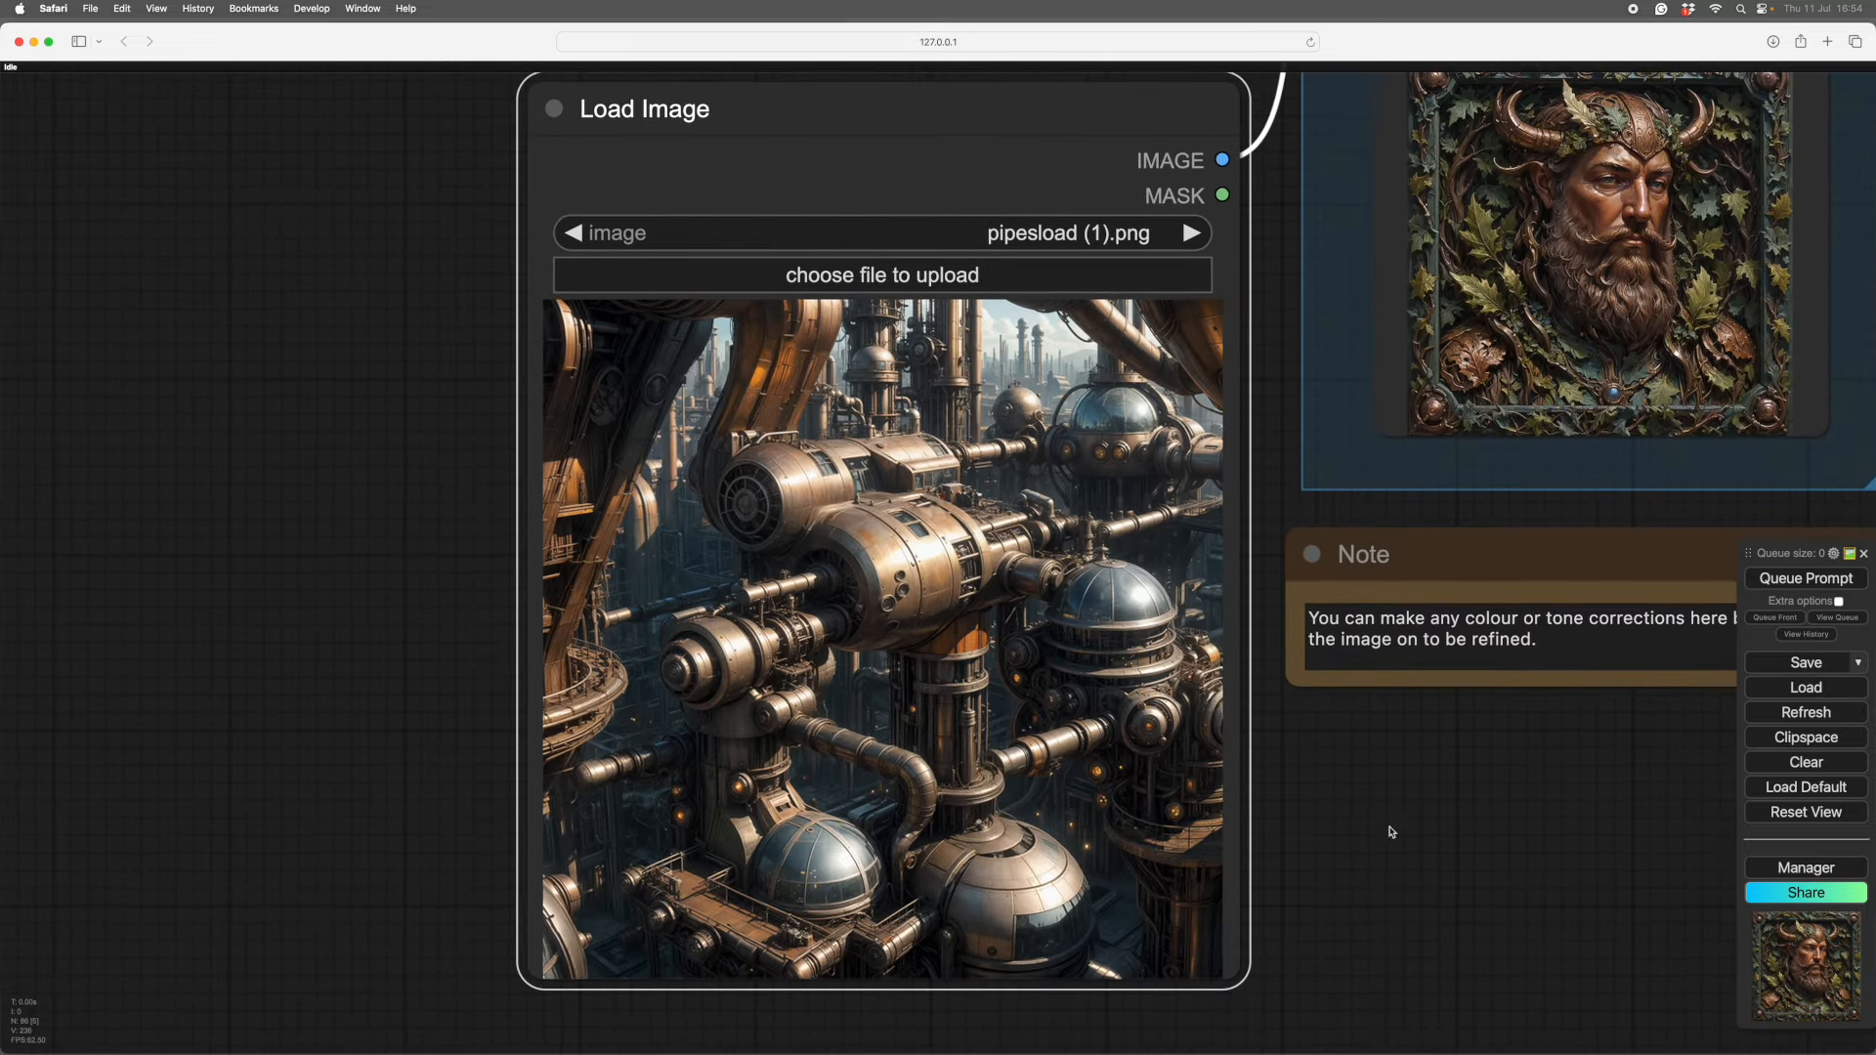
pyautogui.scroll(-5, 407, 546)
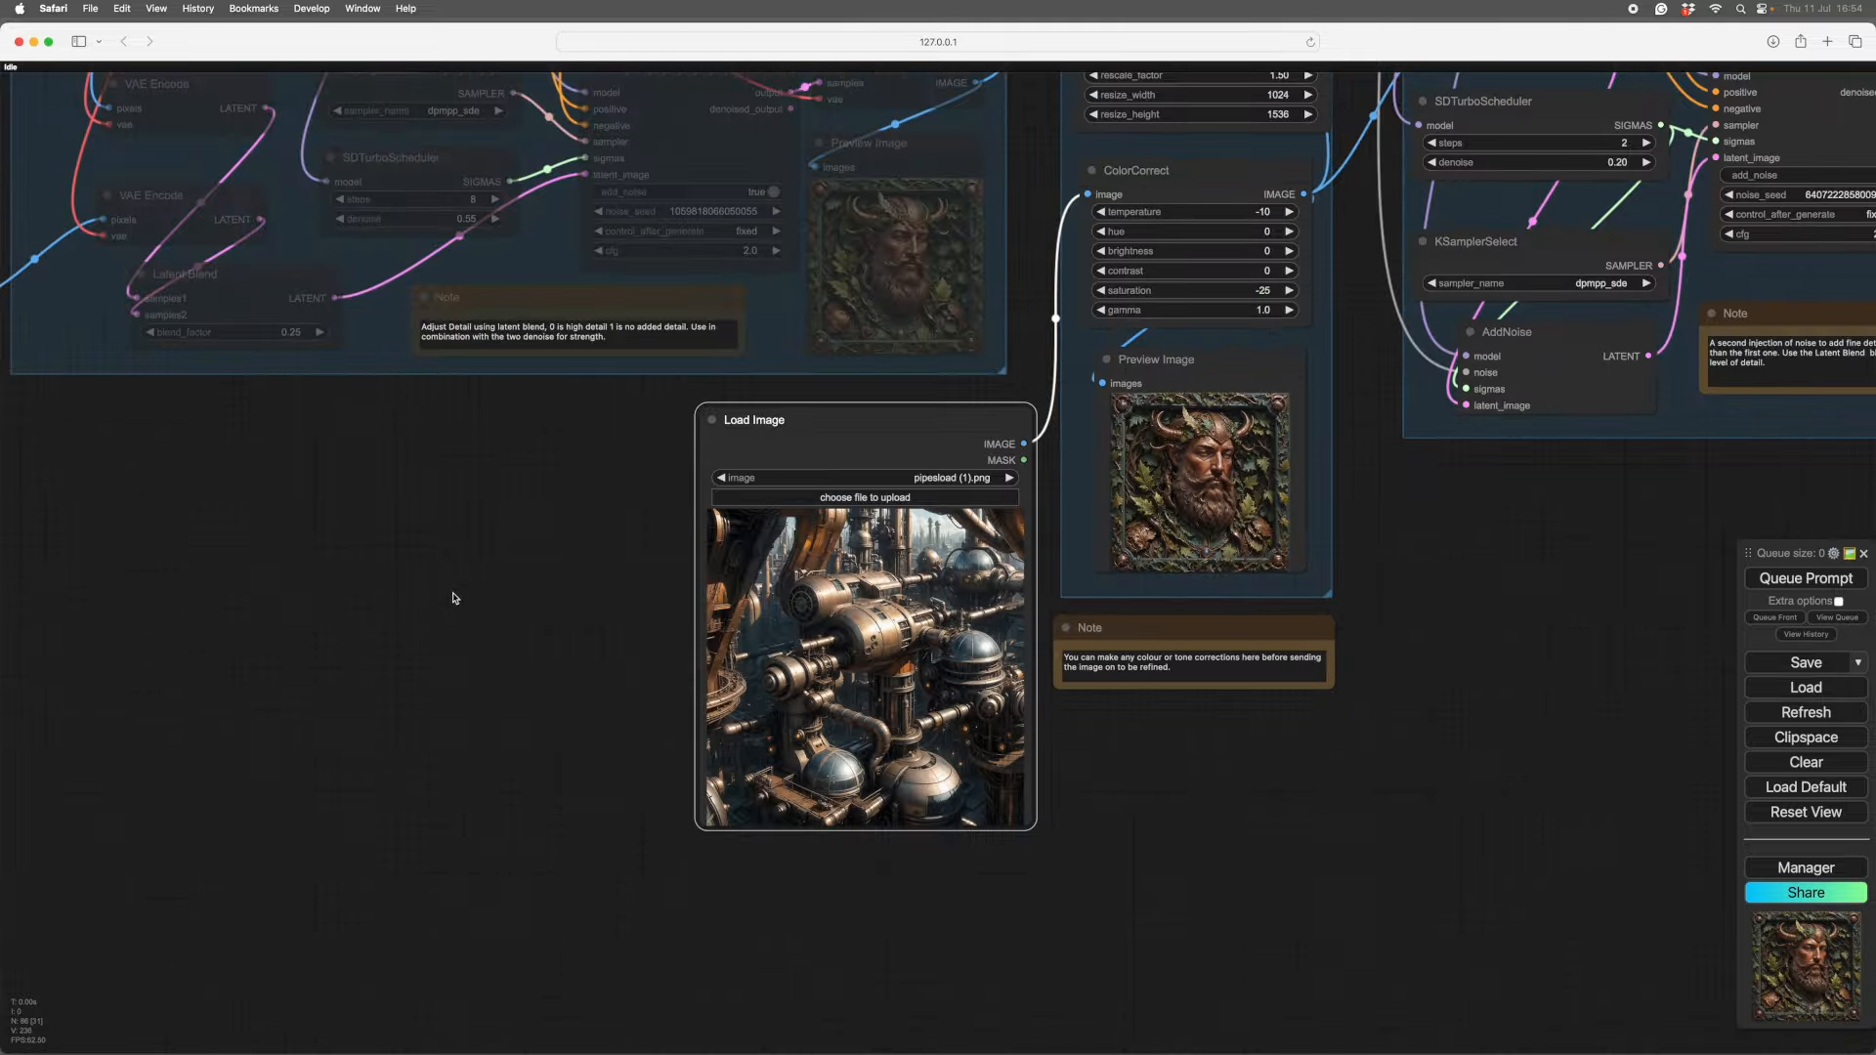
# - Look over the bypassed MakeNoise and Process groups leading up to the Adjust group
pyautogui.moveTo(426, 606); pyautogui.dragTo(992, 691)
pyautogui.scroll(-3, 728, 703)
pyautogui.moveTo(728, 702); pyautogui.dragTo(1072, 716)
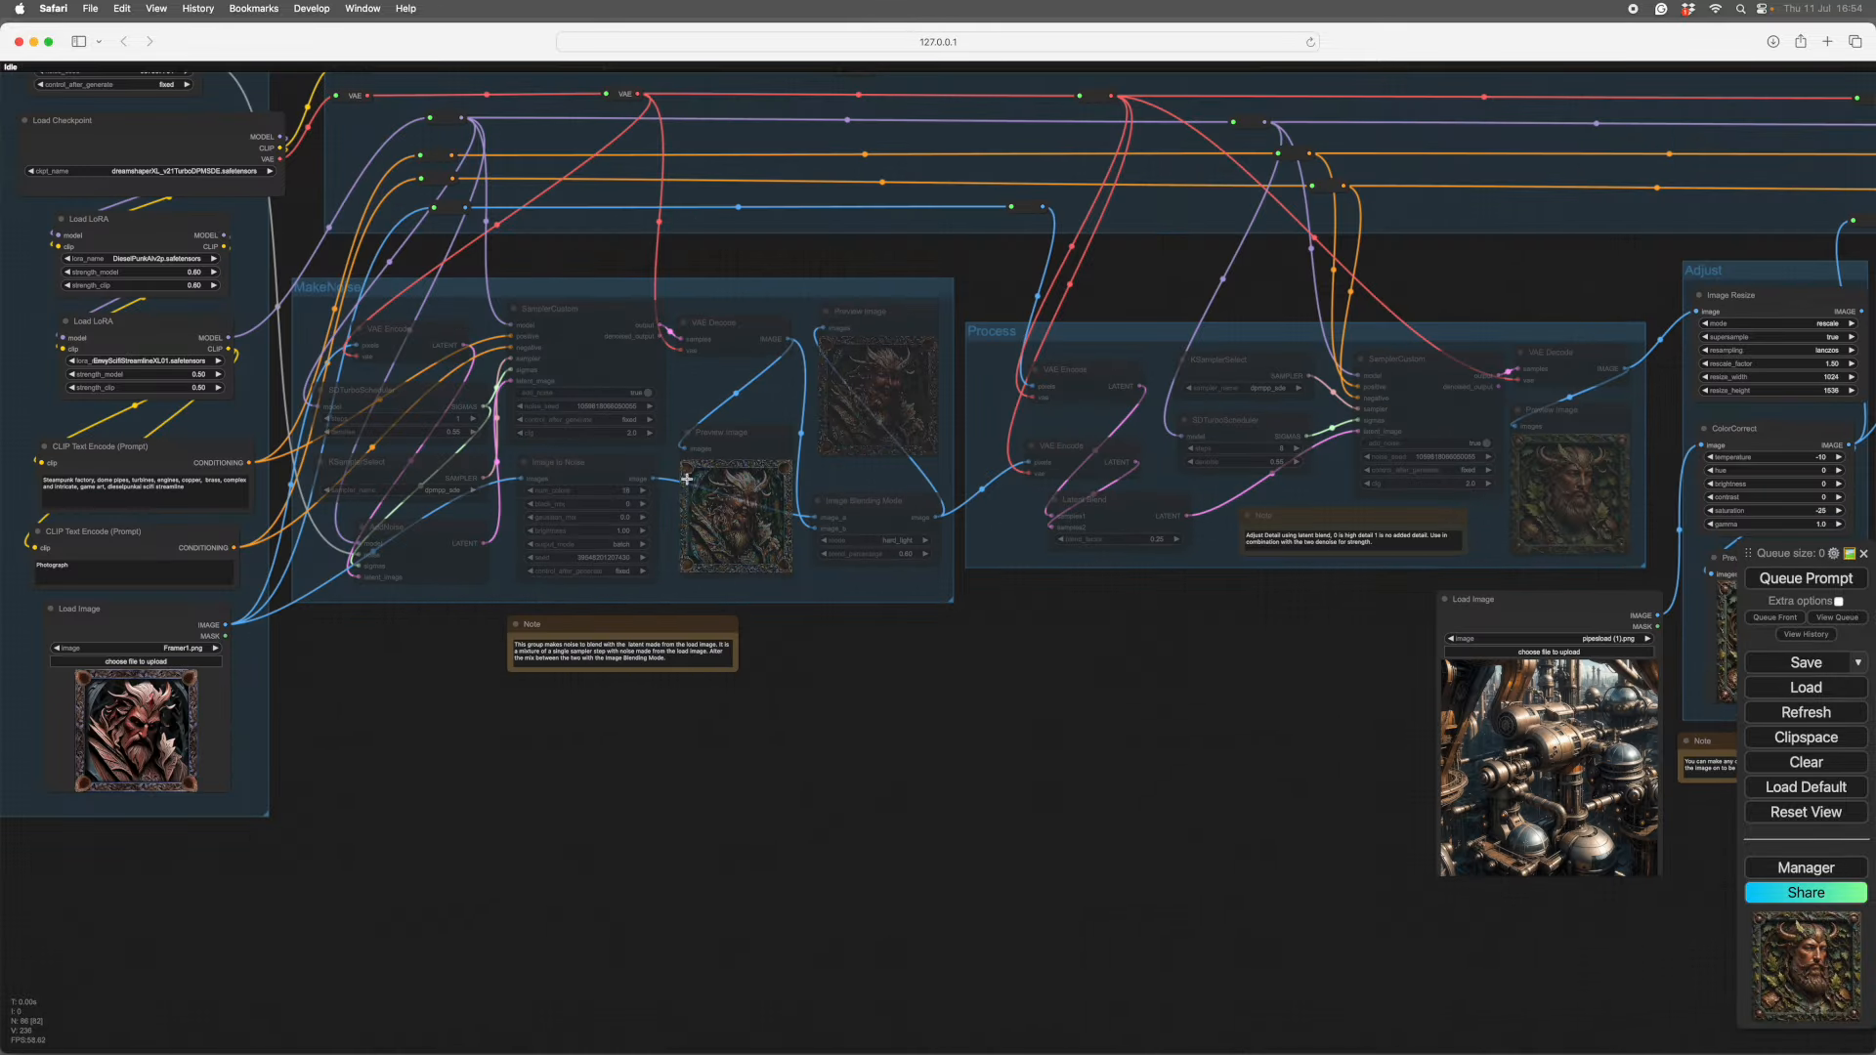
pyautogui.hscroll(5, 850, 723)
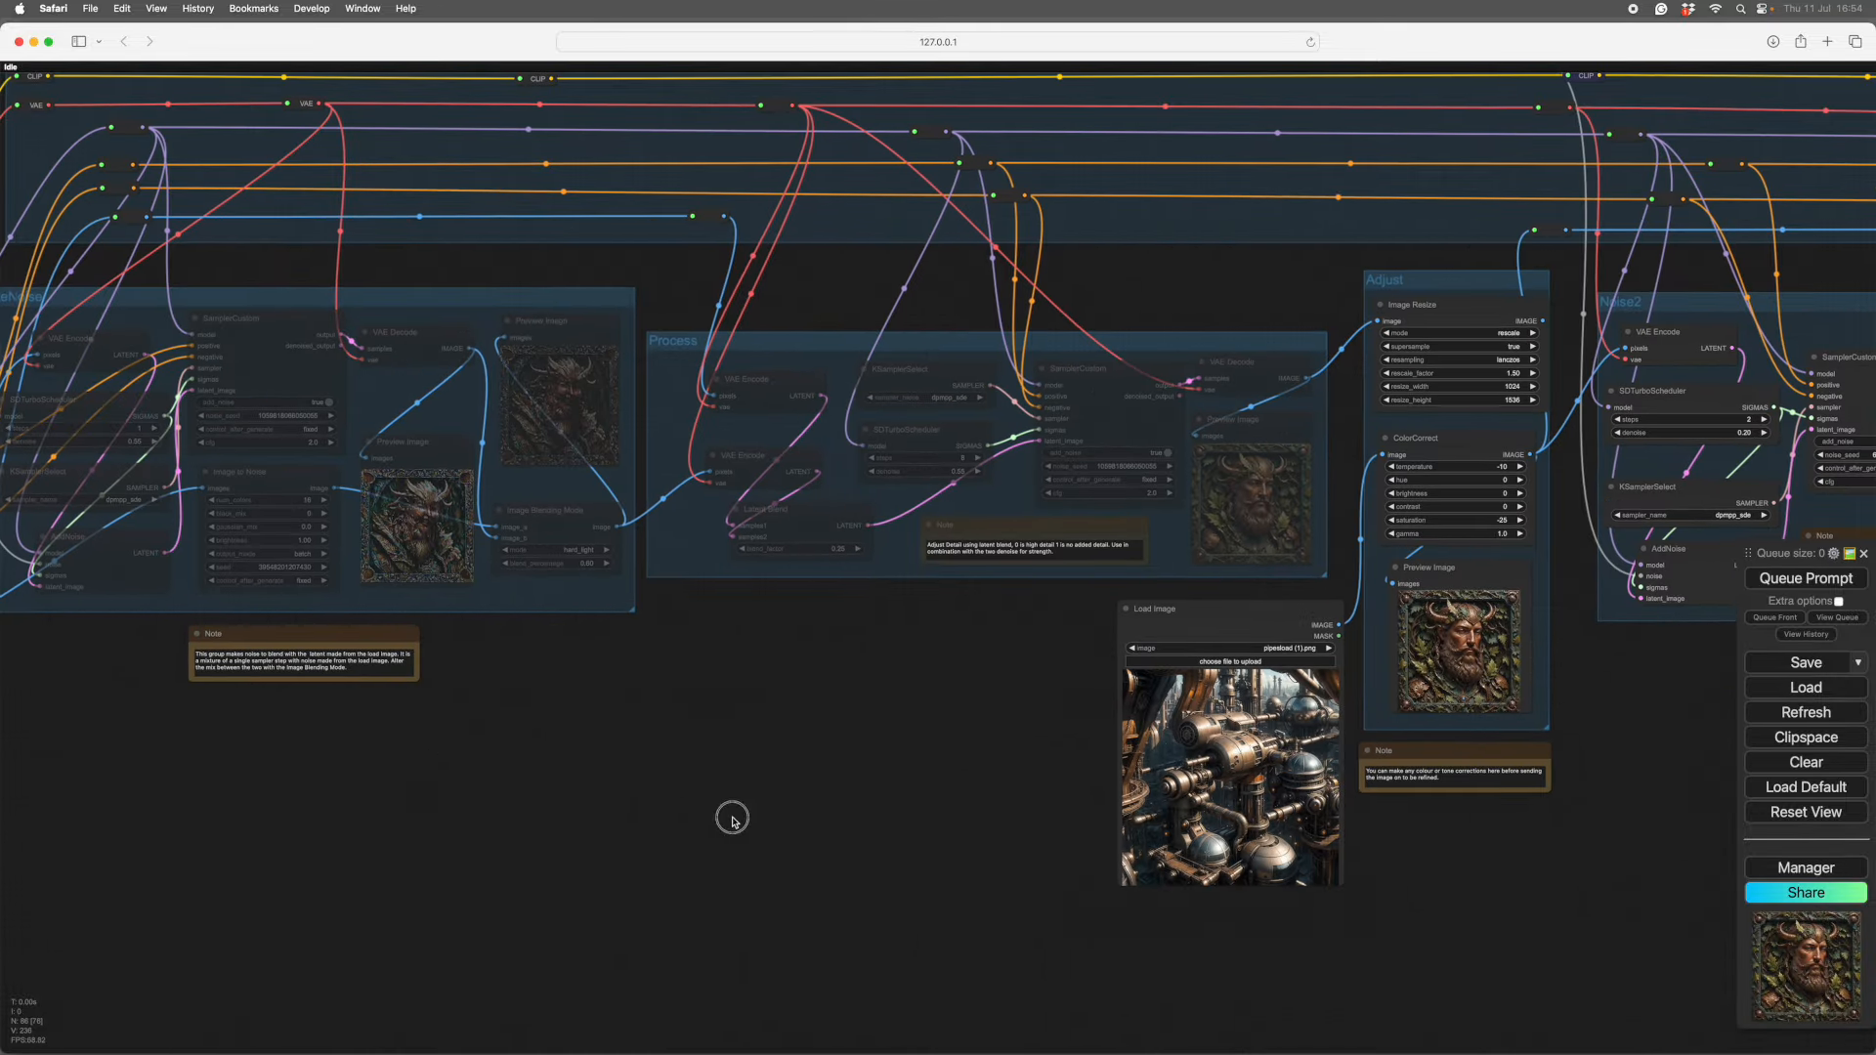
pyautogui.hscroll(3, 880, 684)
pyautogui.scroll(-2, 684, 791)
pyautogui.hscroll(2, 684, 791)
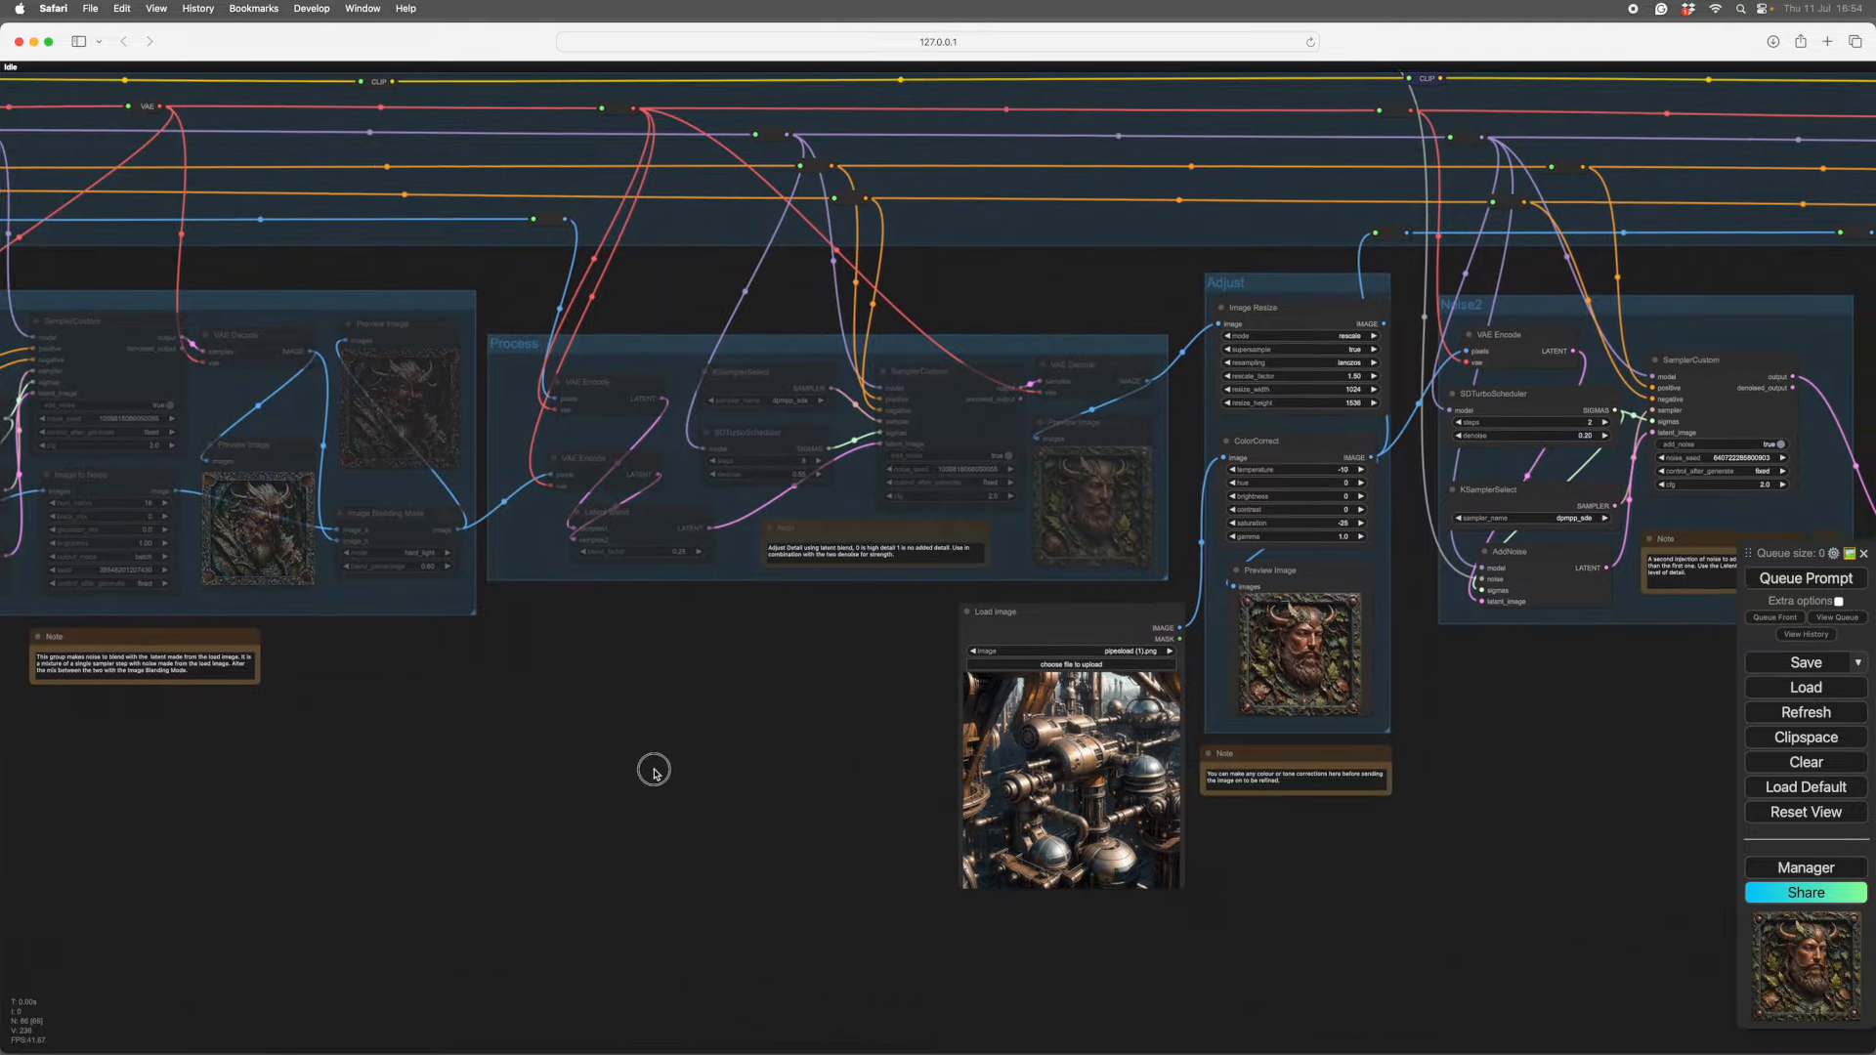
# - Check the LoRA models, text prompts and source image in the Load group
pyautogui.hscroll(-10, 593, 832)
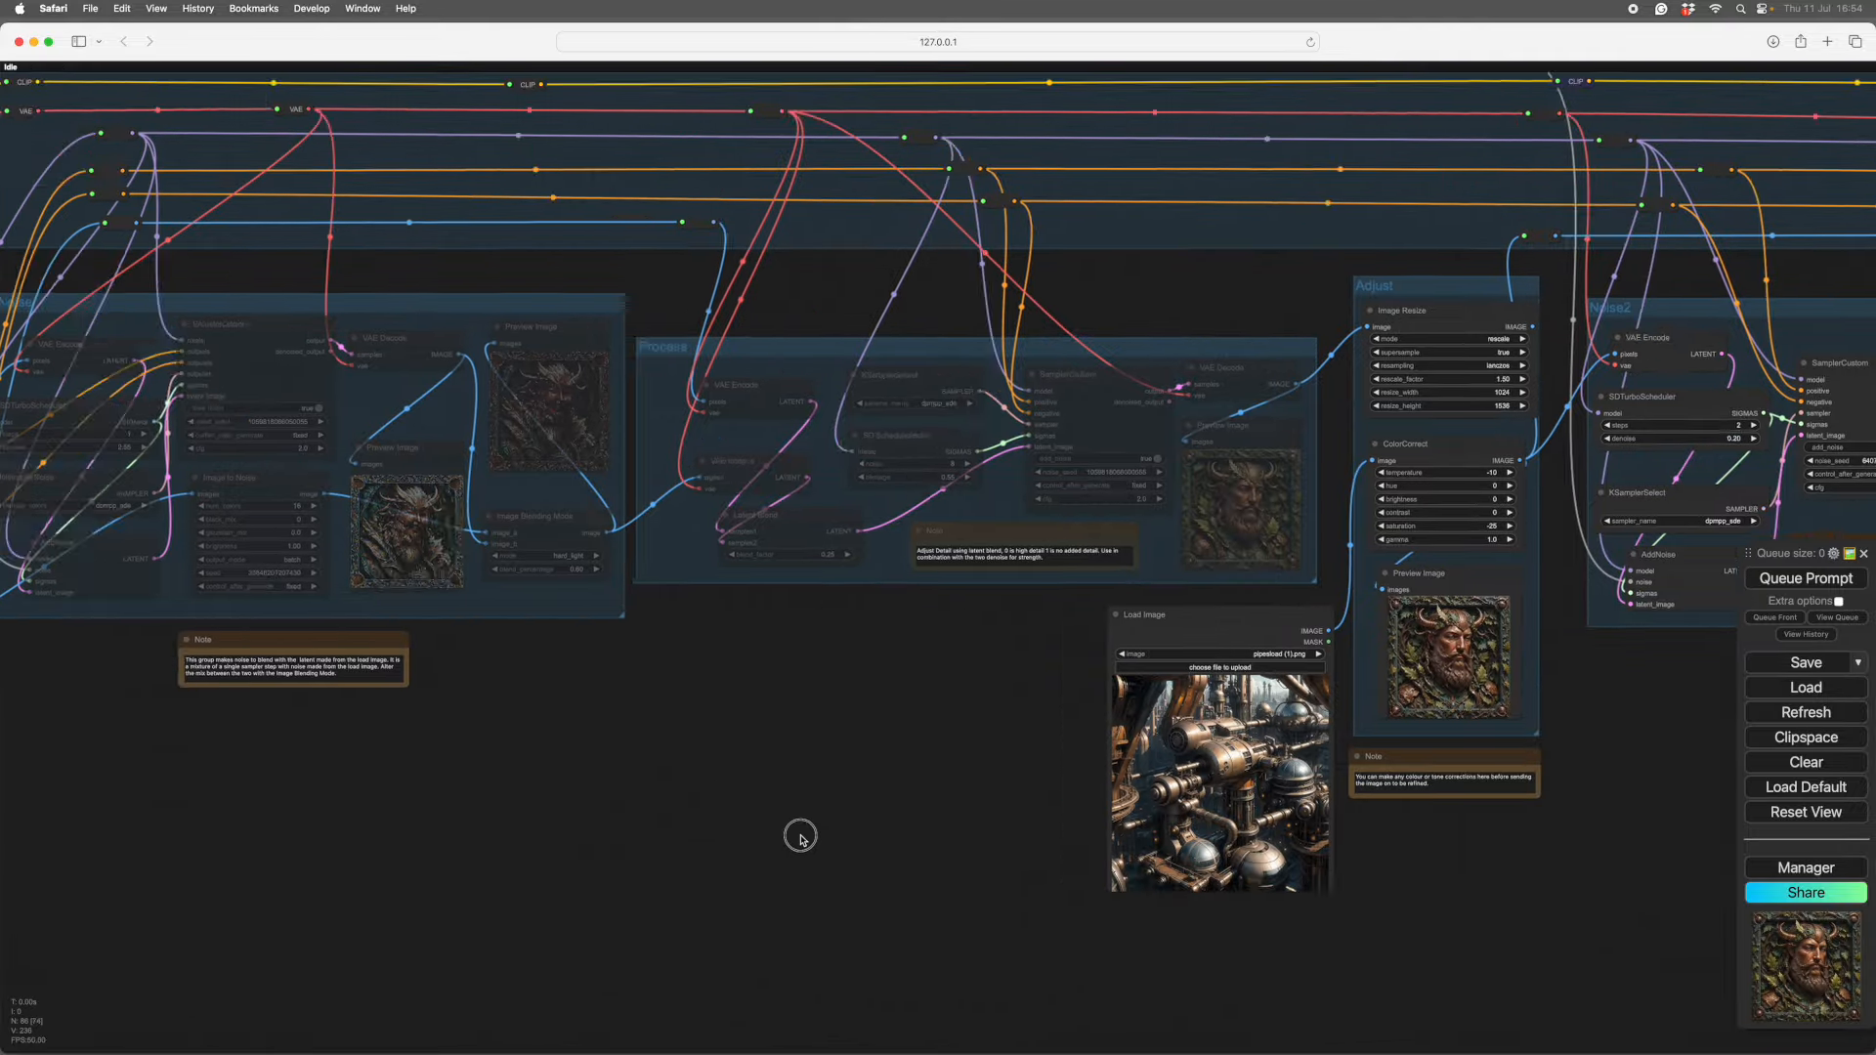
pyautogui.scroll(3, 1076, 876)
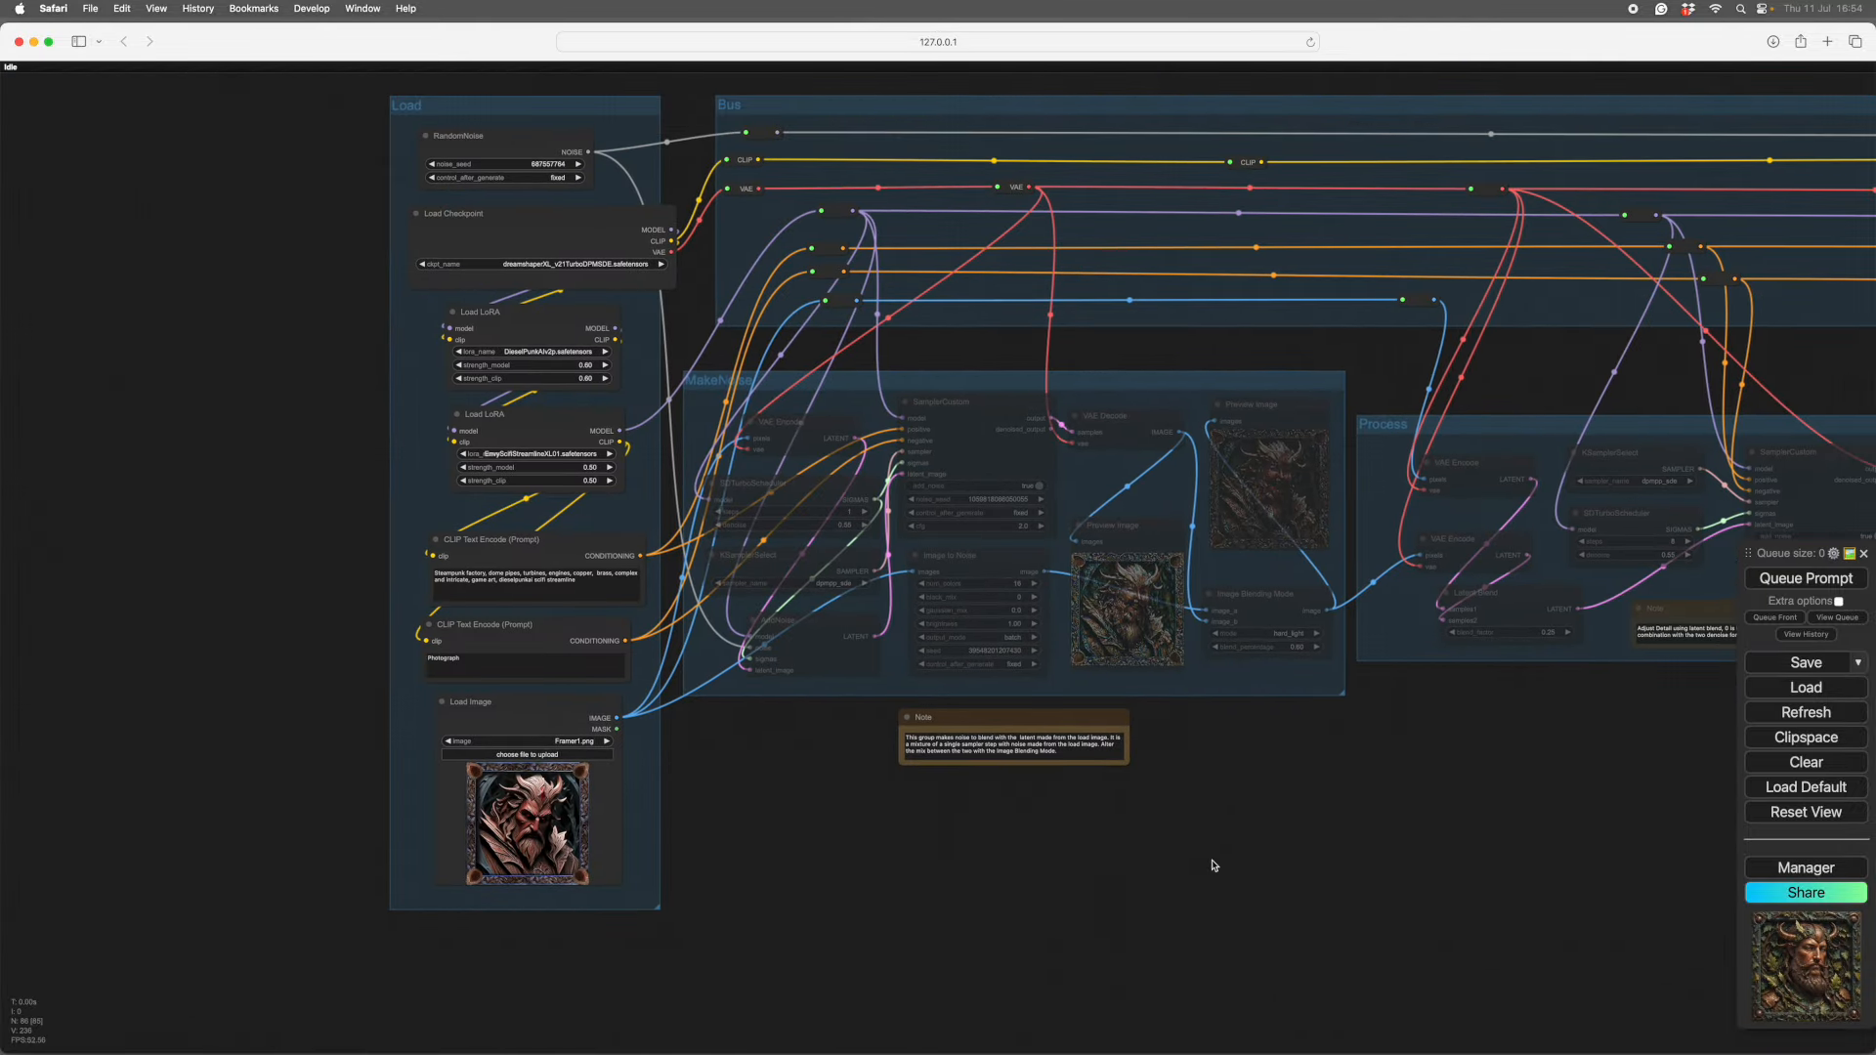
pyautogui.hscroll(-6, 1214, 866)
pyautogui.scroll(2, 402, 729)
pyautogui.scroll(5, 401, 742)
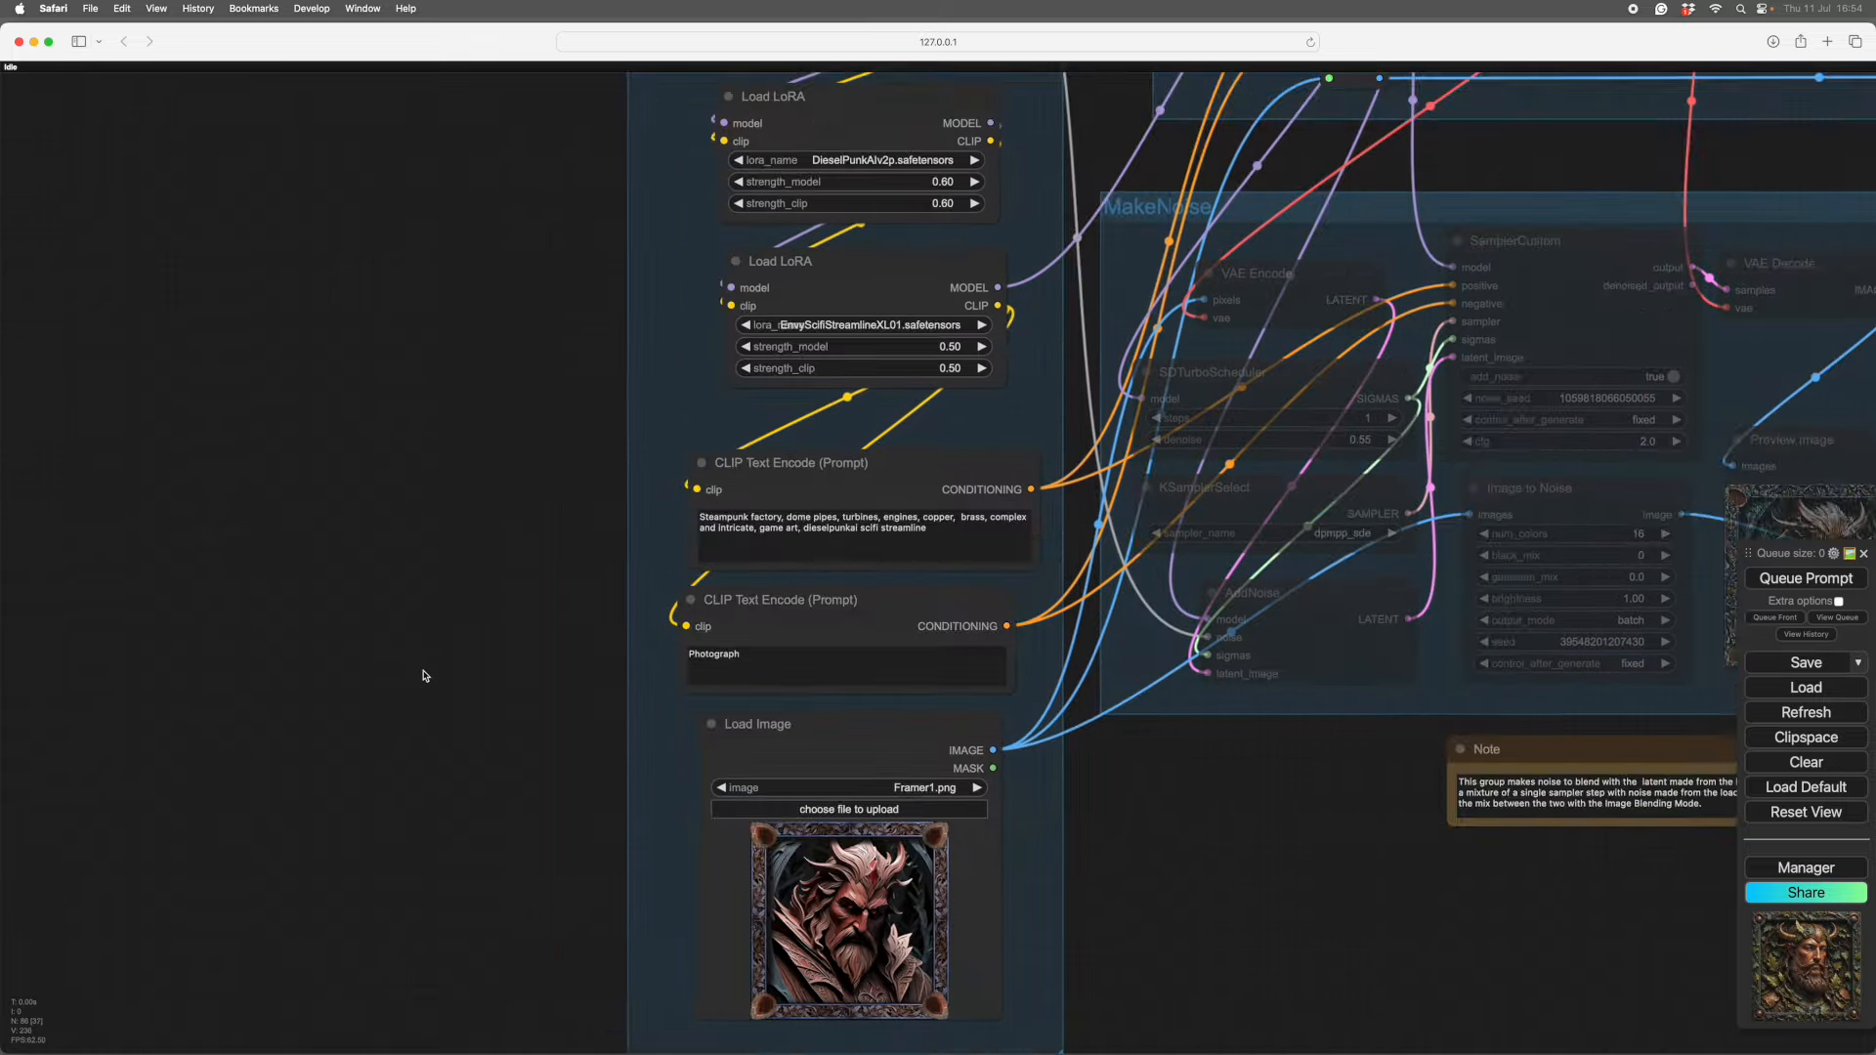
pyautogui.scroll(-2, 218, 658)
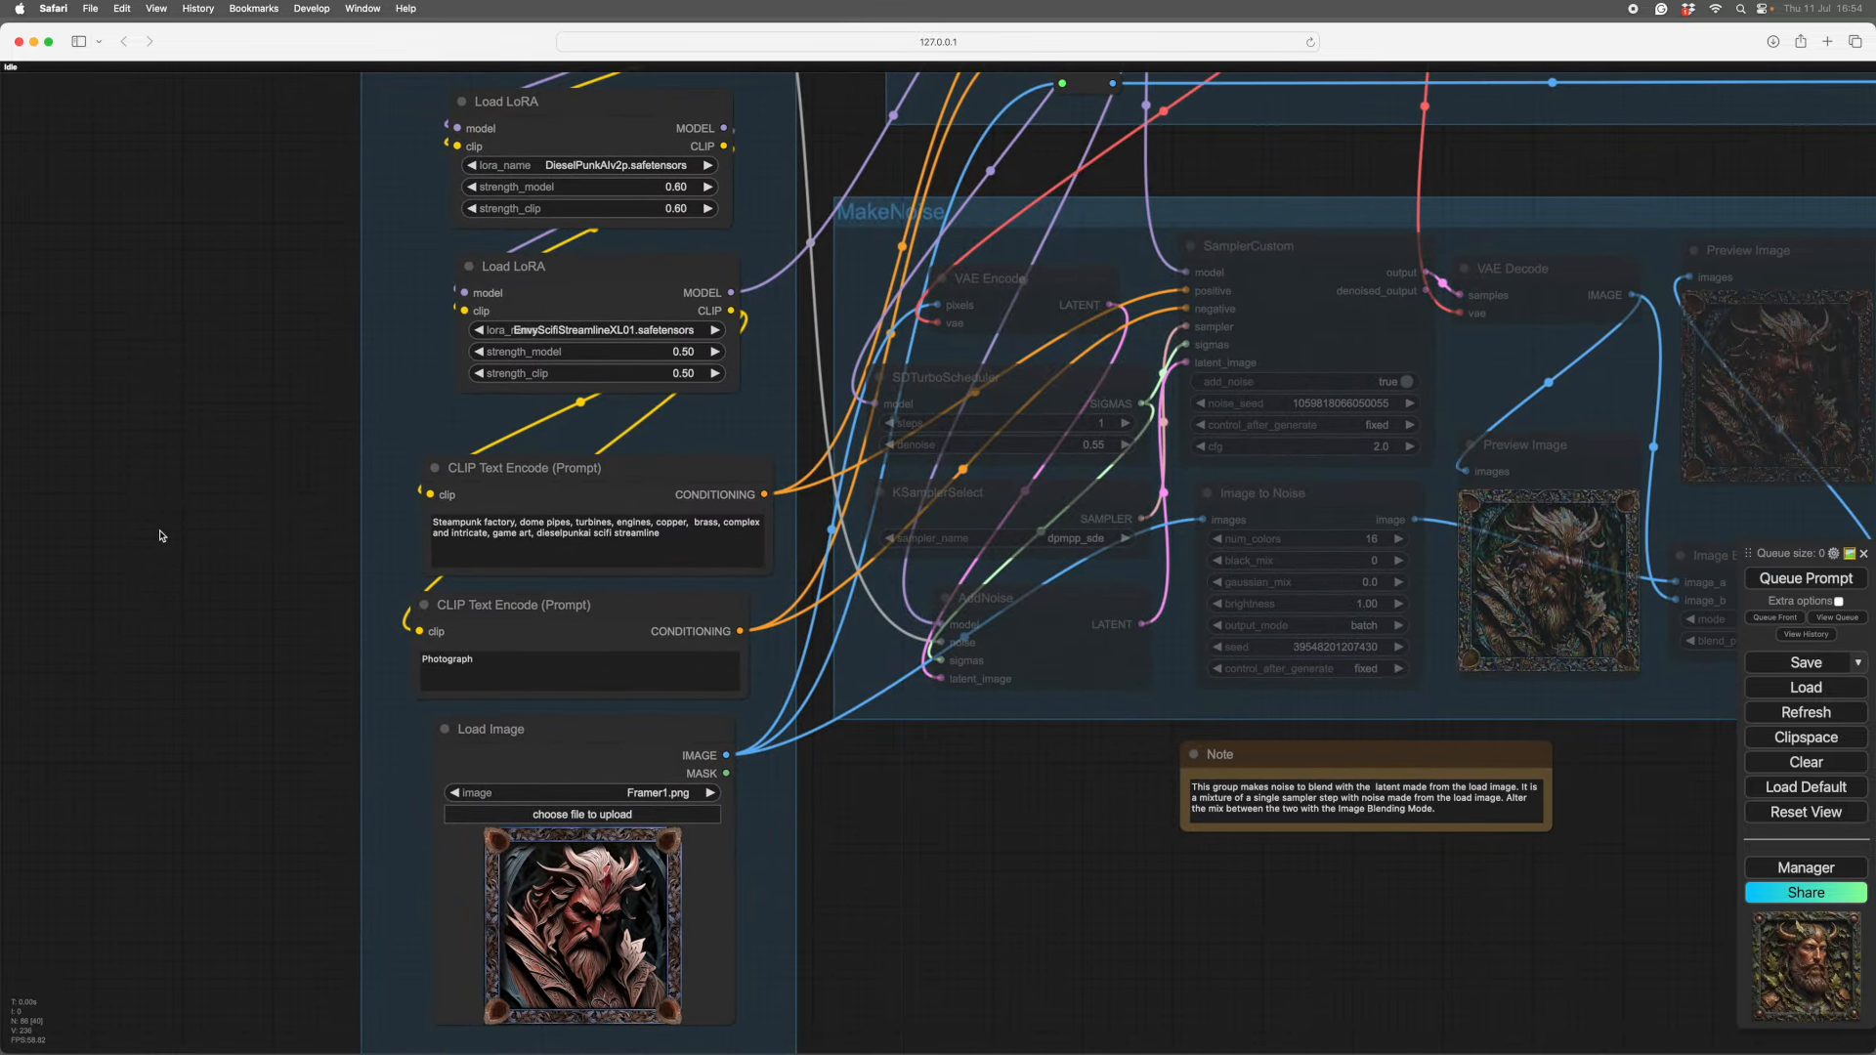
# - Bypass the nodes in the Noise2 and Refine groups
pyautogui.scroll(3, 640, 528)
pyautogui.scroll(3, 167, 285)
pyautogui.hscroll(1, 173, 428)
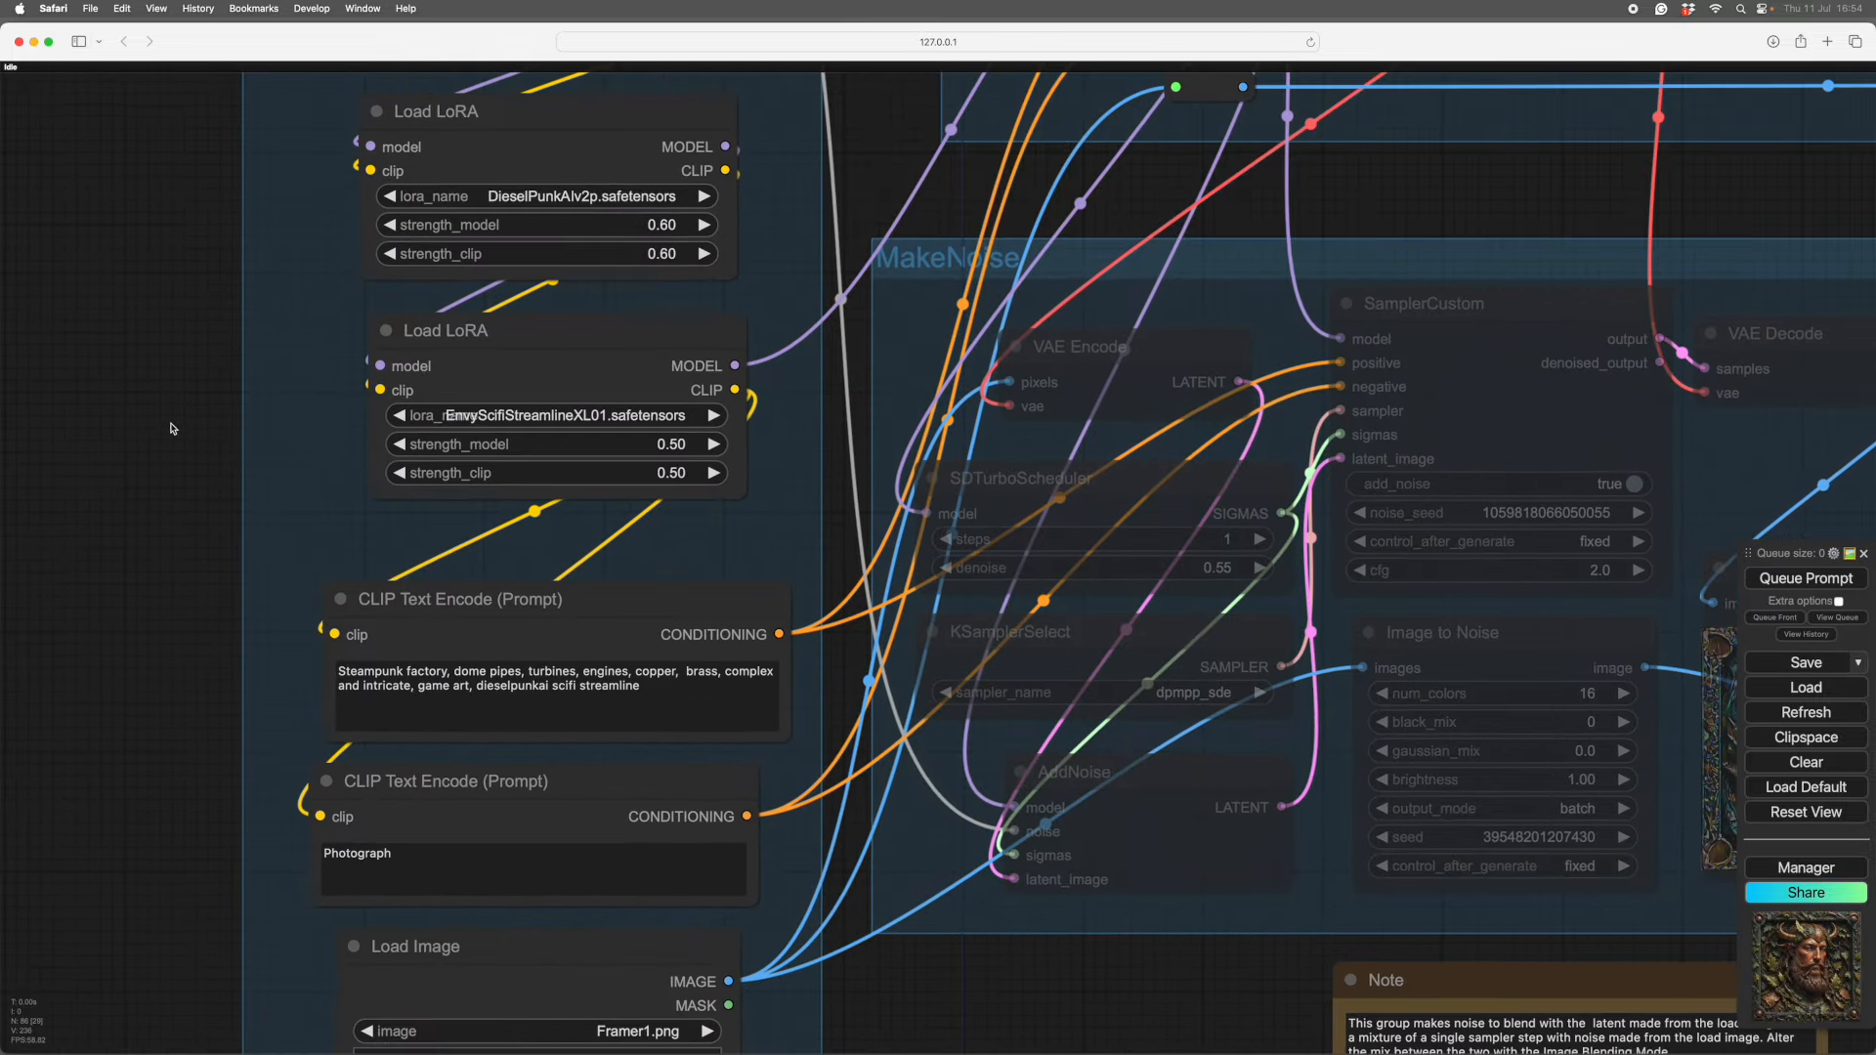
pyautogui.scroll(-3, 1110, 984)
pyautogui.hscroll(8, 1110, 984)
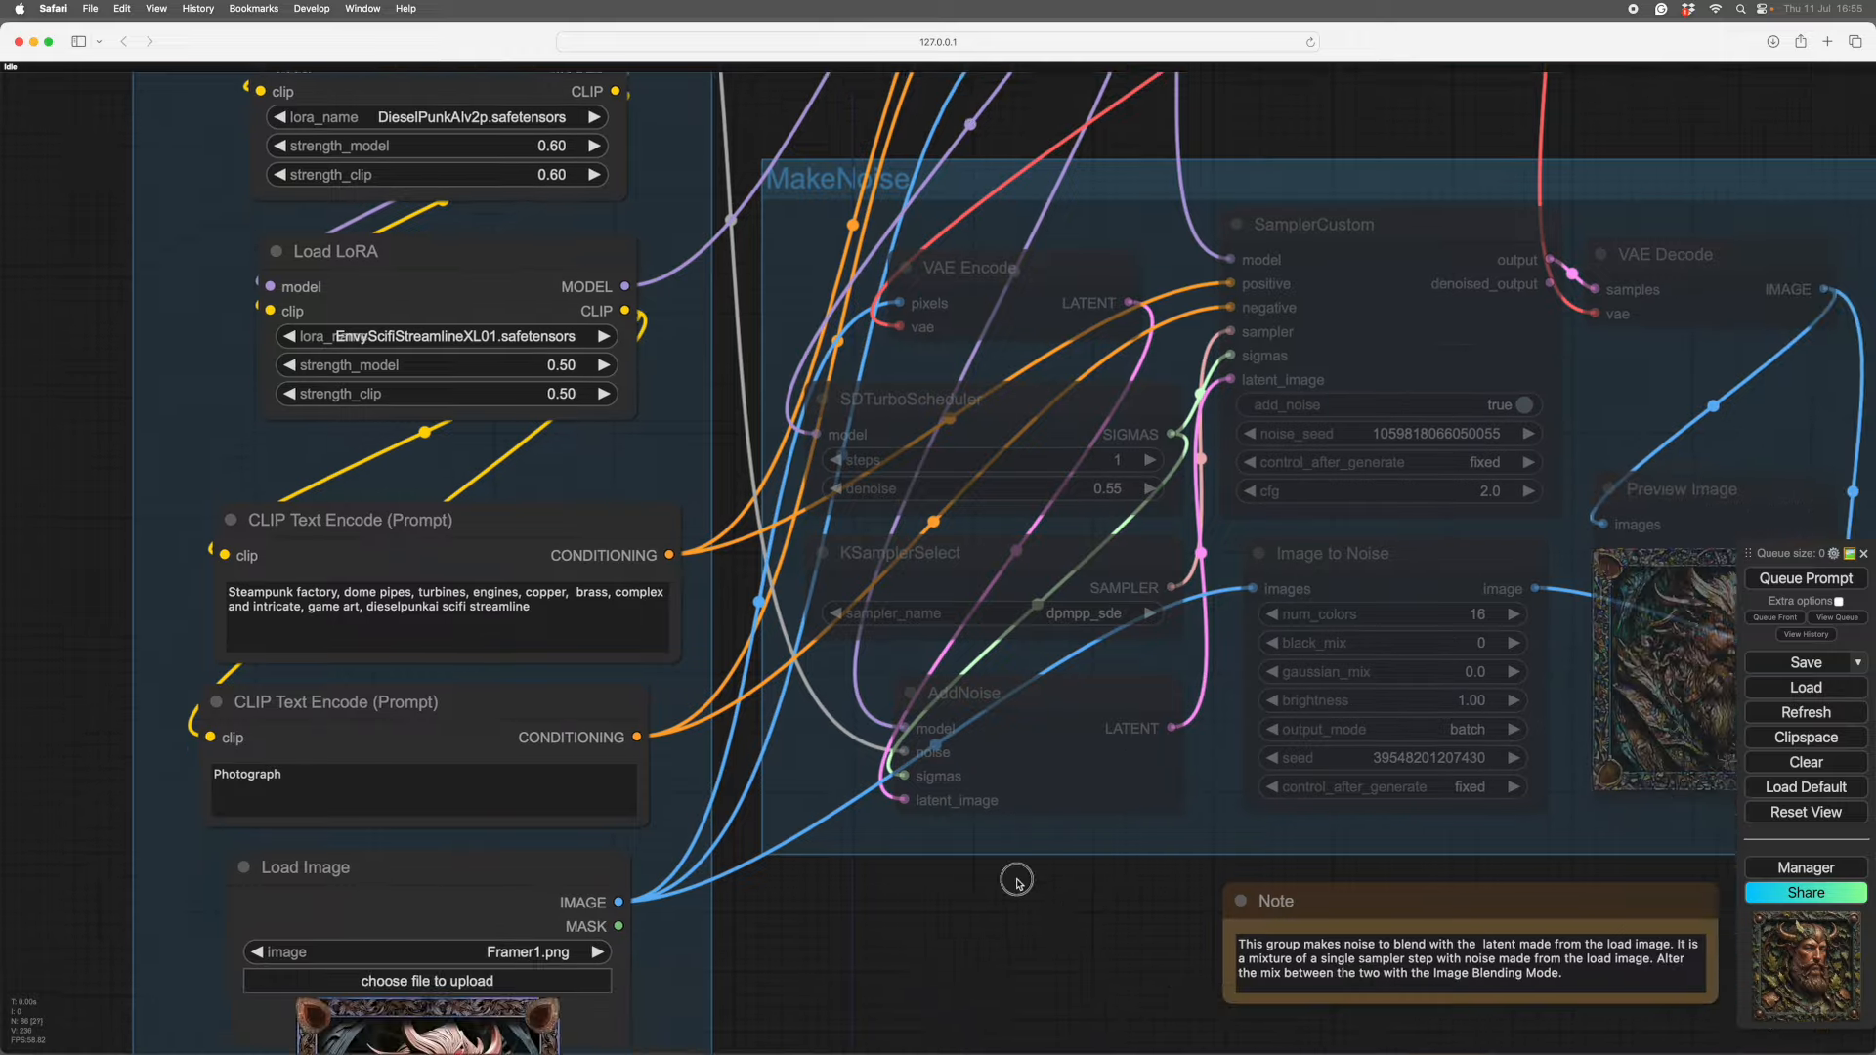
pyautogui.scroll(-5, 997, 772)
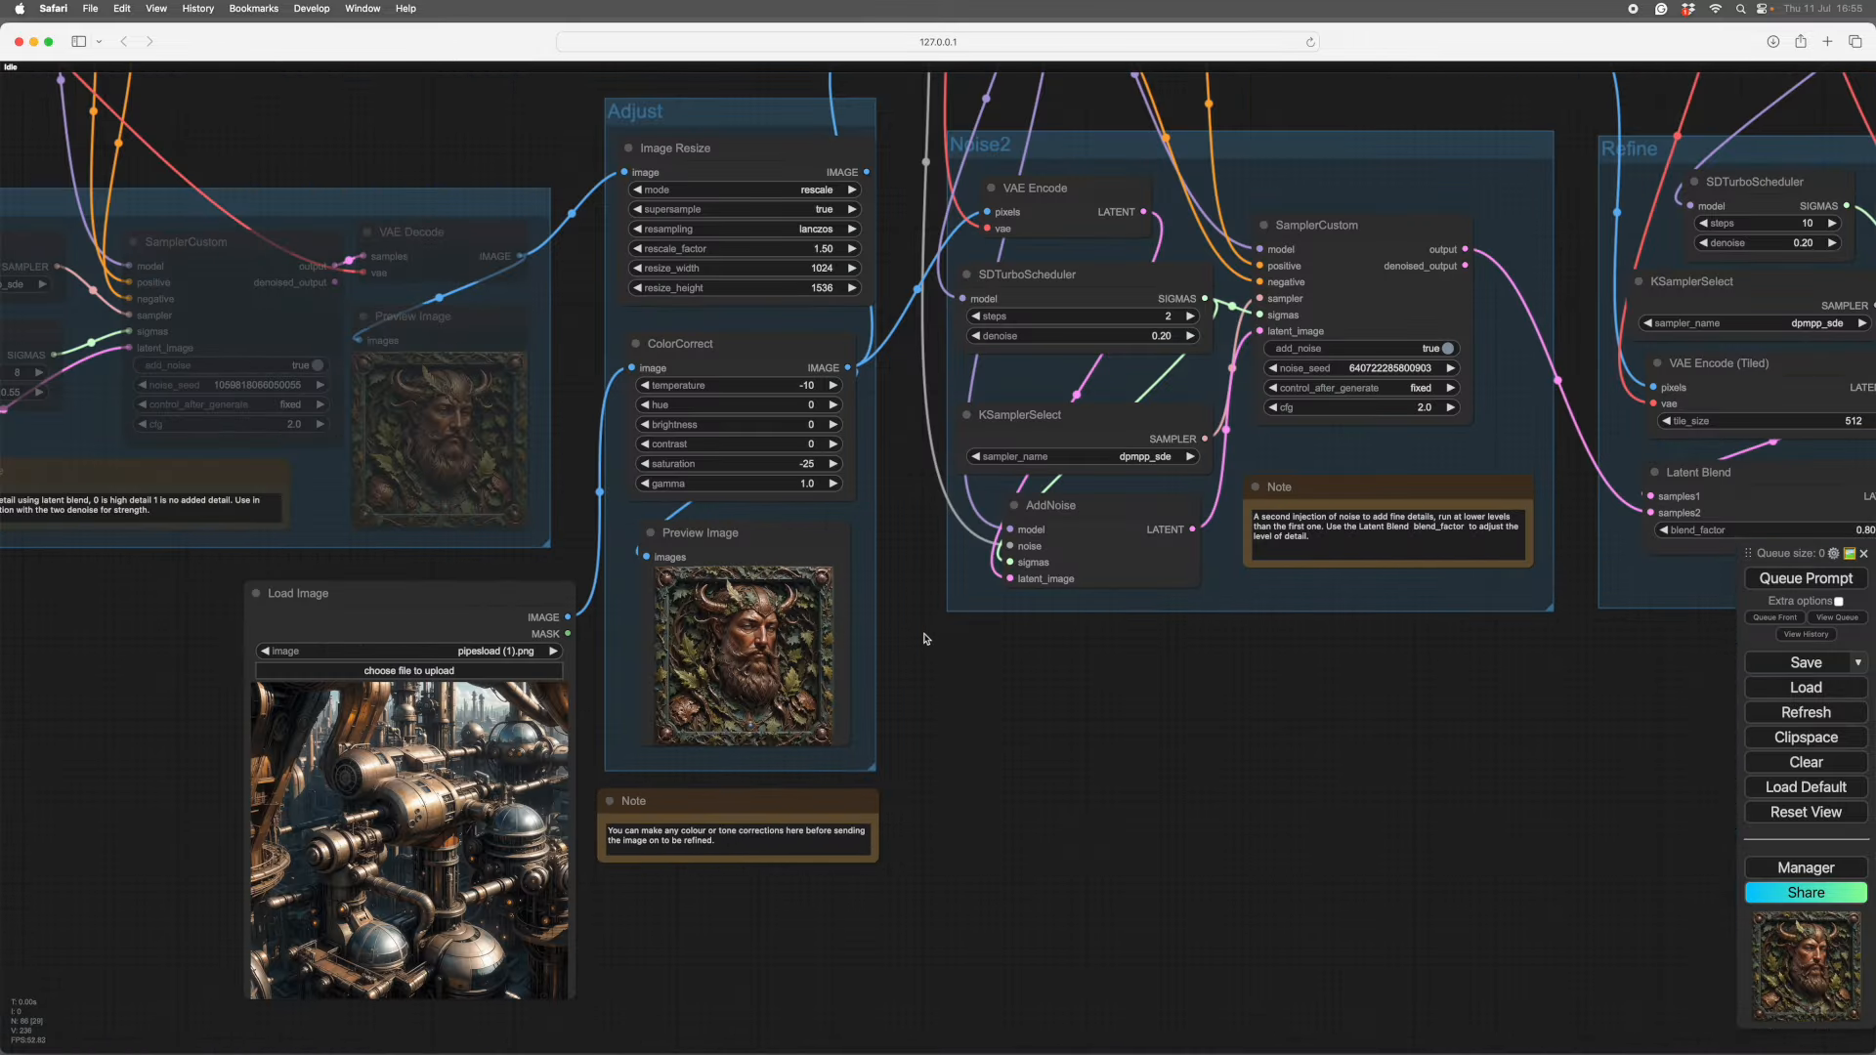
pyautogui.rightClick(1266, 596)
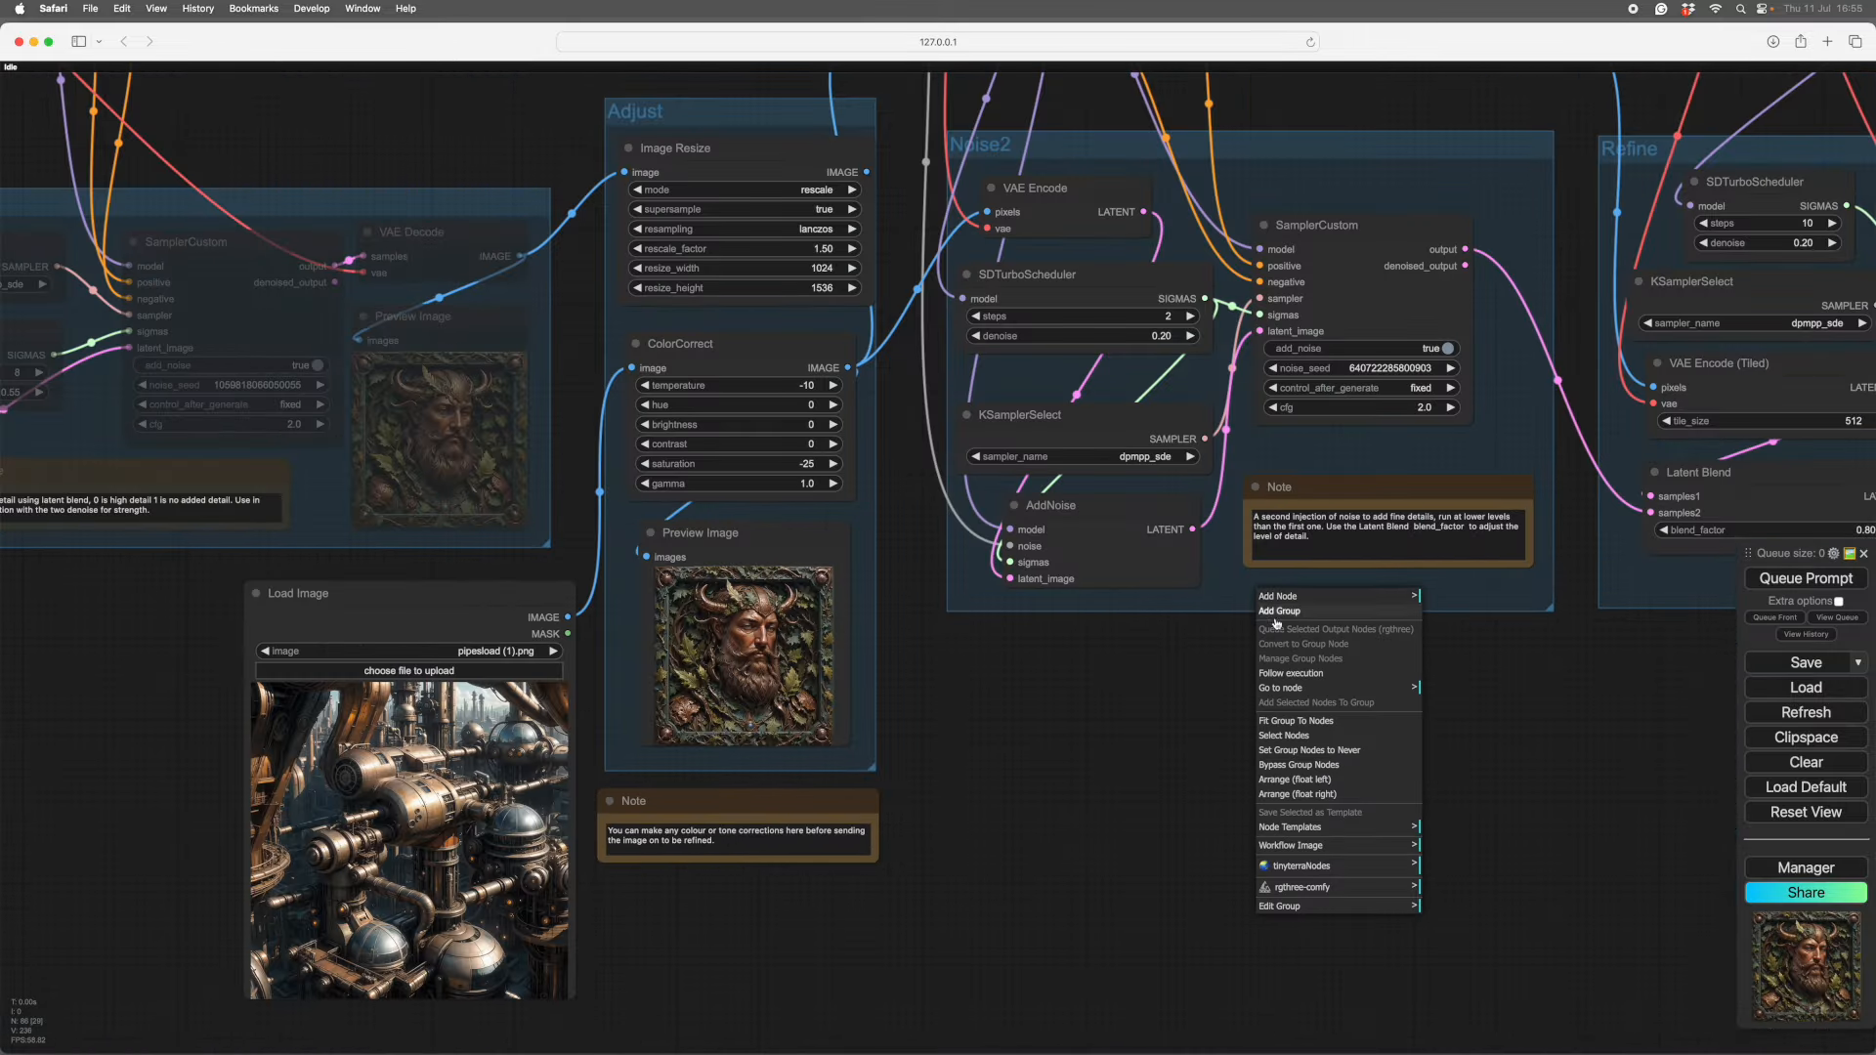
pyautogui.click(1300, 735)
pyautogui.moveTo(1461, 734); pyautogui.dragTo(1494, 740)
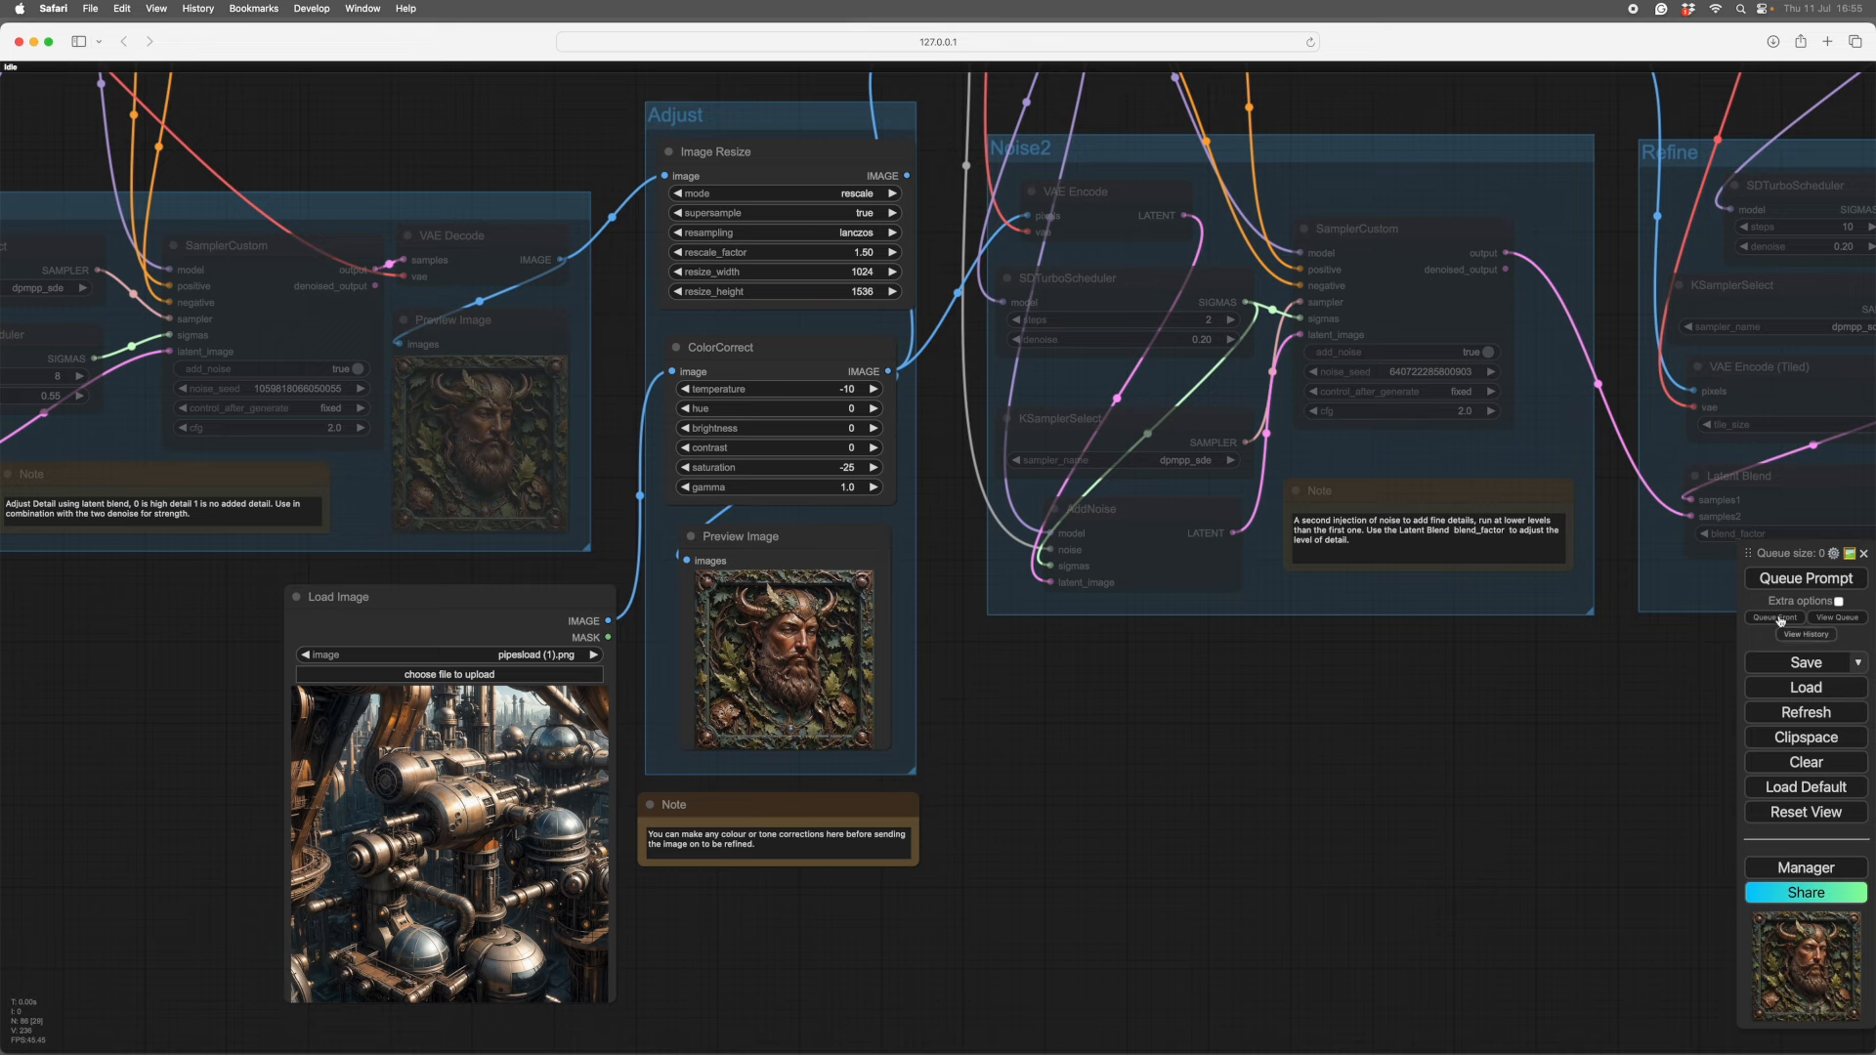
# - Feed the pipesload (1).png Load Image output into the Image Resize node of the Adjust group and queue the prompt
pyautogui.moveTo(513, 607); pyautogui.dragTo(658, 176)
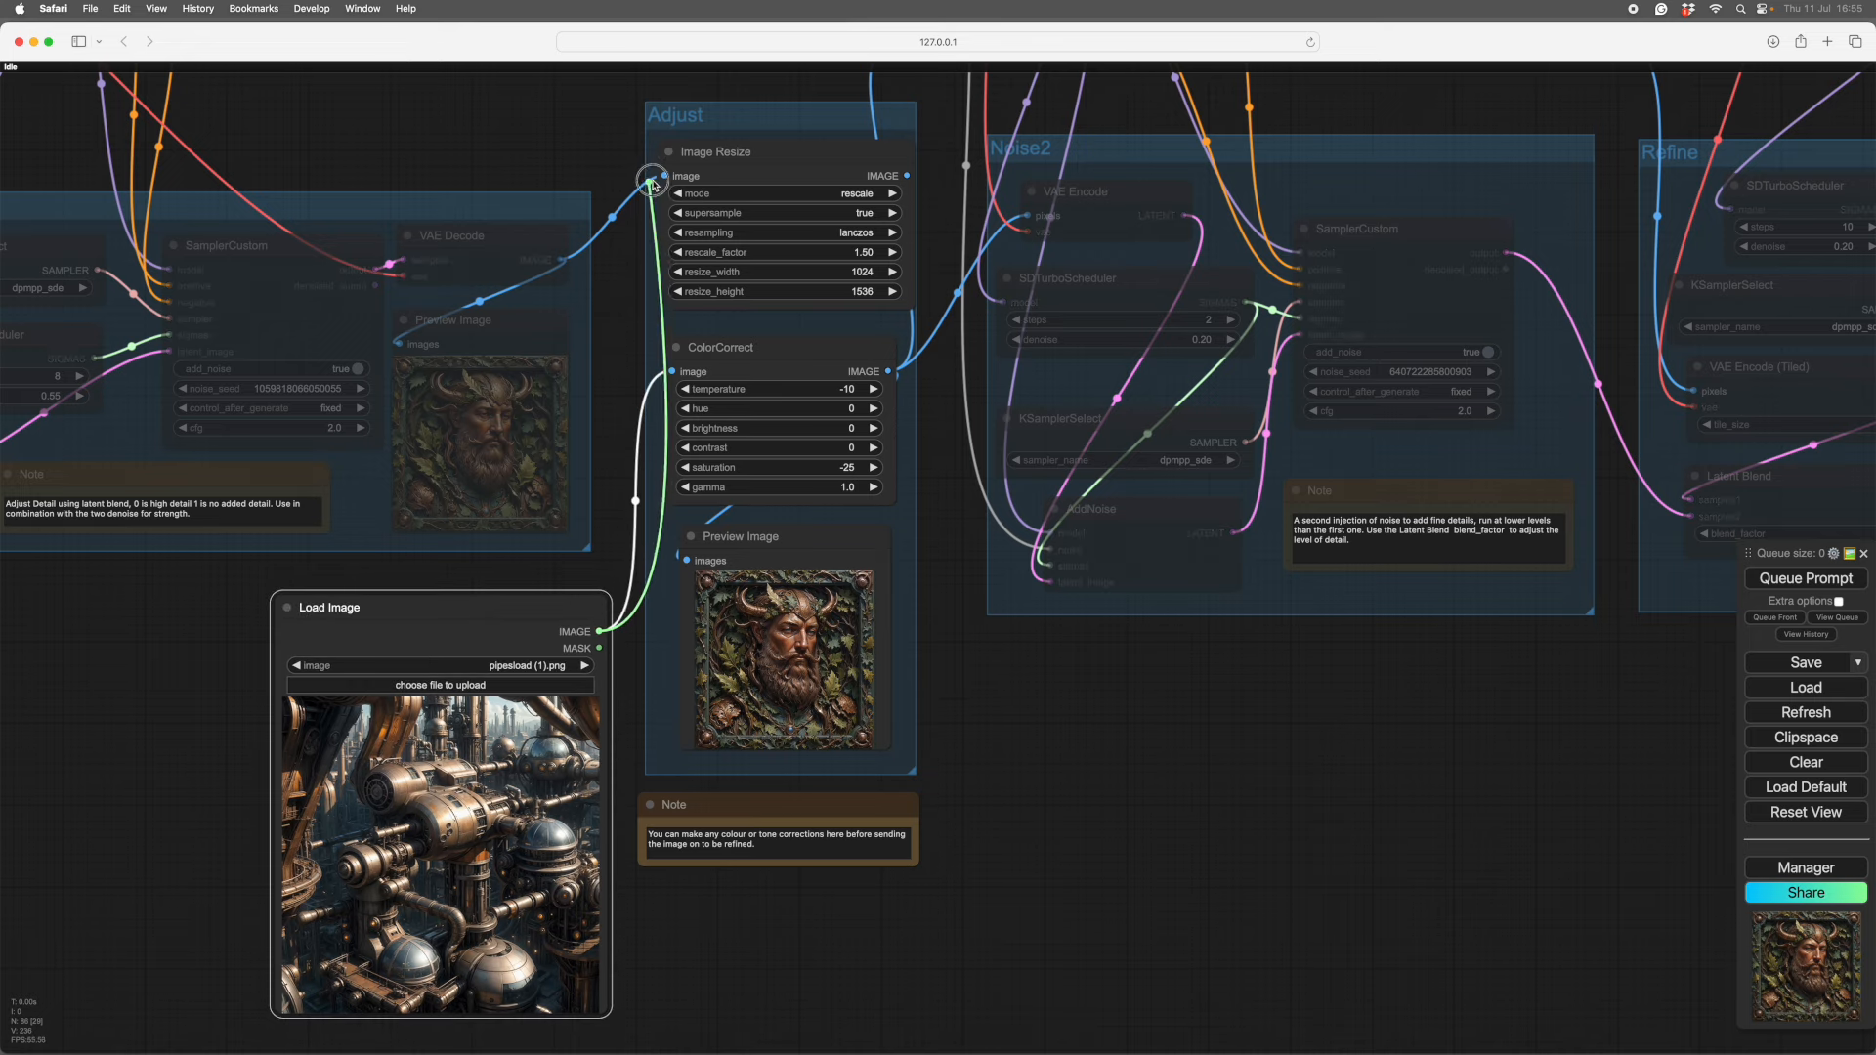
pyautogui.scroll(5, 507, 733)
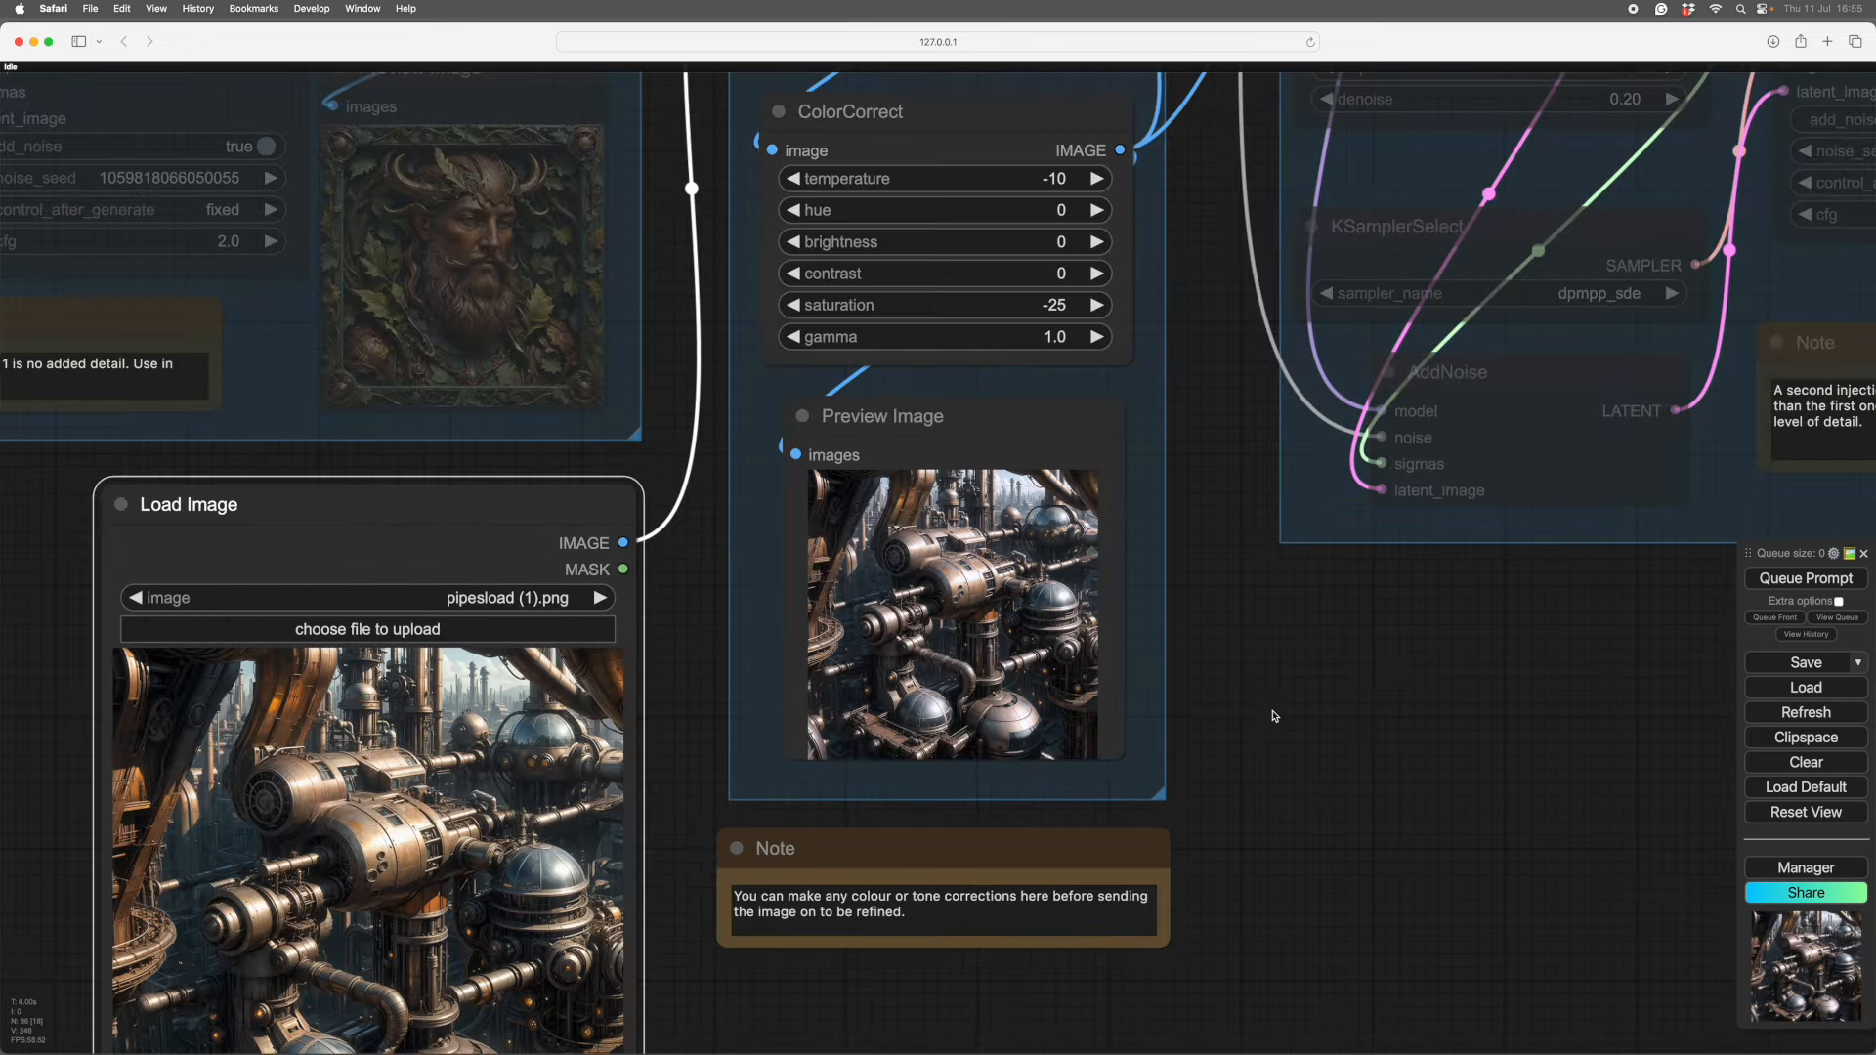
# - Set the ColorCorrect node's gamma to 1.1, saturation to -5 and temperature to -20
pyautogui.click(1096, 338)
pyautogui.click(1096, 339)
pyautogui.click(1097, 314)
pyautogui.click(1096, 314)
pyautogui.click(1096, 315)
pyautogui.click(1097, 315)
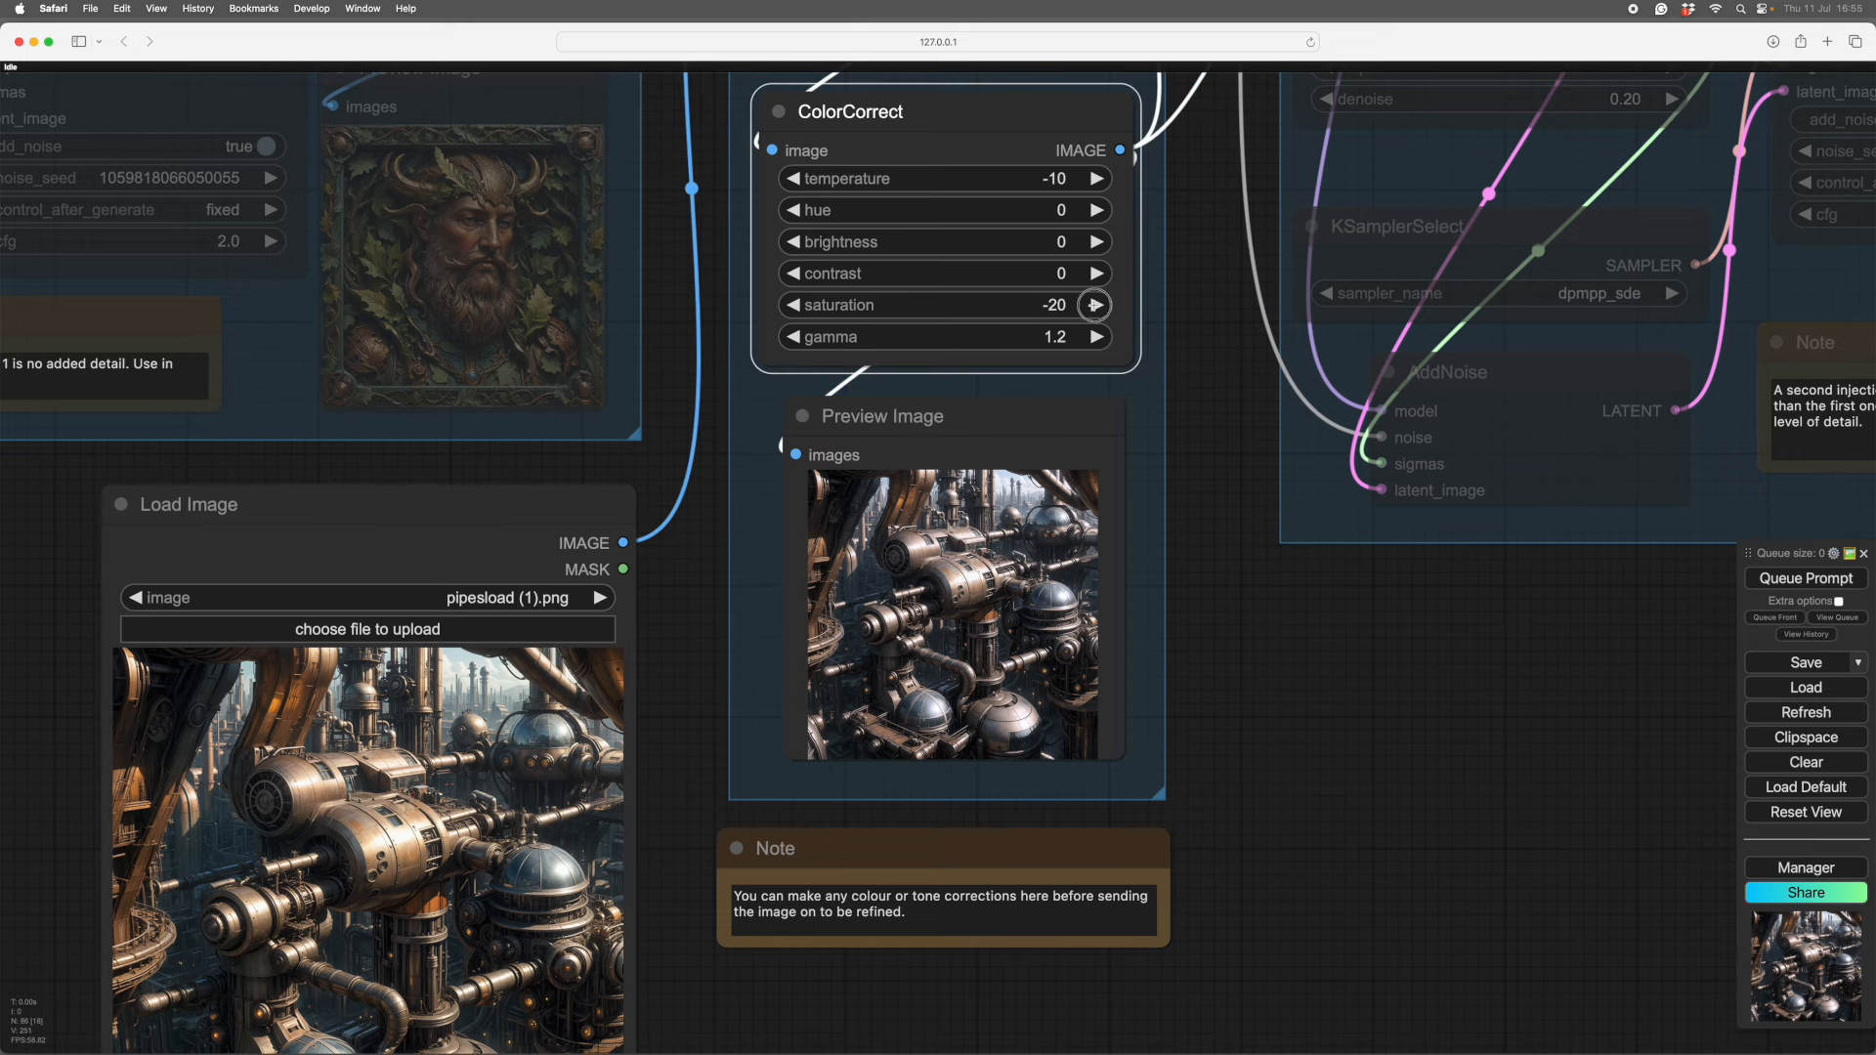
pyautogui.click(783, 337)
pyautogui.moveTo(1296, 705); pyautogui.dragTo(1276, 681)
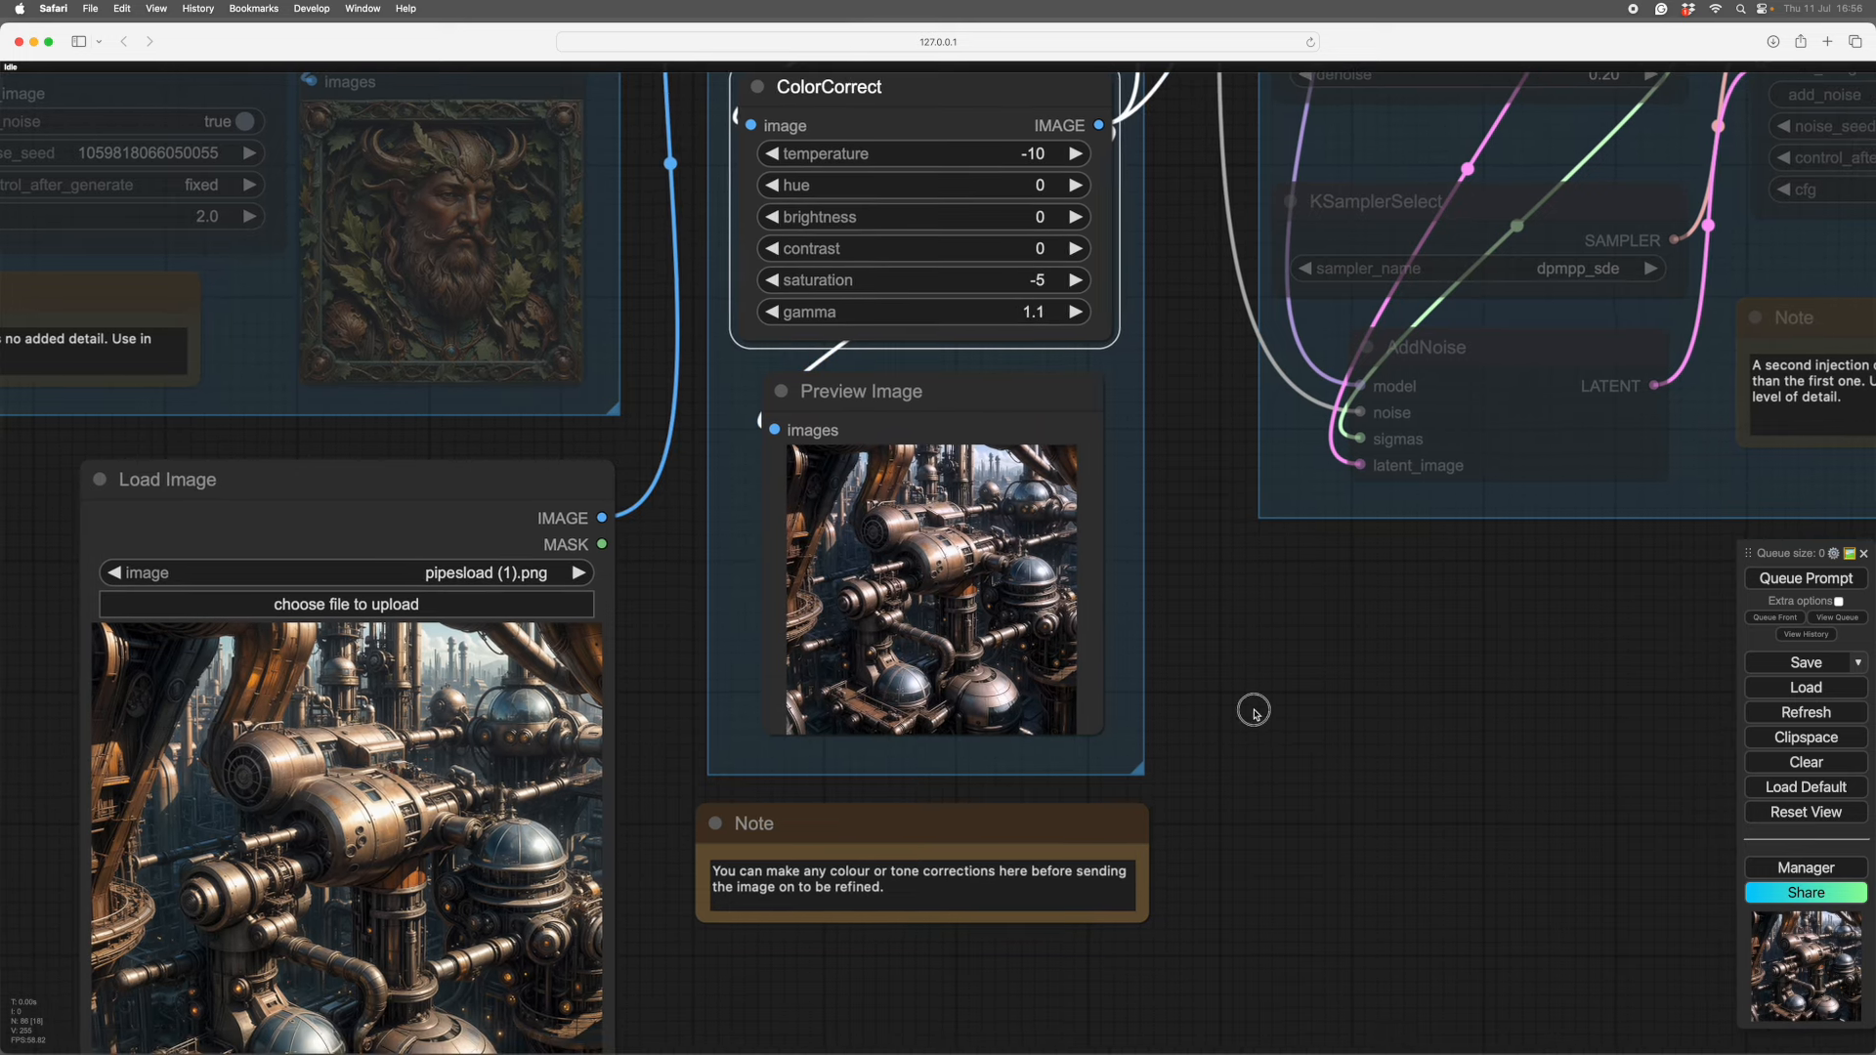
pyautogui.click(782, 154)
# - Reactivate the Noise2 group and raise its SDTurboScheduler denoise to 0.30
pyautogui.moveTo(1541, 649); pyautogui.dragTo(1072, 754)
pyautogui.scroll(-2, 1215, 833)
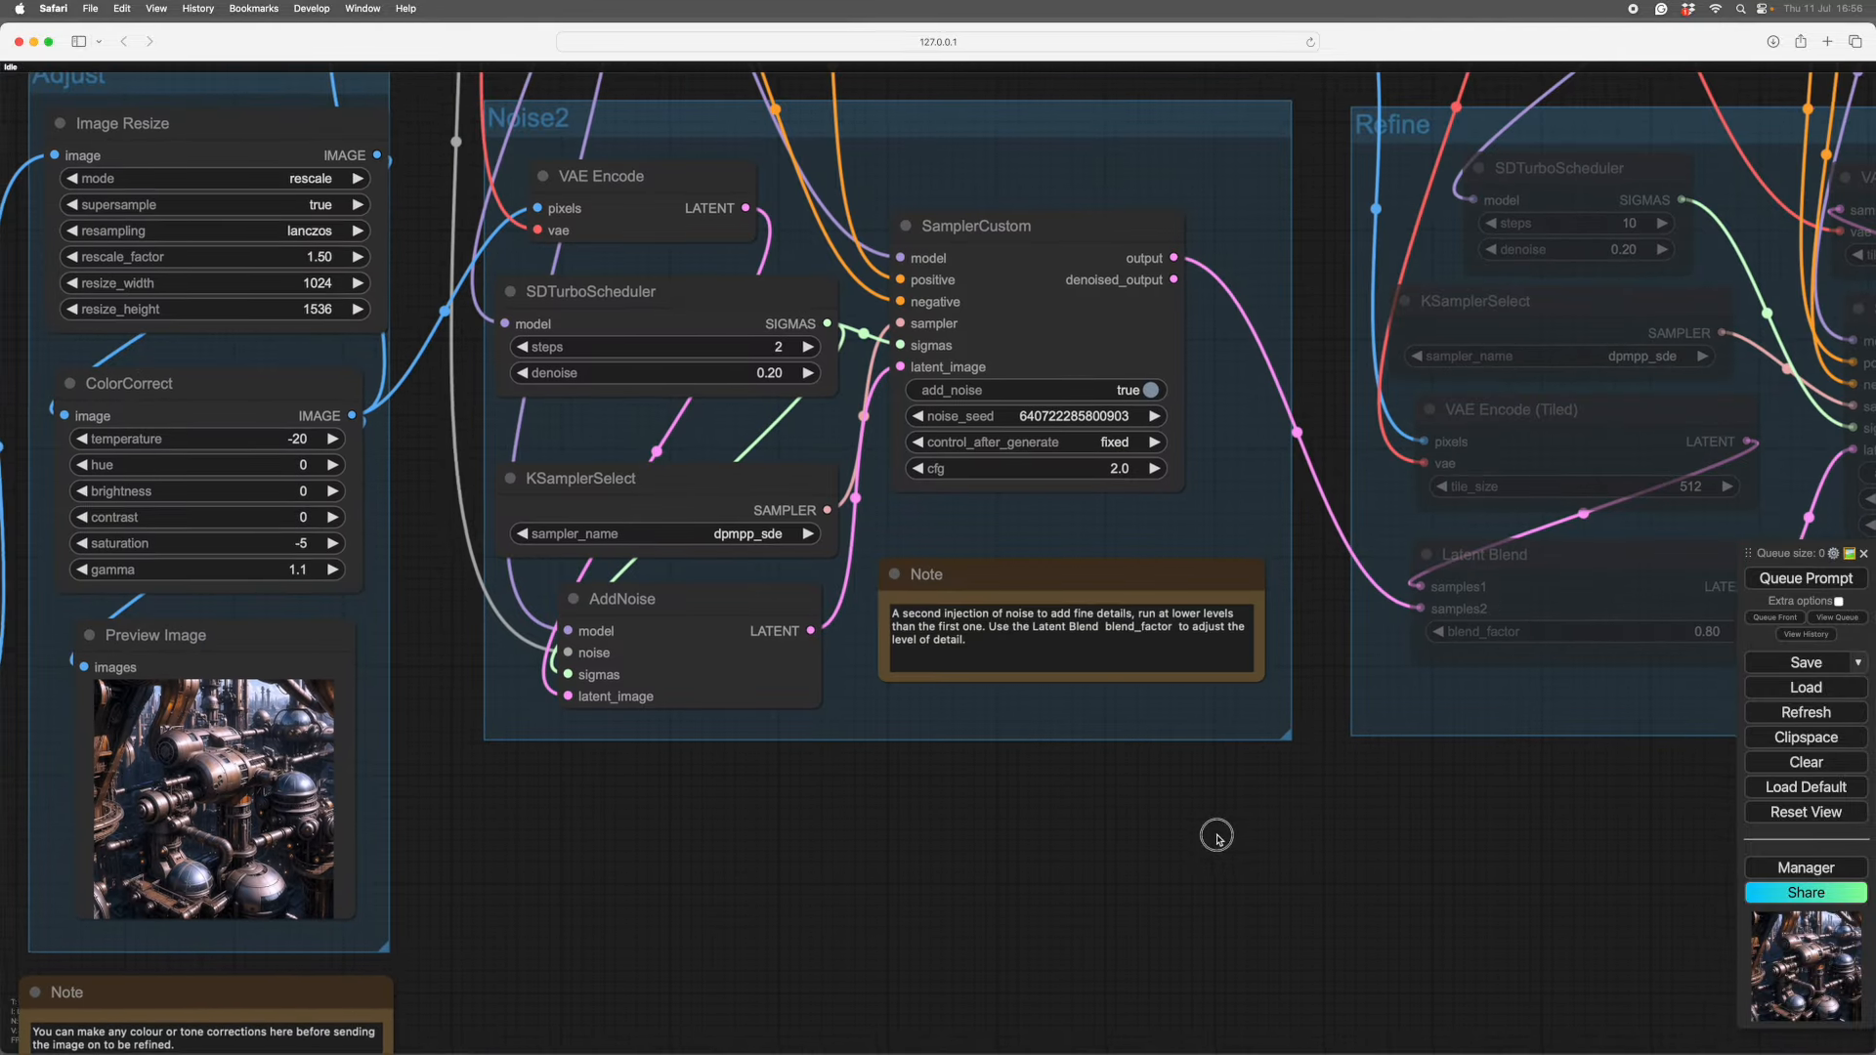
pyautogui.moveTo(1085, 851); pyautogui.dragTo(1026, 875)
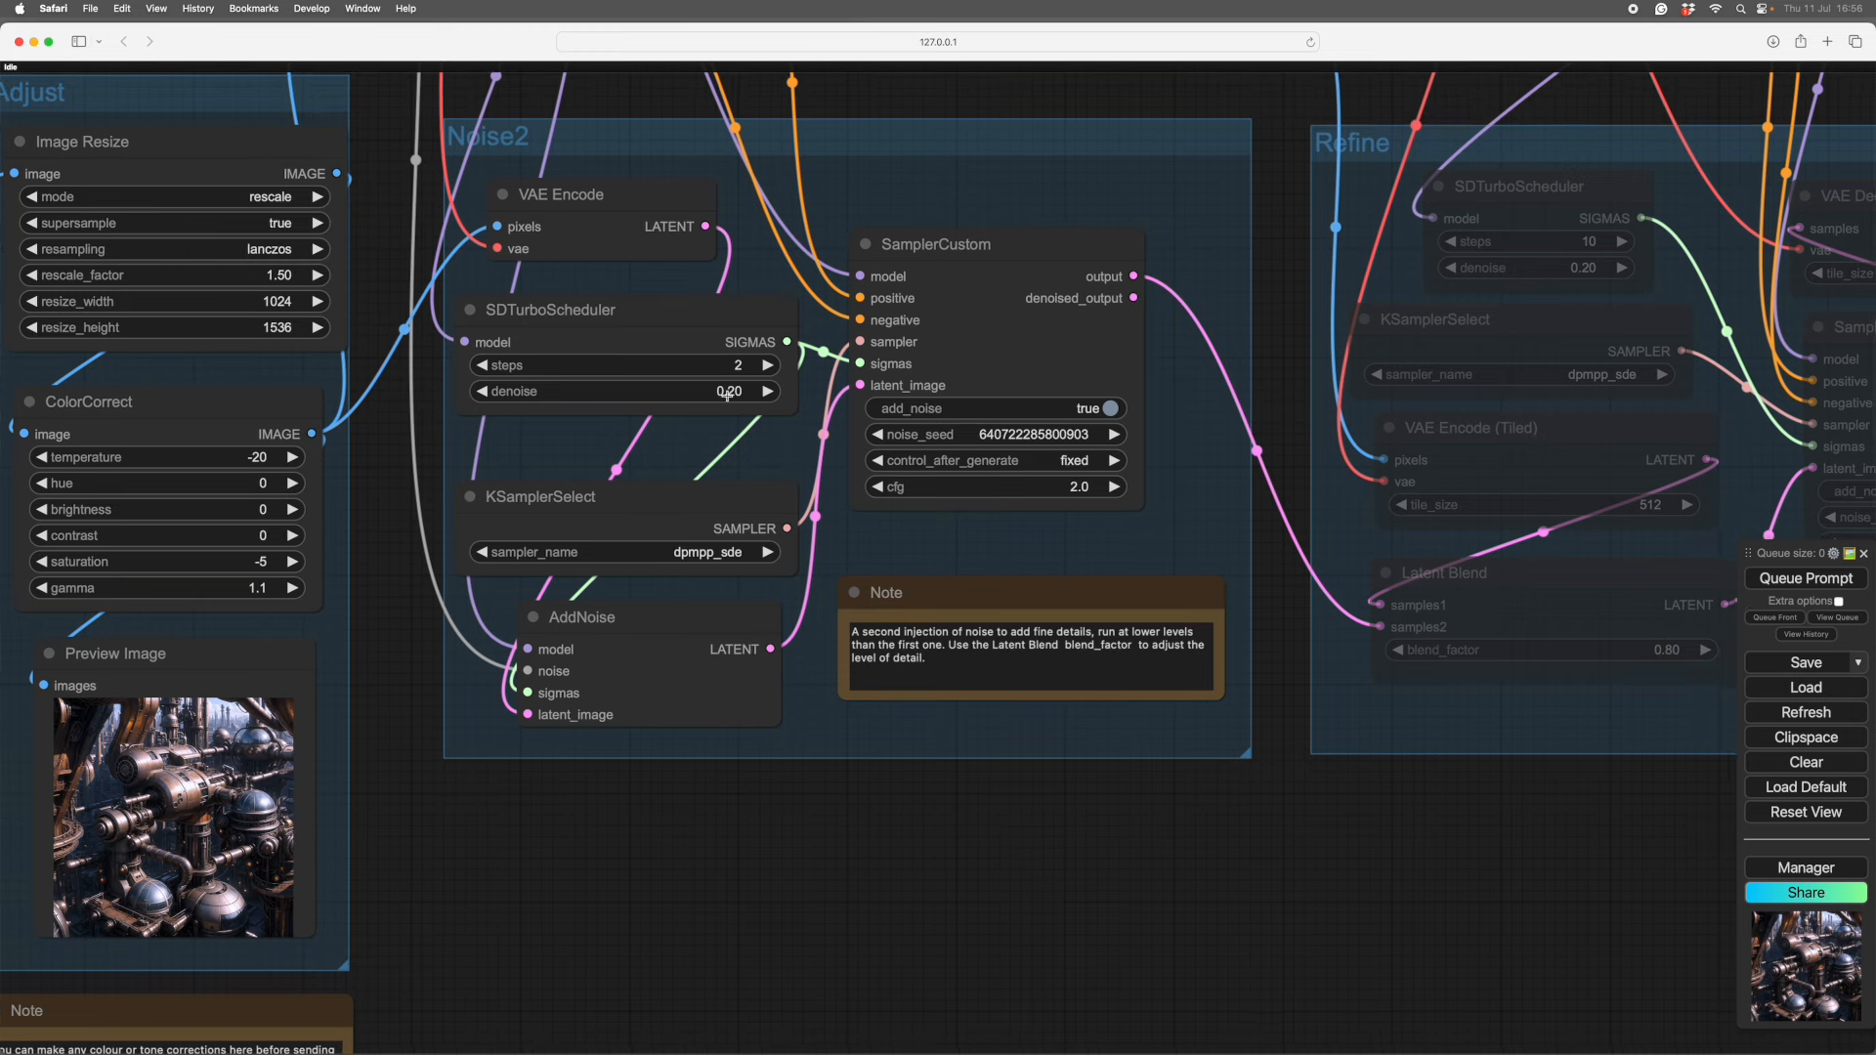
pyautogui.click(763, 393)
pyautogui.click(763, 393)
pyautogui.click(763, 392)
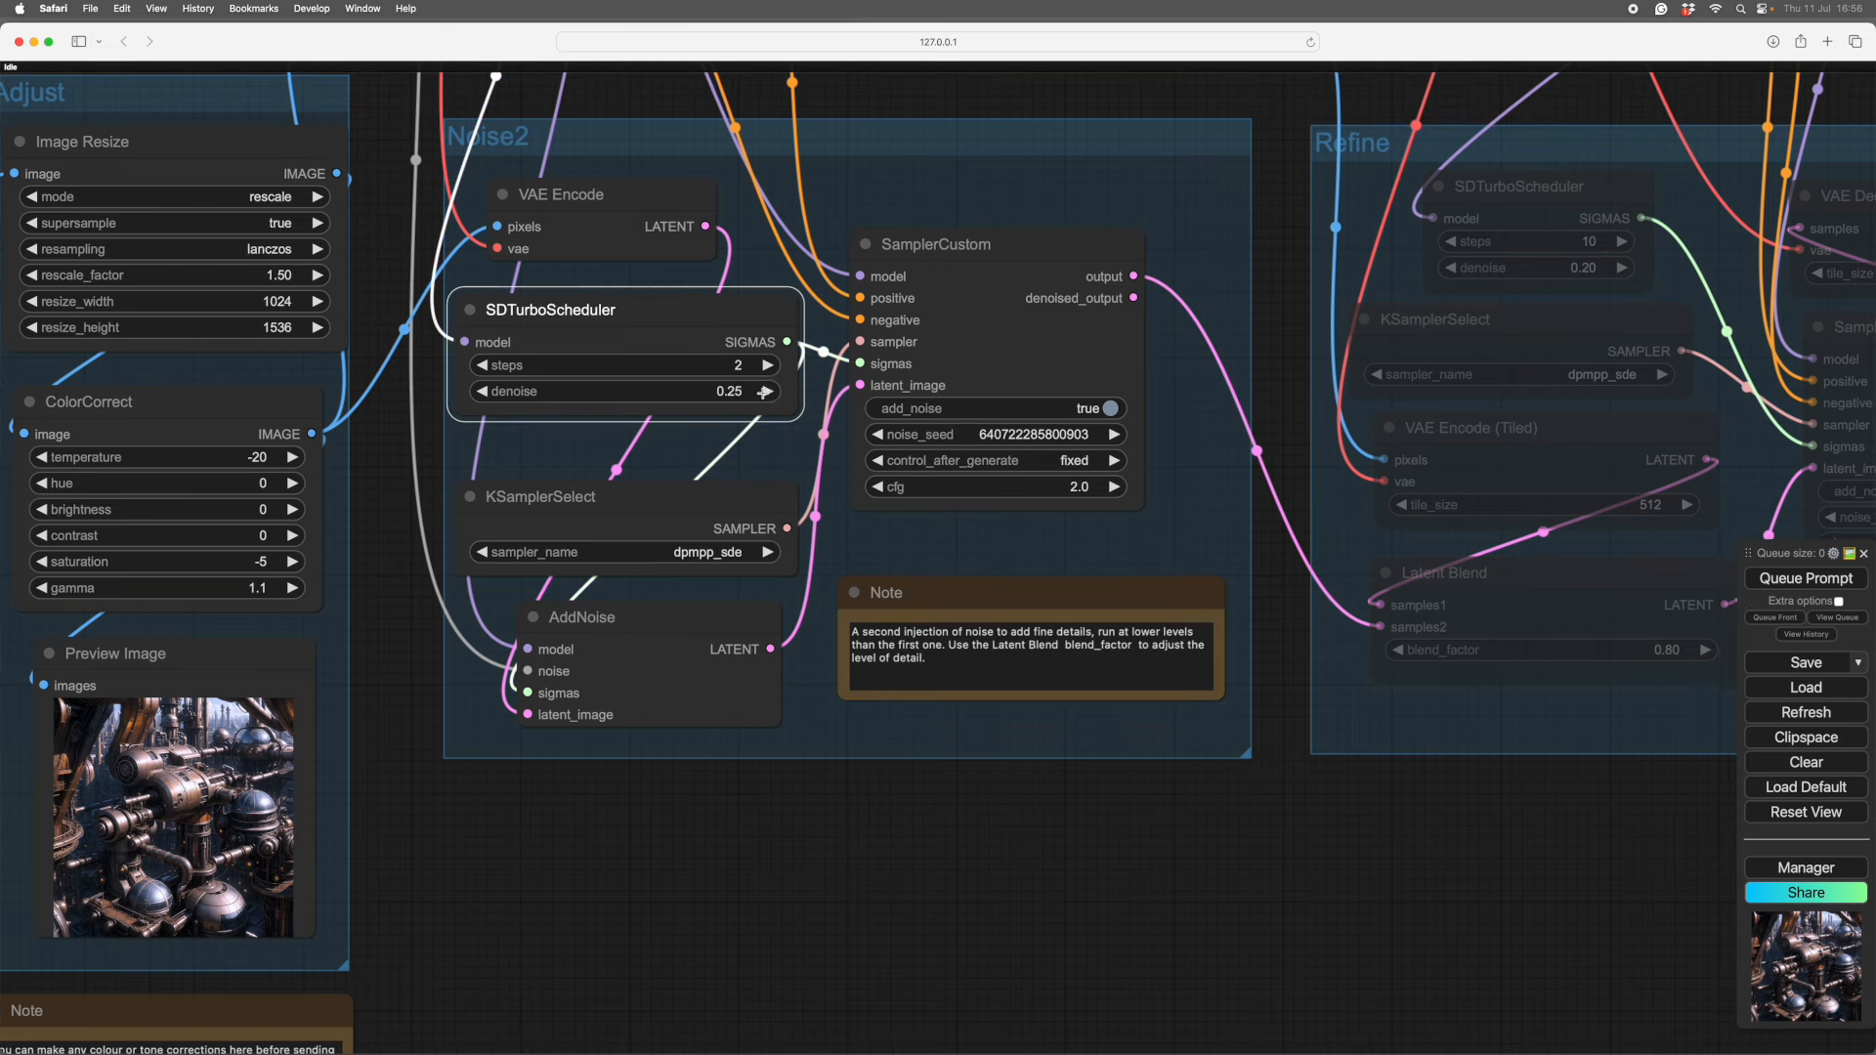
pyautogui.click(763, 393)
# - Reactivate the Refine group and set its SDTurboScheduler denoise to 0.30
pyautogui.hscroll(10, 1094, 919)
pyautogui.rightClick(982, 712)
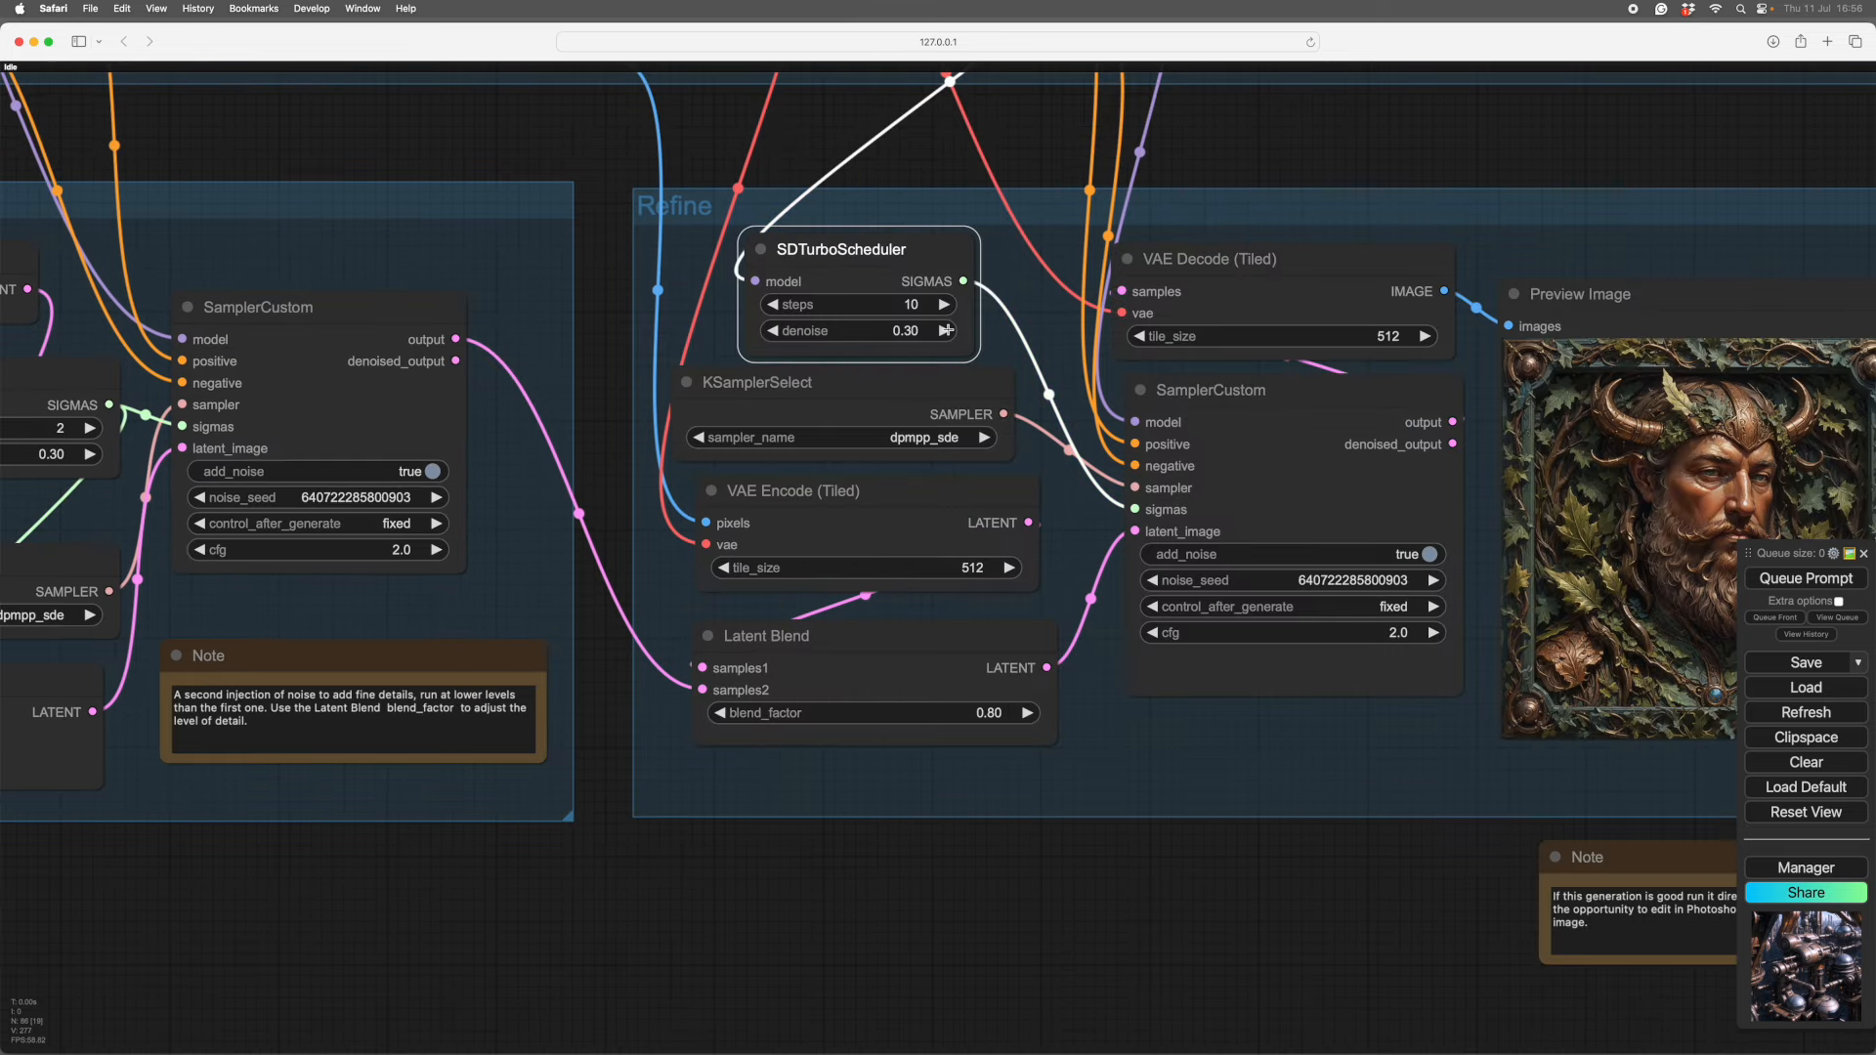
pyautogui.scroll(-3, 962, 869)
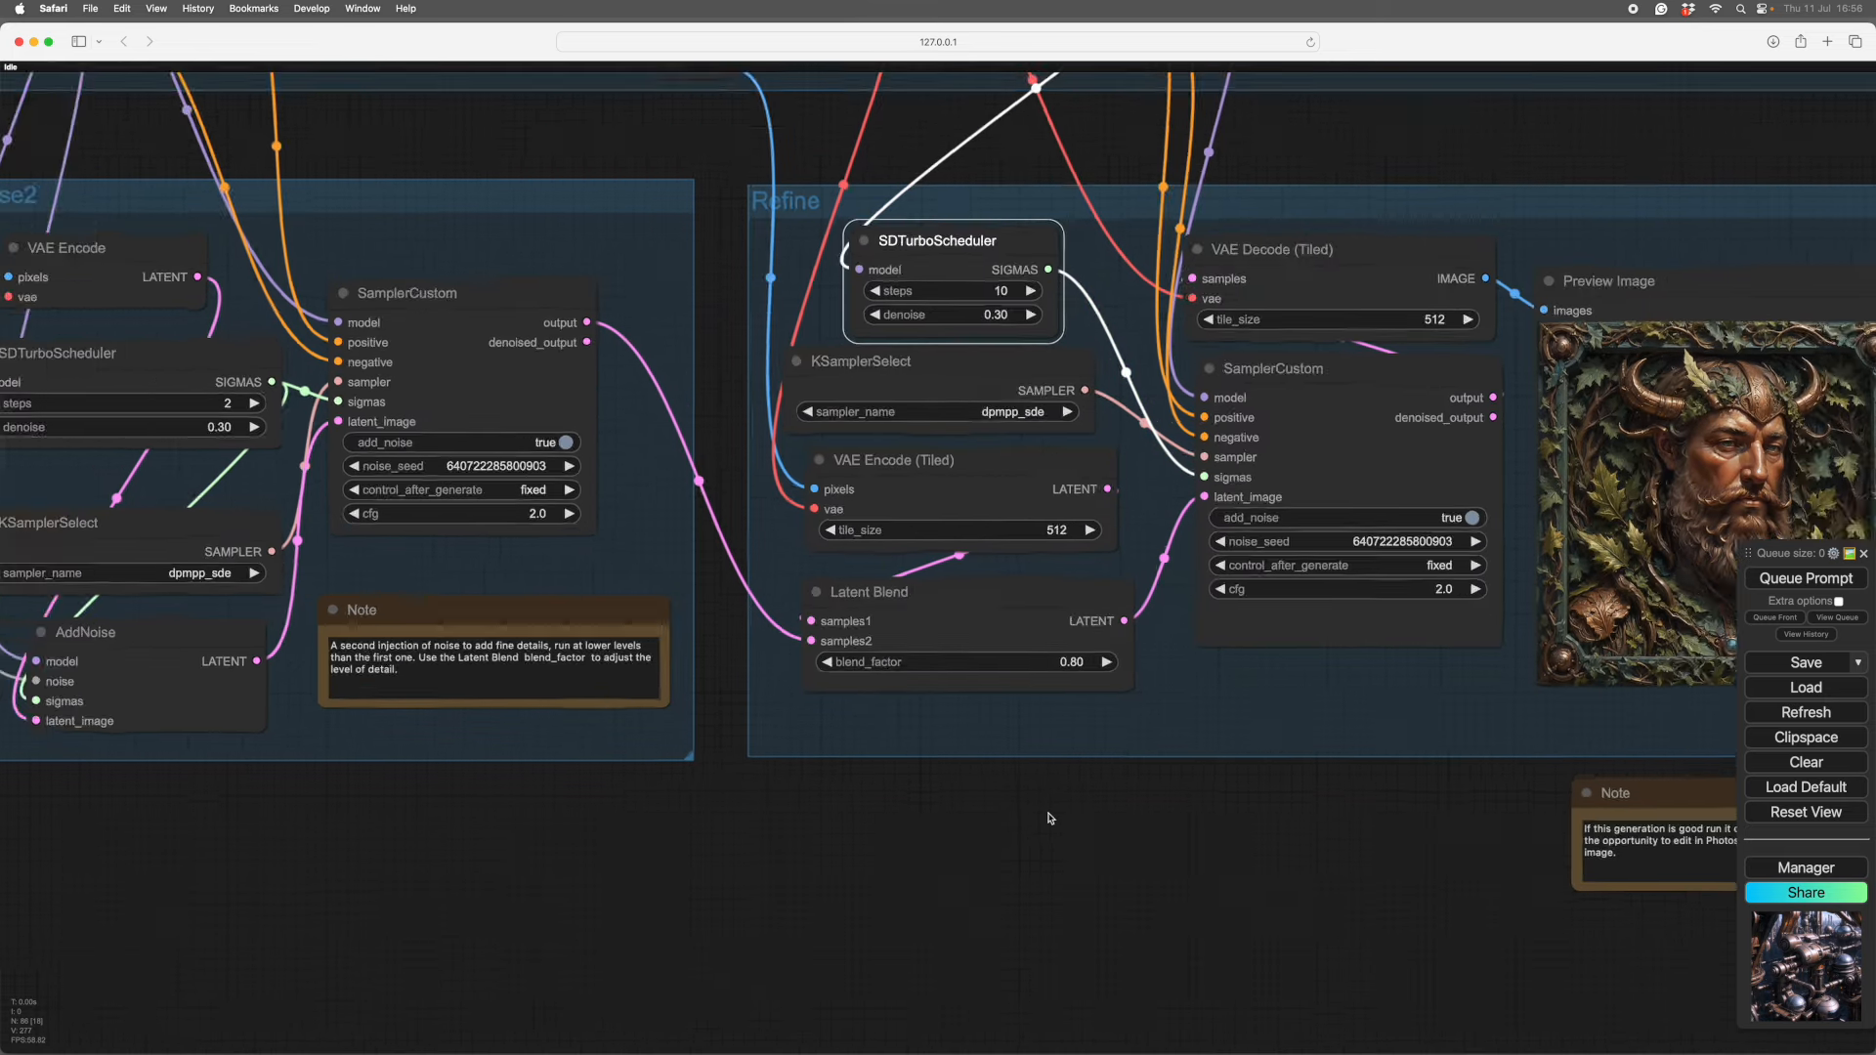
pyautogui.scroll(-2, 1114, 866)
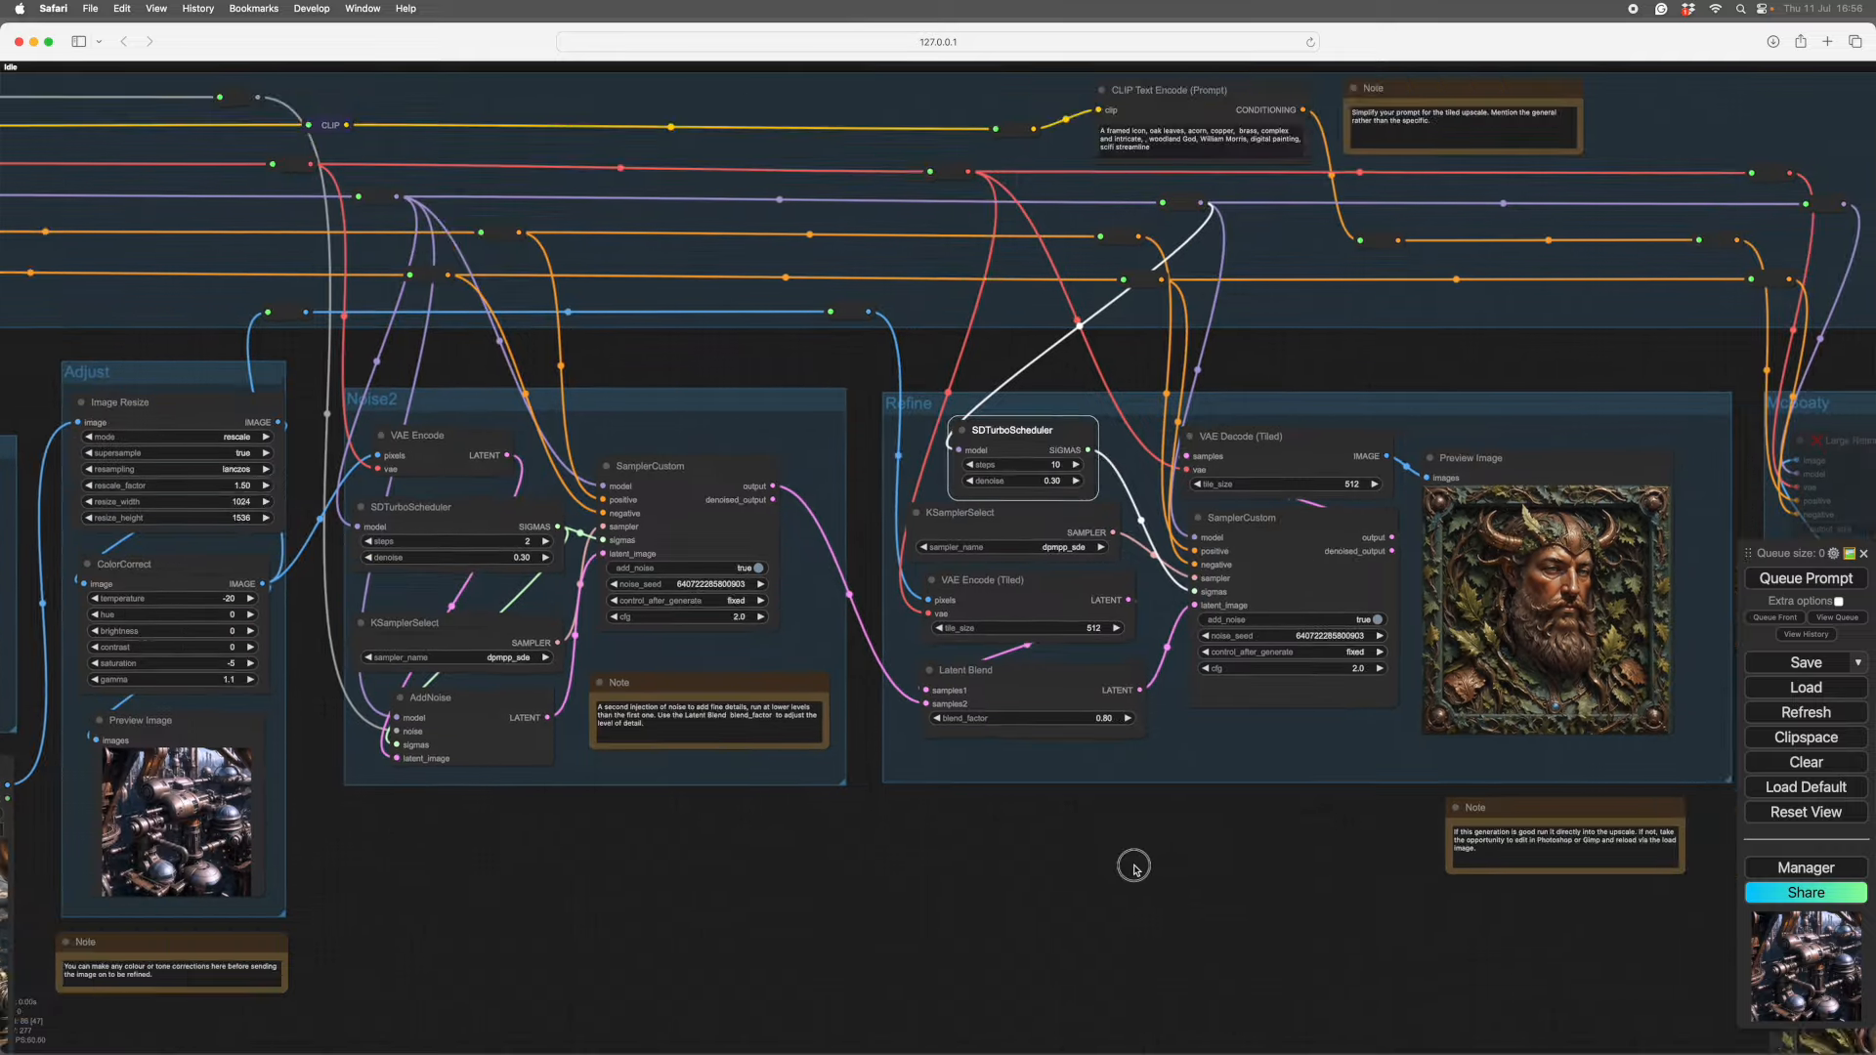
pyautogui.moveTo(1130, 867); pyautogui.dragTo(1071, 921)
pyautogui.scroll(5, 993, 892)
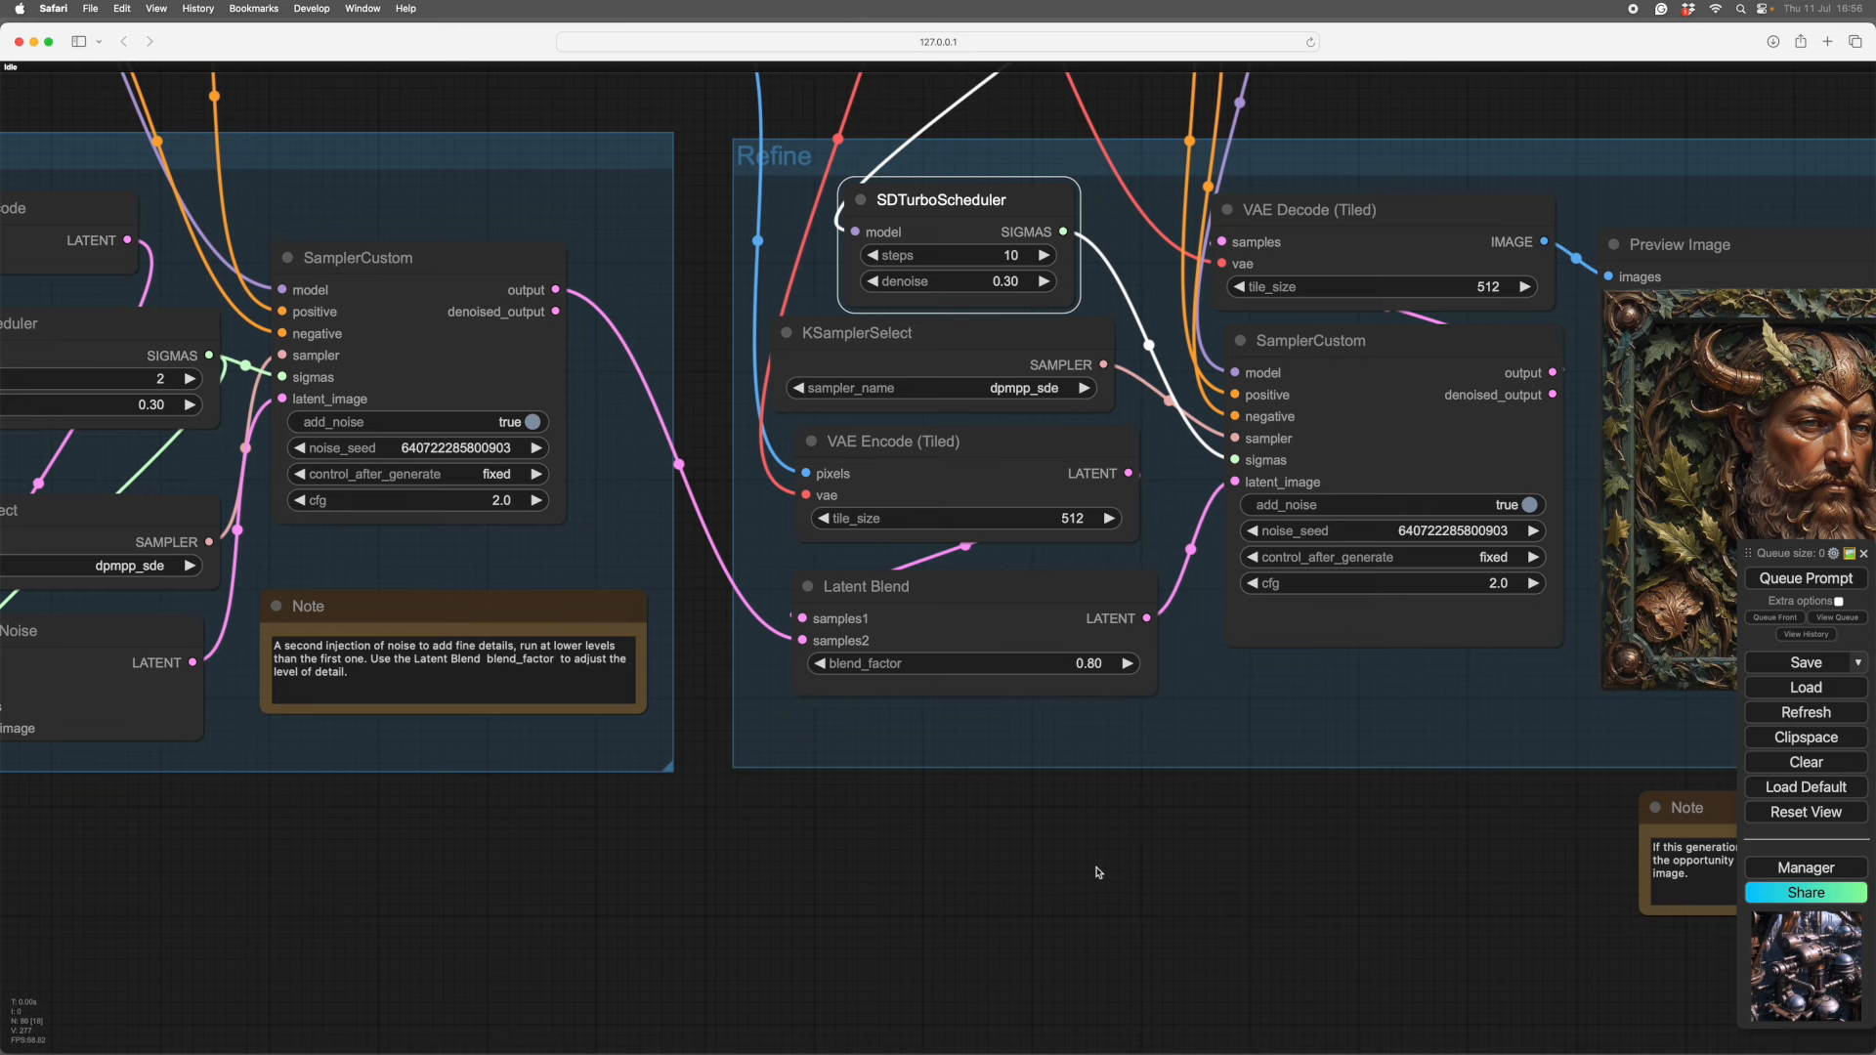
# - Set the blend_factor of the Latent Blend node in the Refine group to 0.65
pyautogui.moveTo(1099, 872); pyautogui.dragTo(1089, 880)
pyautogui.click(1092, 677)
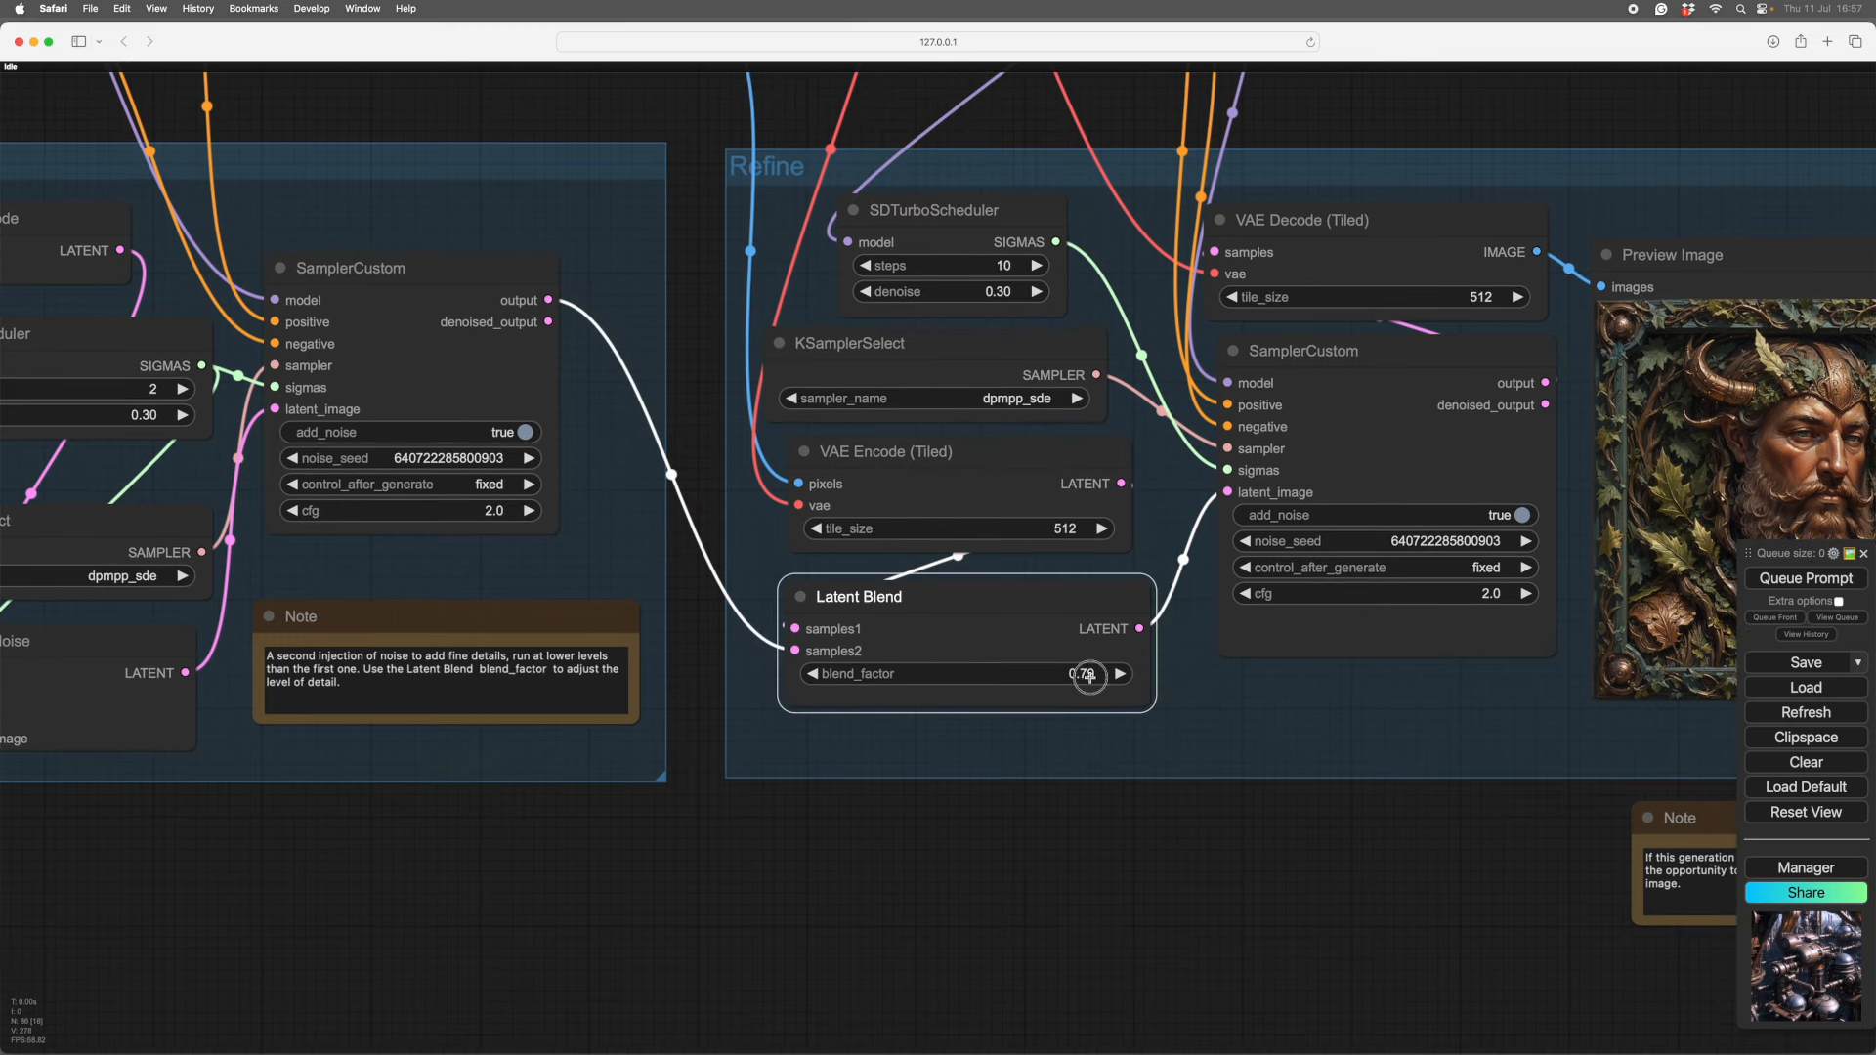
pyautogui.click(1174, 680)
pyautogui.moveTo(1168, 676); pyautogui.dragTo(1117, 676)
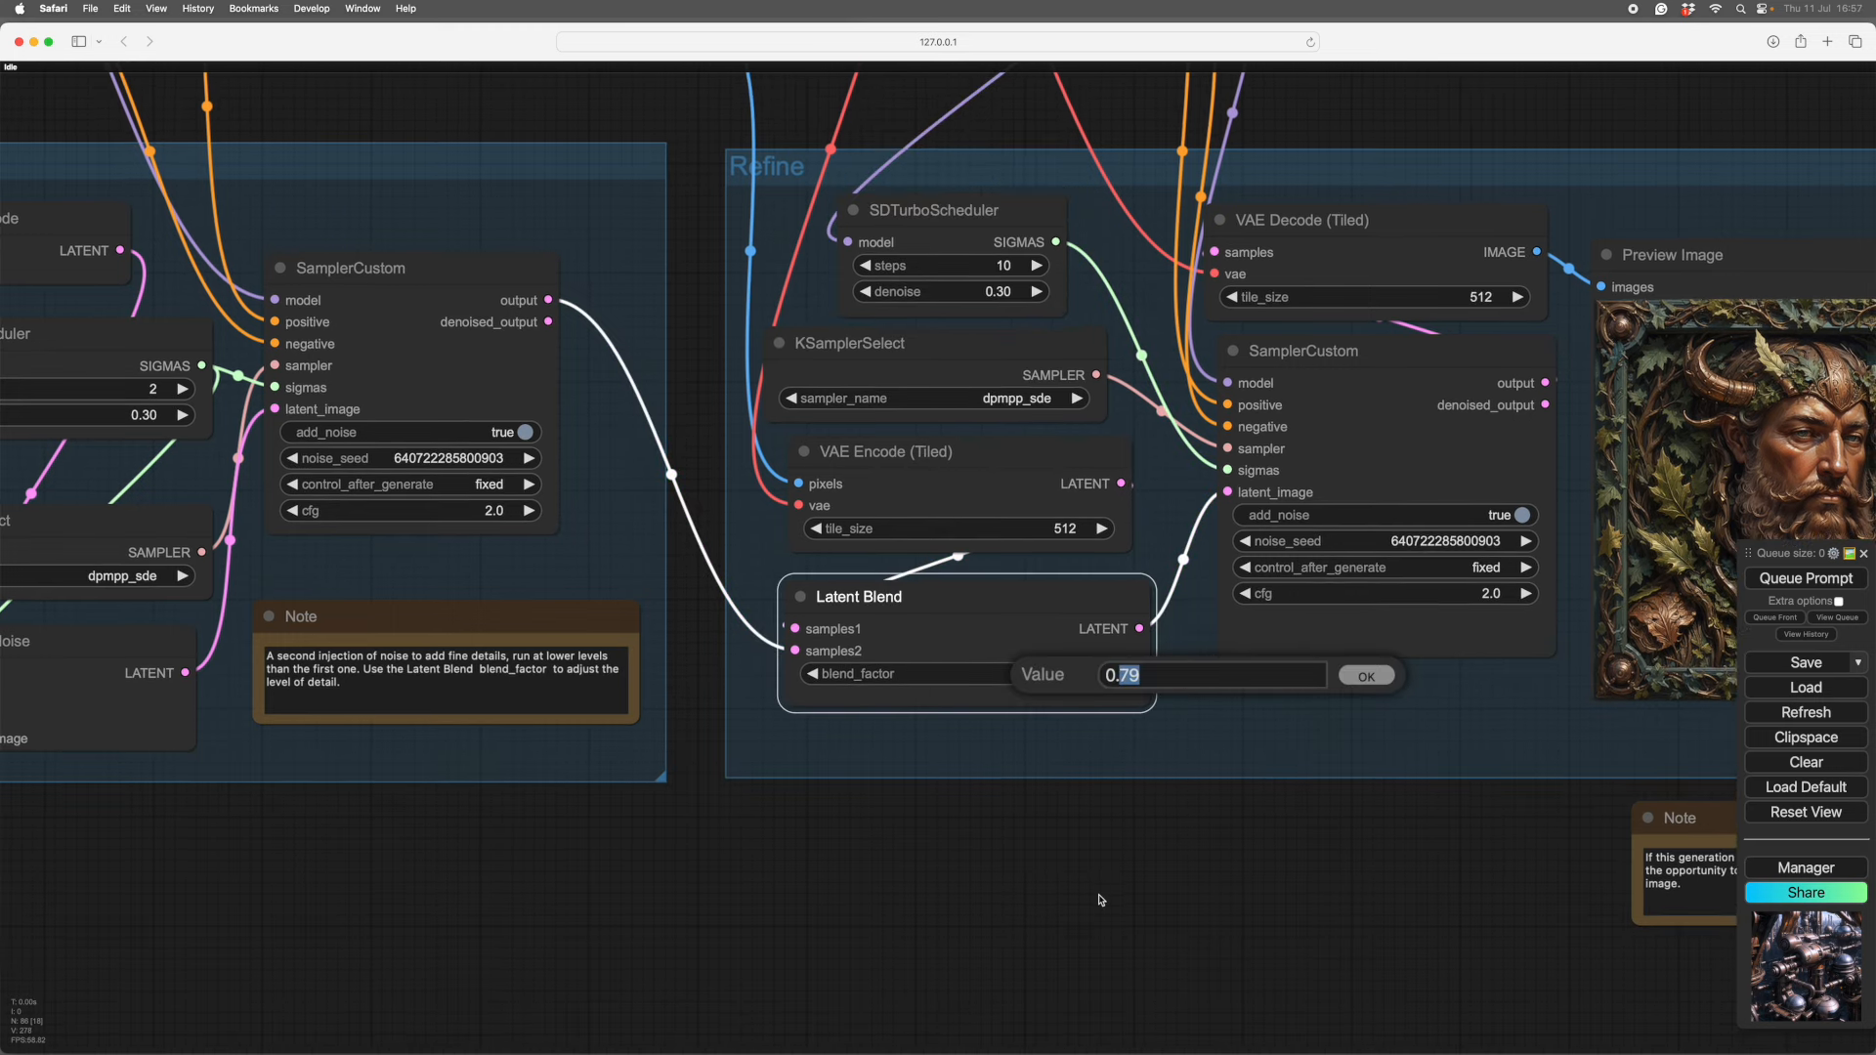
pyautogui.write('65')
pyautogui.press('Return')
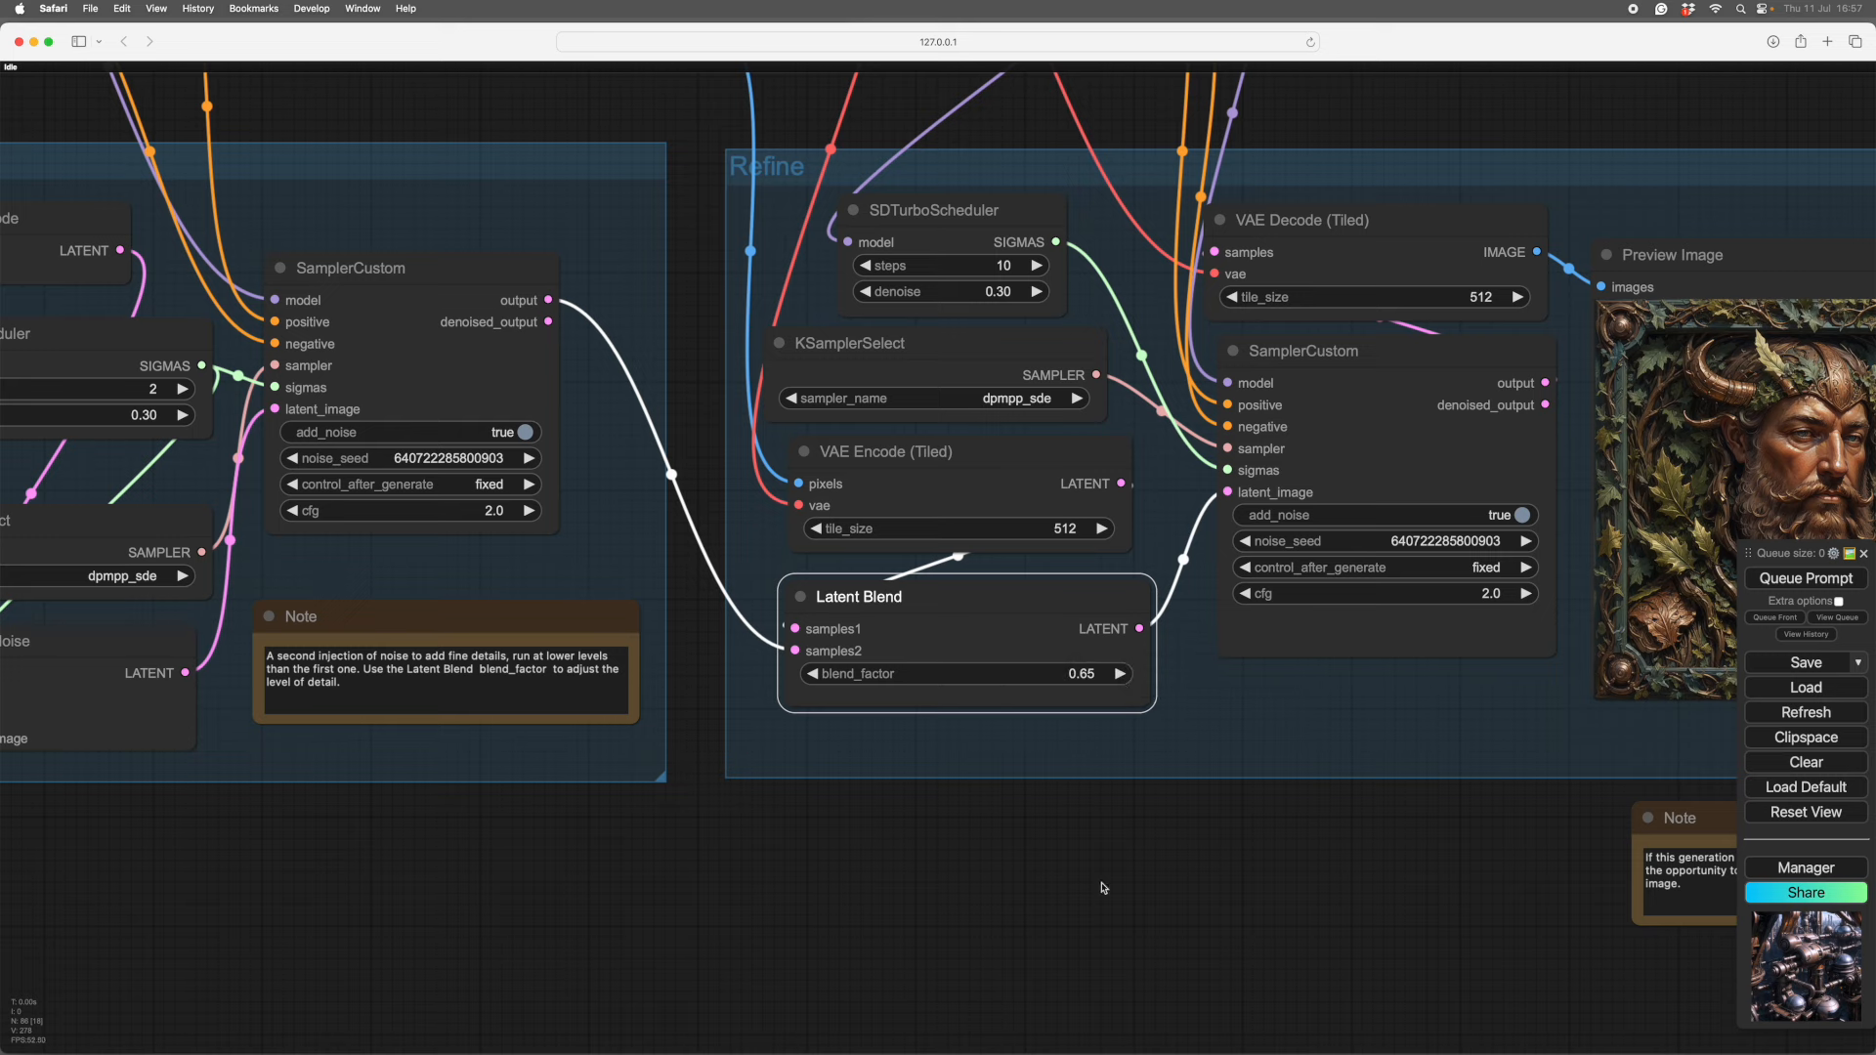
# - Lower the Latent Blend node's blend_factor to 0.60
pyautogui.click(1109, 679)
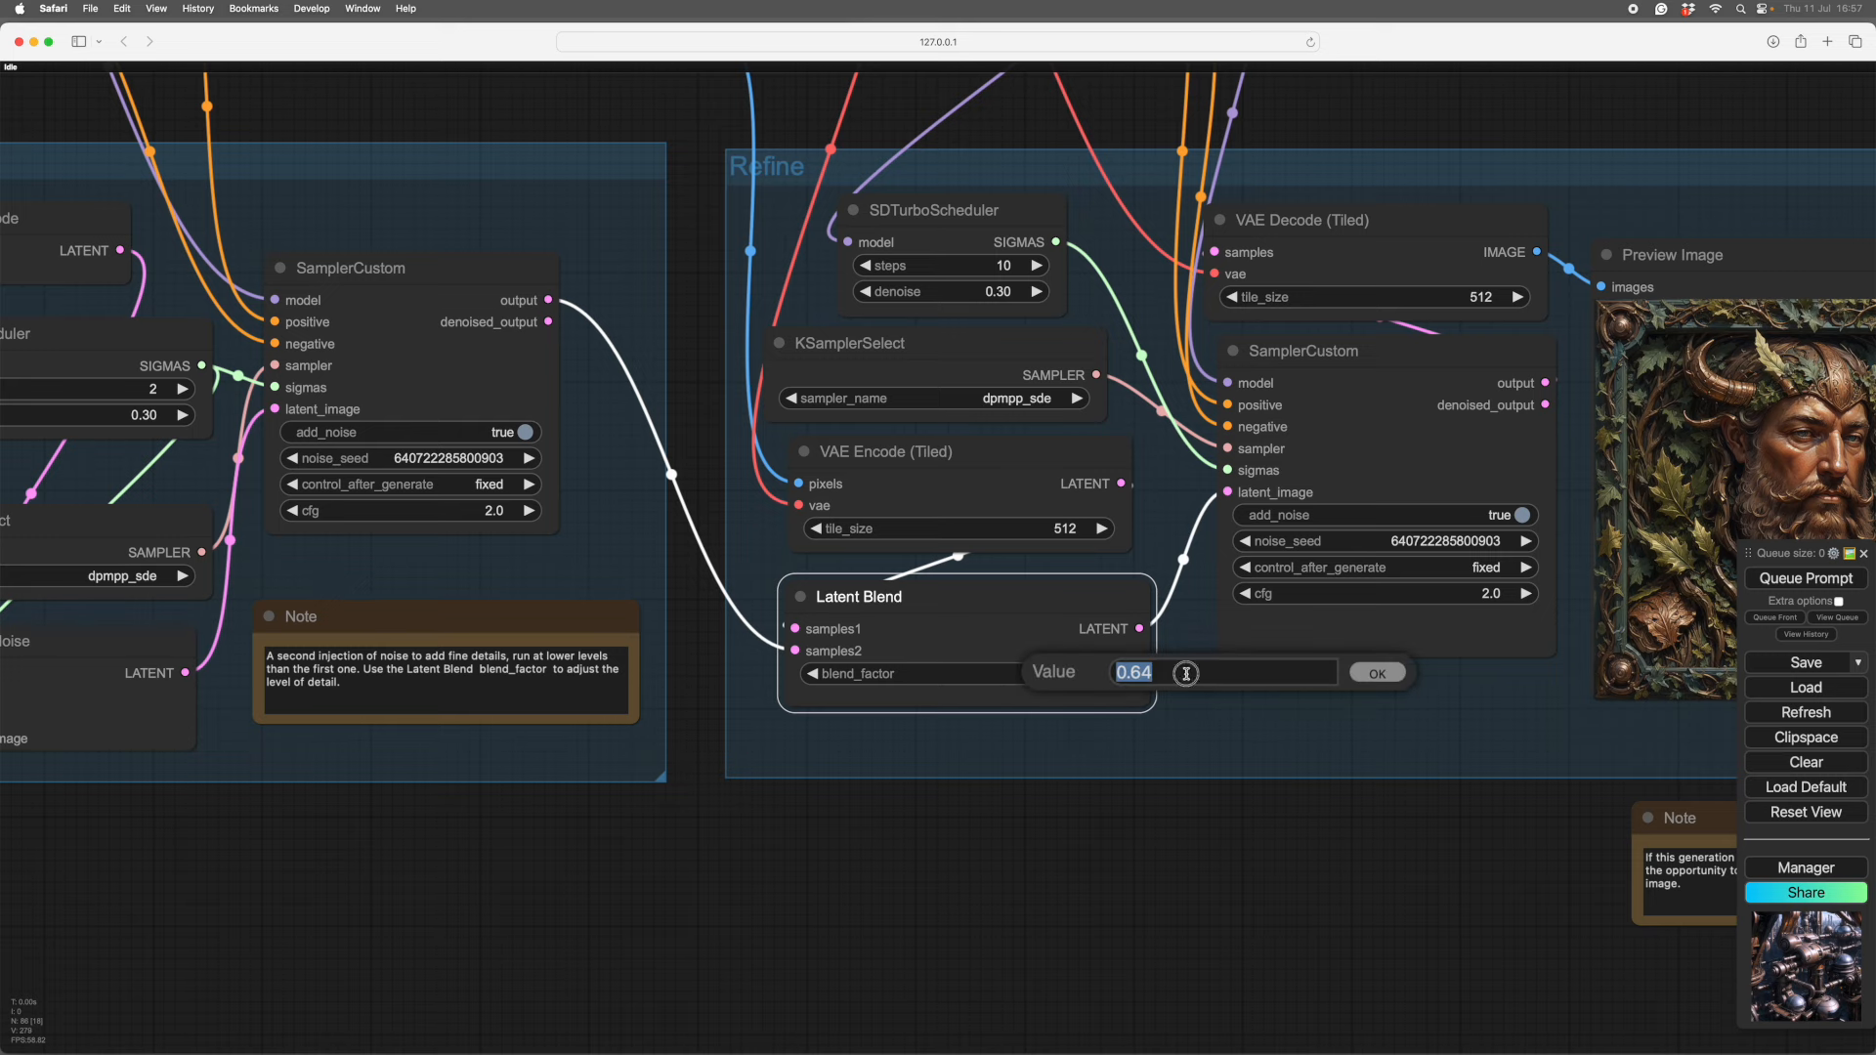
pyautogui.write('0.64')
pyautogui.press('BackSpace')
pyautogui.write('0')
pyautogui.press('Return')
# - Queue the prompt to run the pipes image through the Noise2 and Refine groups
pyautogui.scroll(-5, 1118, 825)
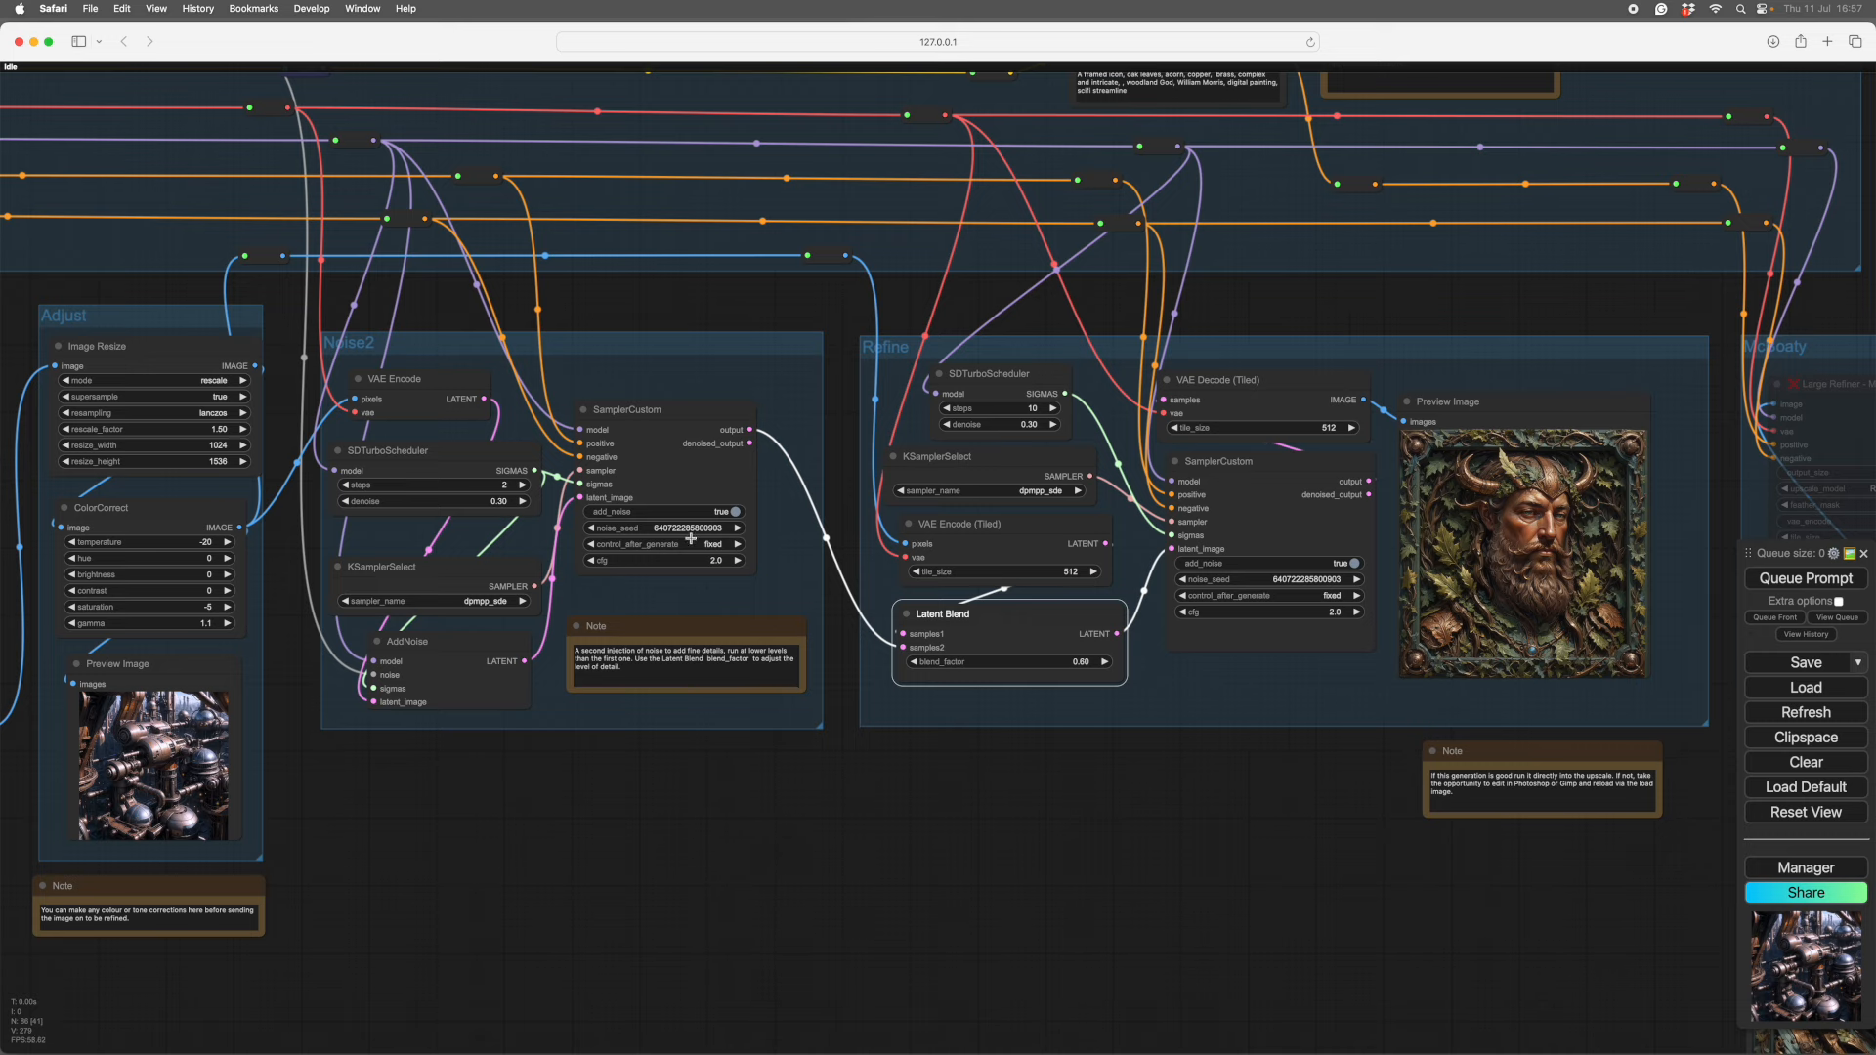
pyautogui.scroll(2, 1227, 782)
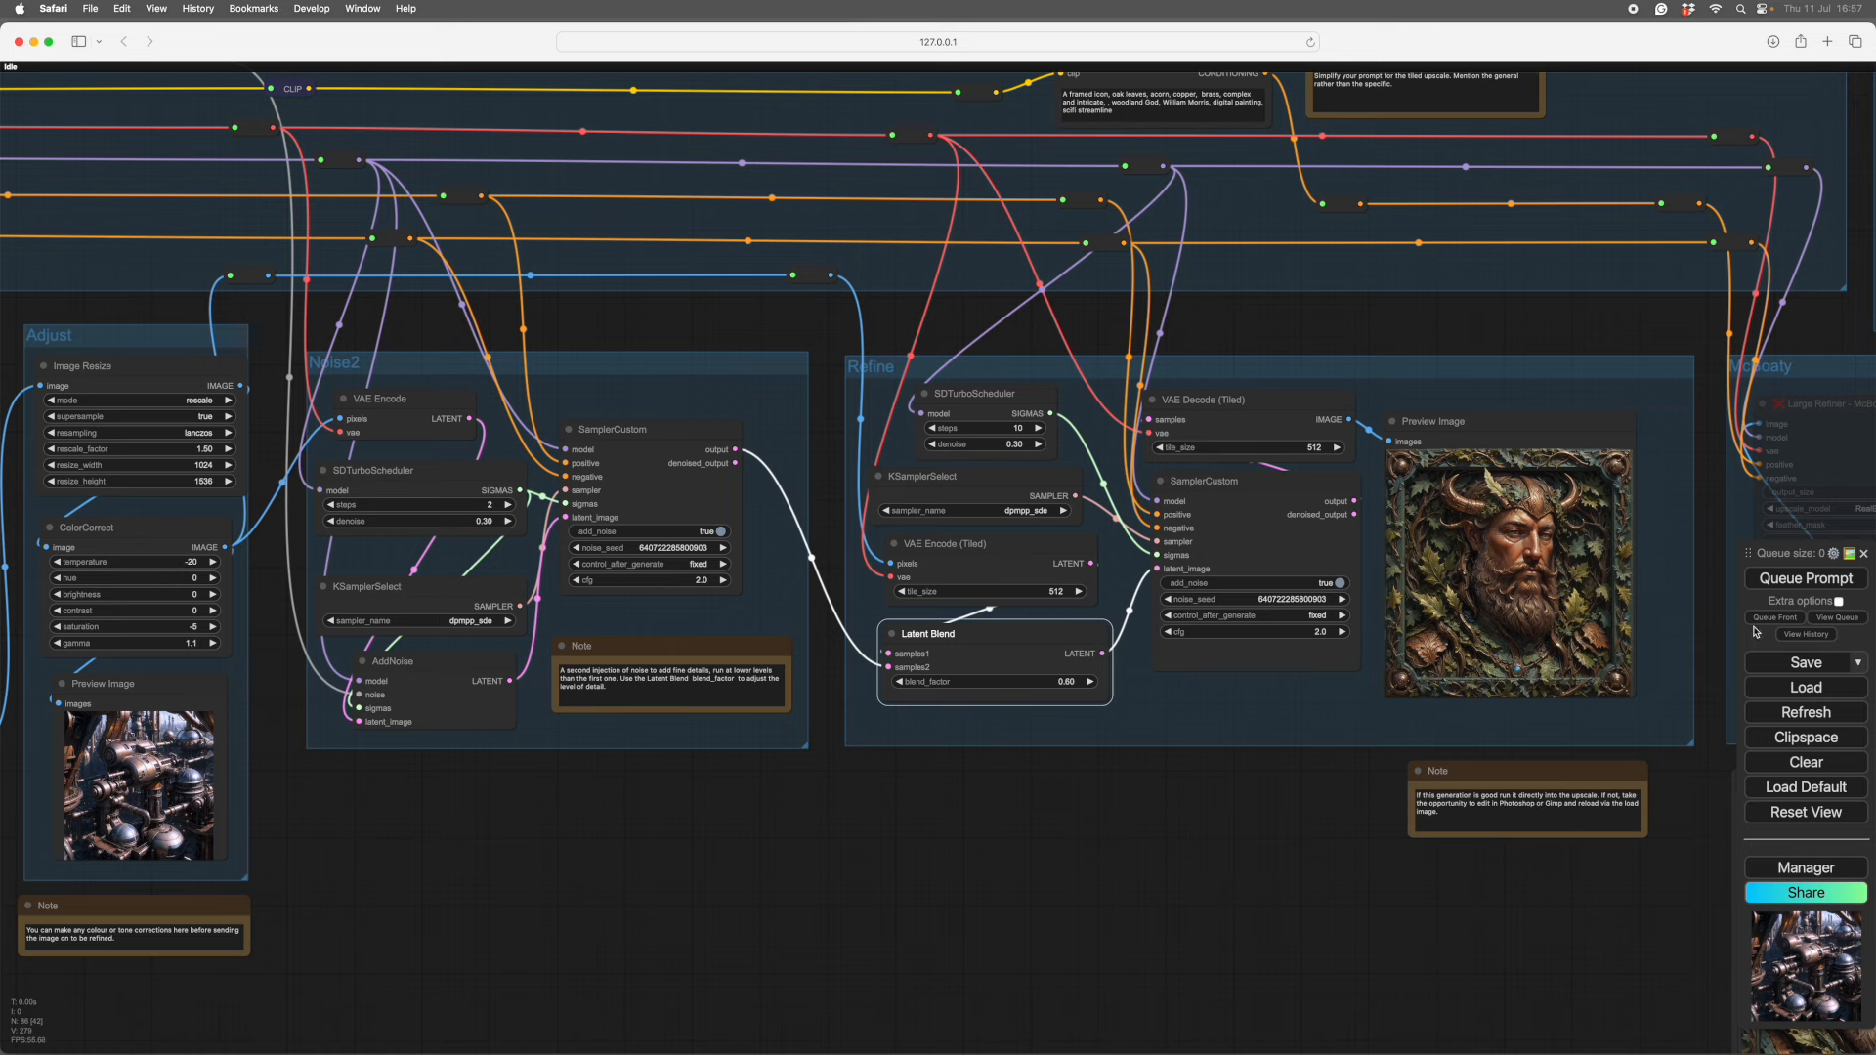
pyautogui.click(1798, 580)
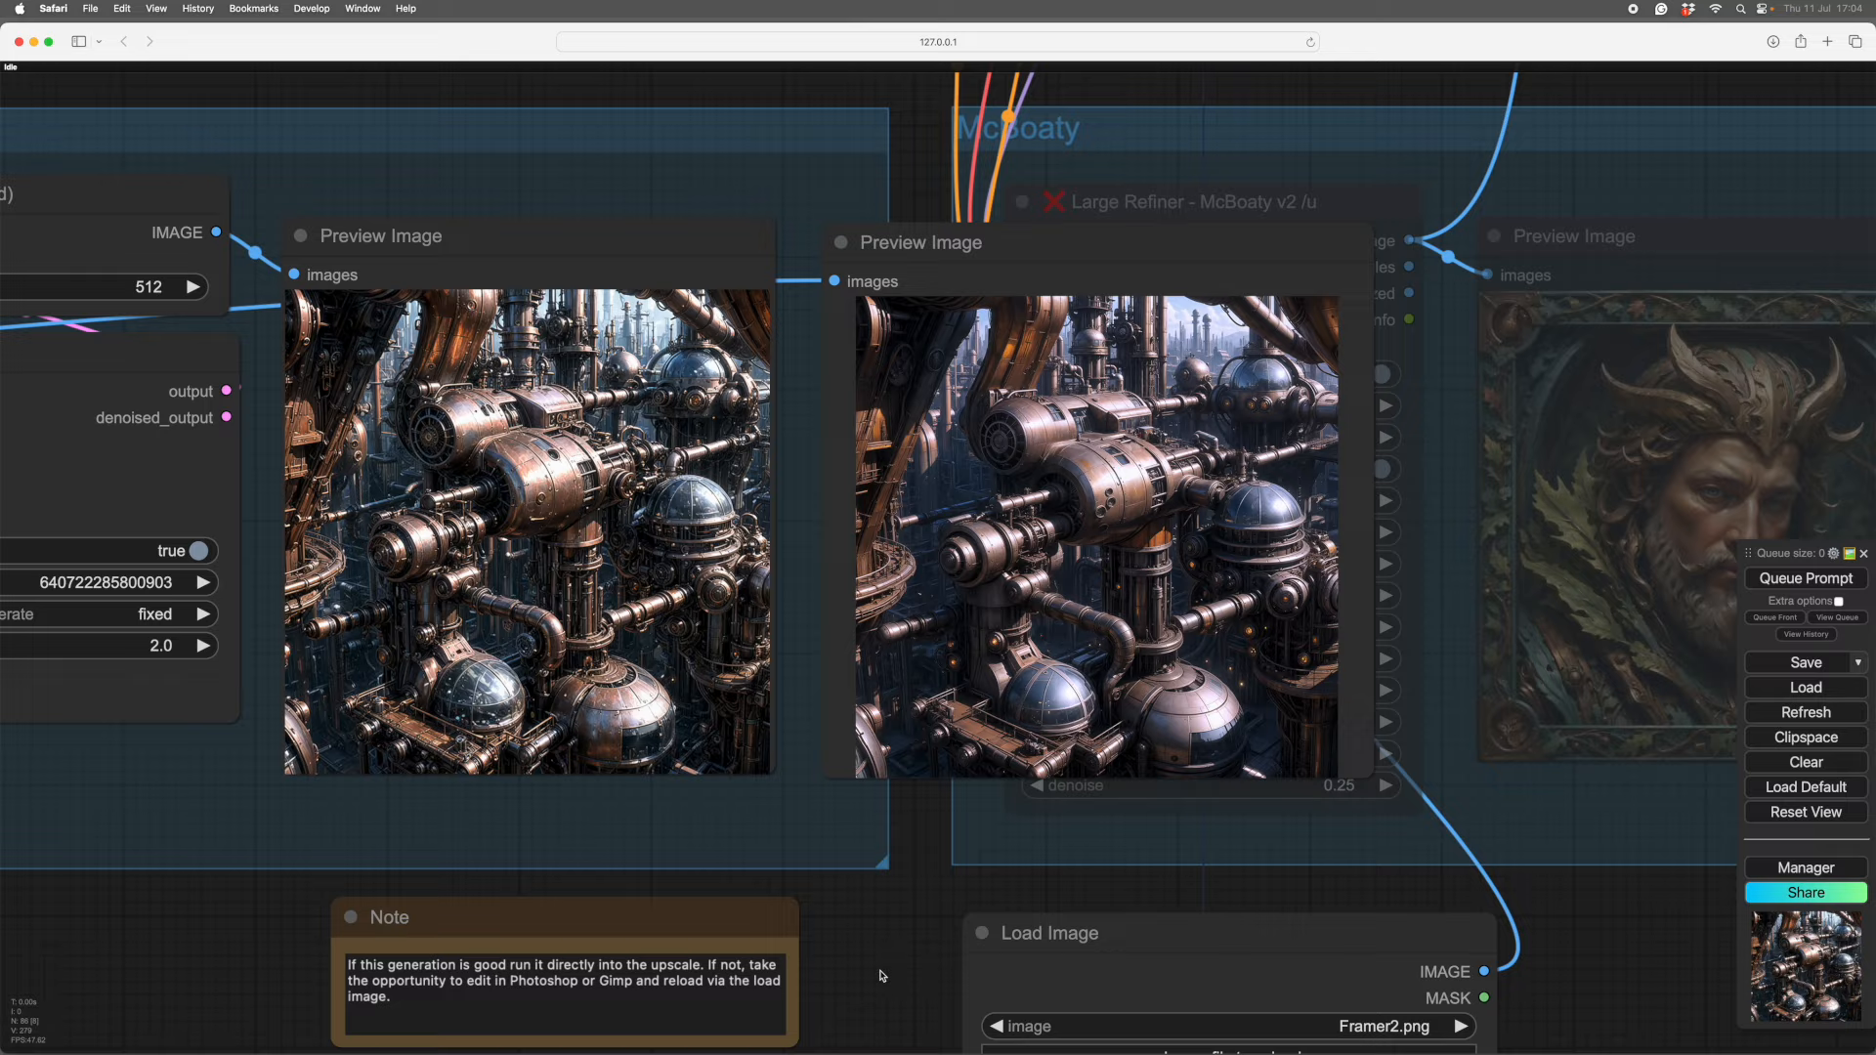
# - Compare the refined pipes preview with the other preview image beside it at close range
pyautogui.scroll(3, 883, 976)
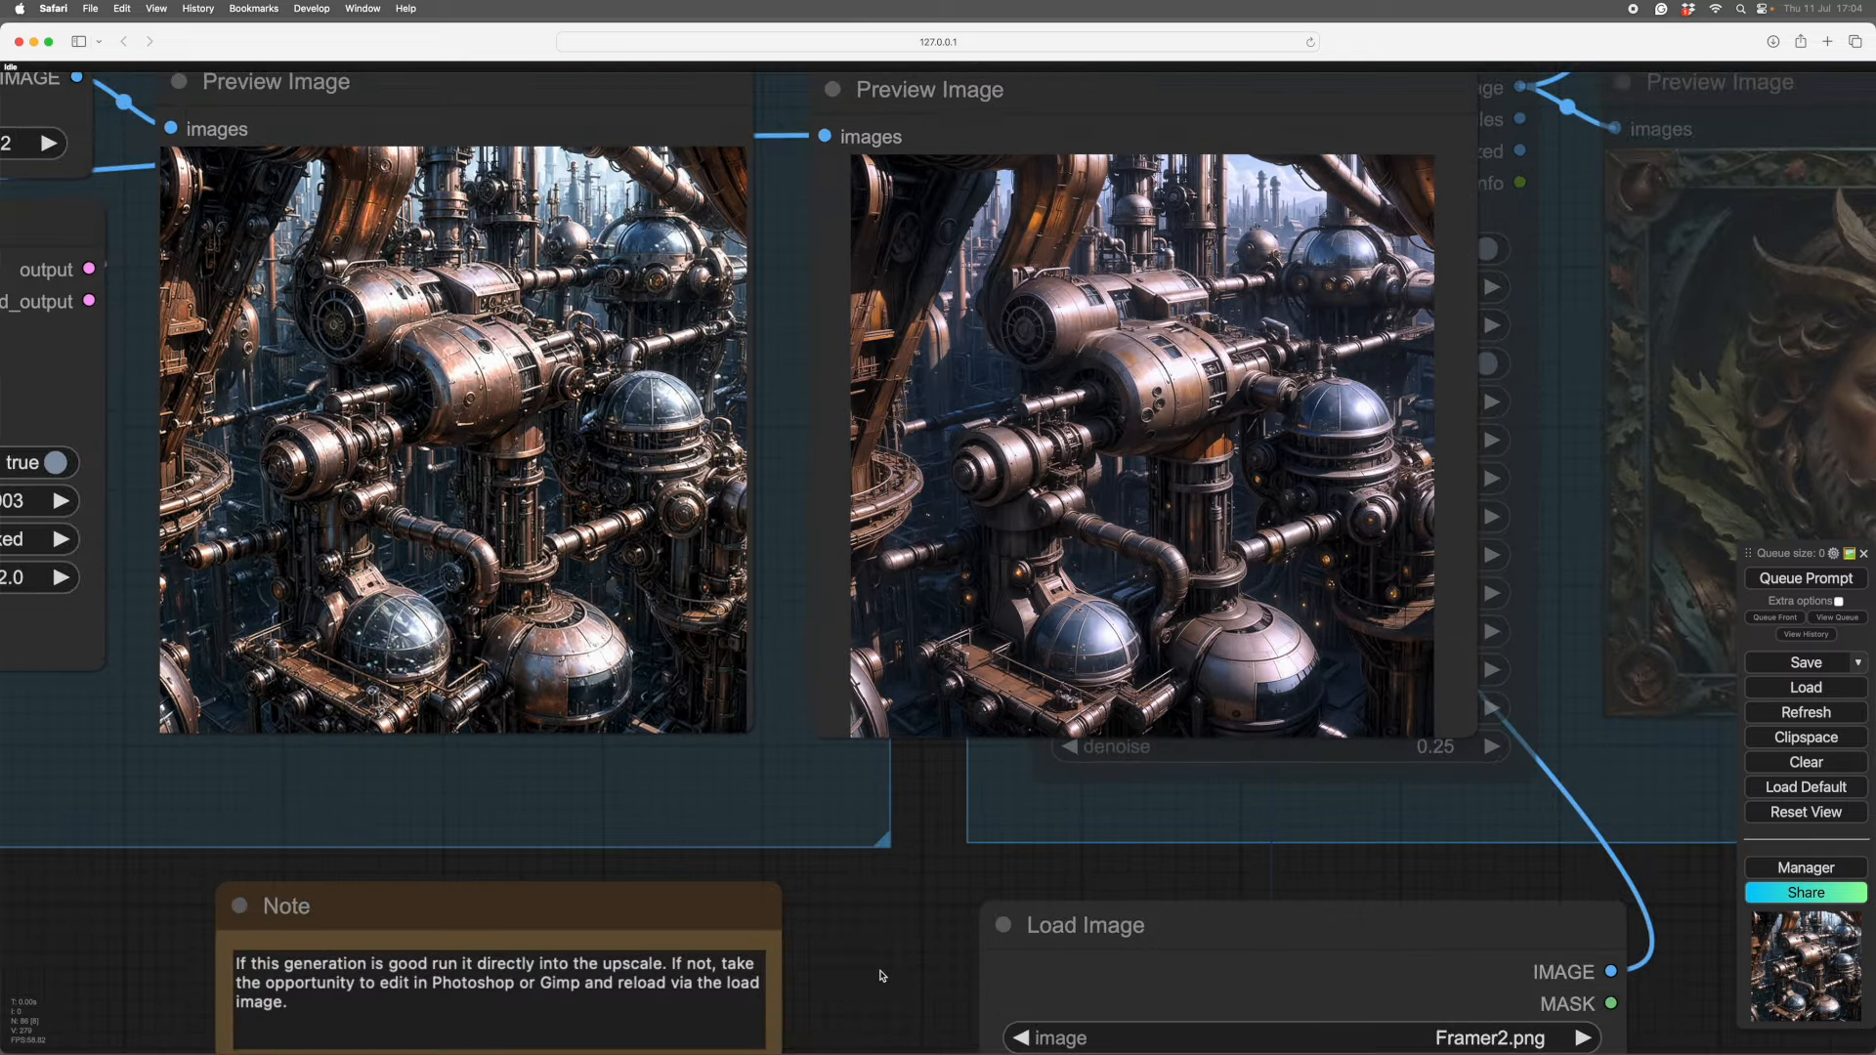
pyautogui.moveTo(883, 975); pyautogui.dragTo(1075, 1007)
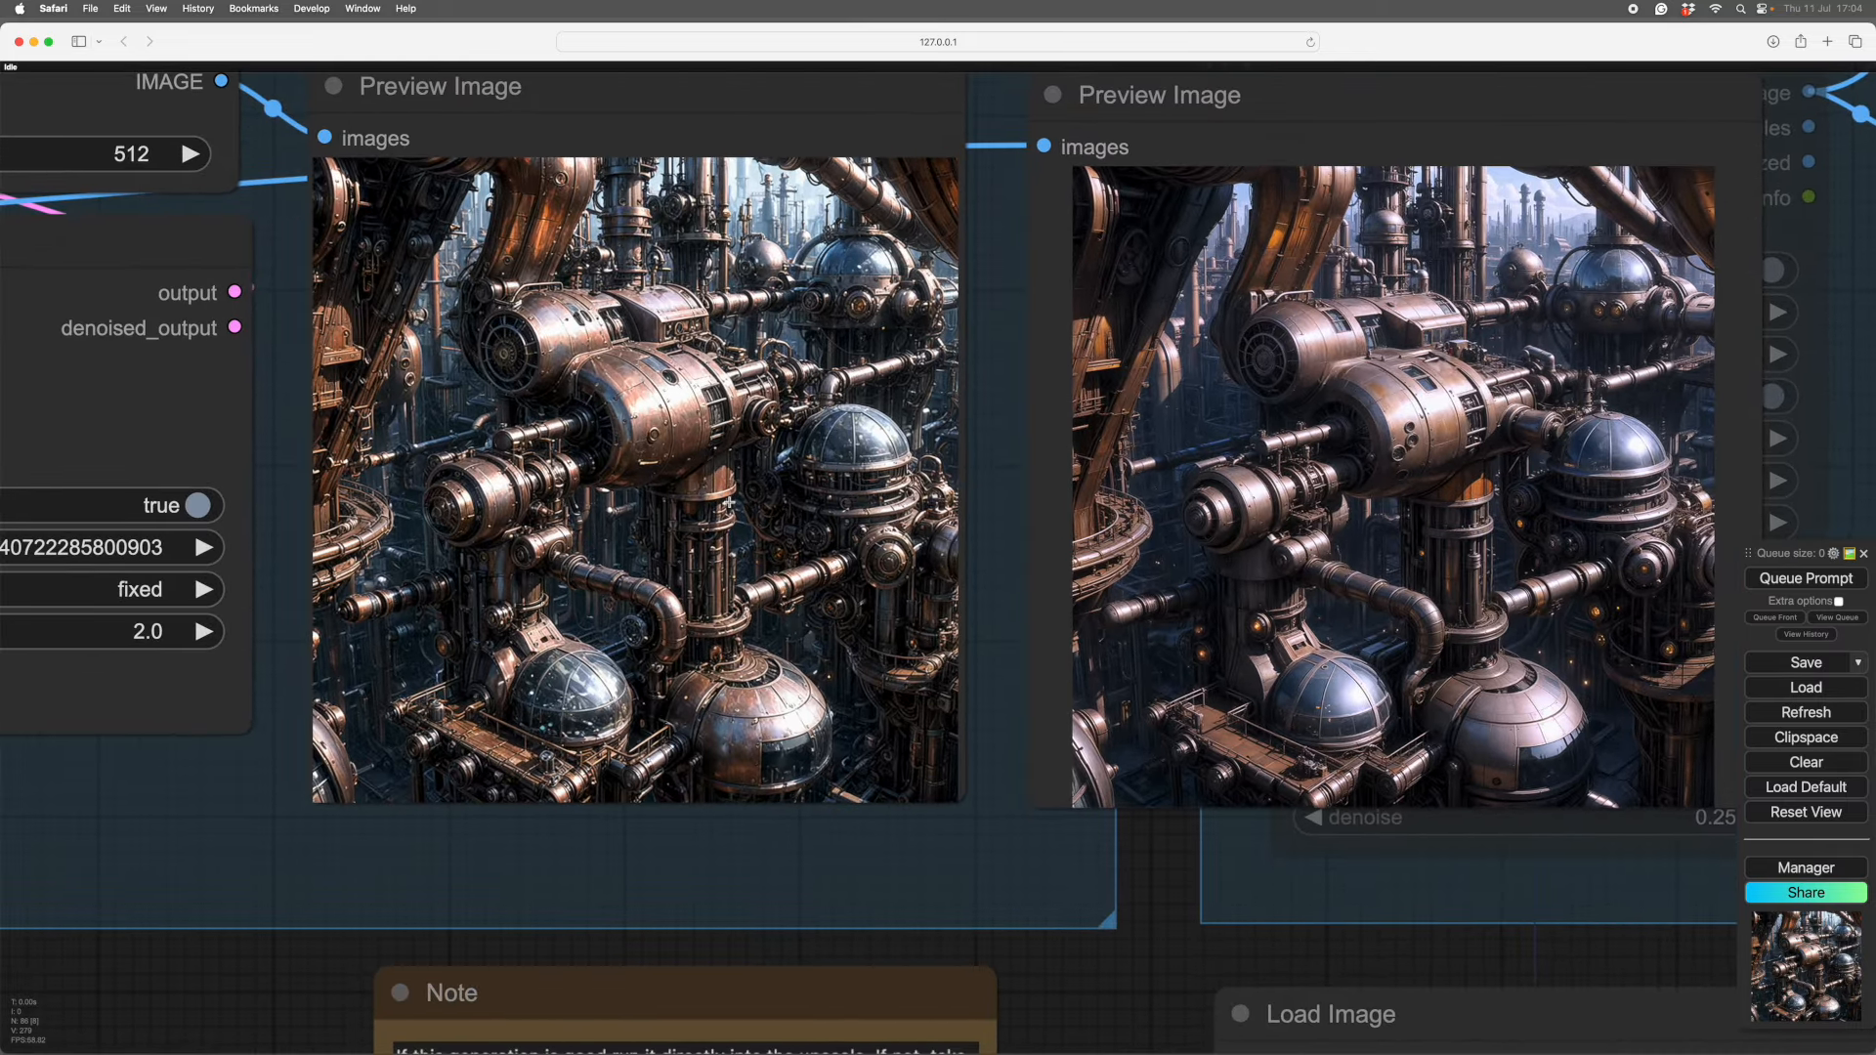
pyautogui.moveTo(1089, 991); pyautogui.dragTo(1068, 988)
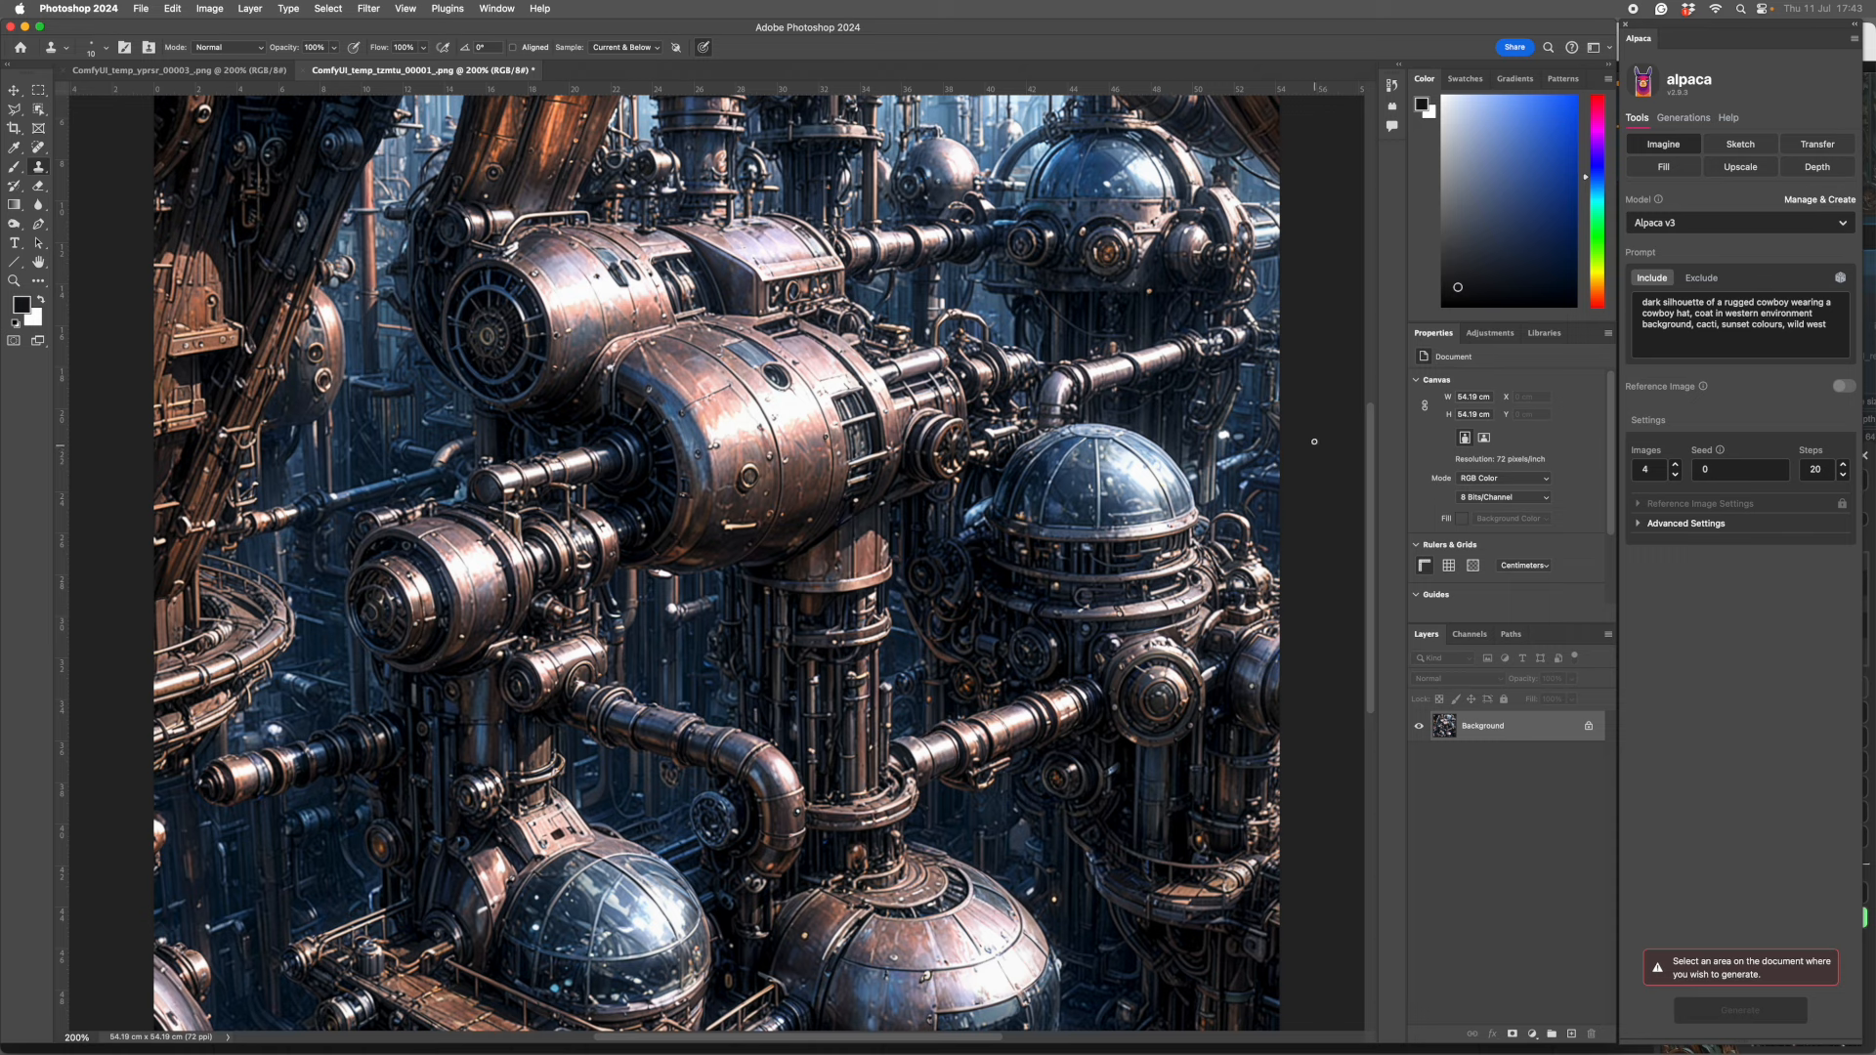
pyautogui.click(1312, 431)
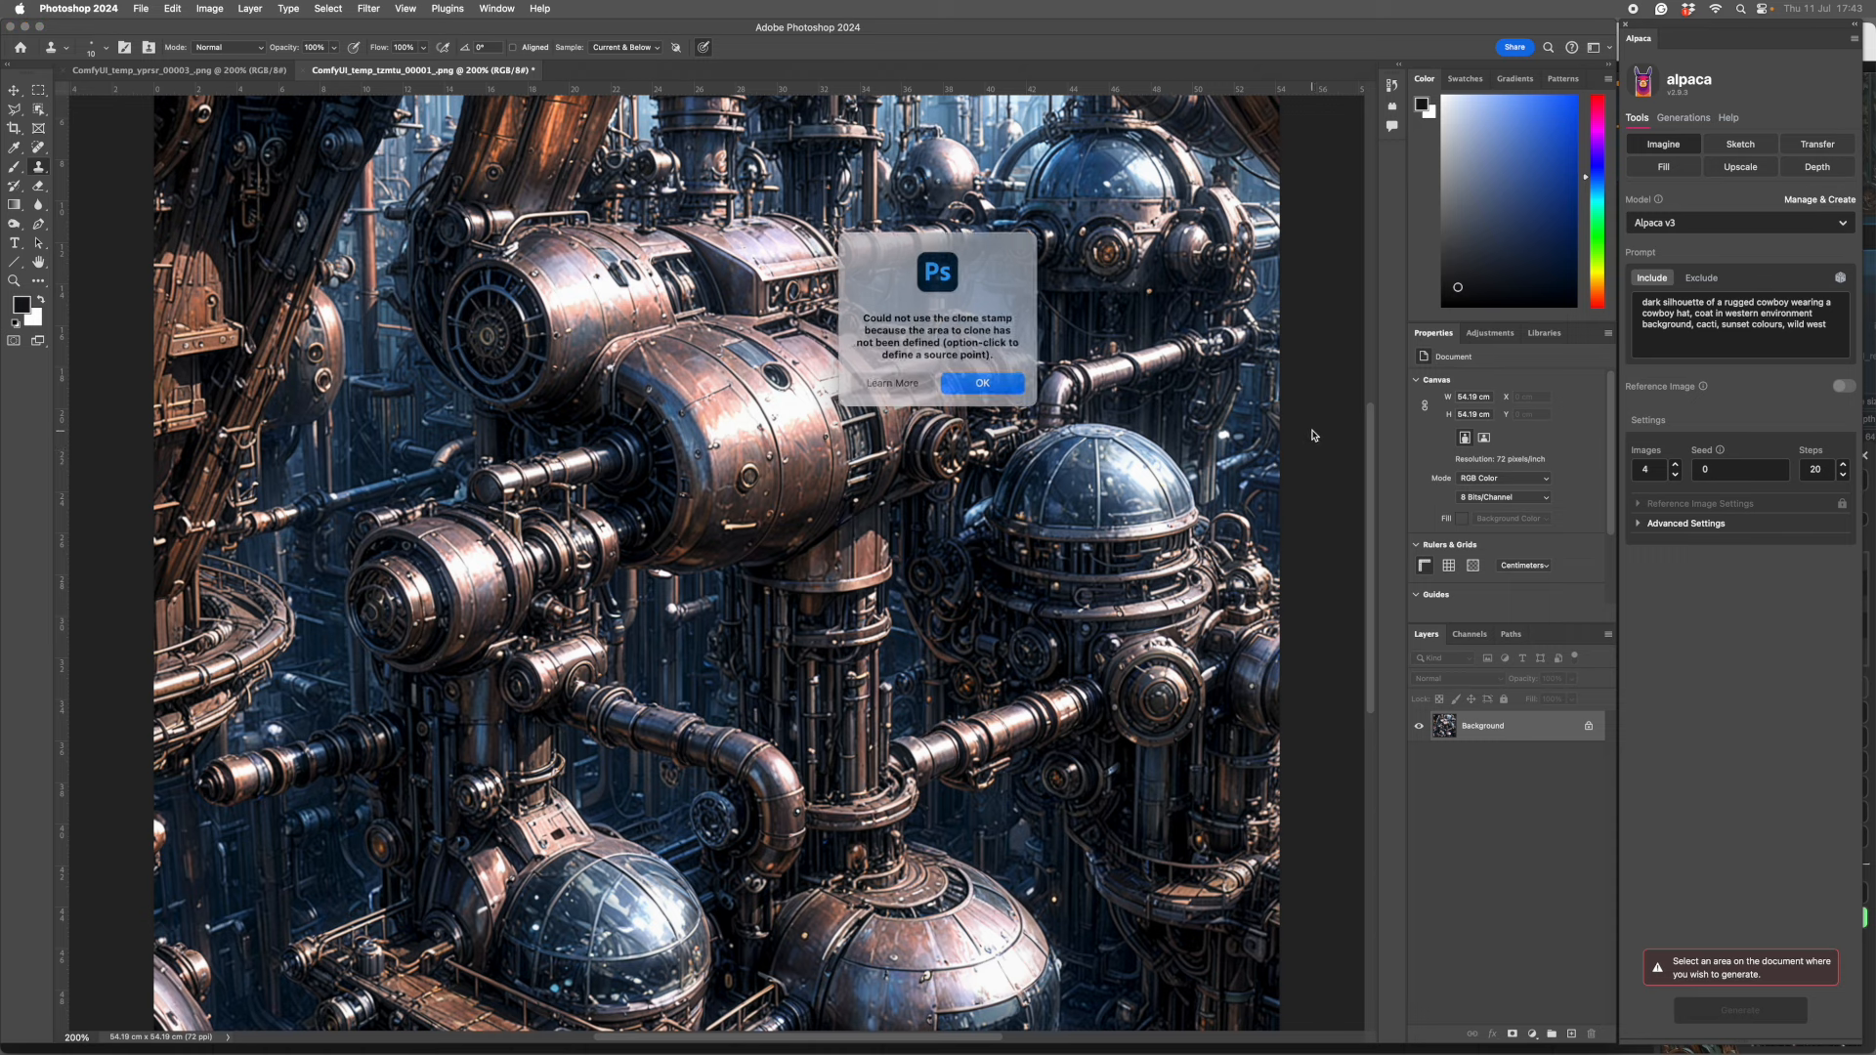
pyautogui.click(981, 381)
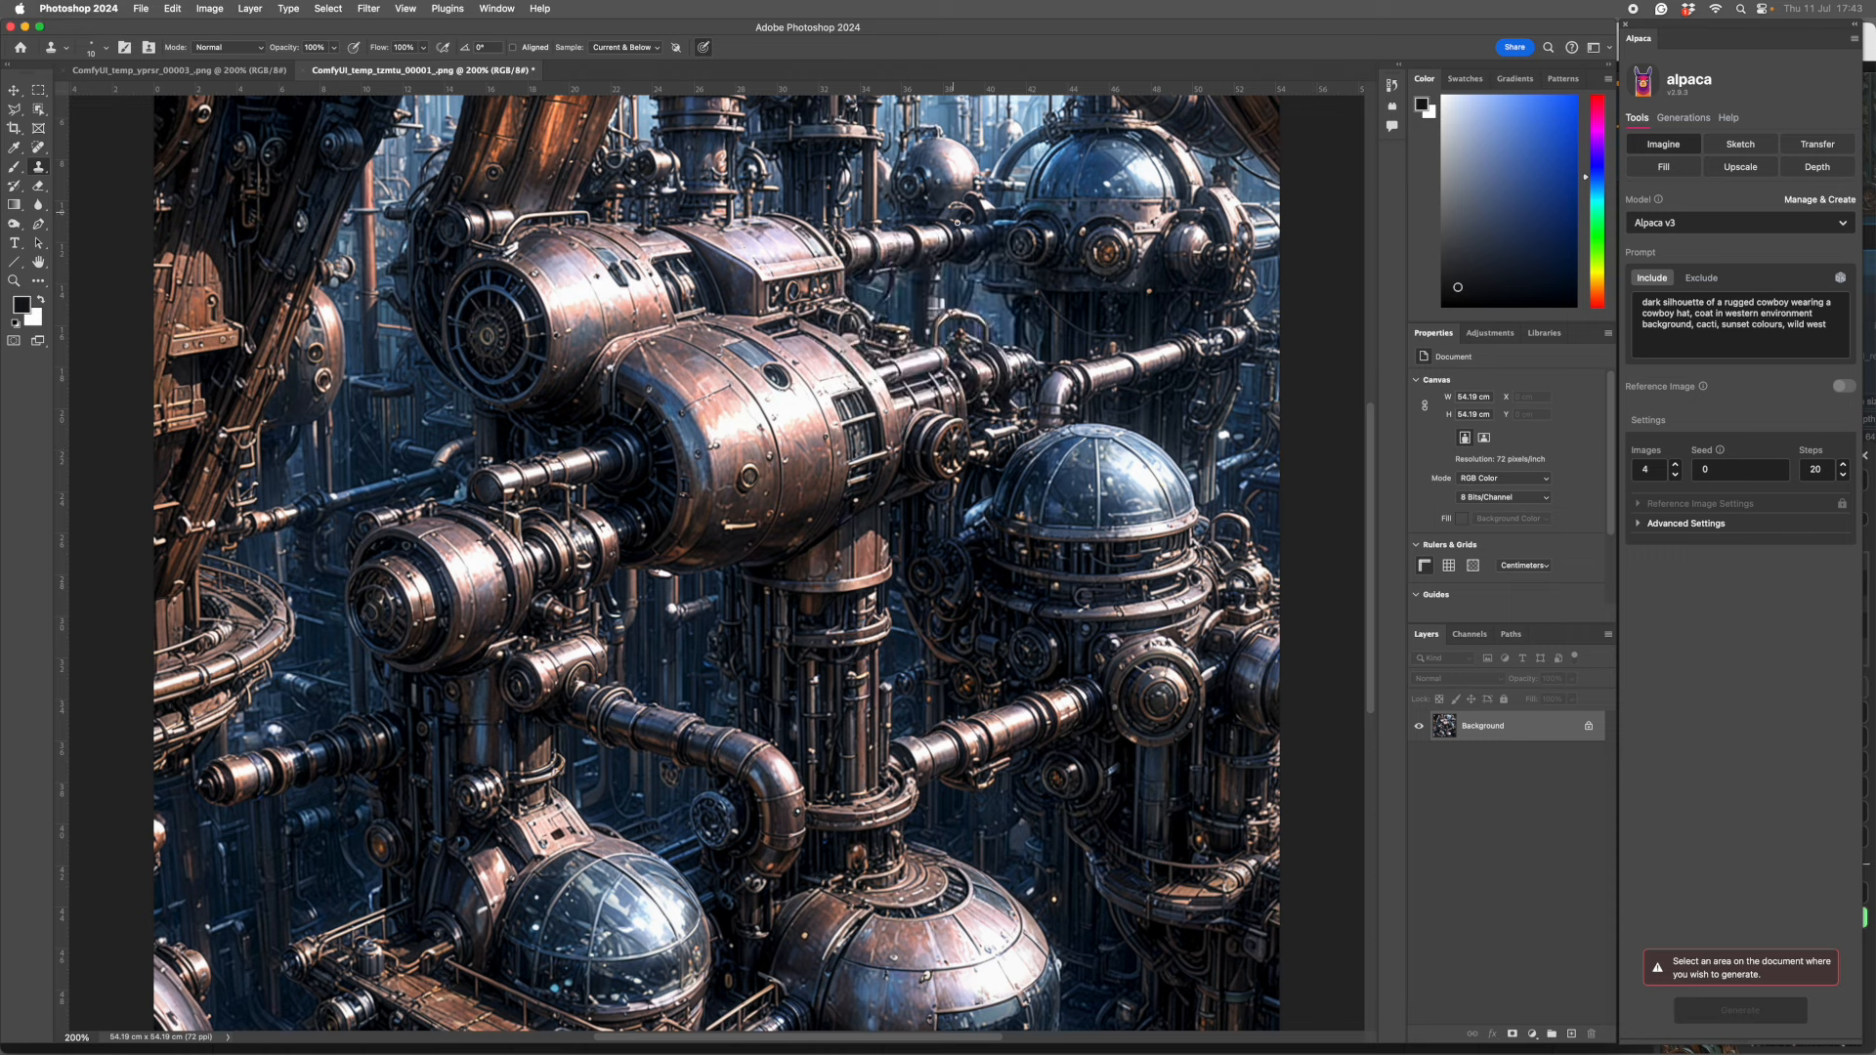
pyautogui.press('h')
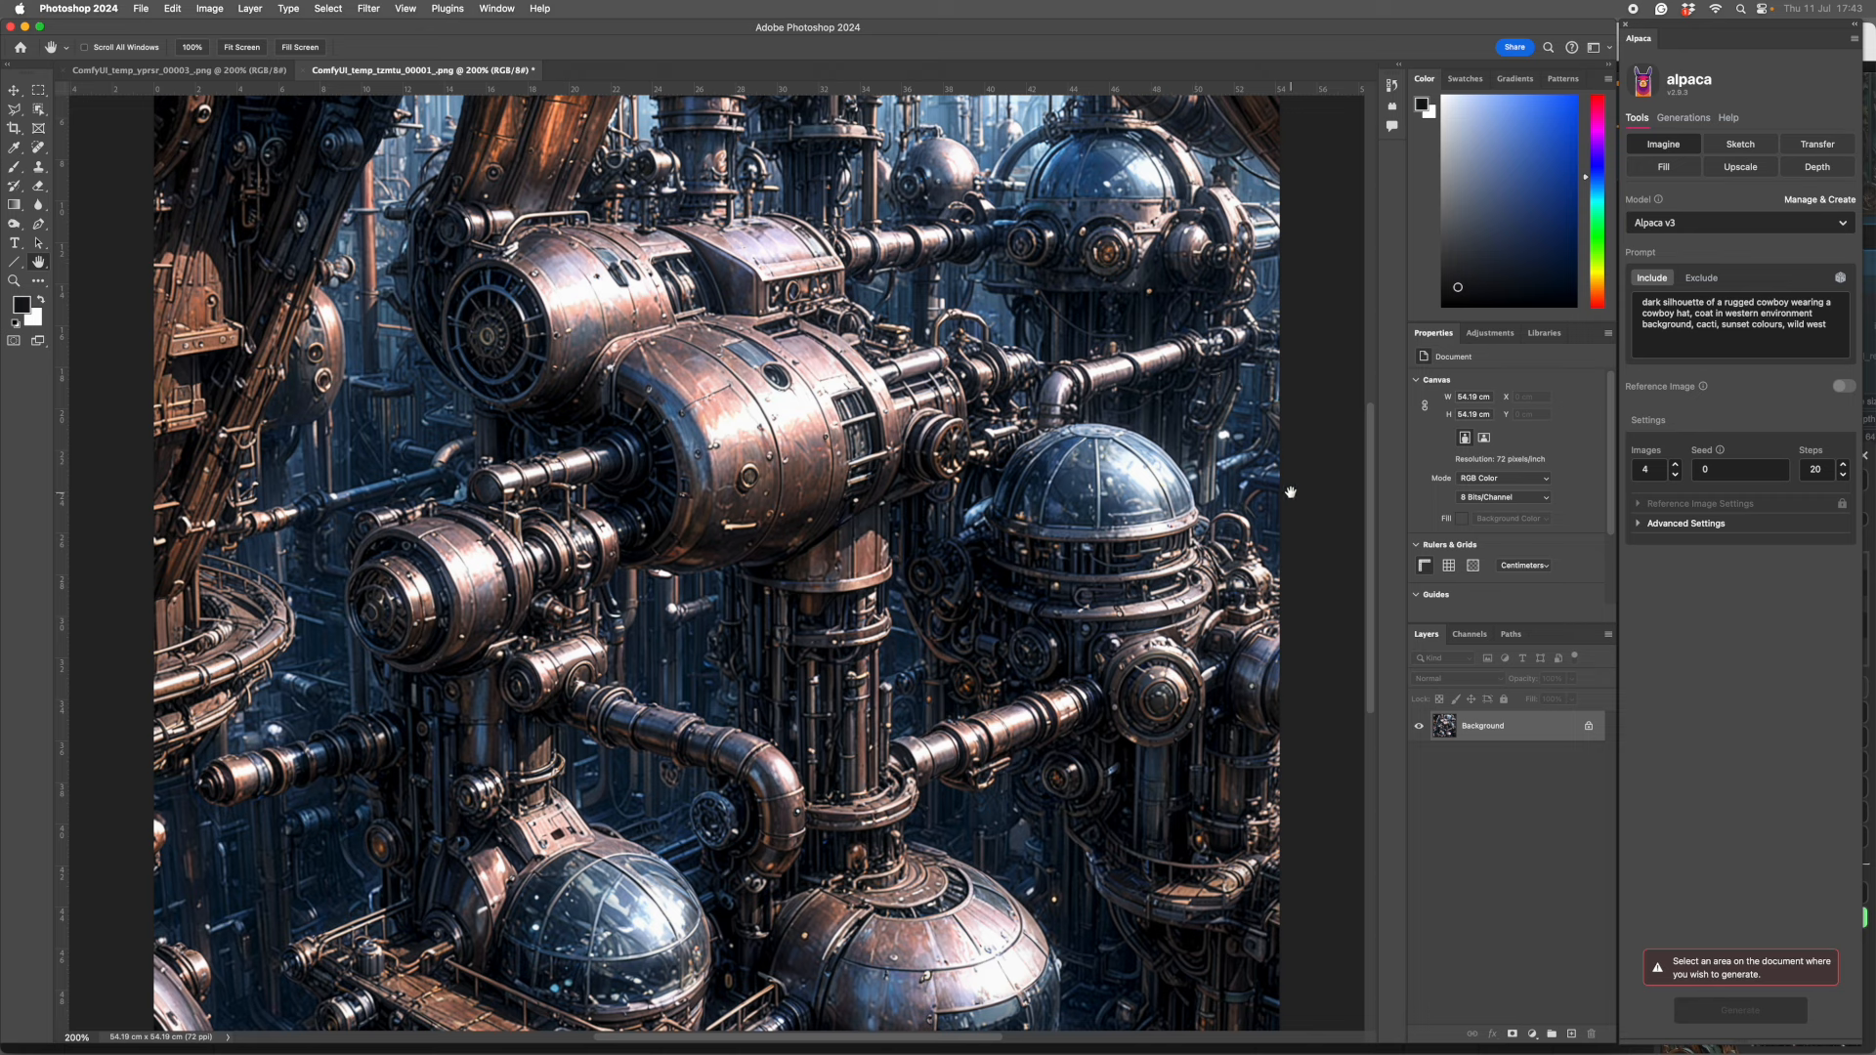
# - In Photoshop, copy the refined pipes image as a layer into the other open document and hide it with an inverted layer mask
pyautogui.press('v')
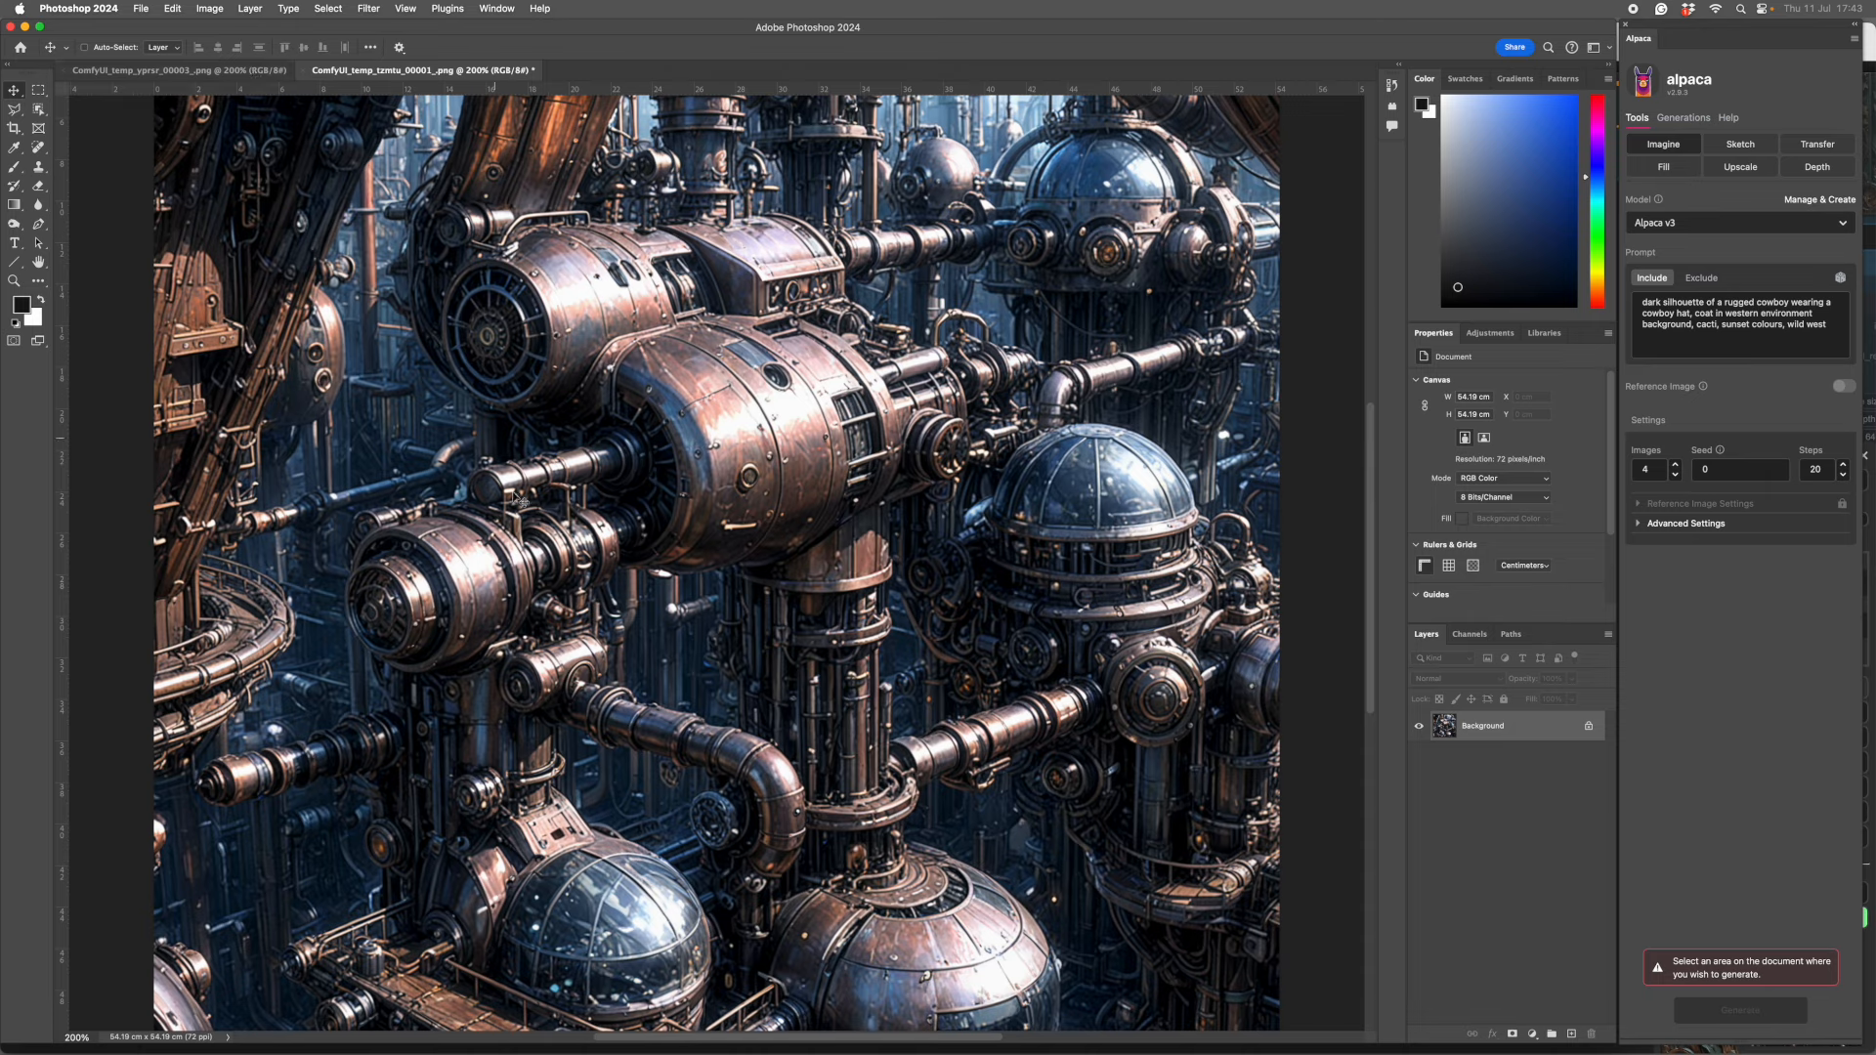
pyautogui.moveTo(301, 63); pyautogui.dragTo(914, 586)
pyautogui.press('super+plus')
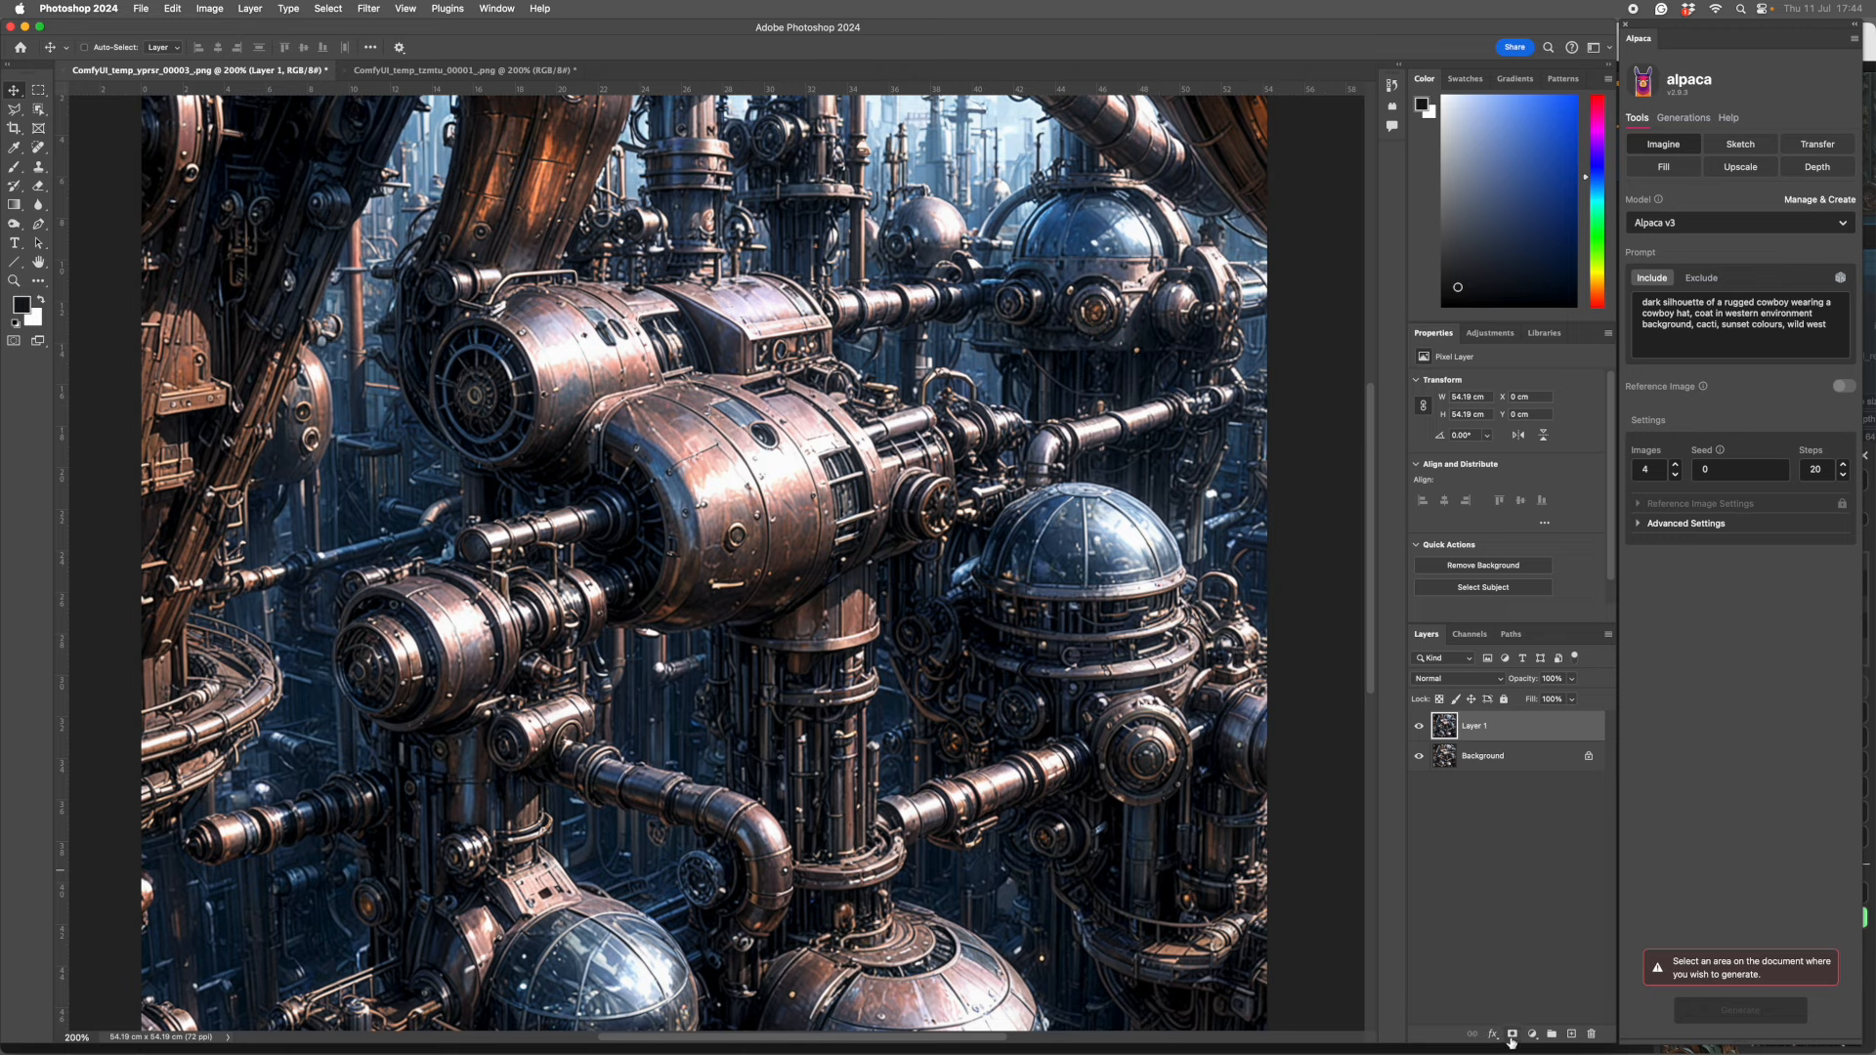
pyautogui.click(1515, 1034)
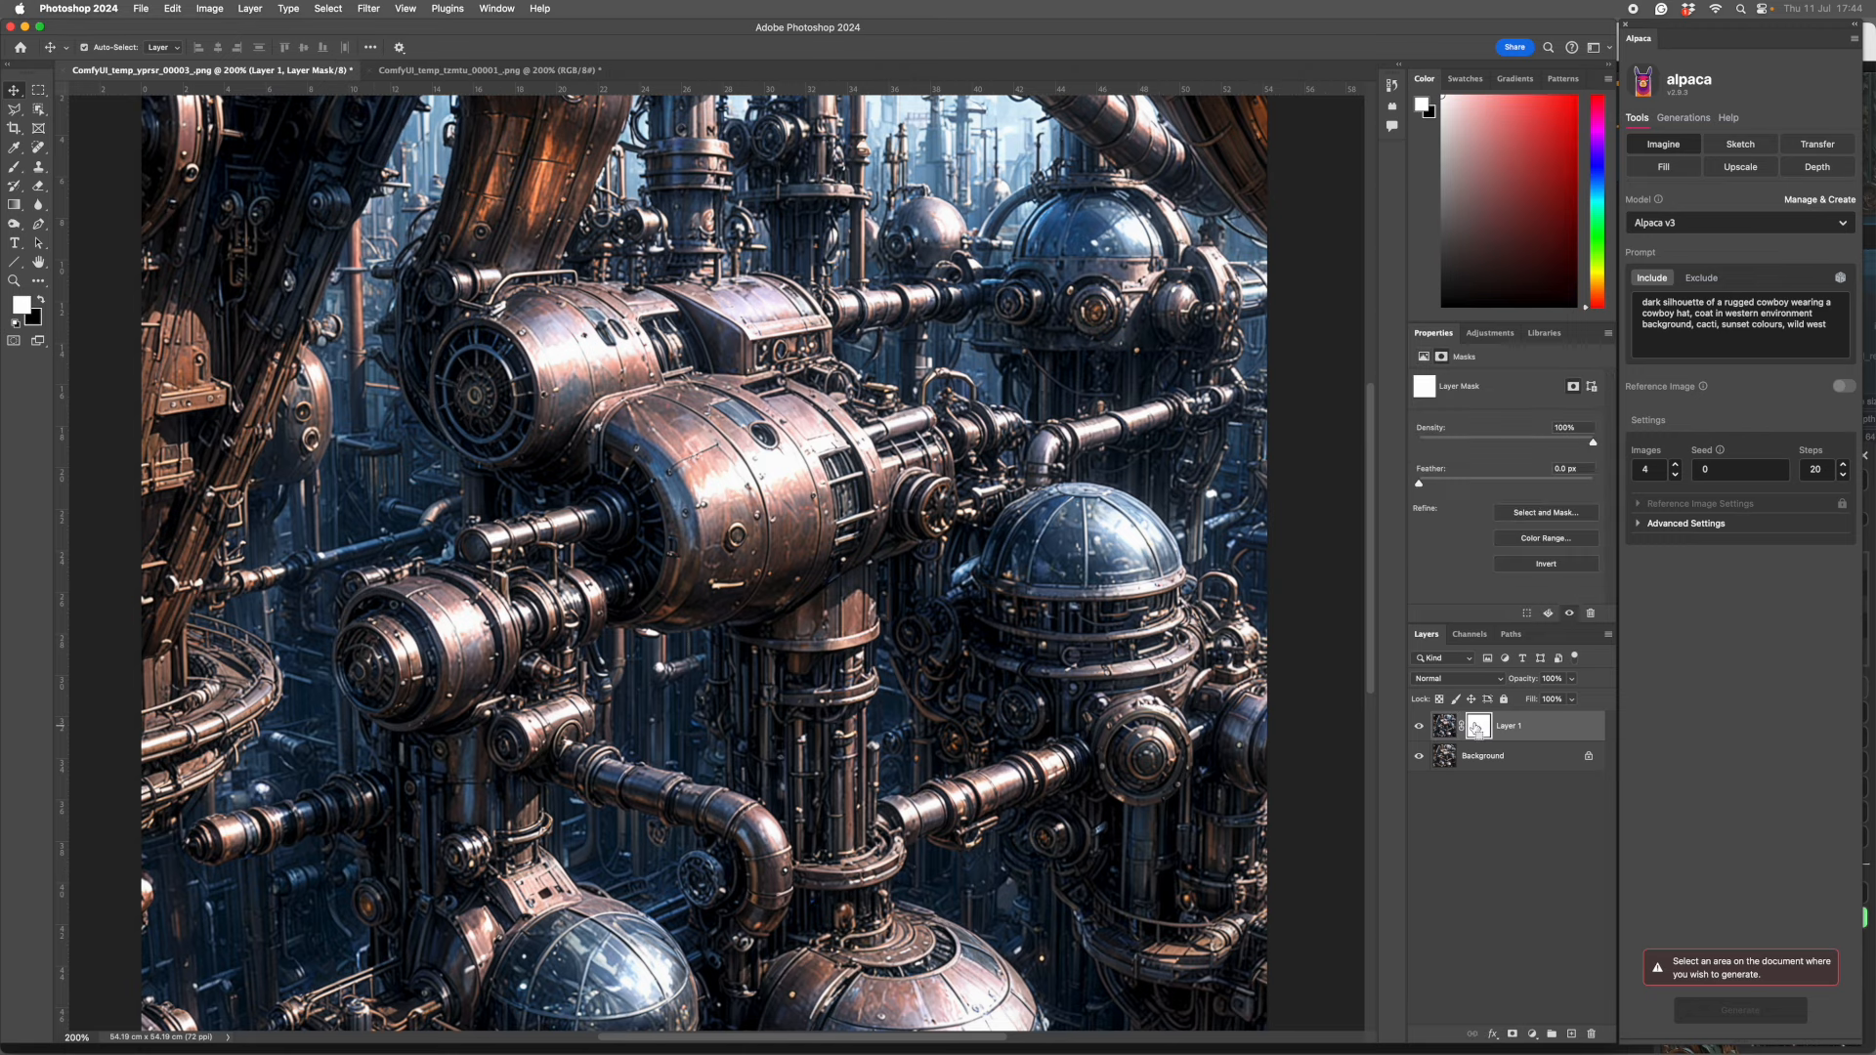
pyautogui.press('super+i')
# - Paint white on Layer 1's mask with a 175 px brush to reveal the two large upper cylinders and the right-hand glass dome
pyautogui.press('b')
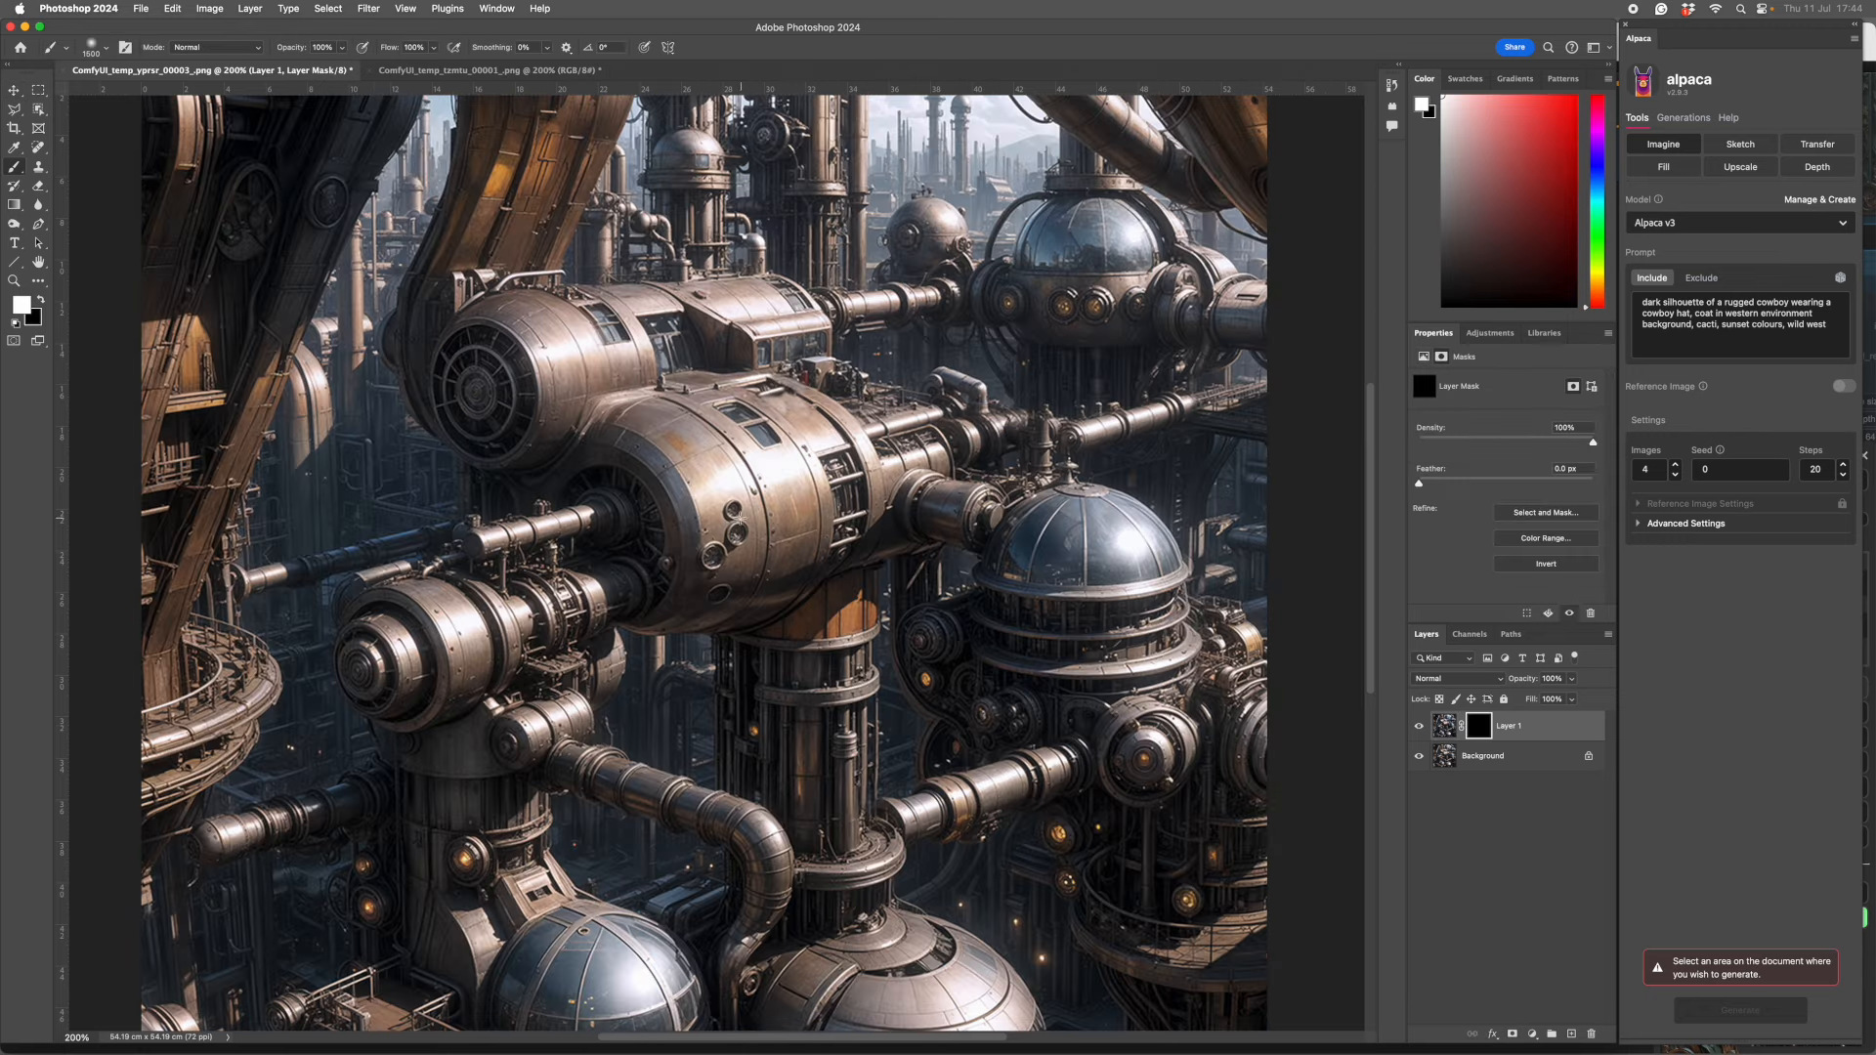
pyautogui.press('[')
pyautogui.press('[')
pyautogui.press('[')
pyautogui.press('[')
pyautogui.press('[')
pyautogui.press('[')
pyautogui.press('[')
pyautogui.press('[')
pyautogui.press('[')
pyautogui.press('[')
pyautogui.press('[')
pyautogui.press('[')
pyautogui.press('[')
pyautogui.press('[')
pyautogui.press('[')
pyautogui.moveTo(759, 498)
pyautogui.mouseDown()
pyautogui.moveTo(670, 440)
pyautogui.moveTo(680, 516)
pyautogui.moveTo(627, 504)
pyautogui.mouseUp()
pyautogui.moveTo(642, 480)
pyautogui.mouseDown()
pyautogui.moveTo(498, 356)
pyautogui.moveTo(484, 410)
pyautogui.moveTo(674, 332)
pyautogui.moveTo(788, 333)
pyautogui.moveTo(899, 489)
pyautogui.moveTo(1085, 528)
pyautogui.moveTo(1065, 577)
pyautogui.moveTo(1085, 547)
pyautogui.mouseUp()
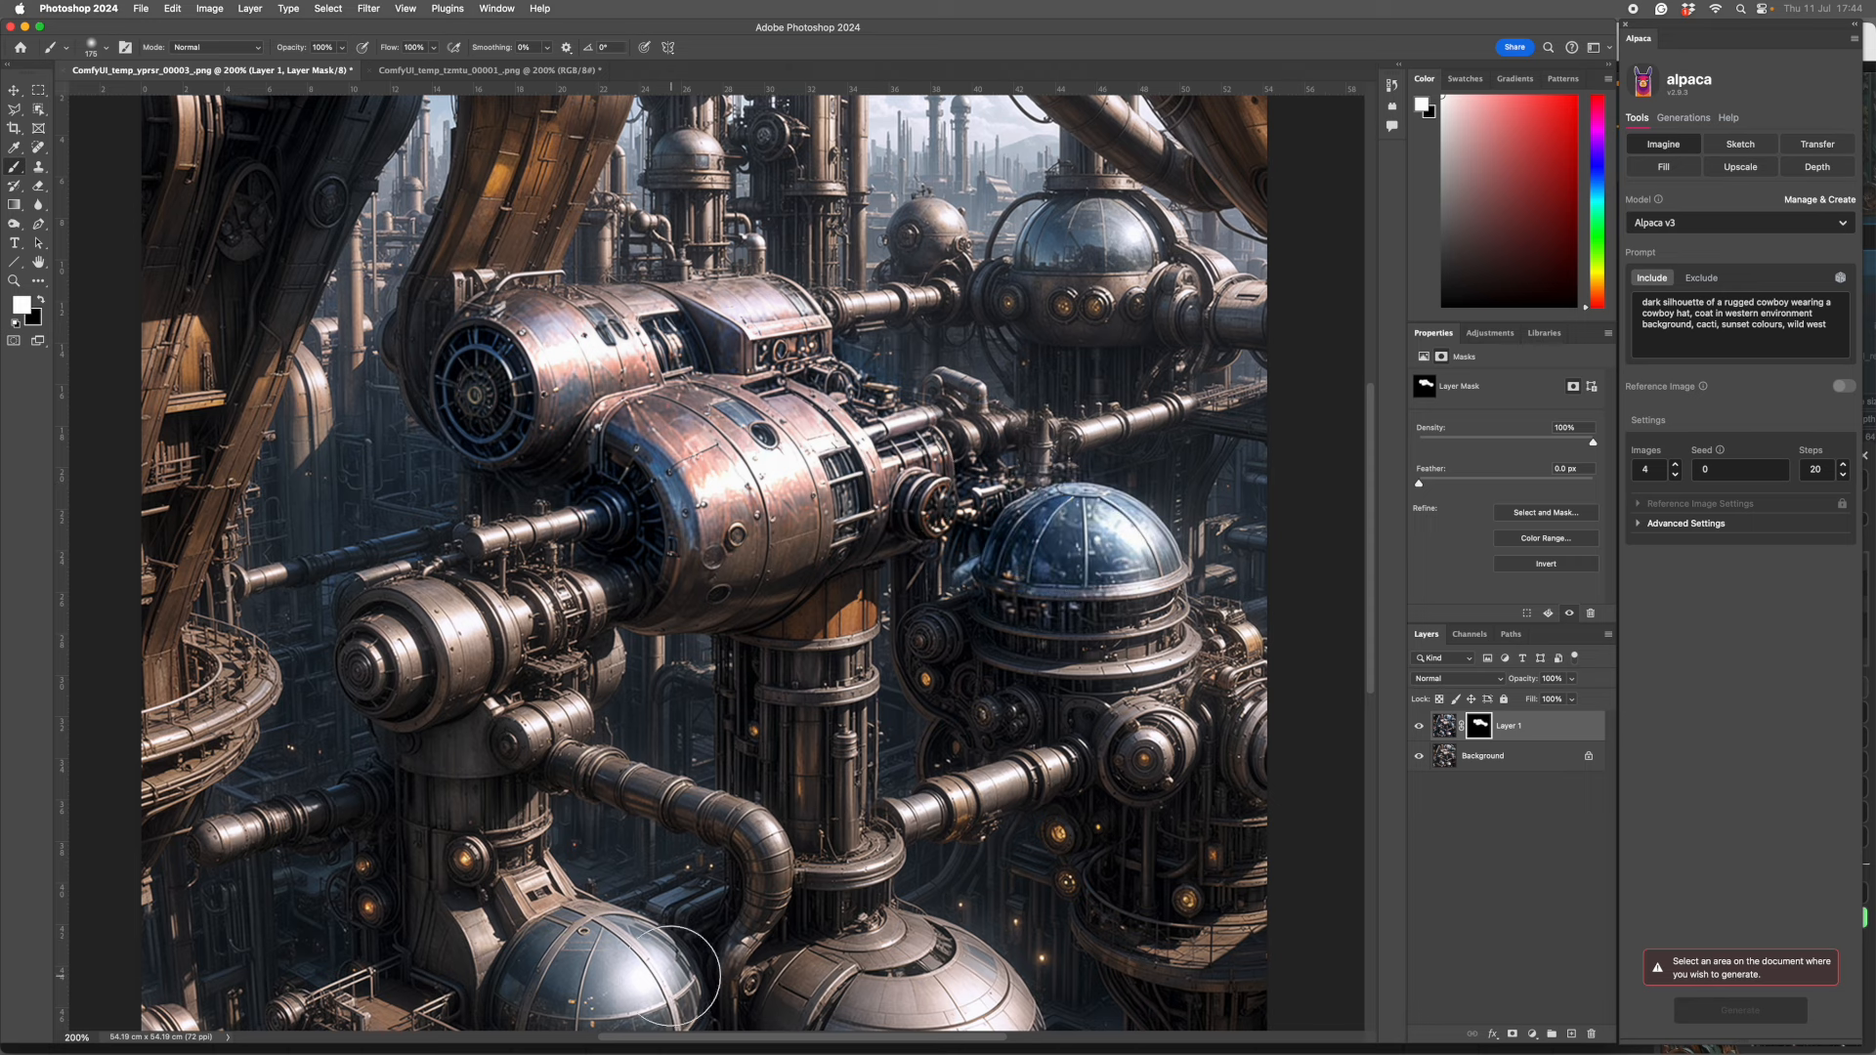
# - Paint white on the mask over the lower glass dome, the smaller left cylinder, the central column and nearby machinery
pyautogui.moveTo(674, 977)
pyautogui.mouseDown()
pyautogui.moveTo(593, 946)
pyautogui.moveTo(639, 979)
pyautogui.mouseUp()
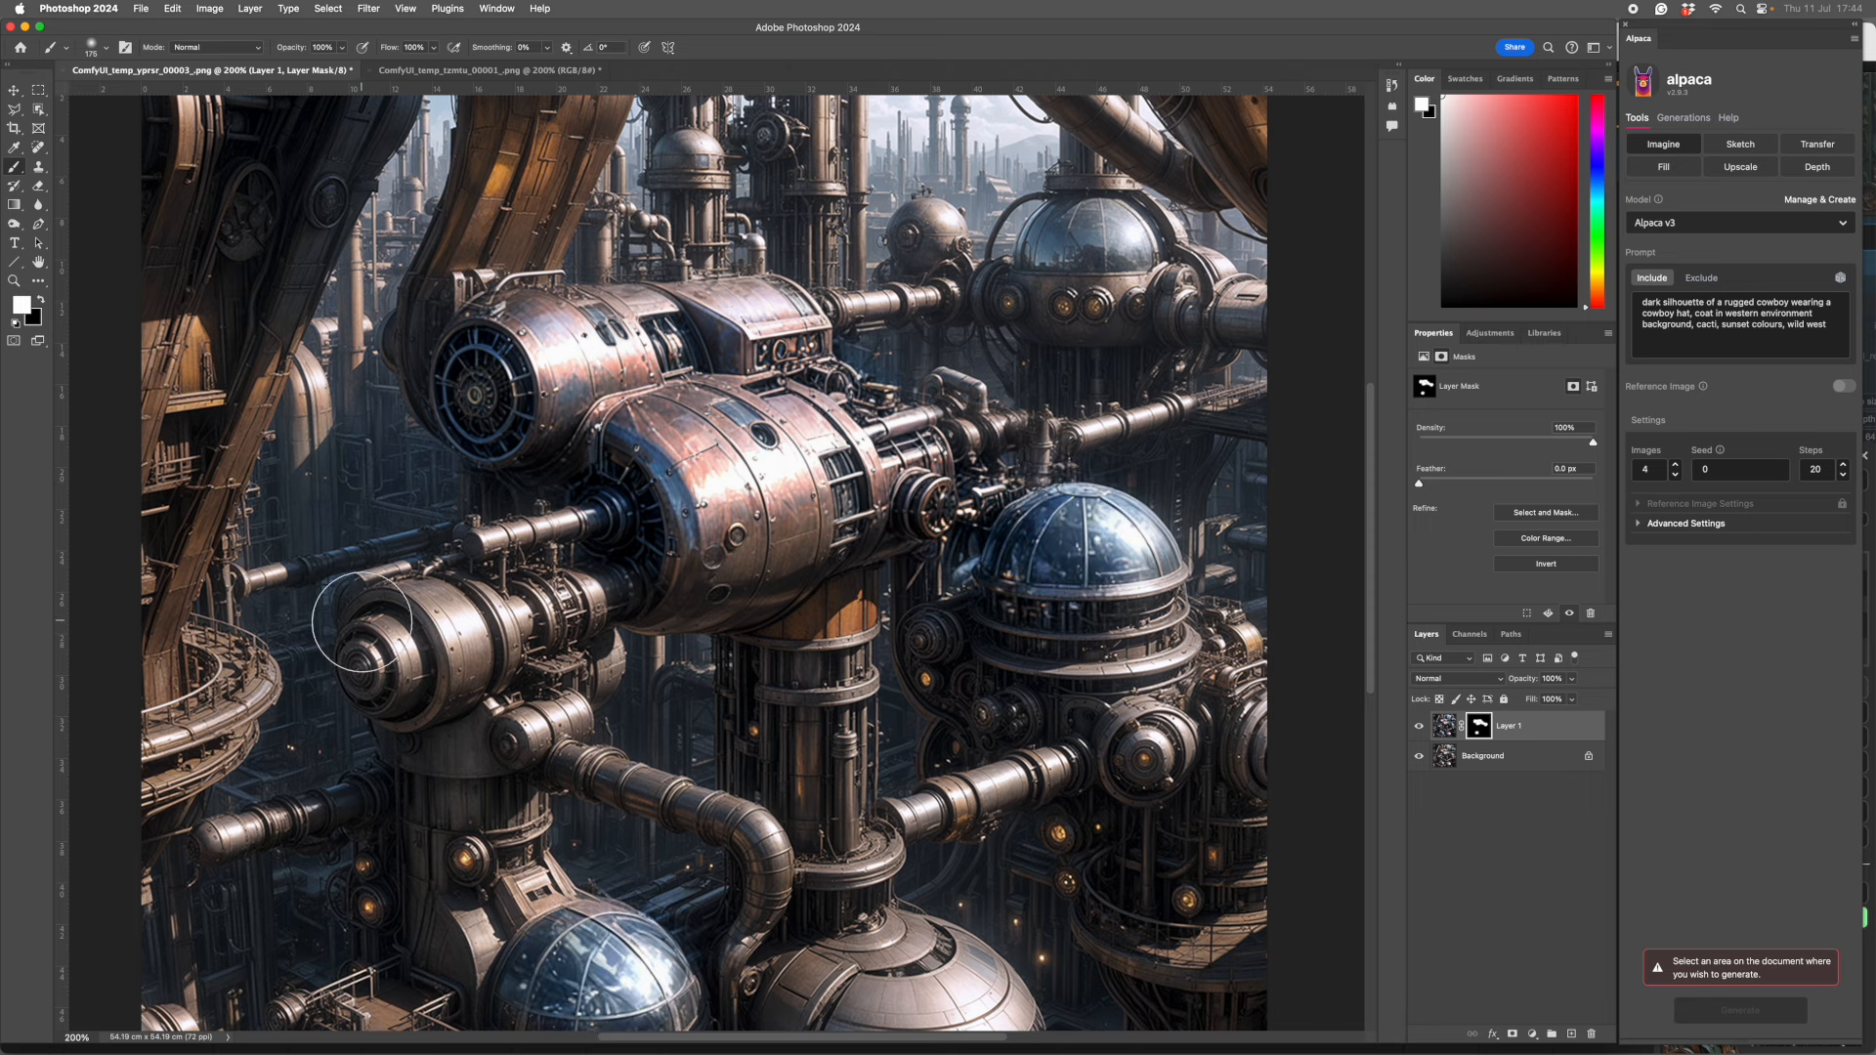
pyautogui.moveTo(355, 623)
pyautogui.mouseDown()
pyautogui.moveTo(427, 665)
pyautogui.moveTo(404, 643)
pyautogui.moveTo(441, 653)
pyautogui.mouseUp()
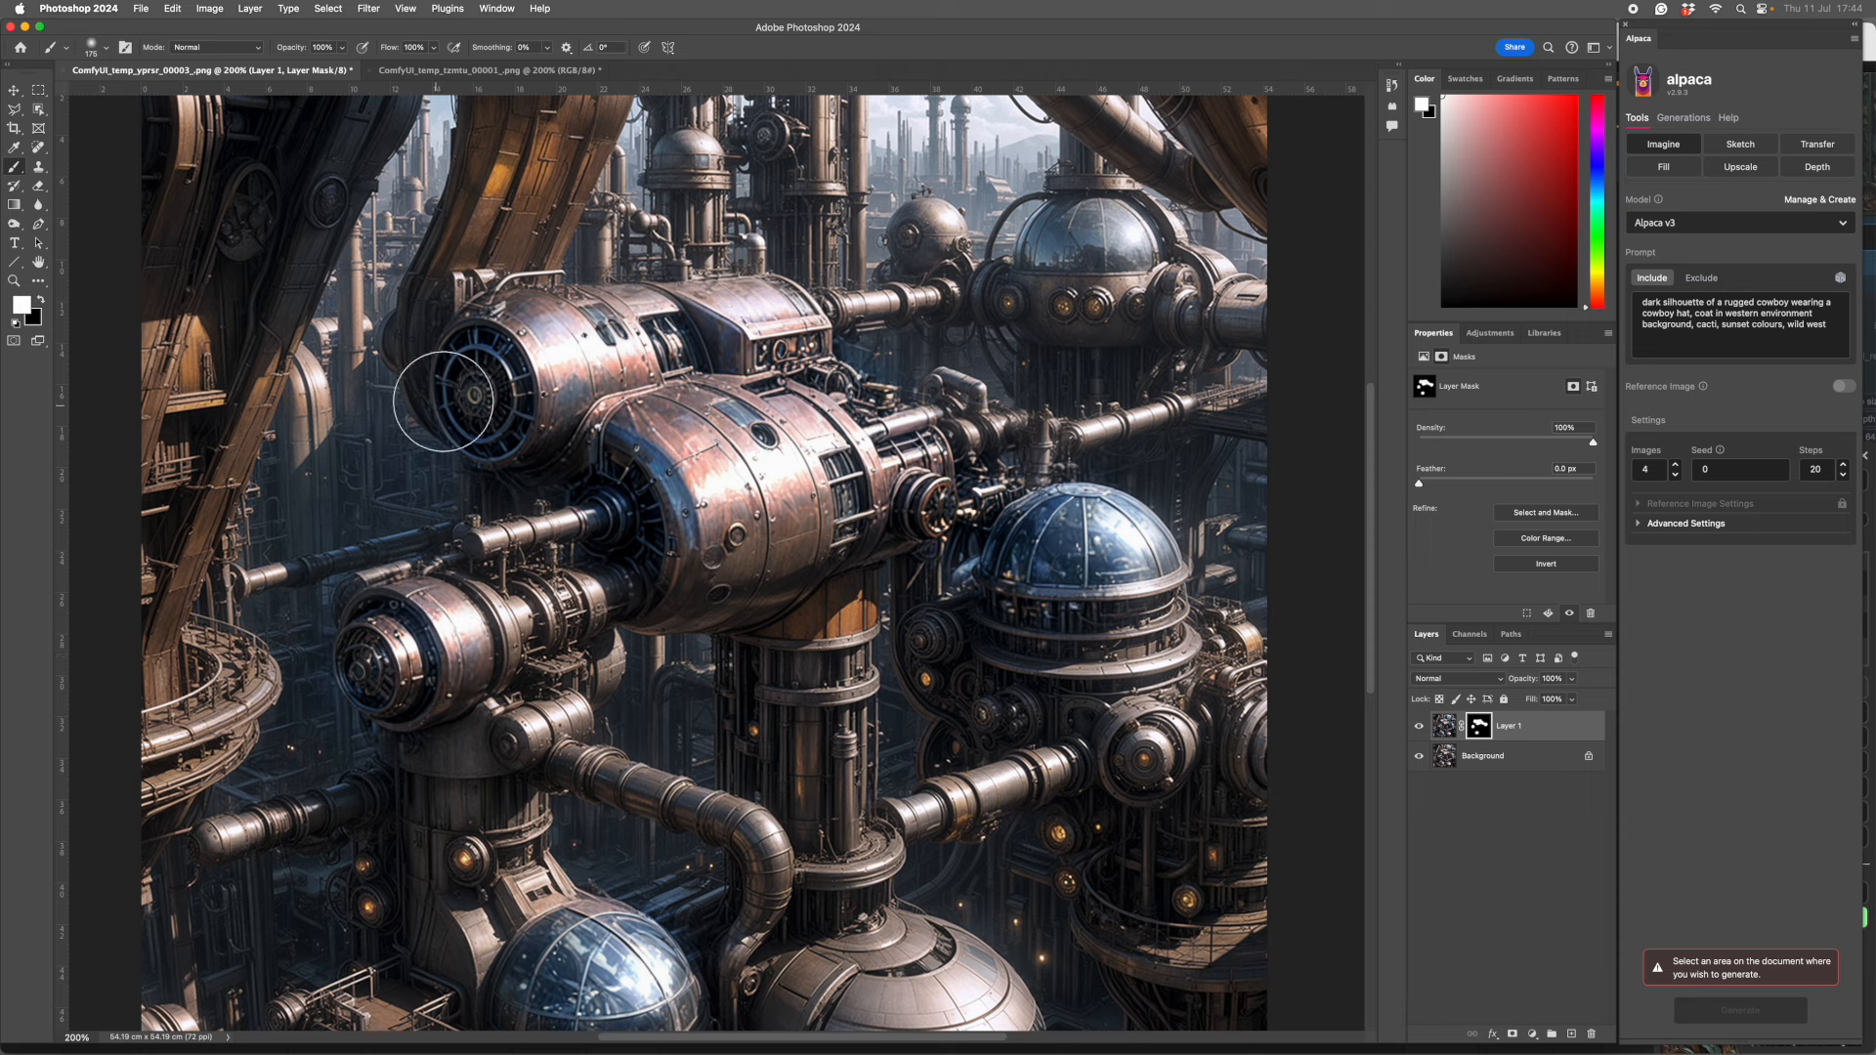
pyautogui.moveTo(812, 699)
pyautogui.mouseDown()
pyautogui.moveTo(831, 788)
pyautogui.moveTo(800, 708)
pyautogui.moveTo(766, 741)
pyautogui.moveTo(770, 679)
pyautogui.moveTo(811, 710)
pyautogui.moveTo(831, 796)
pyautogui.moveTo(845, 534)
pyautogui.mouseUp()
pyautogui.moveTo(889, 421); pyautogui.dragTo(829, 221)
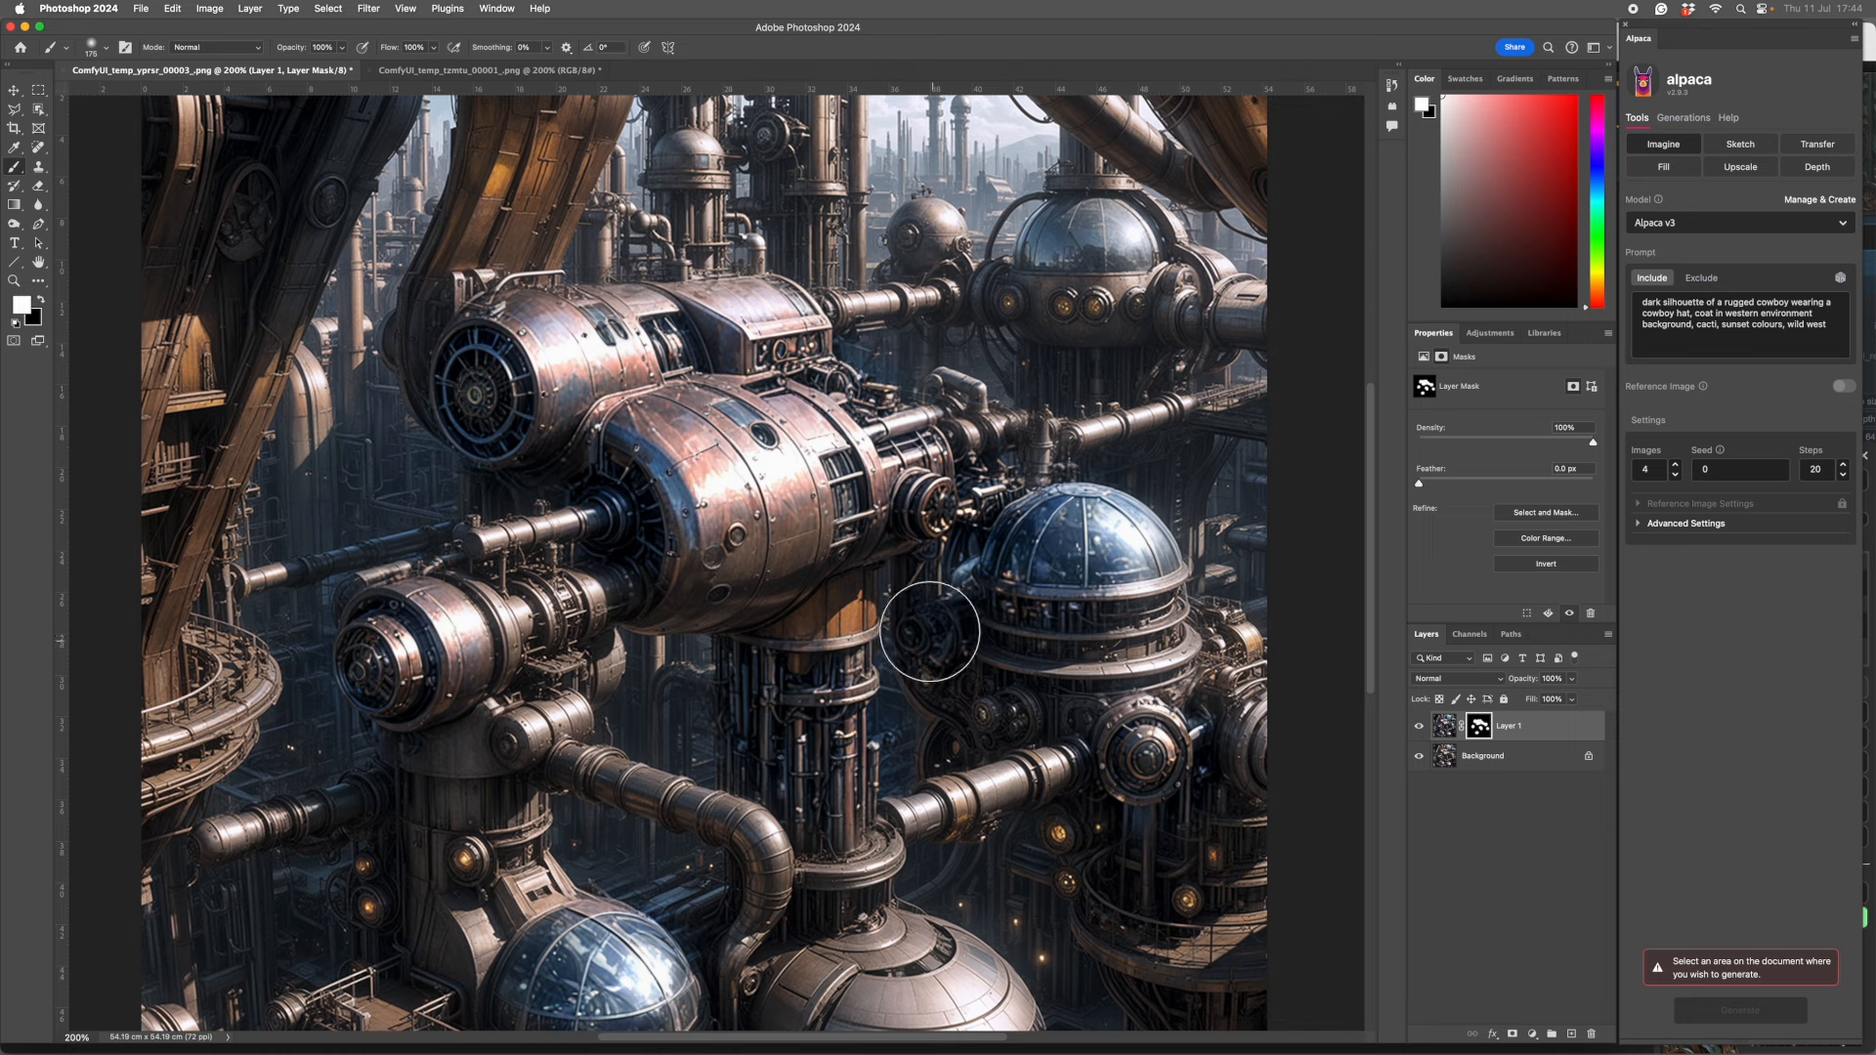
# - Toggle Layer 1's visibility to compare the blended image with the background image
pyautogui.click(1417, 725)
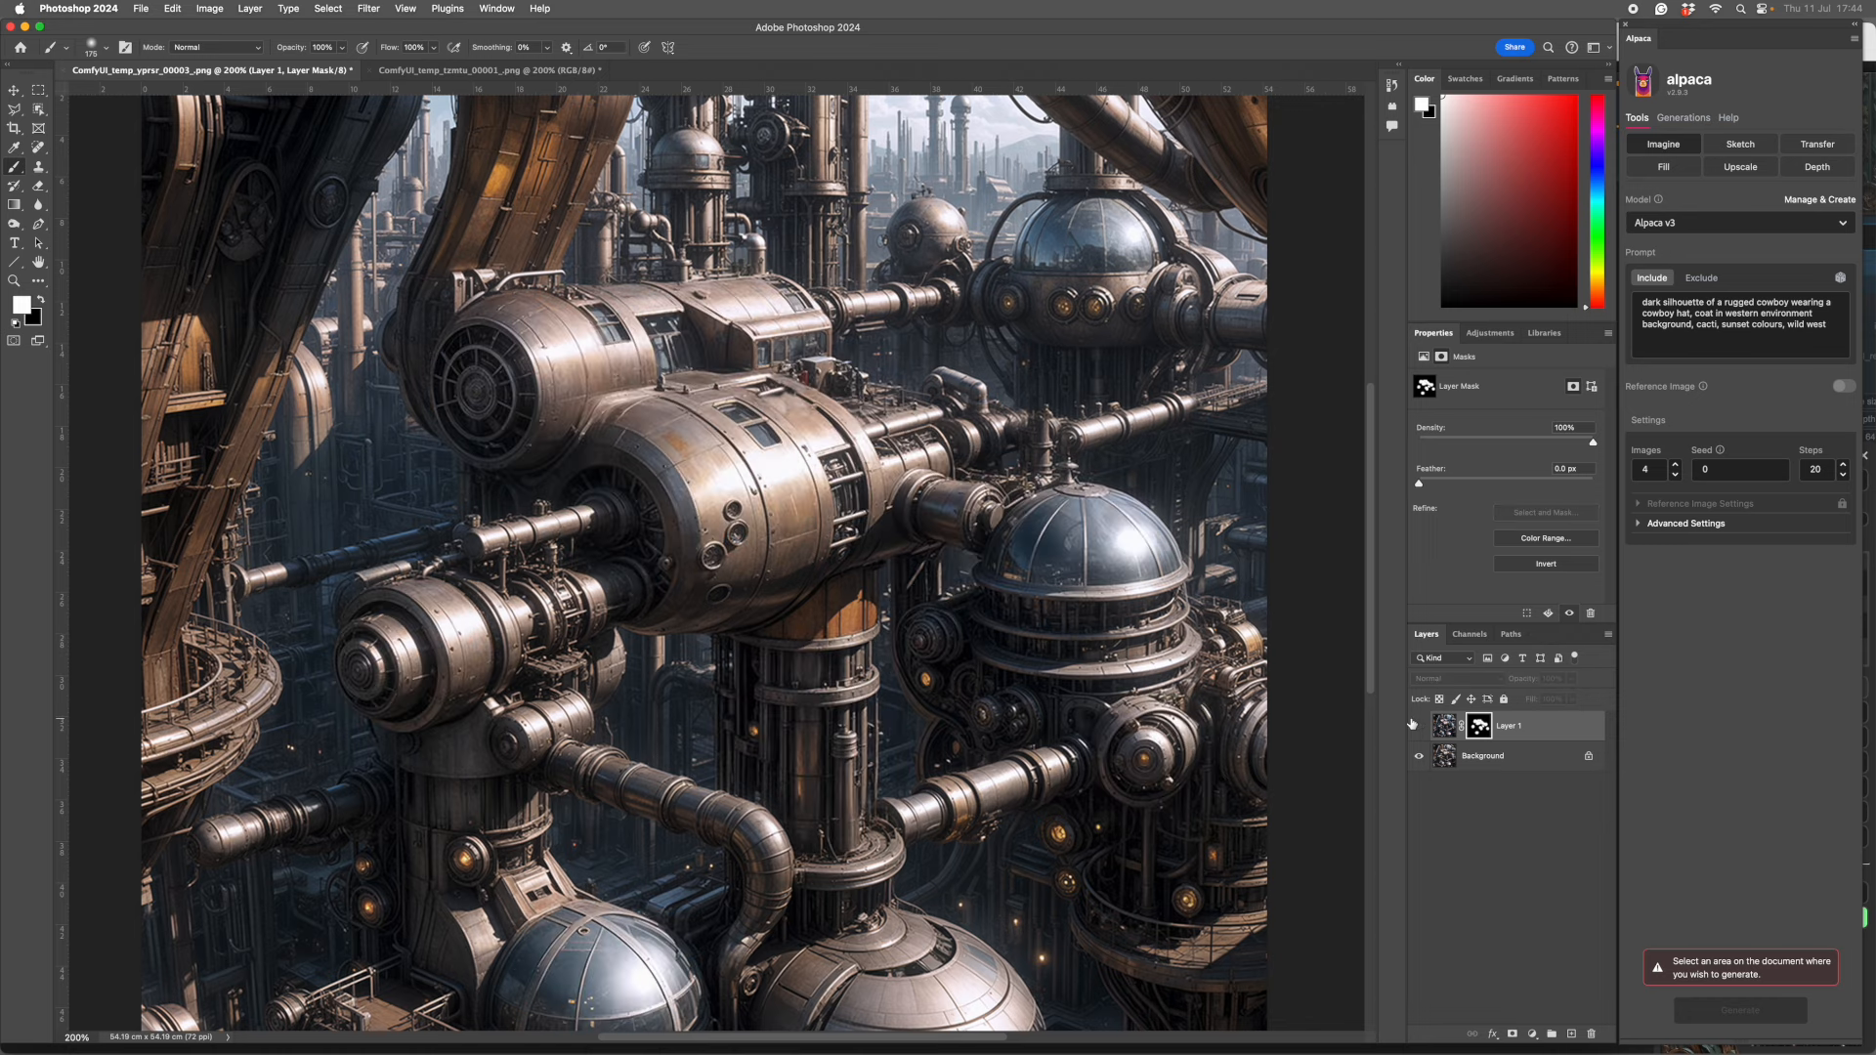
pyautogui.click(1417, 725)
pyautogui.click(1416, 725)
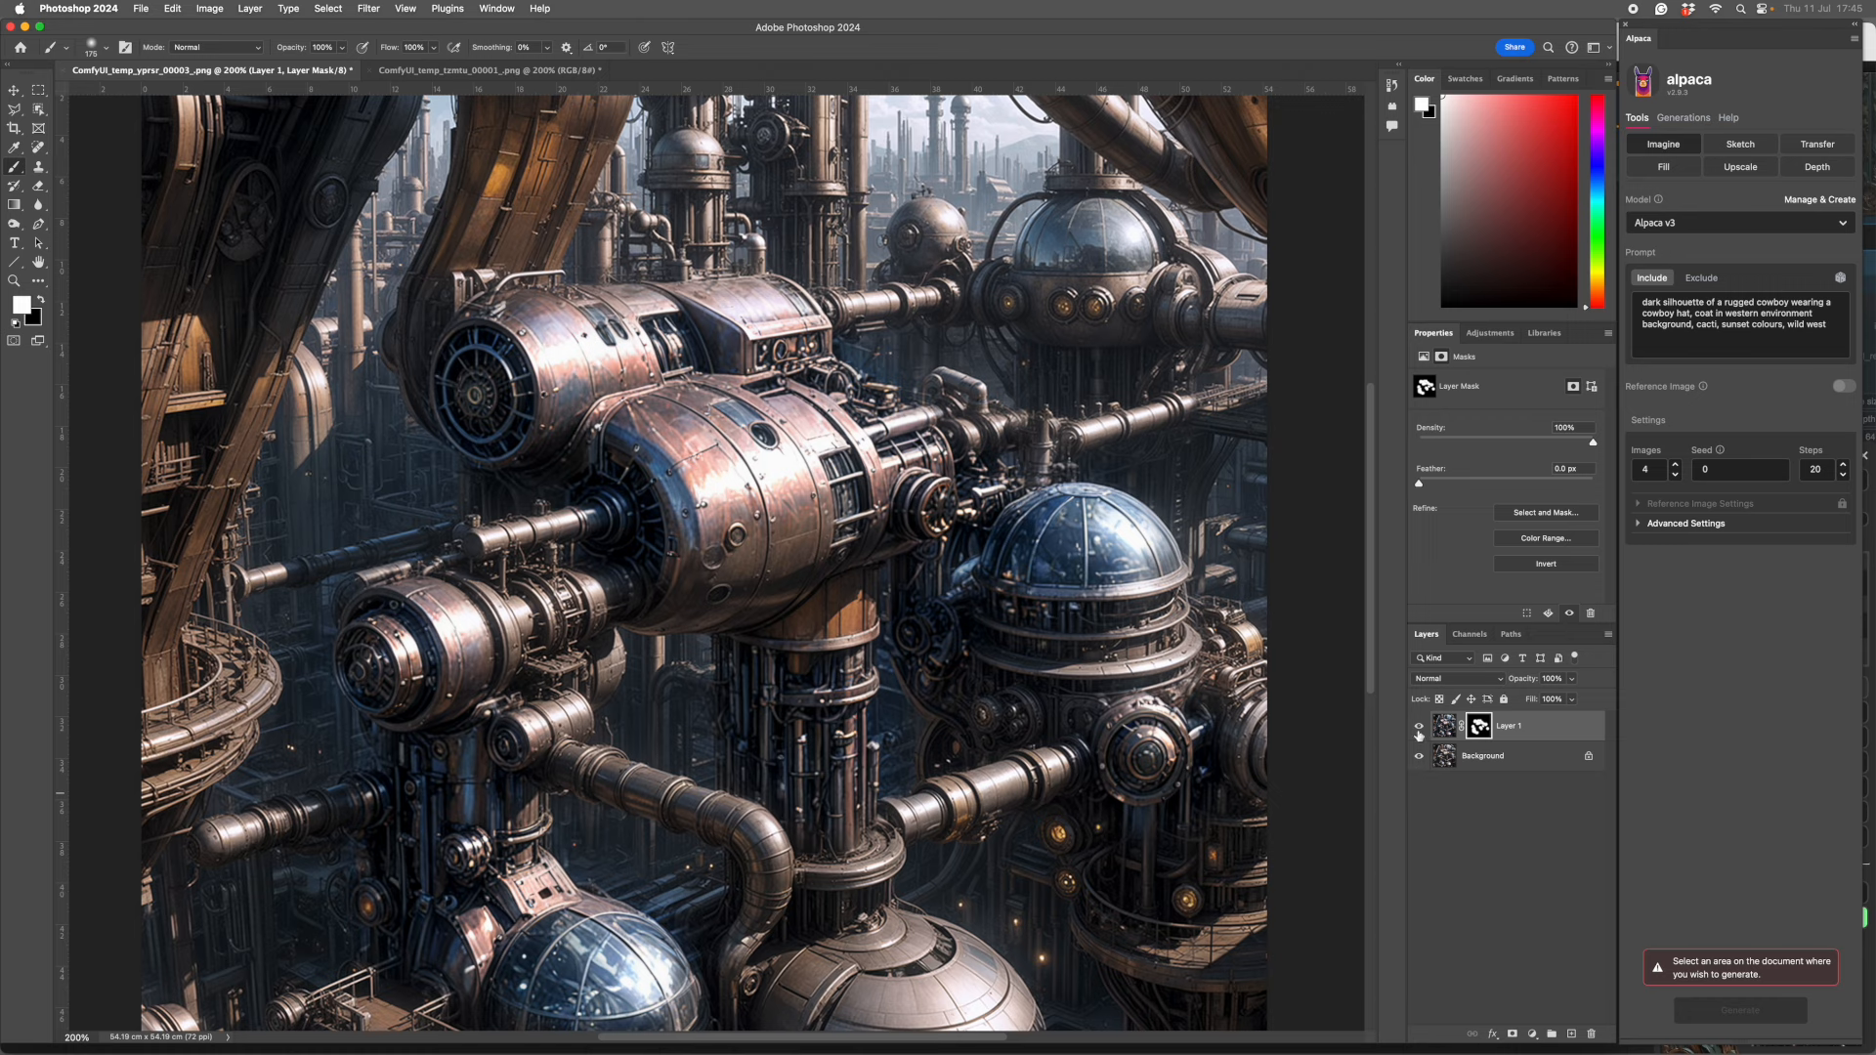
pyautogui.click(1418, 727)
pyautogui.click(1418, 727)
# - Switch the mask painting color to black and reduce the brush size to 70 px
pyautogui.press('x')
pyautogui.press('[')
pyautogui.press('[')
pyautogui.press('[')
pyautogui.press('[')
pyautogui.press('[')
pyautogui.press('[')
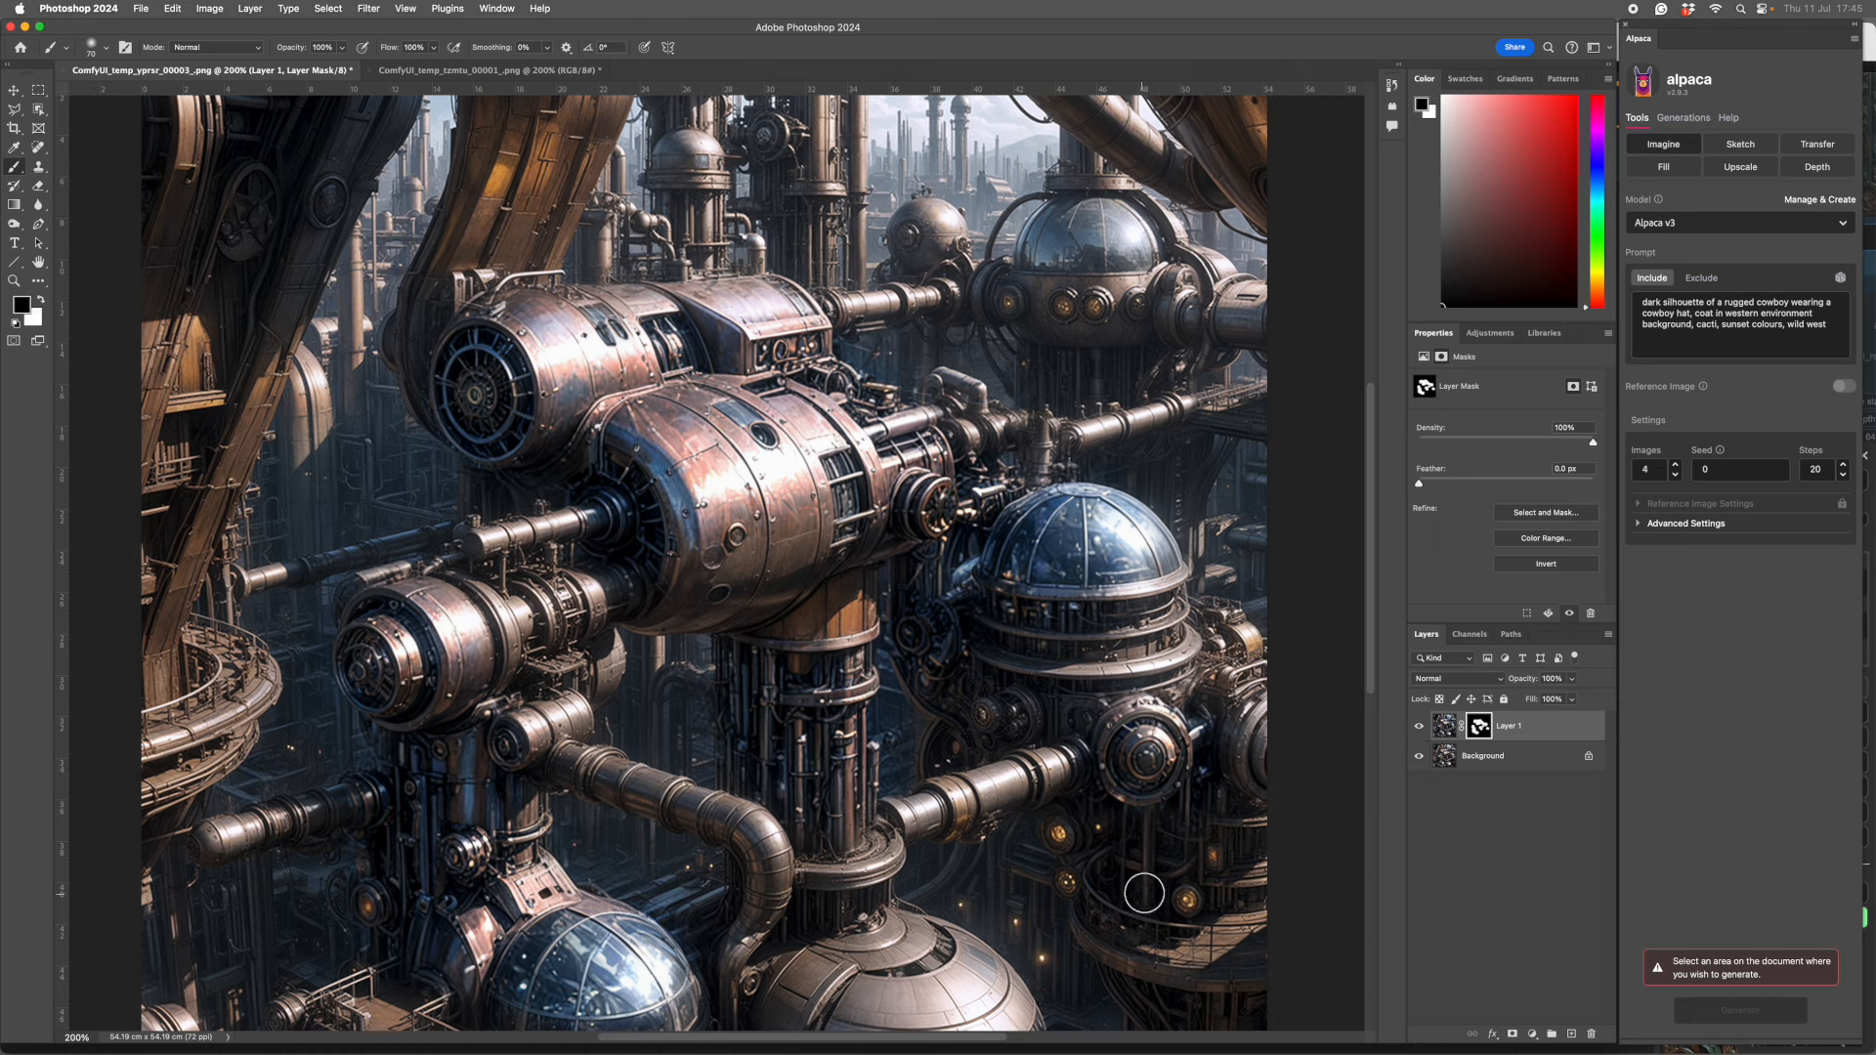